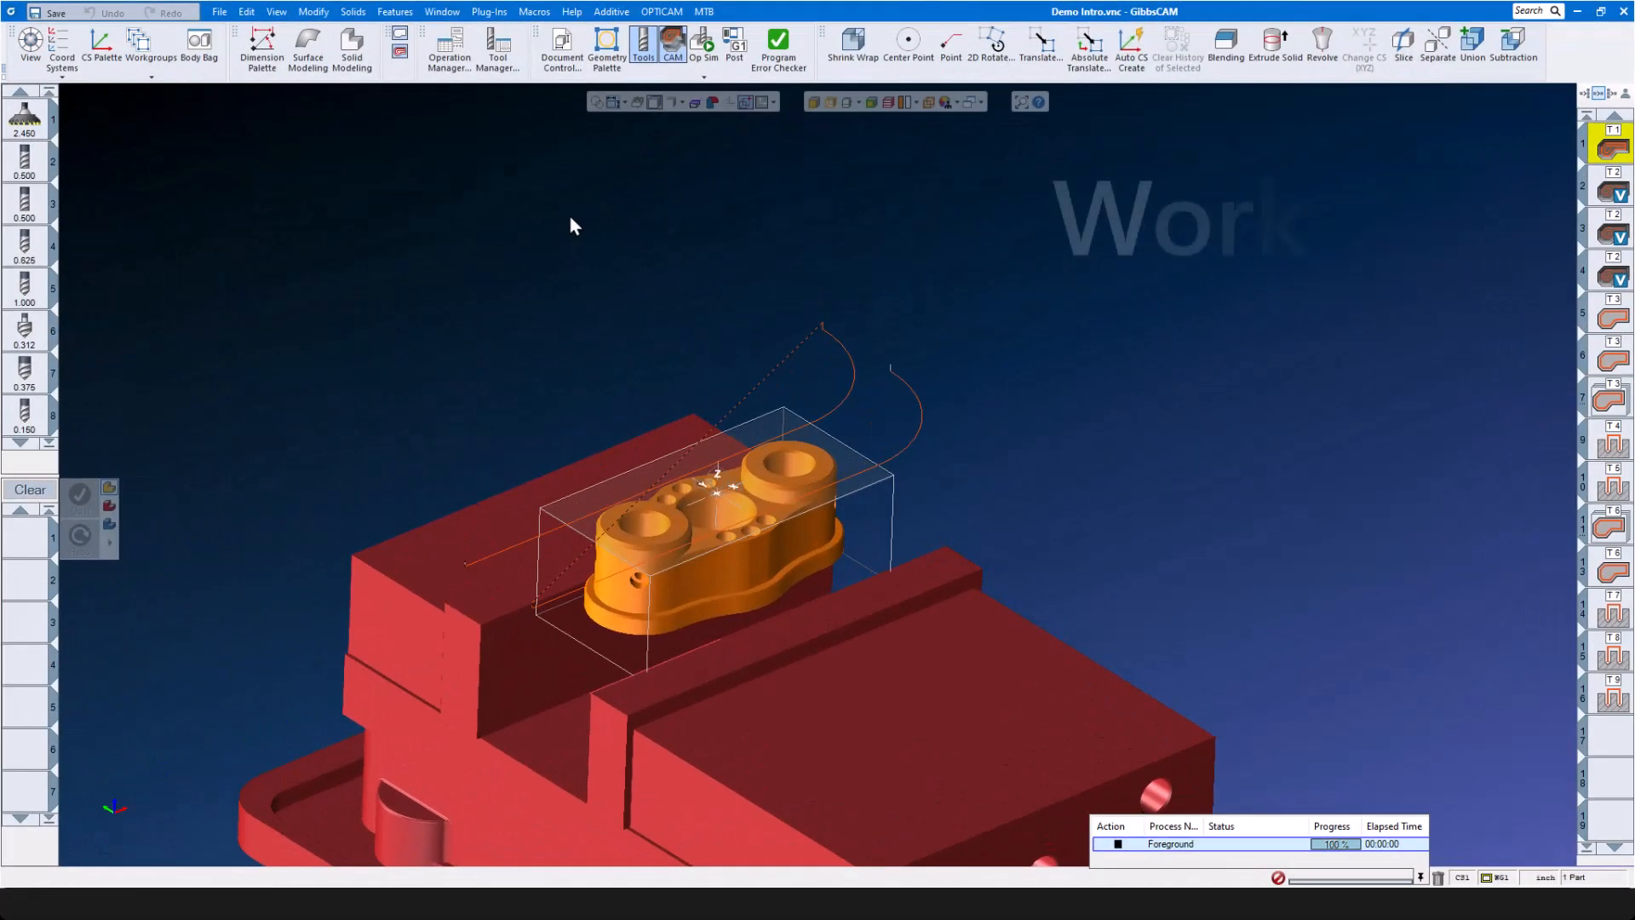
Review the part's document setup with its material and stock values, and the geometry drawing tools, closing both
click(562, 50)
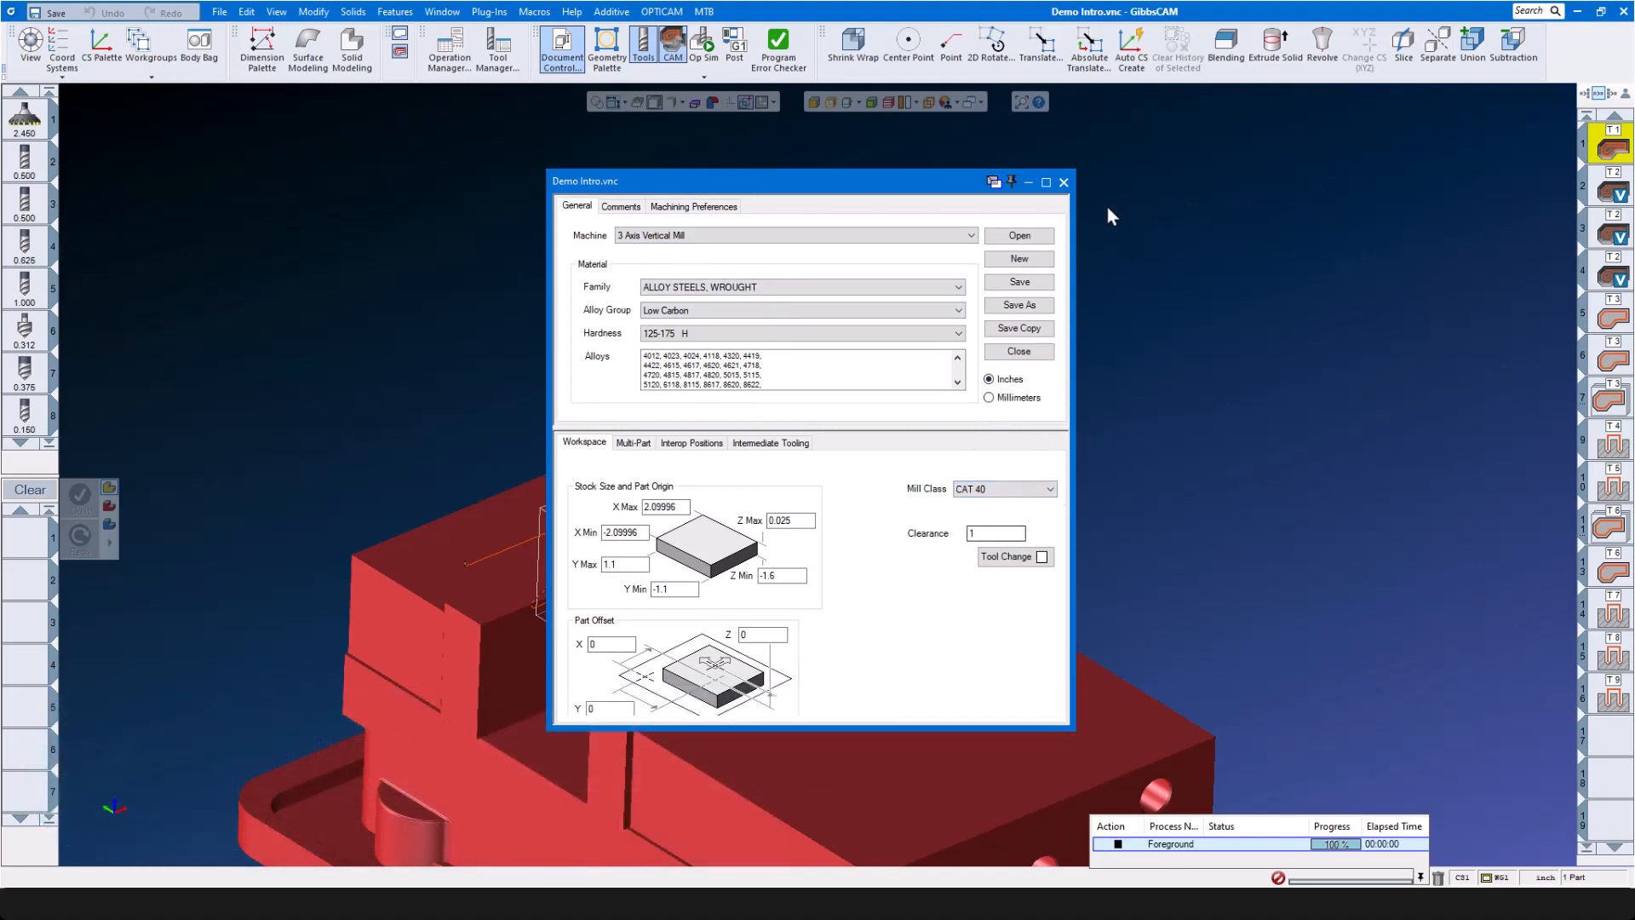
click(1064, 182)
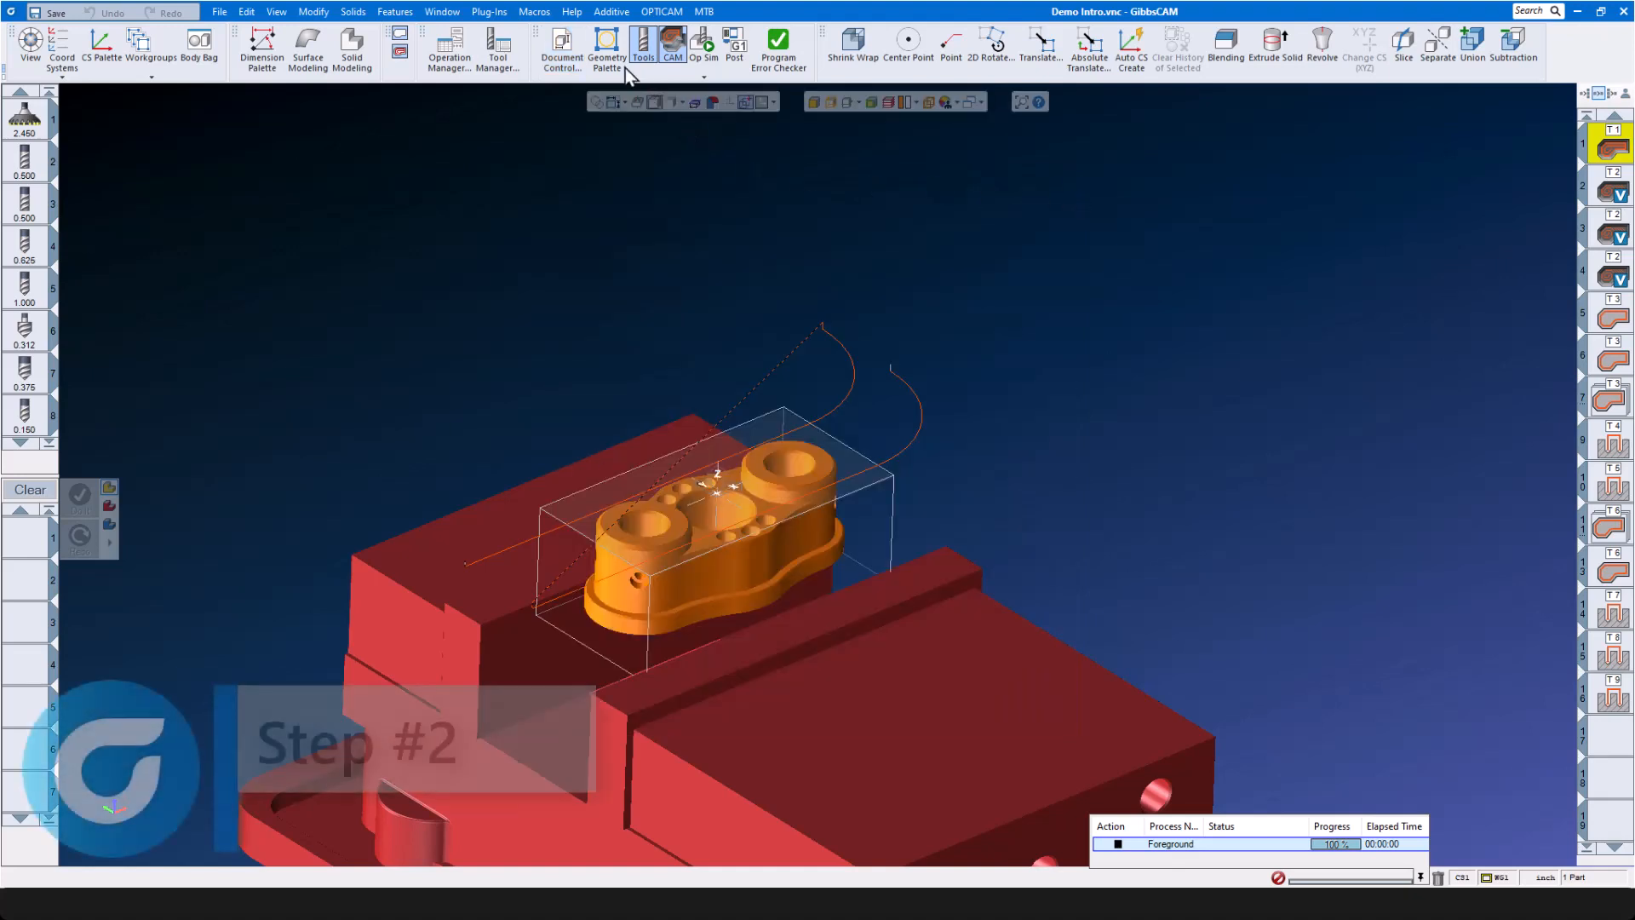
click(610, 53)
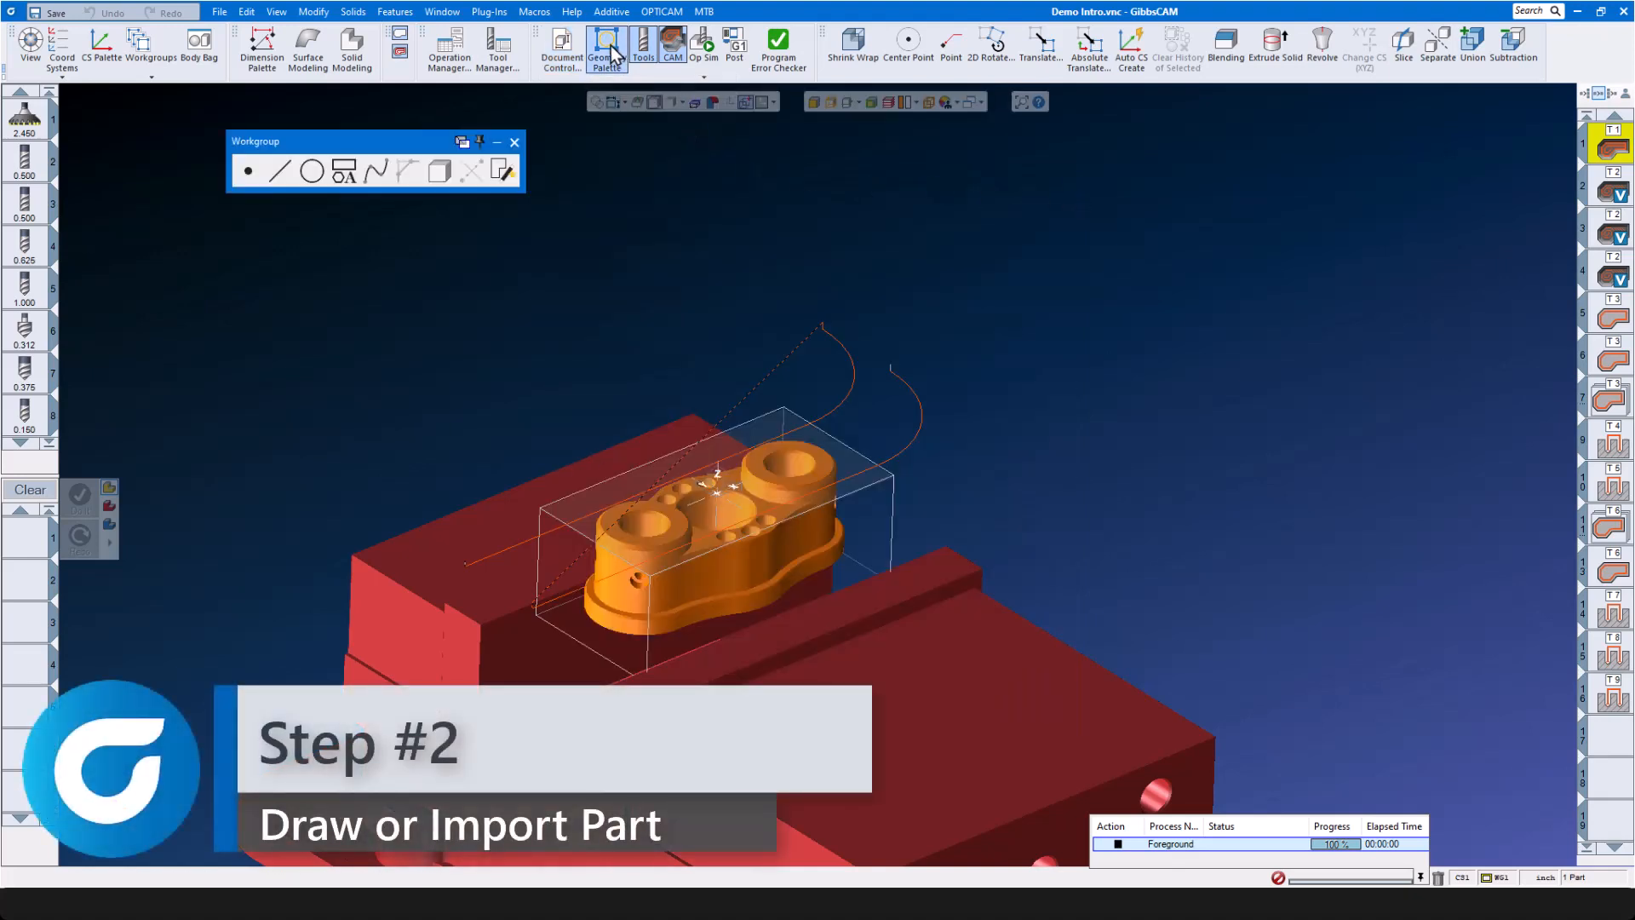
click(612, 53)
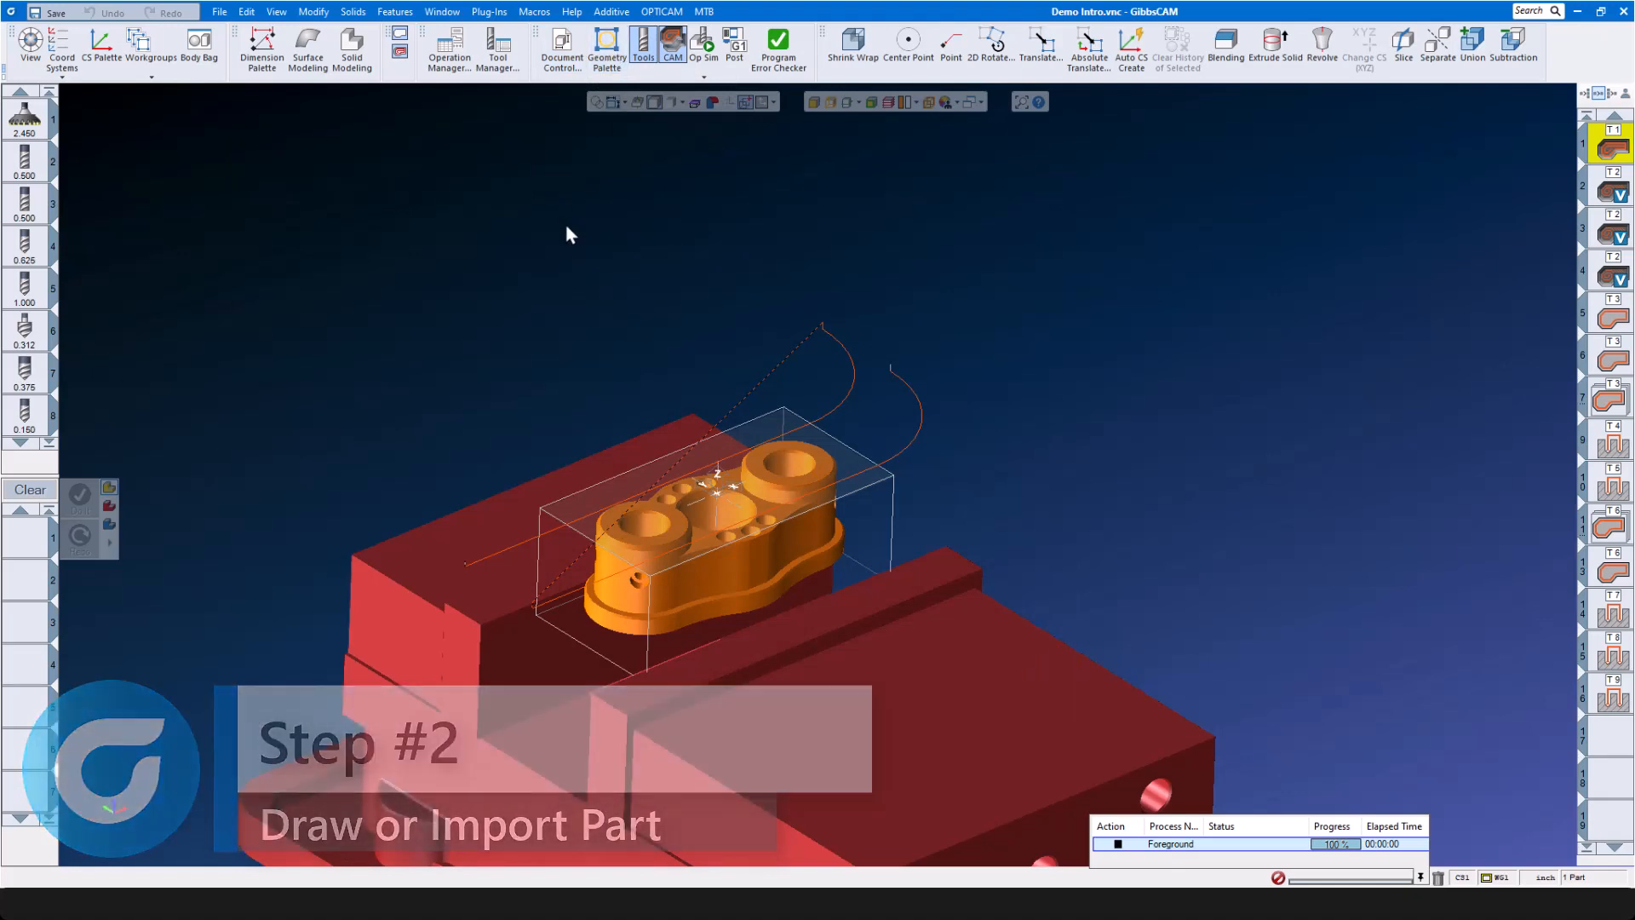
Toggle the display of the tool list and the machining operations to review them, leaving both shown
click(645, 48)
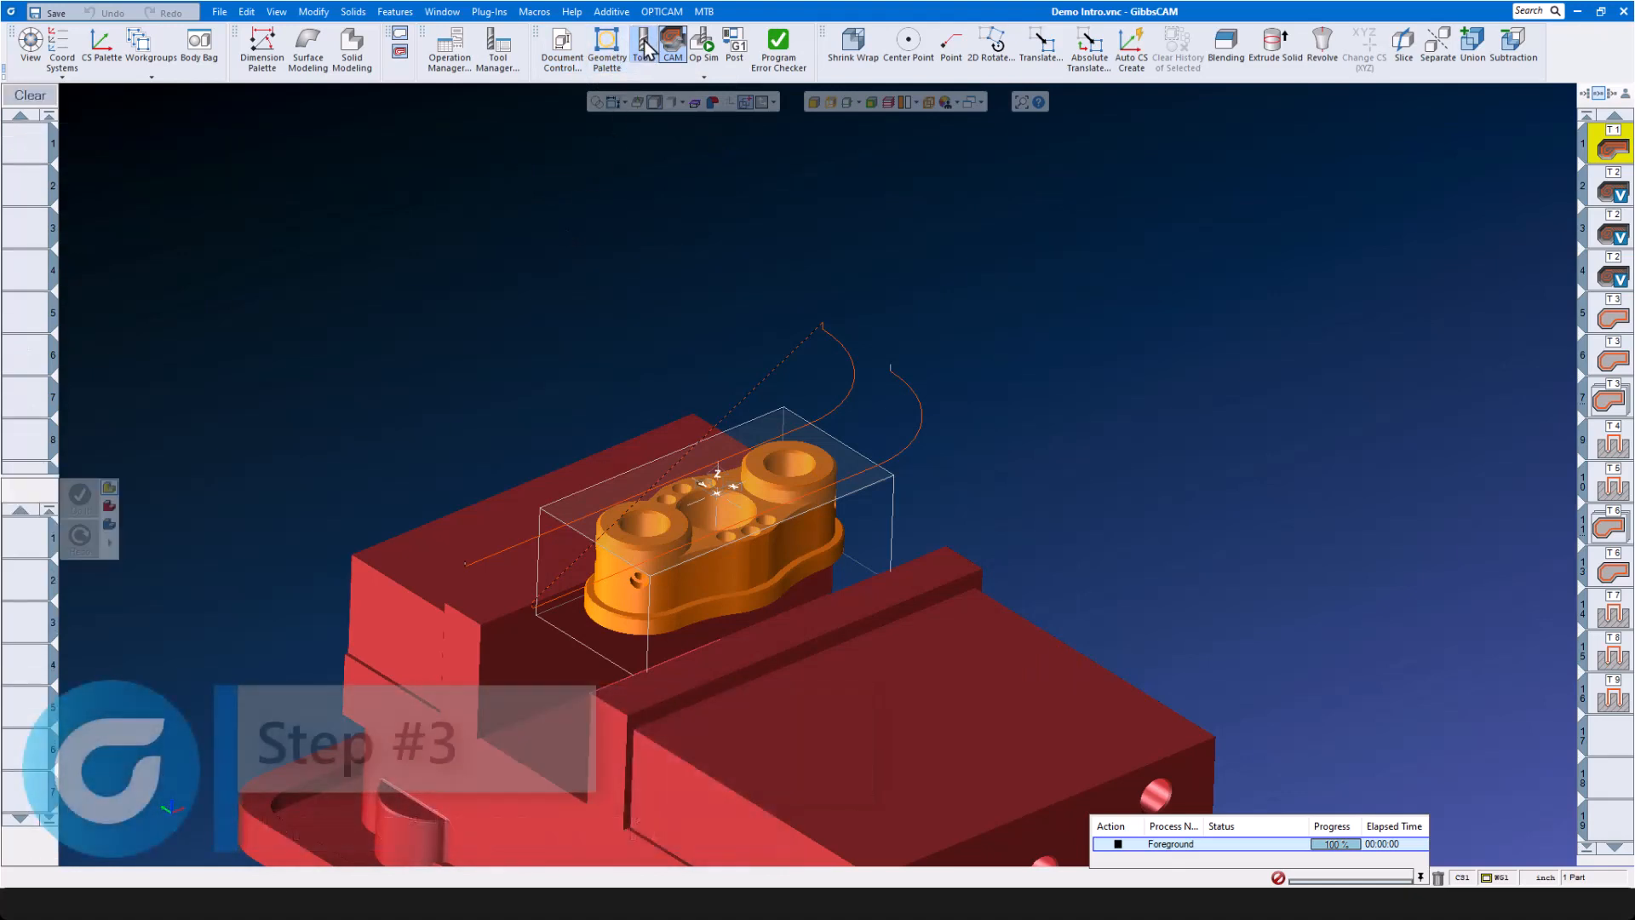
click(645, 47)
click(645, 48)
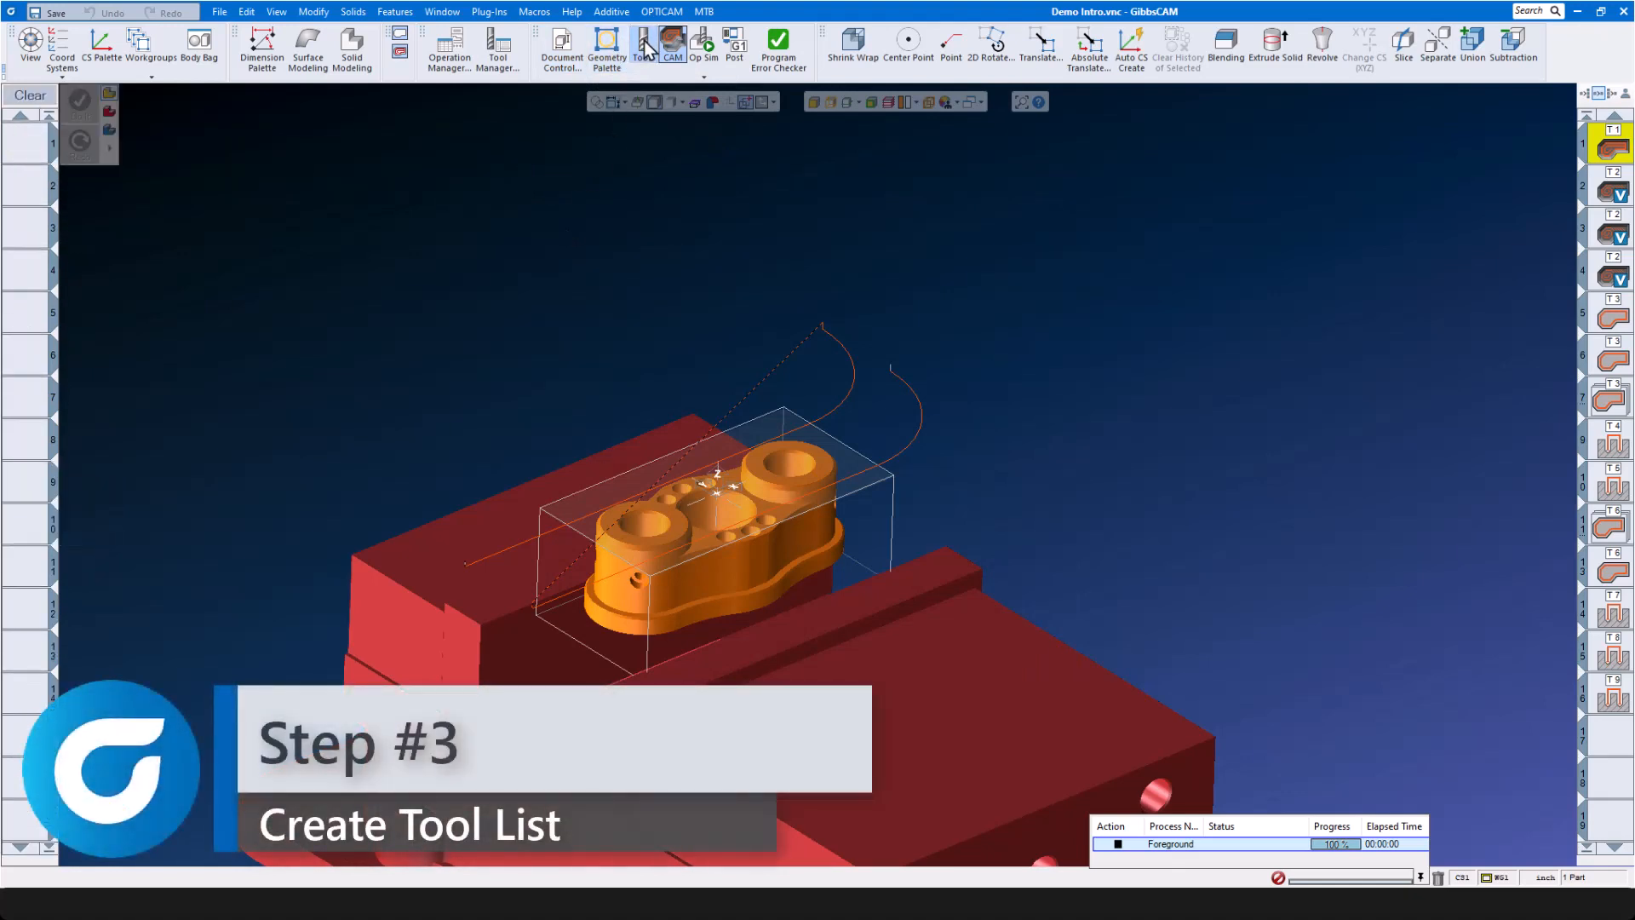
click(645, 47)
click(645, 48)
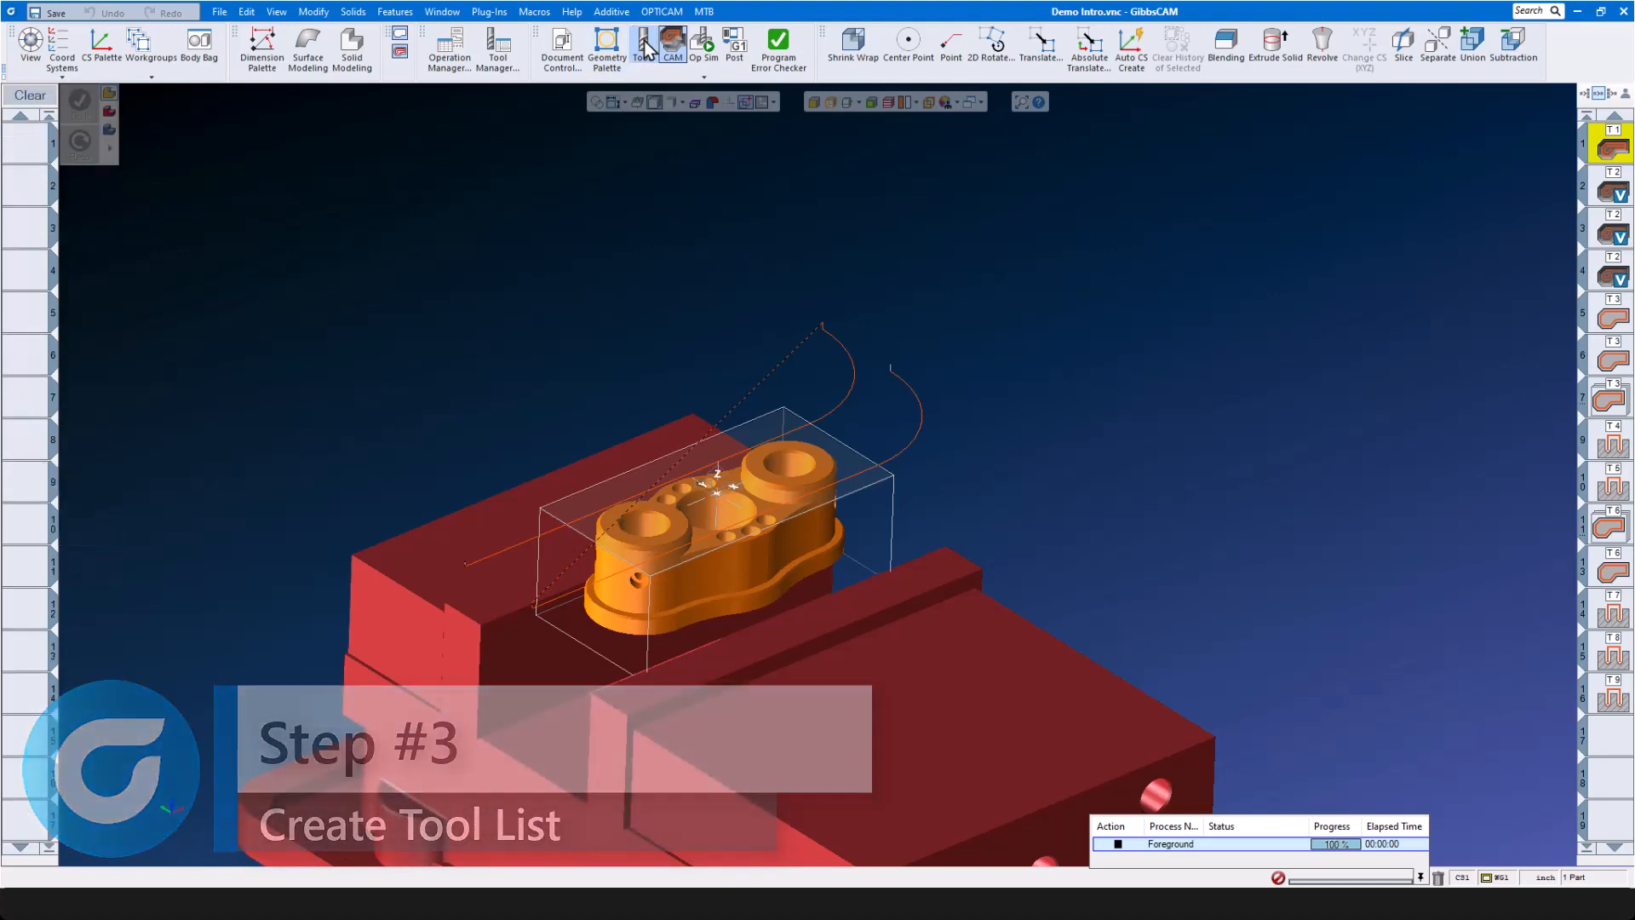
click(645, 48)
click(673, 47)
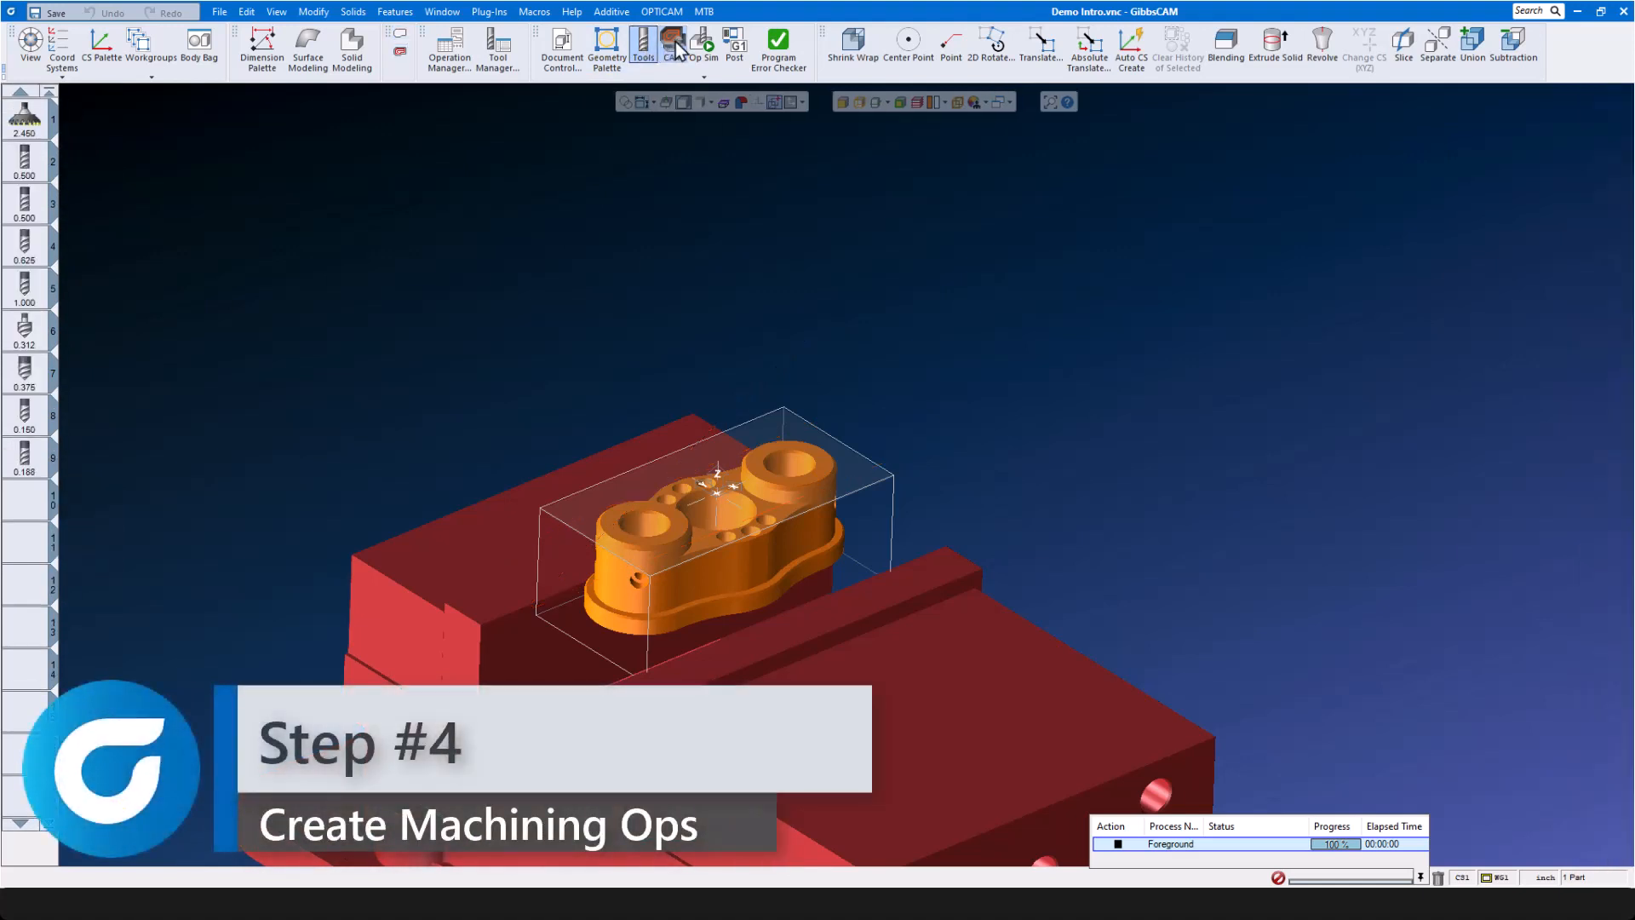
click(673, 47)
click(672, 47)
click(673, 47)
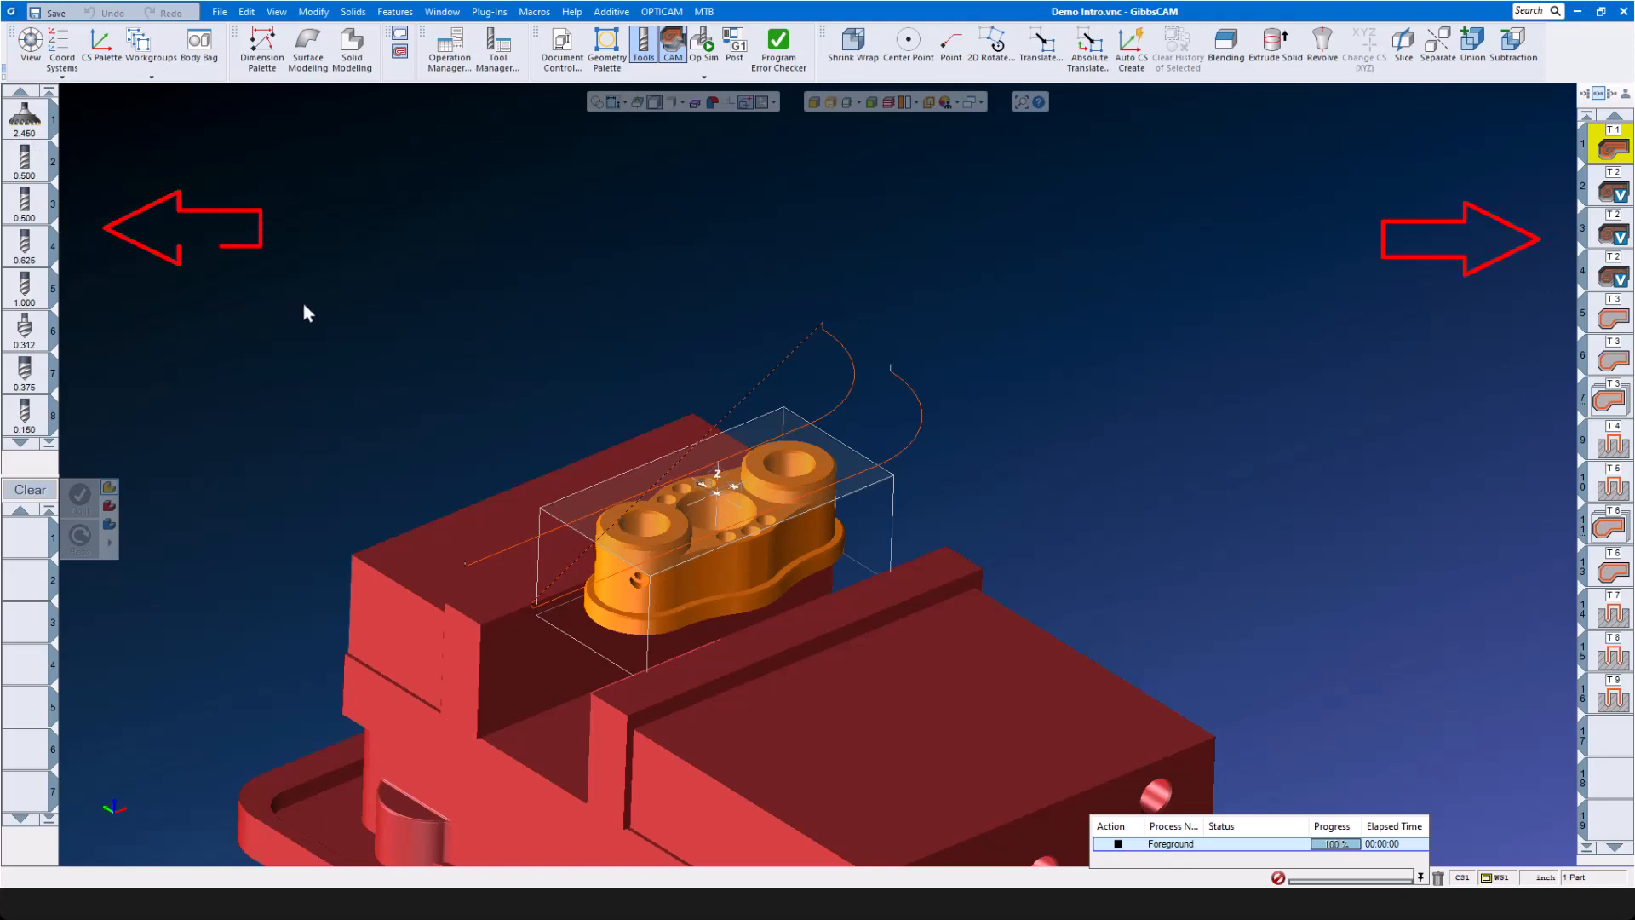
Review the Op Sim rendering of the machined part and the post processor settings, and close both
click(703, 43)
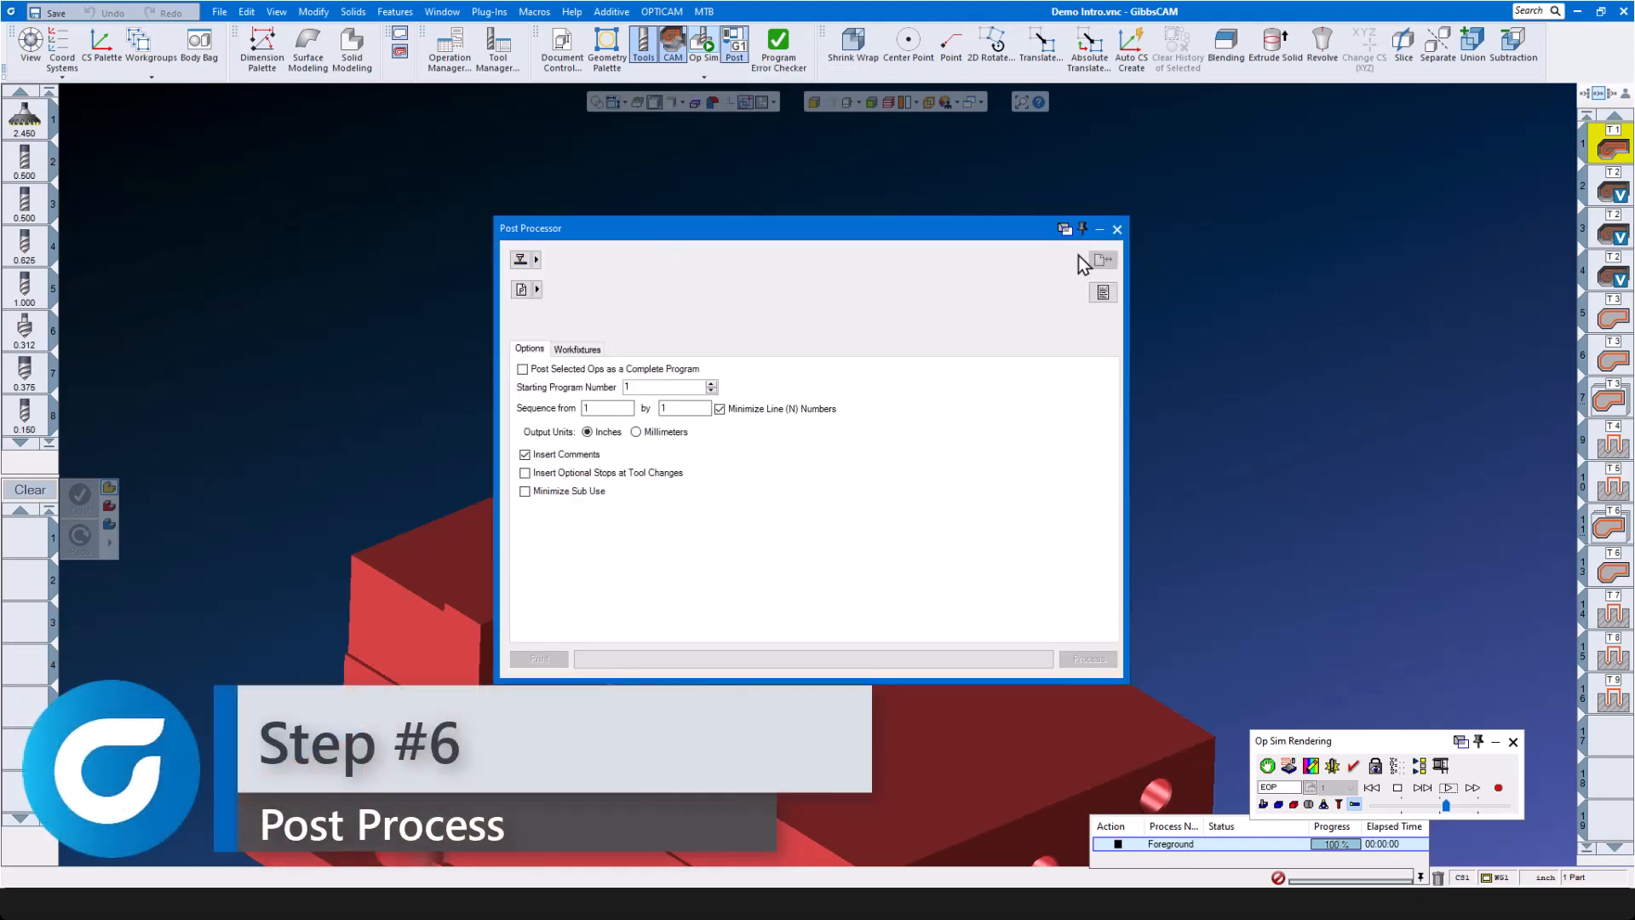
click(1117, 230)
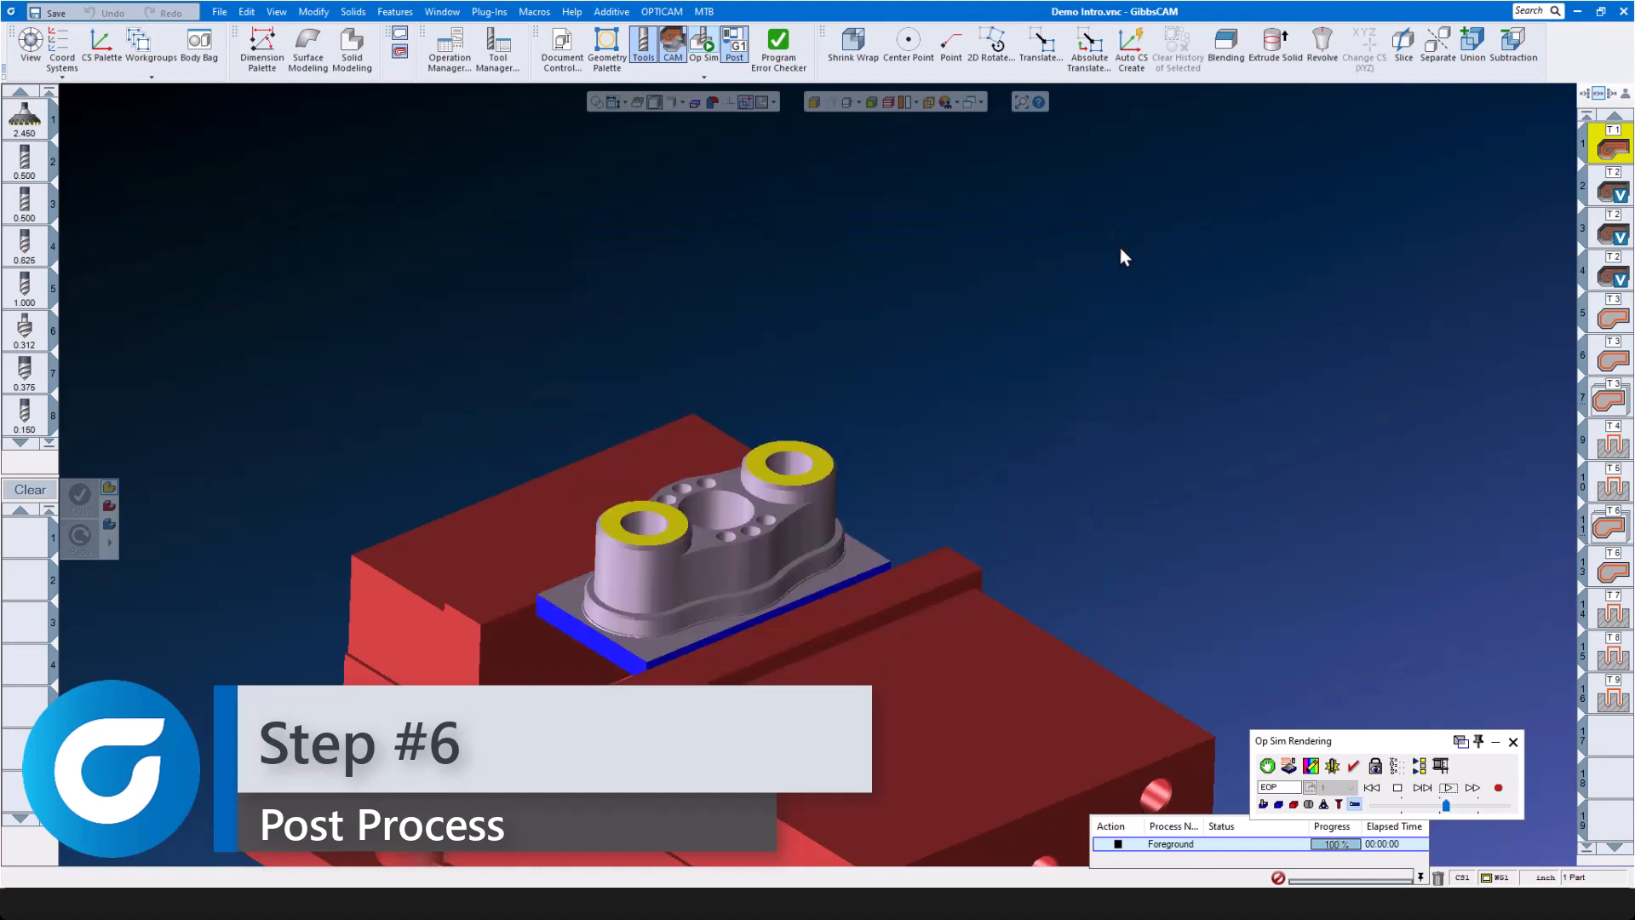
click(1514, 742)
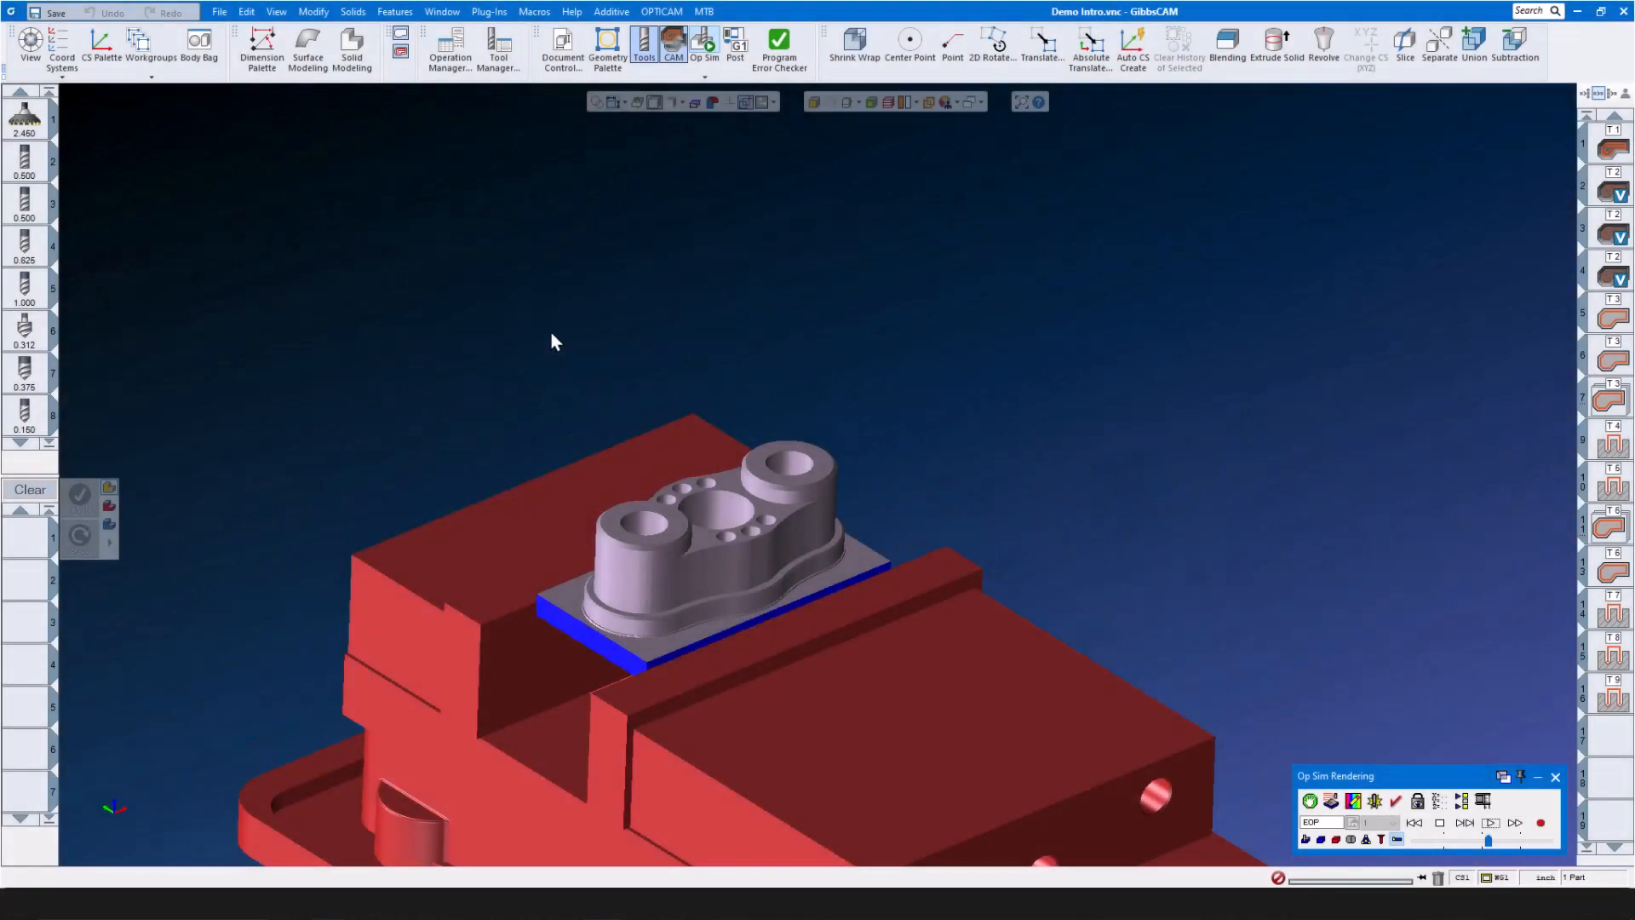
Open the recent part file Segment 1-2-3 - GibbsCAM Demo - Solids Import and Milling.vnc
click(219, 11)
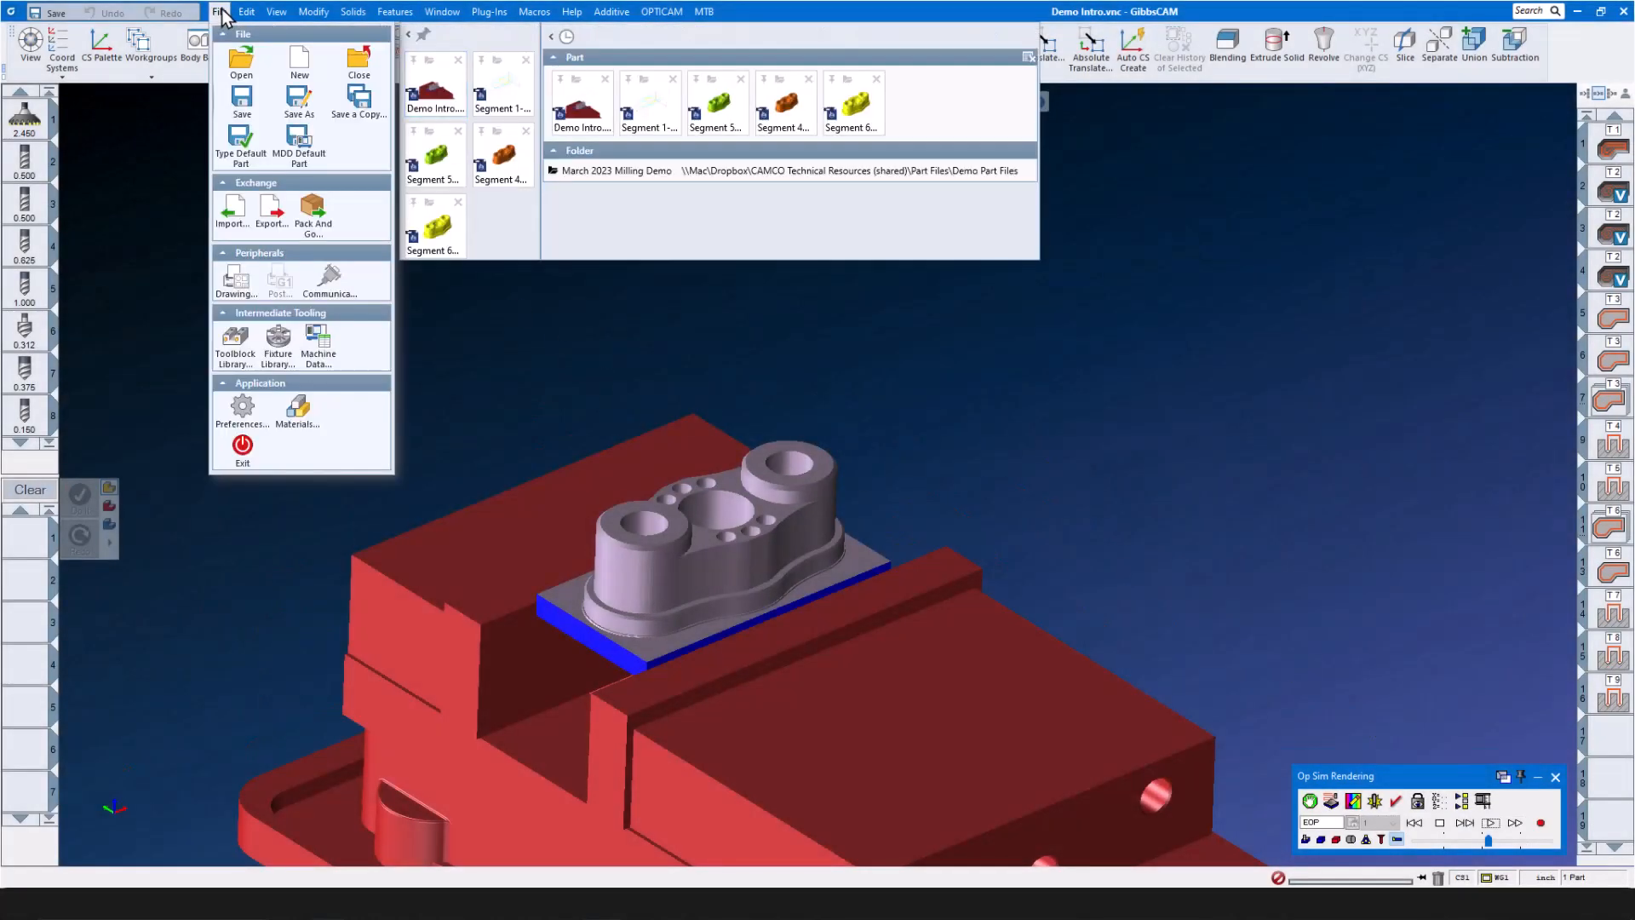
click(502, 82)
click(810, 470)
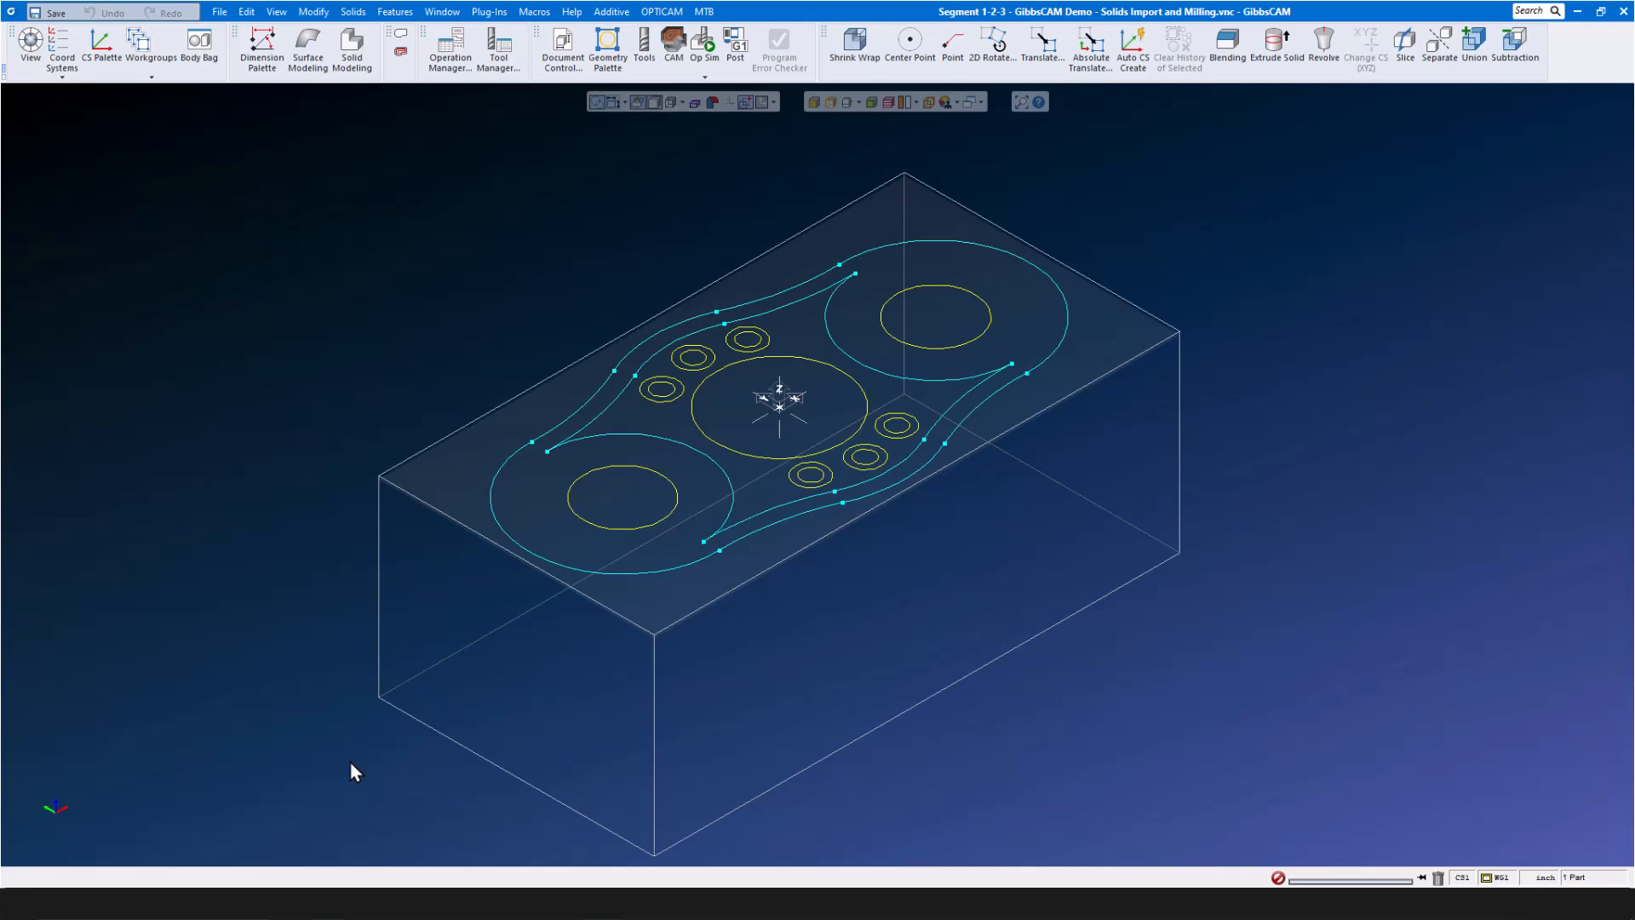
key(alt+Tab)
Extrude the outer contour into a base flange solid from Z -1 to Z -1.25
click(1275, 49)
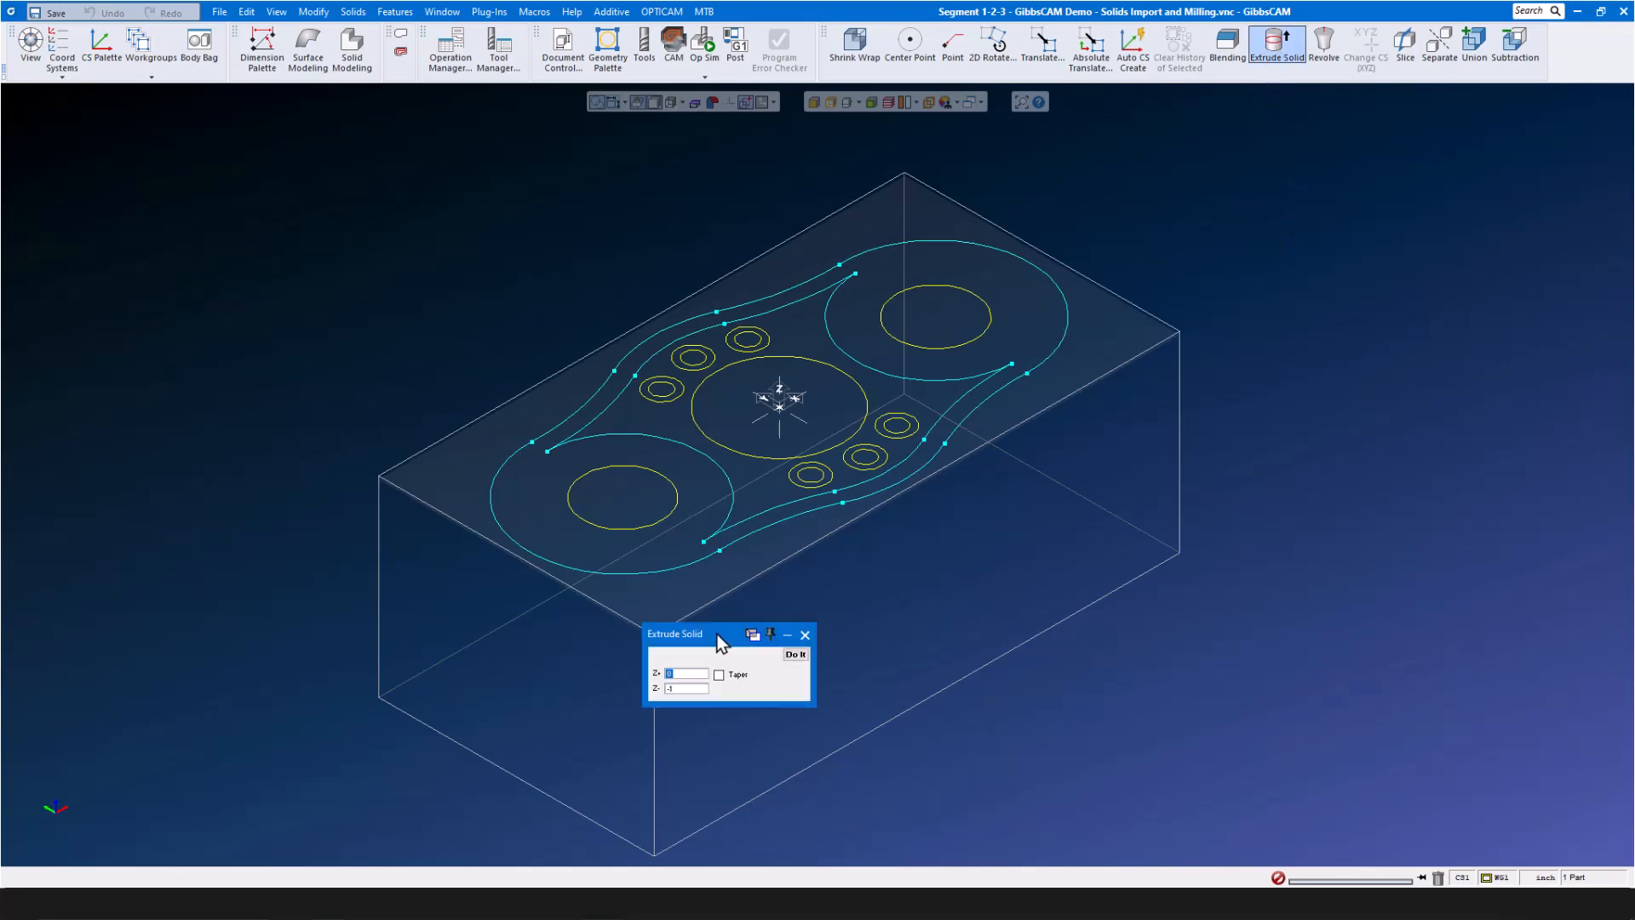
drag(720, 640, 1258, 329)
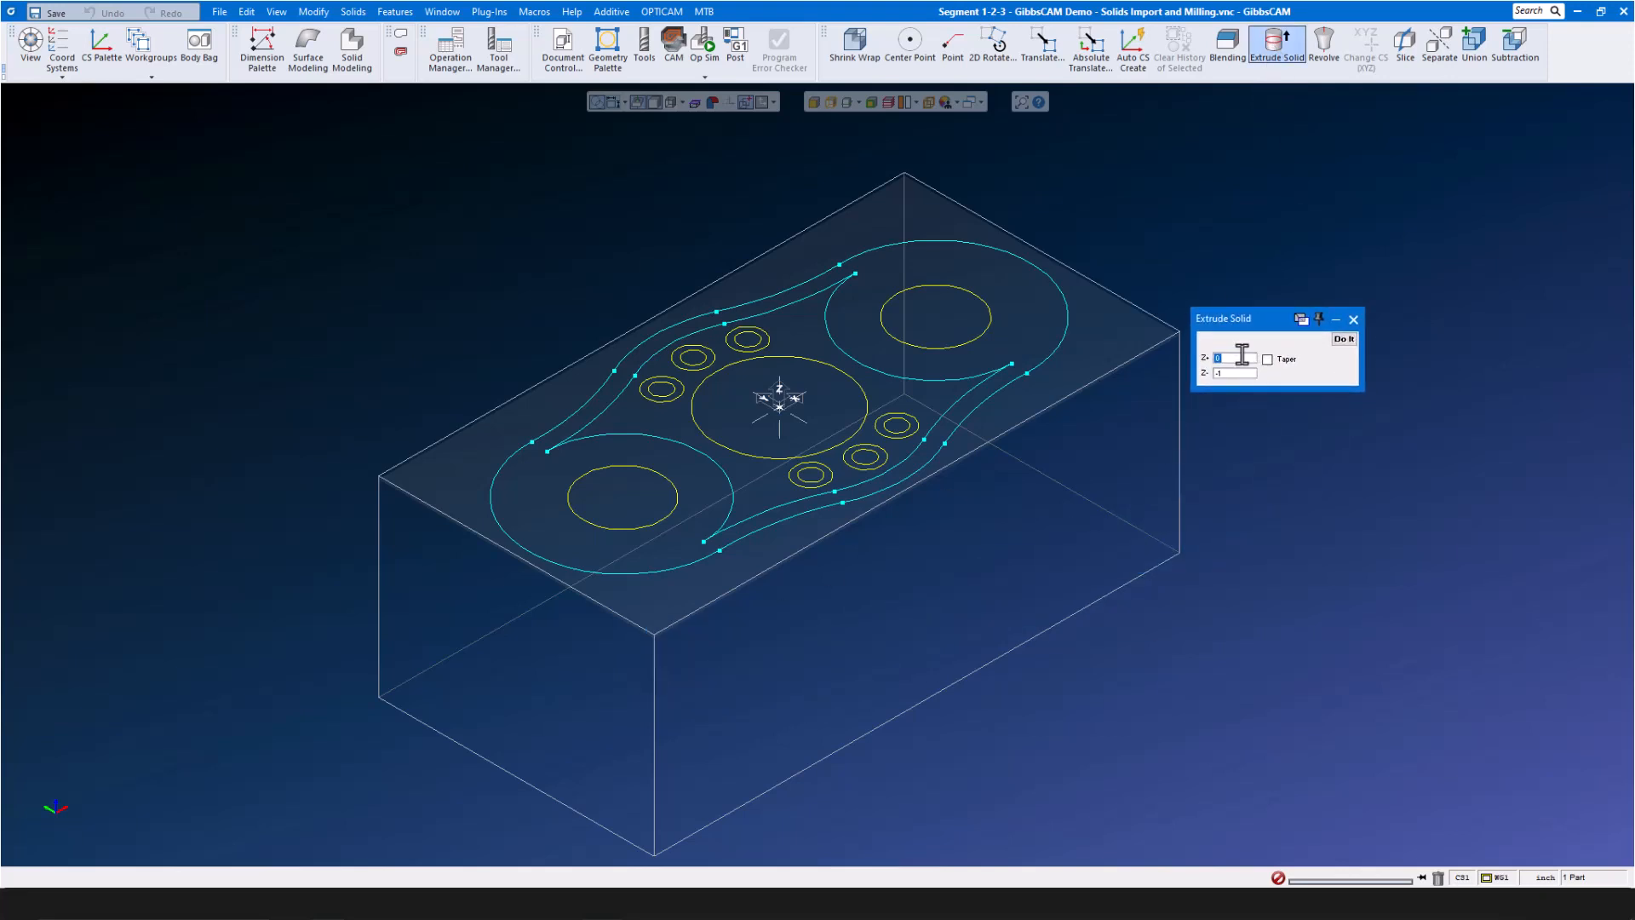
click(1053, 355)
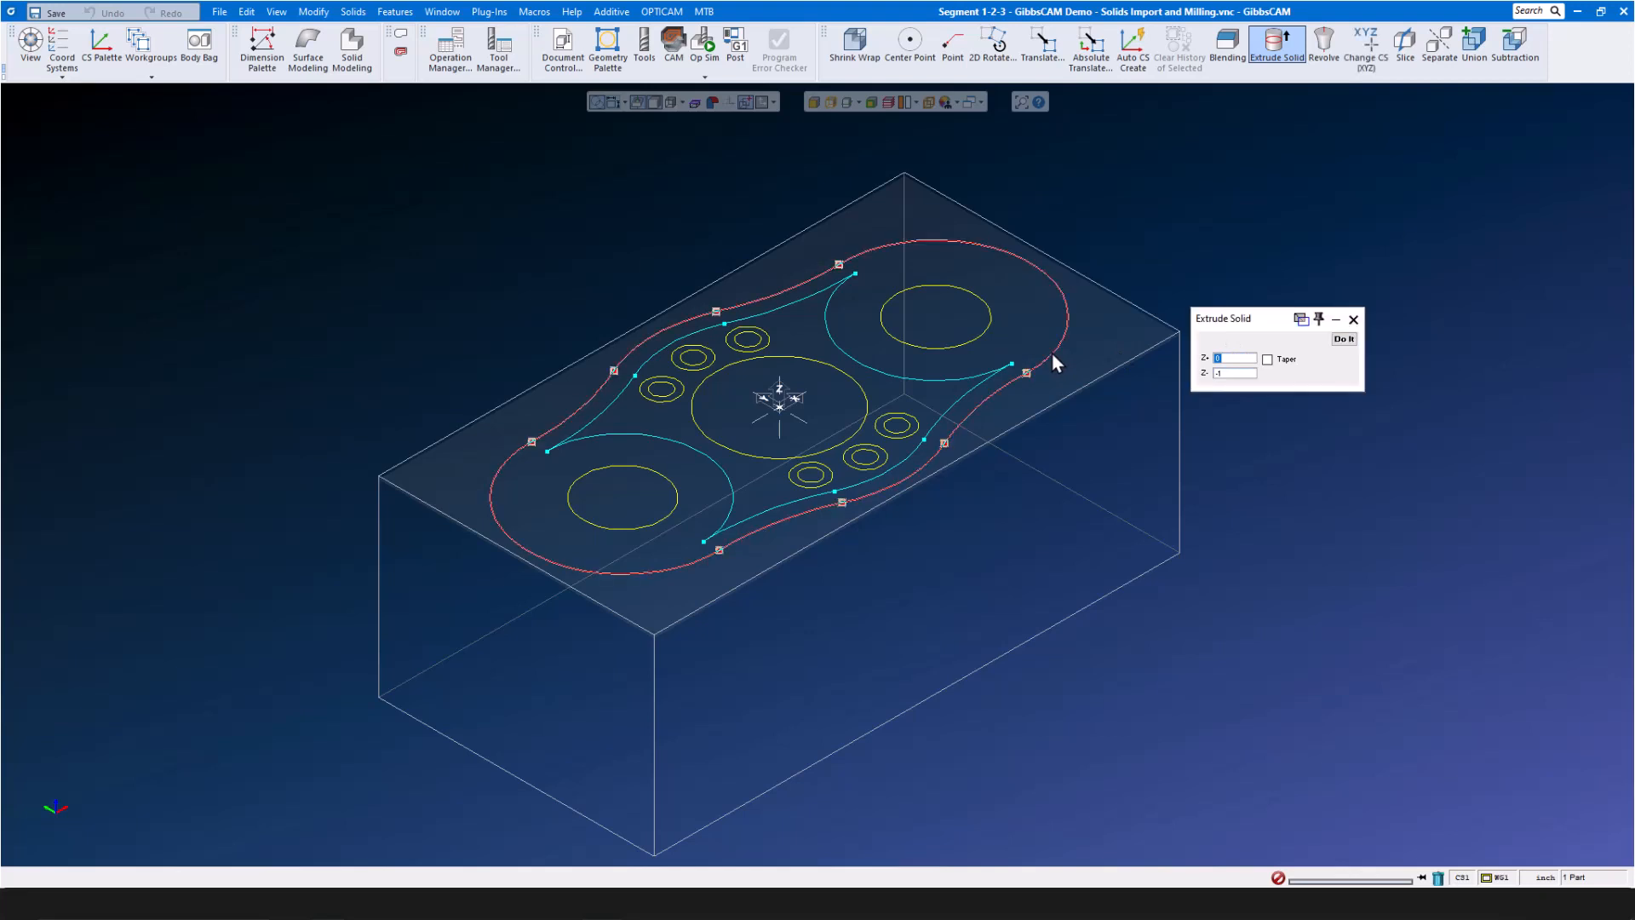
click(1244, 359)
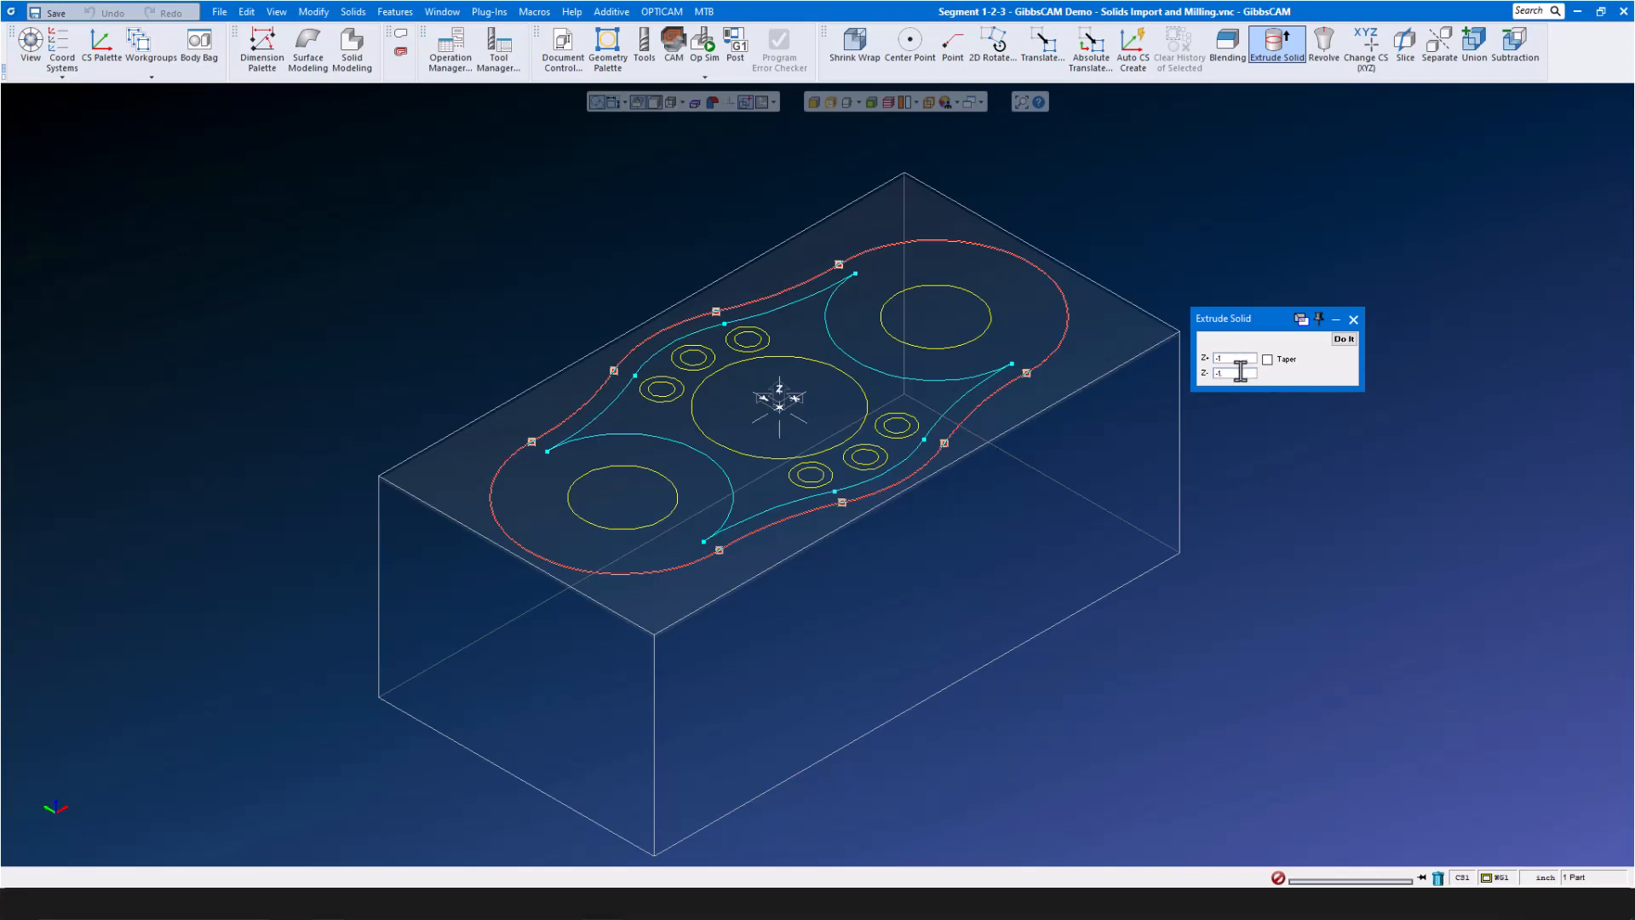
click(1343, 339)
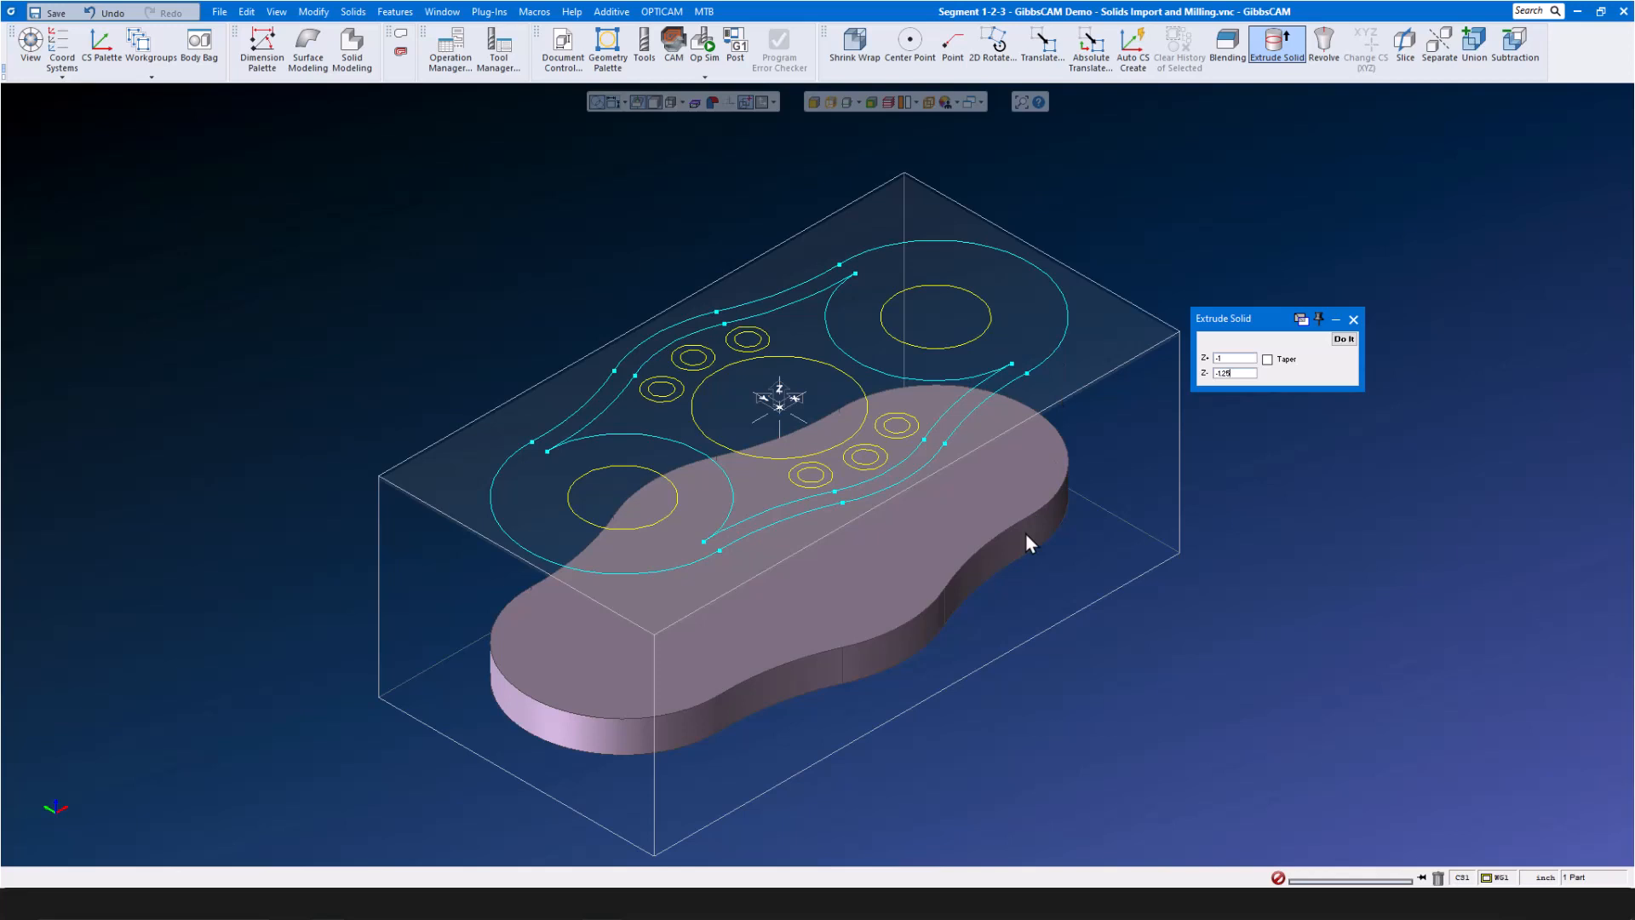
Extrude the full inner contour, including both outer end arcs, into a body from Z 0 to Z -1
click(918, 380)
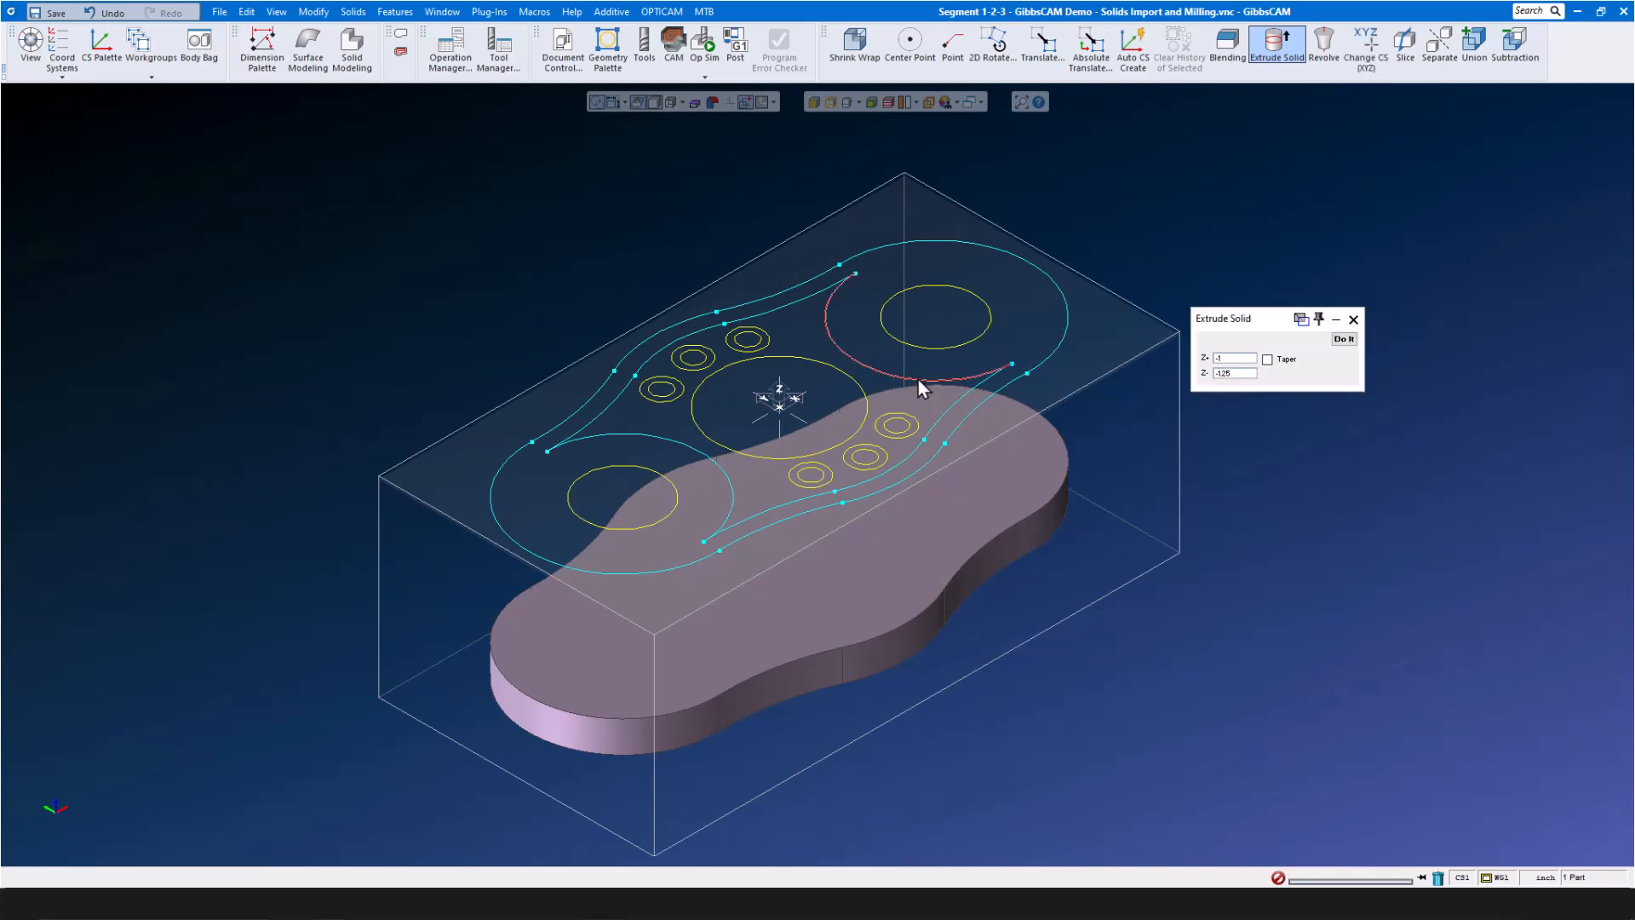
click(918, 380)
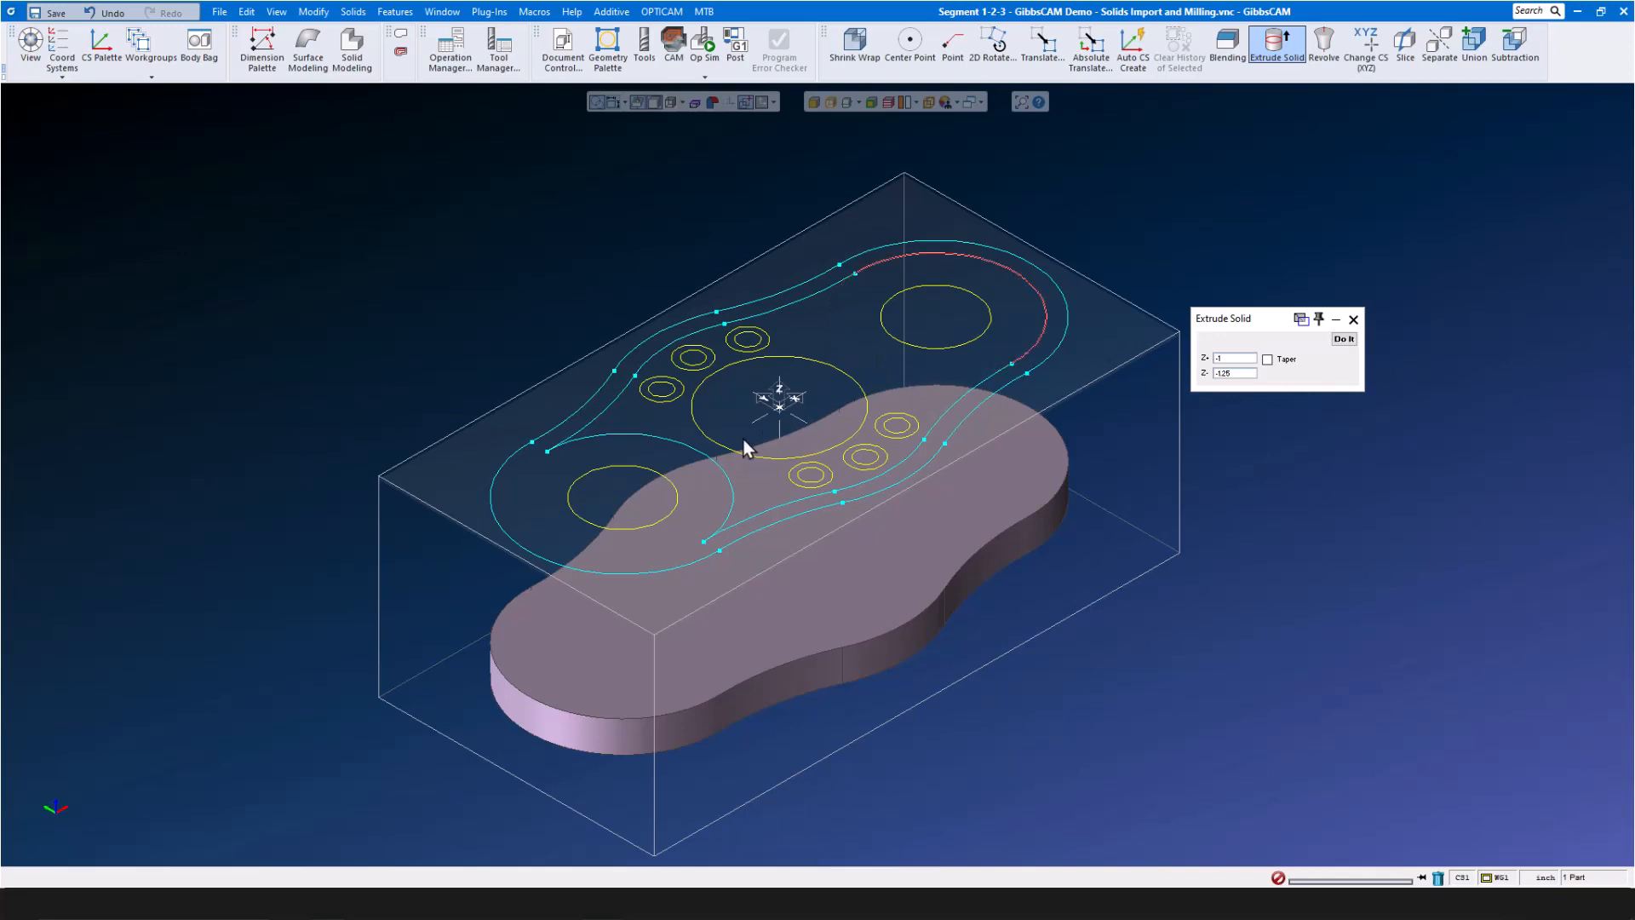
click(721, 465)
click(721, 465)
double_click(836, 285)
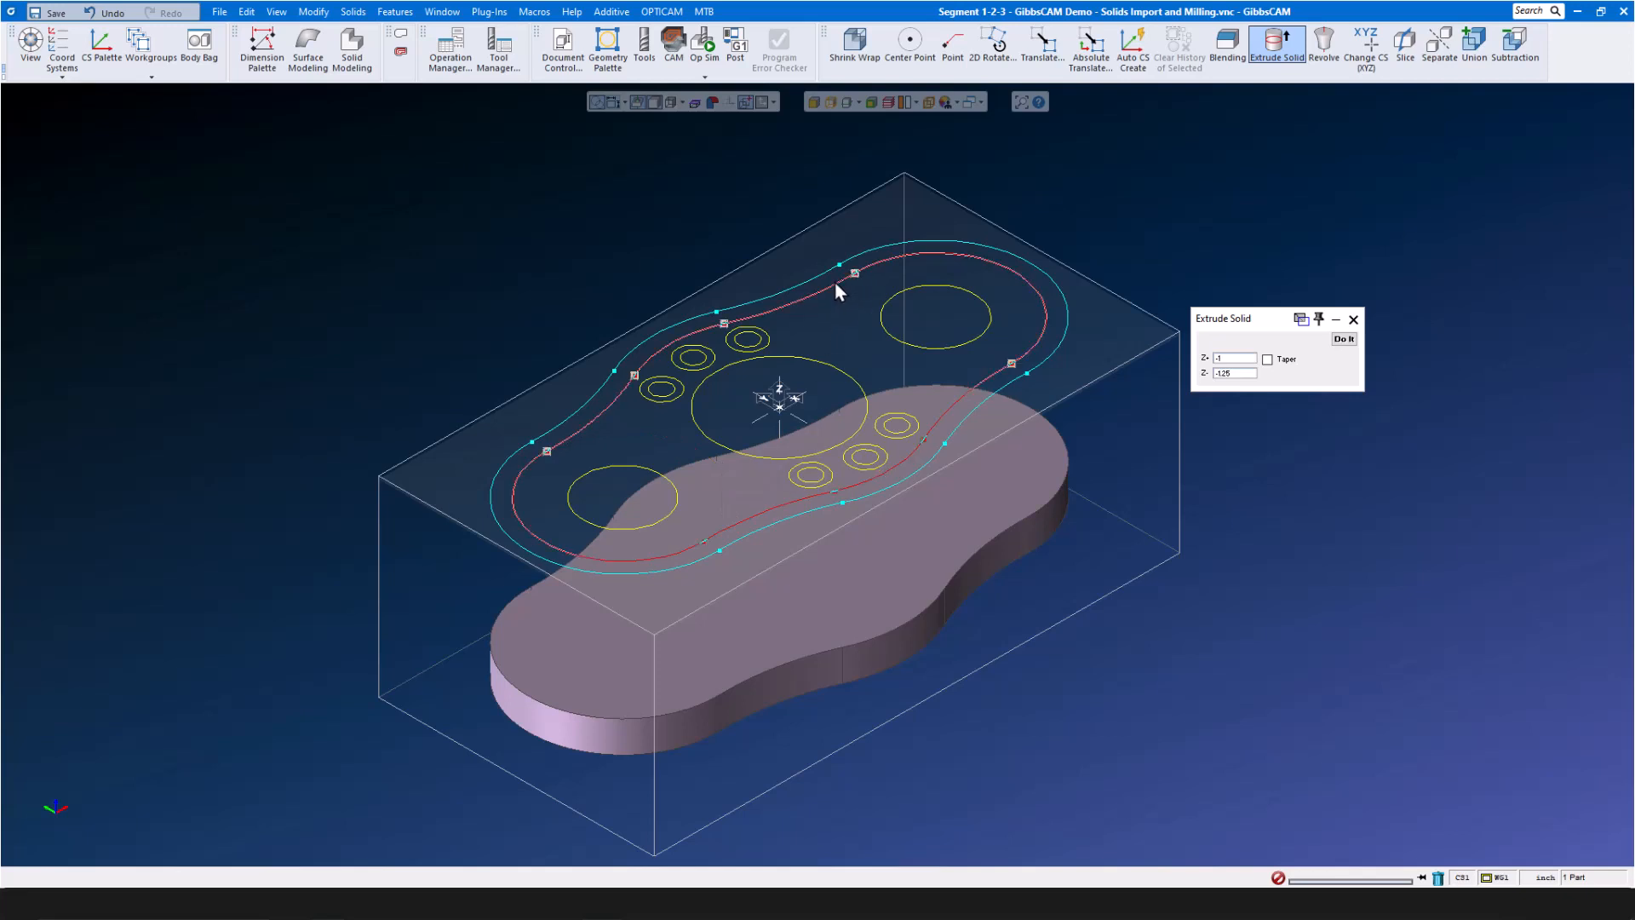
click(1232, 358)
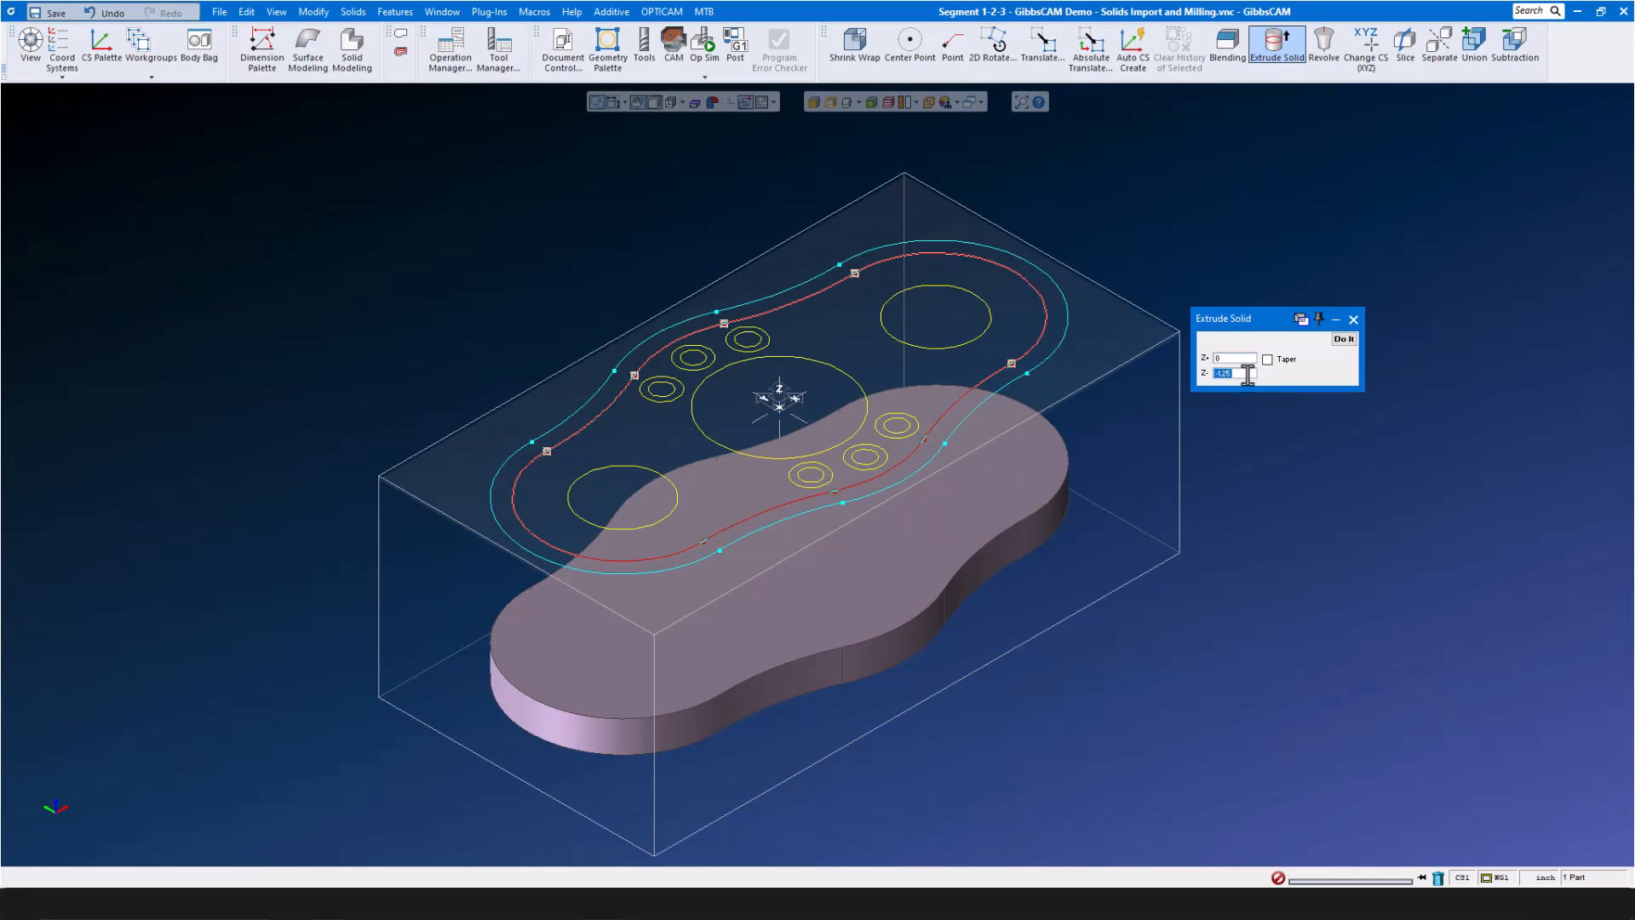
alt+click(899, 545)
click(1344, 339)
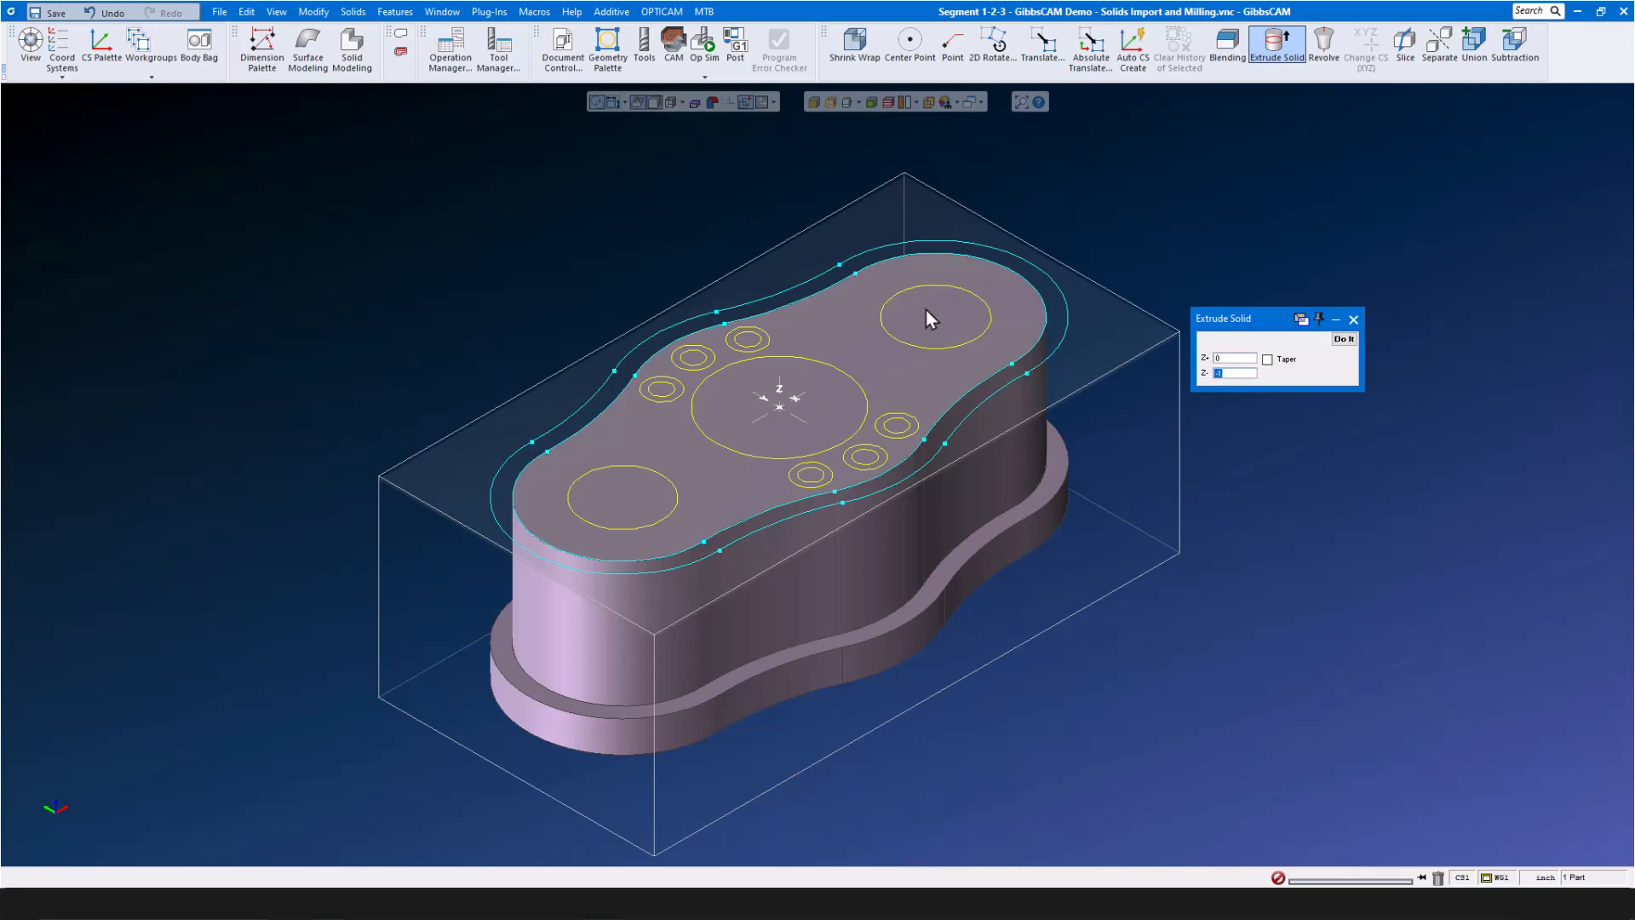
Extrude the central region bounded by the two inner boss arcs and the side curves from Z 0.1 to Z -0.25
click(1041, 294)
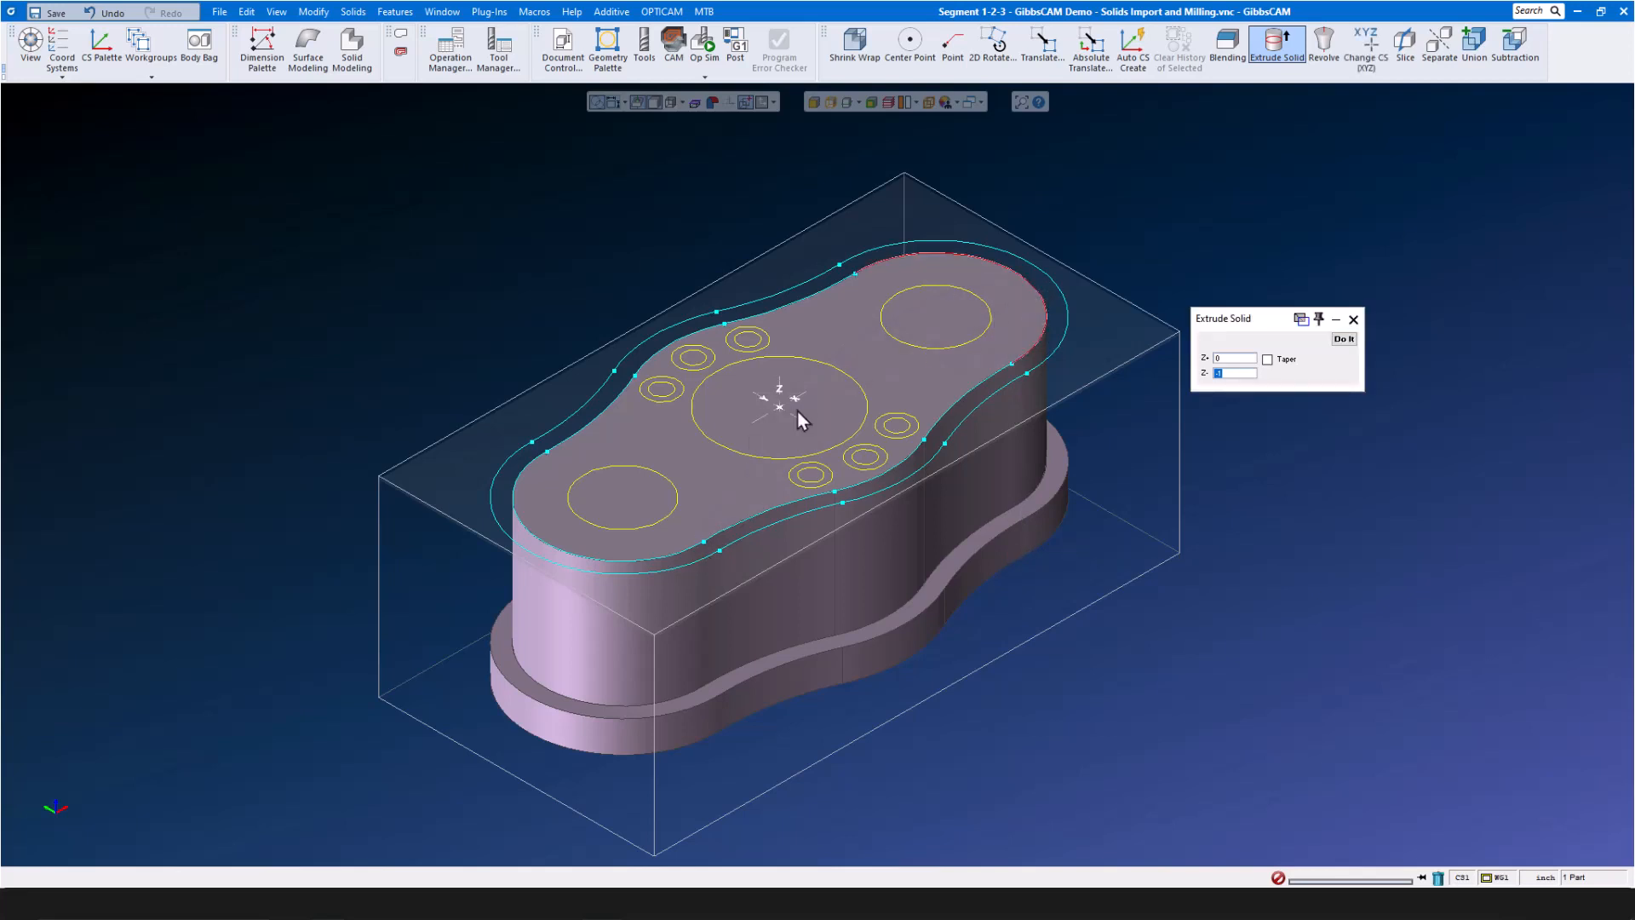
click(628, 560)
key(Delete)
click(772, 511)
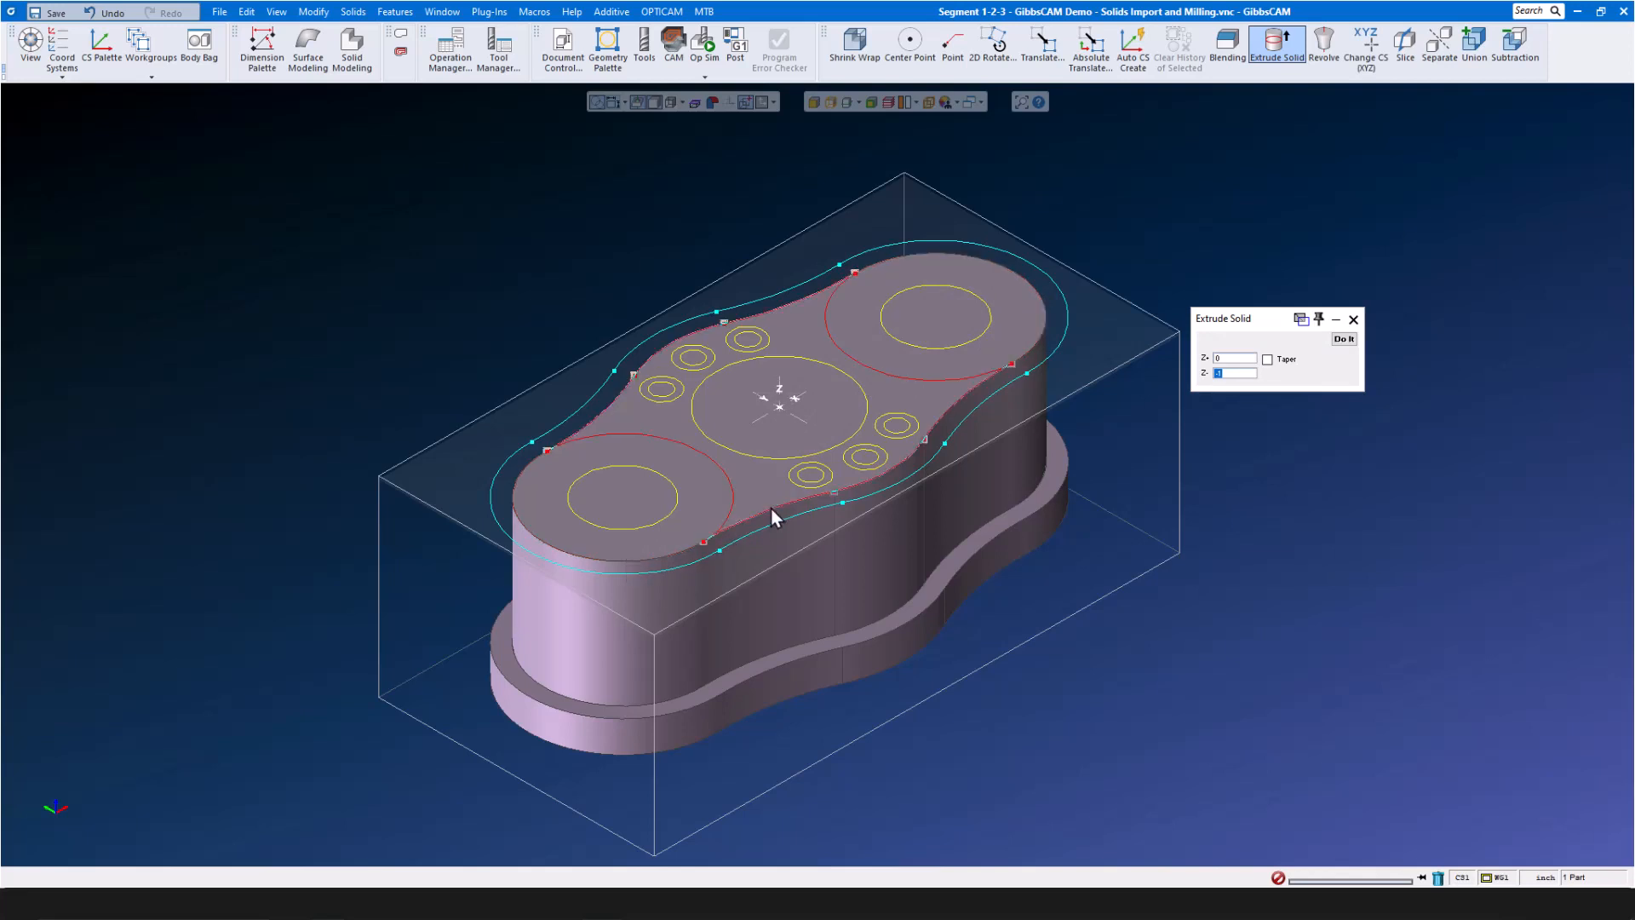
click(1243, 375)
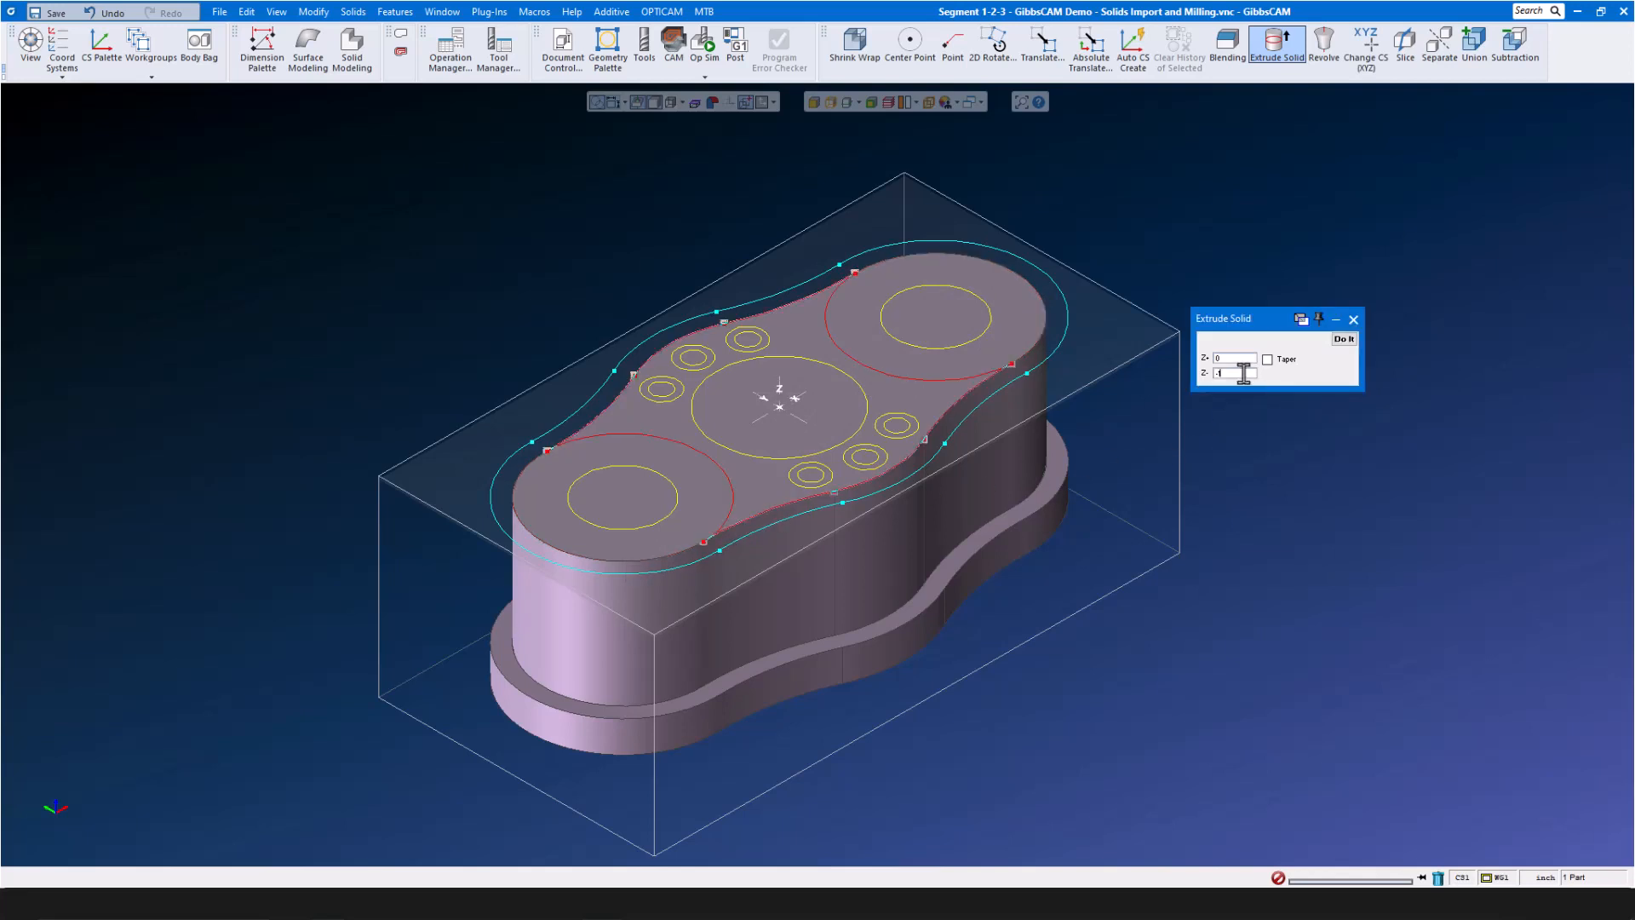
text(-0)
text(.25)
double_click(1237, 359)
text(.1)
click(1344, 339)
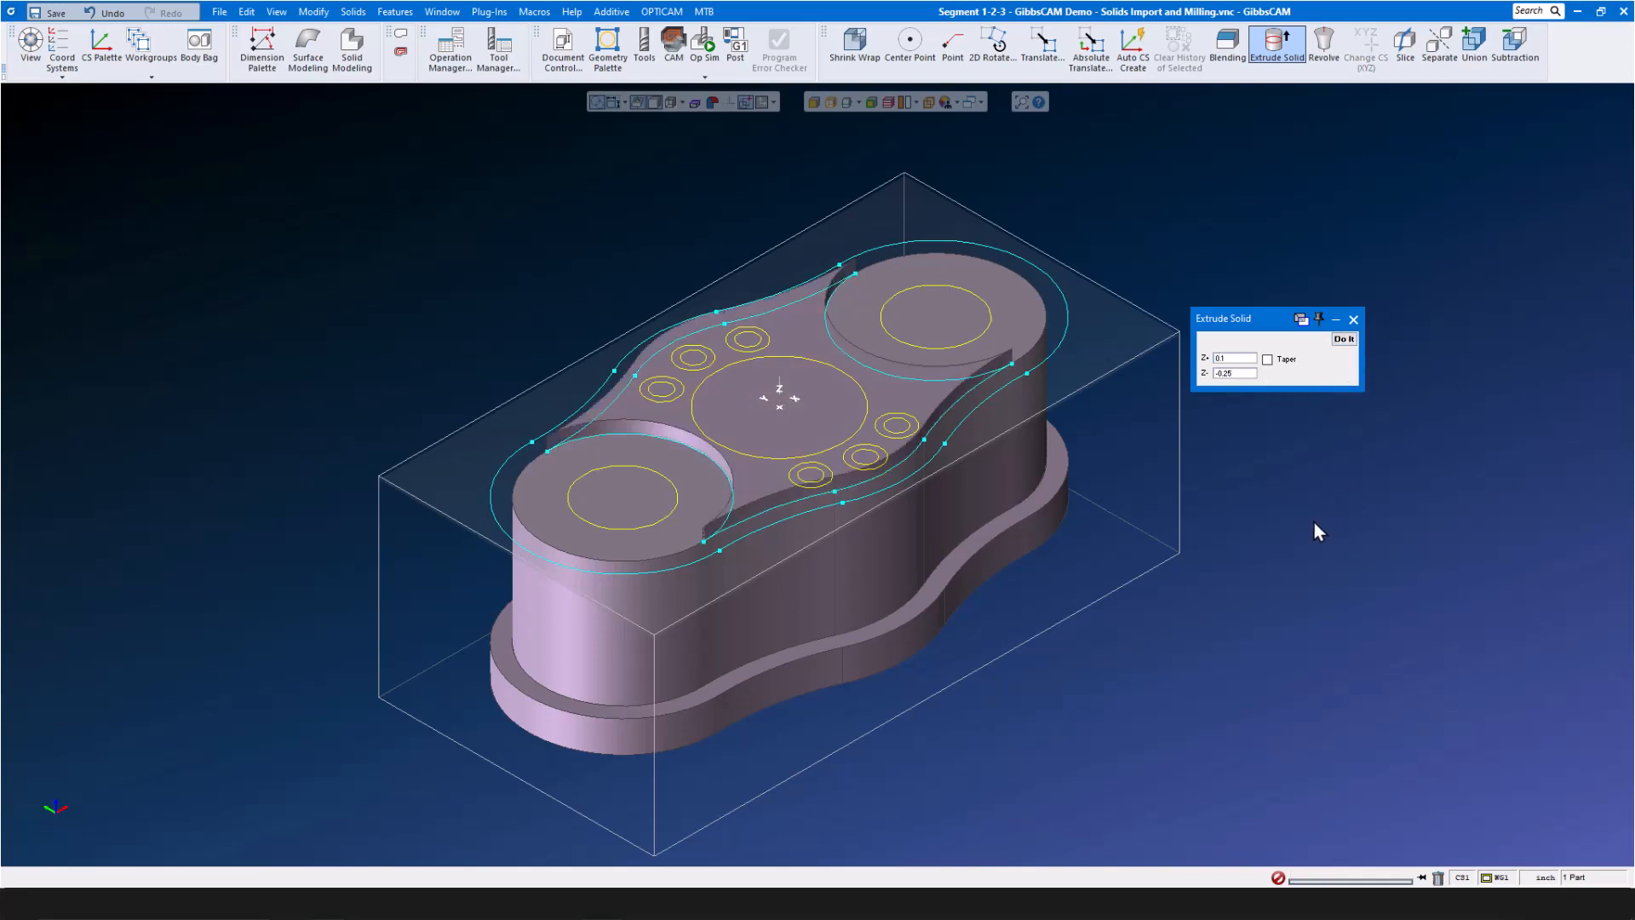
Subtract the central extrusion from the main body to leave the two round end bosses raised
click(819, 575)
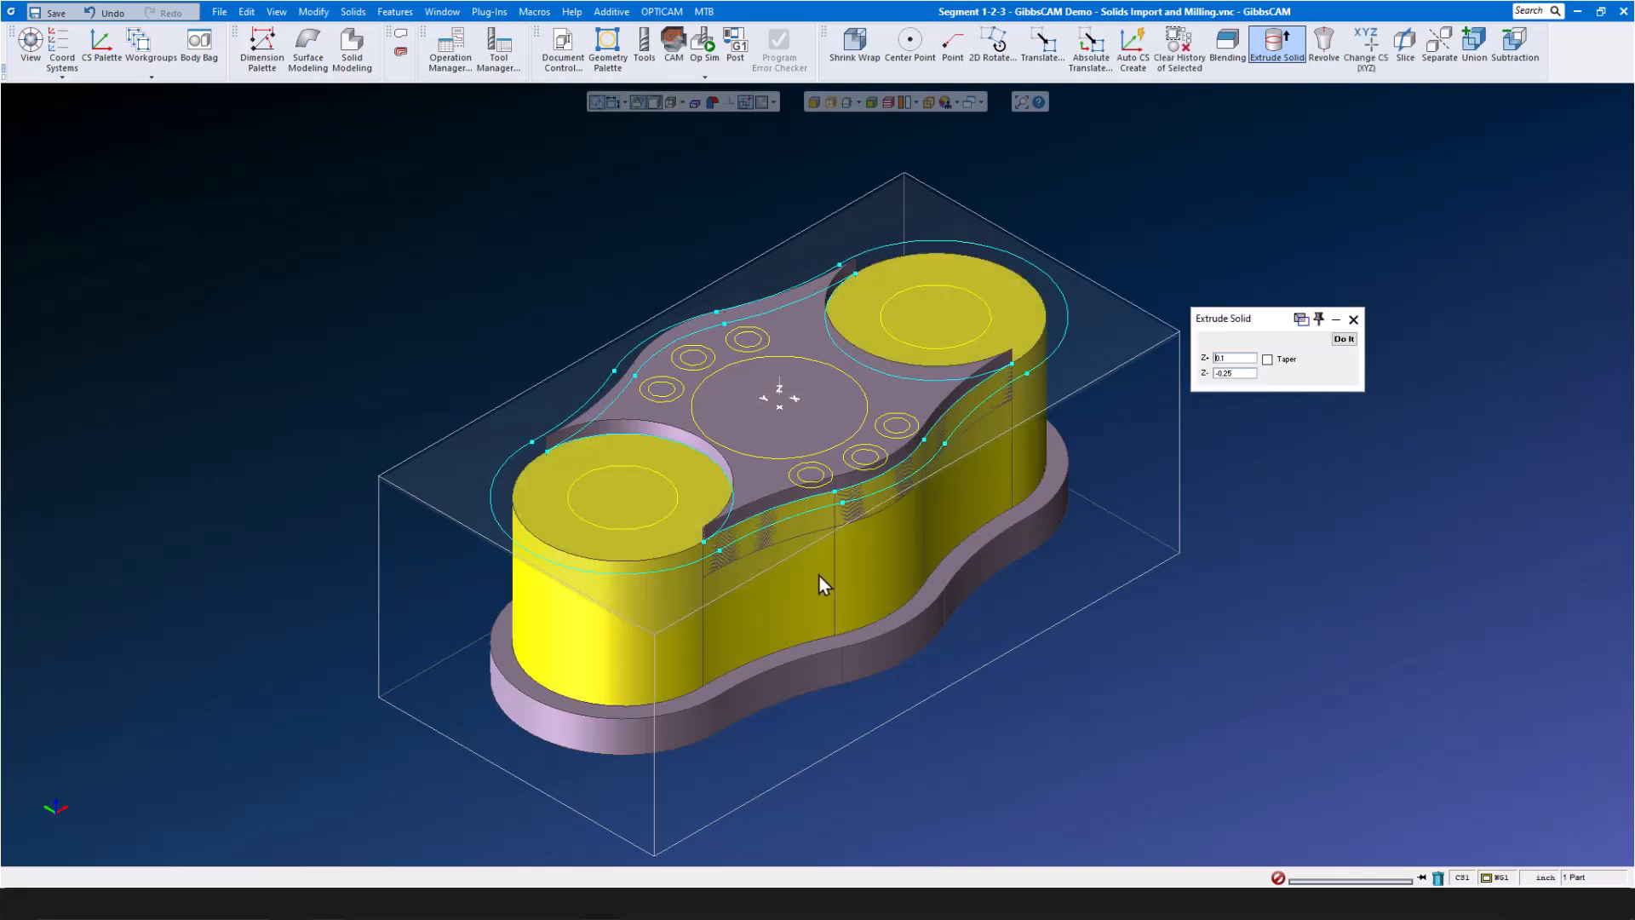
right_click(765, 475)
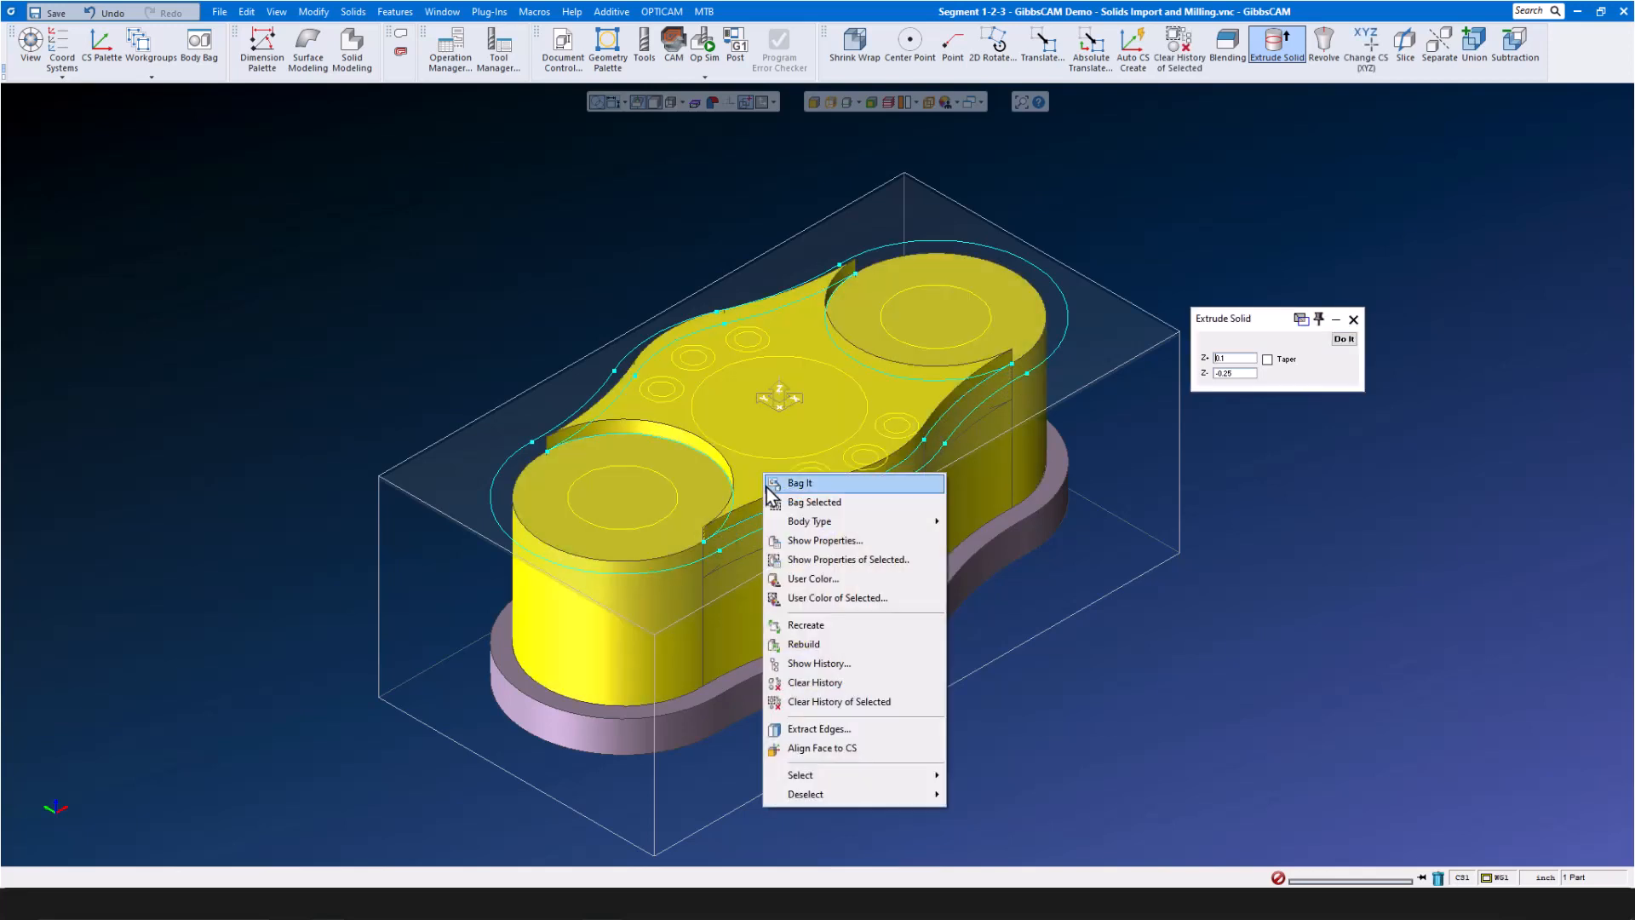
click(1517, 47)
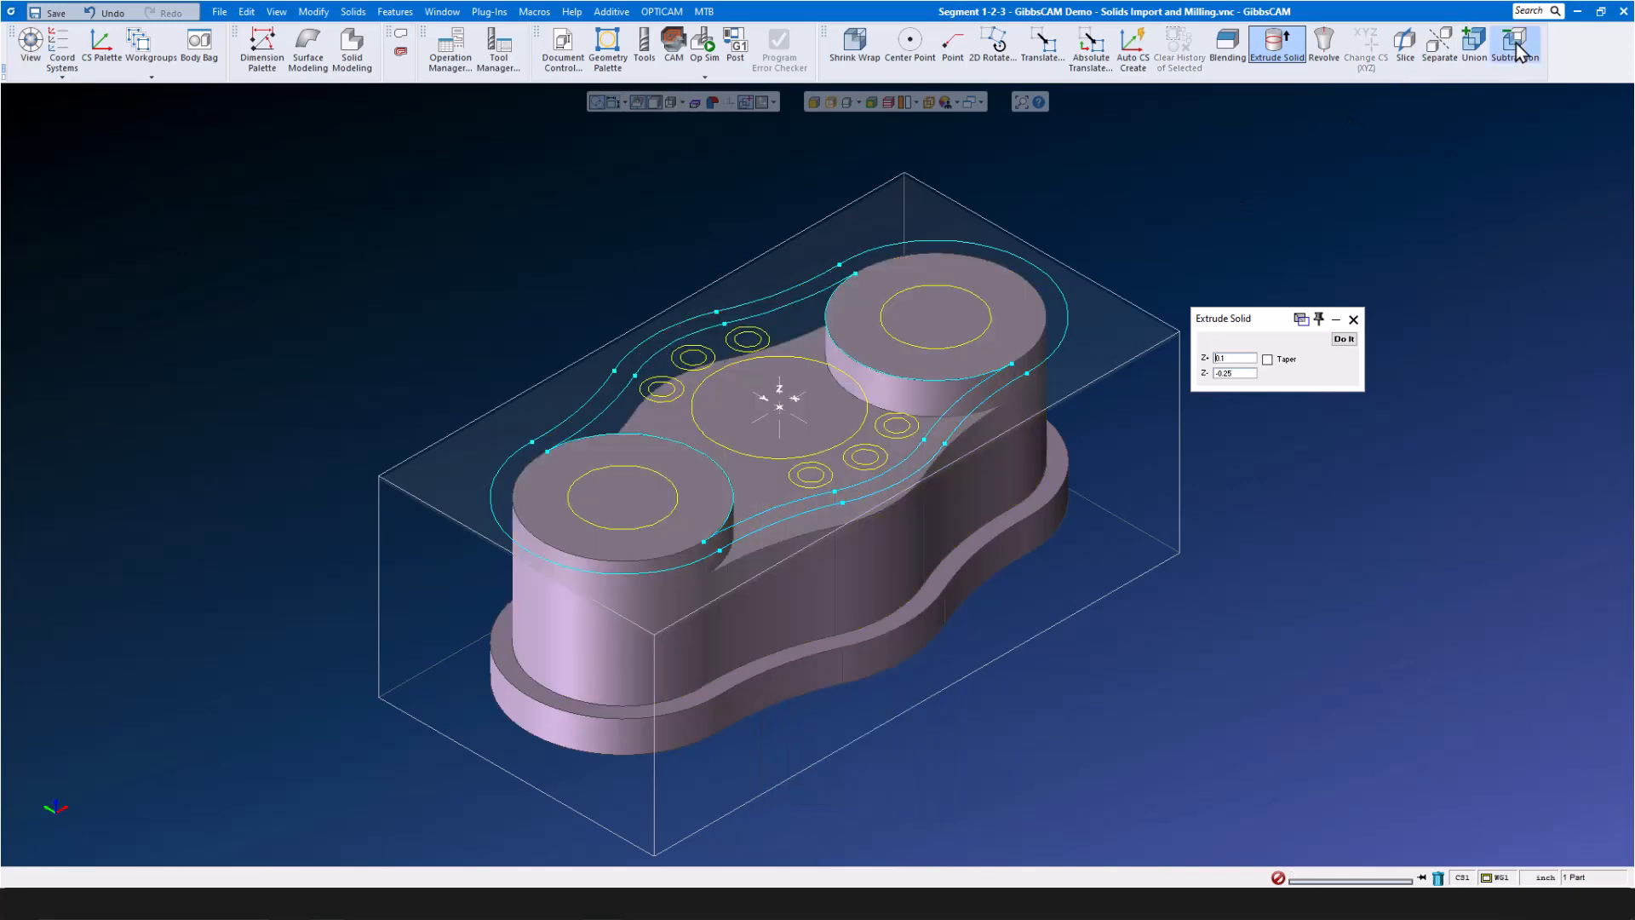
Unite the main body with the base flange into one solid
click(981, 499)
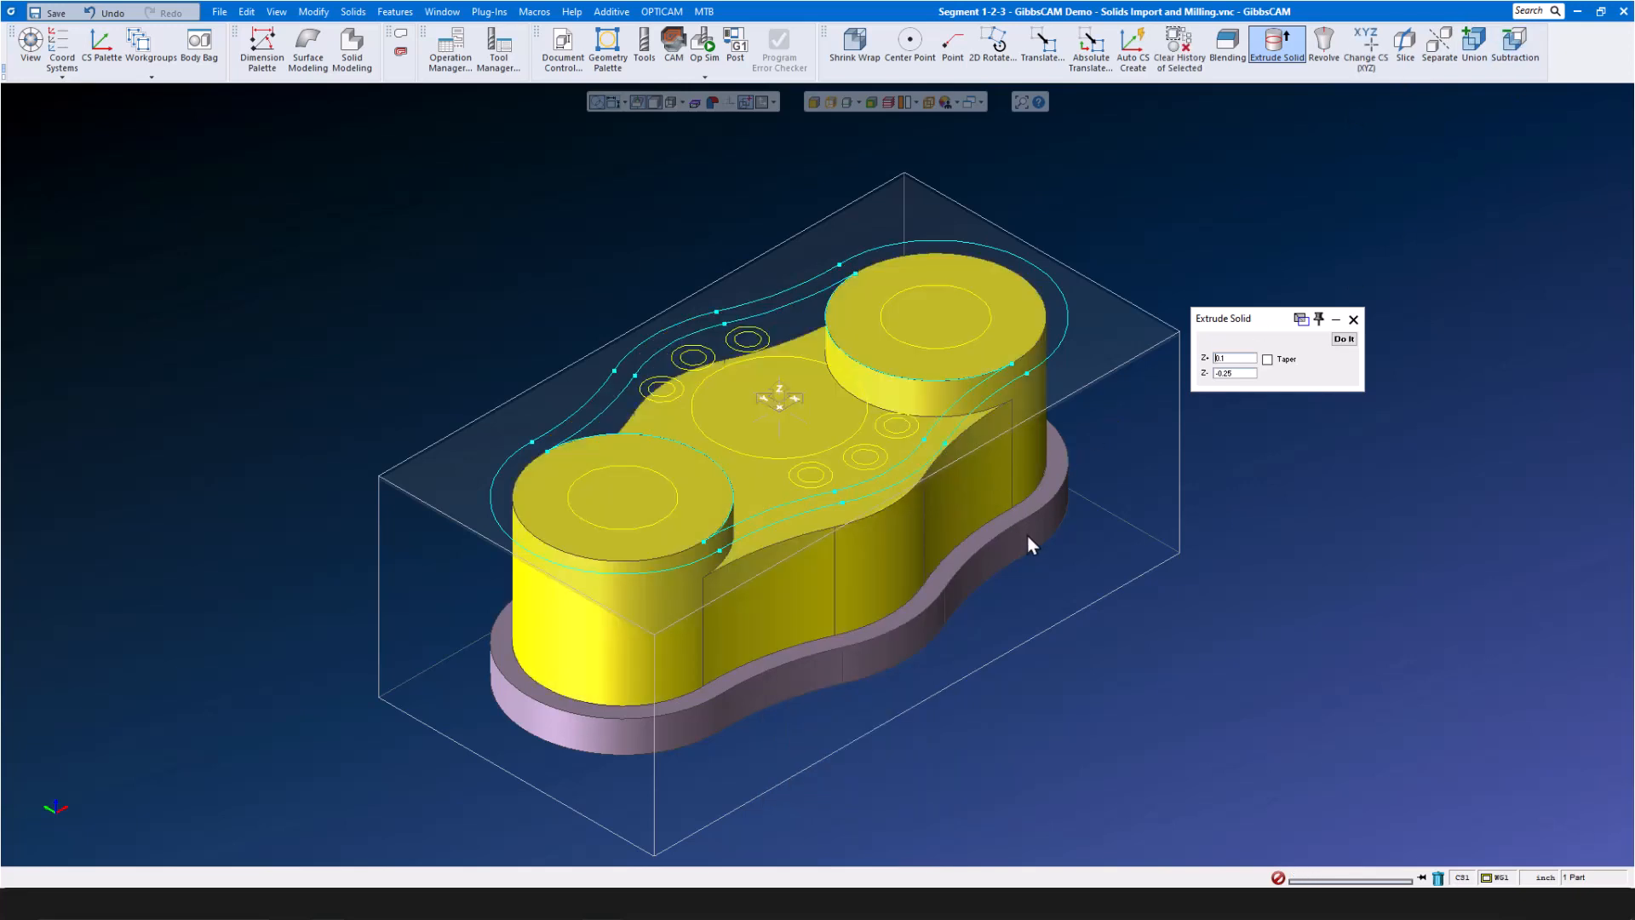
right_click(1024, 543)
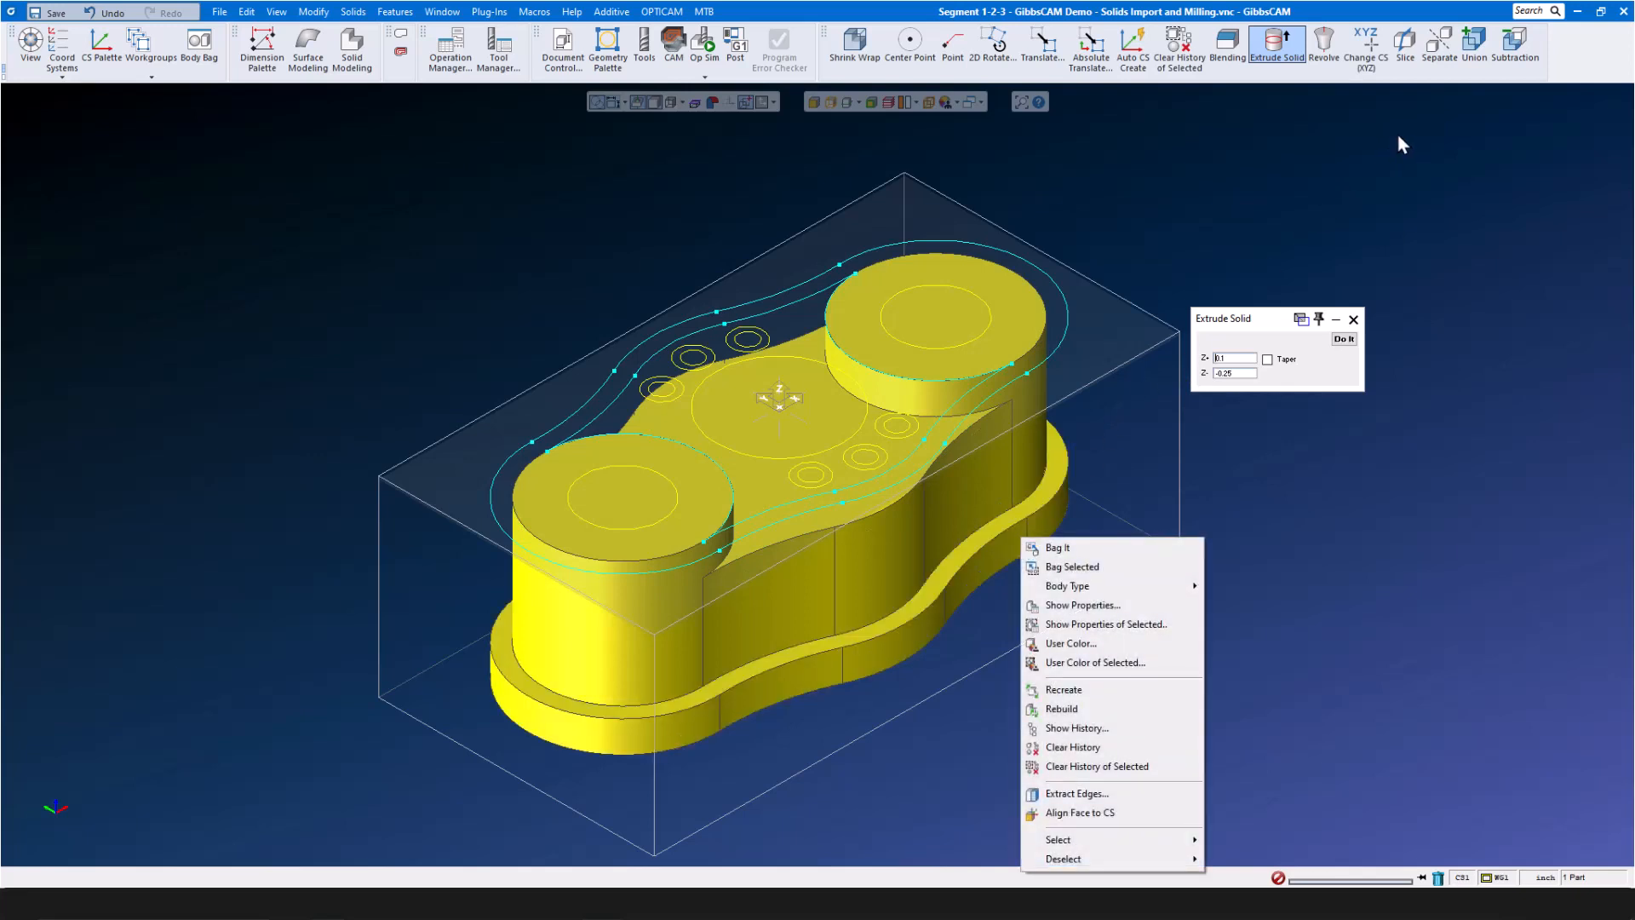
click(1474, 42)
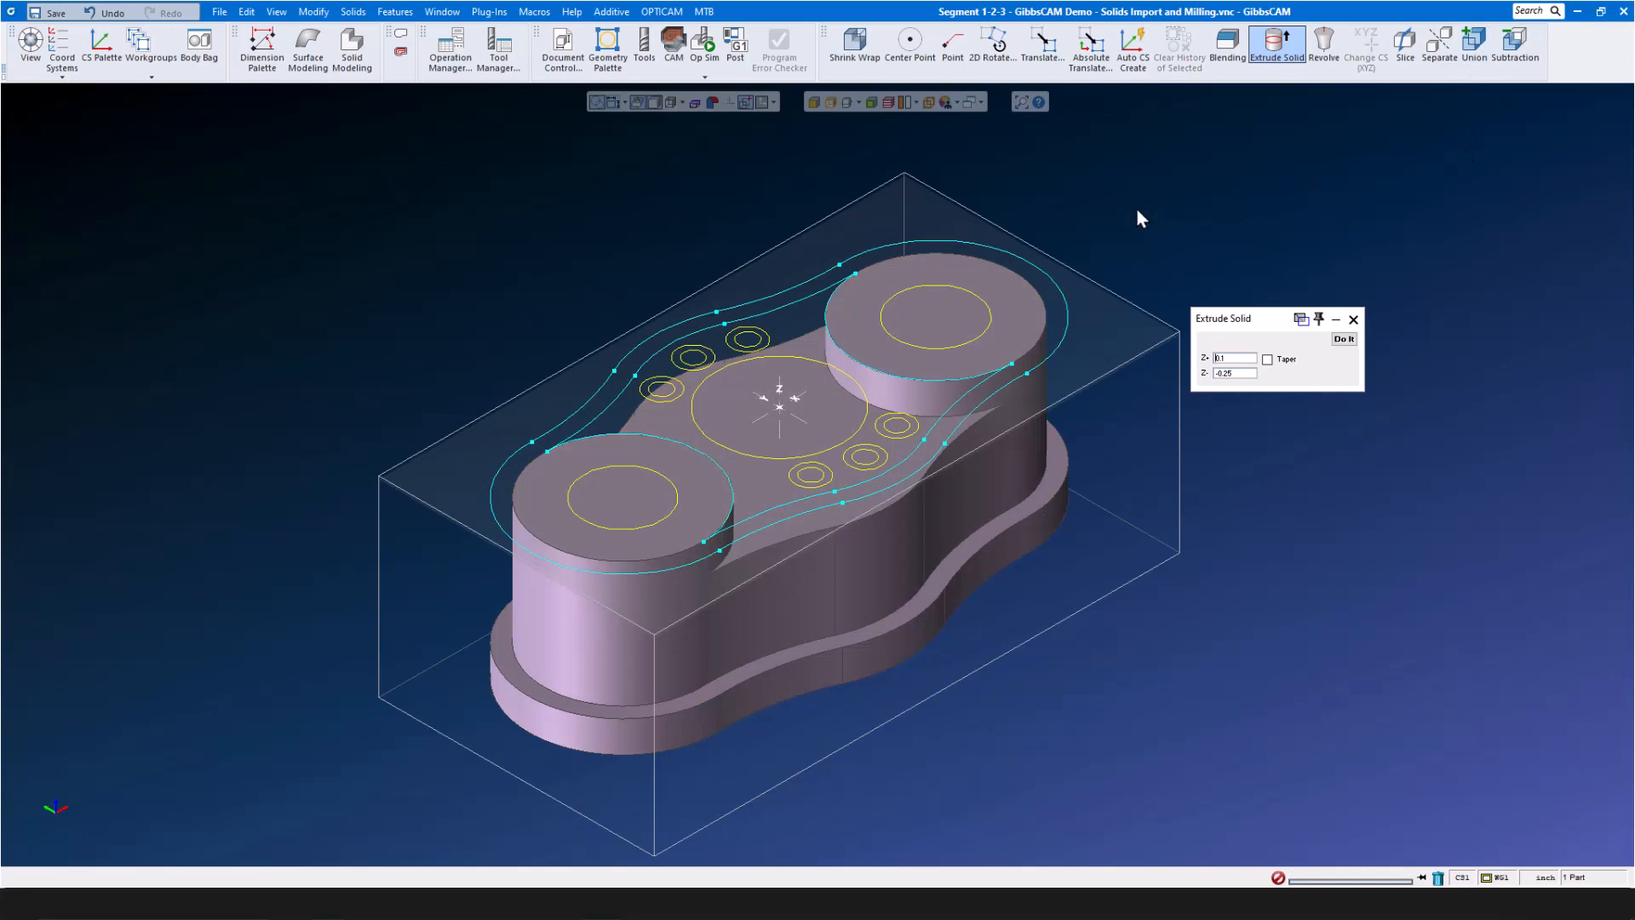
Extrude the two boss bore circles, the large centre circle and the six small inner hole circles from Z 0.1 to Z -3
double_click(1237, 373)
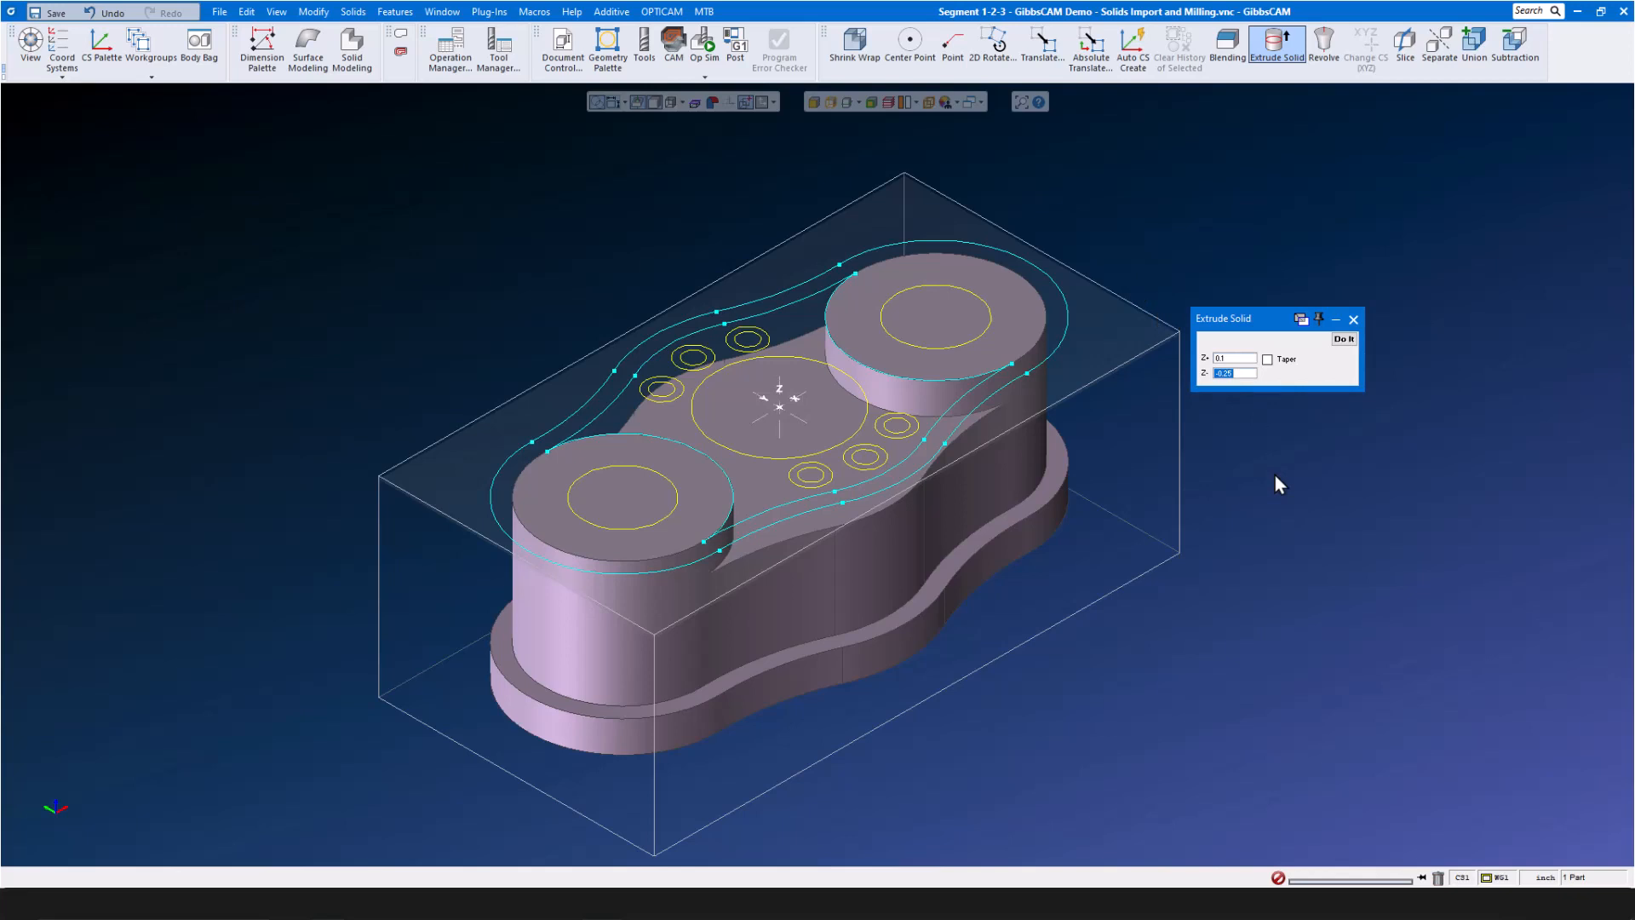
text(-3)
scroll(649, 470, up, 3)
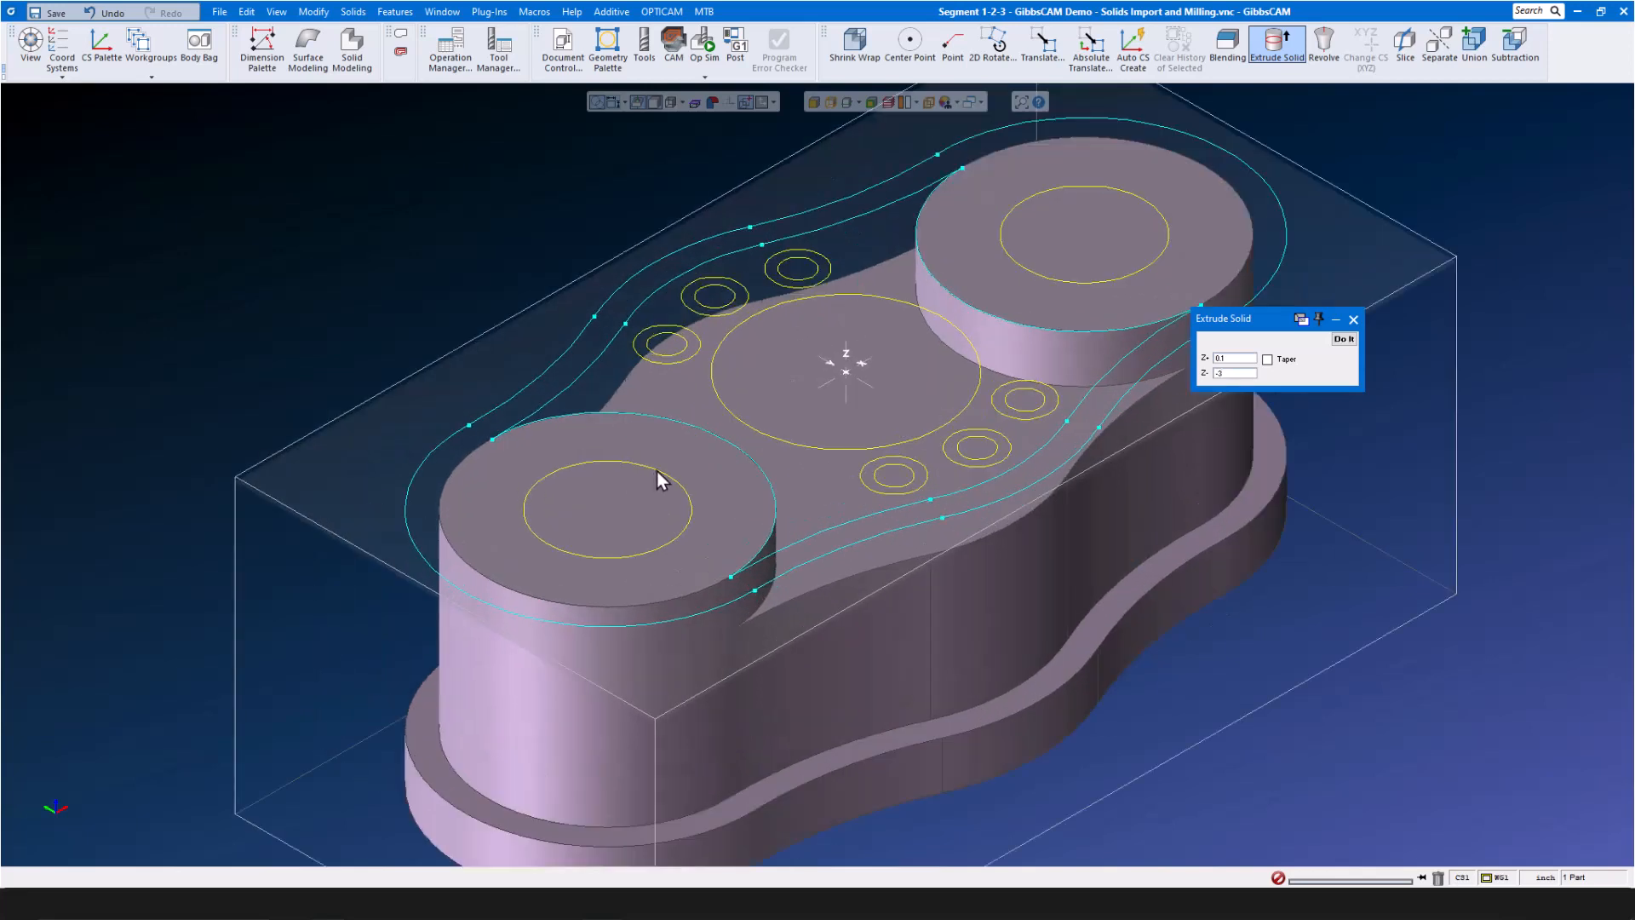
click(656, 472)
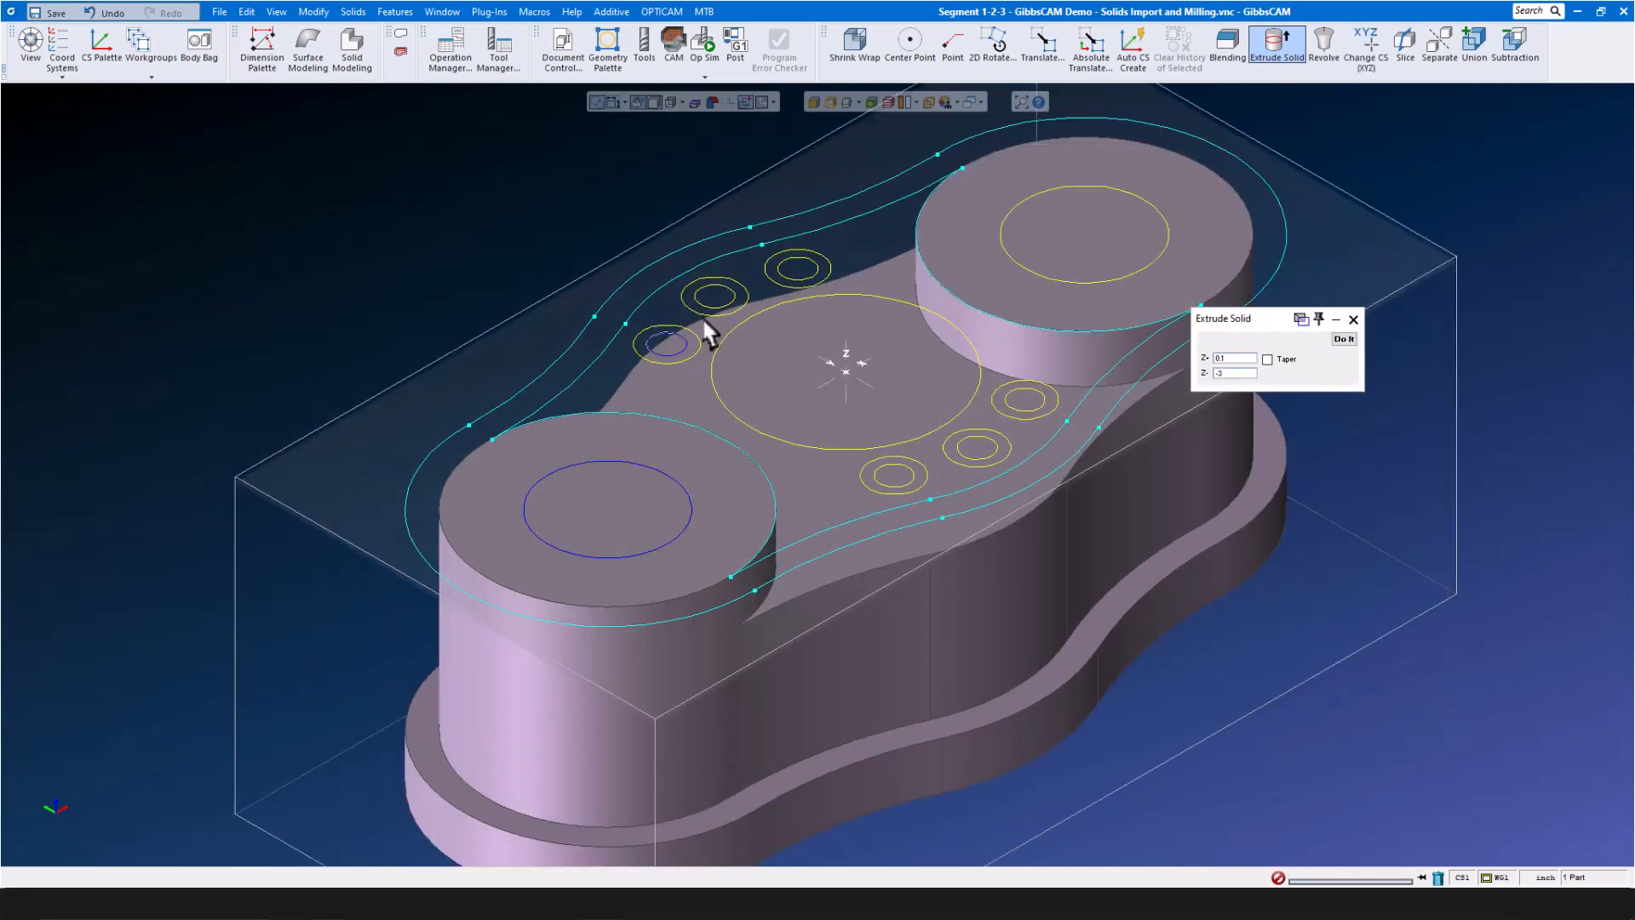
click(797, 284)
click(975, 344)
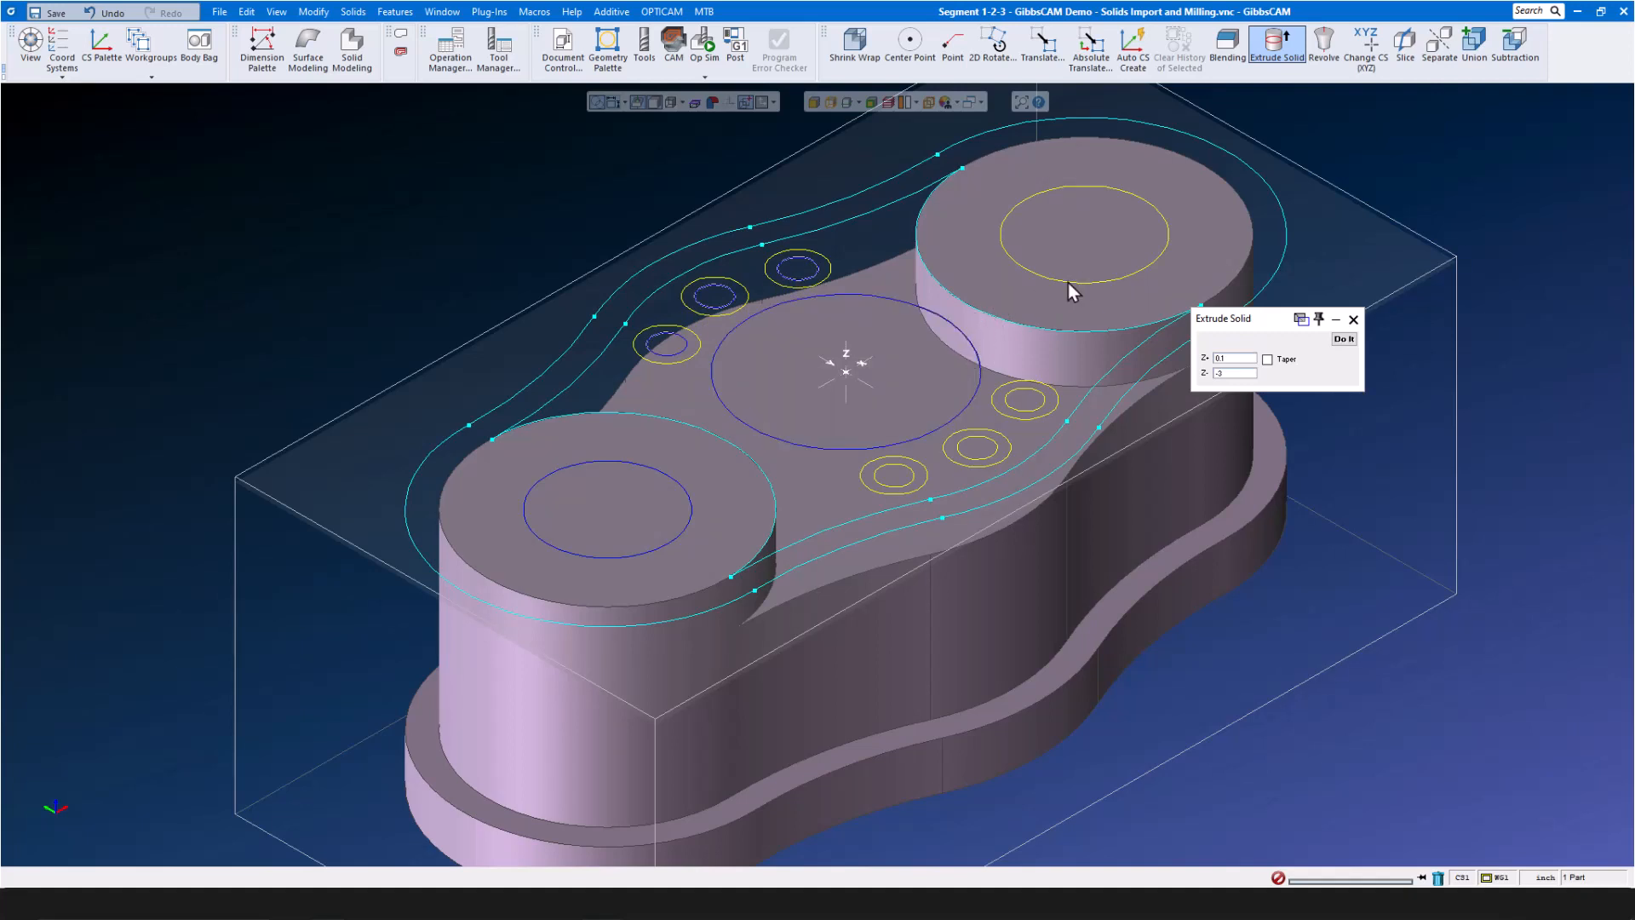
click(1068, 282)
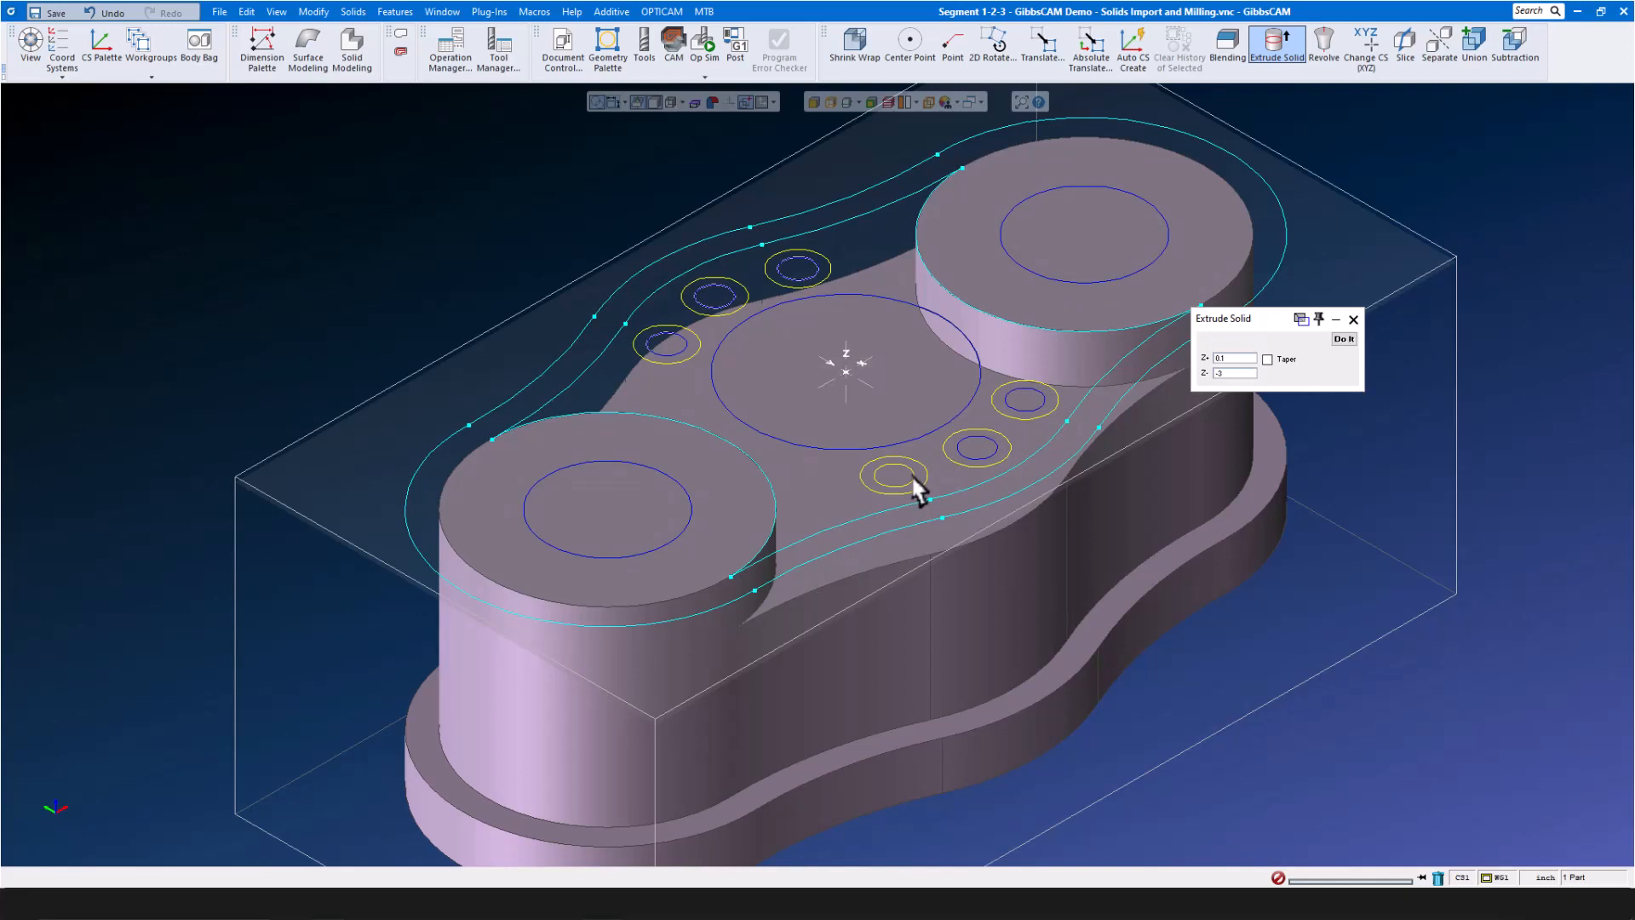
click(1344, 339)
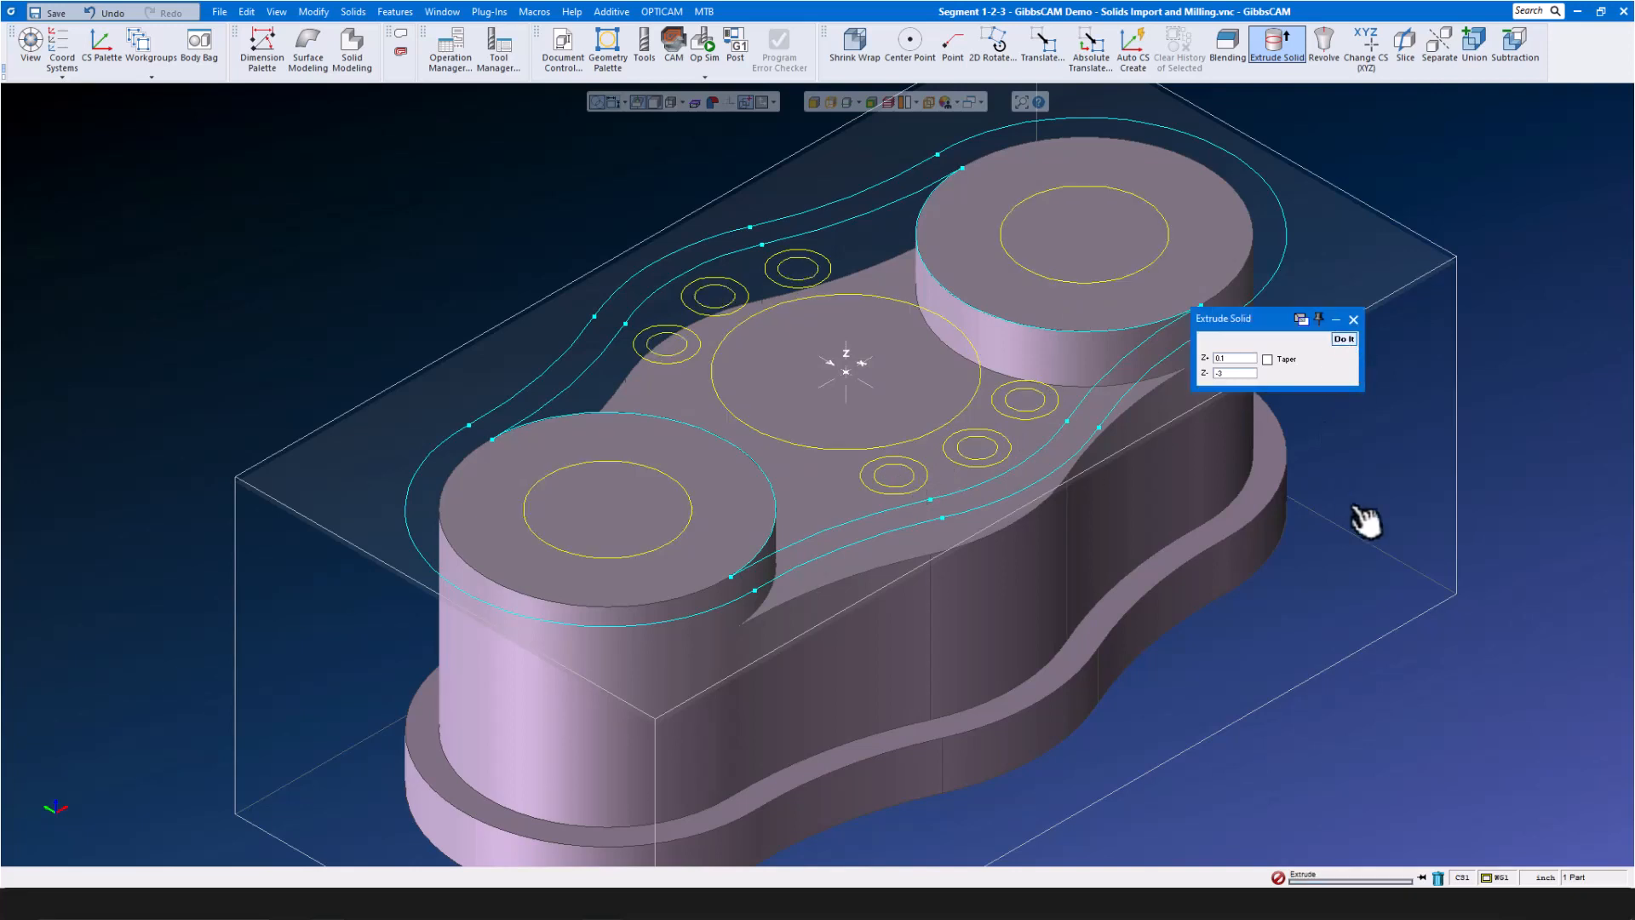
Subtract the bore and hole cylinders from the main body to cut all the through holes
scroll(769, 395, down, 2)
scroll(769, 395, down, 1)
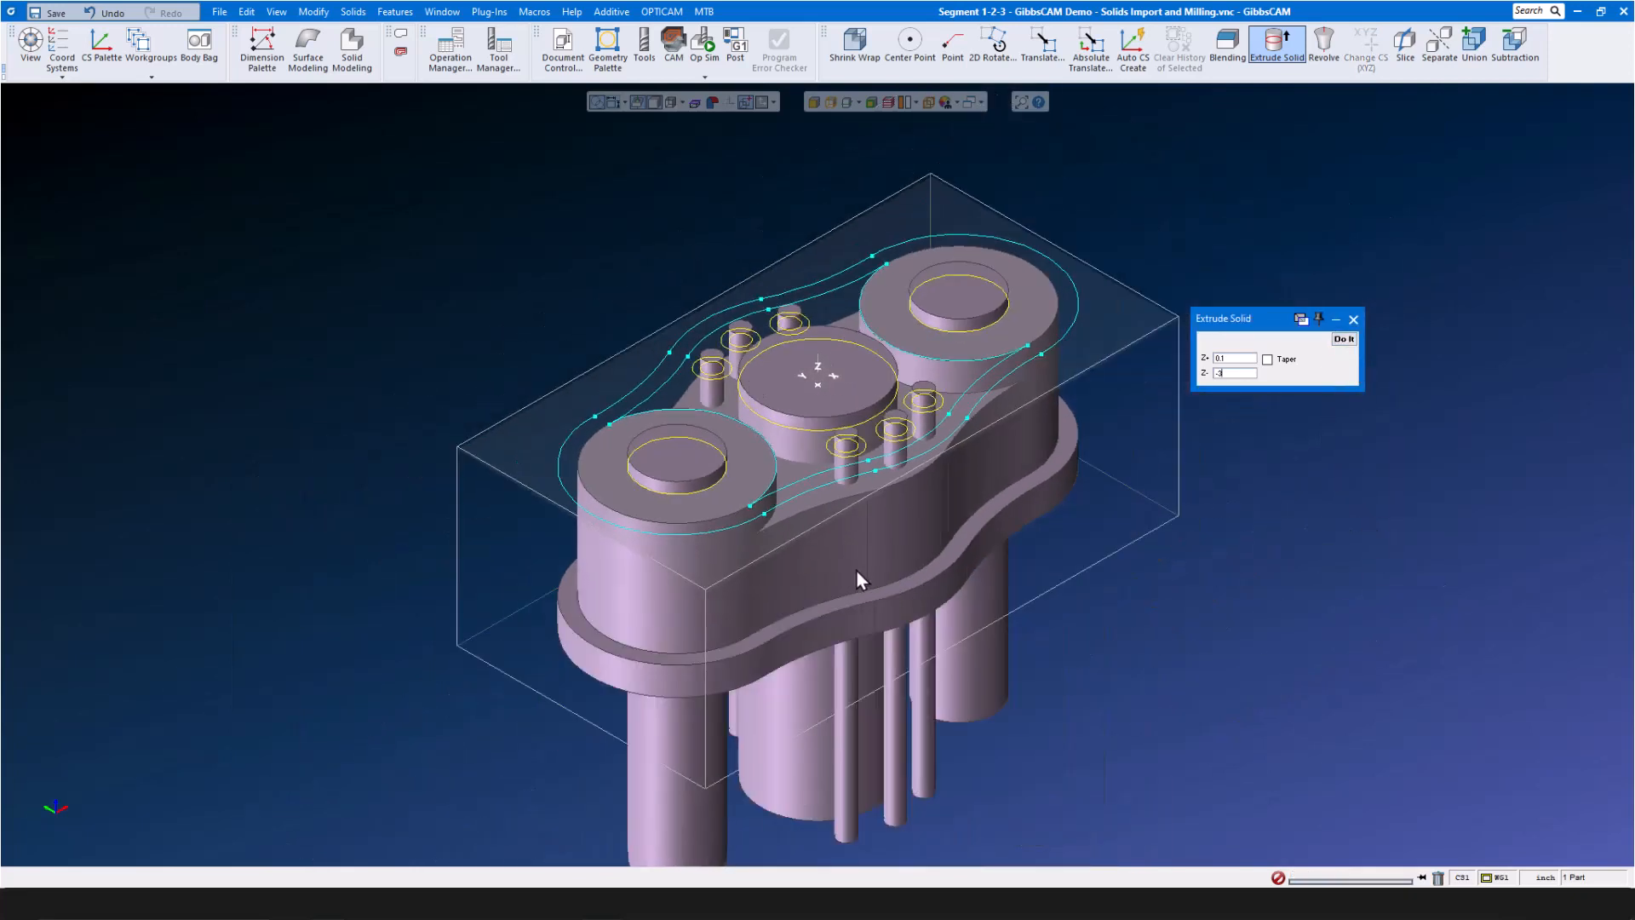
click(851, 564)
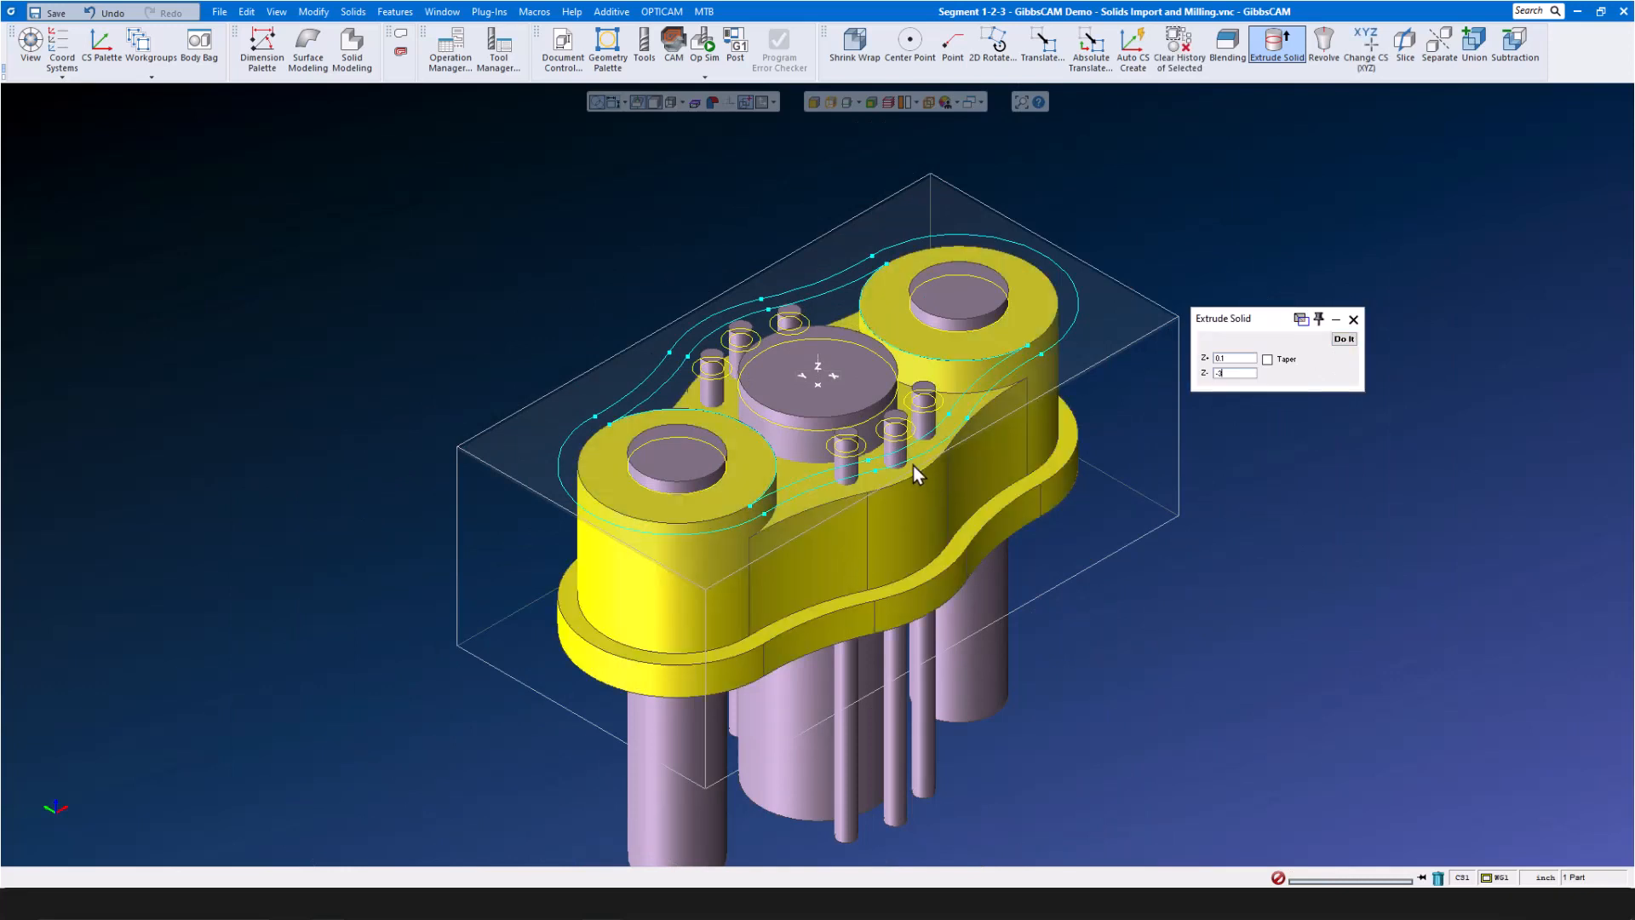
right_click(846, 391)
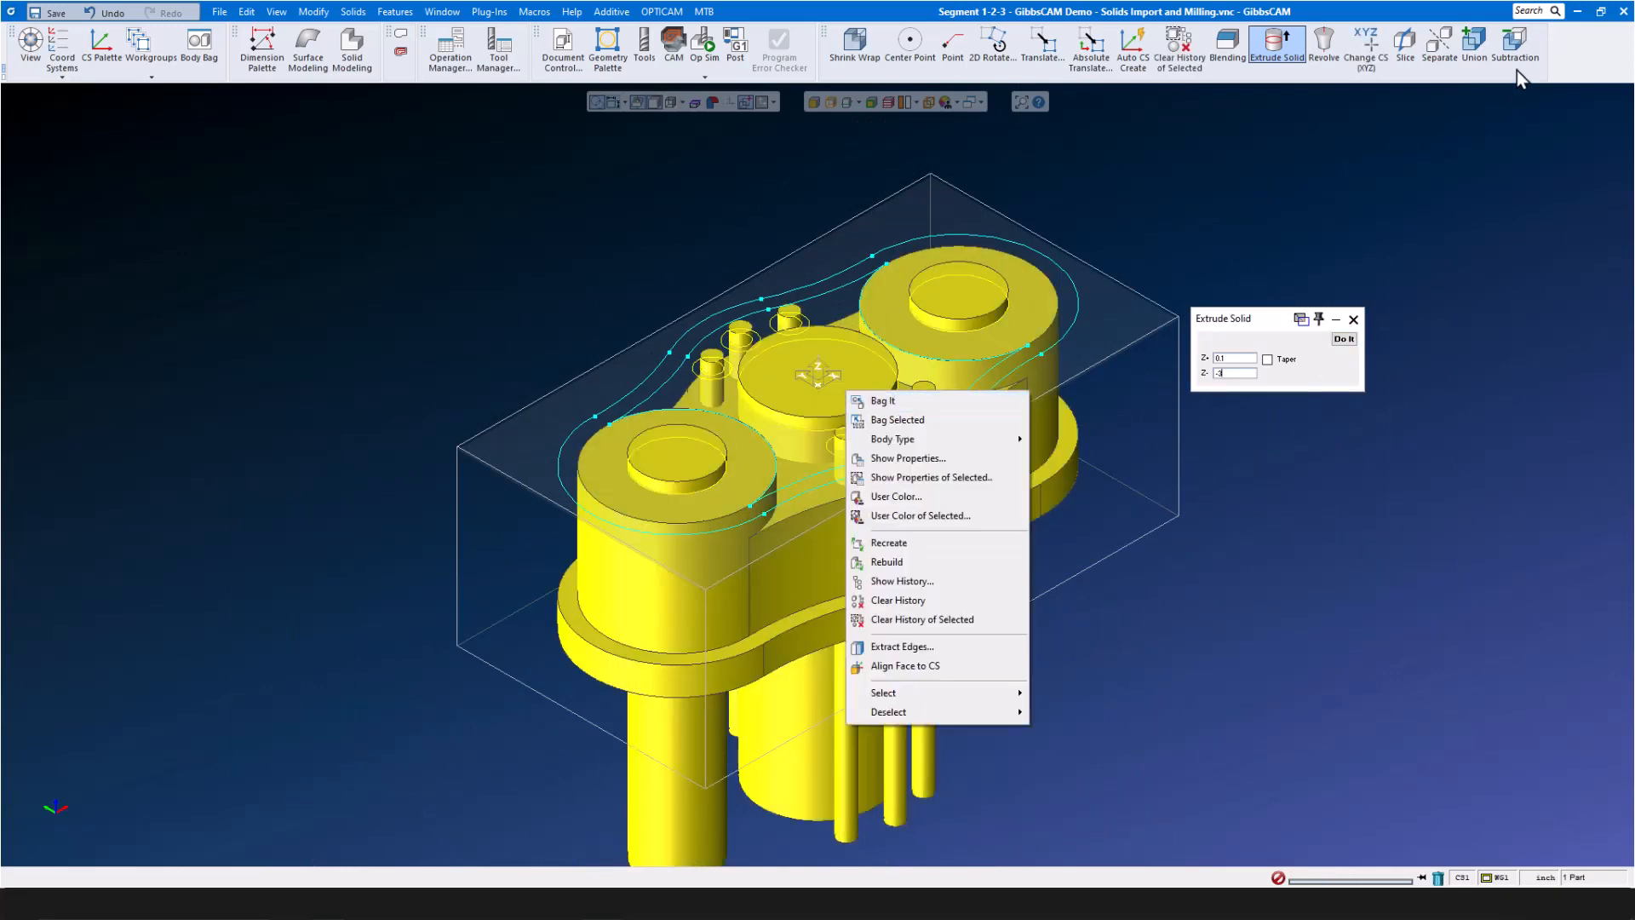
click(1520, 46)
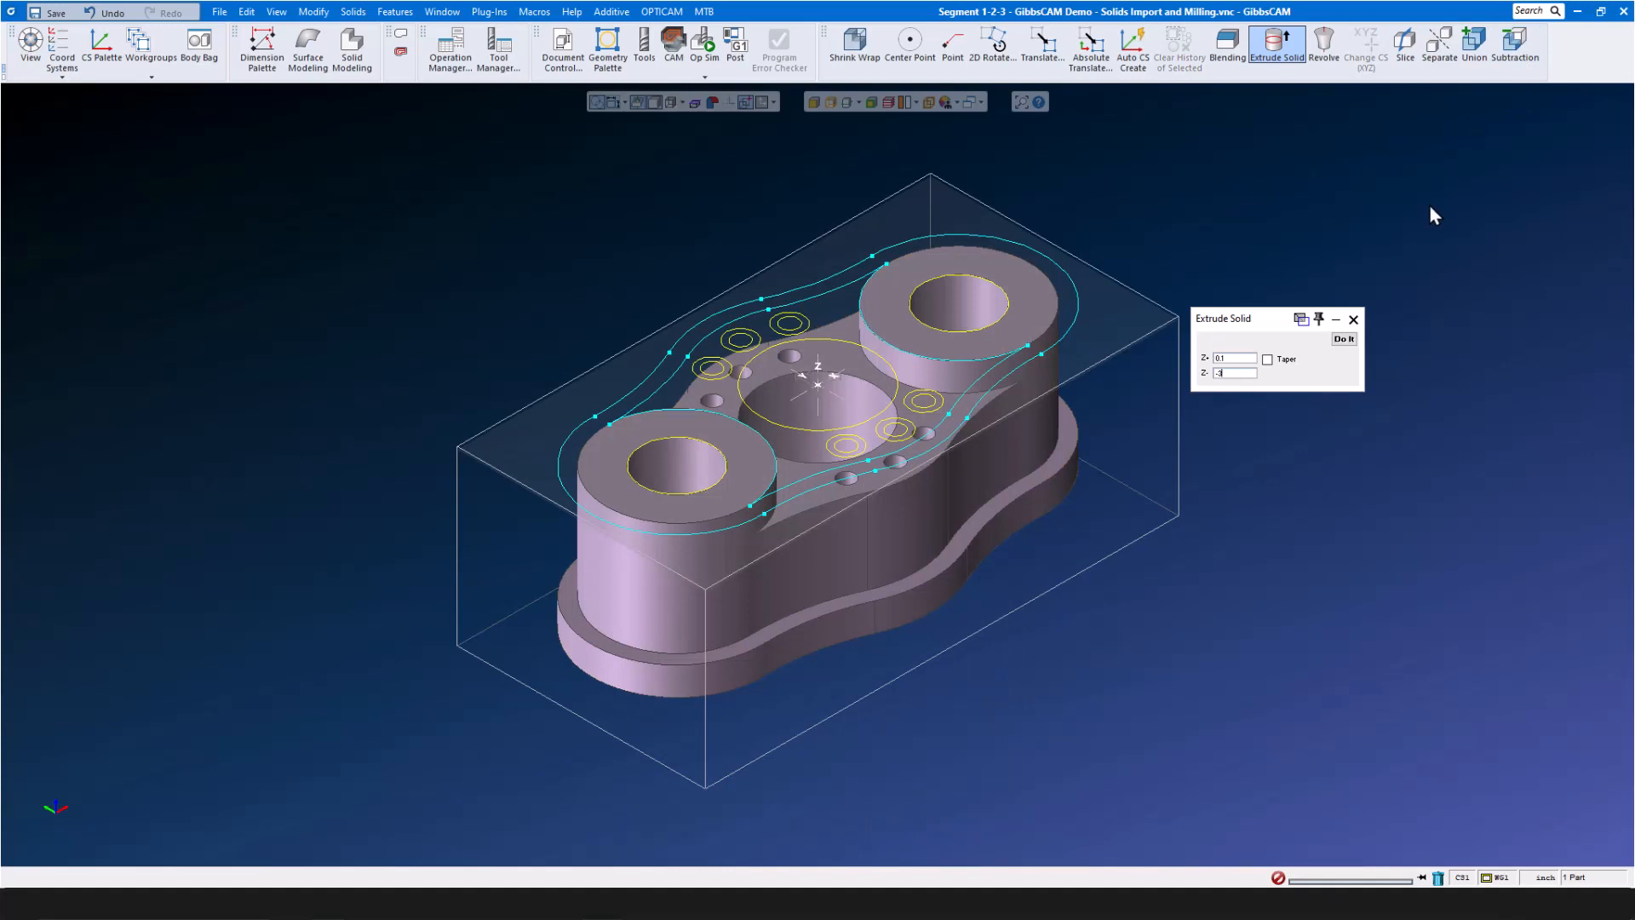
Extrude the larger outer circles of the six small holes from Z 0 to Z -0.41
scroll(932, 412, up, 3)
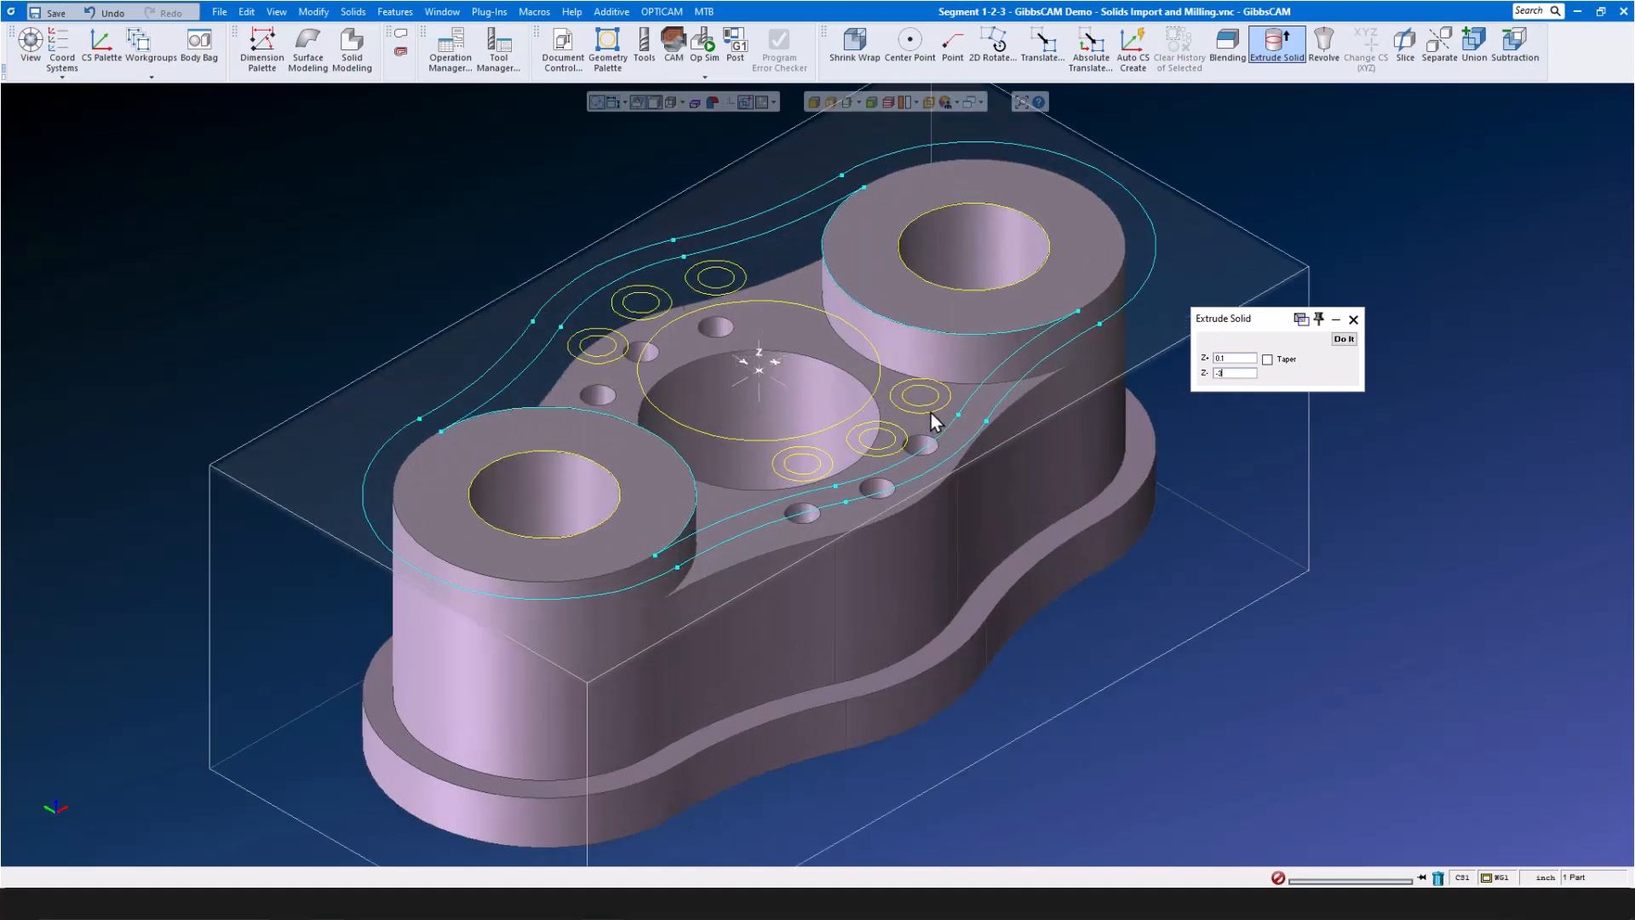
click(925, 421)
shift+click(829, 477)
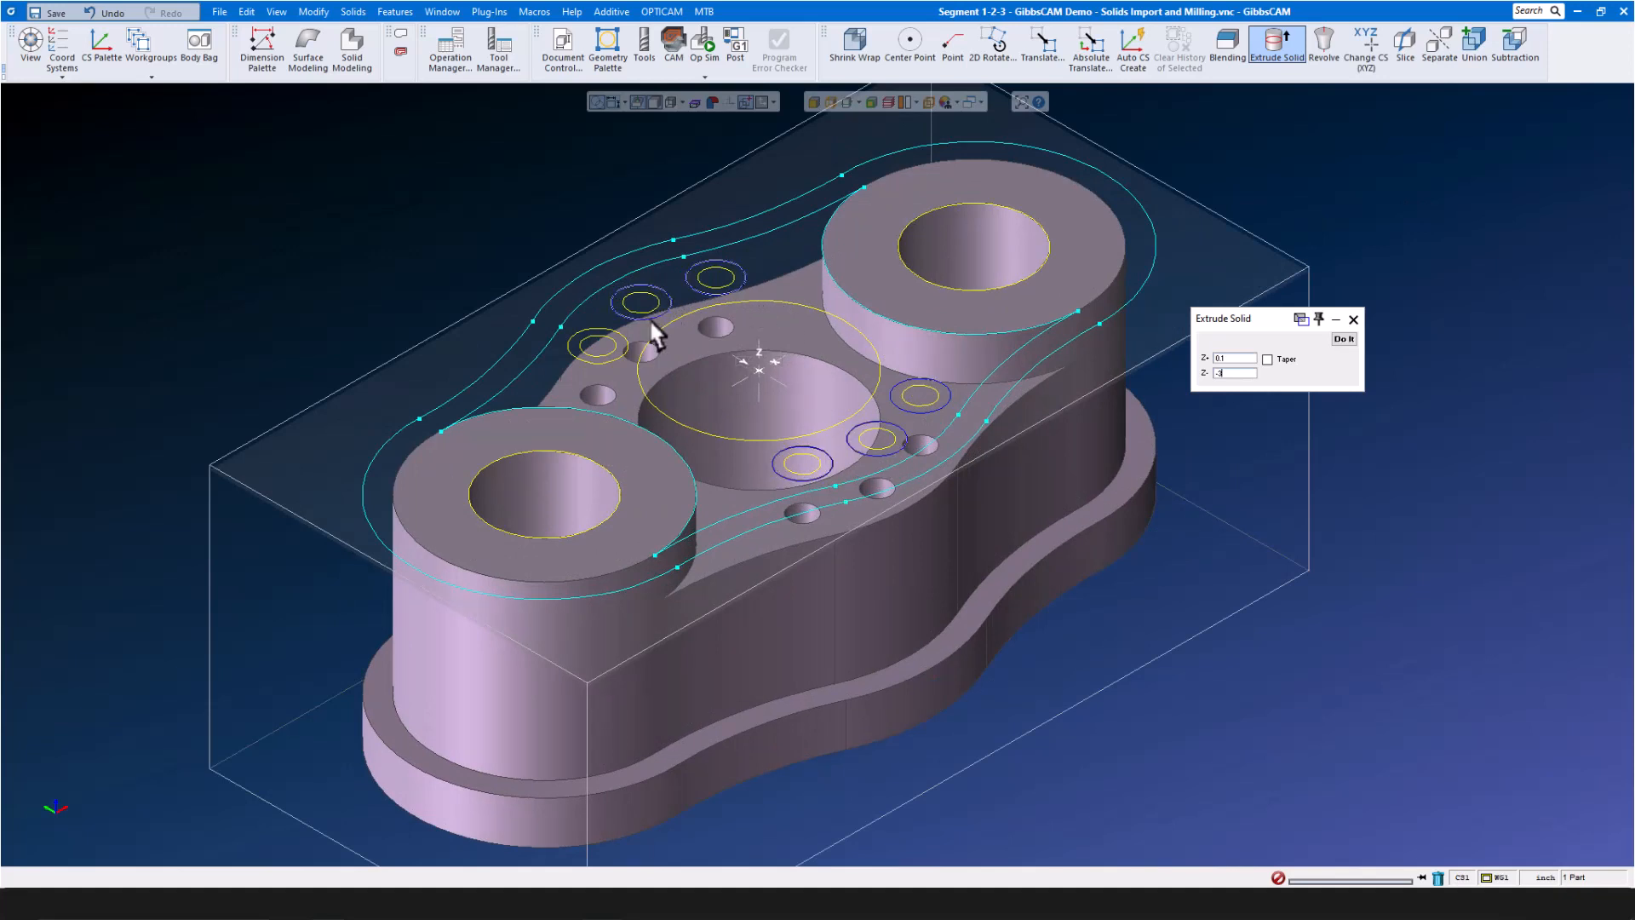
double_click(1231, 358)
text(0)
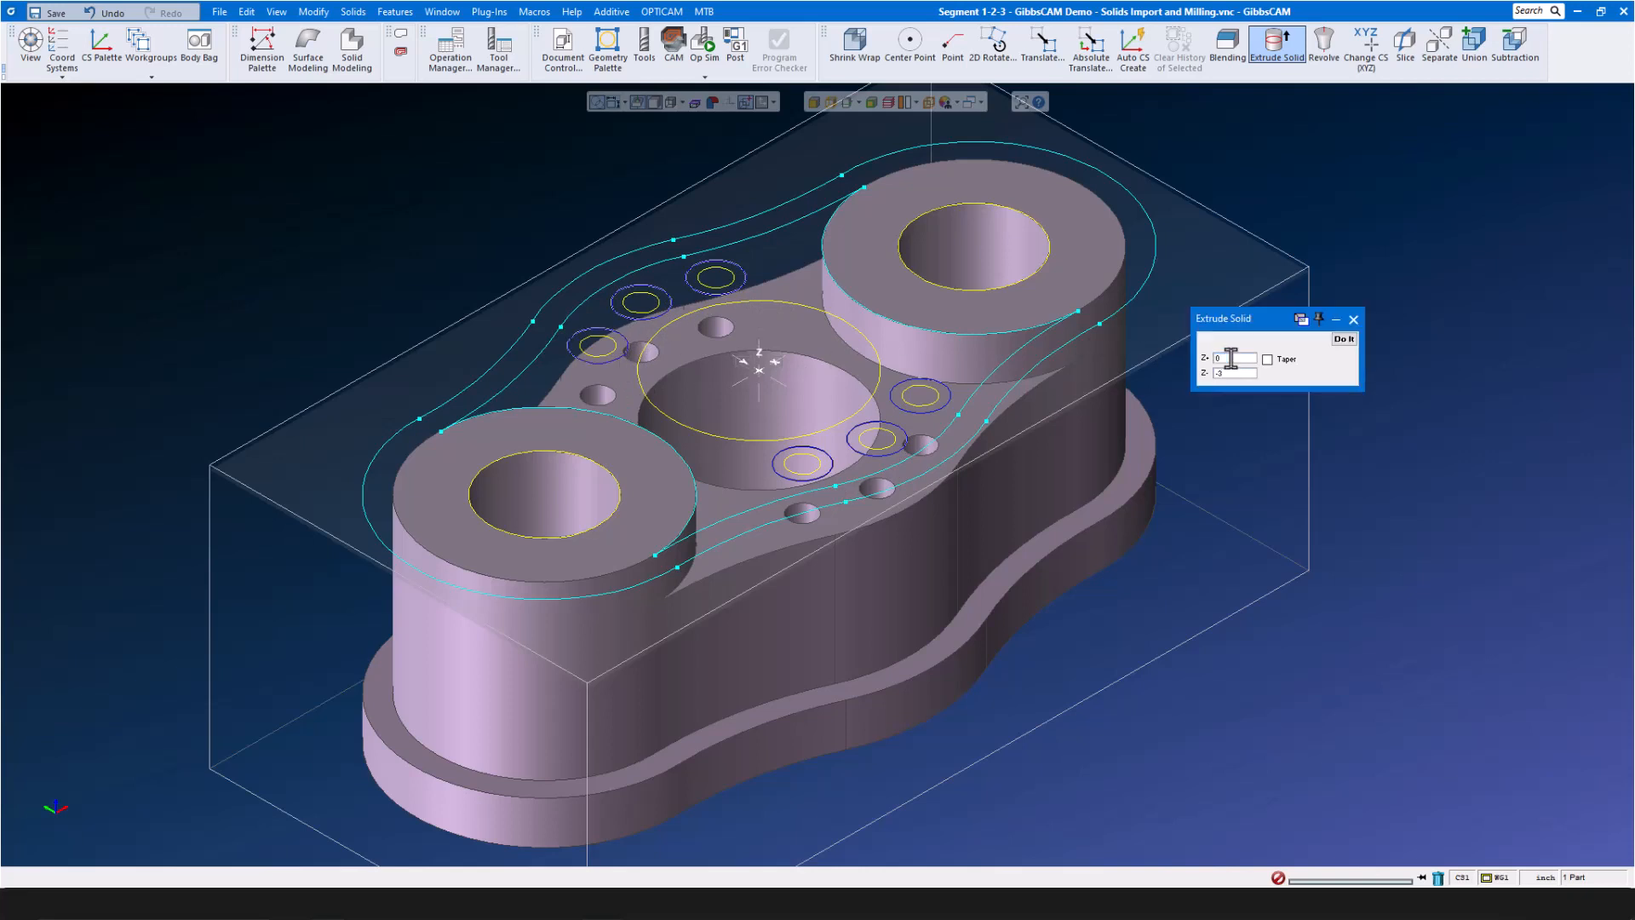
double_click(1235, 373)
text(-.160)
key(Tab)
click(1345, 340)
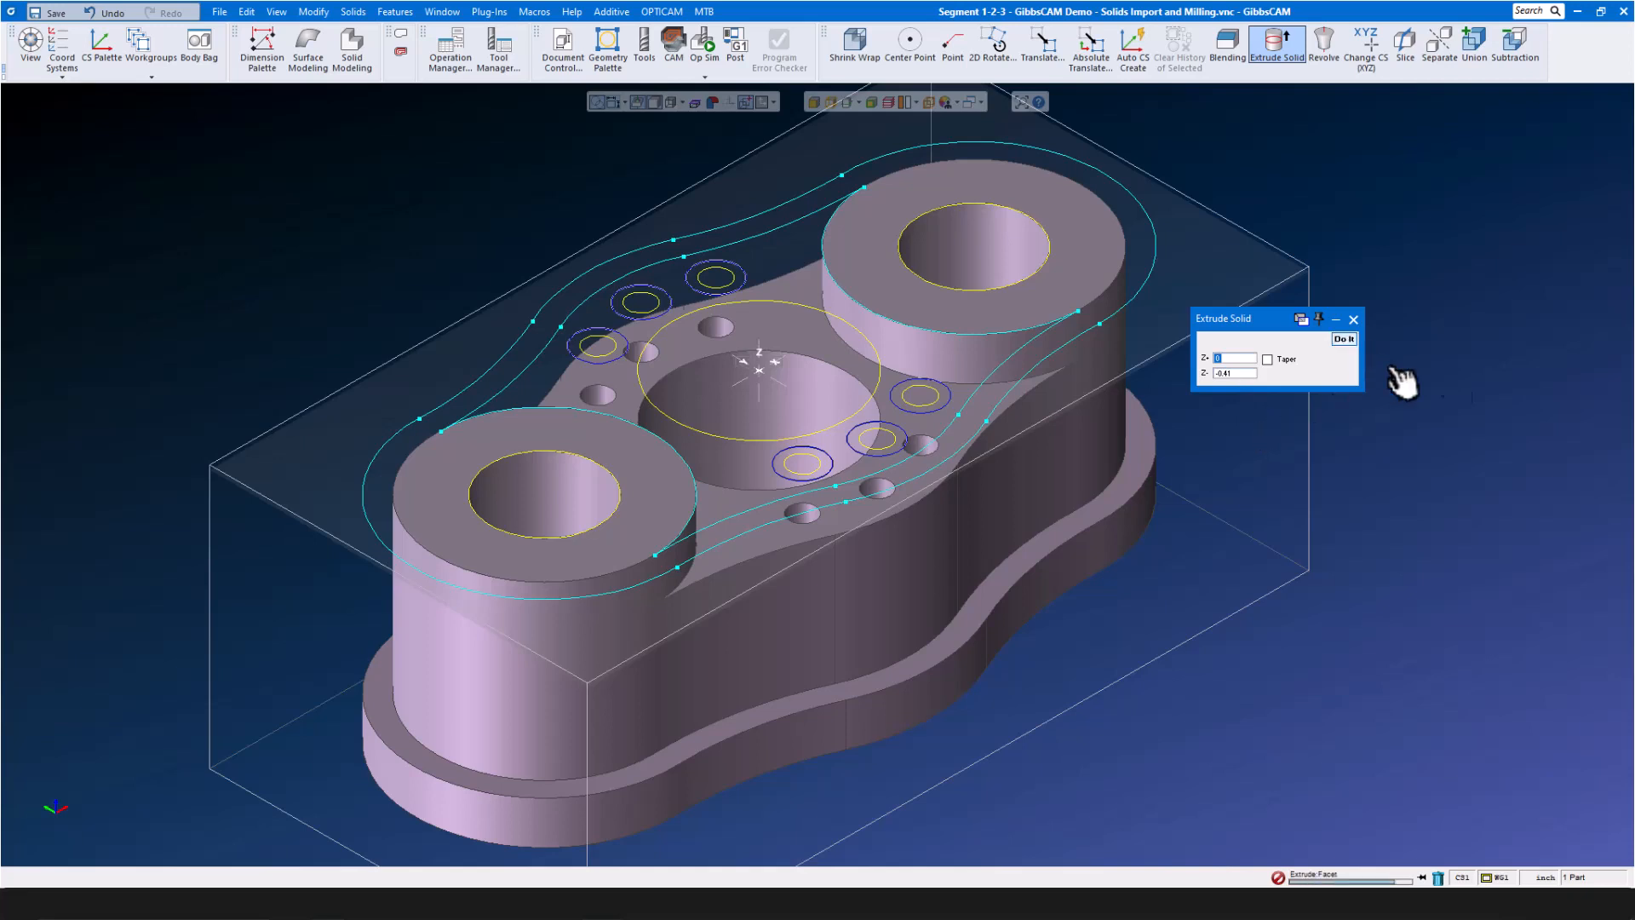
Subtract the six larger cylinders from the main body to form counterbores at the small holes
click(959, 538)
scroll(868, 445, up, 4)
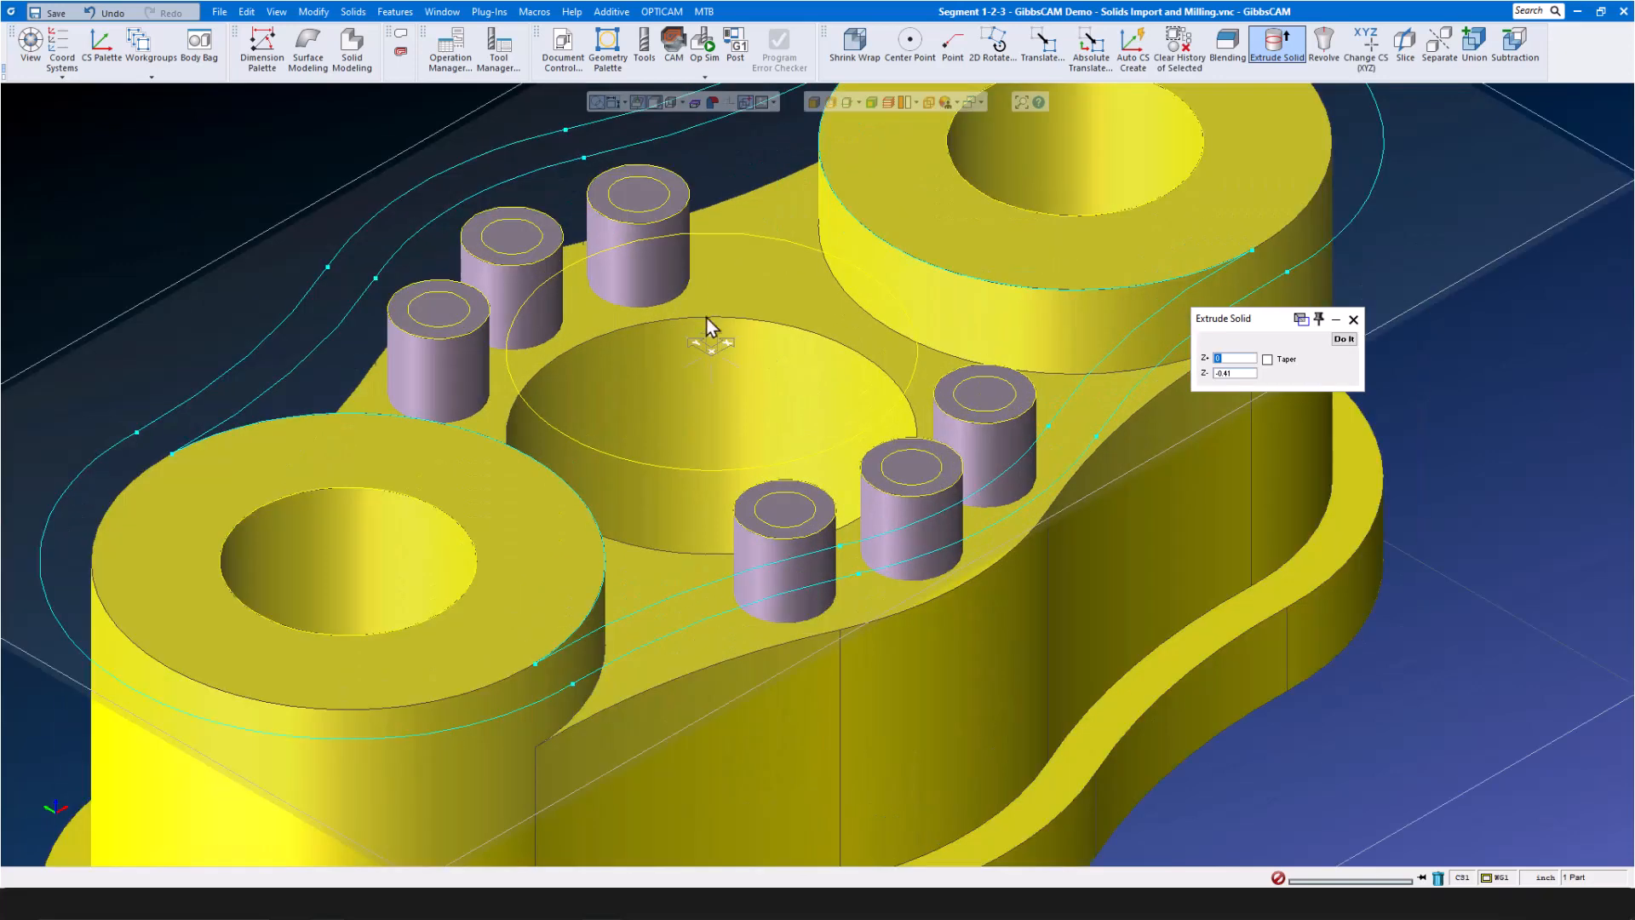
right_click(663, 268)
click(1522, 51)
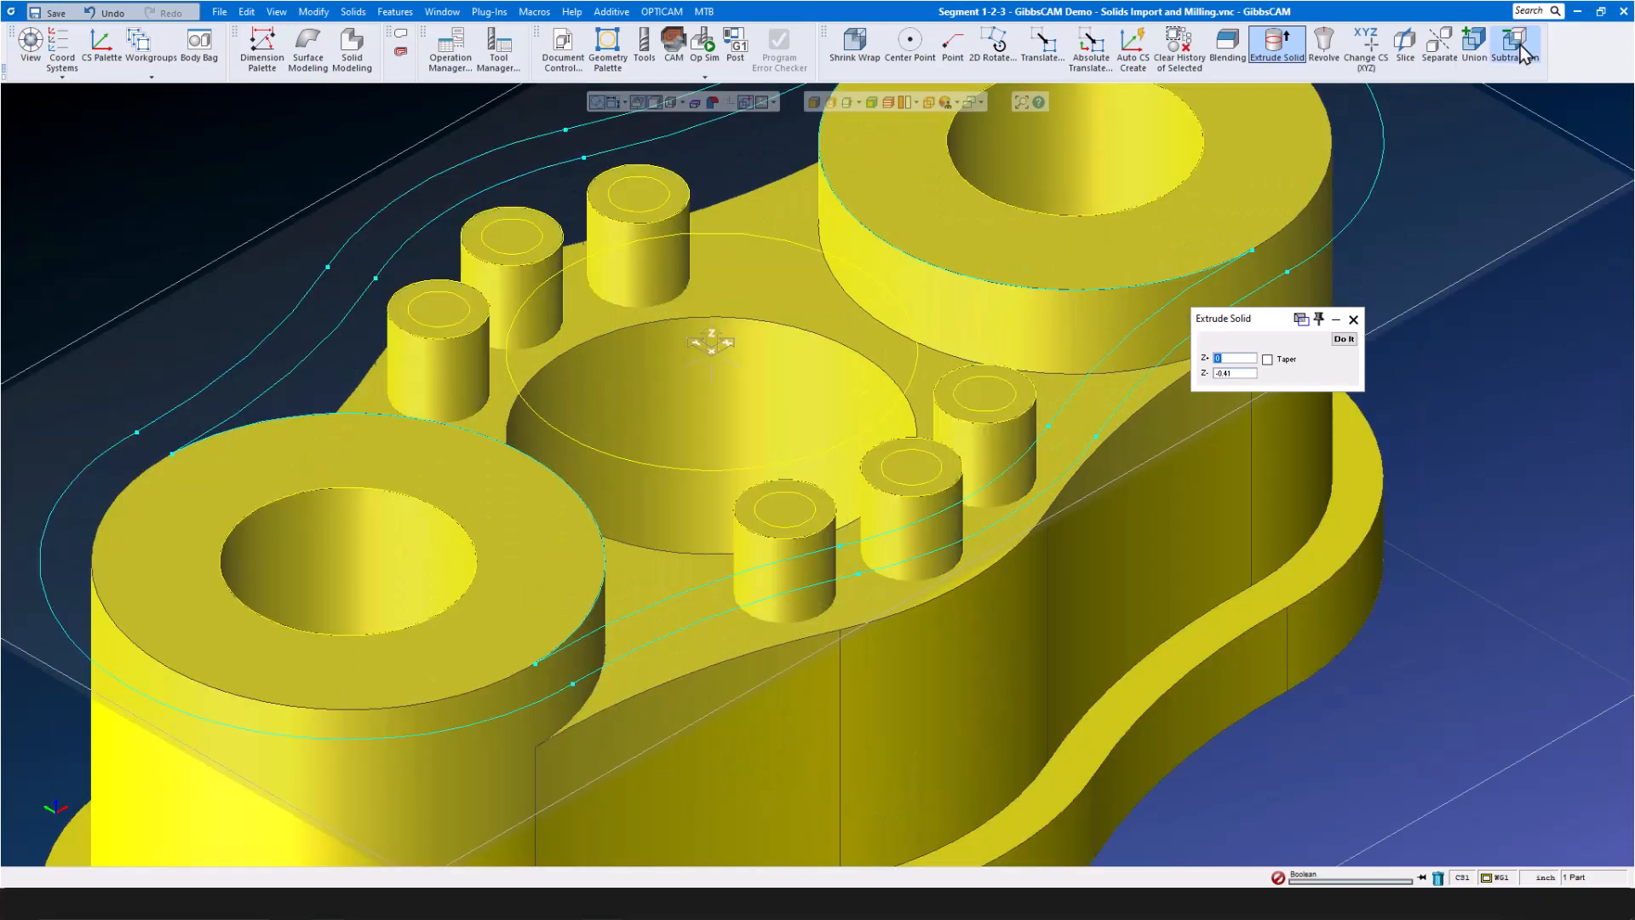
scroll(1474, 496, down, 4)
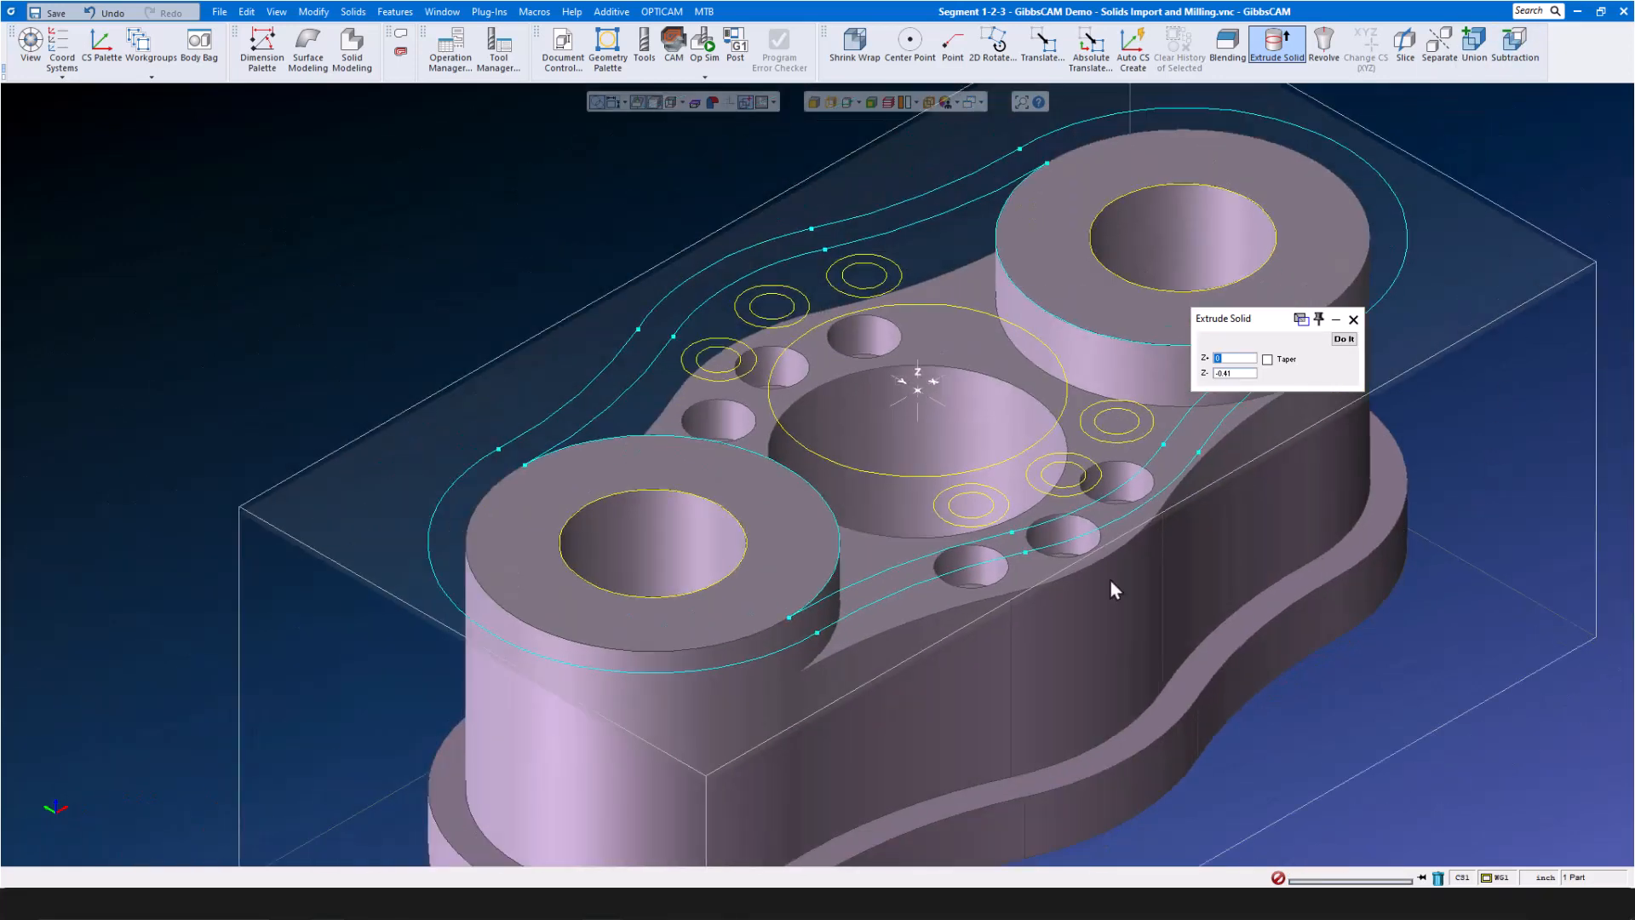
scroll(503, 575, down, 2)
scroll(939, 635, down, 1)
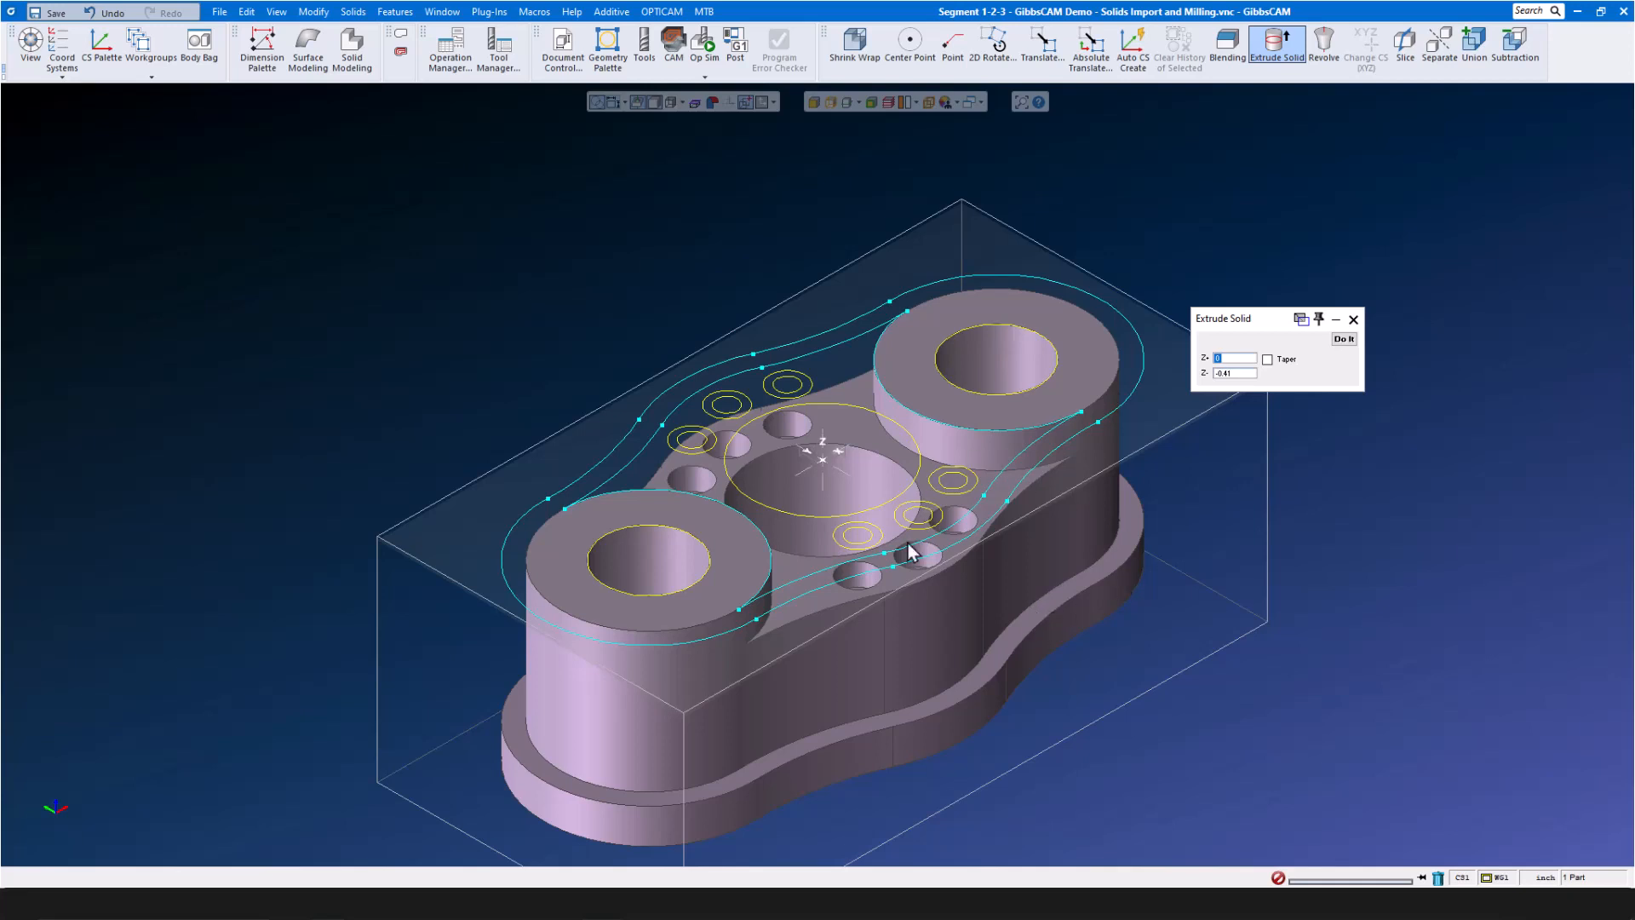
Close the extrusion settings, hide the 2D geometry and turn on edge selection for the solid
click(1354, 320)
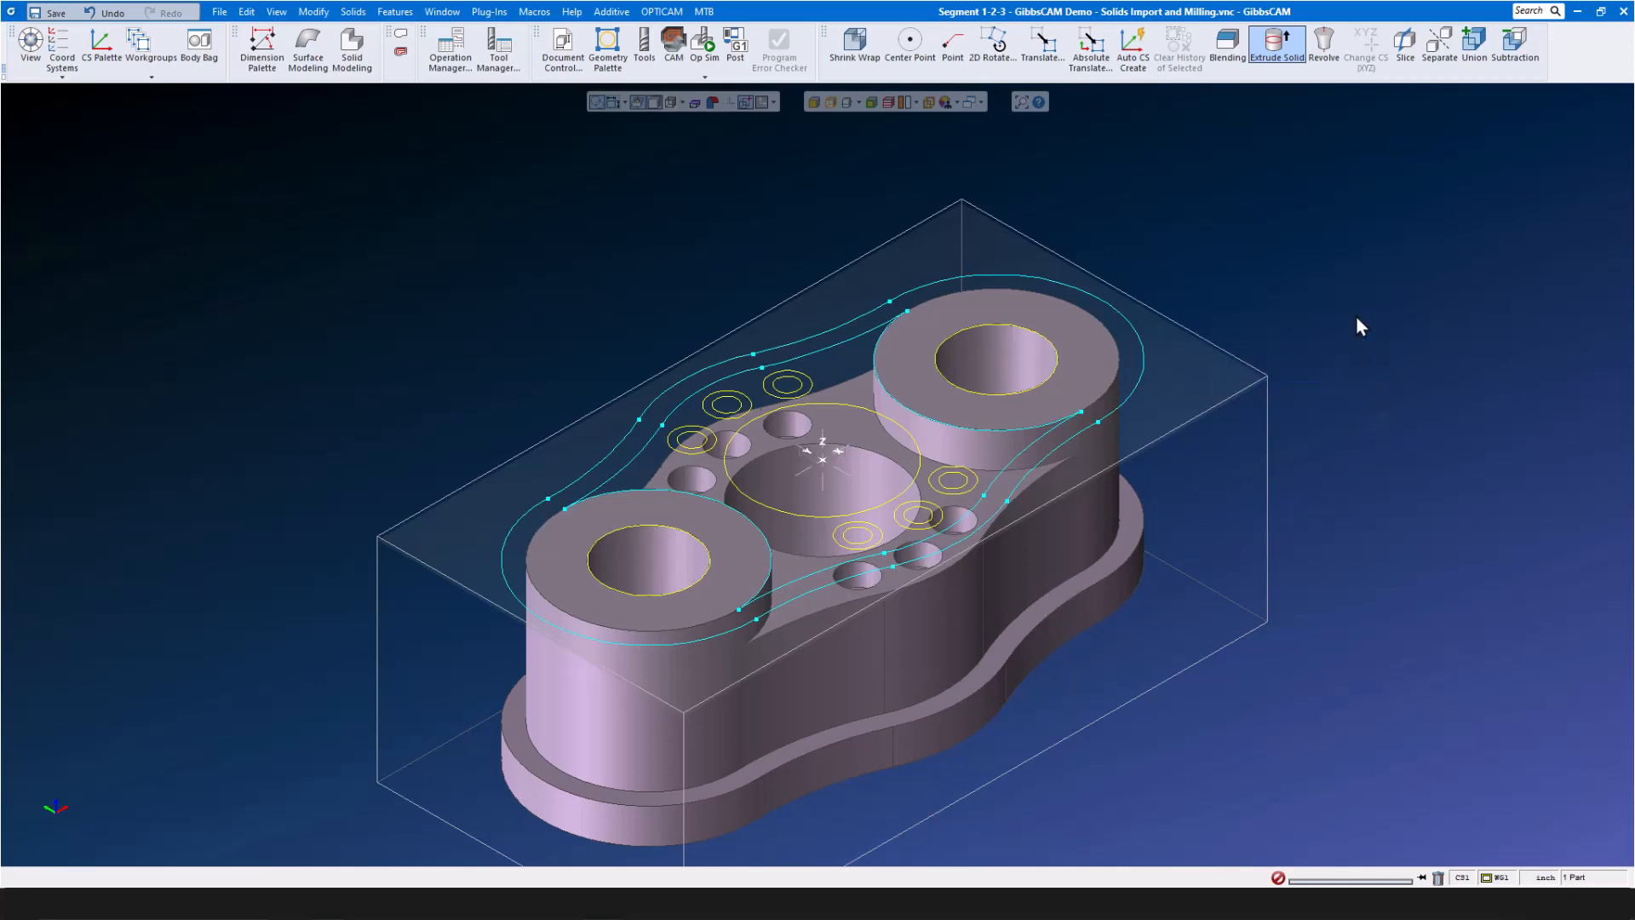
click(597, 102)
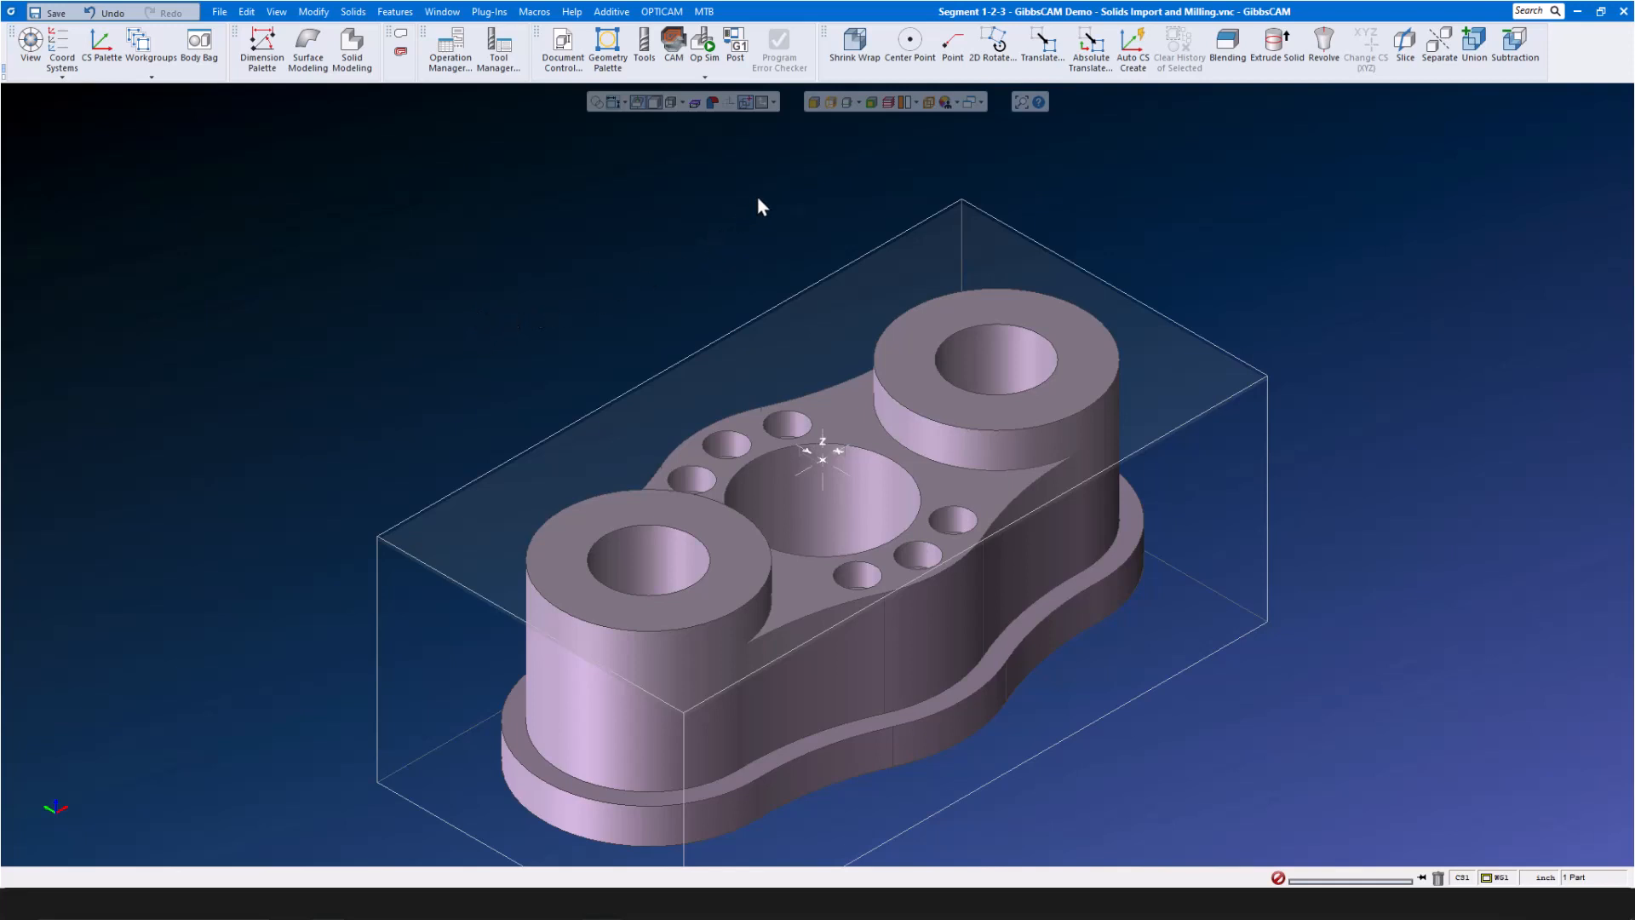
click(831, 103)
Chamfer the outer top edges of both bosses and the outer top edge of the base flange with a length of 0.03
click(926, 383)
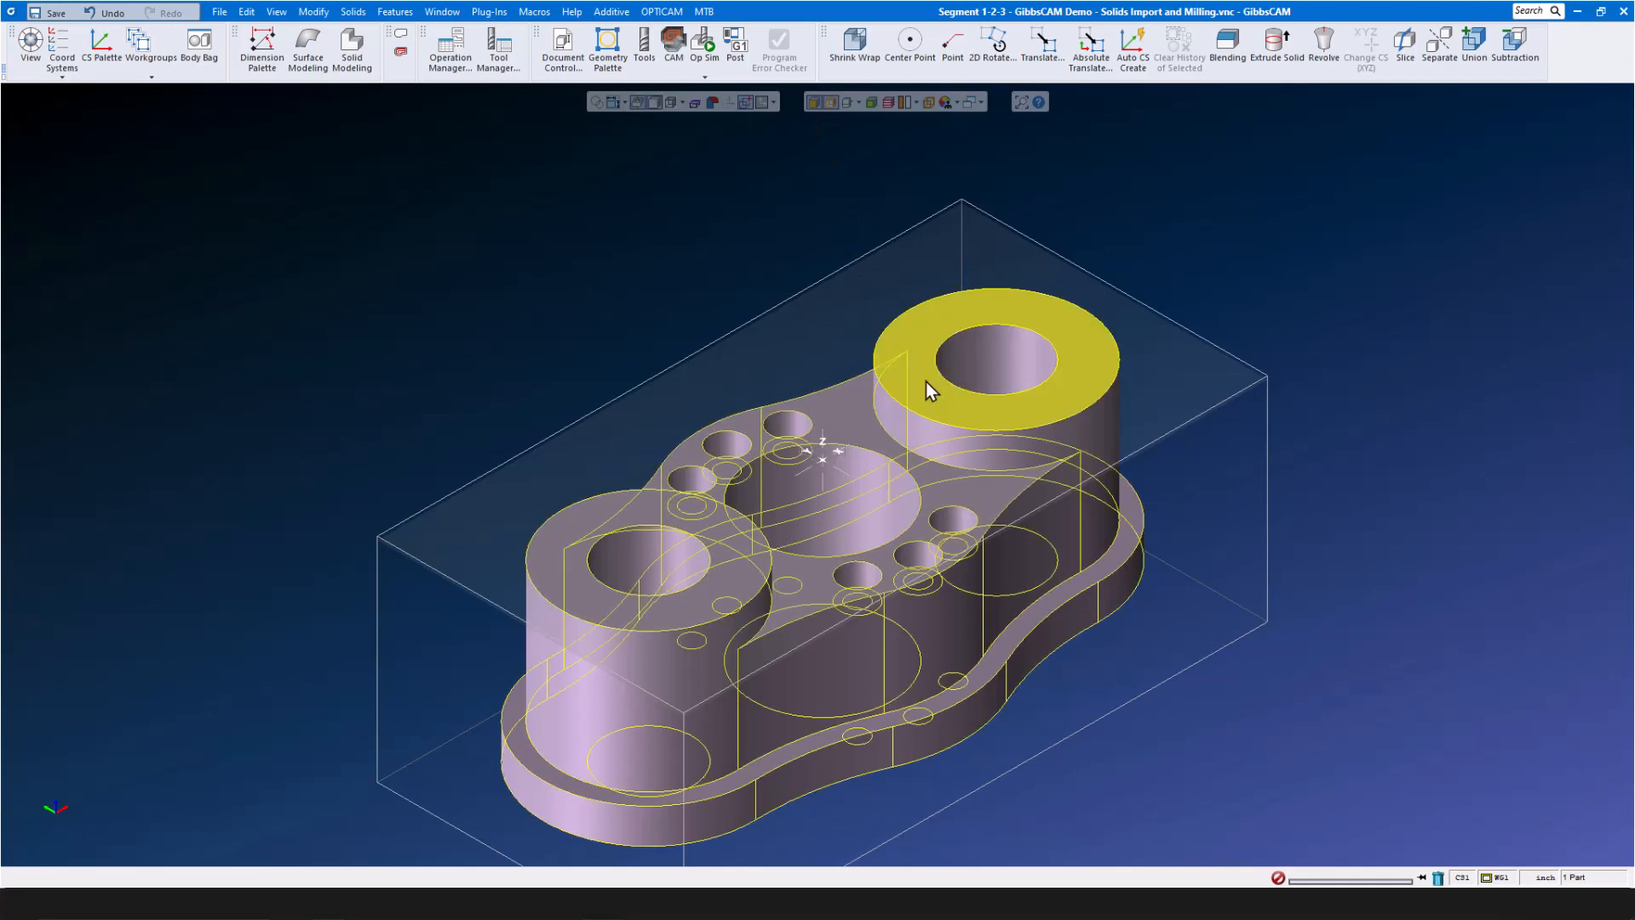
click(851, 380)
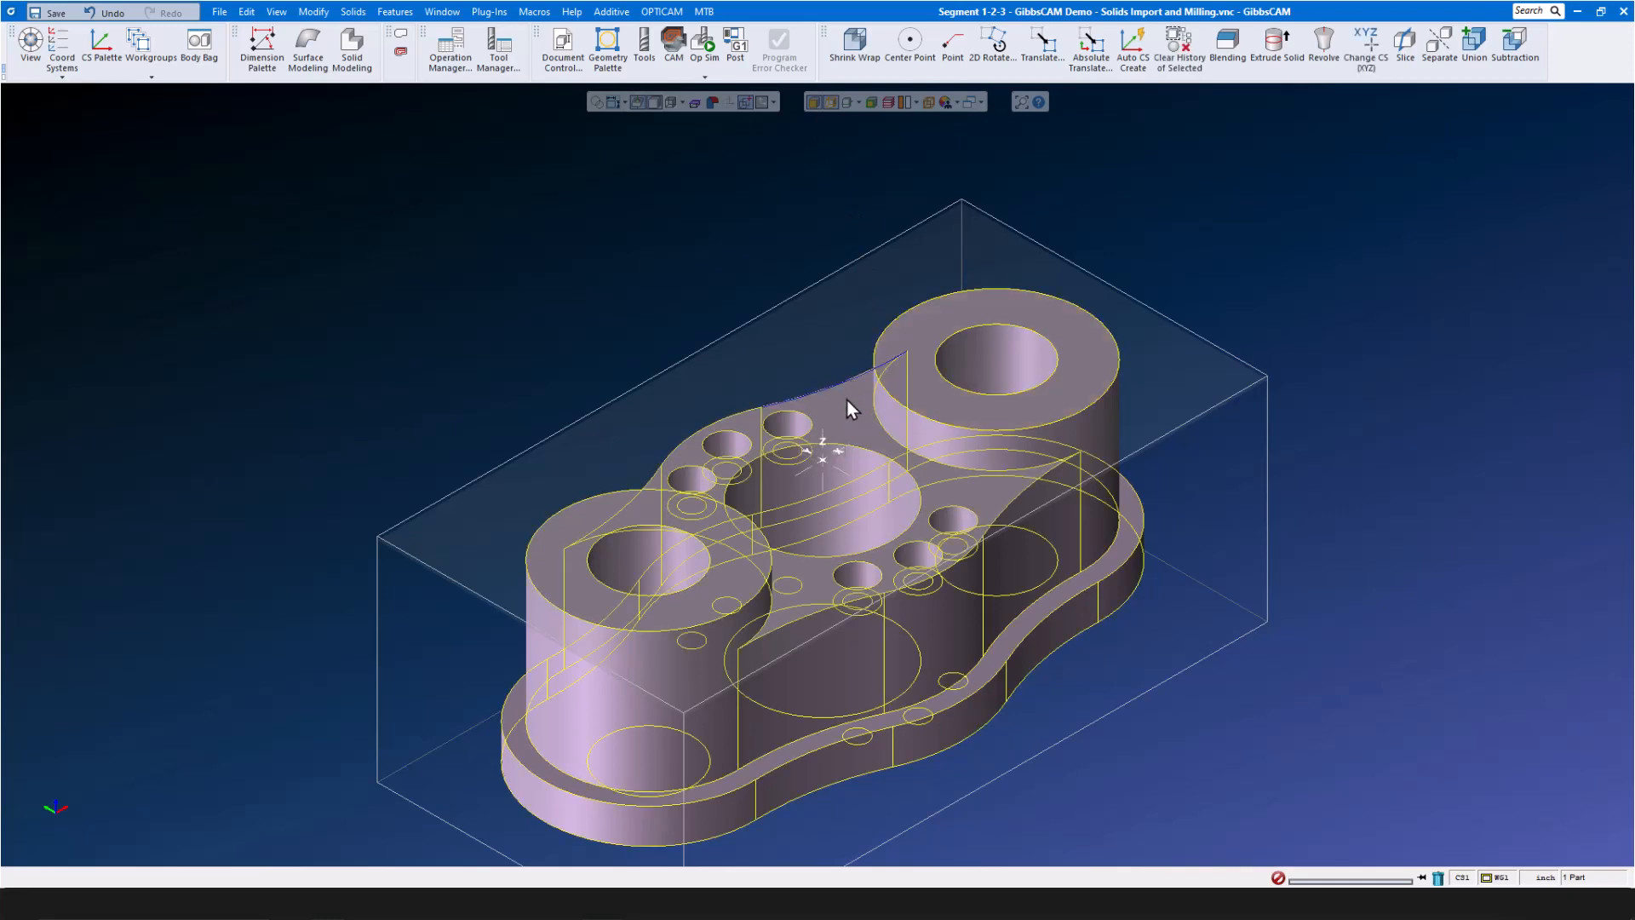
click(1089, 406)
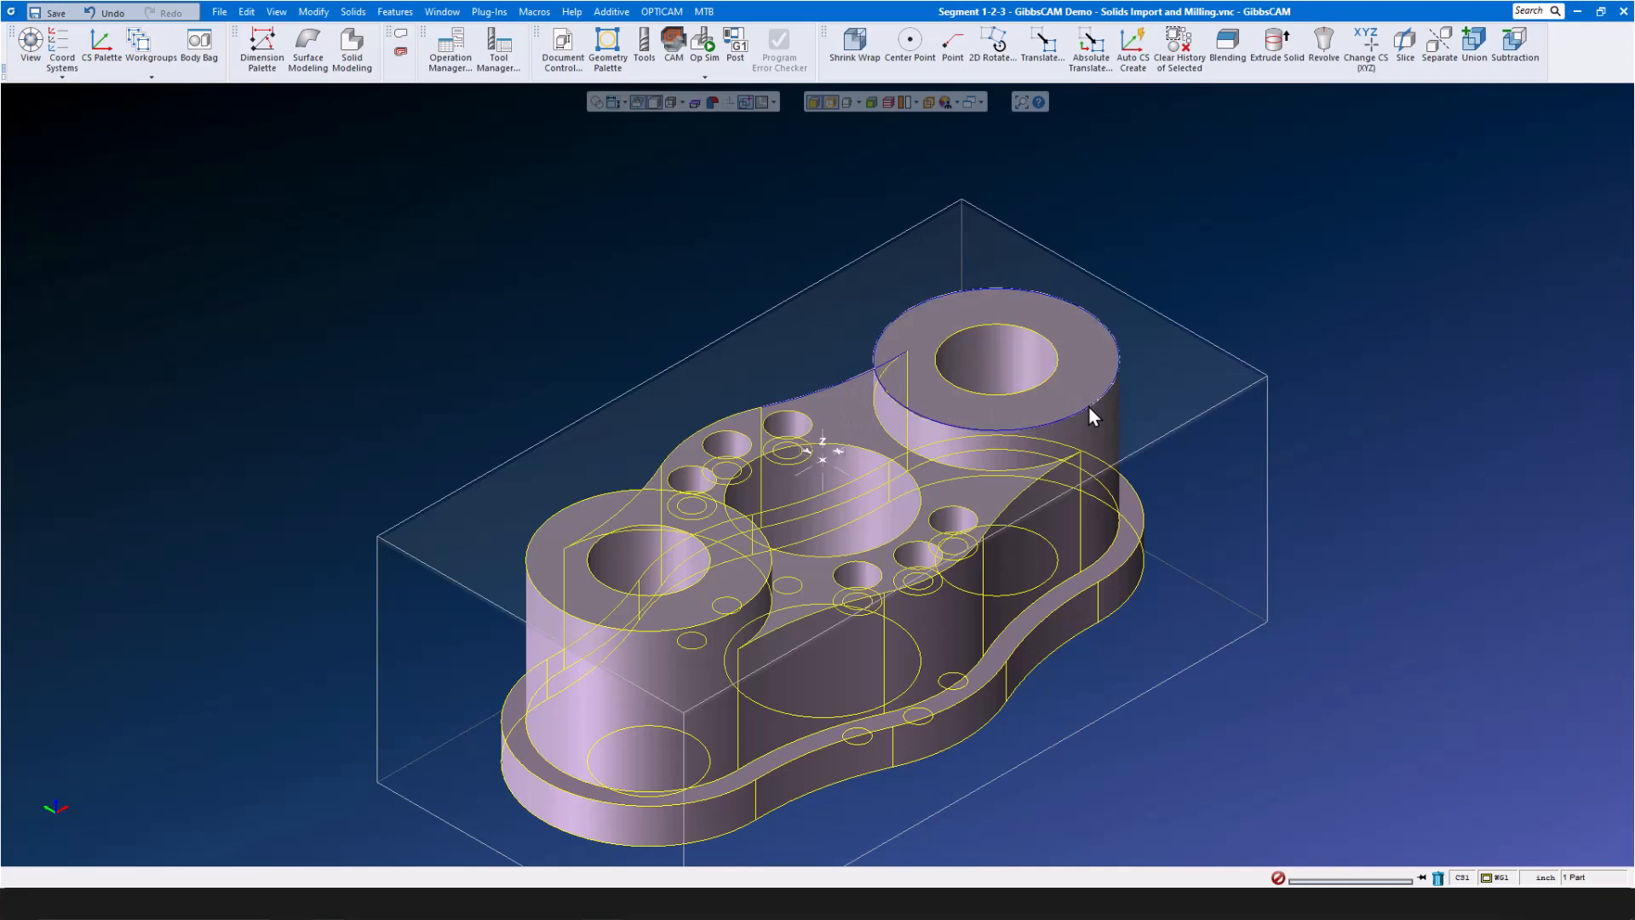
shift+click(642, 632)
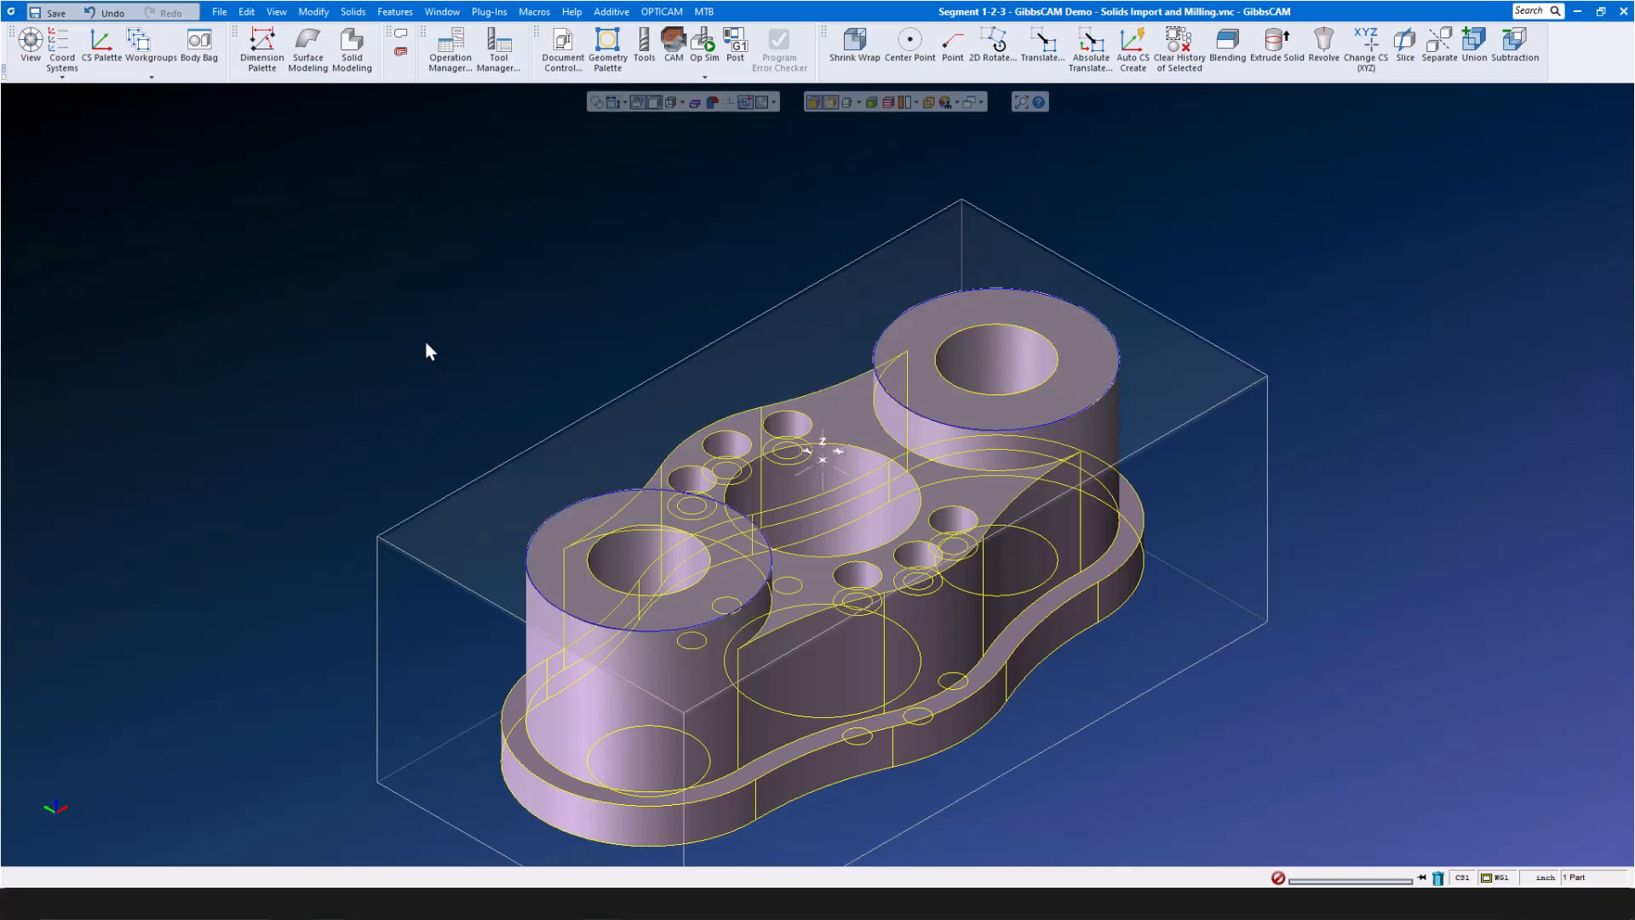
click(1239, 49)
drag(133, 367, 327, 296)
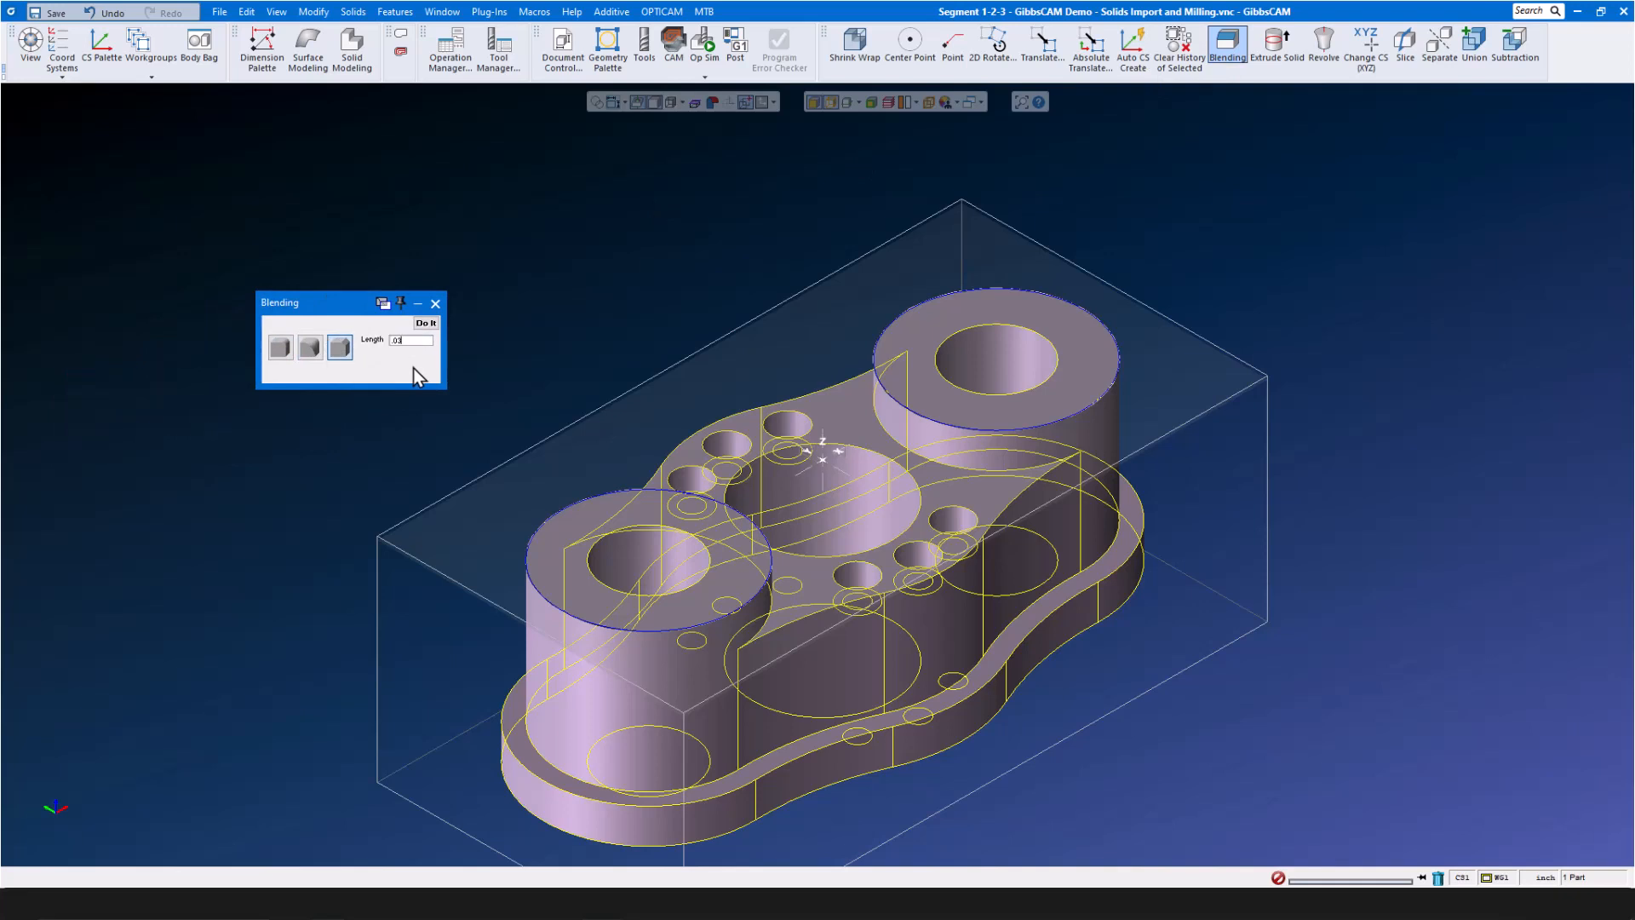
click(426, 323)
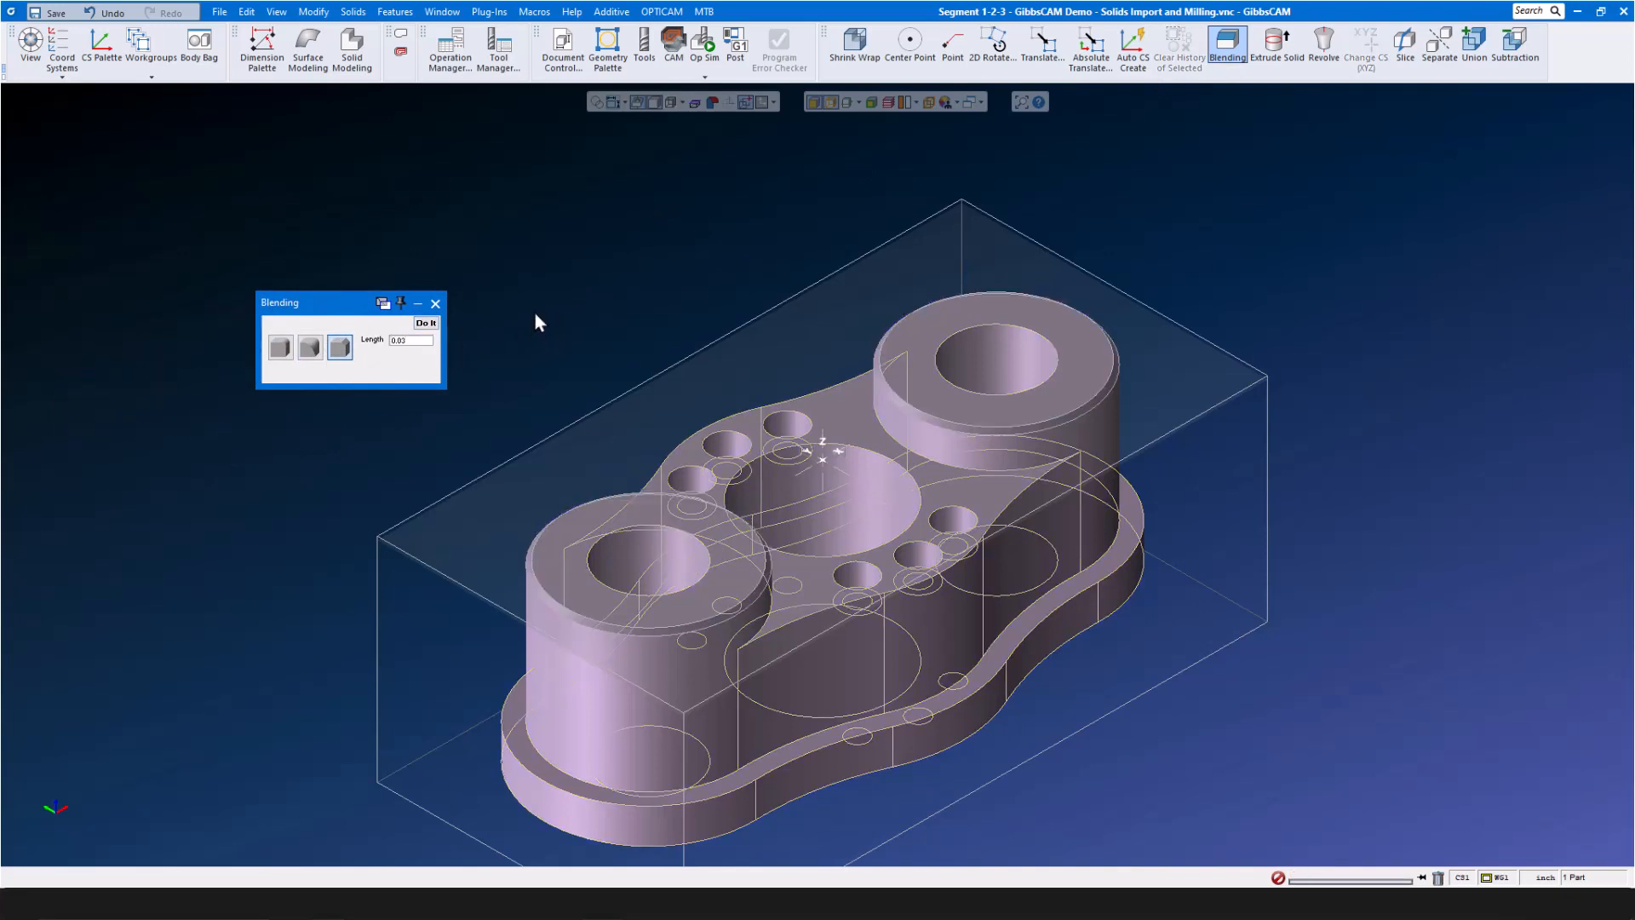
click(1023, 640)
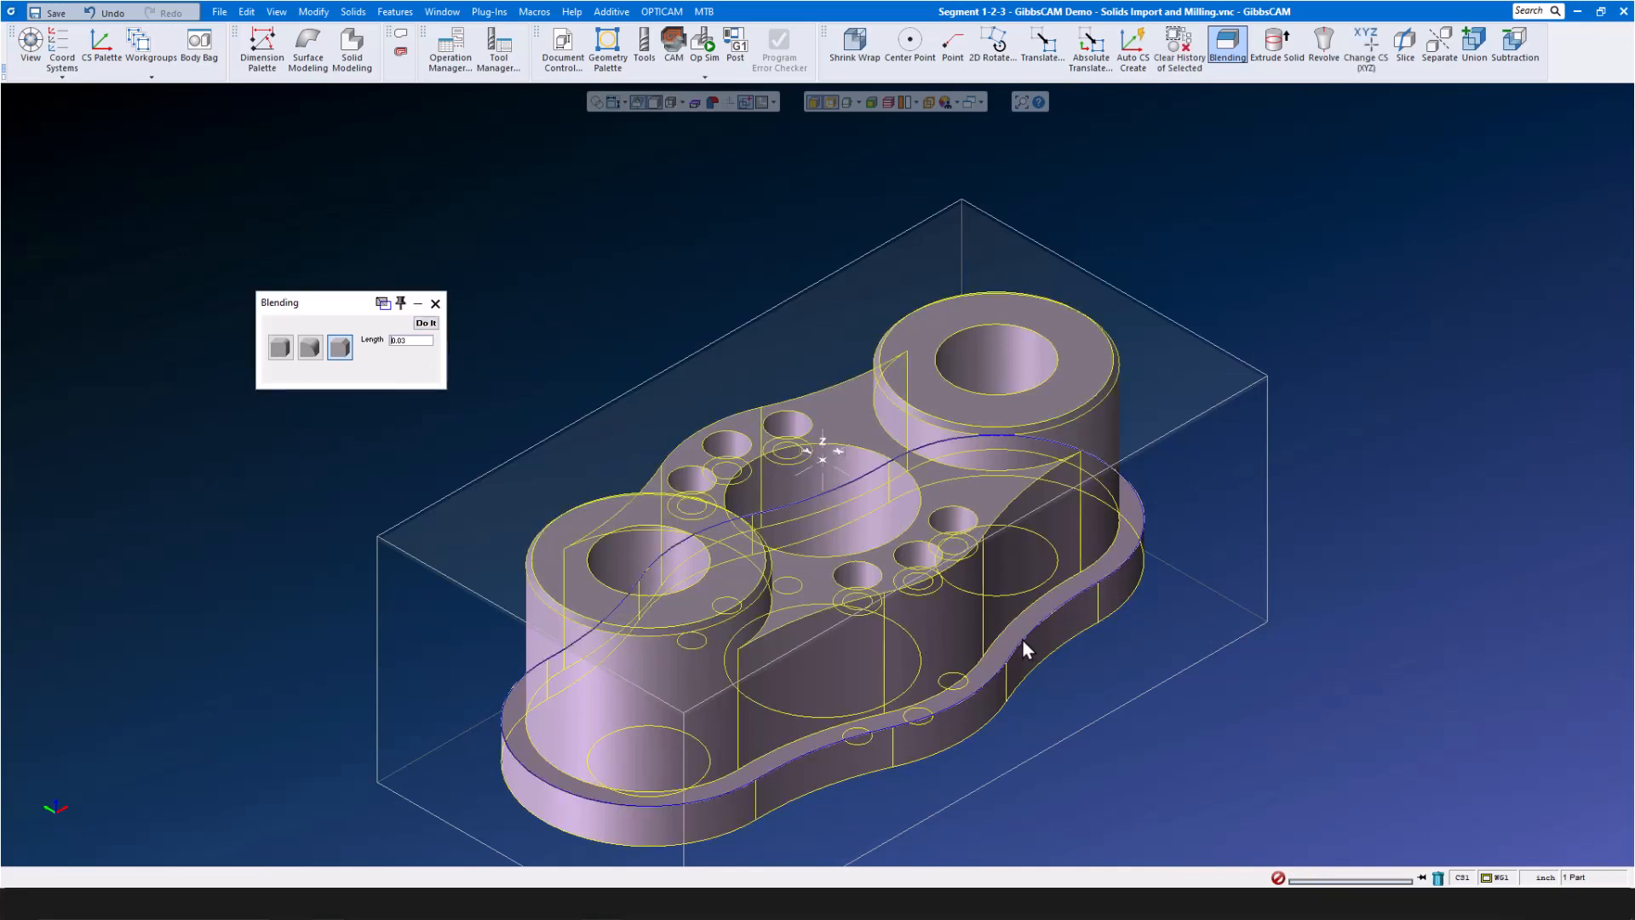
click(426, 324)
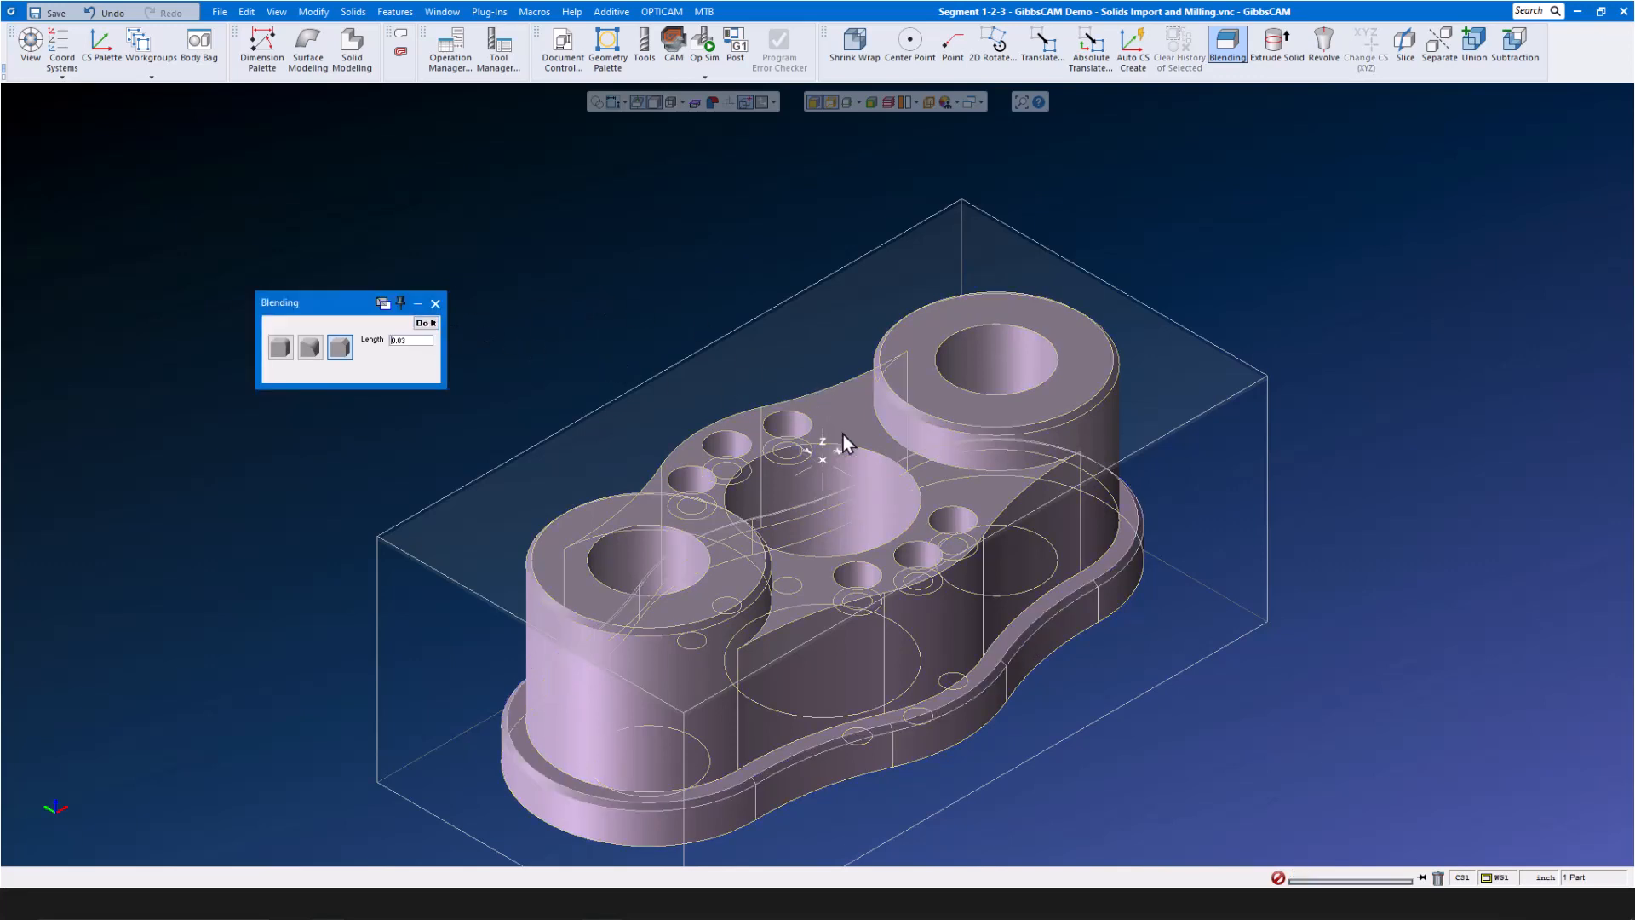
Chamfer the top edge of the large centre bore with a length of 0.05
click(862, 449)
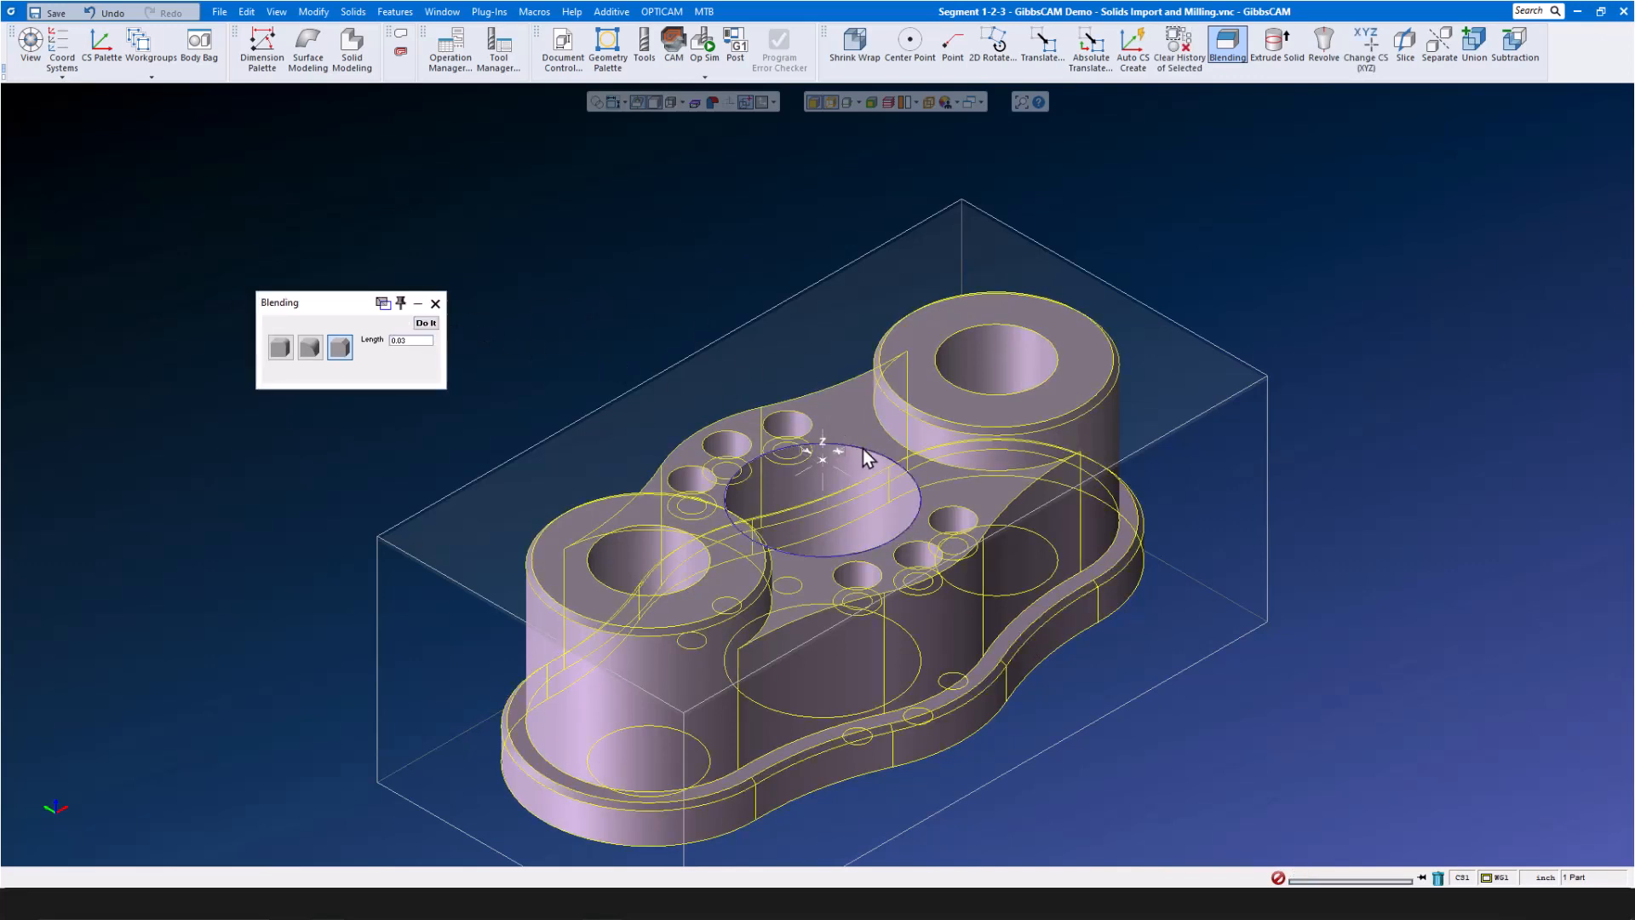
double_click(422, 341)
text(.0)
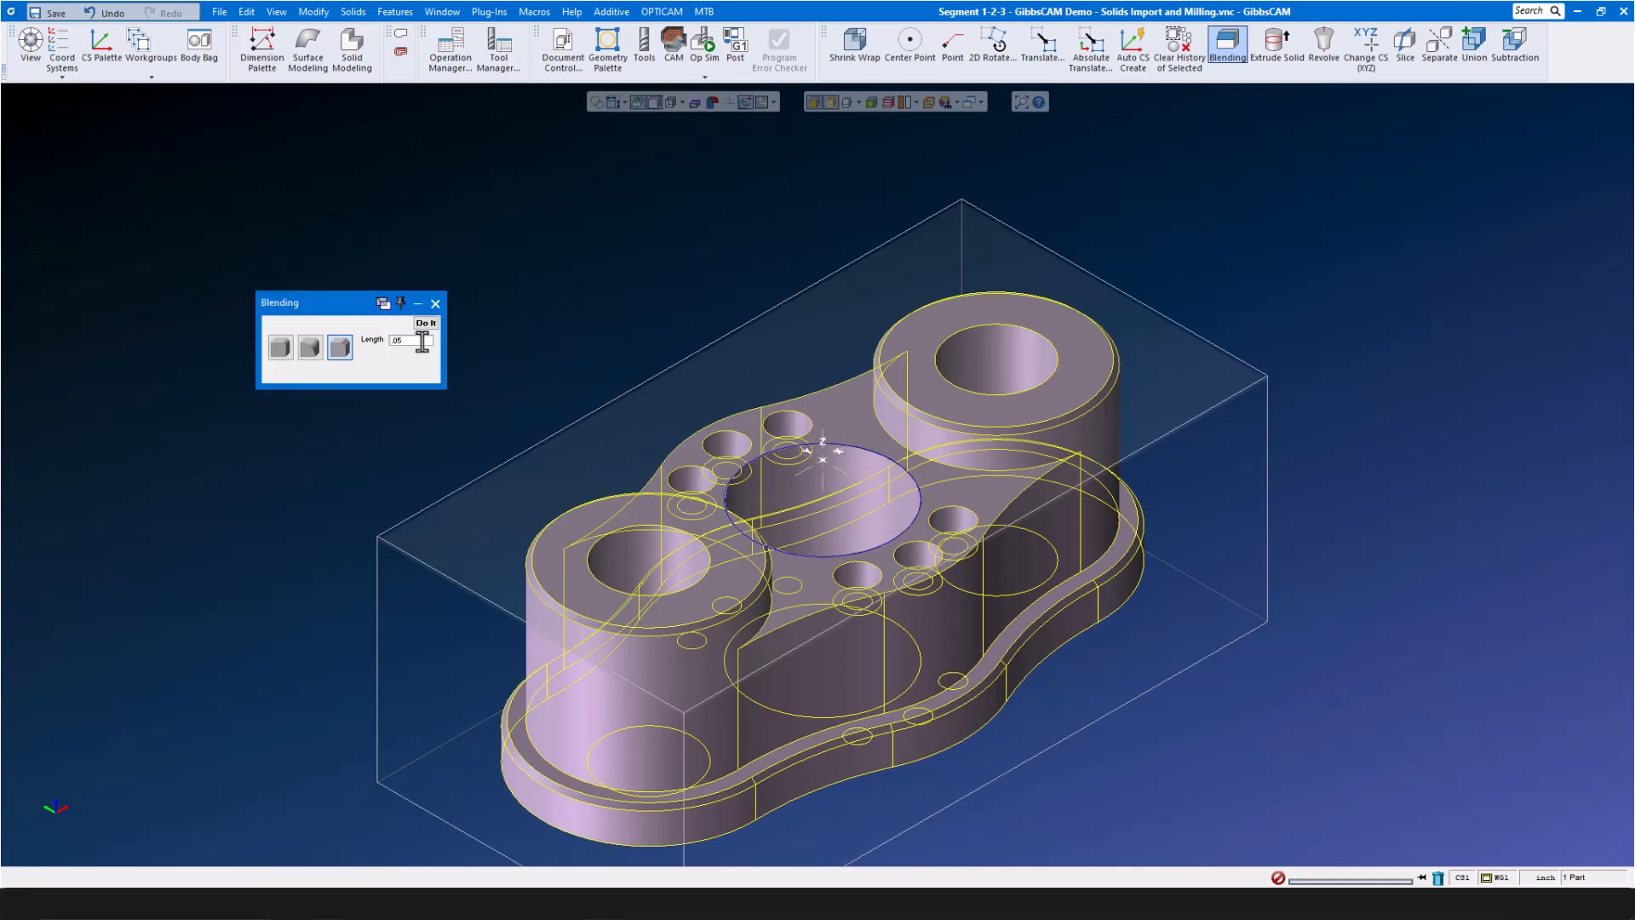
click(427, 324)
Chamfer the top edges of the six small counterbored holes and close the blending settings
click(683, 466)
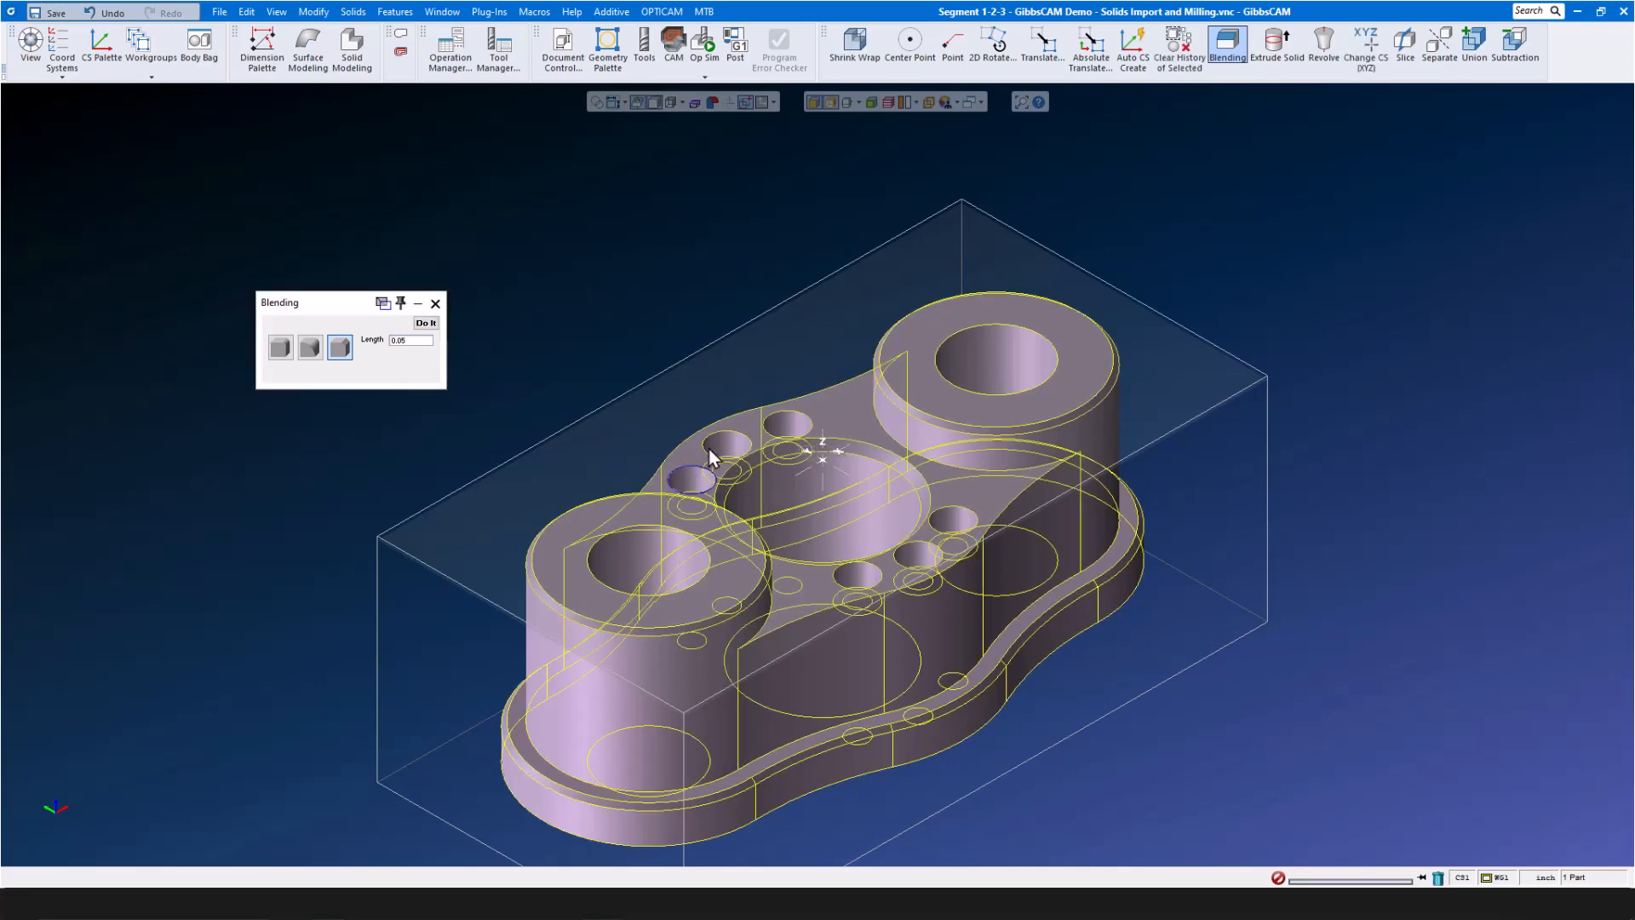
click(800, 417)
double_click(411, 344)
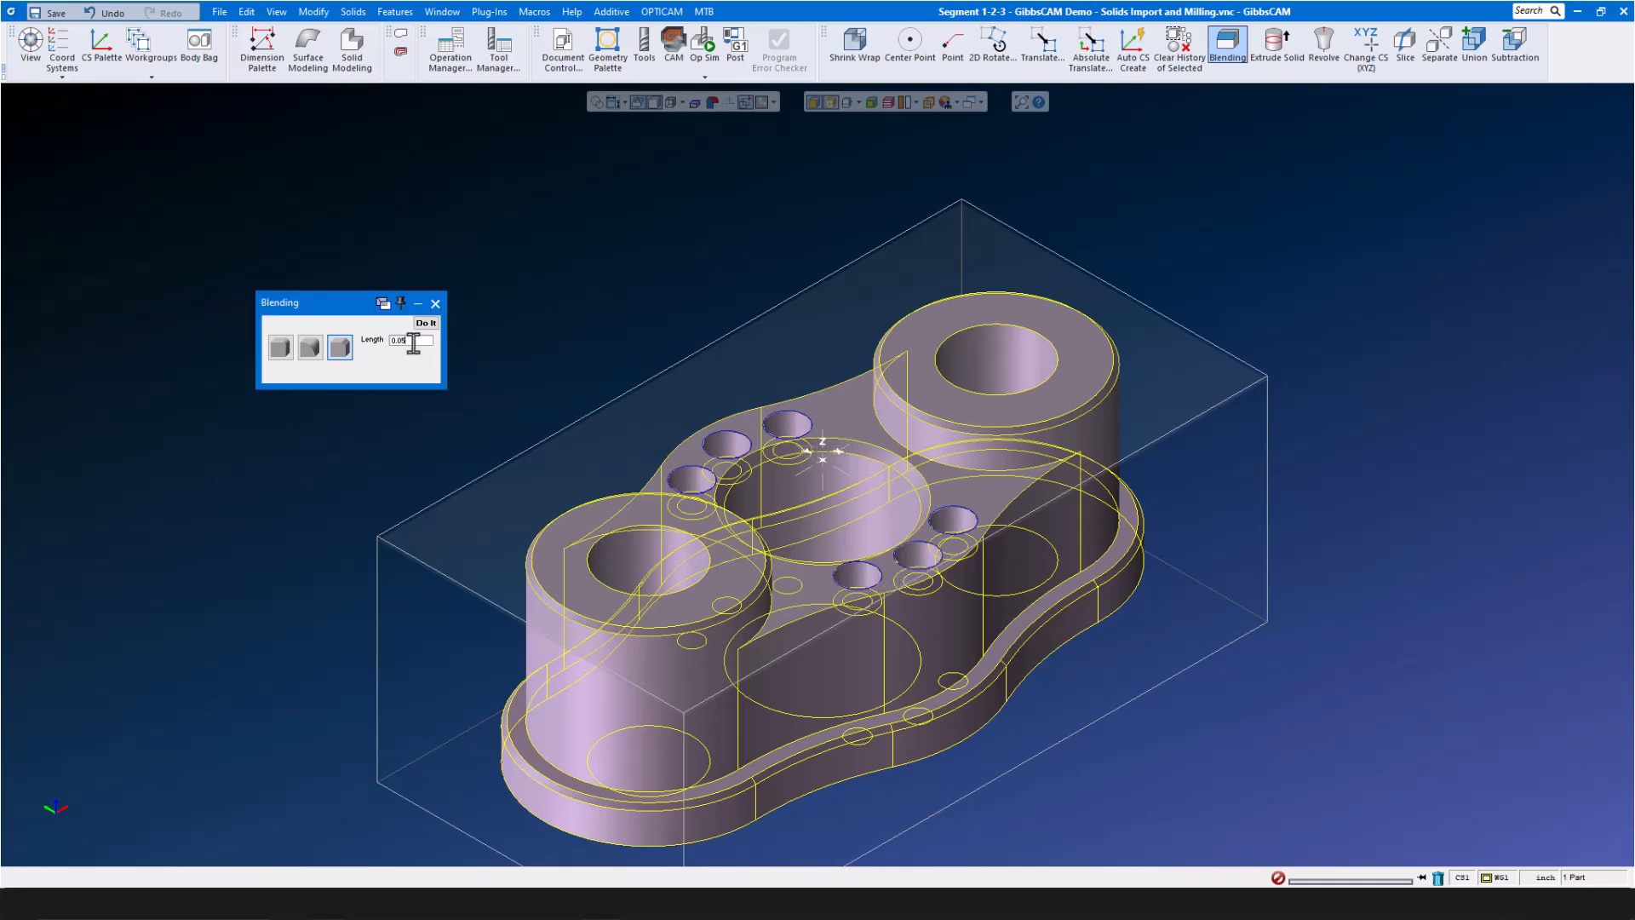
text(.)
click(425, 323)
click(435, 304)
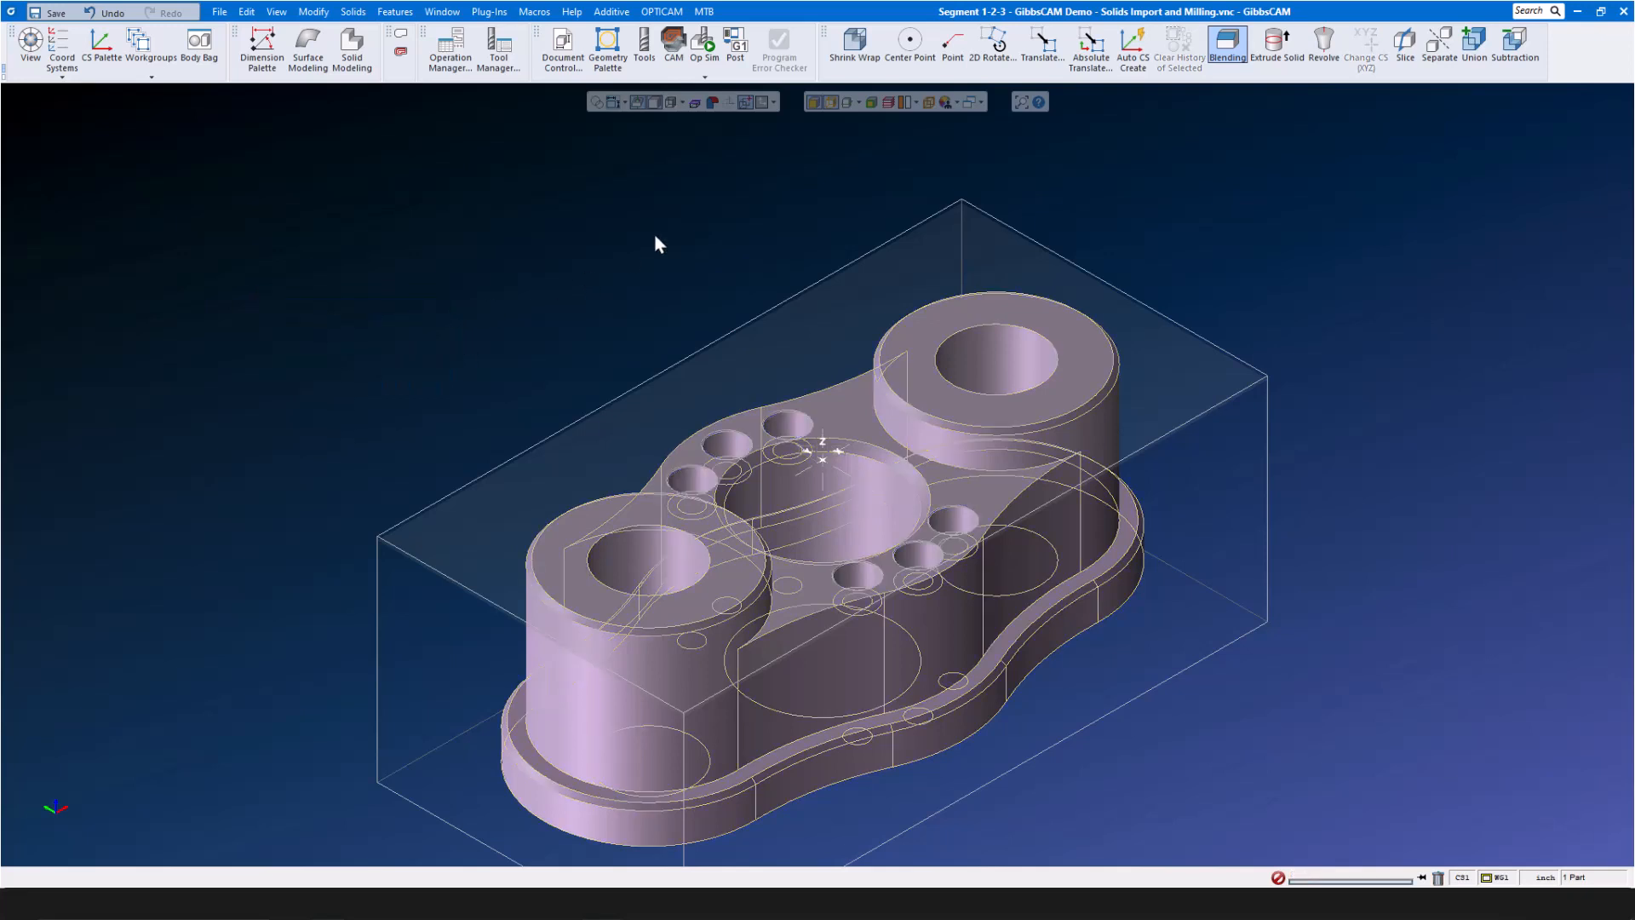
Turn off edge selection and store the finished solid in the Body Bag
click(815, 104)
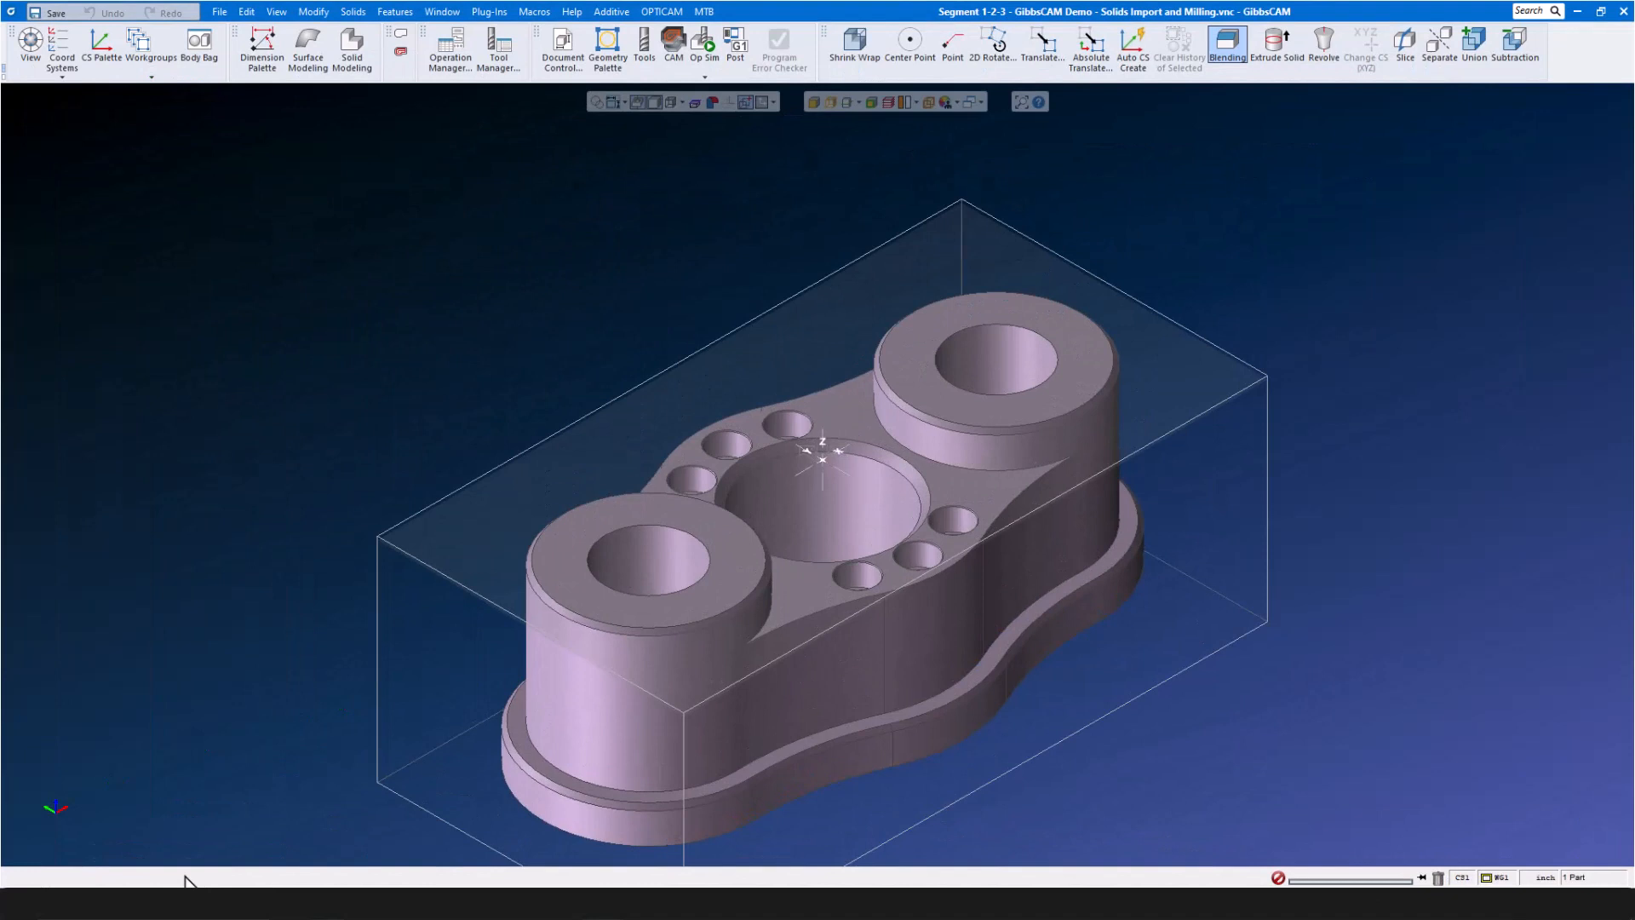
click(624, 725)
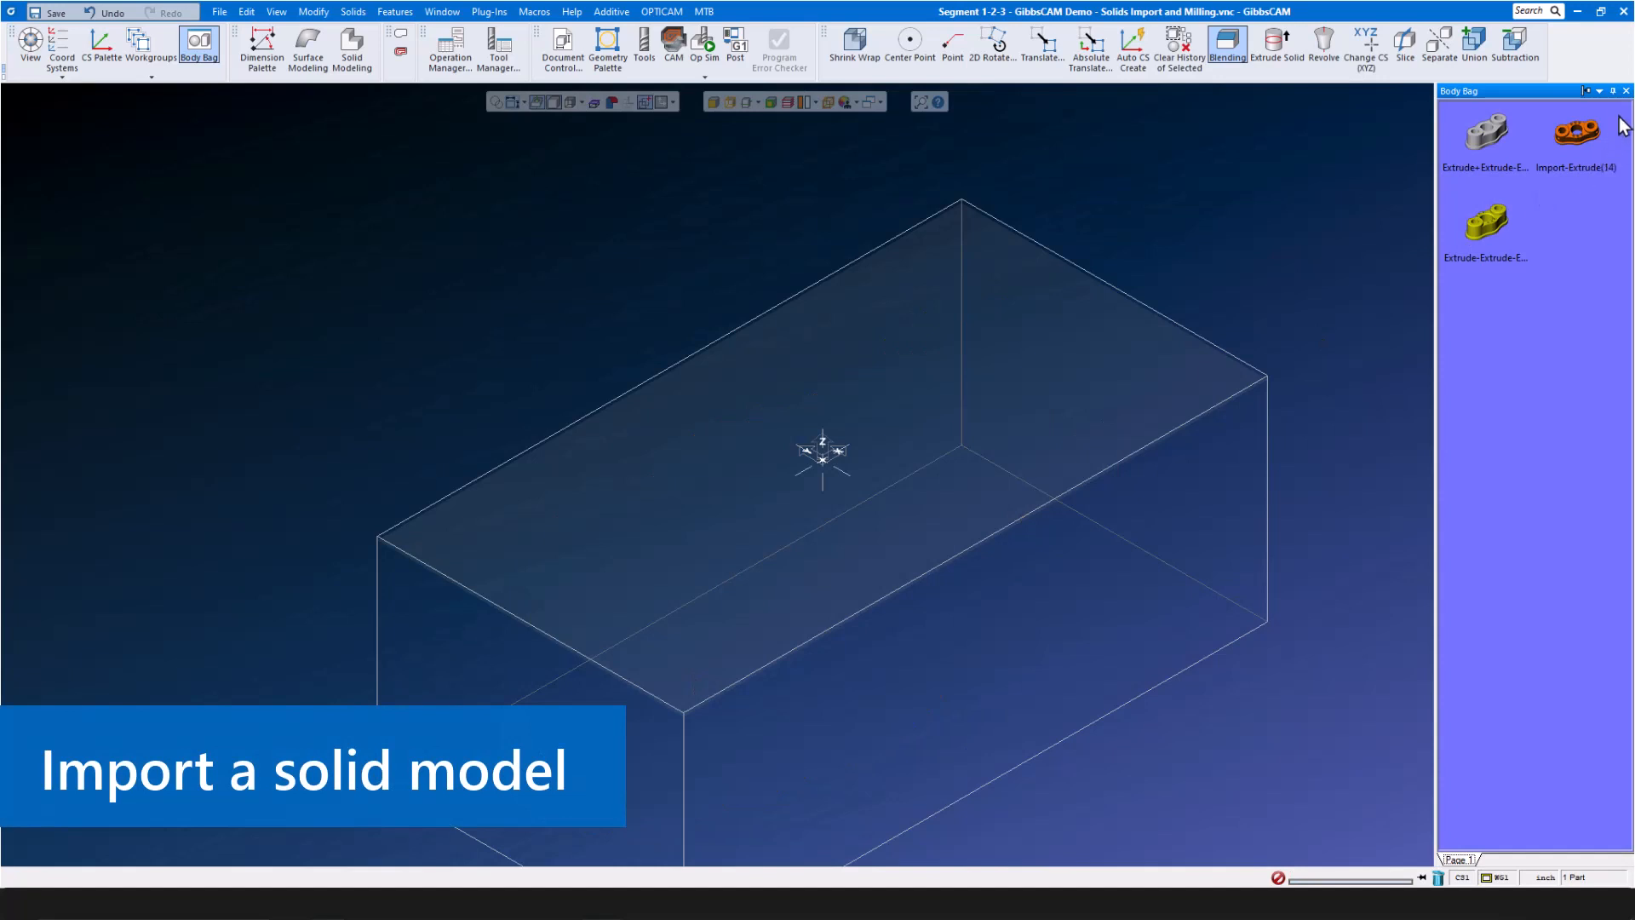
Close the Body Bag and import the Parasolid file "Model 1 - Skewed and ready for import.x_t"
click(1627, 91)
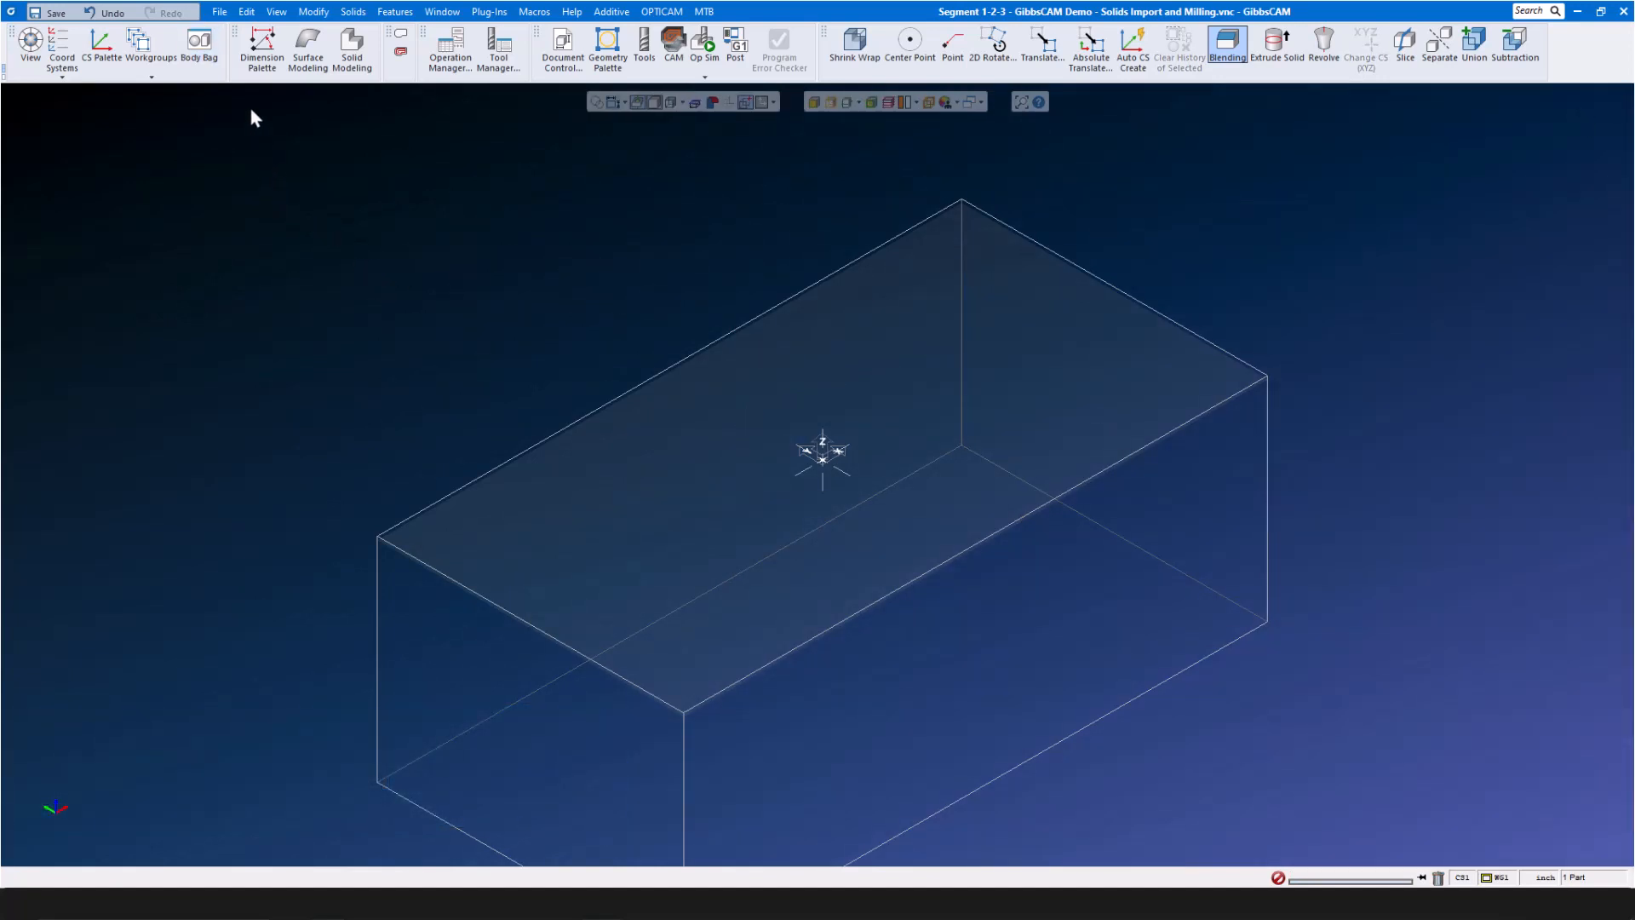
click(220, 12)
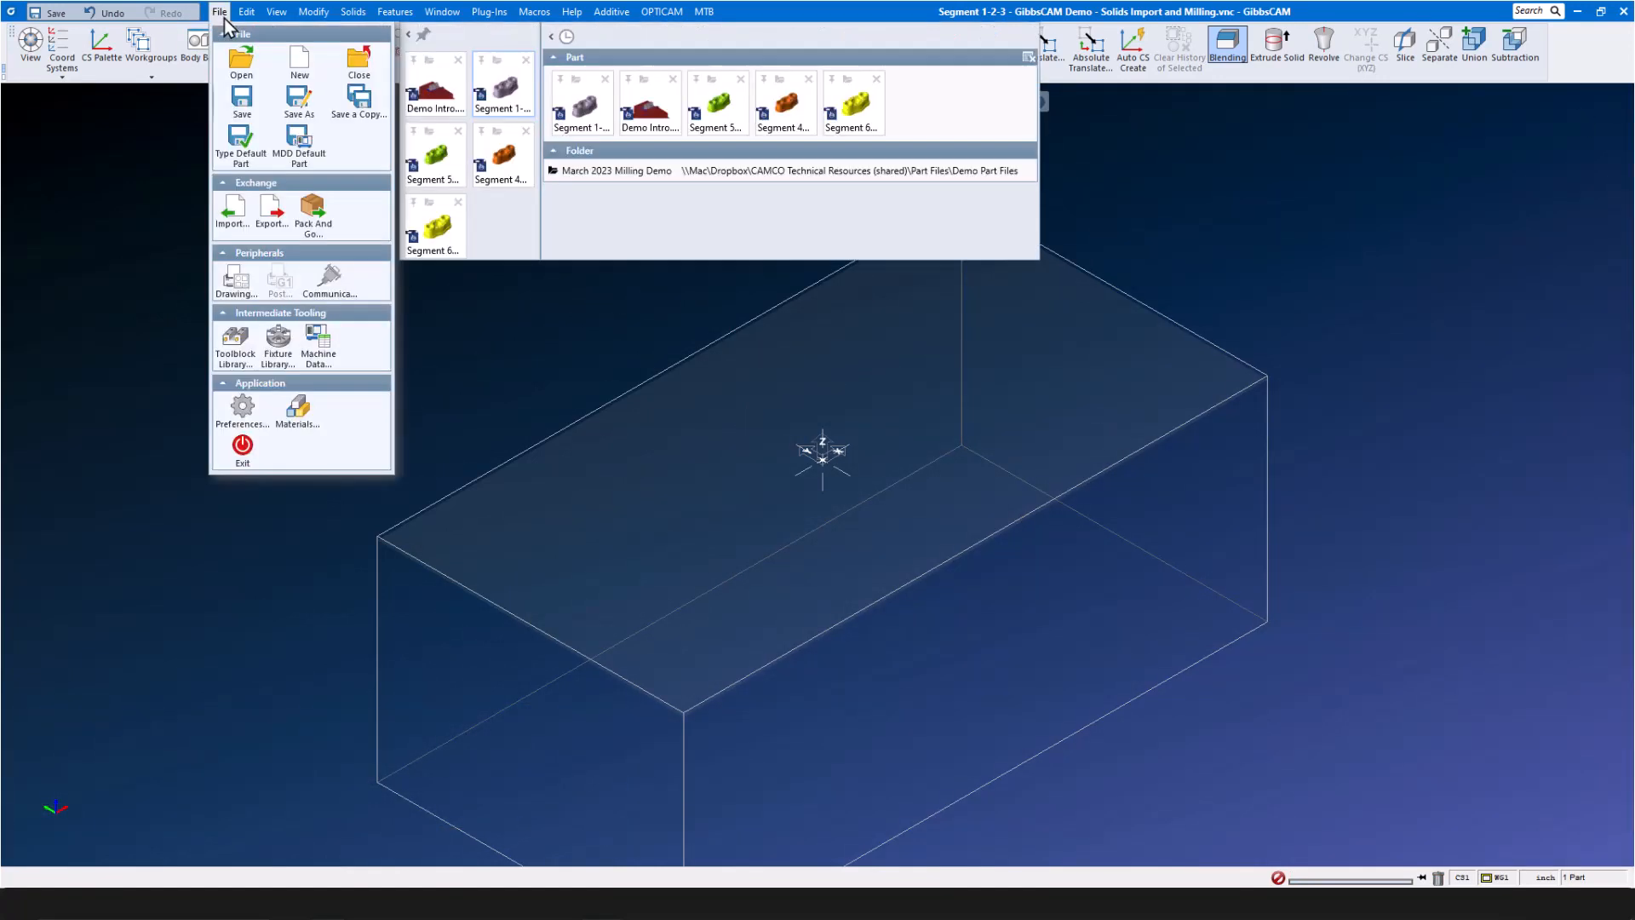
click(232, 220)
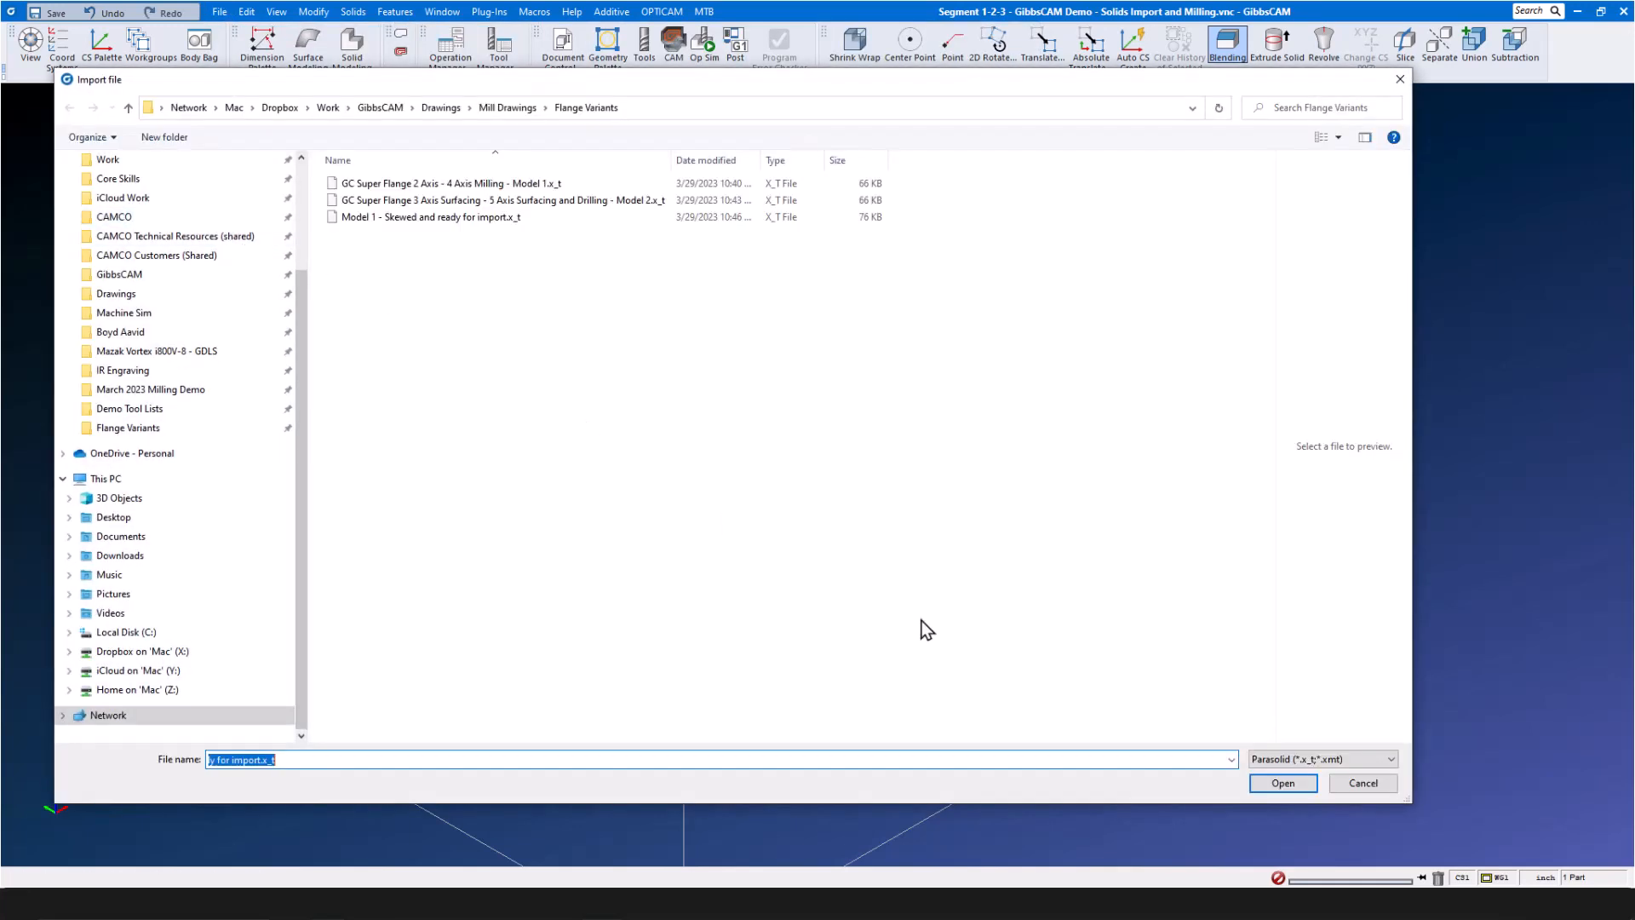
click(1392, 760)
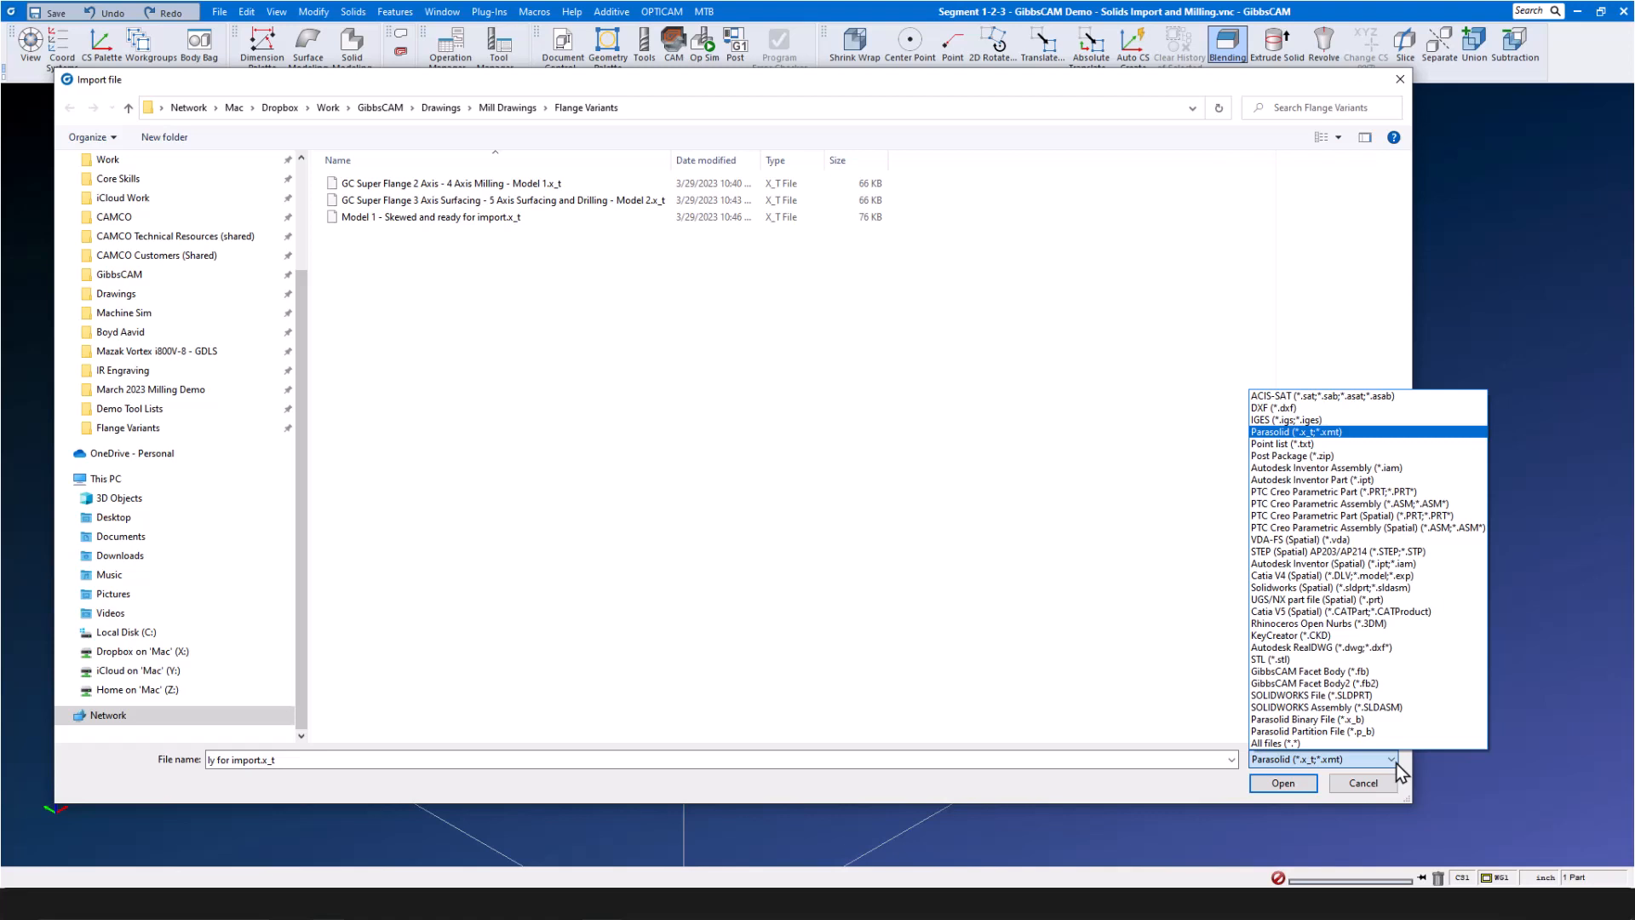
click(455, 218)
click(455, 218)
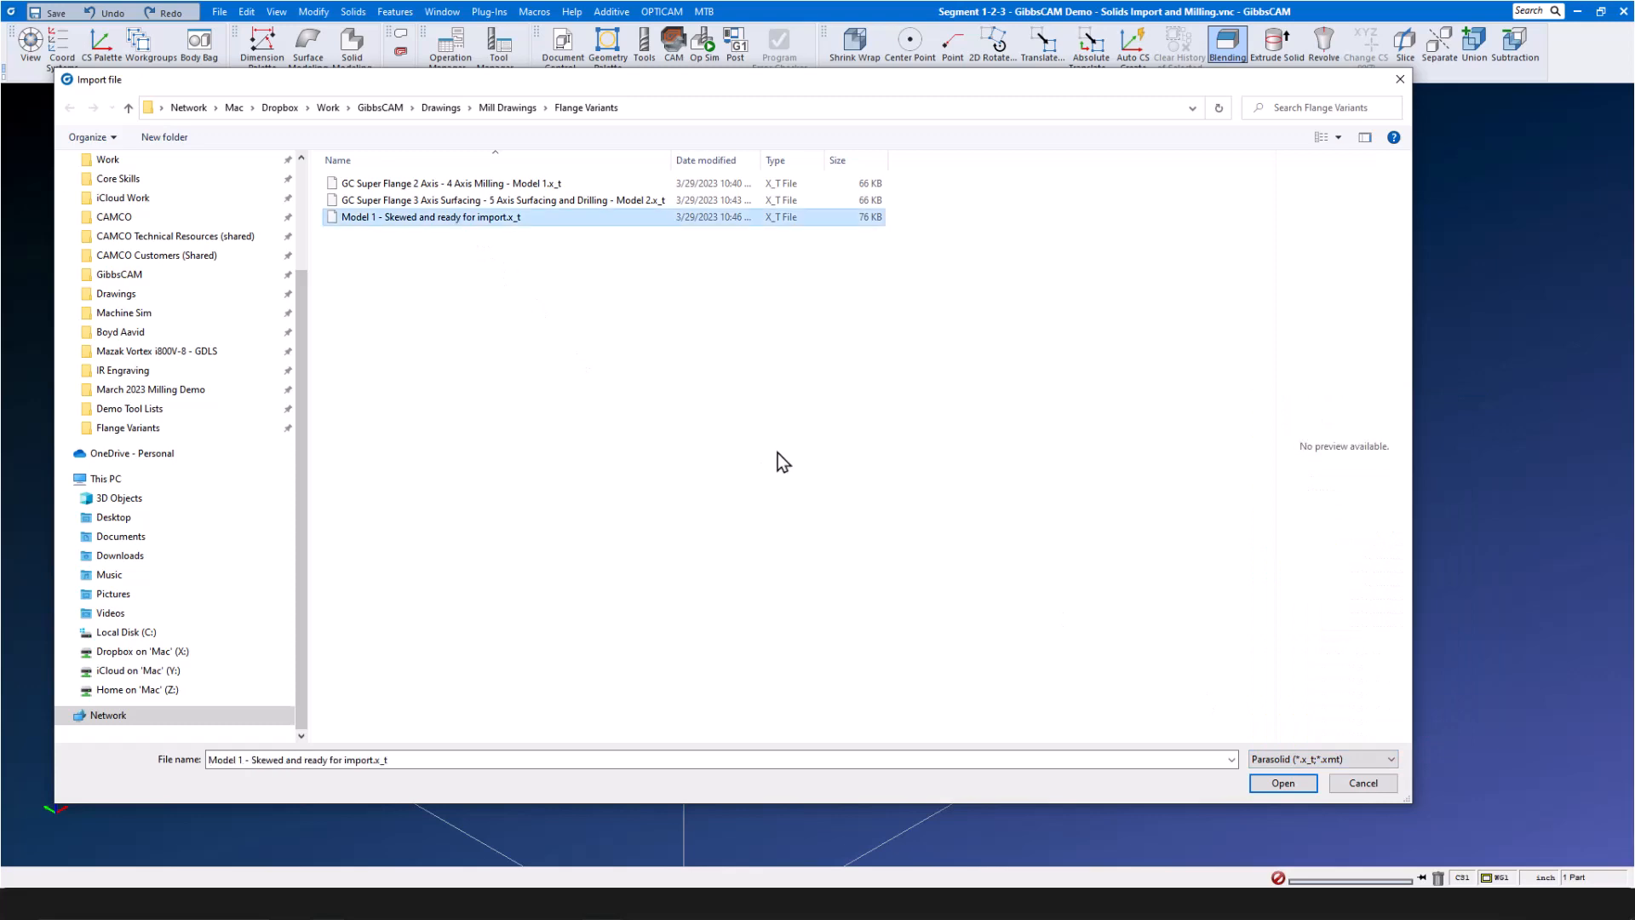
click(1281, 785)
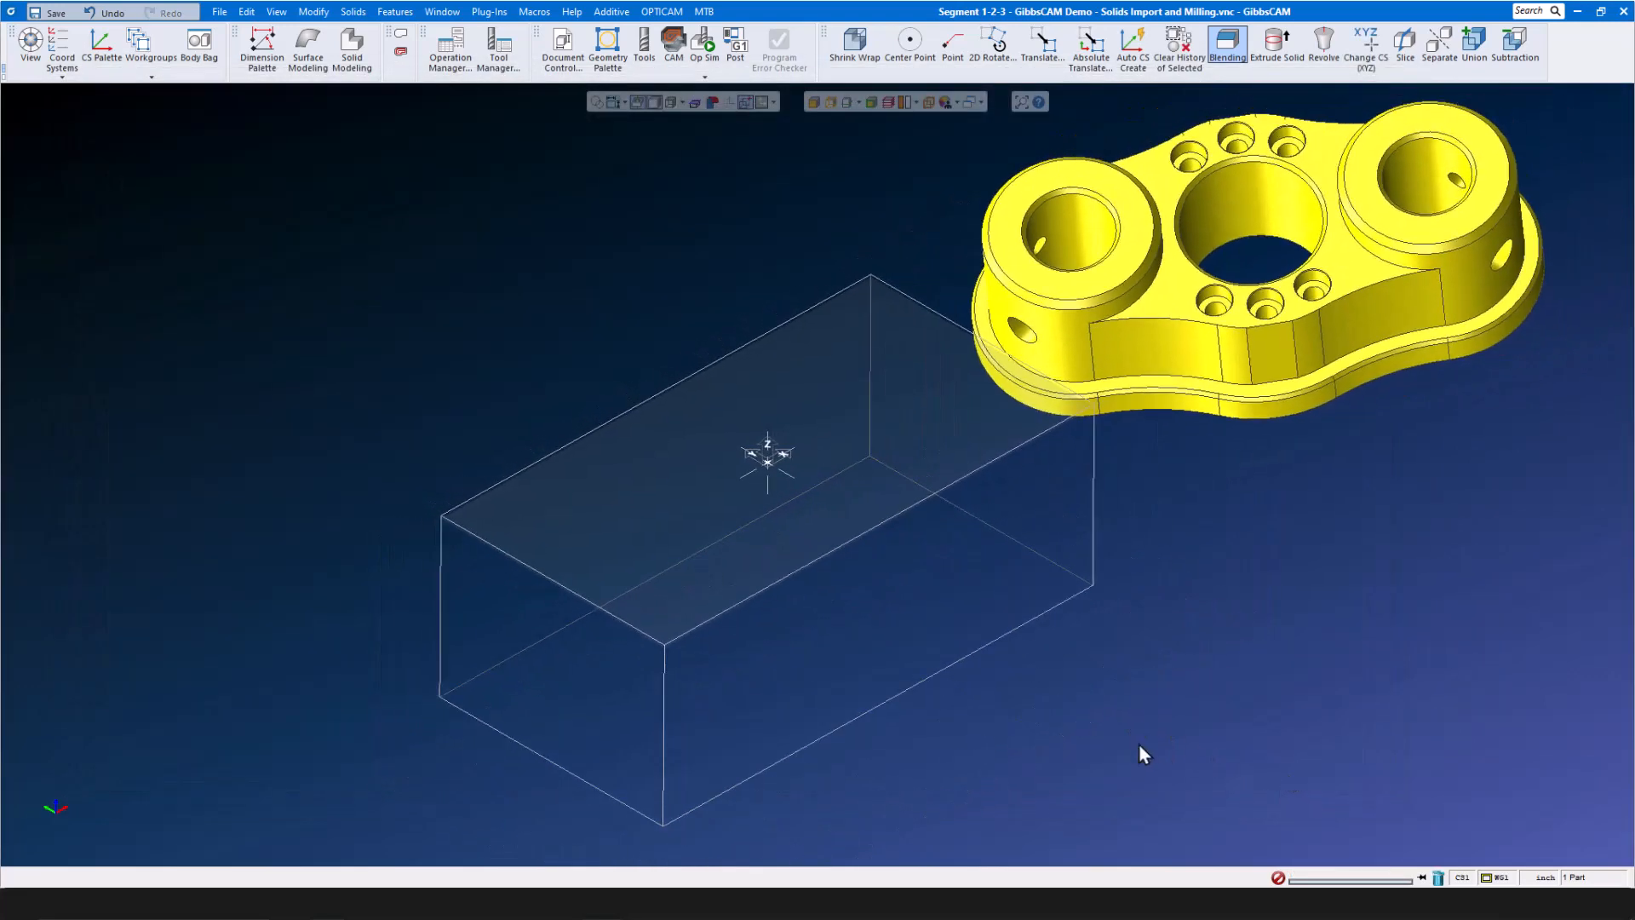
Set the imported solid's user color to orange and deselect the solid
right_click(1234, 391)
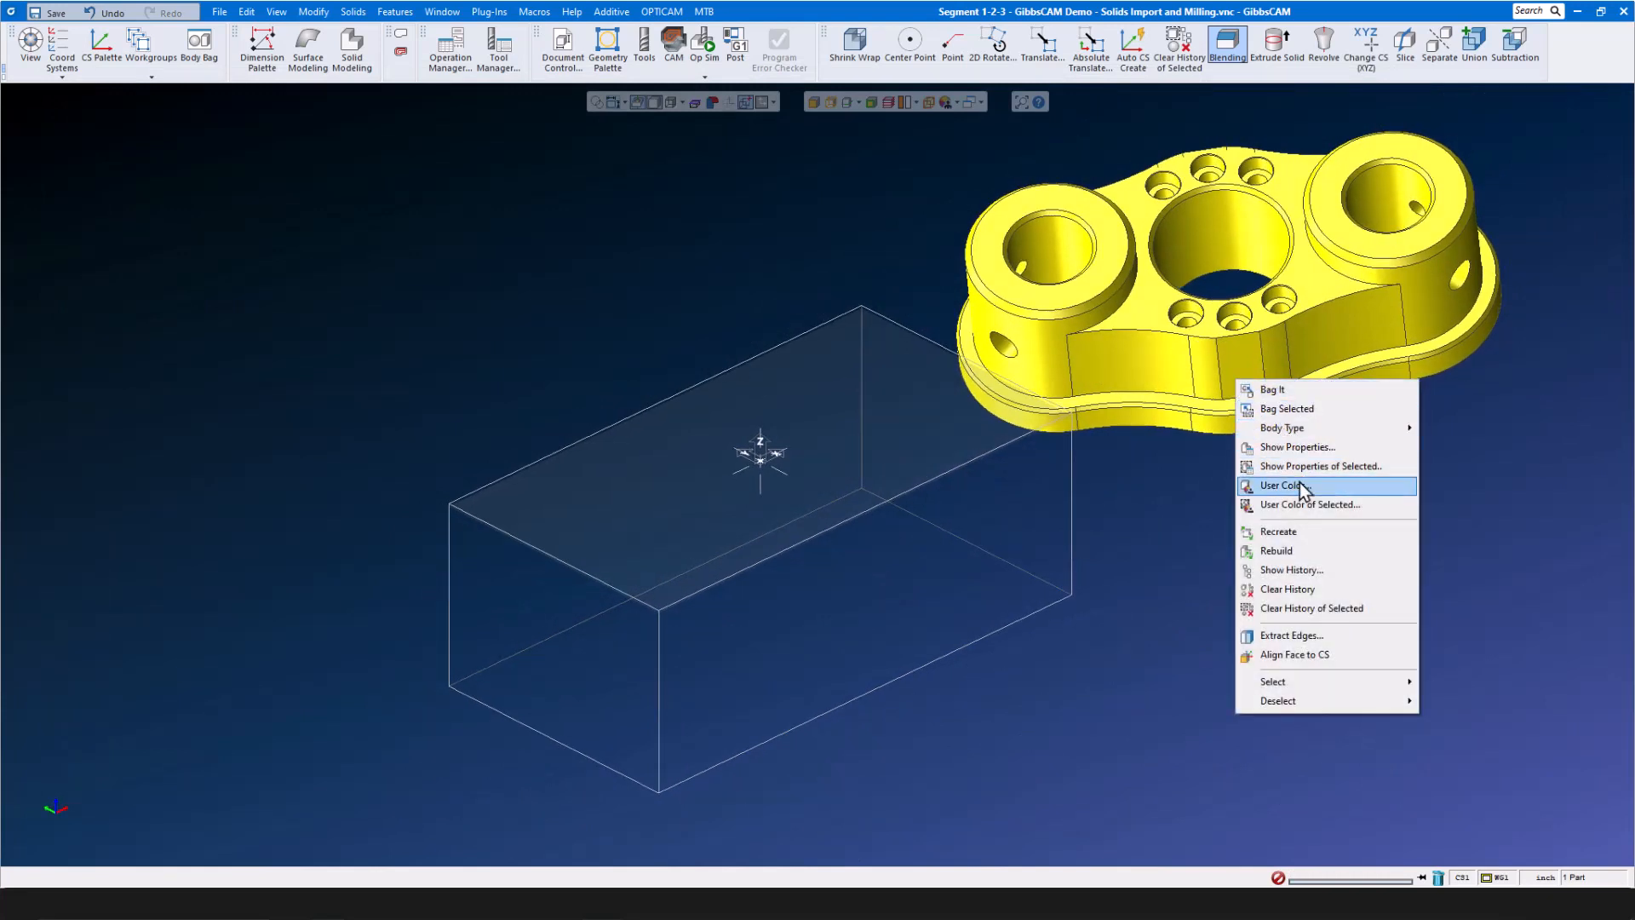
click(1300, 503)
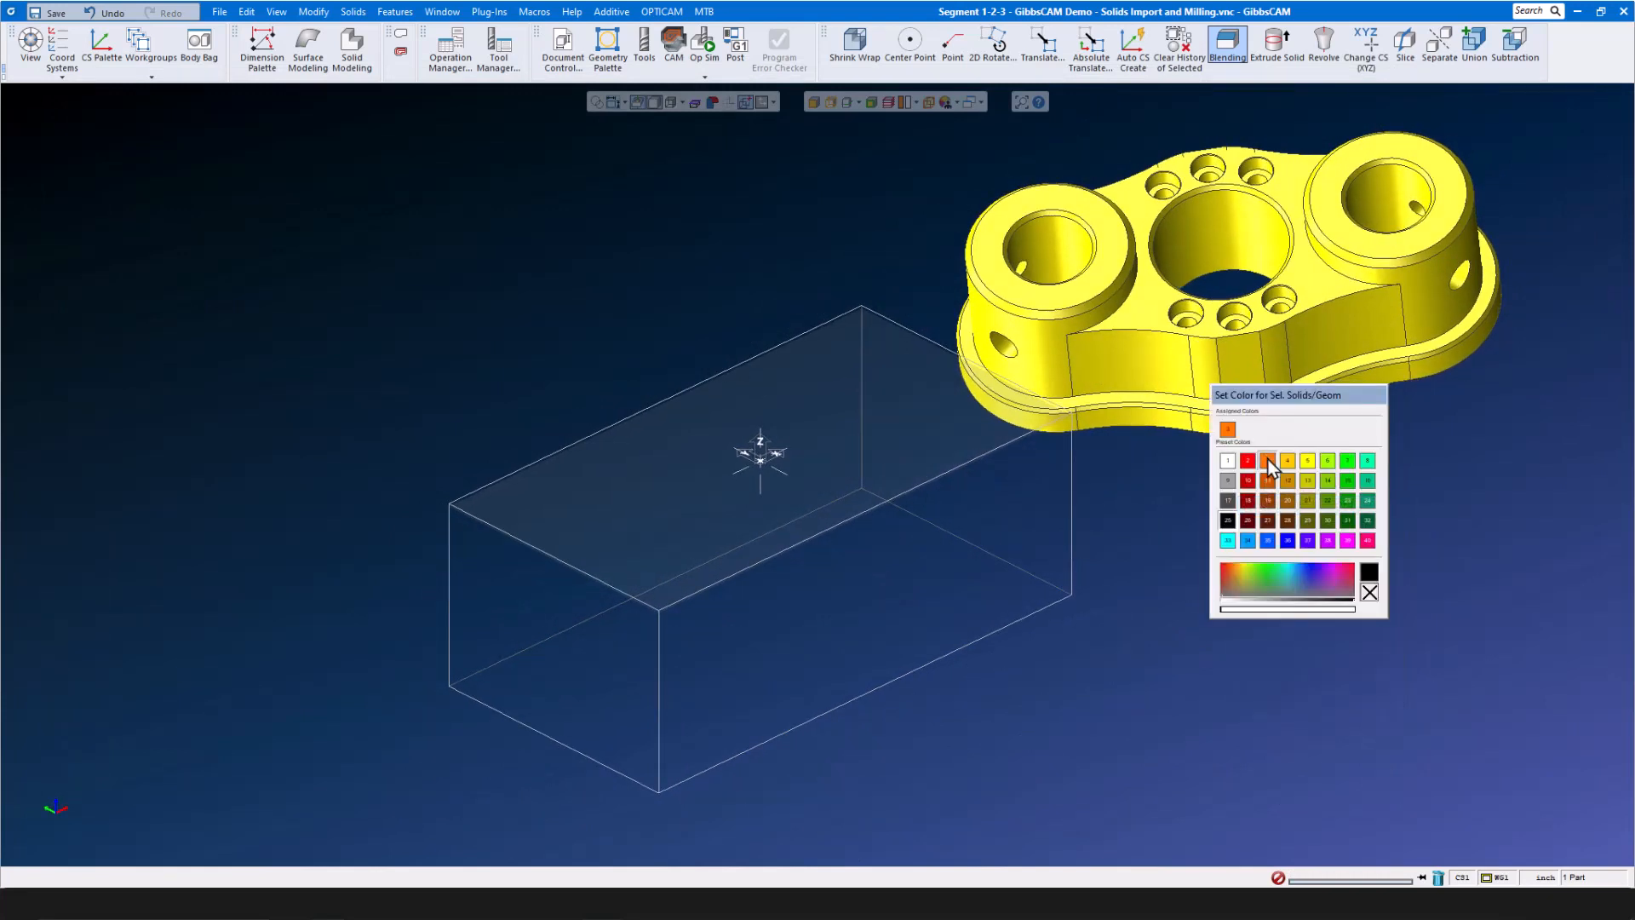
click(1261, 539)
click(1257, 529)
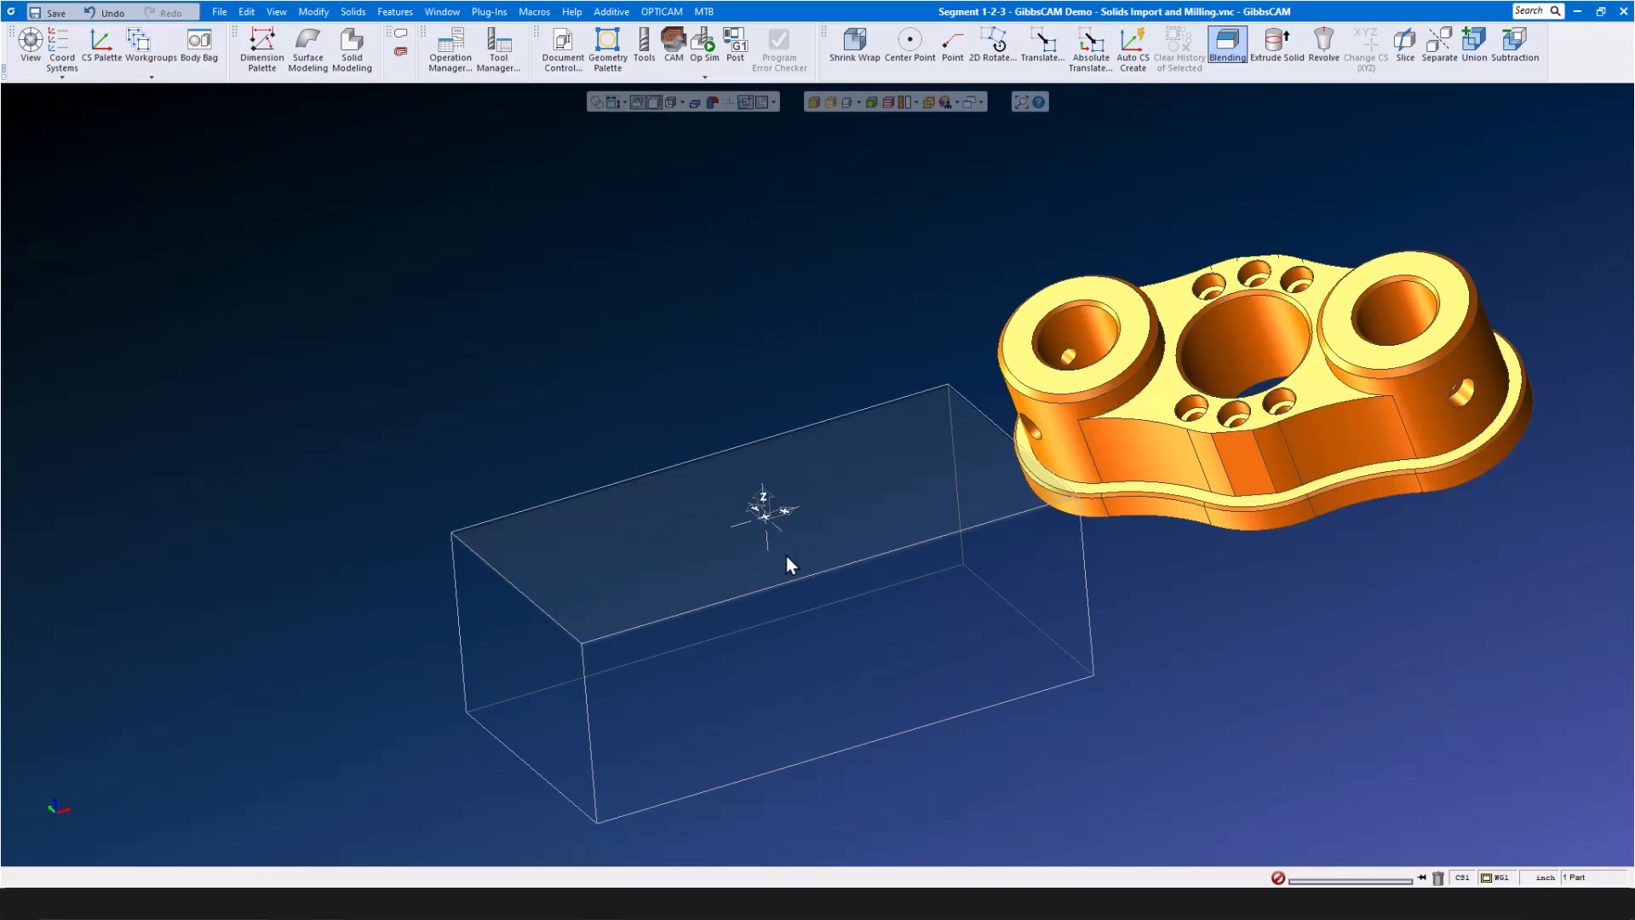
Turn on face and edge selection and align the flat top face around the large centre bore to the coordinate system
click(831, 103)
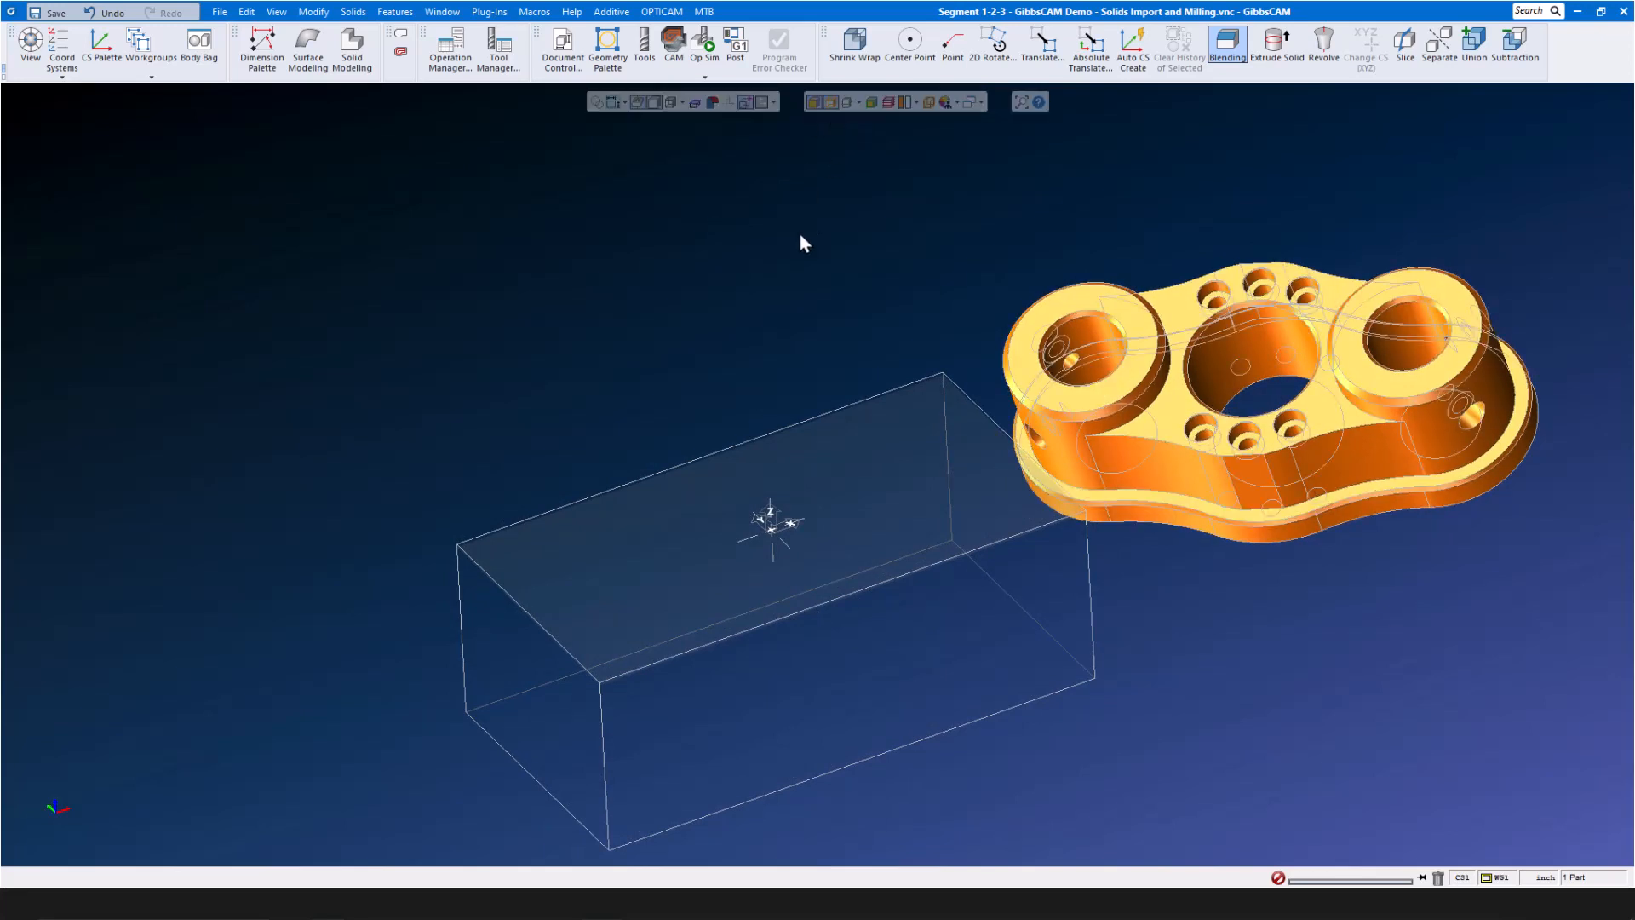
click(1178, 414)
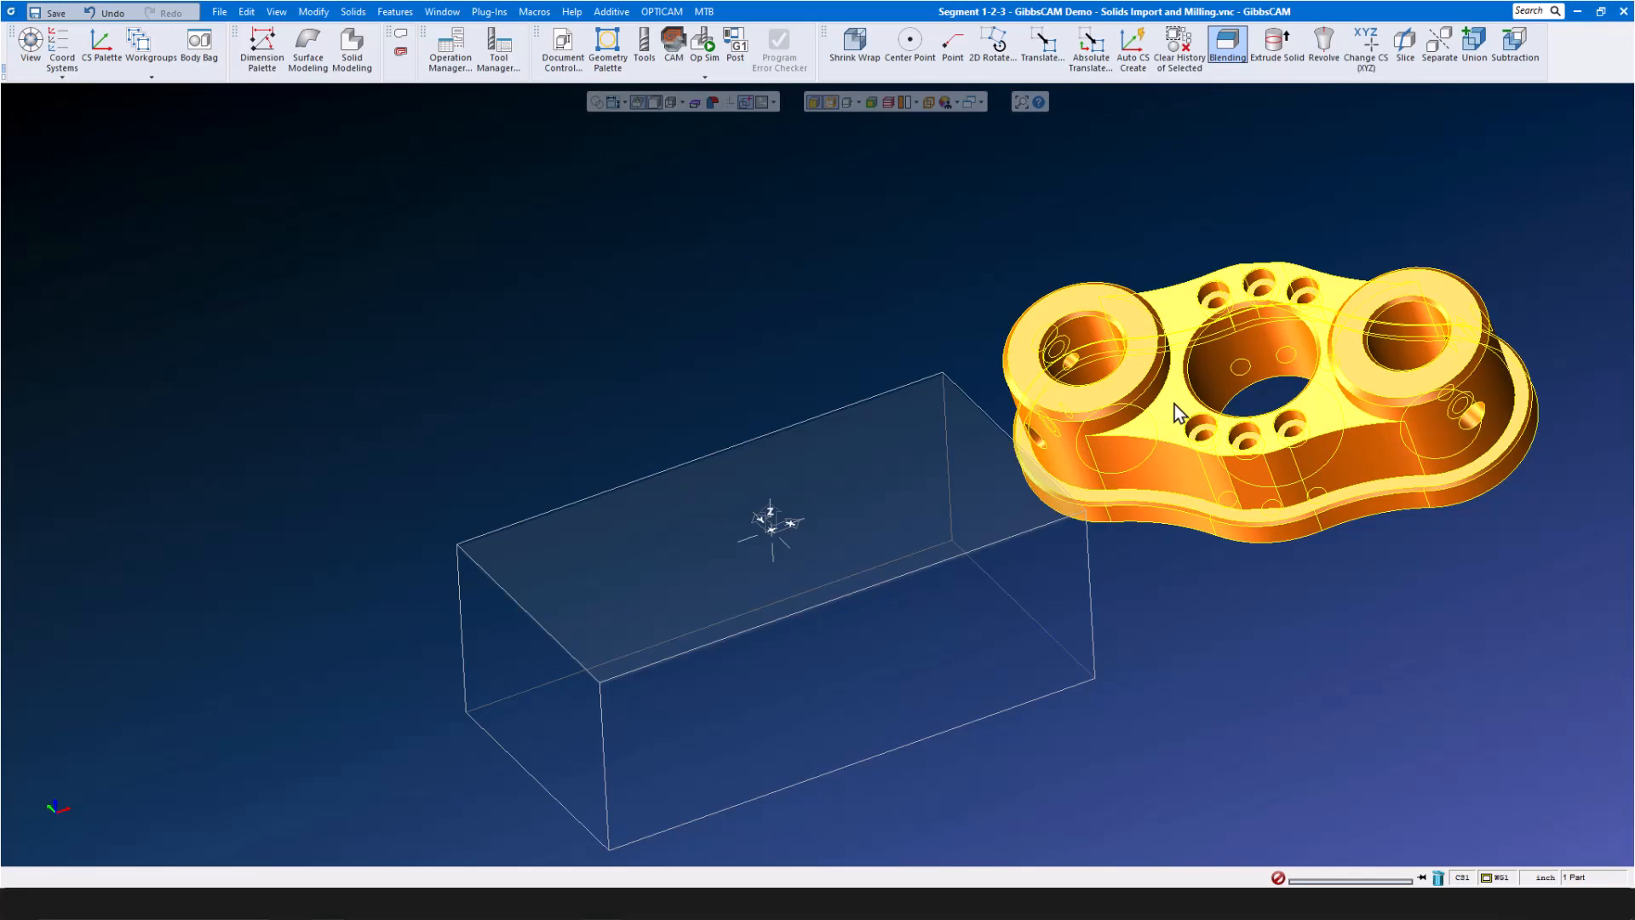
right_click(1178, 414)
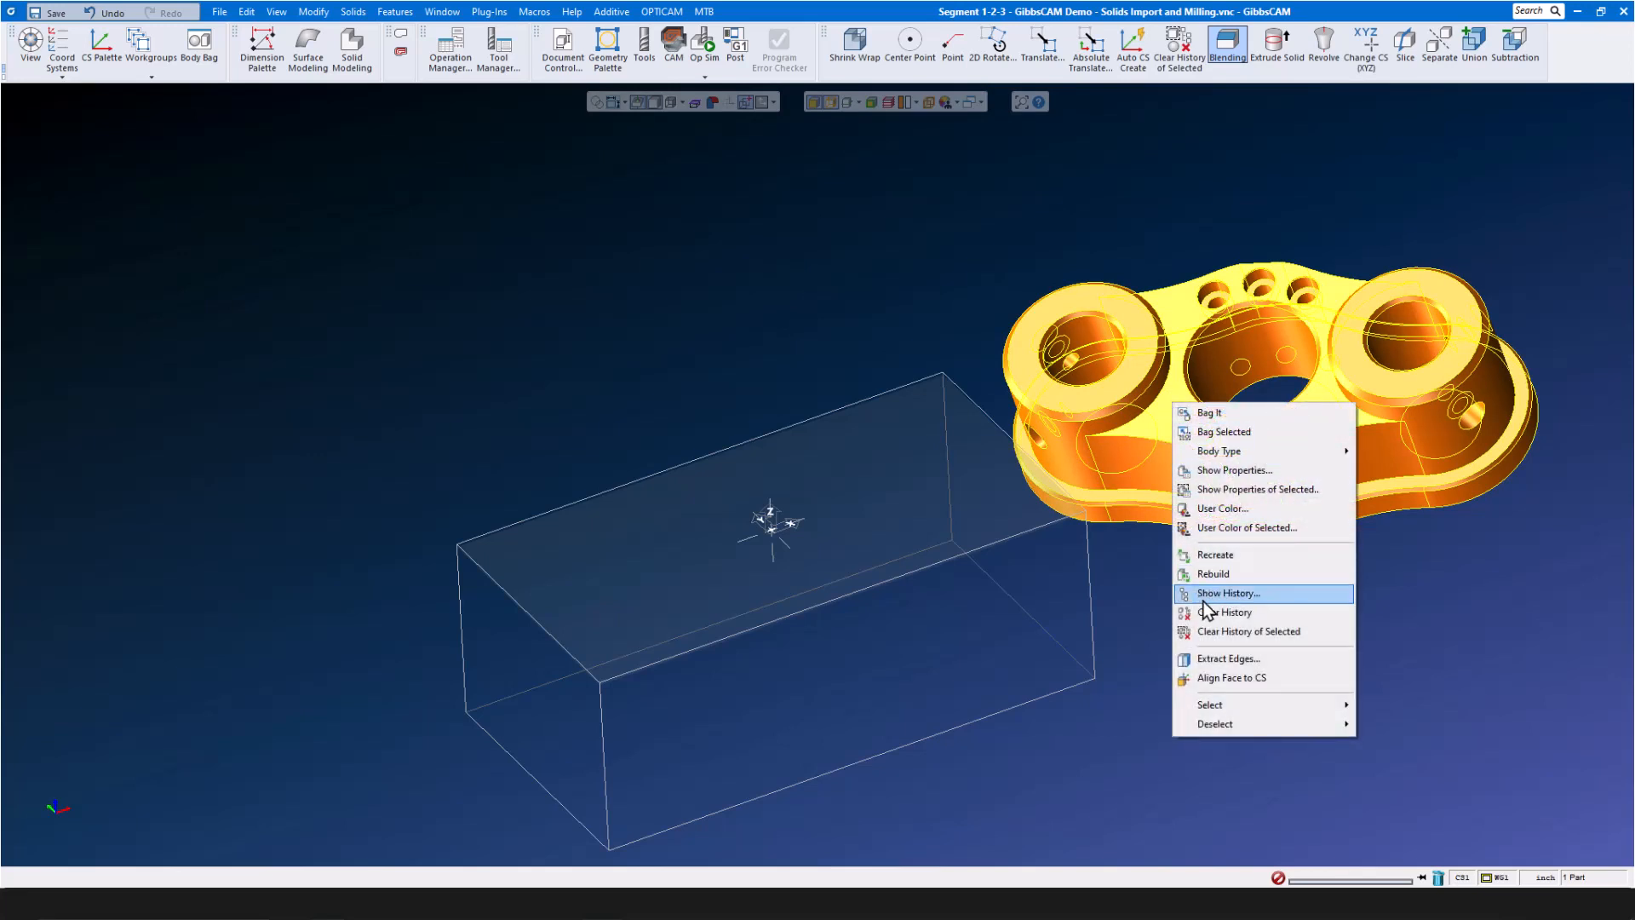
click(1230, 678)
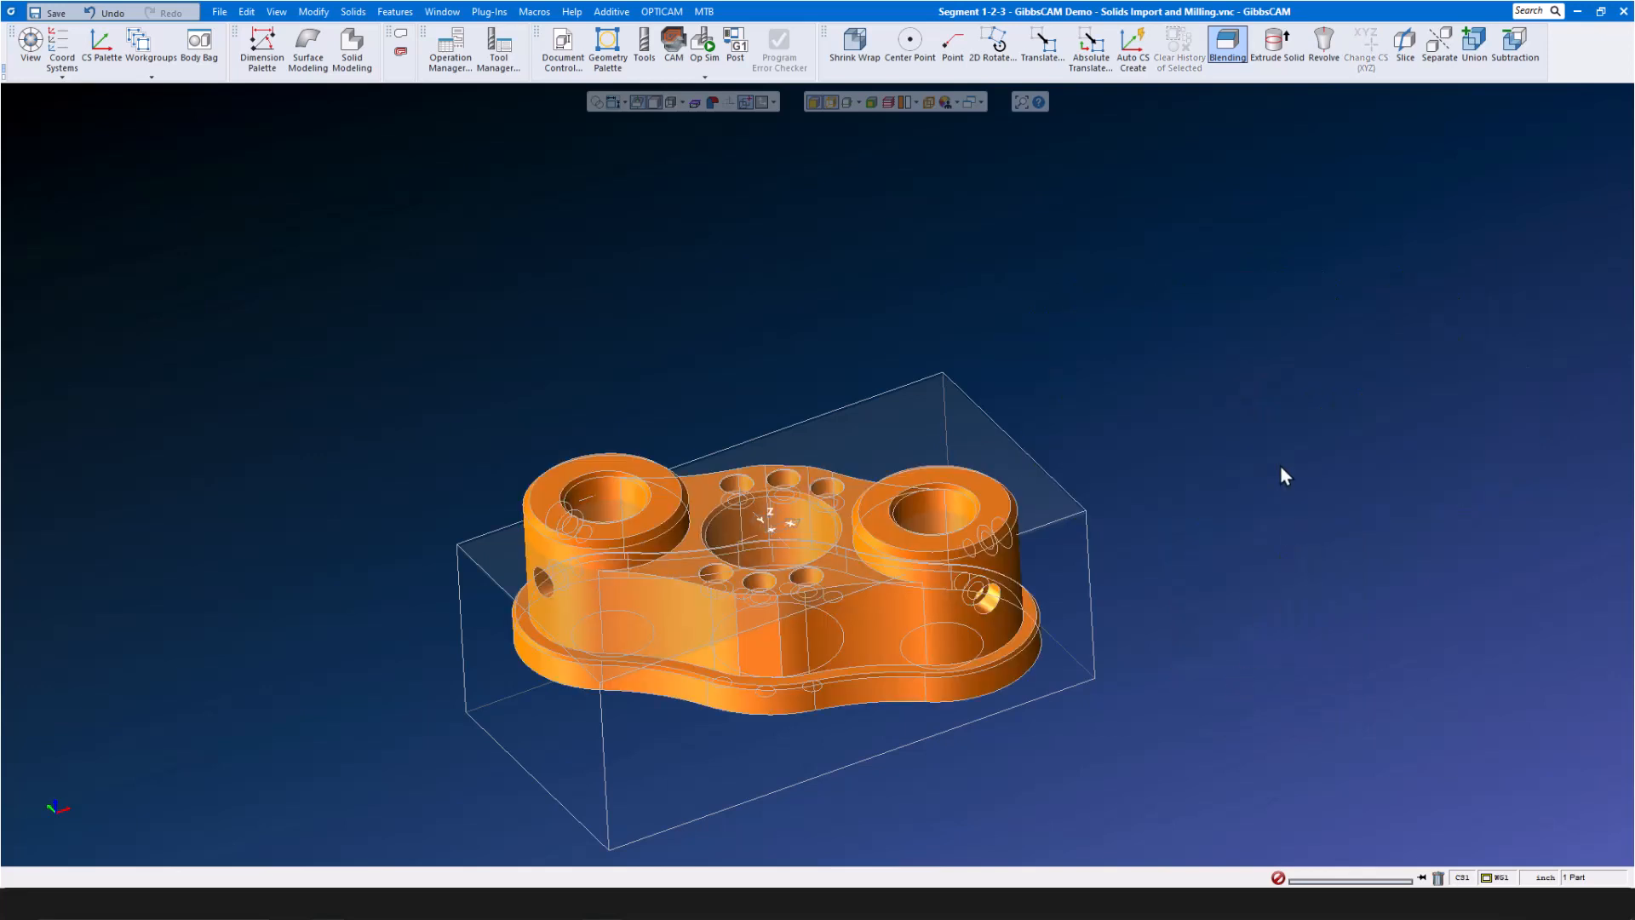
Align the short straight top edge beside the counterbored holes to the coordinate system's horizontal axis
middle_drag(1218, 455, 1142, 475)
click(768, 506)
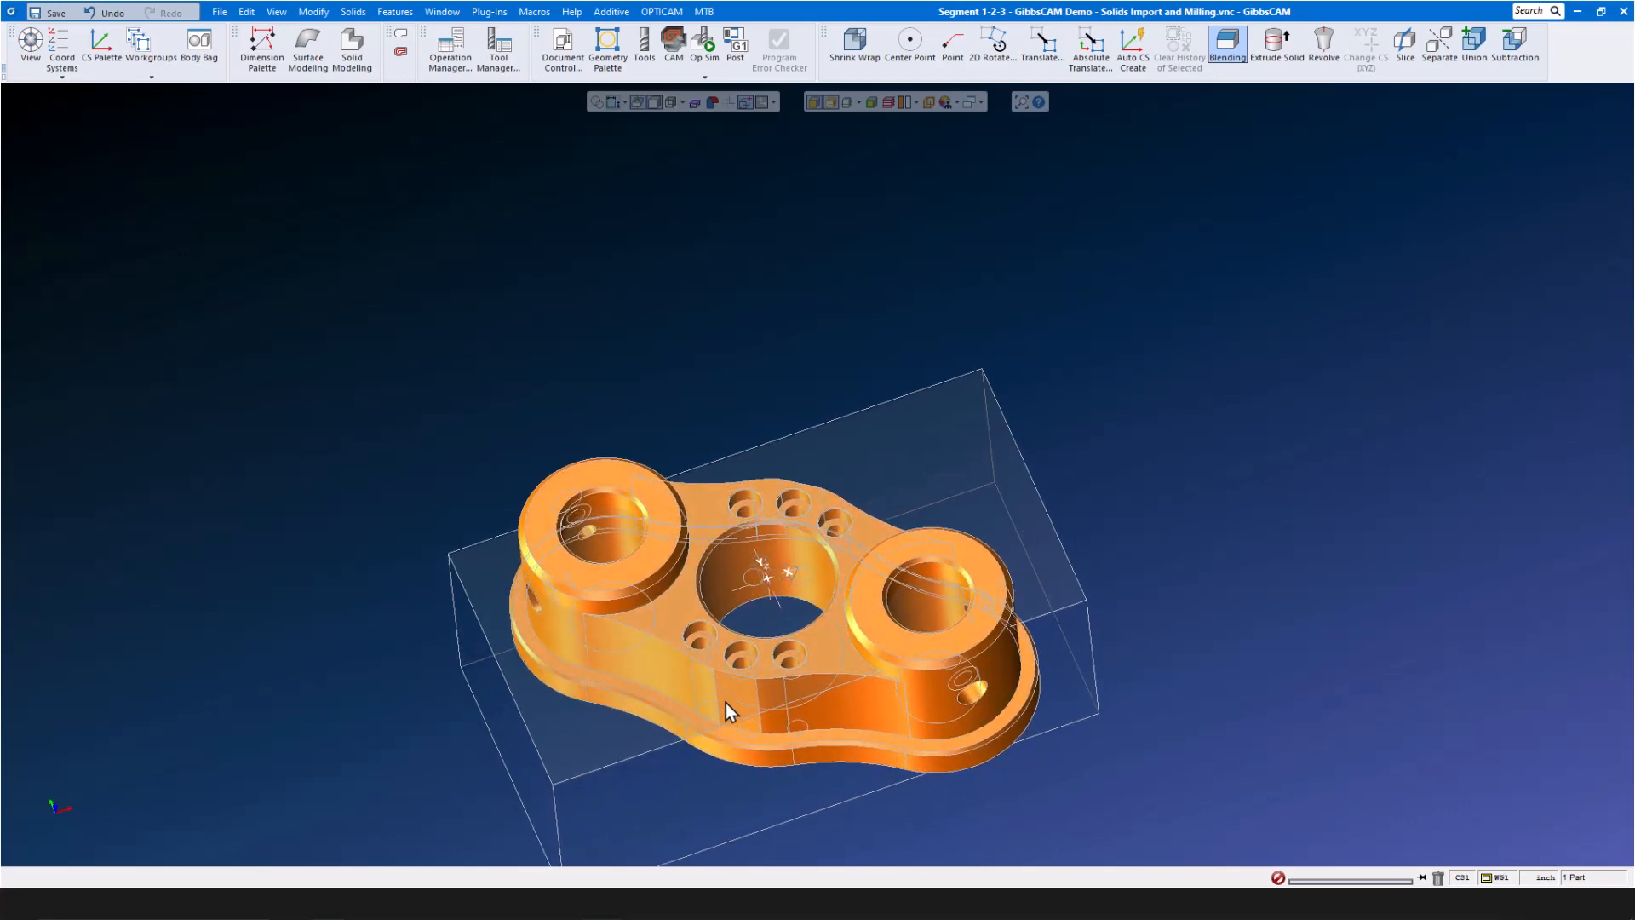
scroll(729, 679, up, 5)
scroll(729, 679, down, 1)
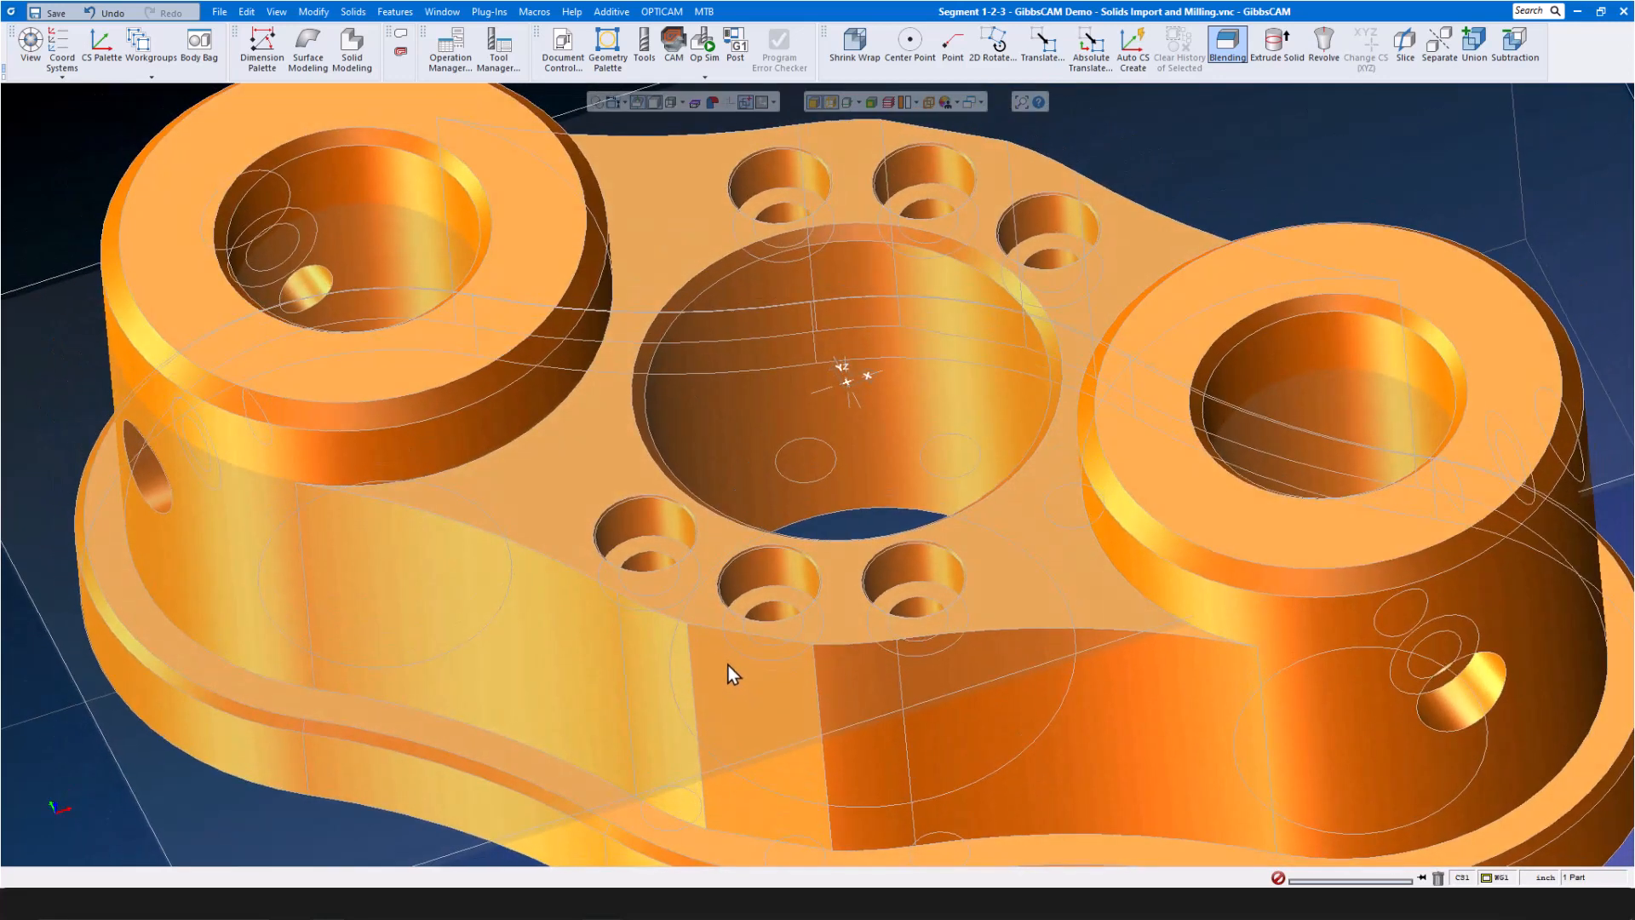
scroll(731, 673, up, 5)
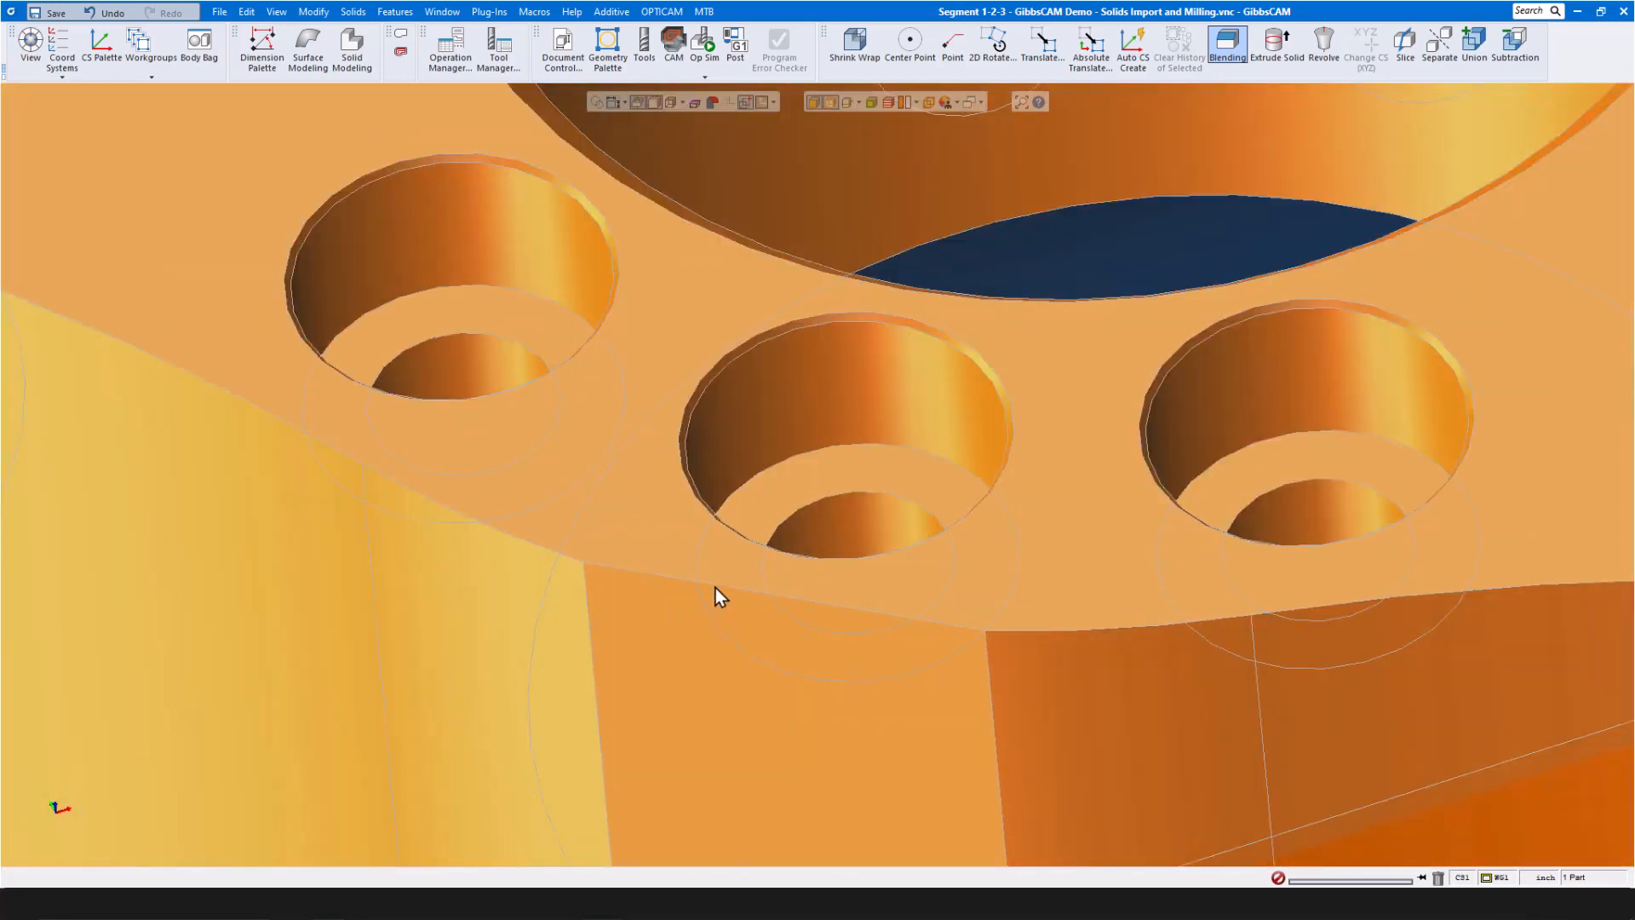
scroll(741, 639, down, 5)
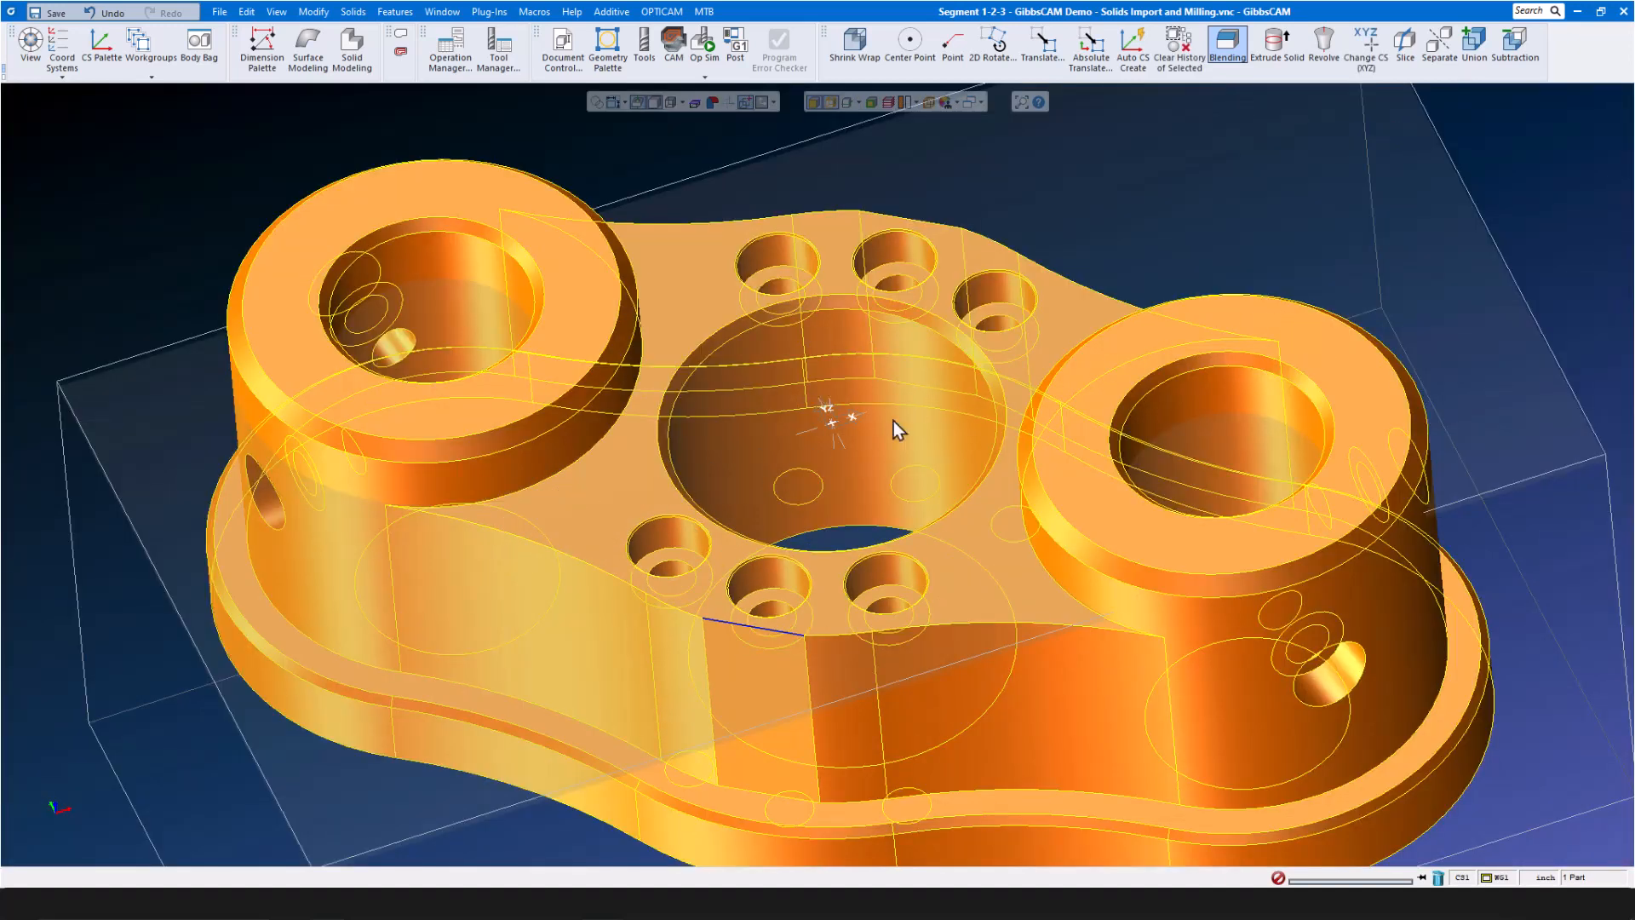
scroll(758, 471, down, 2)
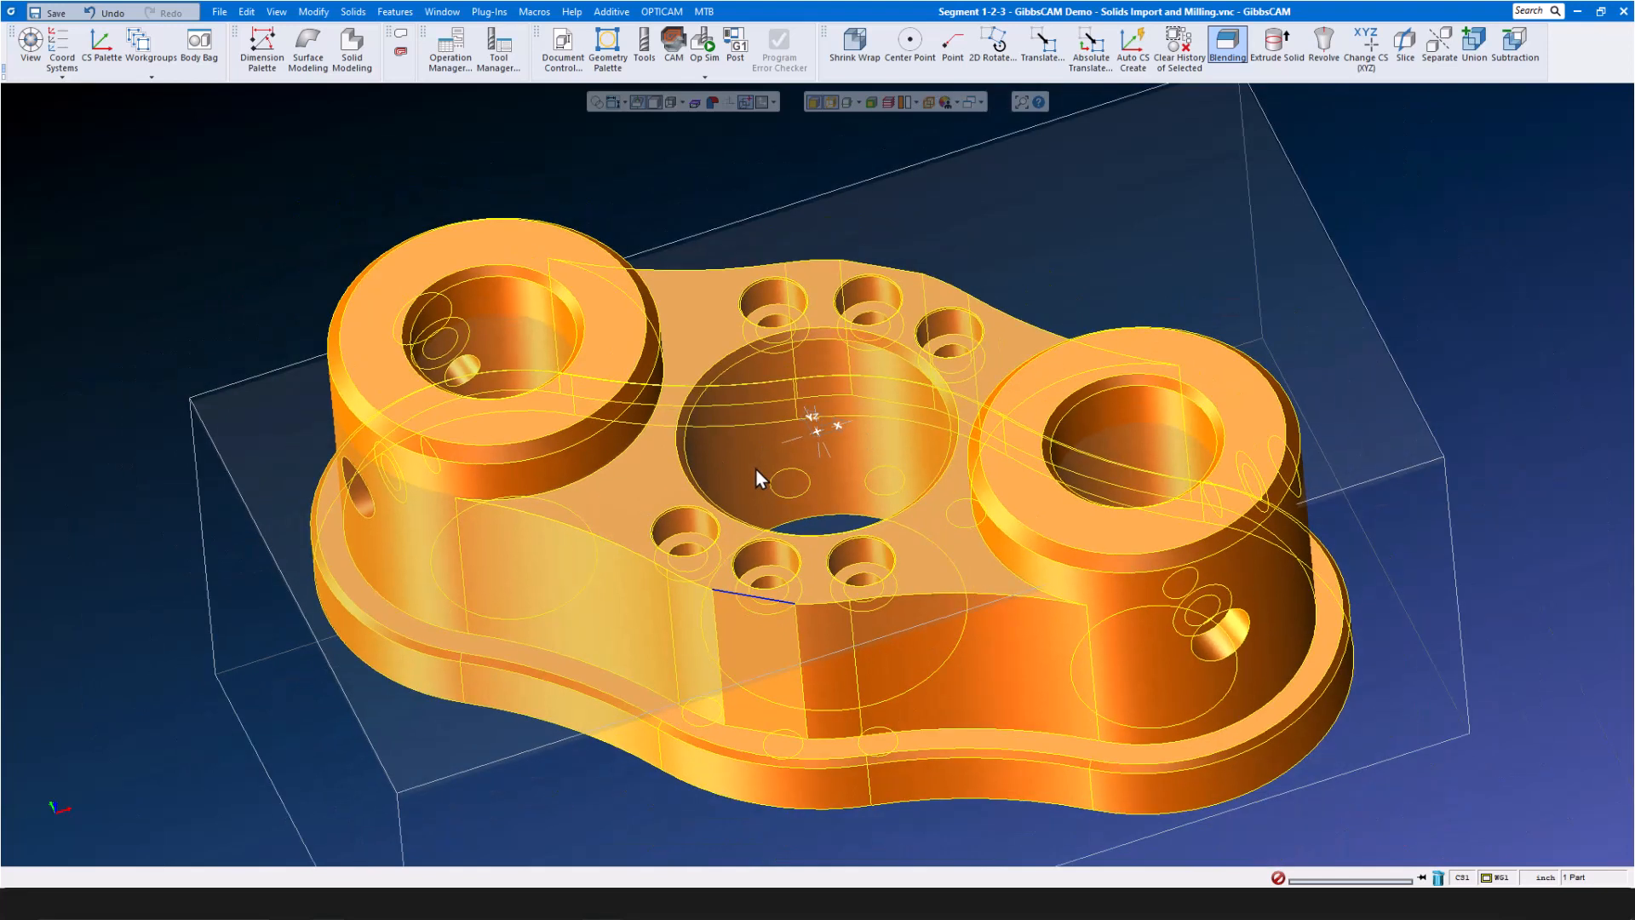
right_click(729, 591)
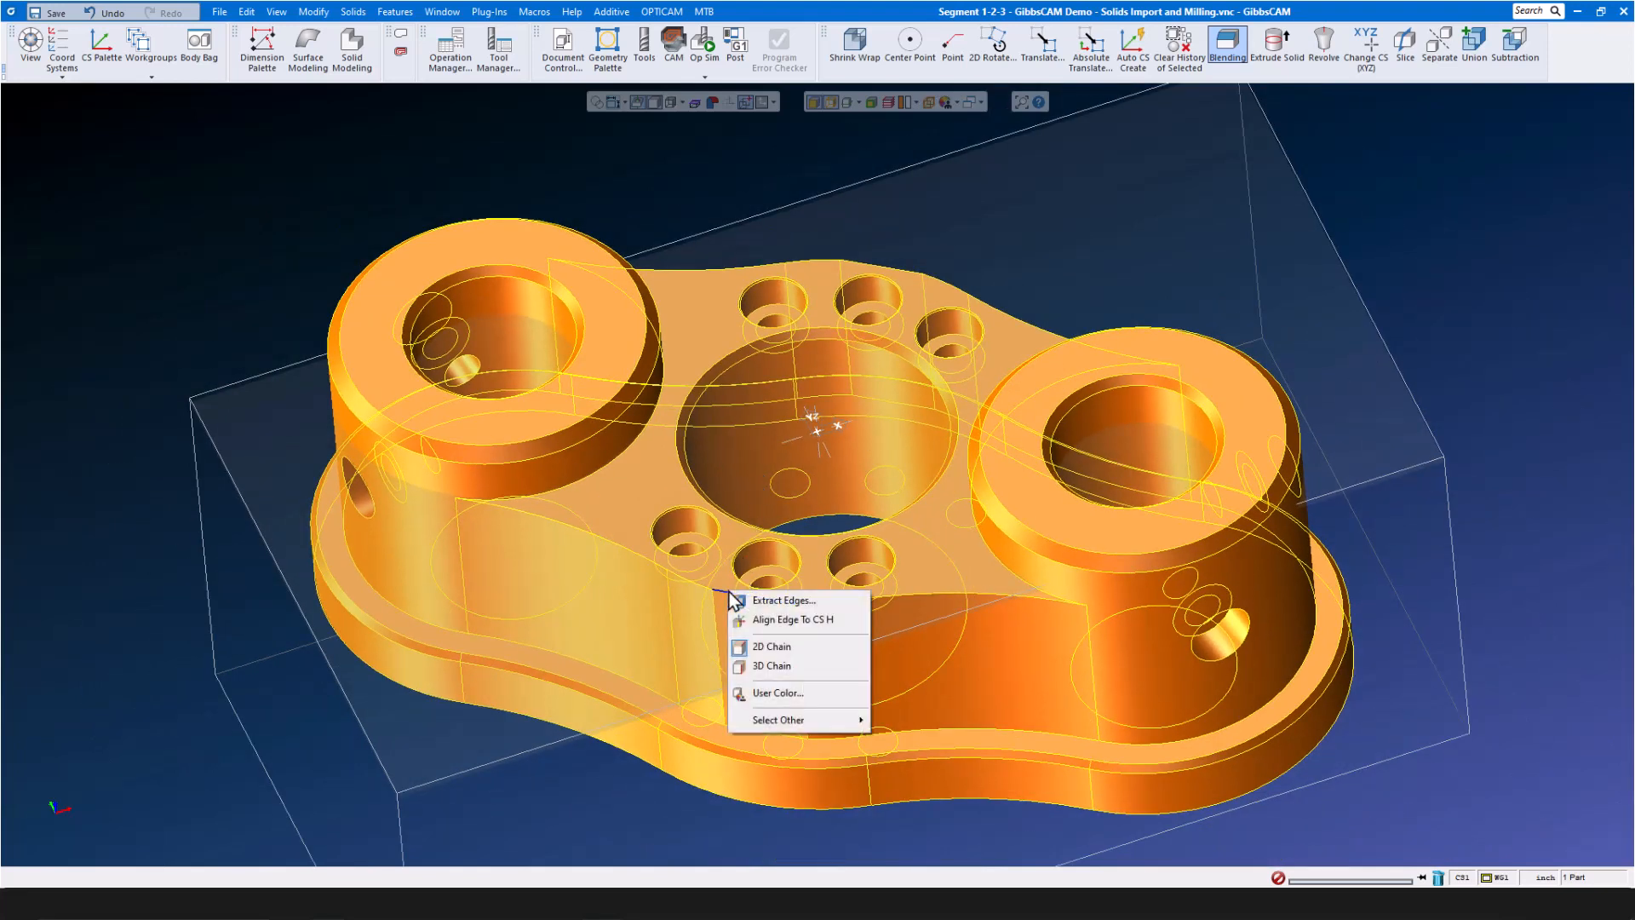
click(770, 617)
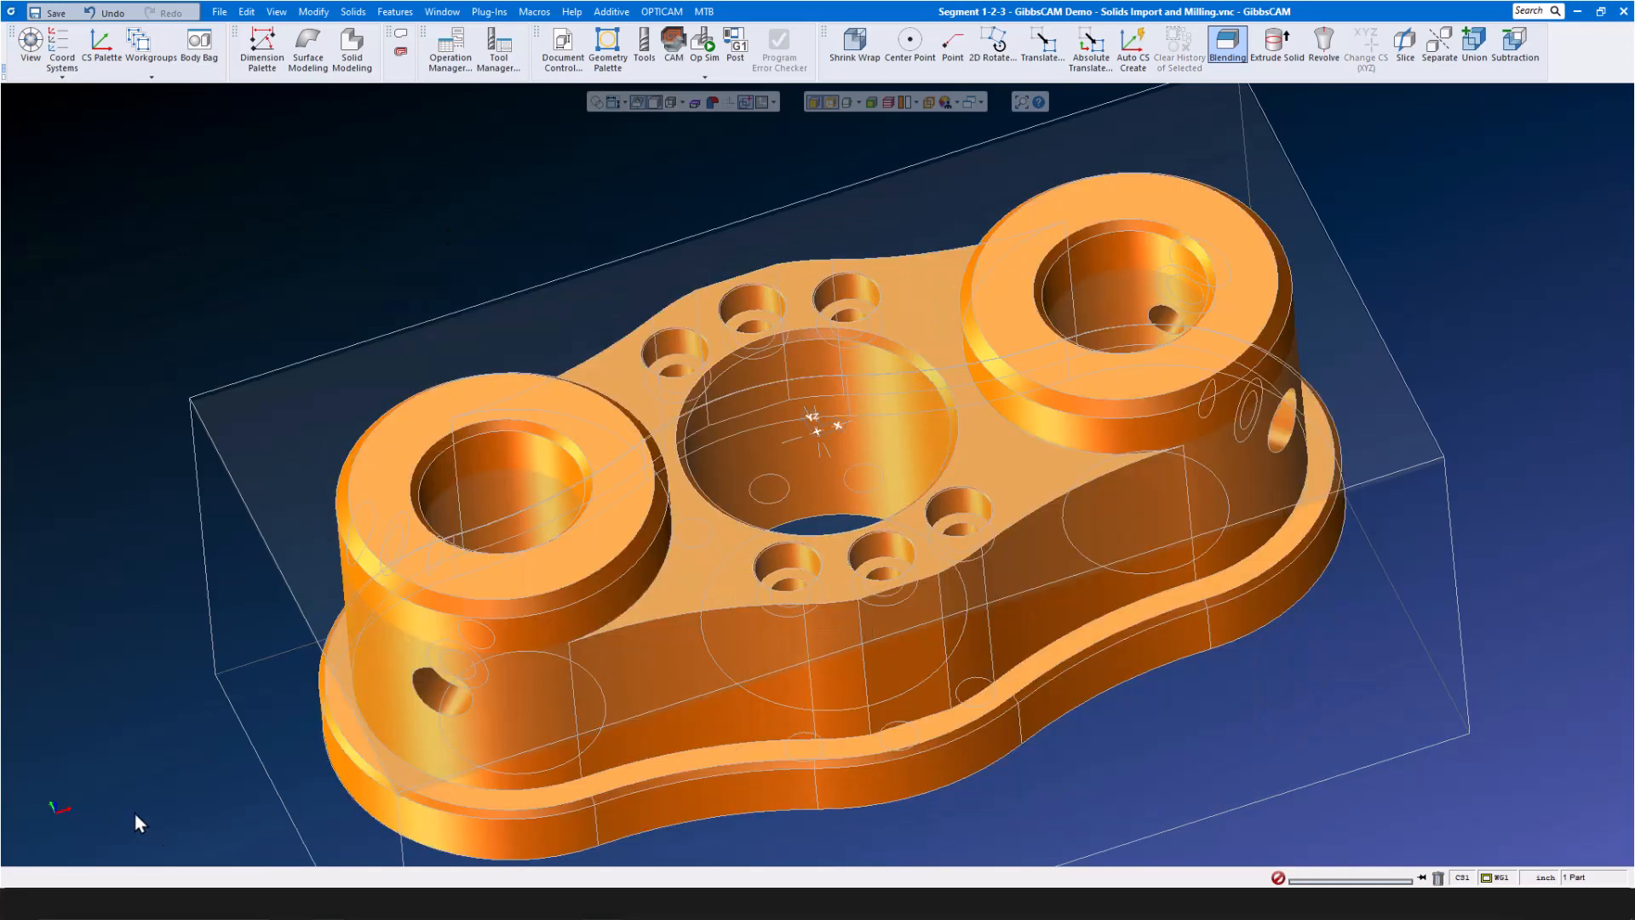
Check the part's alignment from above and from the side, and turn off face and edge selection
click(44, 776)
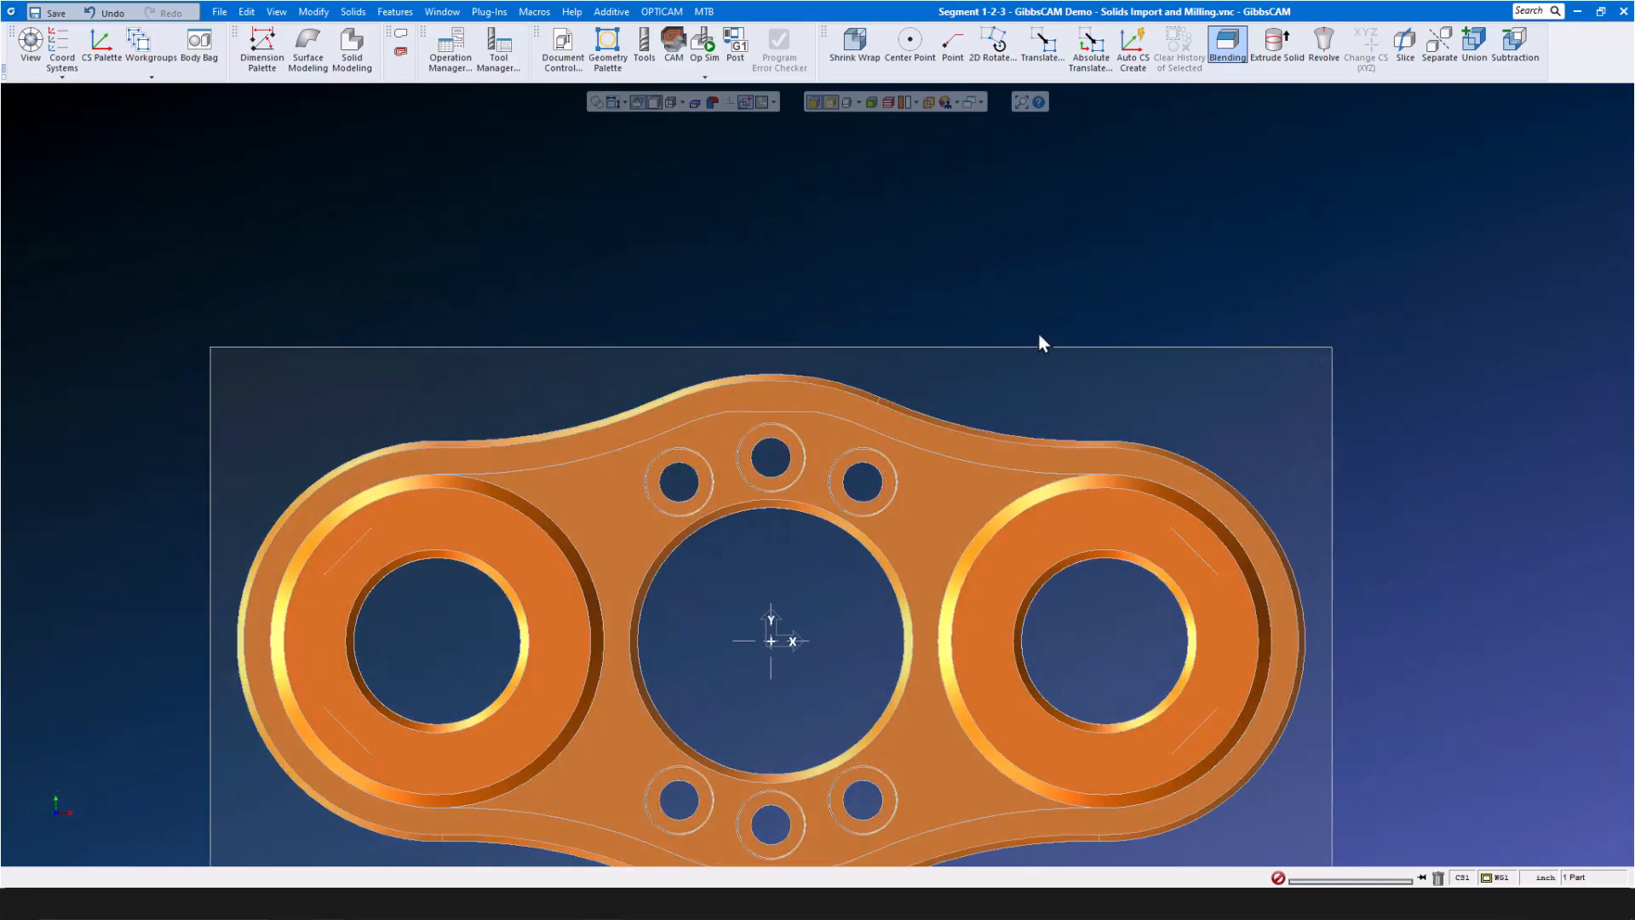
scroll(1087, 272, down, 2)
scroll(901, 559, up, 1)
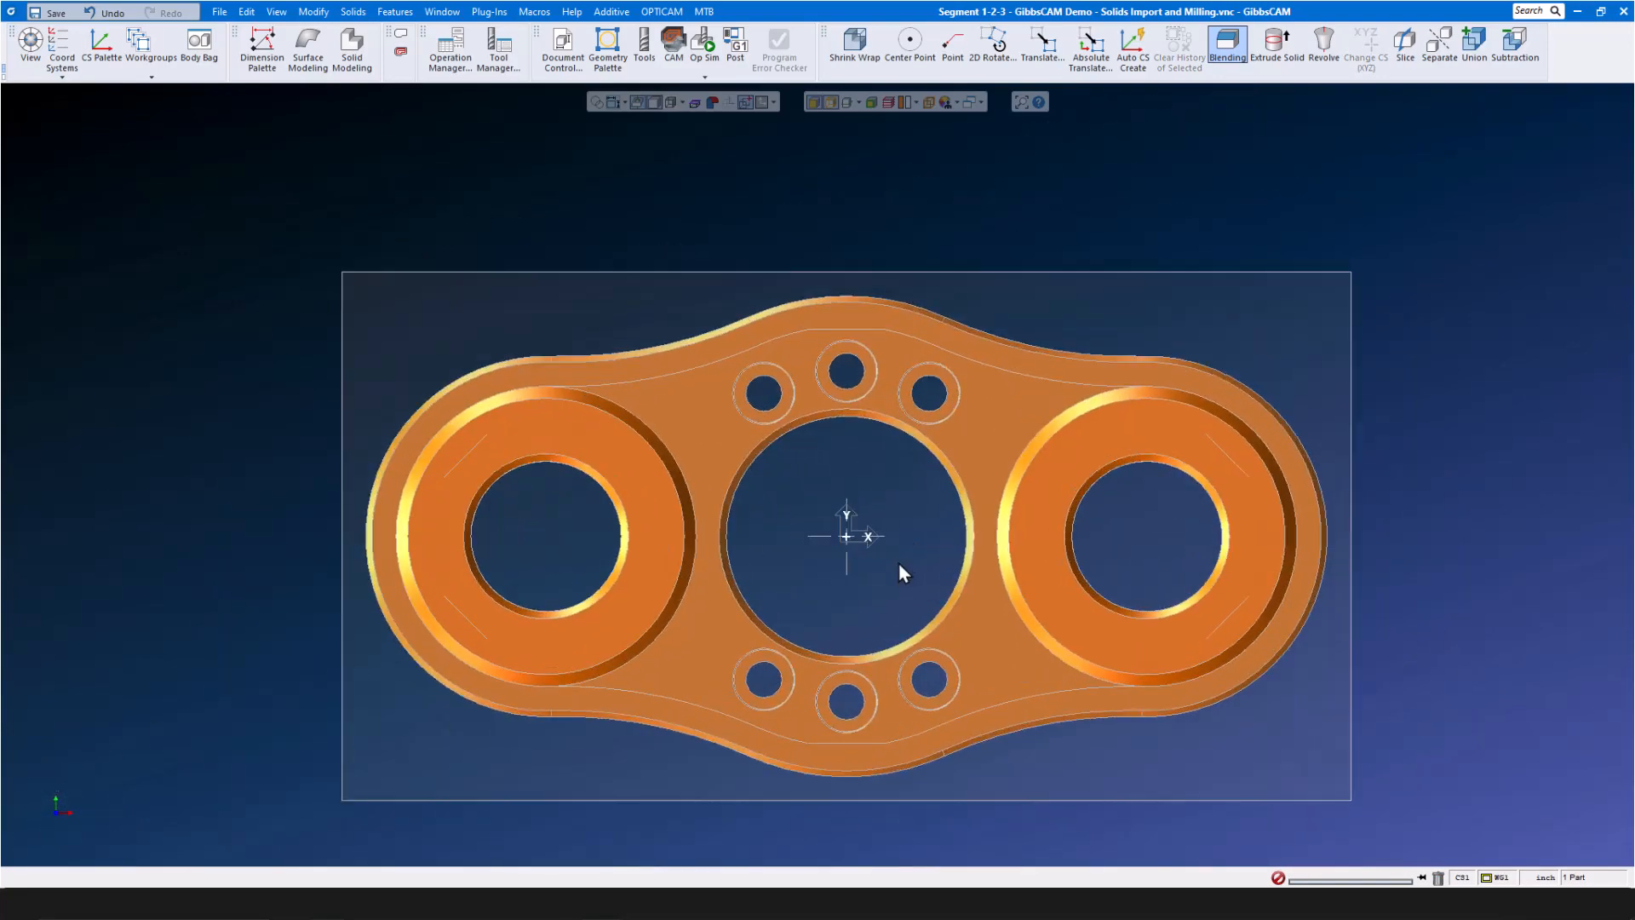
middle_drag(899, 564, 899, 564)
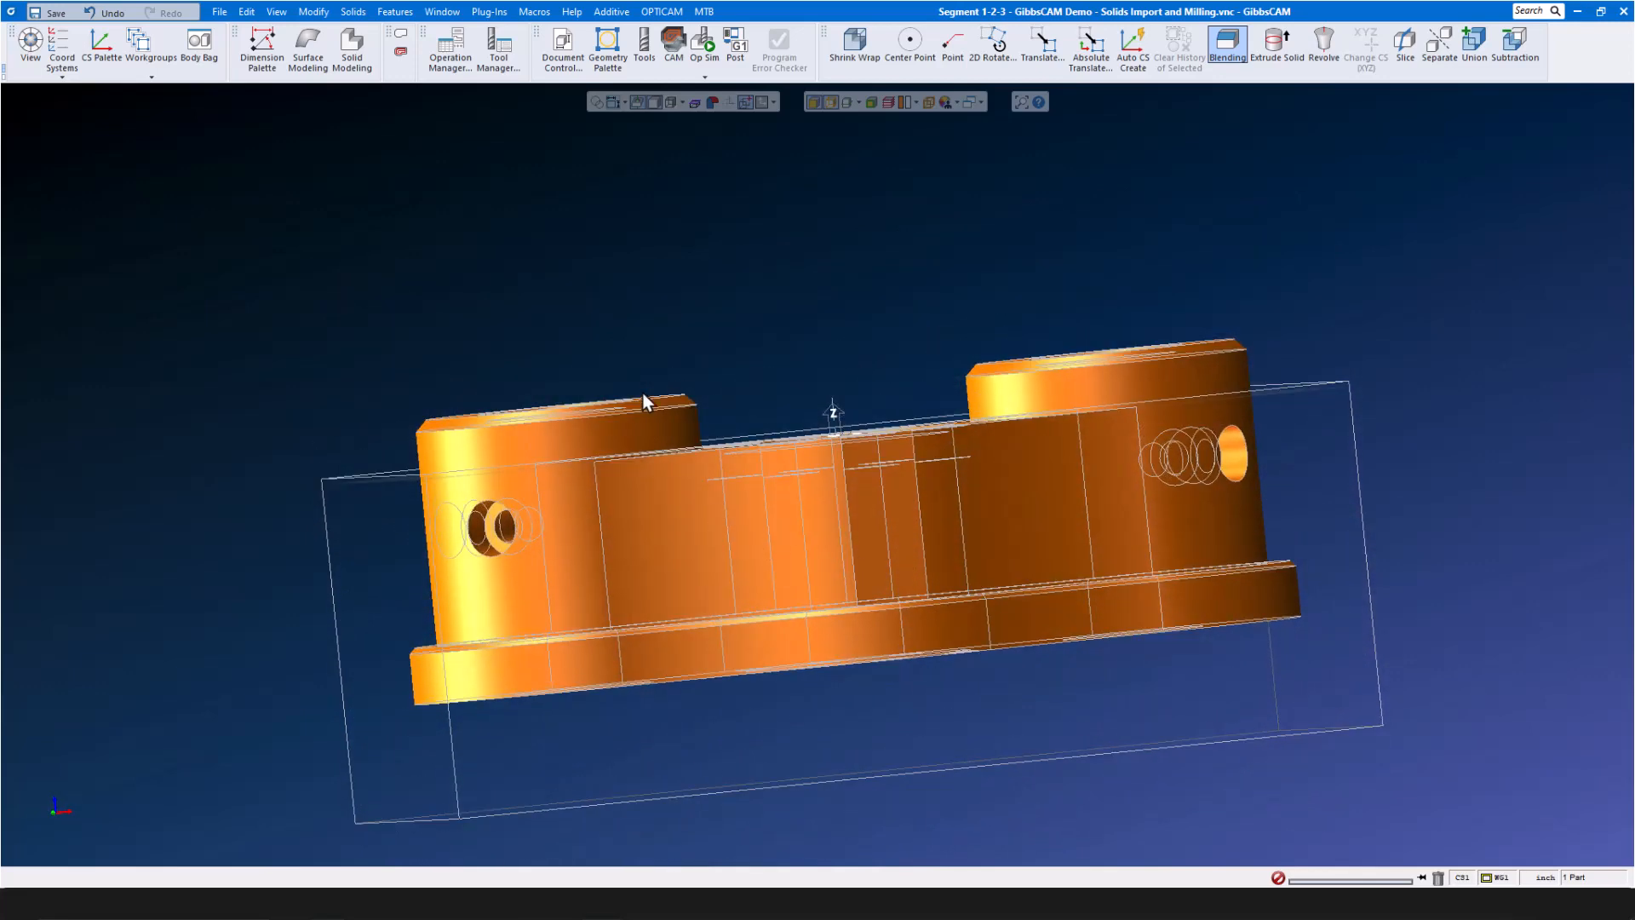
middle_drag(774, 444, 769, 531)
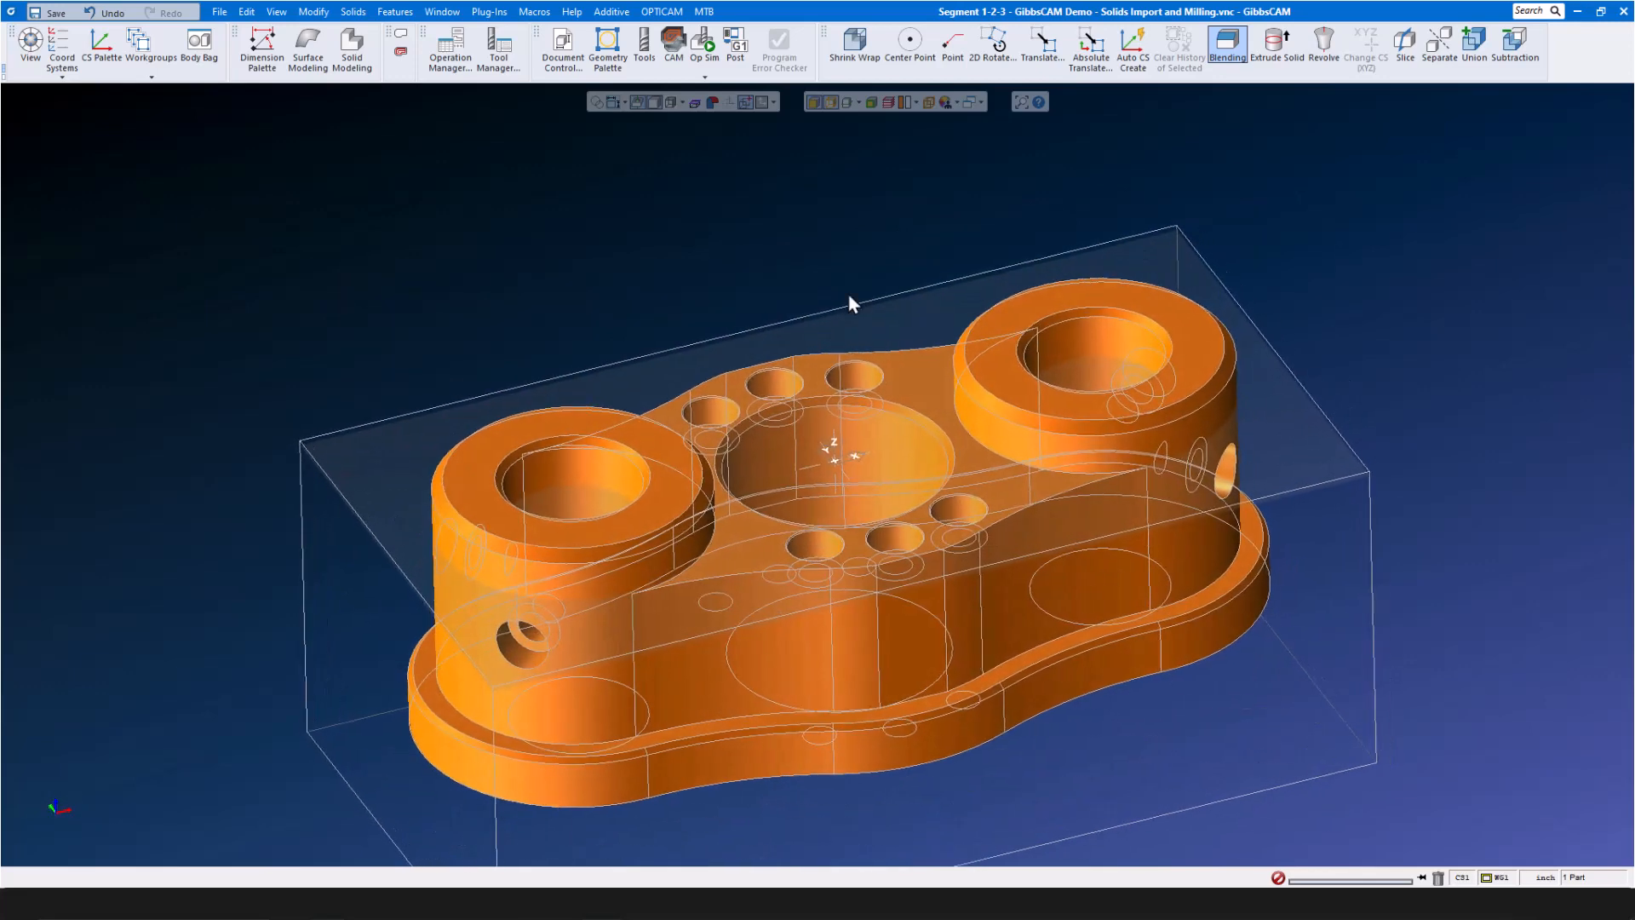
click(813, 103)
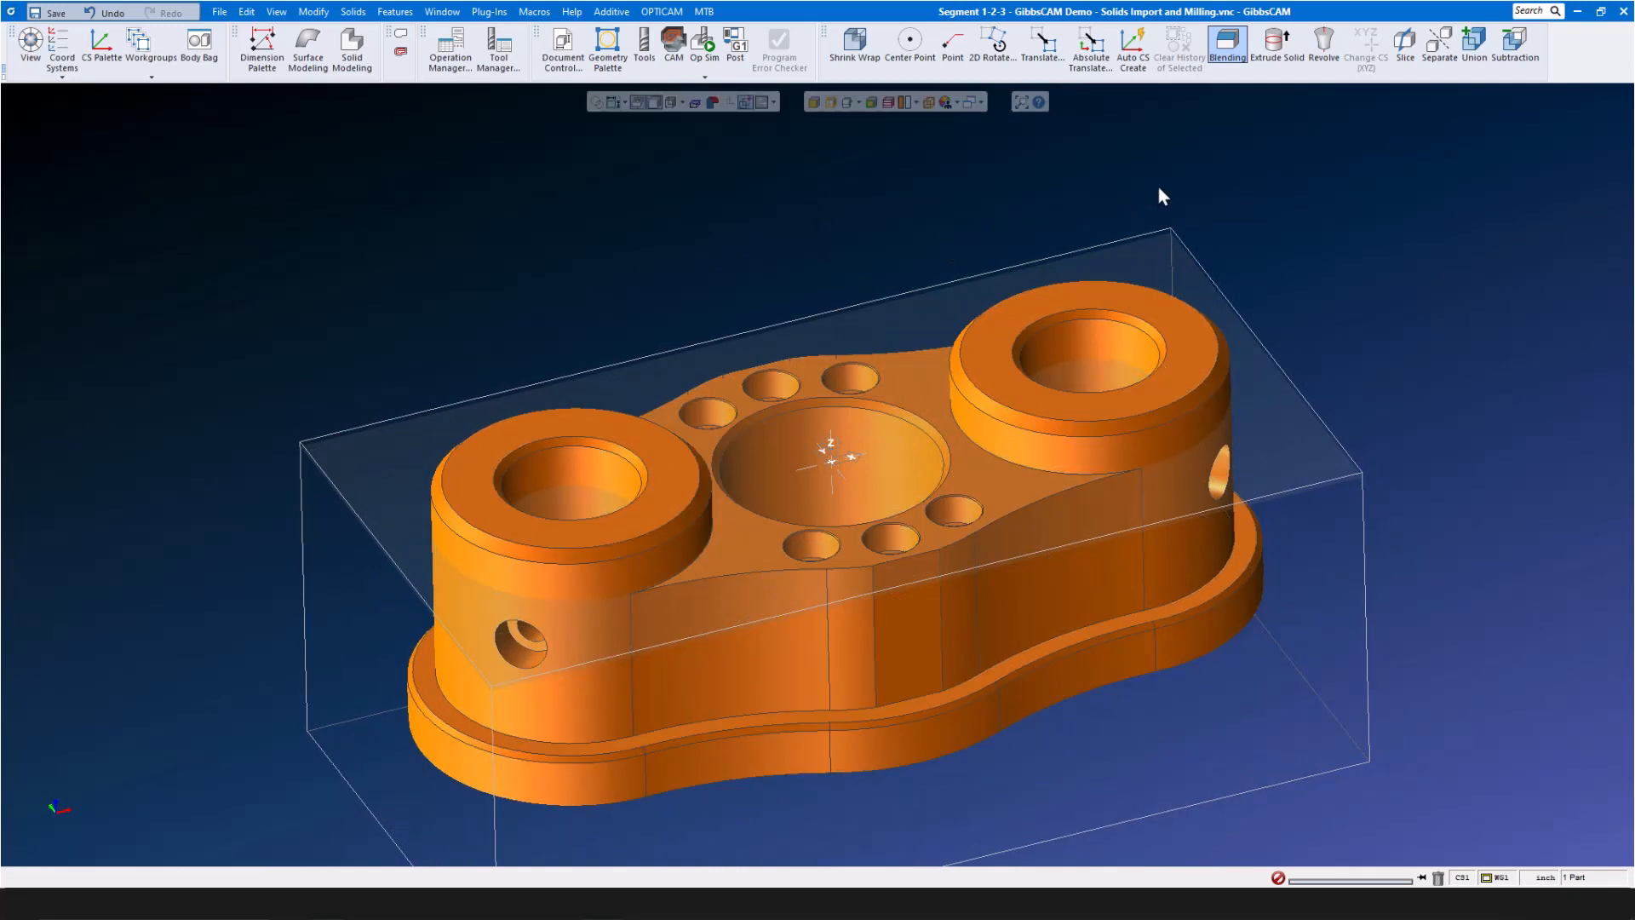
Translate the imported solid with Absolute Translate from Z 0.25 to Z 0, keeping X and Y at 0
click(1089, 57)
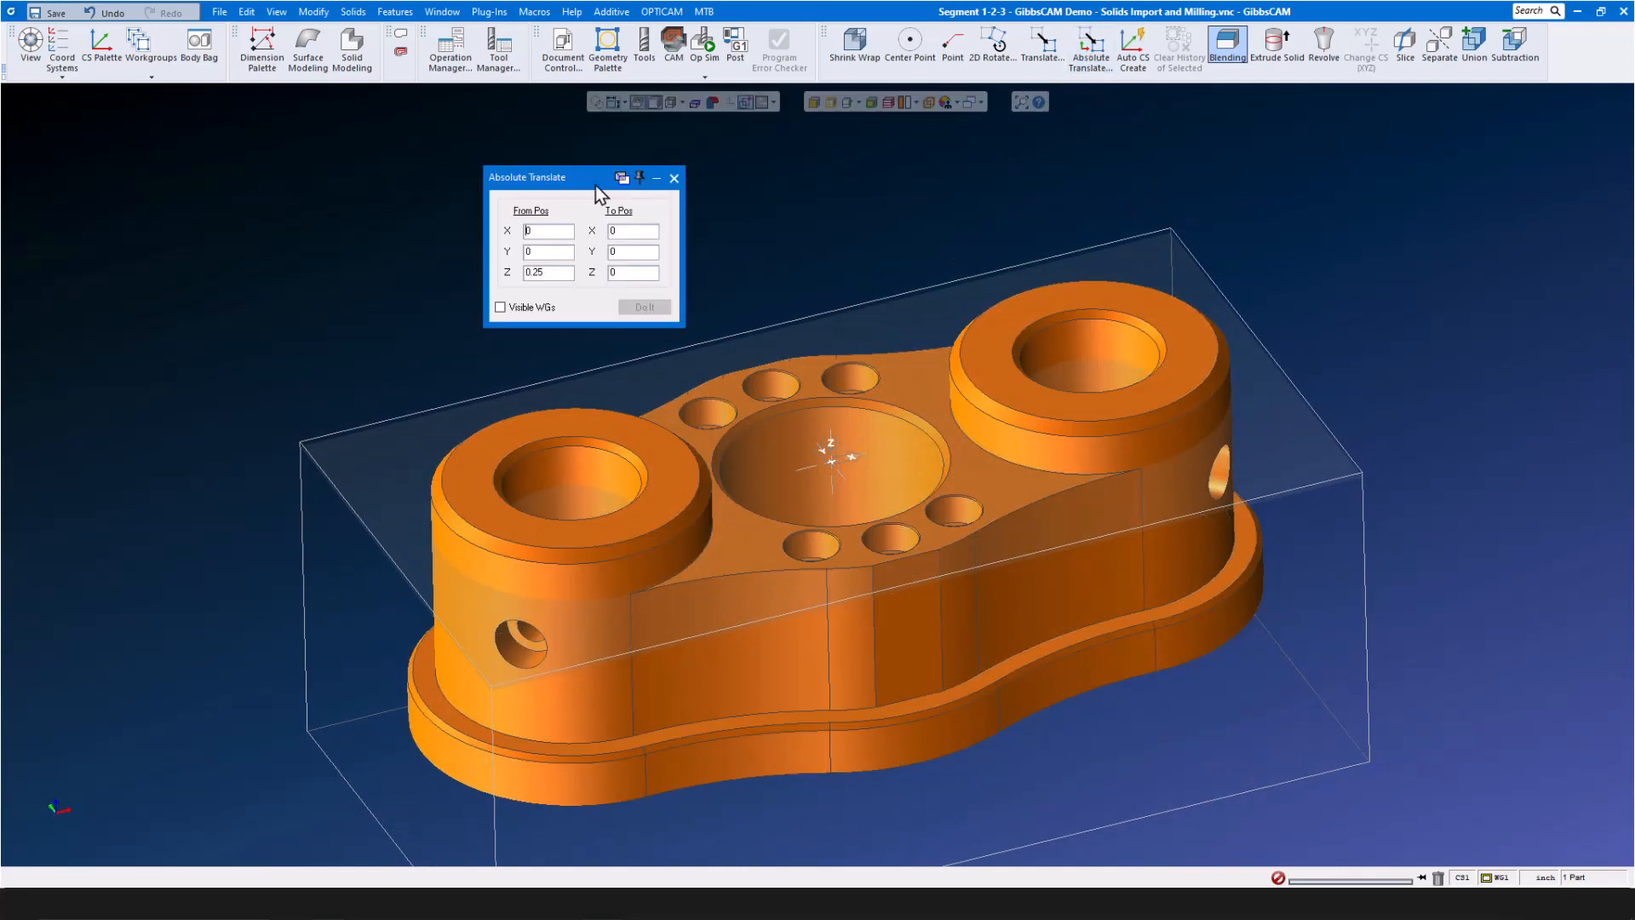
drag(576, 177, 596, 166)
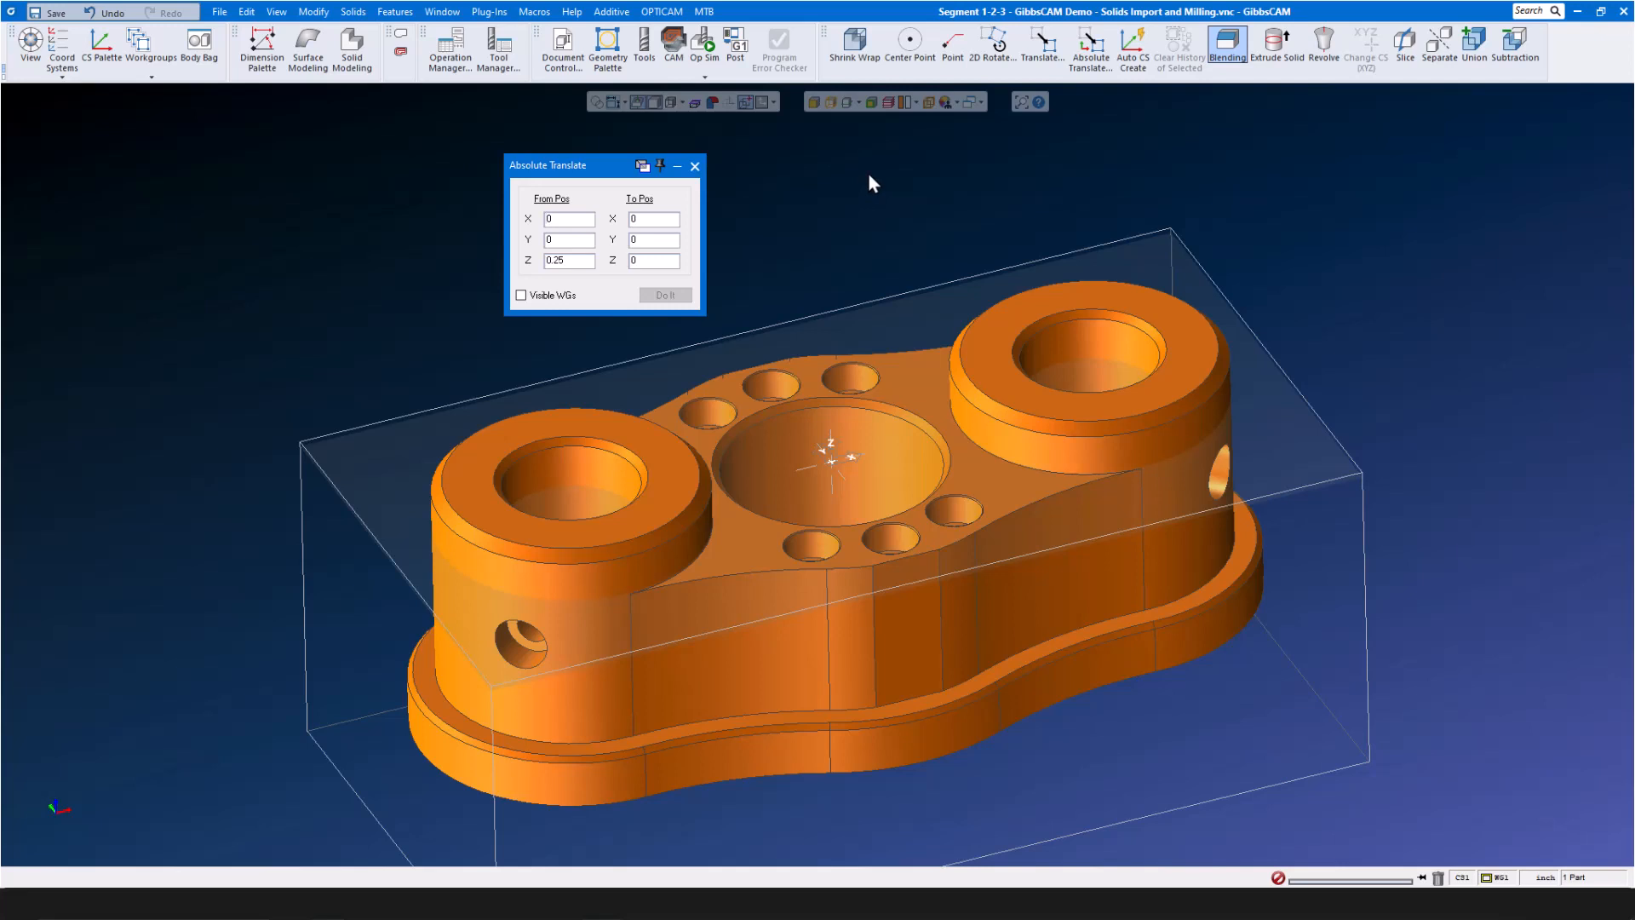
double_click(586, 258)
click(587, 262)
double_click(587, 261)
click(653, 260)
double_click(654, 261)
click(666, 467)
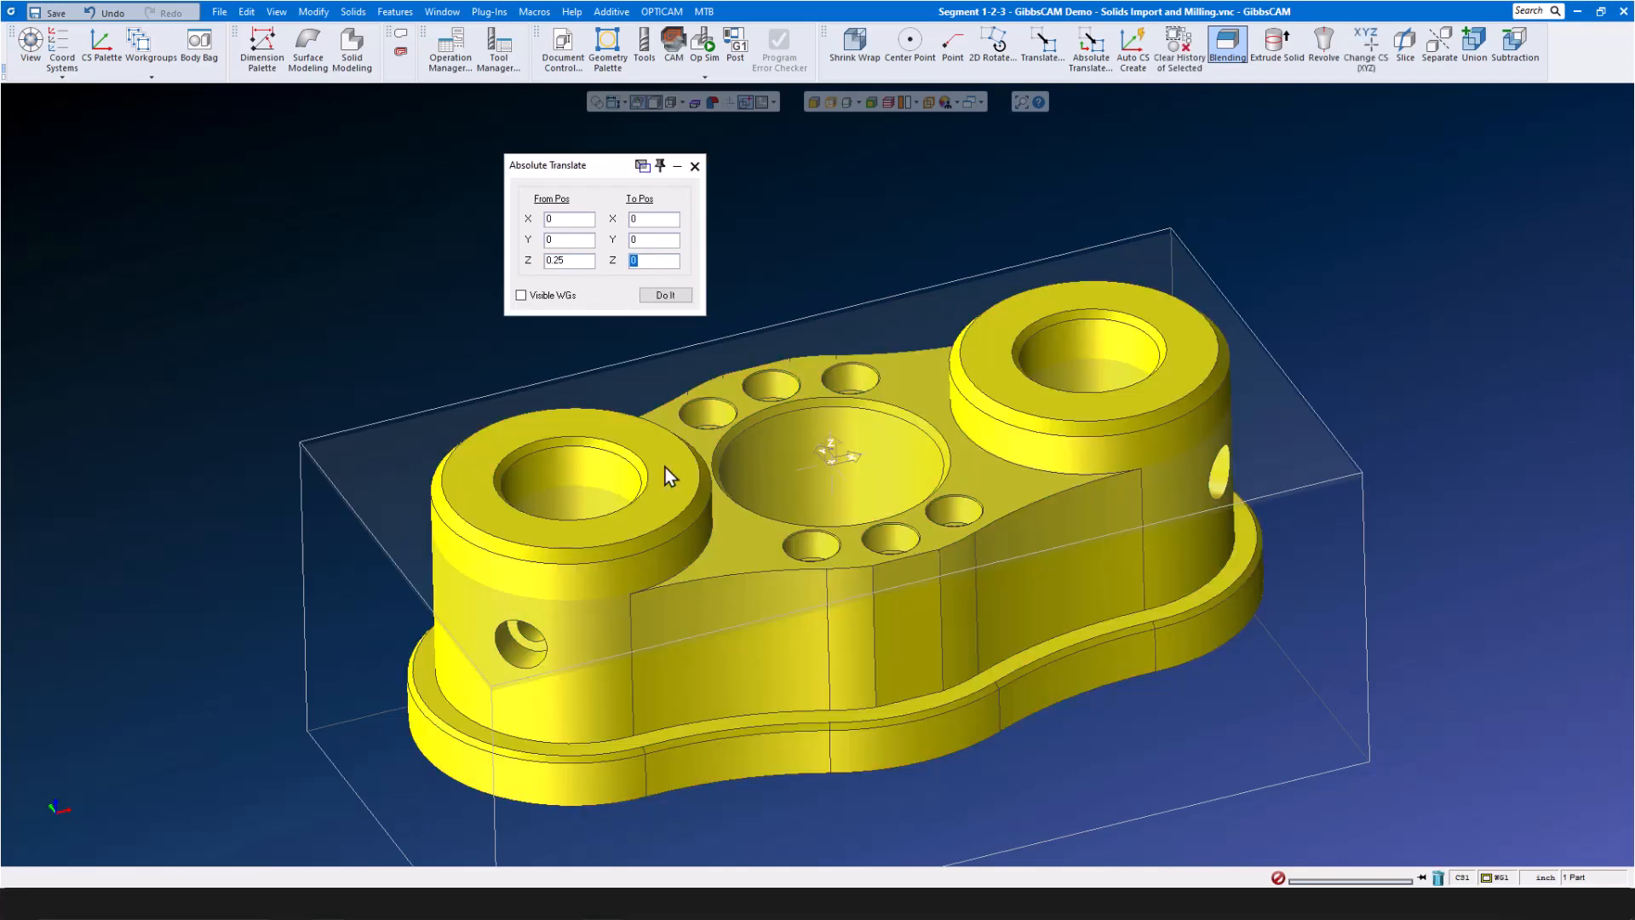
click(678, 295)
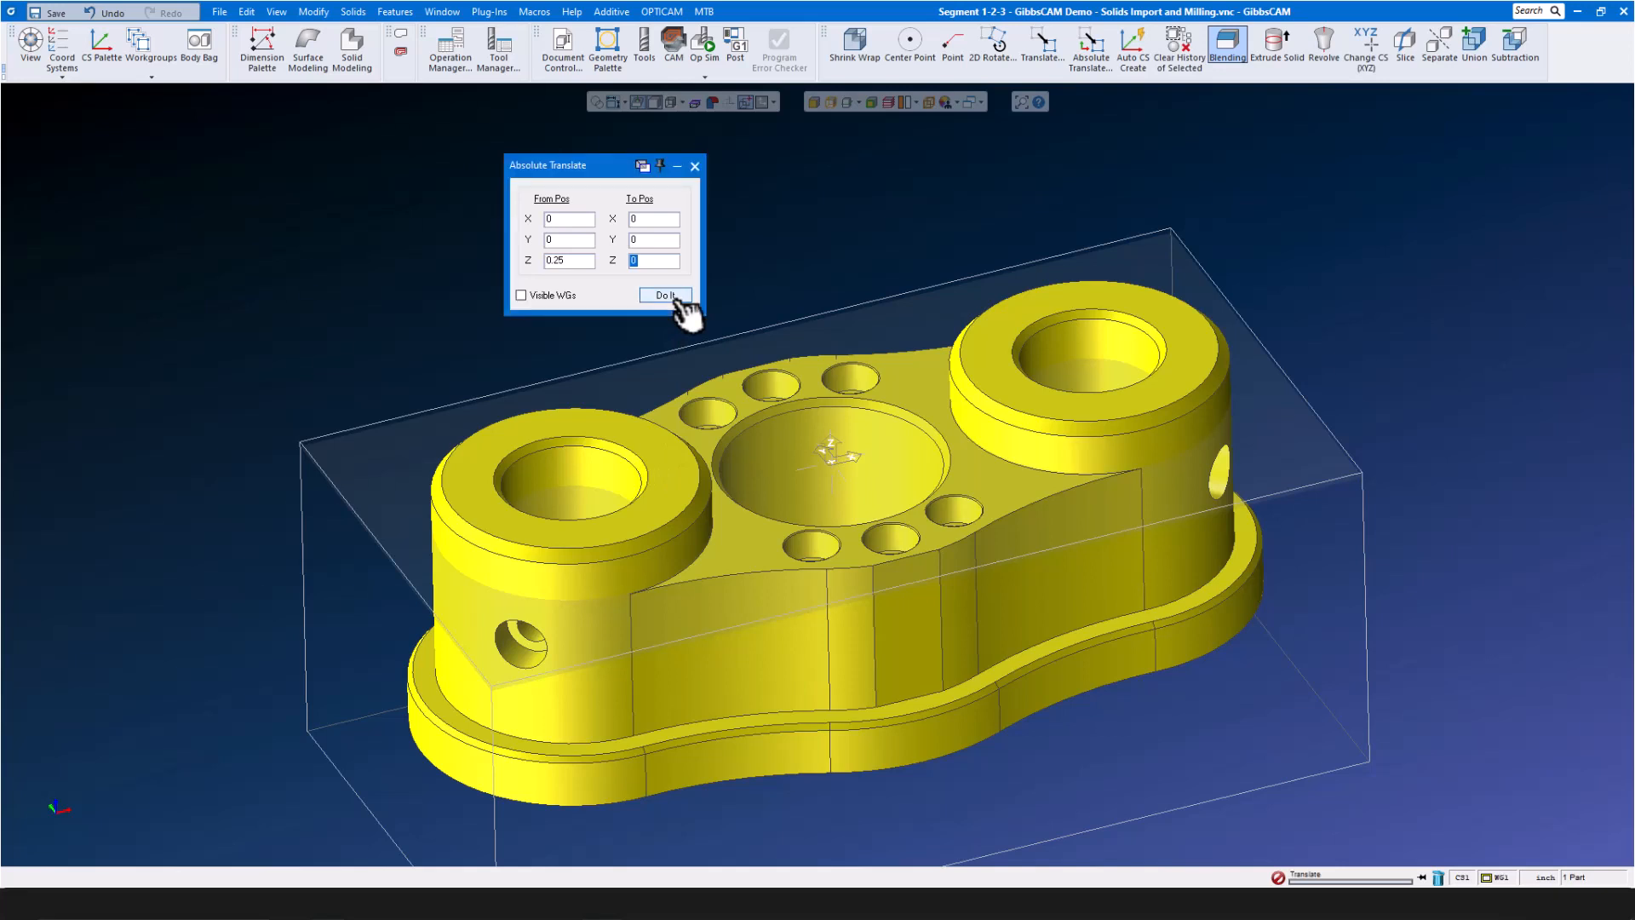
click(696, 166)
click(619, 249)
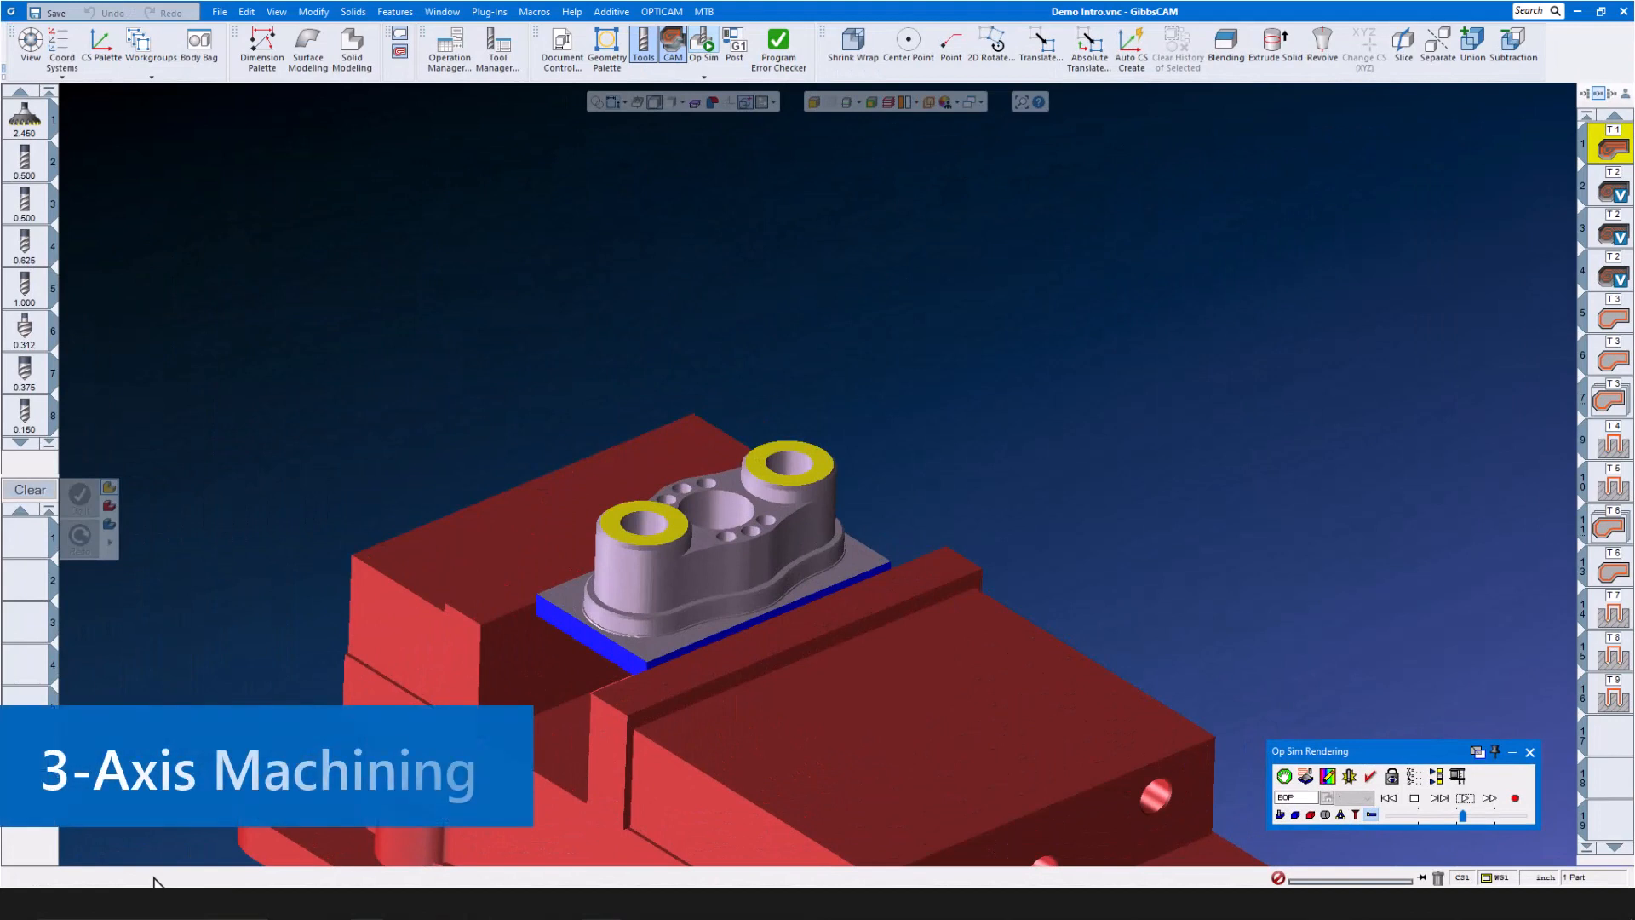
Open the recent Segment 1-2-3 part file, discarding the changes to Demo Intro.vnc
click(219, 11)
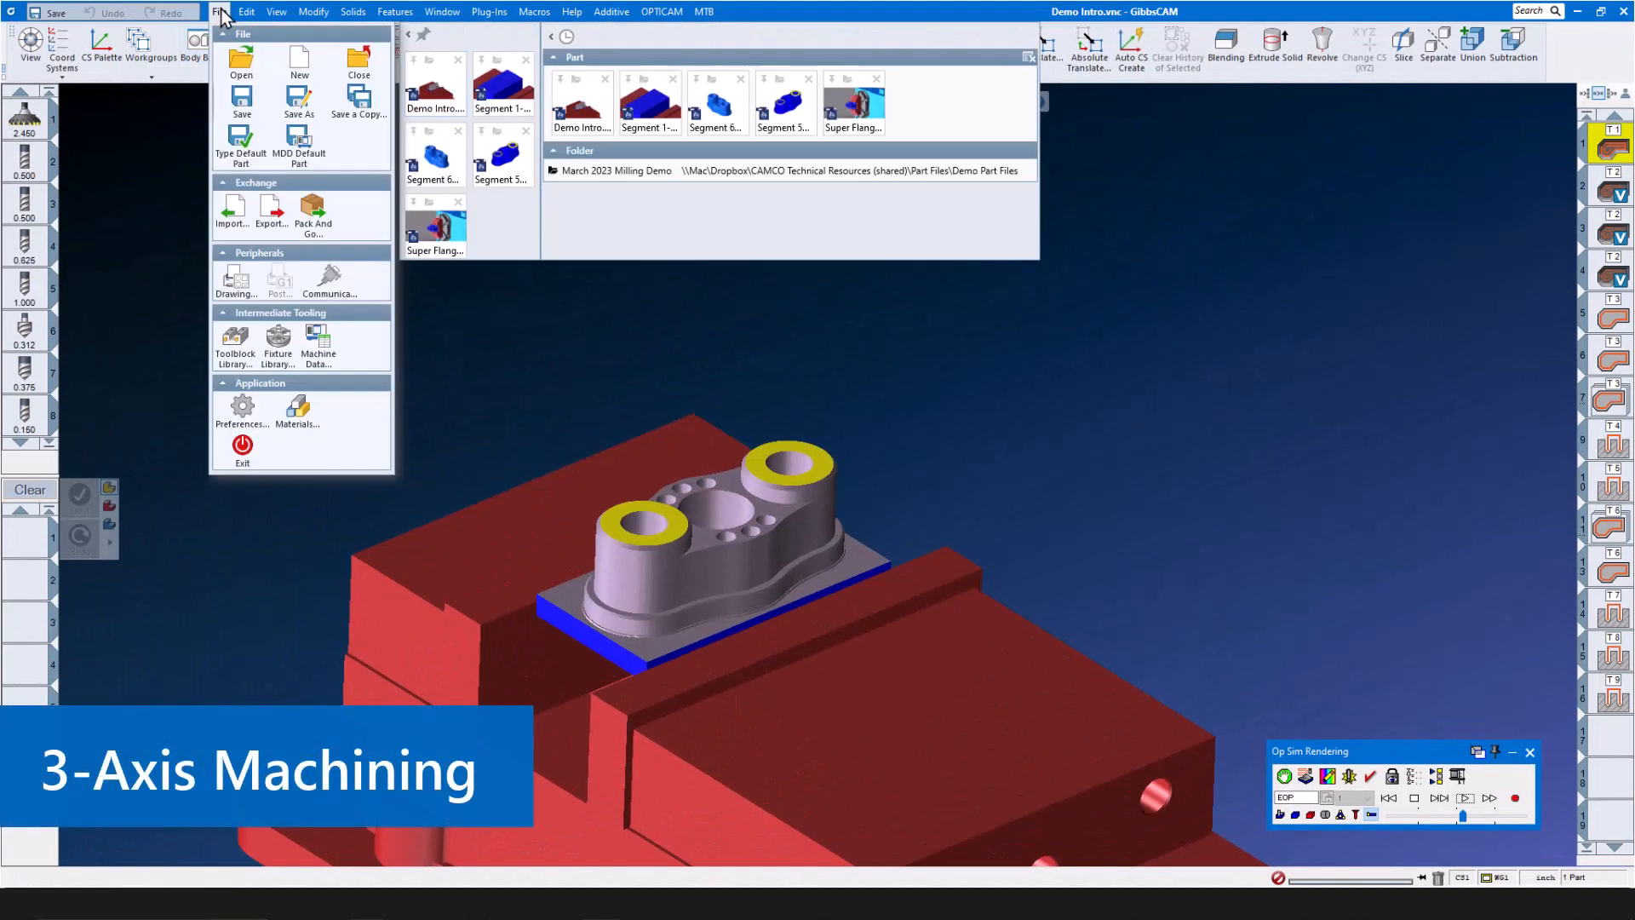
click(492, 94)
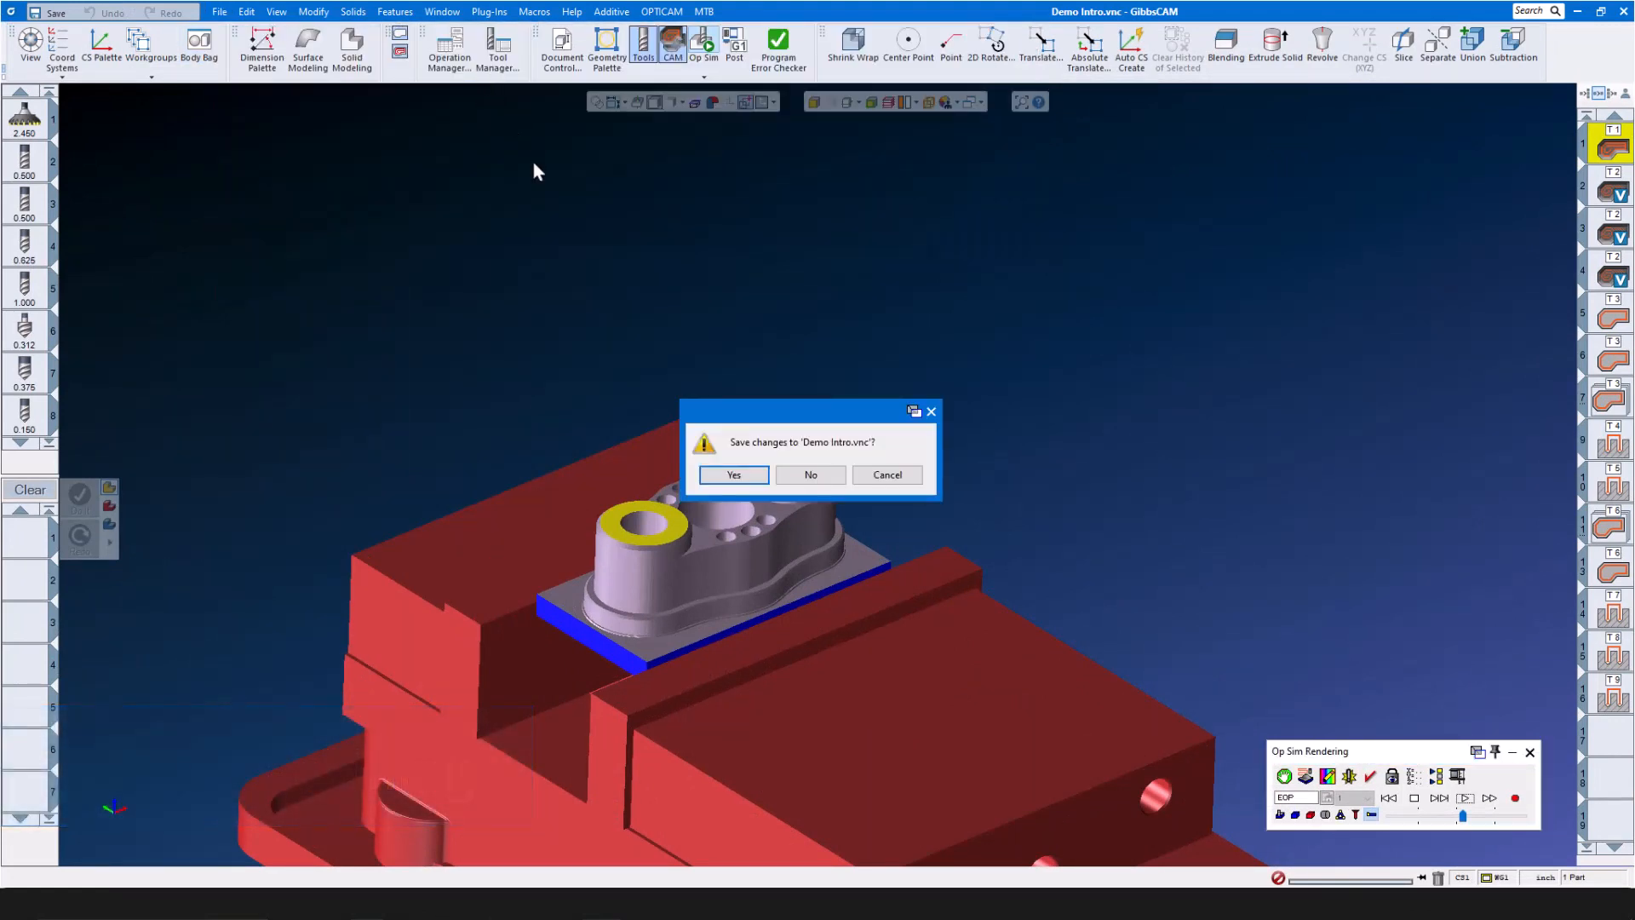
click(804, 473)
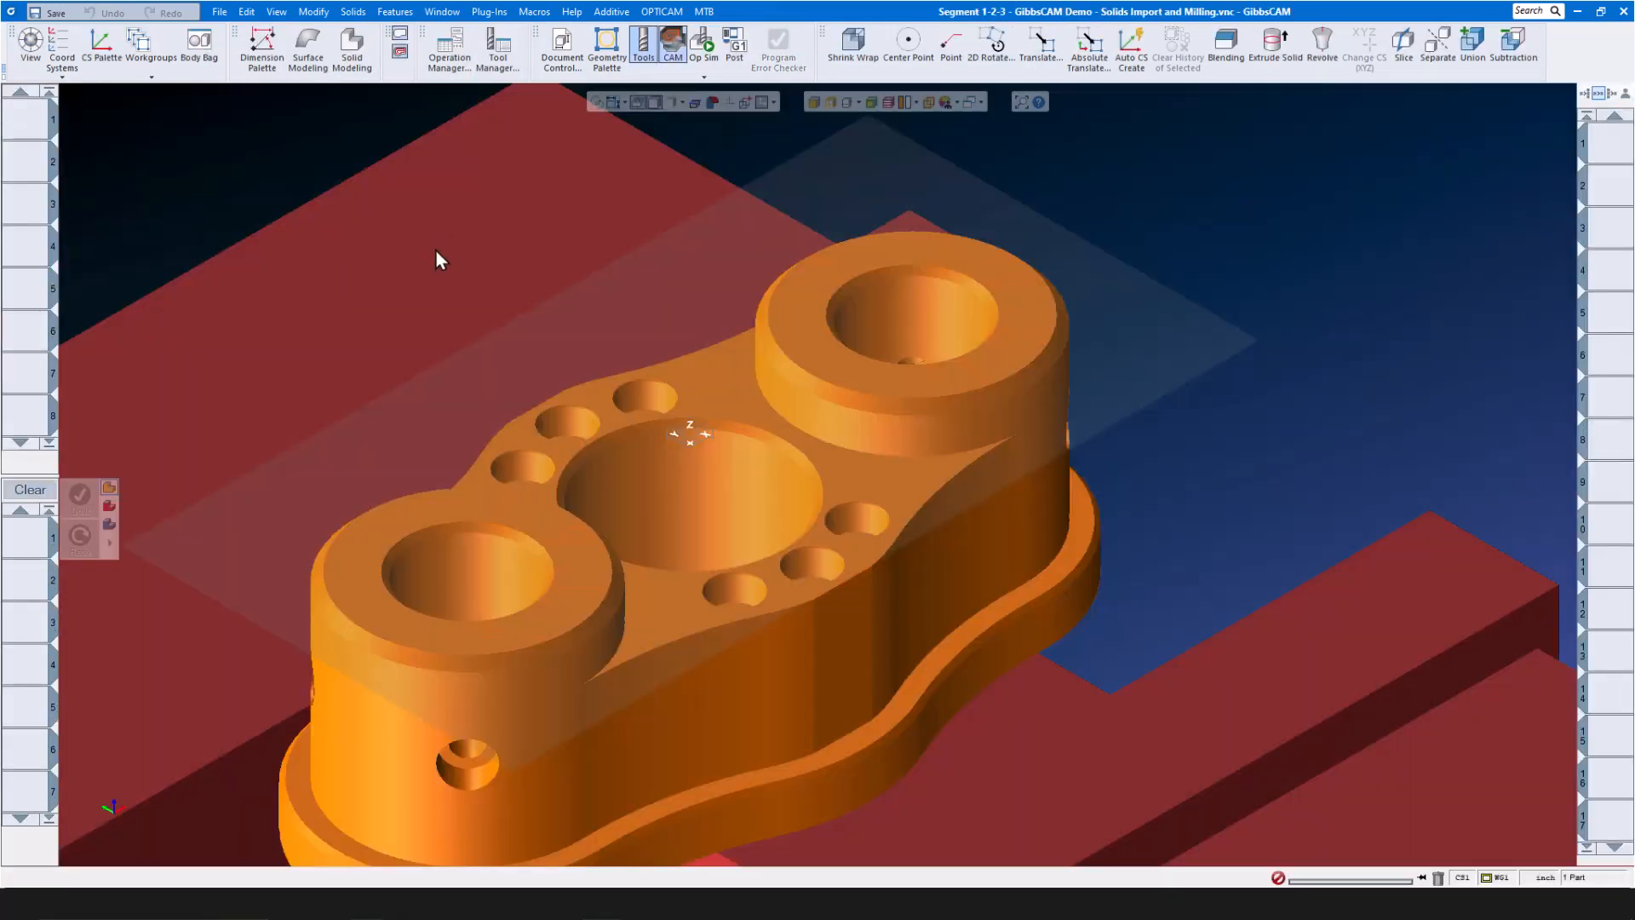
Define tool 1 as a face mill with 2 inch nose diameter, 0.0156 corner radius, 45-degree lead angle and 0.875 shank diameter
scroll(588, 290, down, 5)
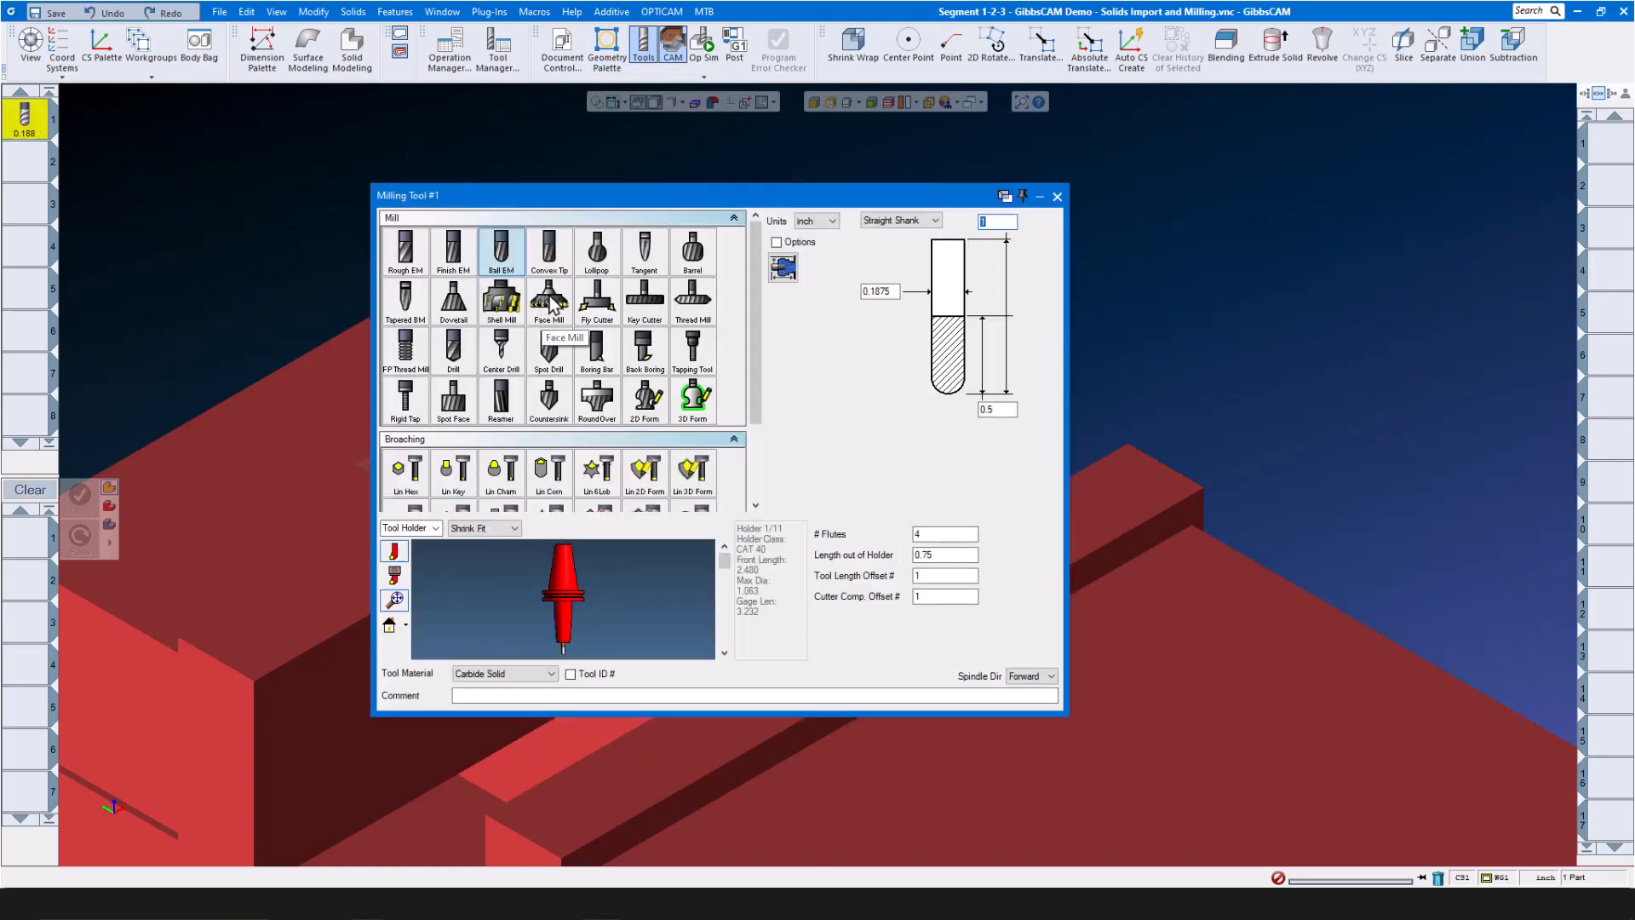
click(547, 306)
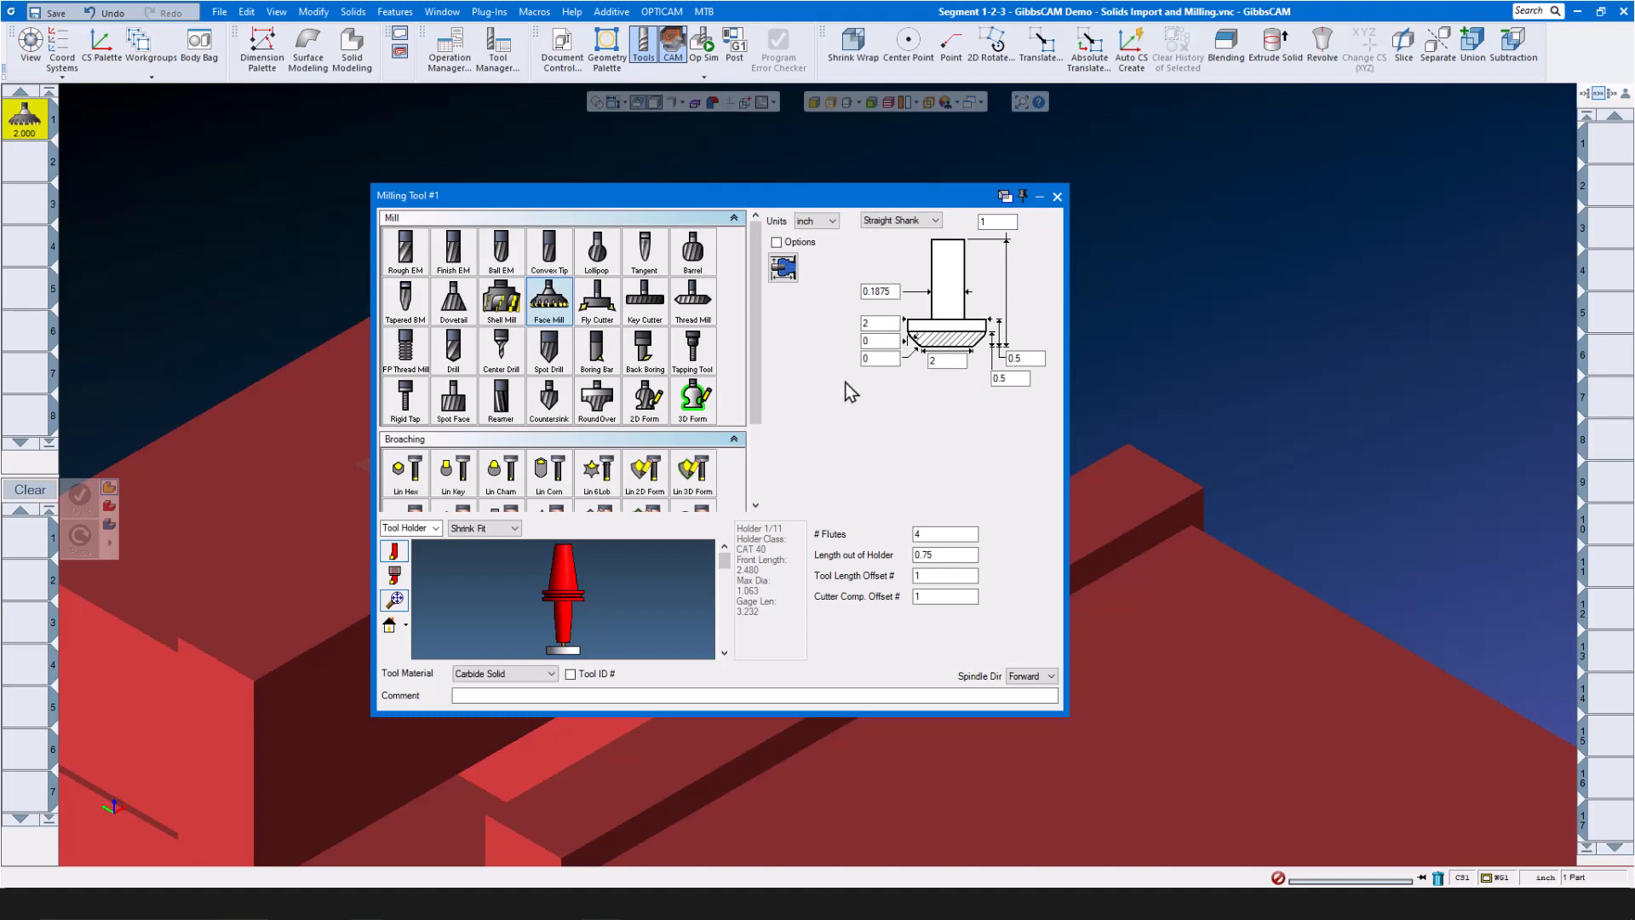
click(947, 360)
key(BackSpace)
click(890, 341)
text(45)
click(893, 292)
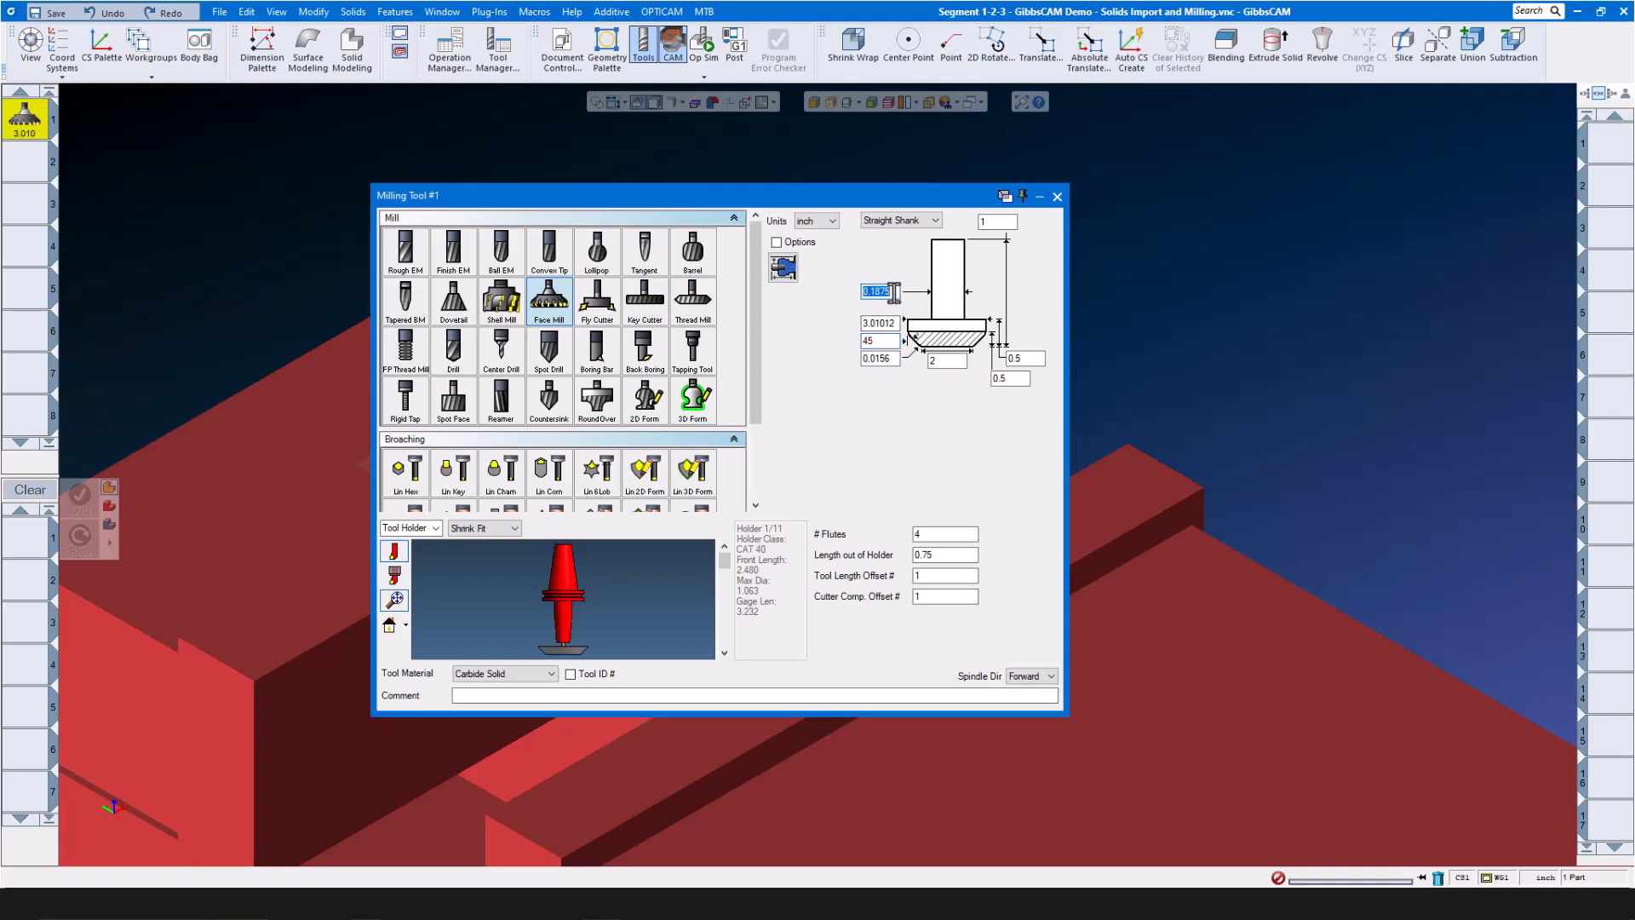
text(.875)
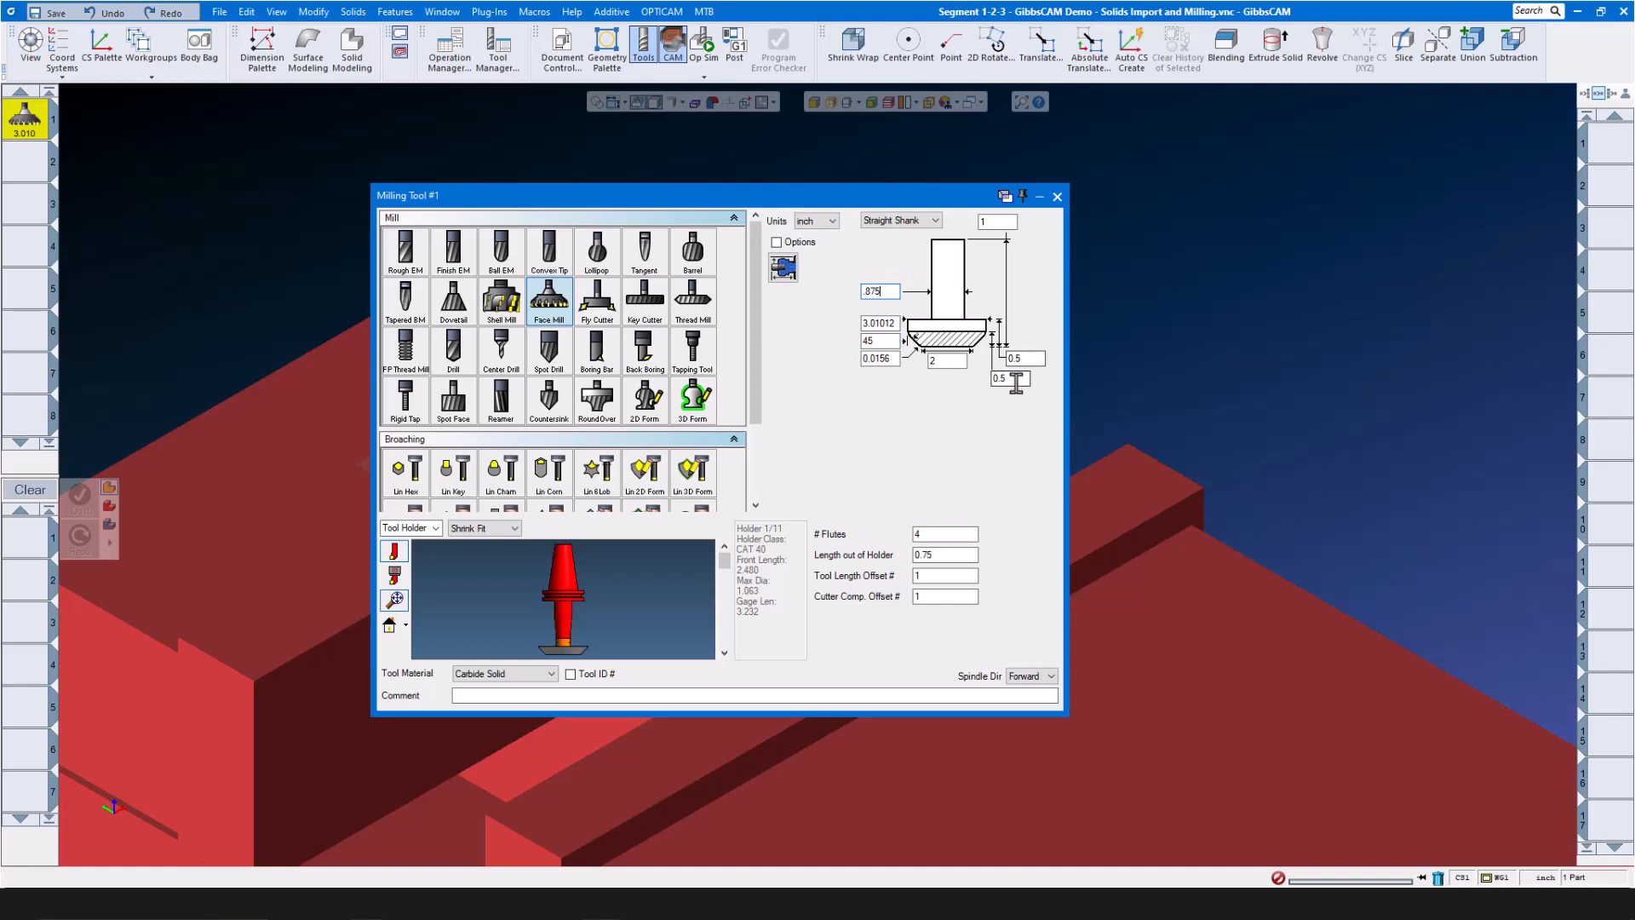
Give the face mill 0.22 flute length, 0.625 cutter body height, 5 flutes and 0.625 length out of holder
click(1014, 379)
text(.22)
click(1037, 359)
text(.625)
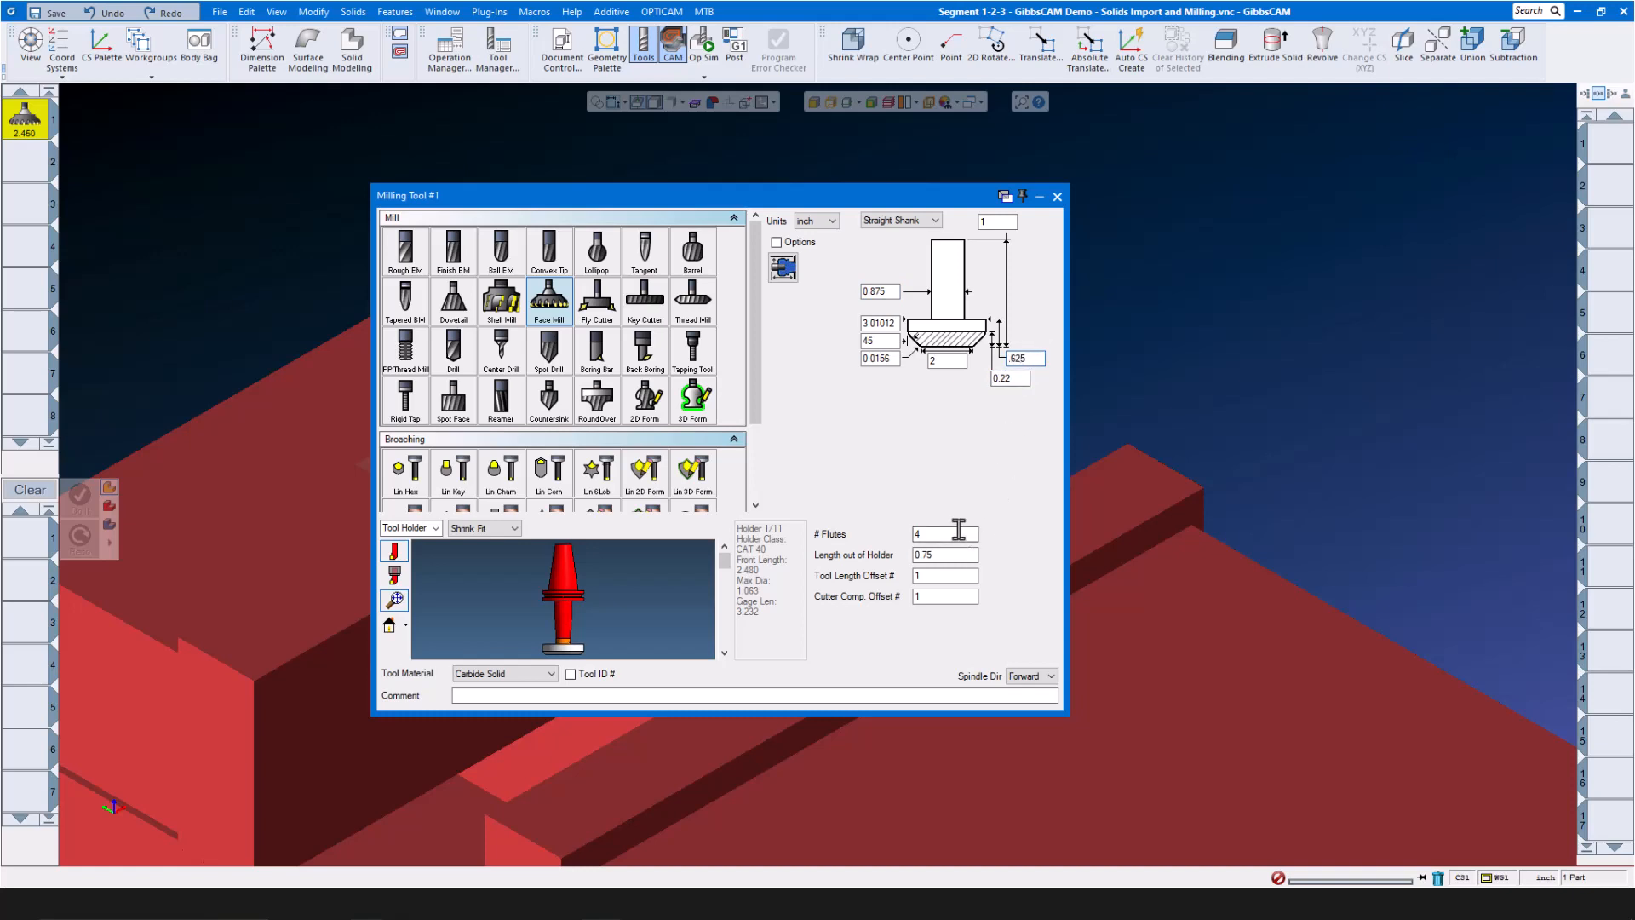
text(5)
double_click(955, 556)
text(.625)
Assign the face mill a Mill-type holder and Carbide Insert, Coated as tool material, and finish the tool definition
click(515, 528)
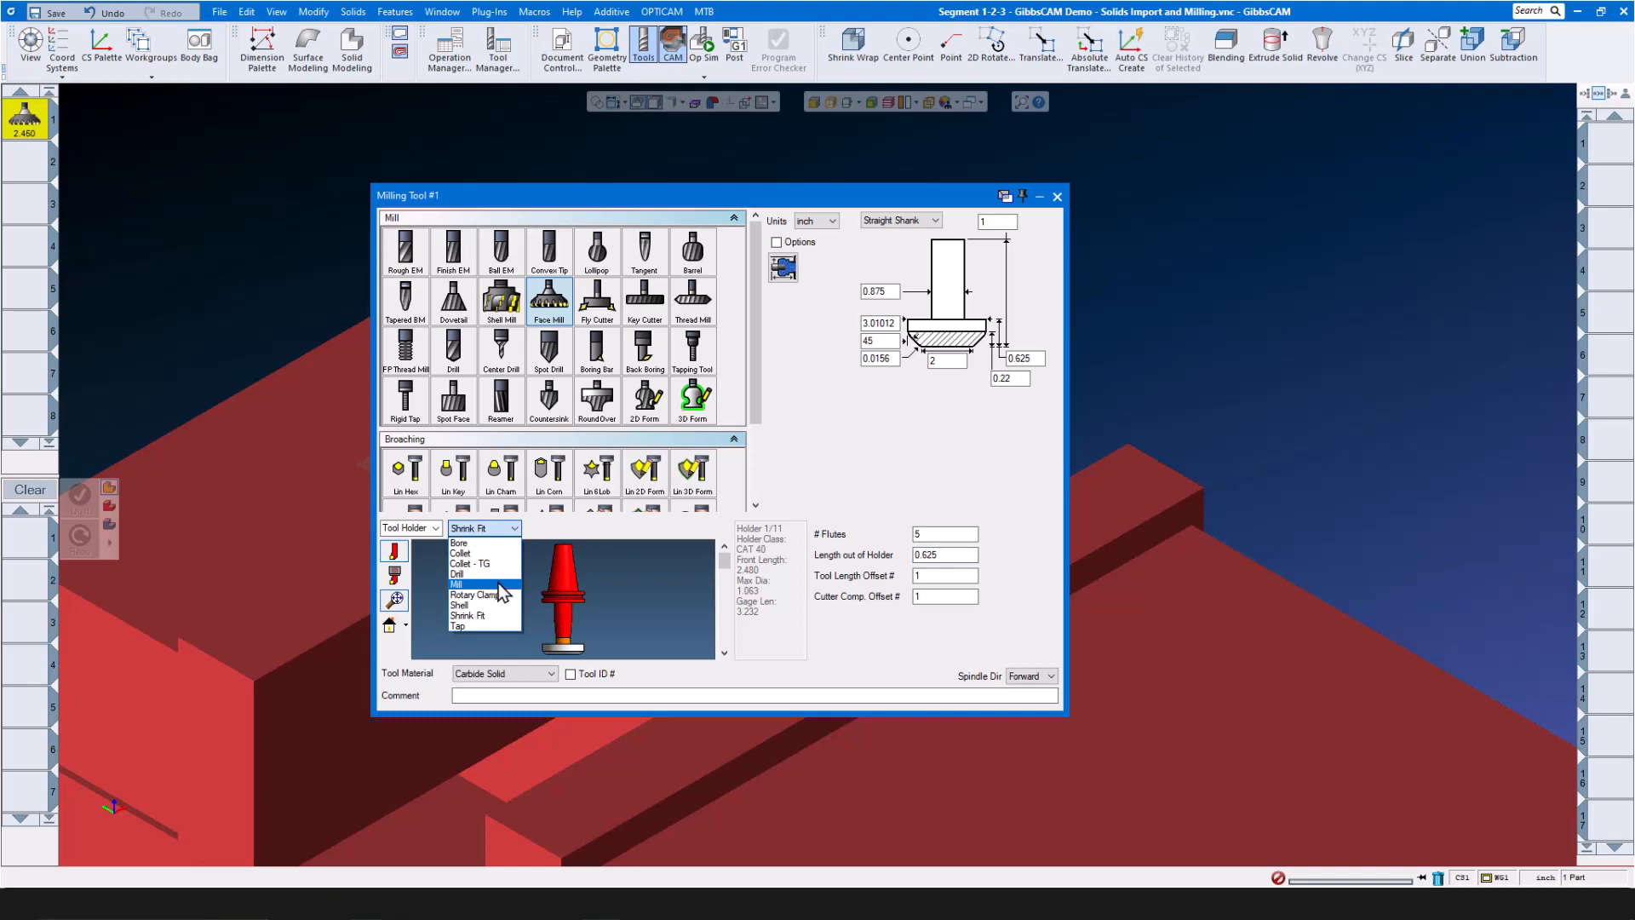
click(498, 584)
click(550, 674)
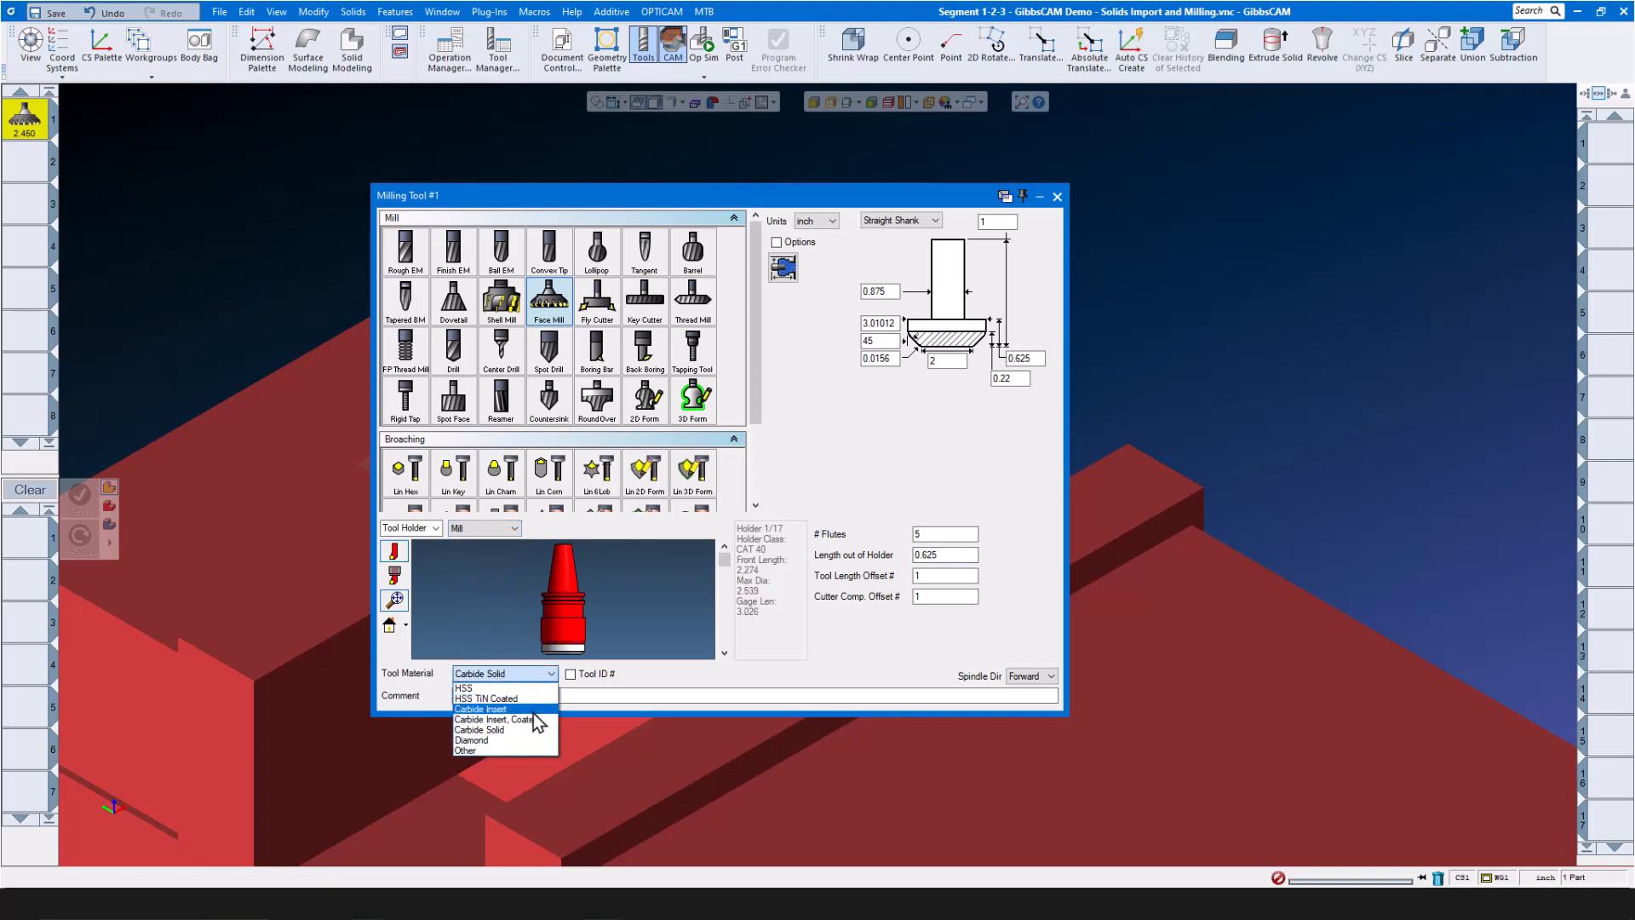
click(535, 713)
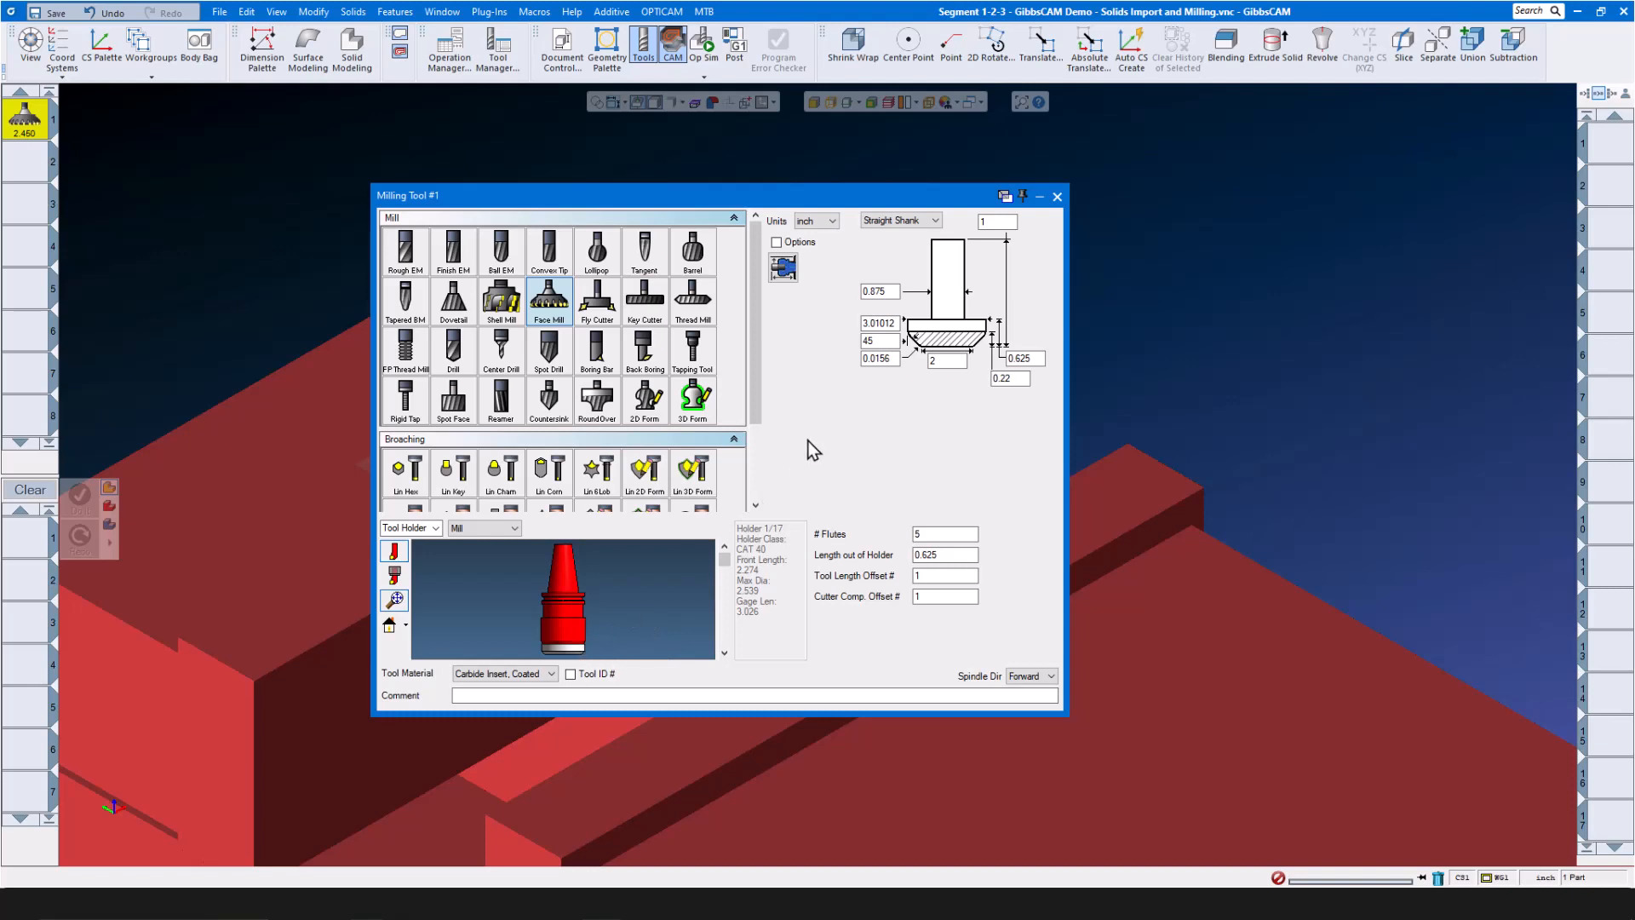
click(1057, 197)
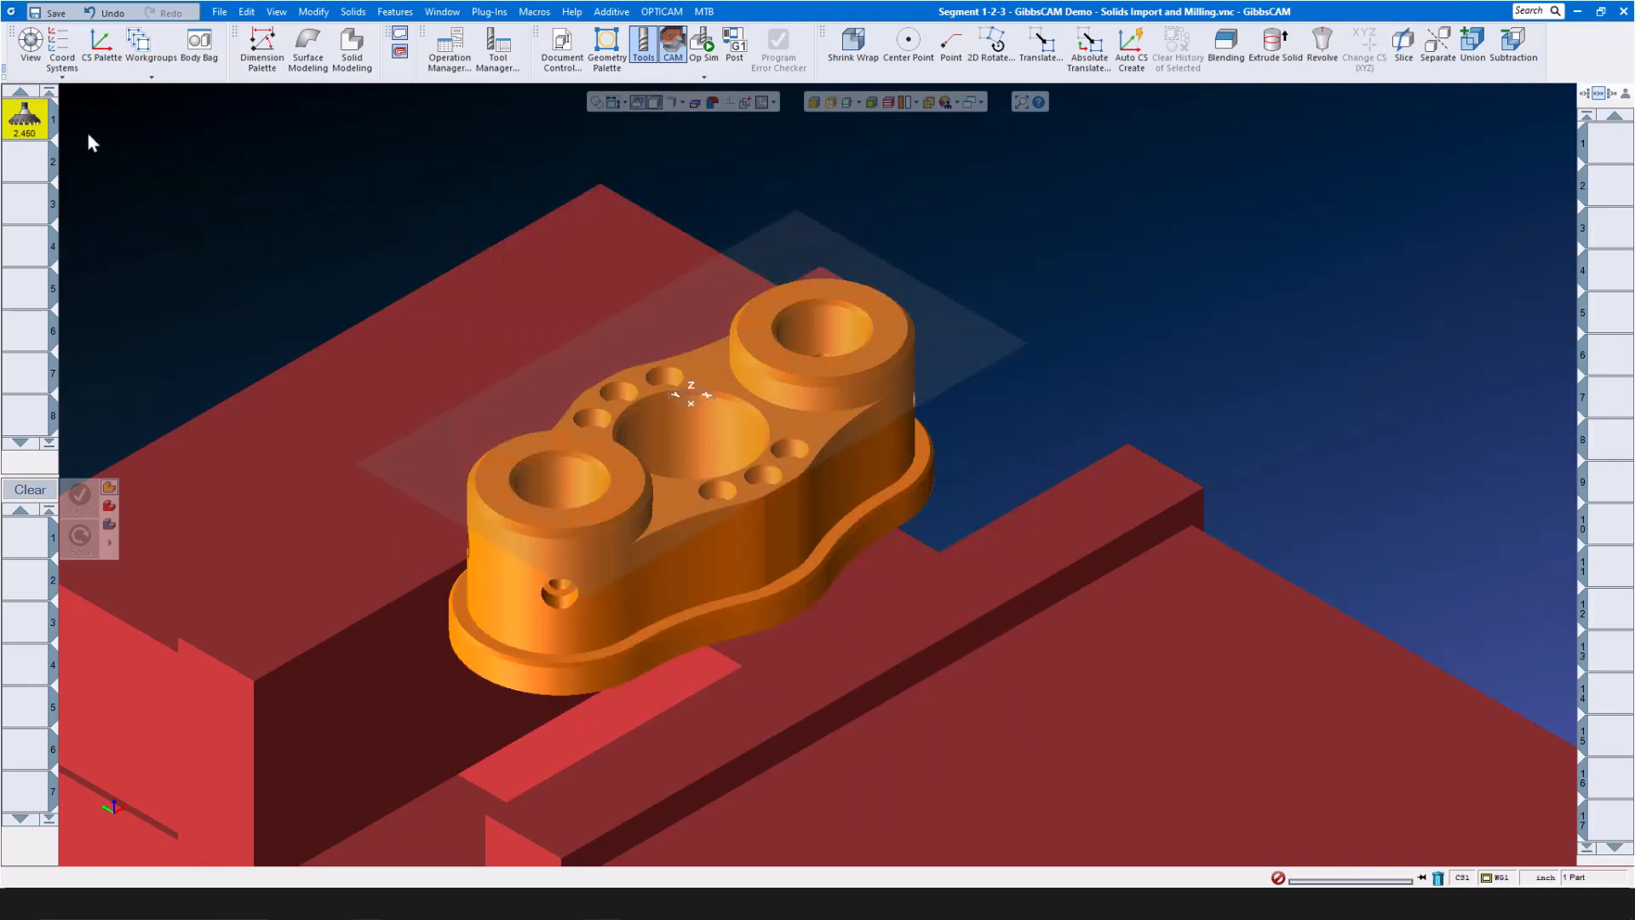
Create a Roughing process with the face mill as tool 1, using Face Milling as the pocket type
mouse_move(31, 128)
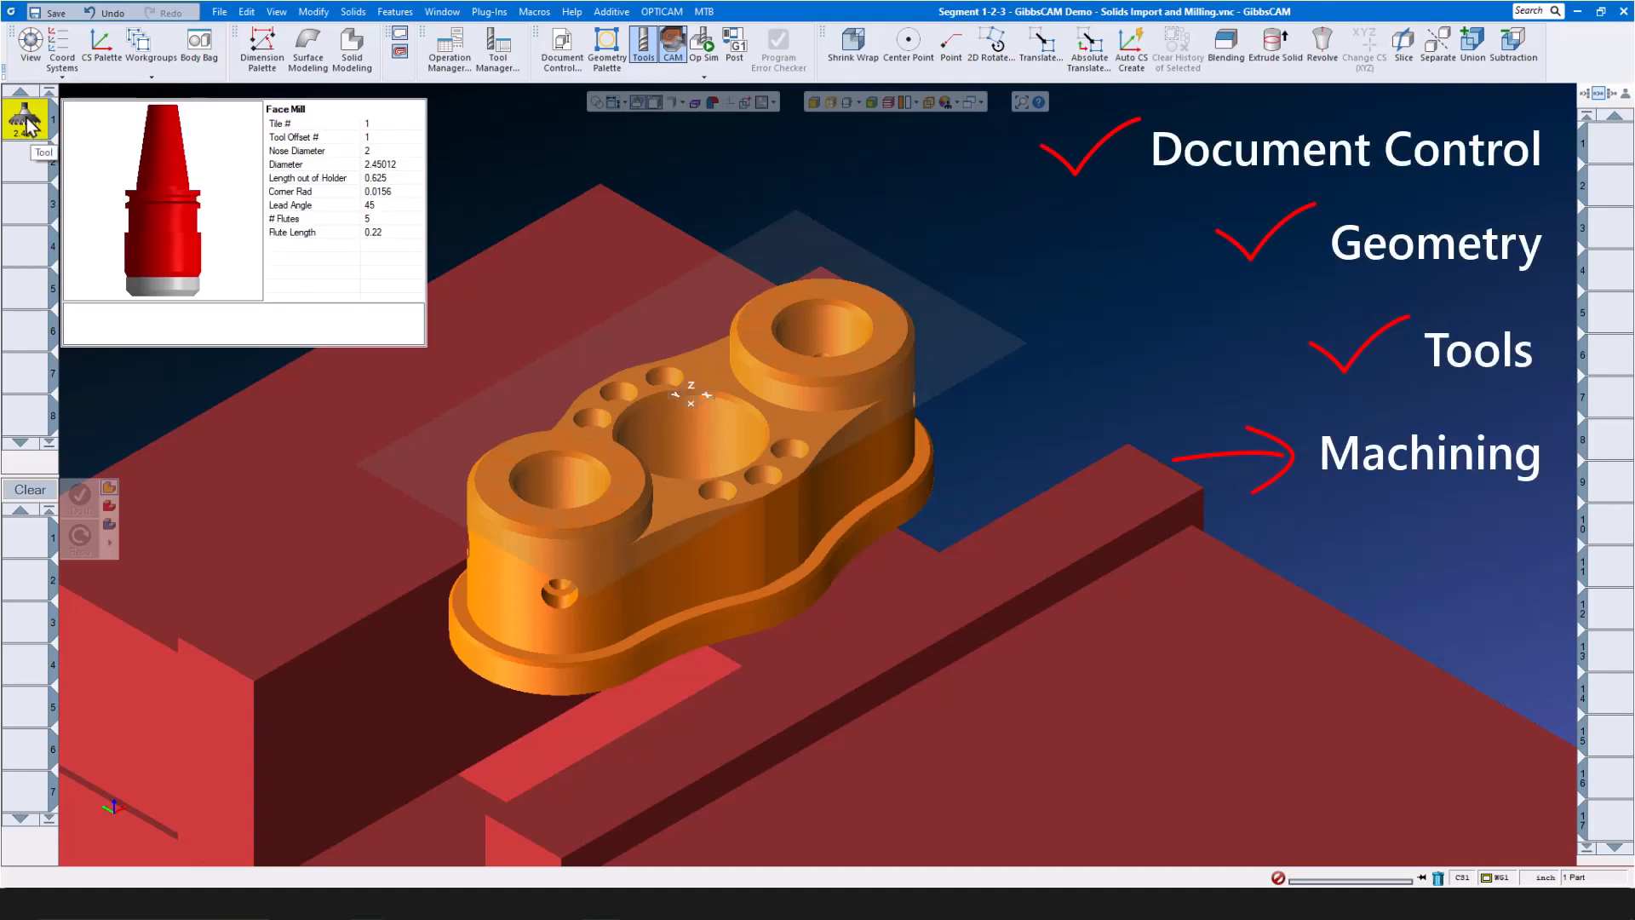
drag(31, 126, 26, 541)
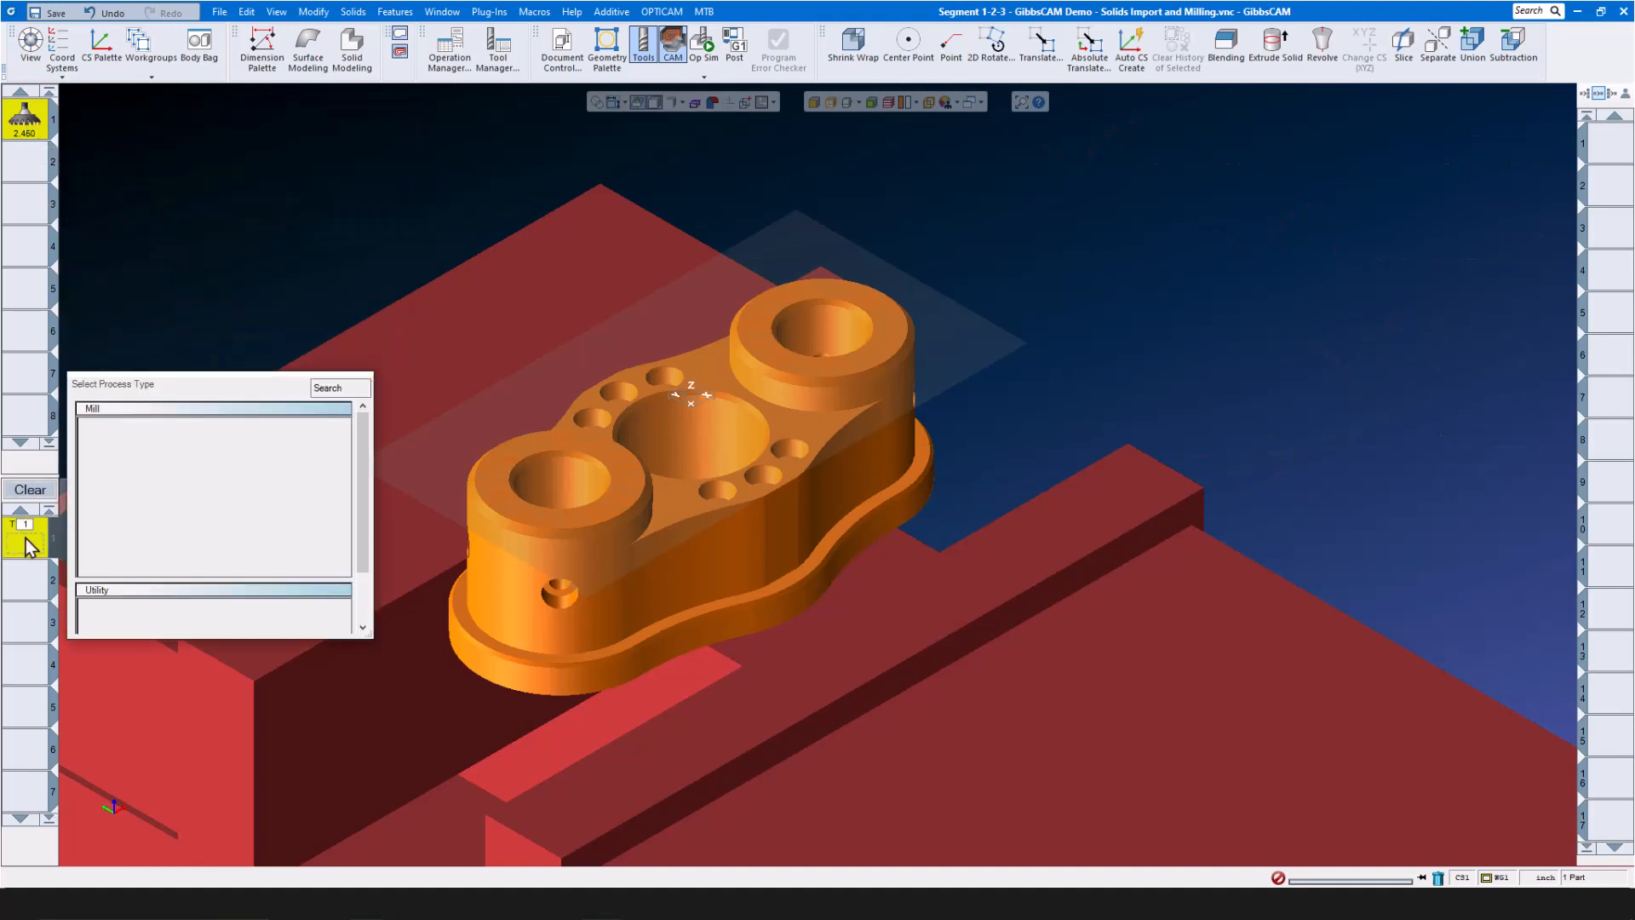
click(211, 447)
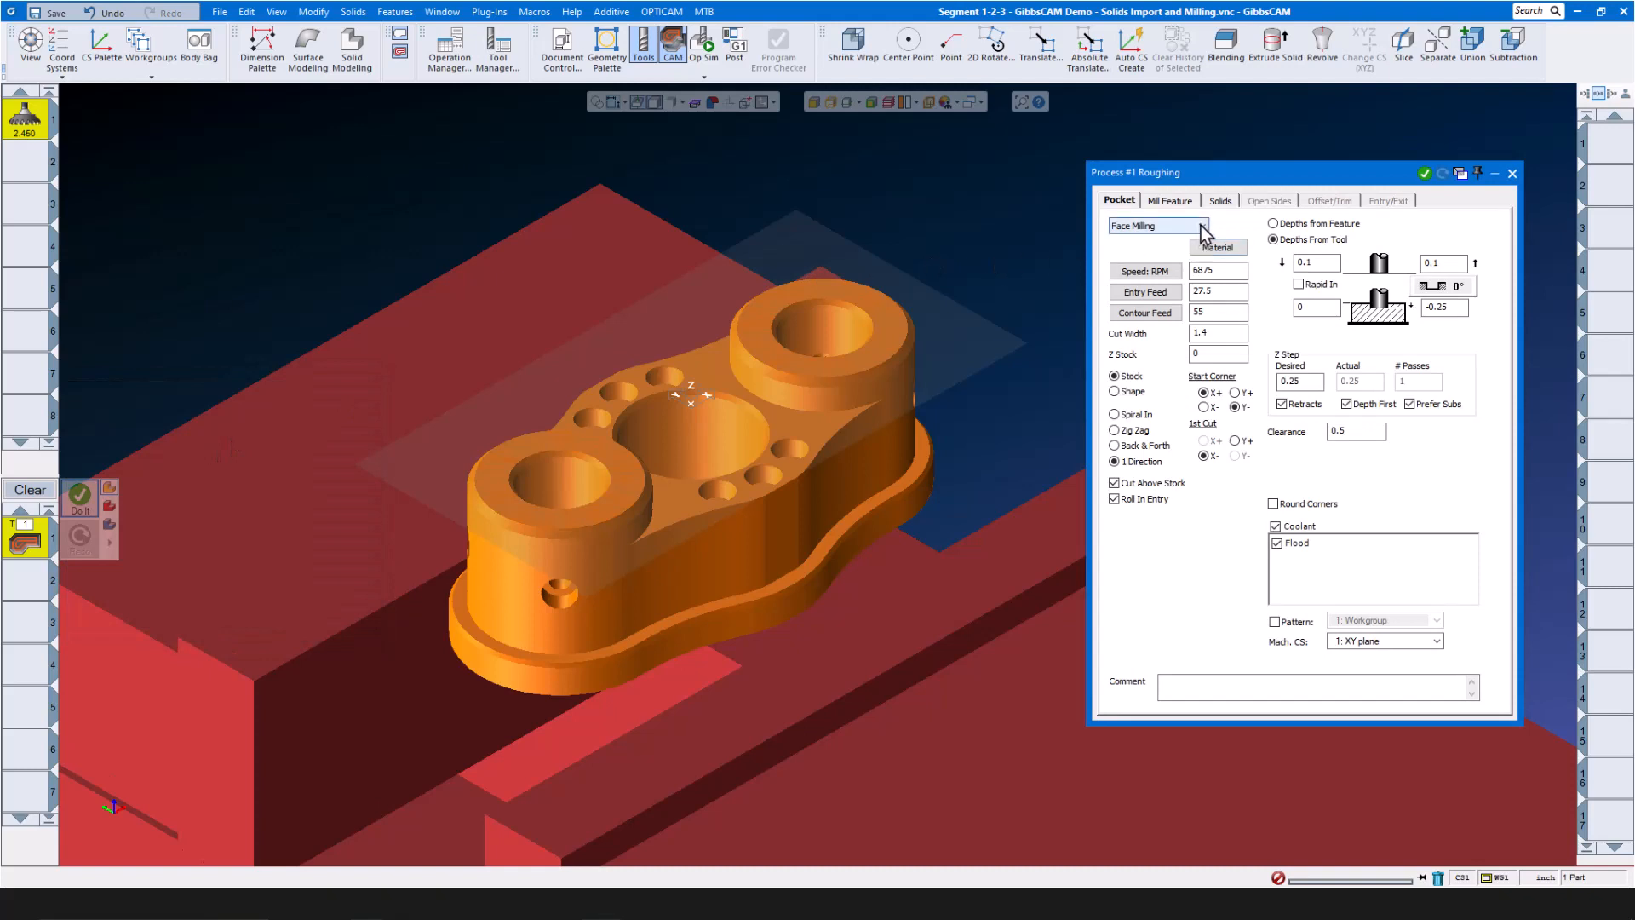
click(1202, 228)
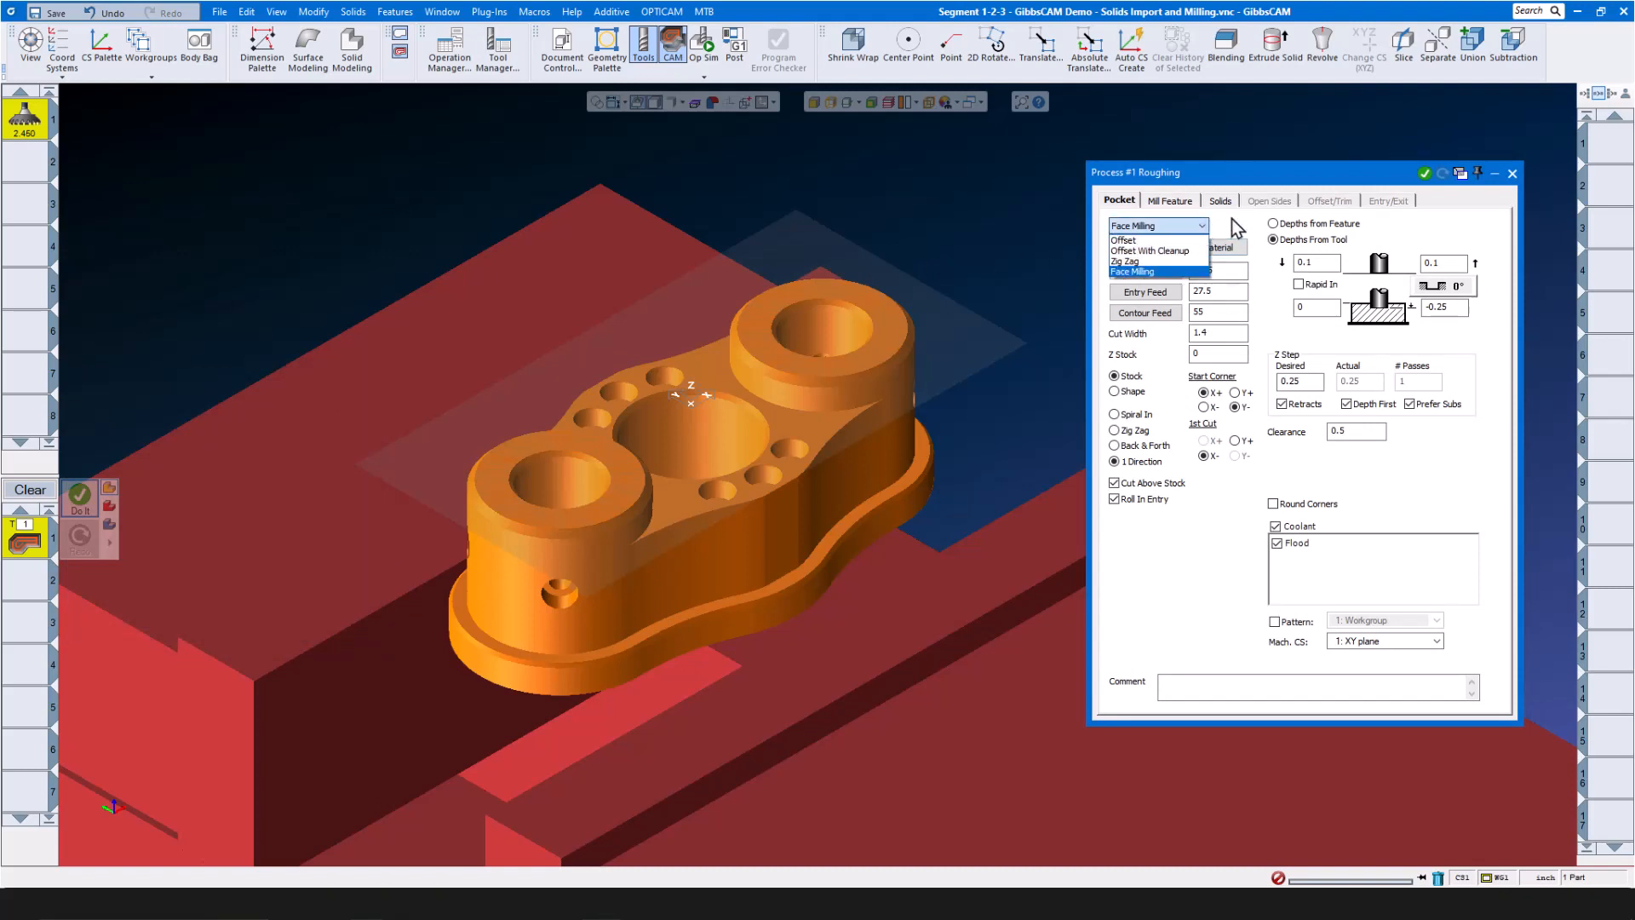
click(1236, 227)
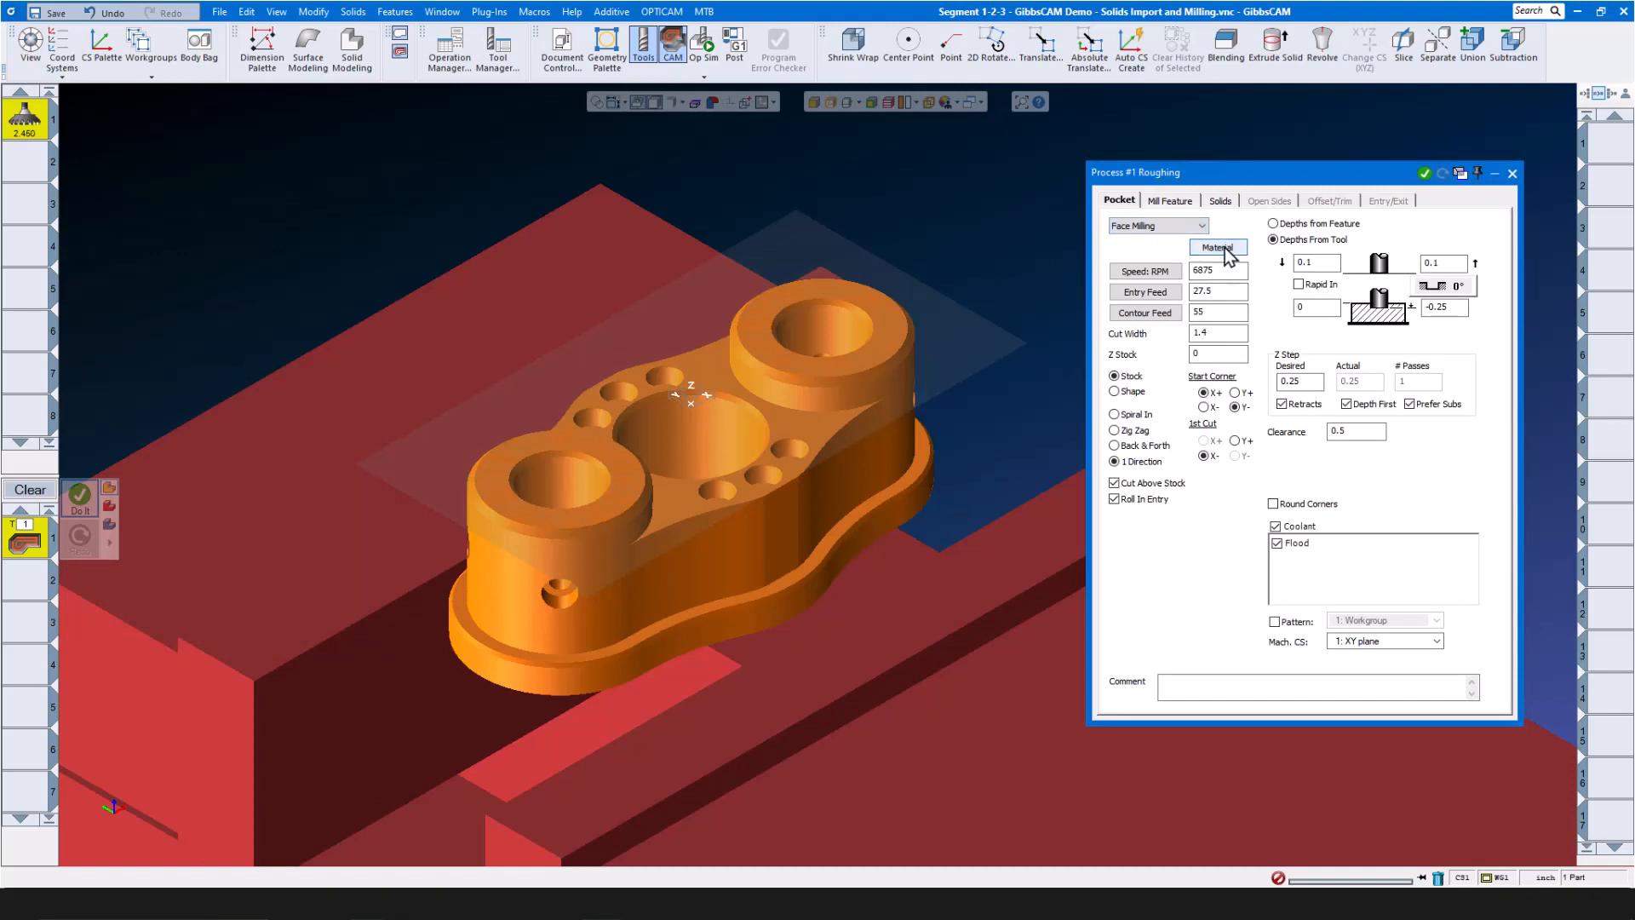
Calculate the face milling RPM and feed from the low-carbon wrought alloy steel entry for 0.04Z depth, Carbide Insert, 660 SFPM and 0.008 ipt
click(1224, 249)
scroll(848, 545, down, 1)
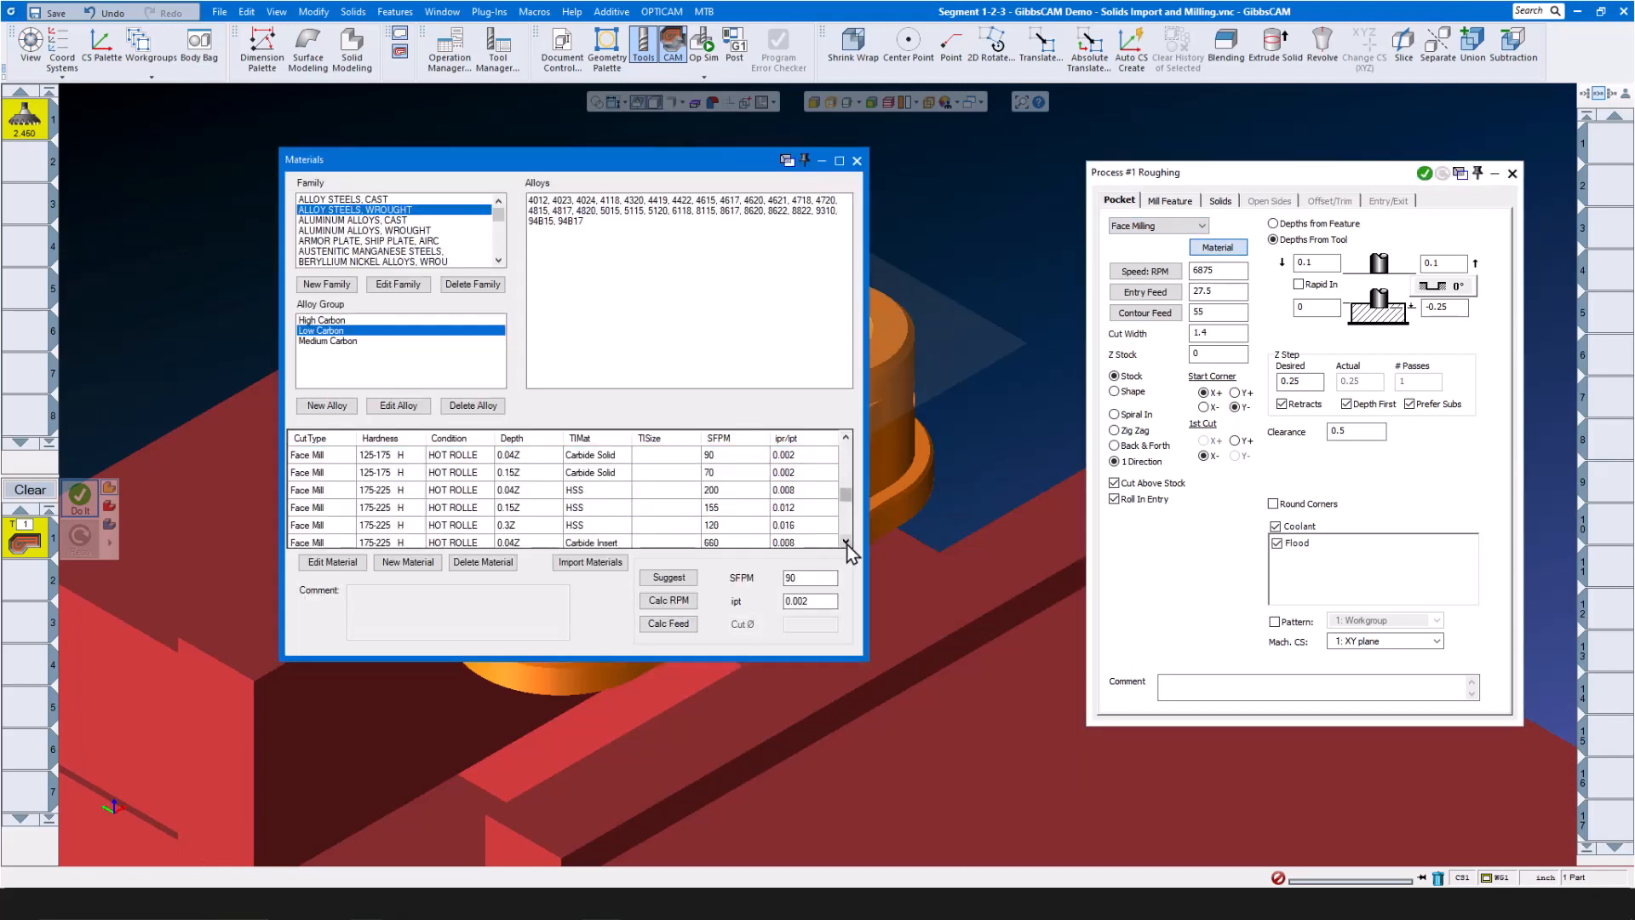
click(751, 525)
click(669, 601)
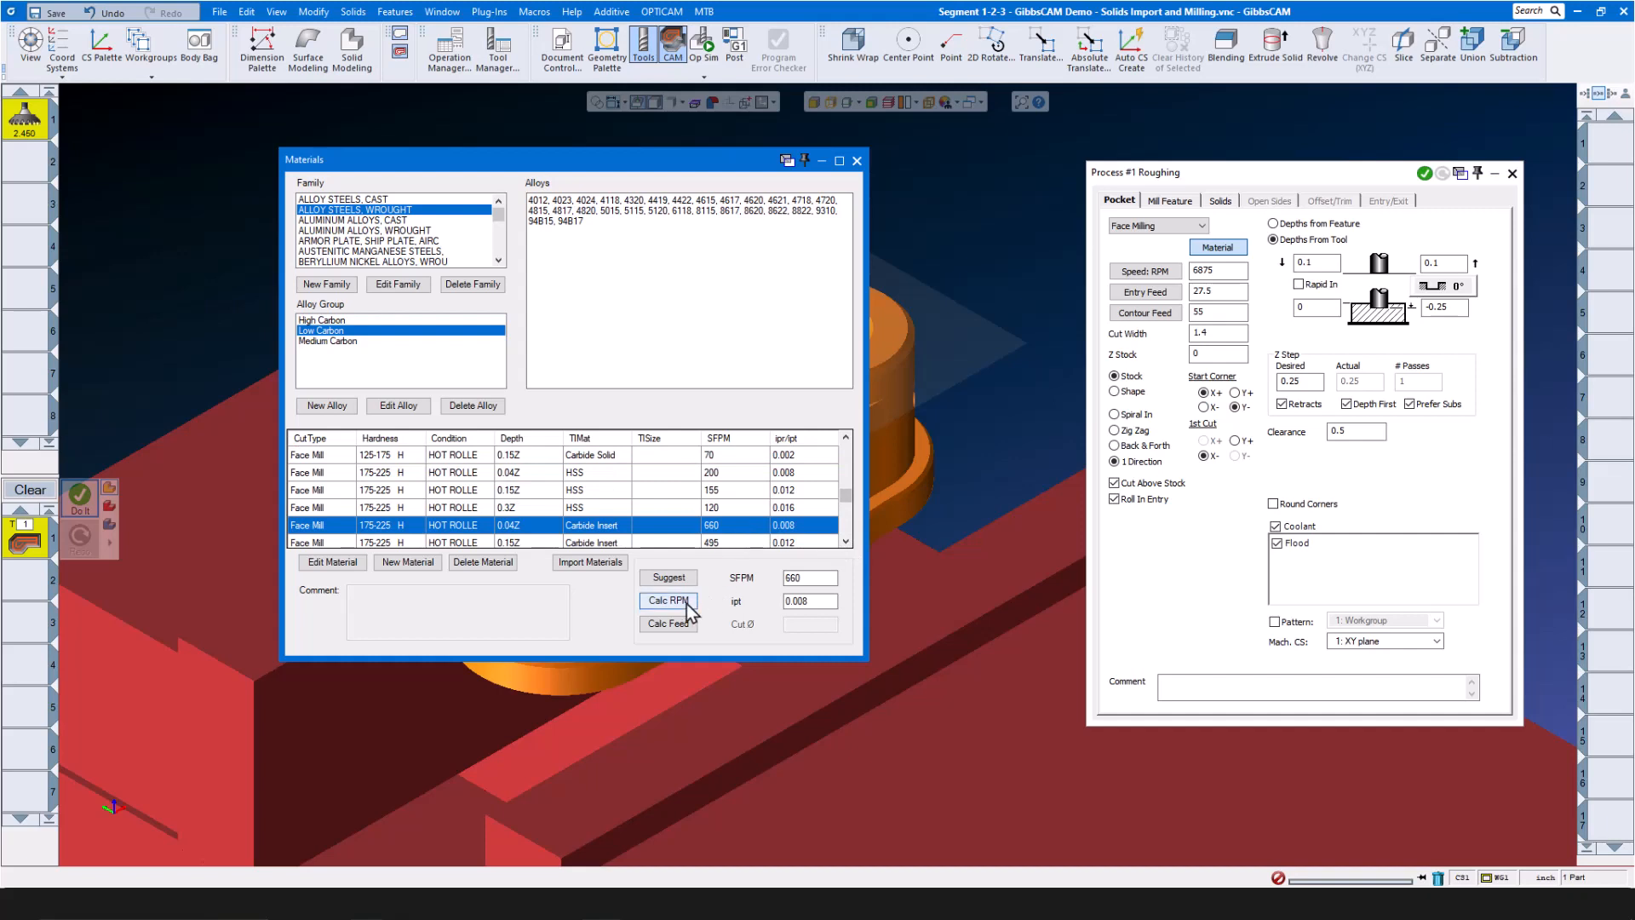
click(687, 623)
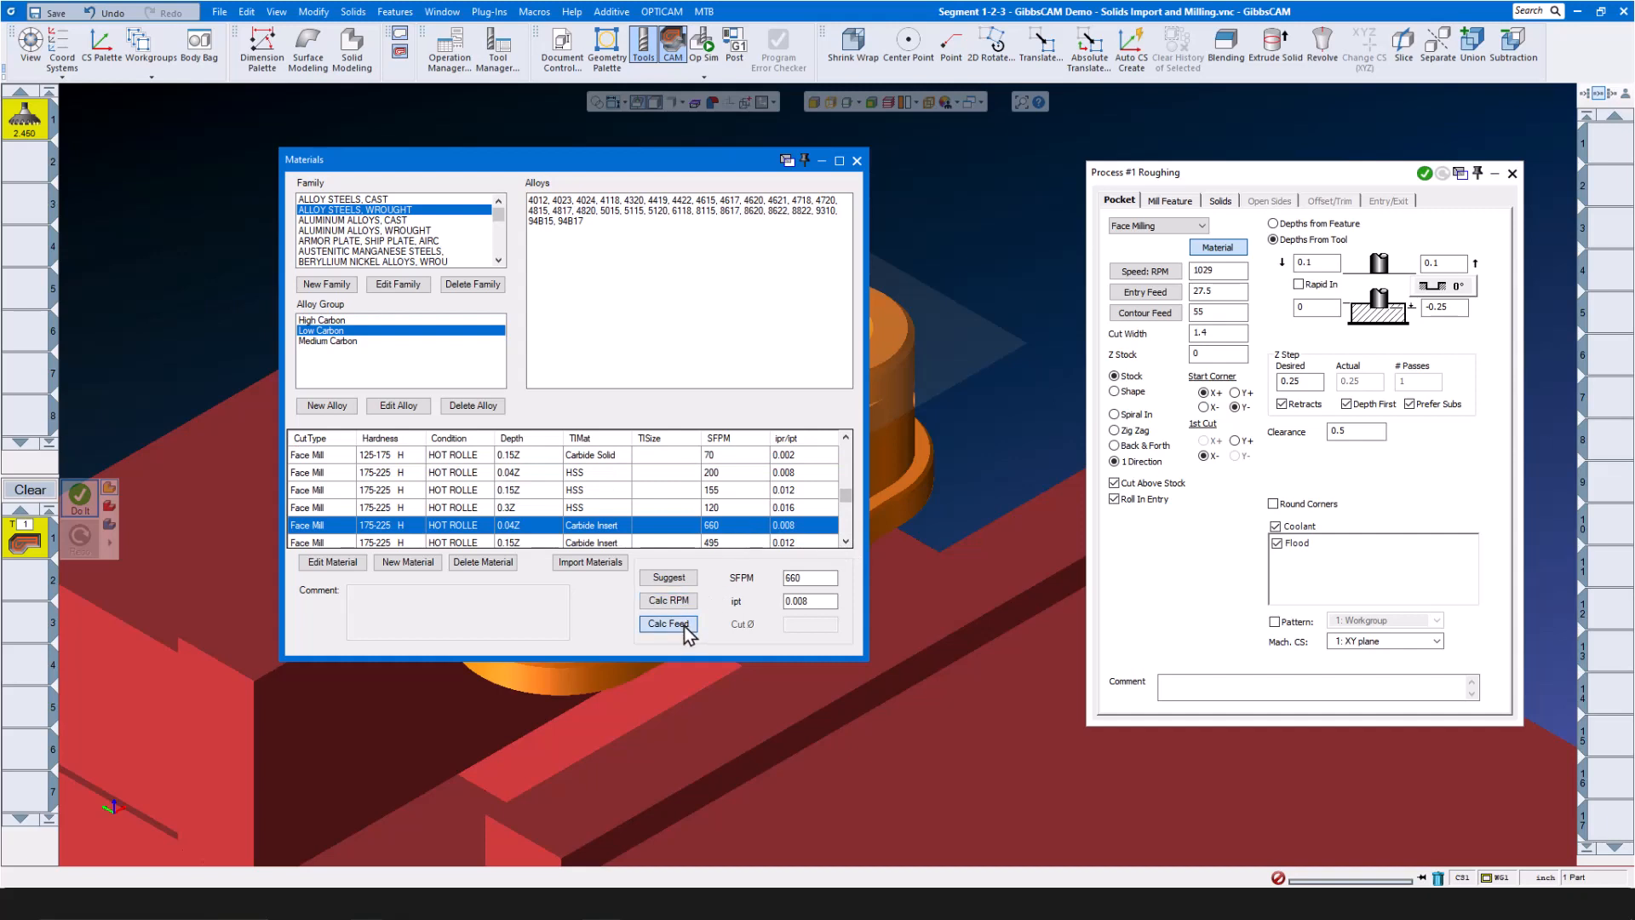
click(858, 162)
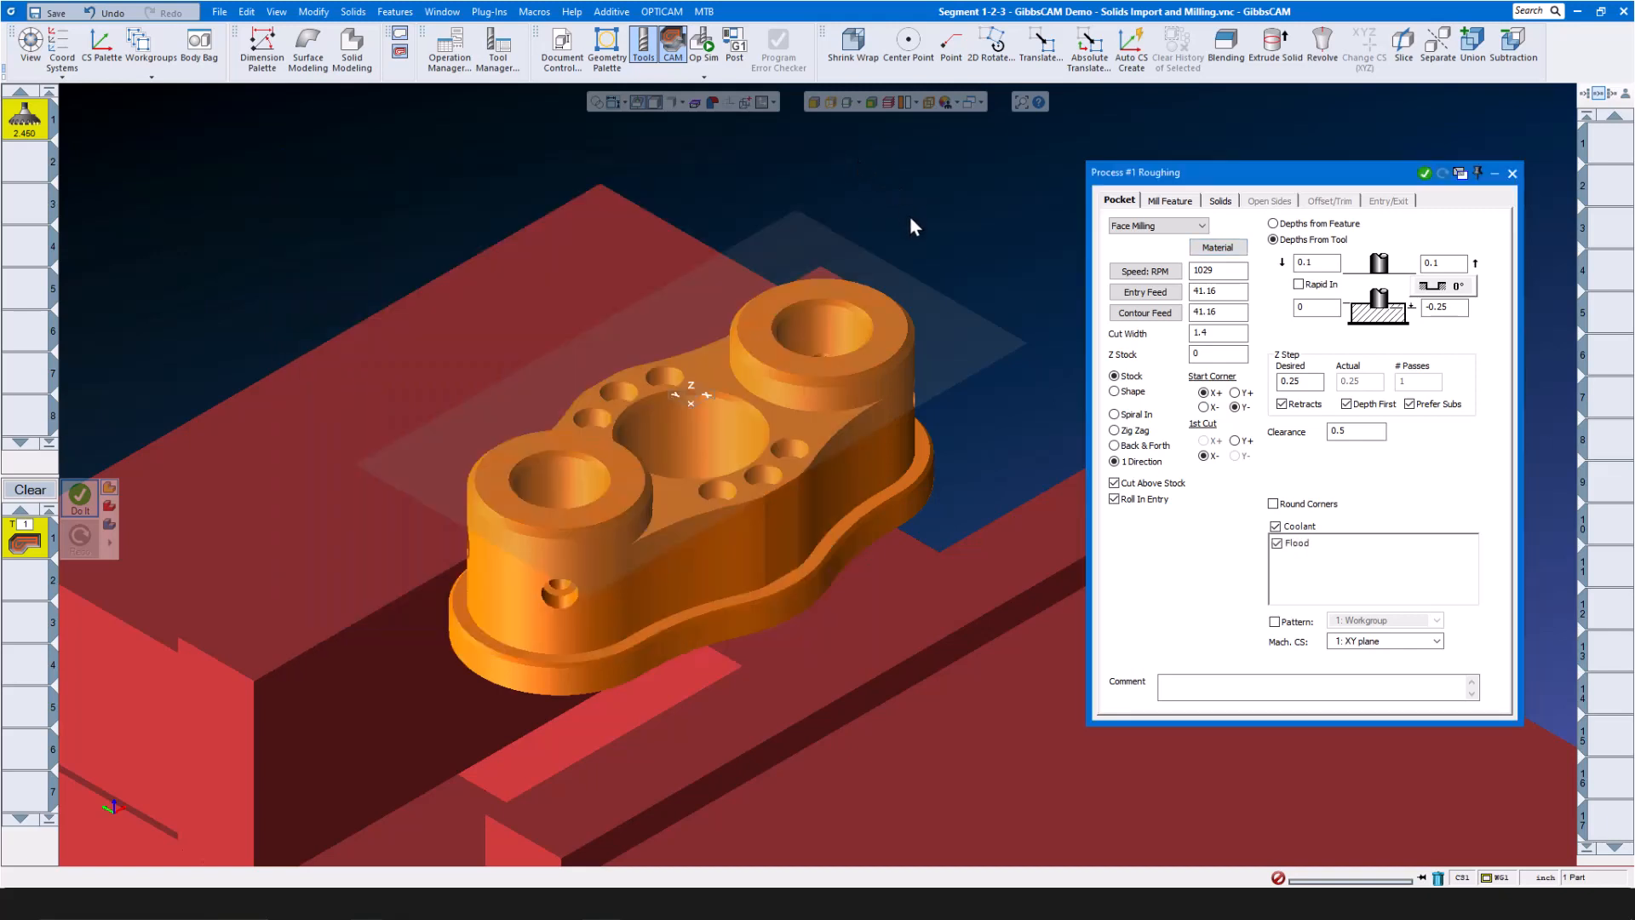
Set the face milling surface Z to 0.025, final depth to 0 and Z step to 0.025, and generate the toolpath
double_click(1232, 334)
double_click(1448, 308)
text(0)
double_click(1375, 432)
click(1424, 175)
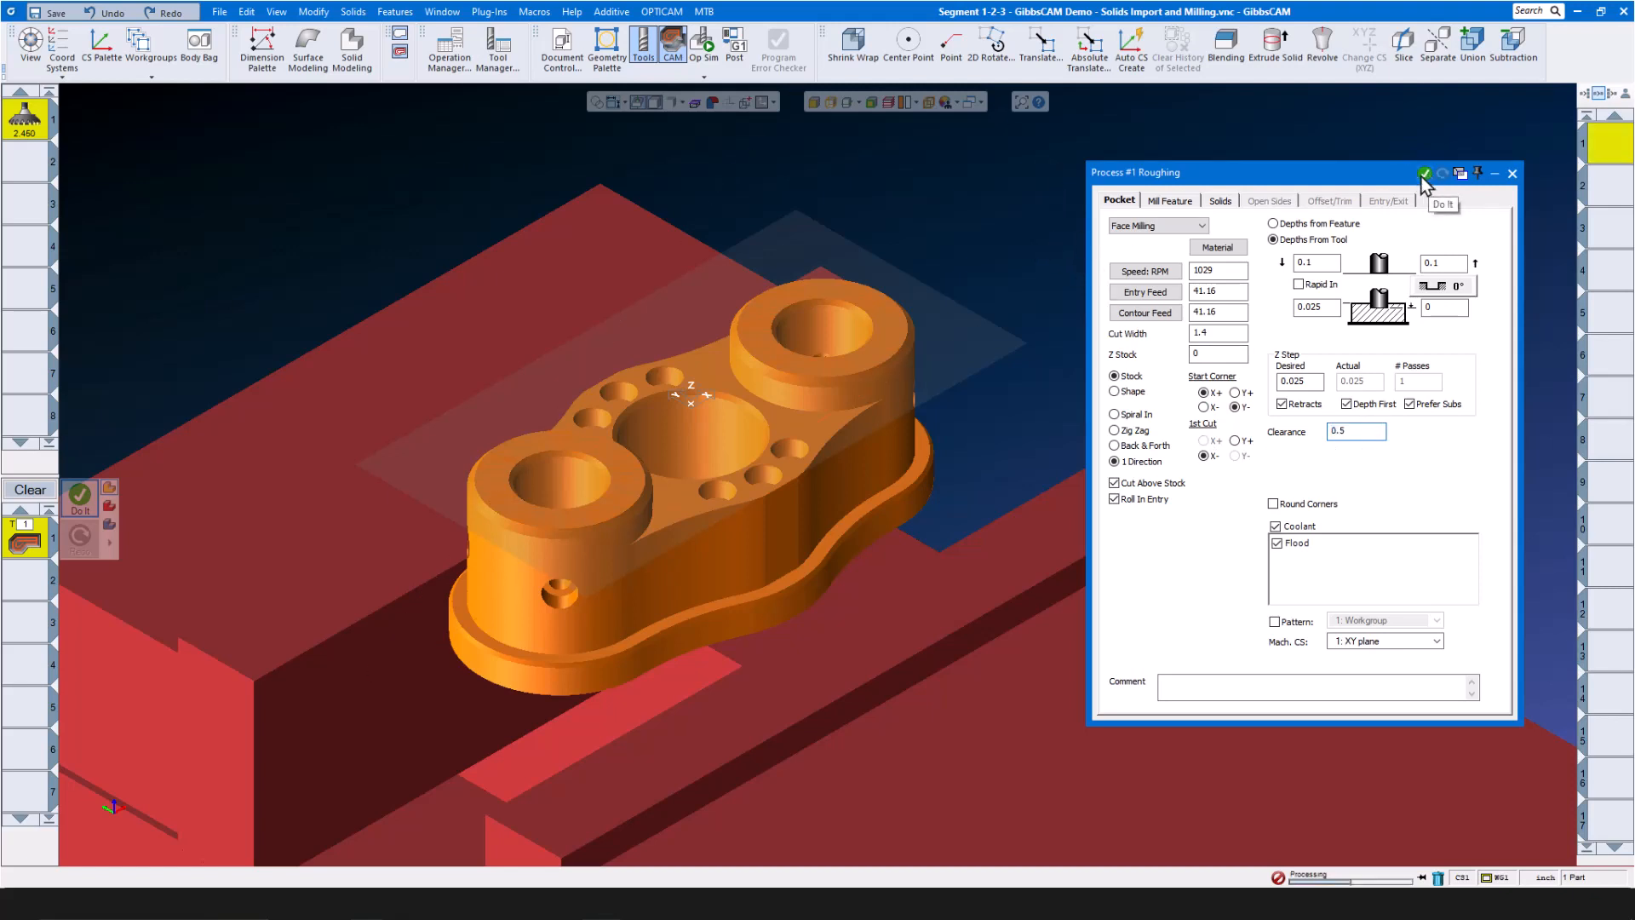
scroll(711, 456, down, 2)
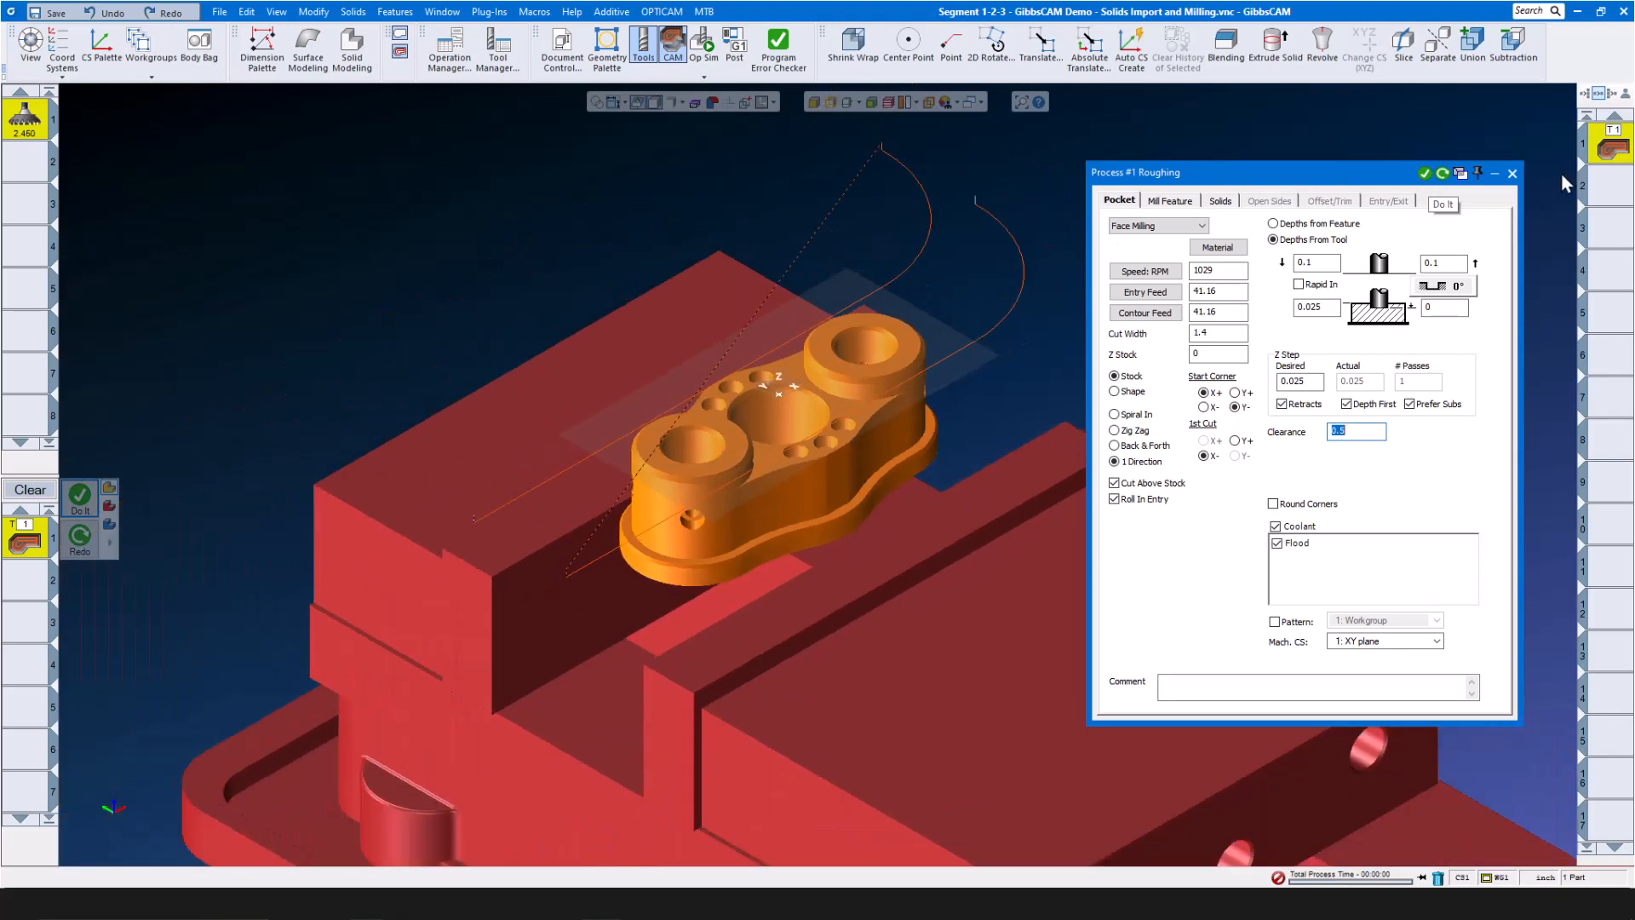
click(1513, 174)
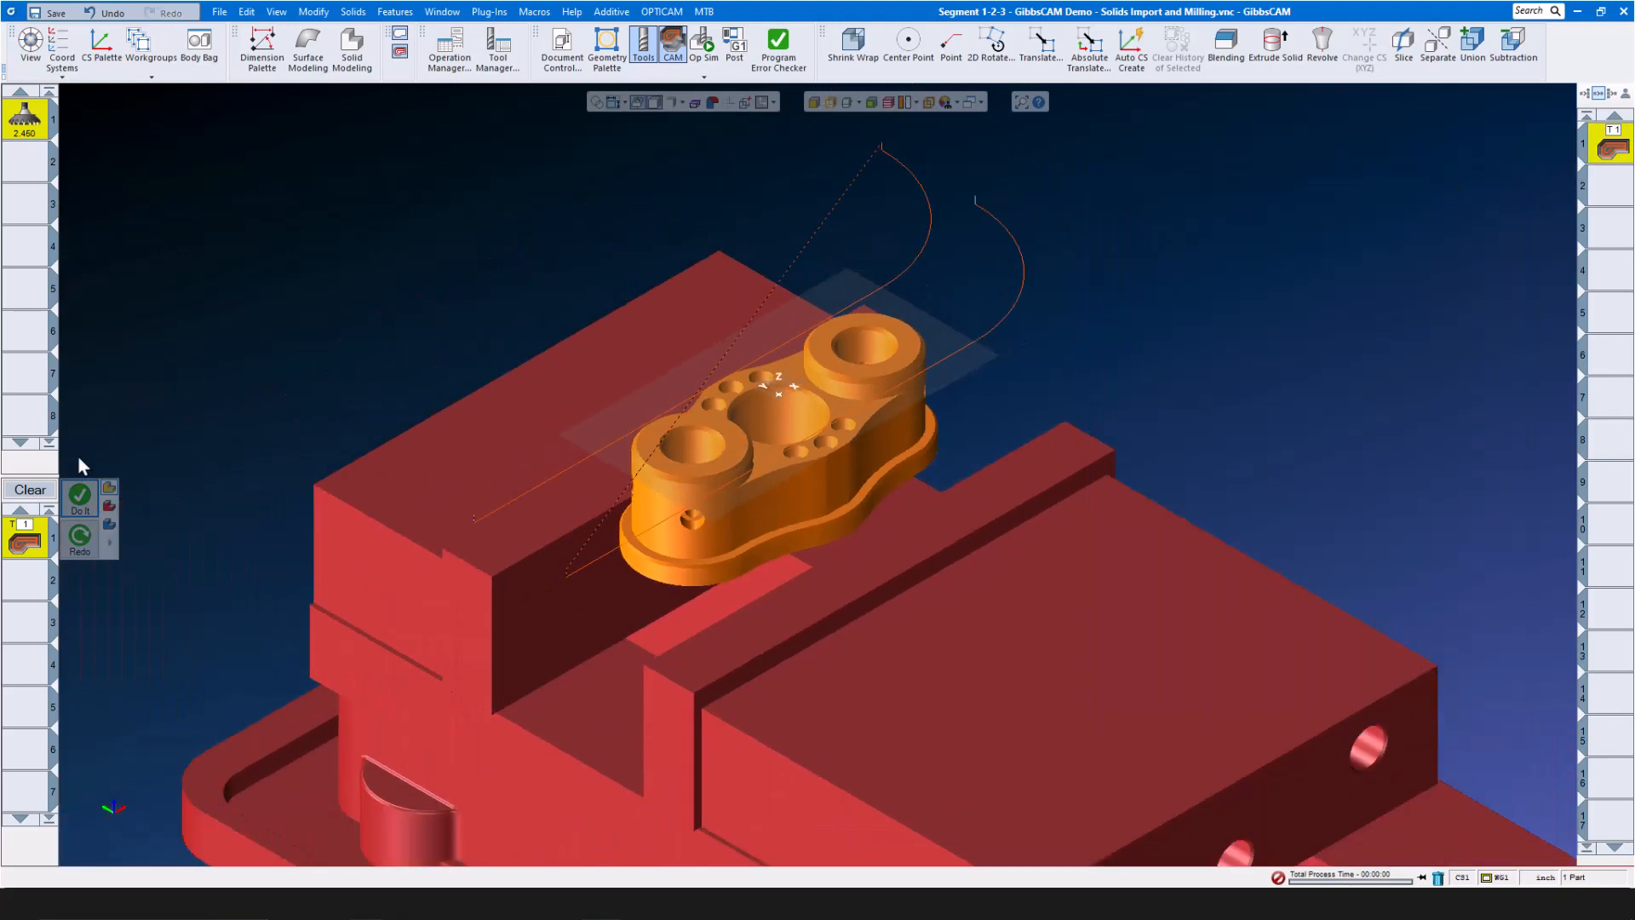
Clear the process list and define tool 2 as a rough end mill with 0.5 inch diameter and 0.01 corner radius
click(30, 490)
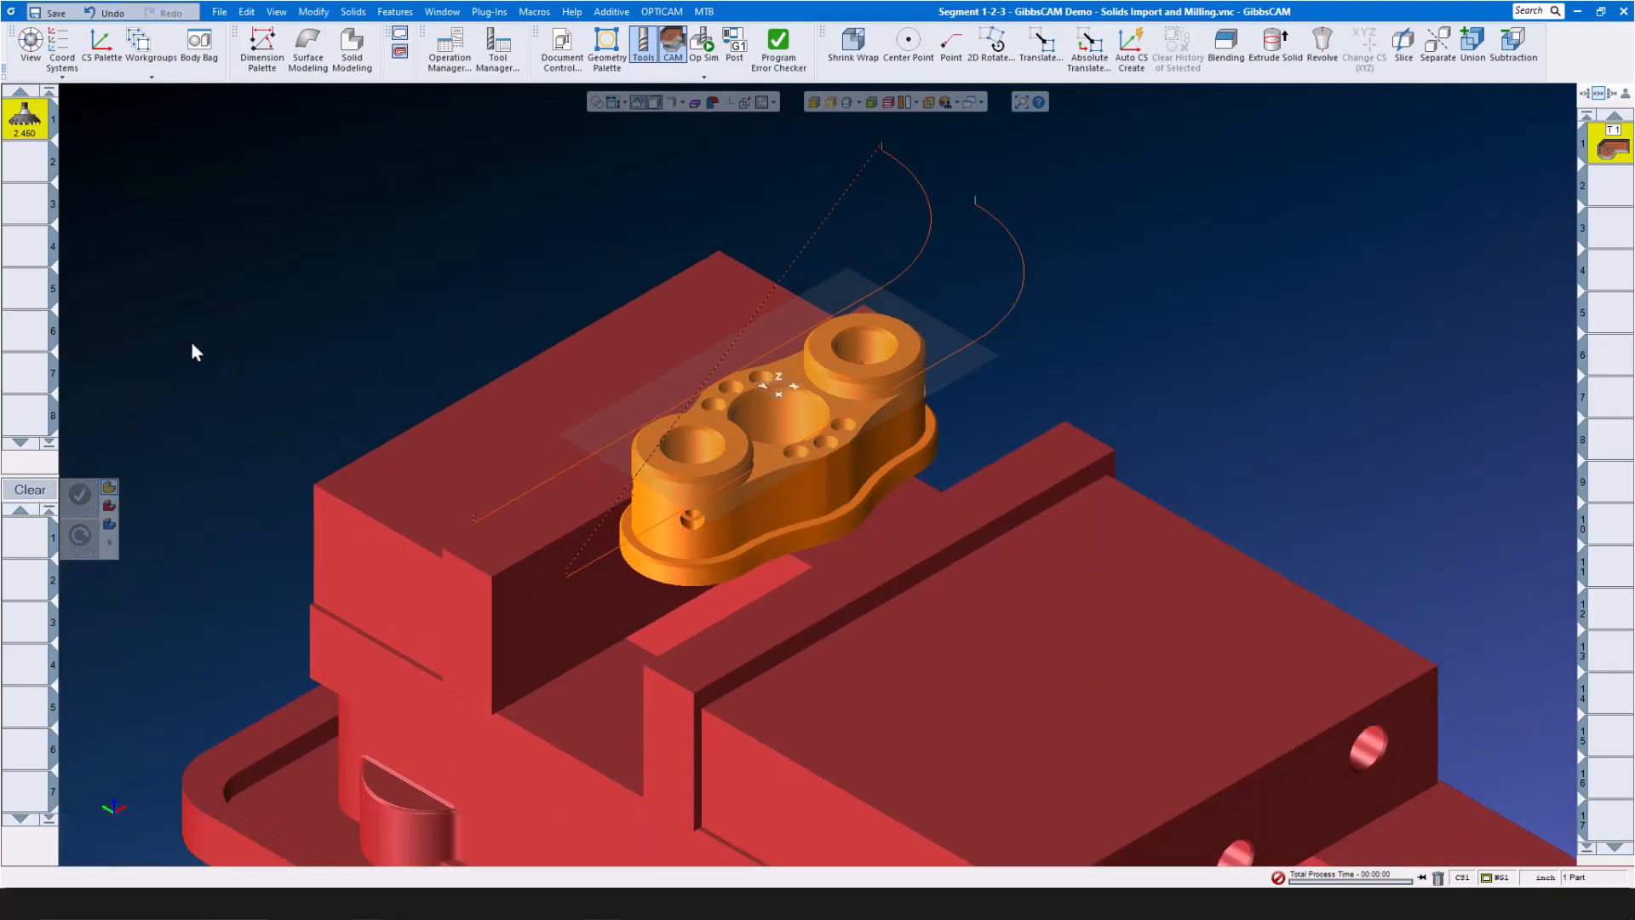
double_click(23, 165)
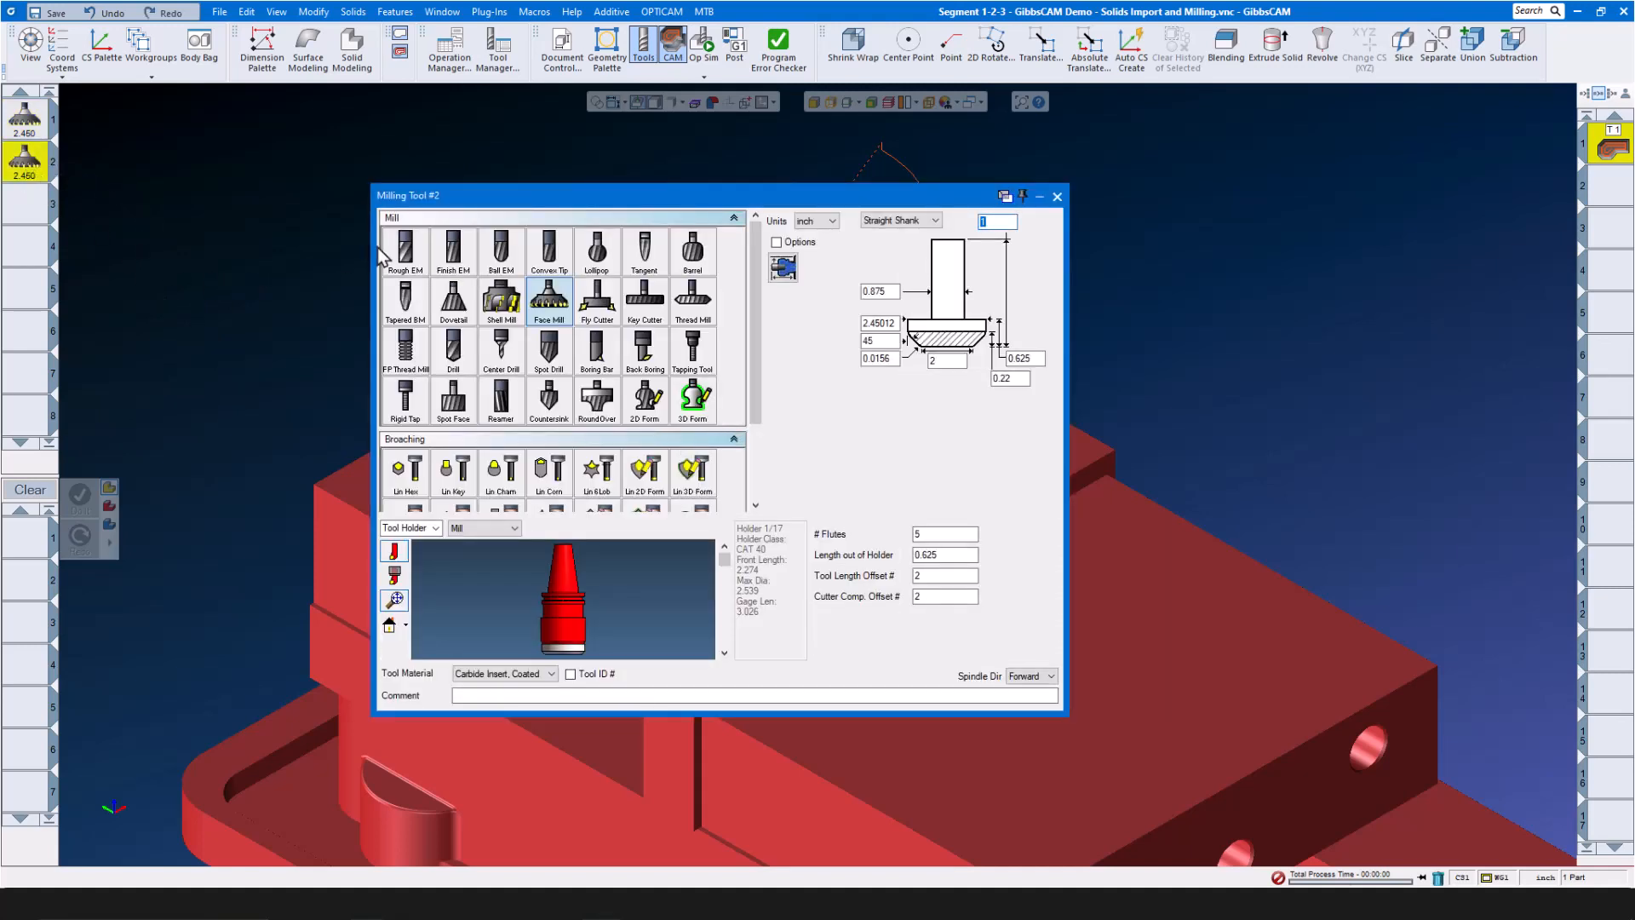
click(406, 251)
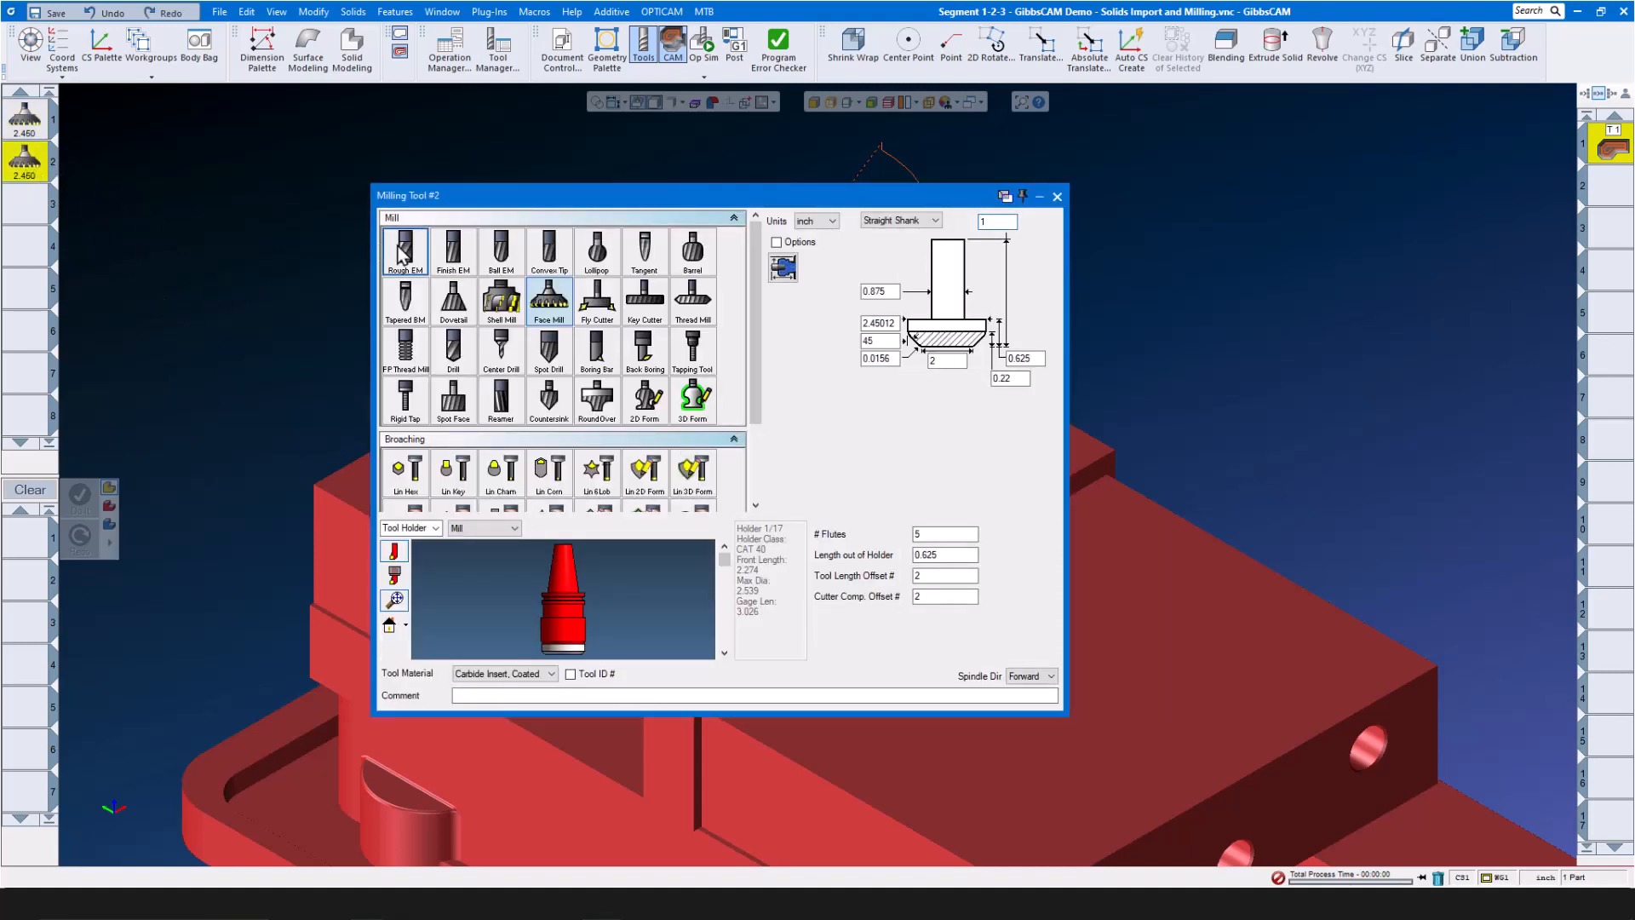
double_click(882, 290)
text(.5)
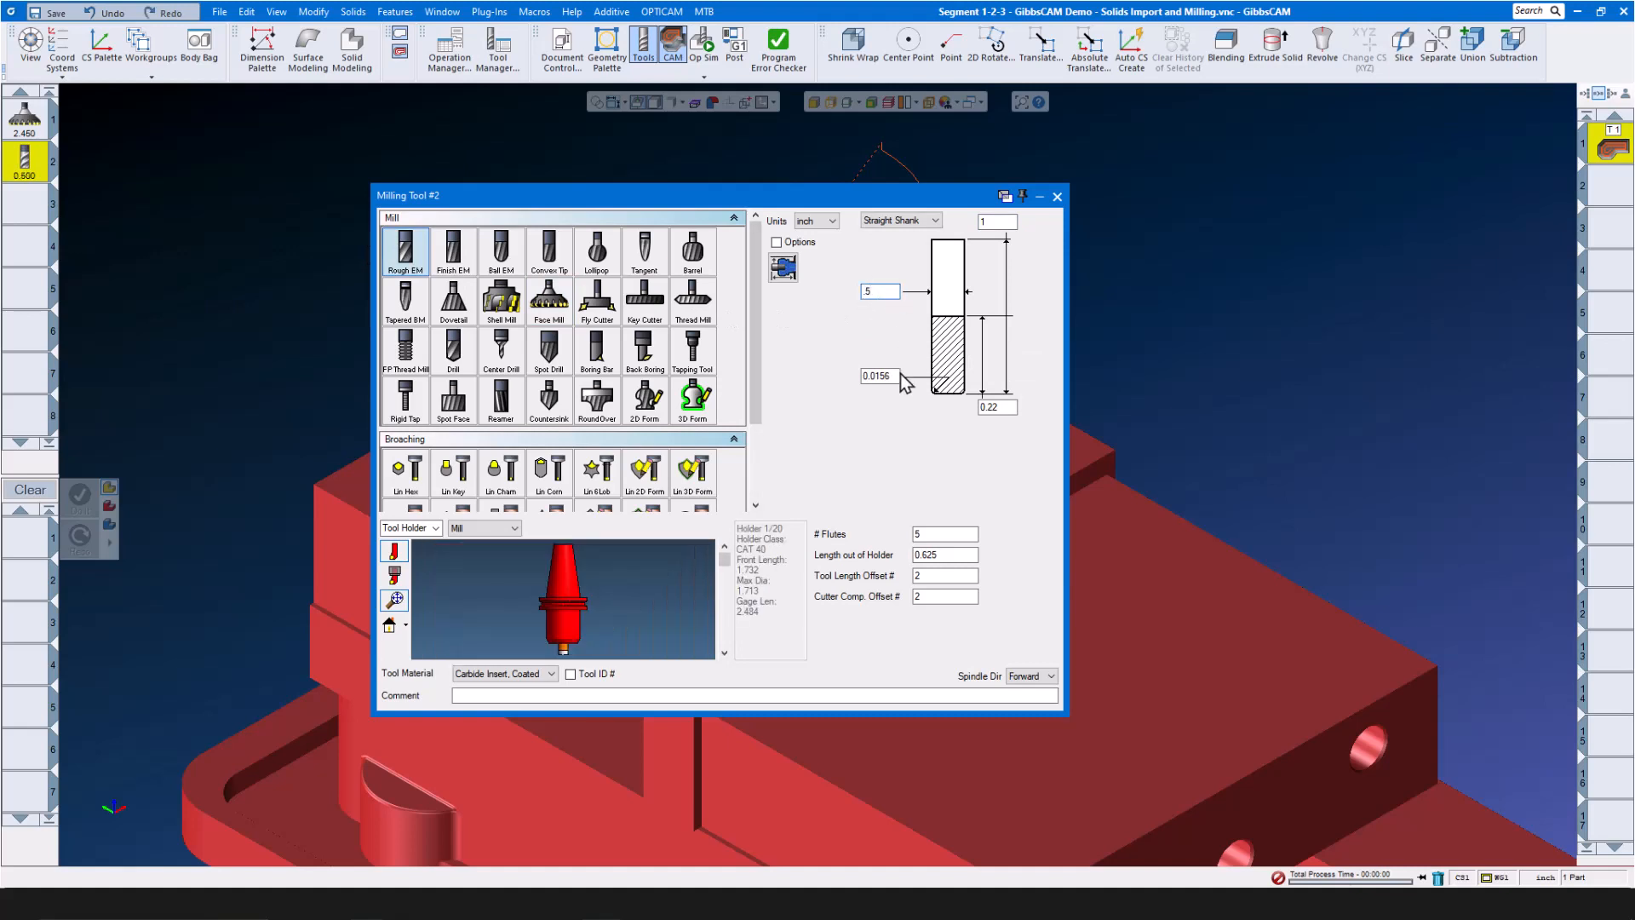
double_click(885, 376)
text(.0)
Give the rough end mill 1.5 flute length, 3 total length, 6 flutes and 1.6 length out of holder
double_click(1012, 406)
text(1)
text(3)
click(928, 533)
text(6)
double_click(948, 554)
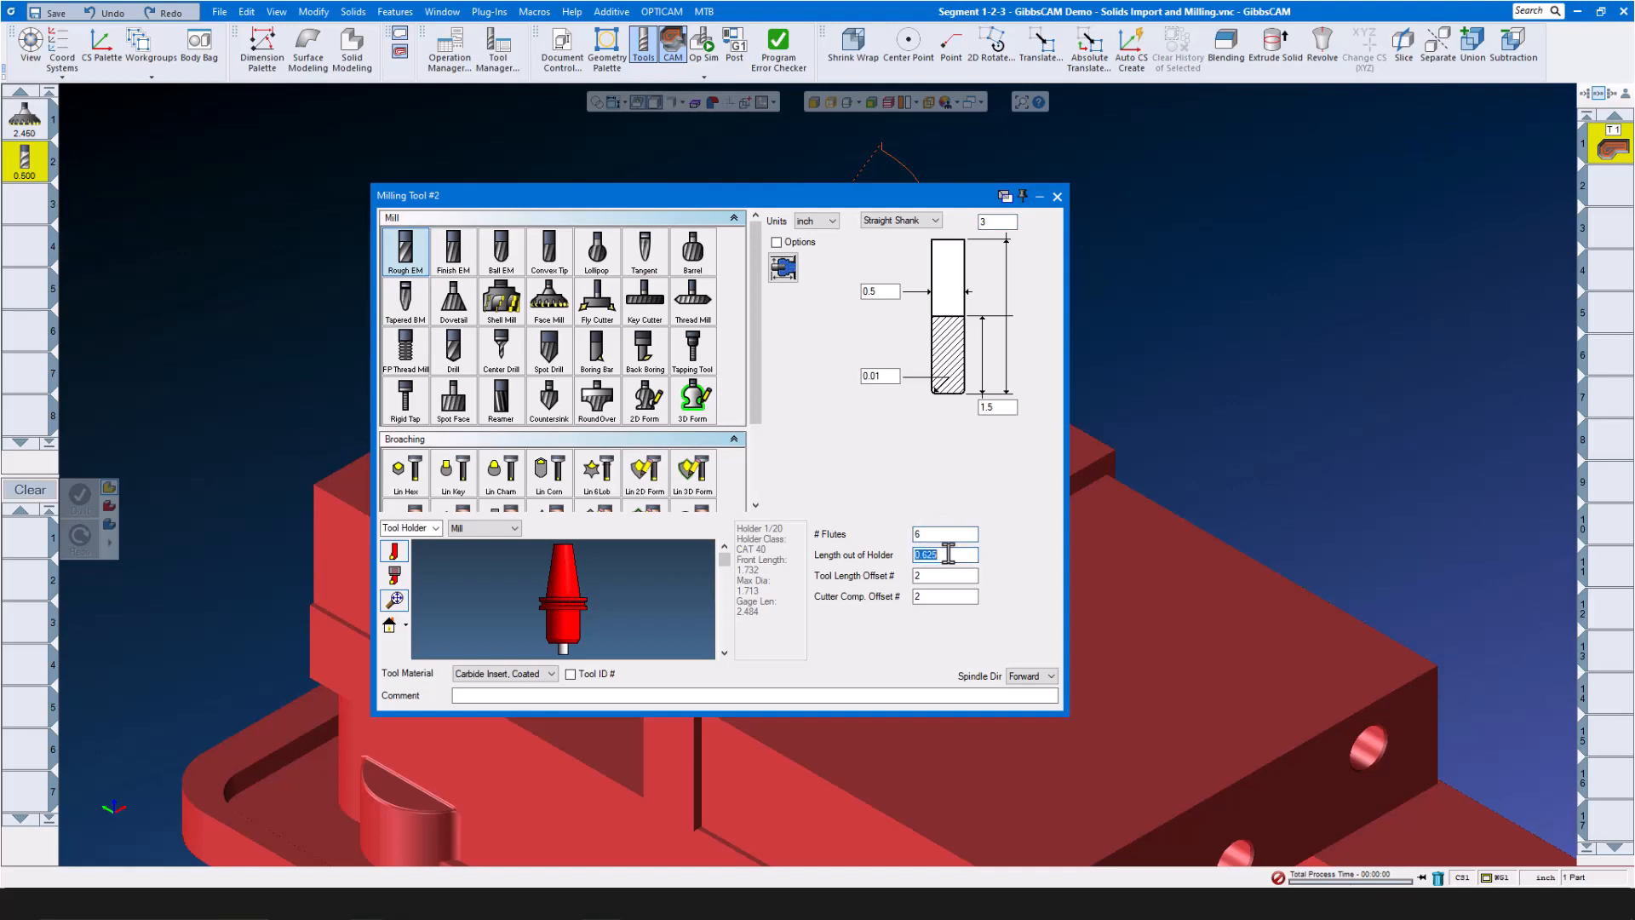
text(1.6)
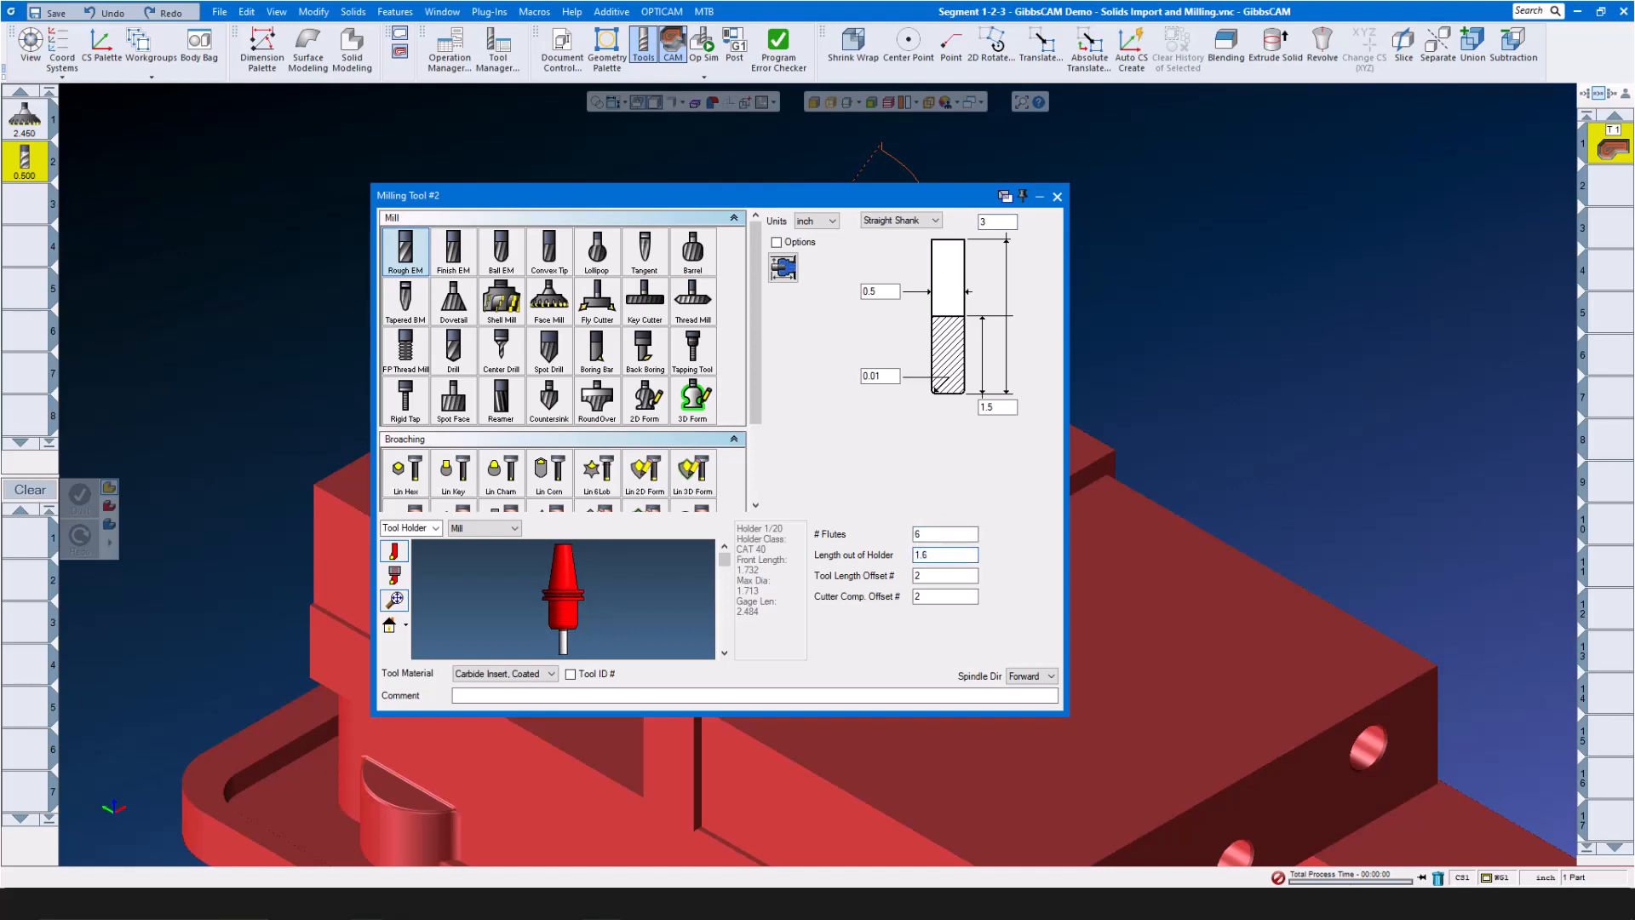
Set the rough end mill's material to Carbide Solid and its holder to Shrink Fit, and finish the tool definition
click(550, 674)
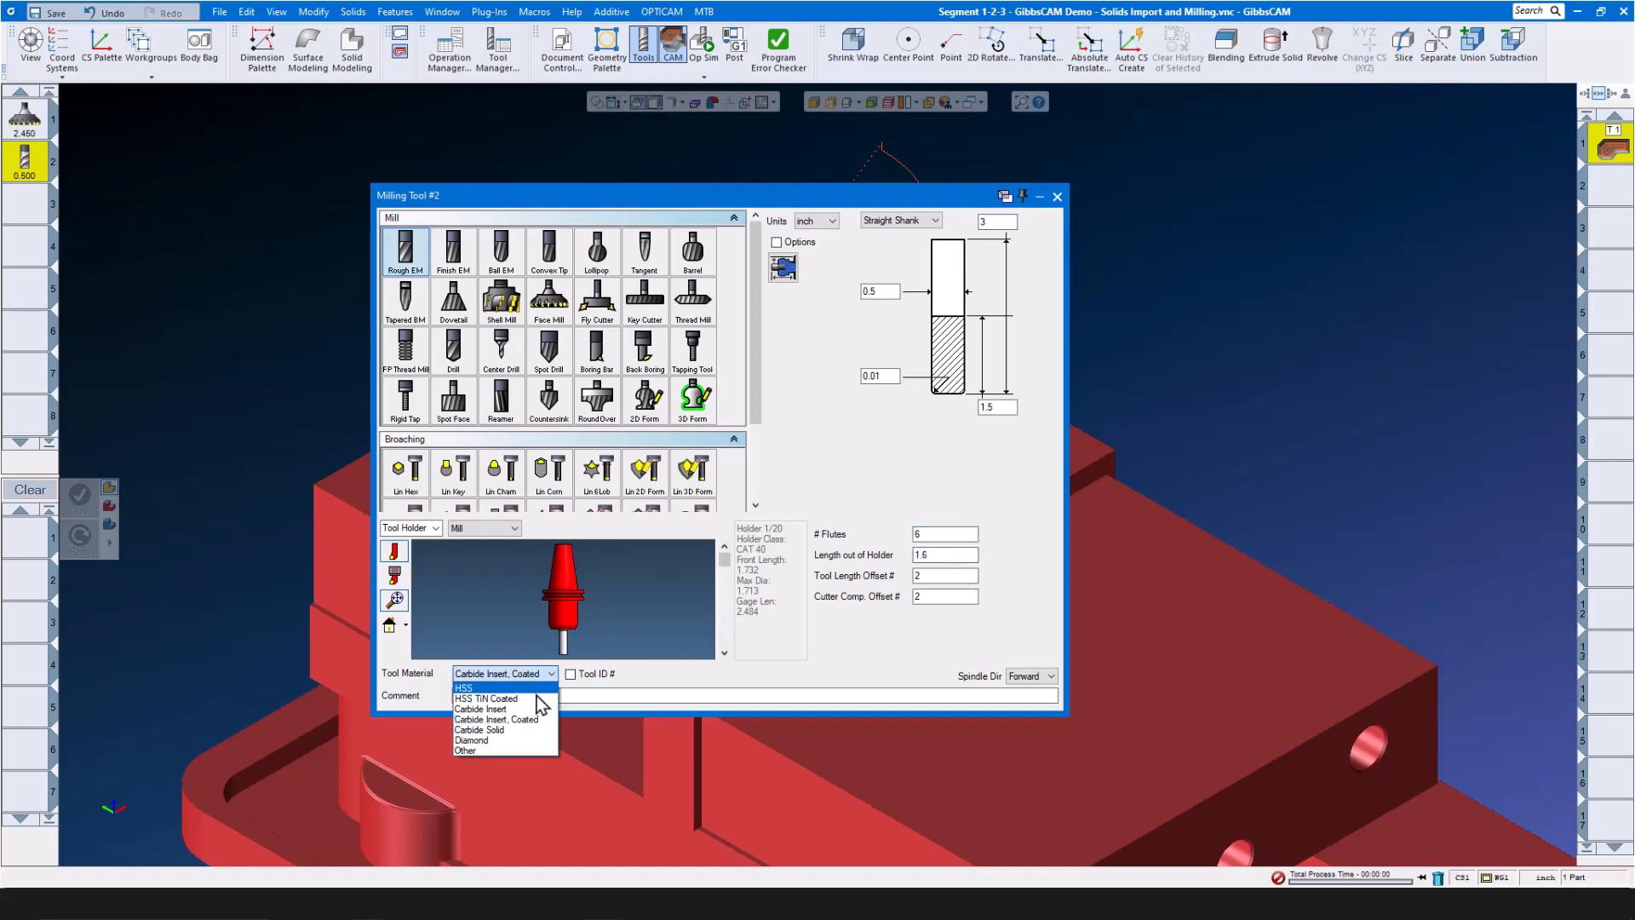
click(513, 730)
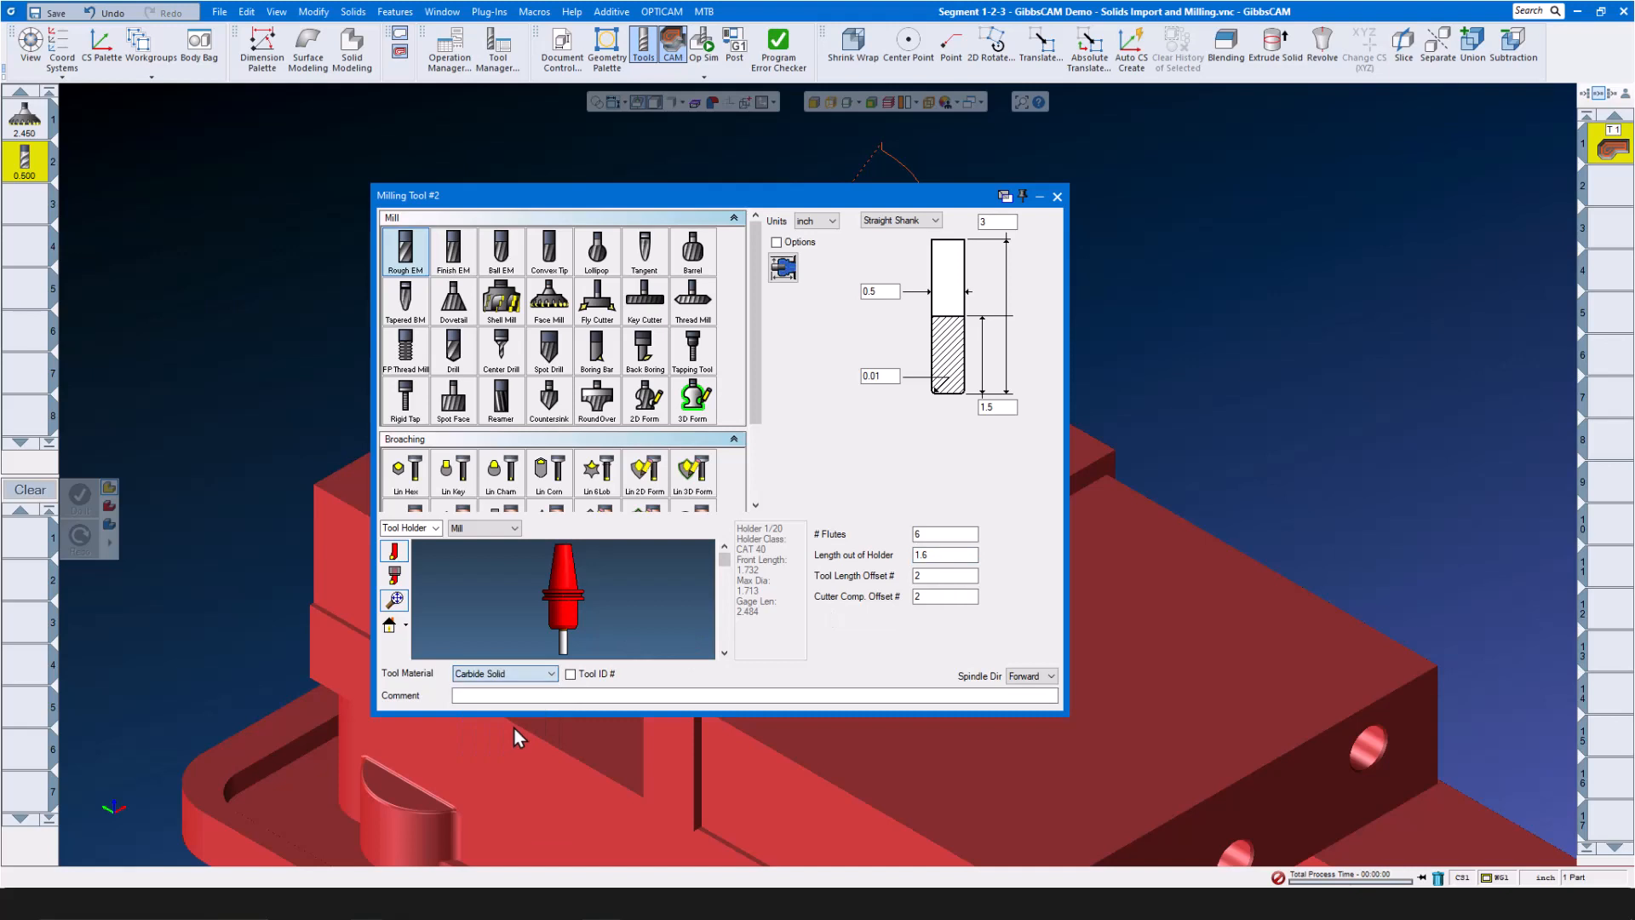
click(516, 528)
click(481, 618)
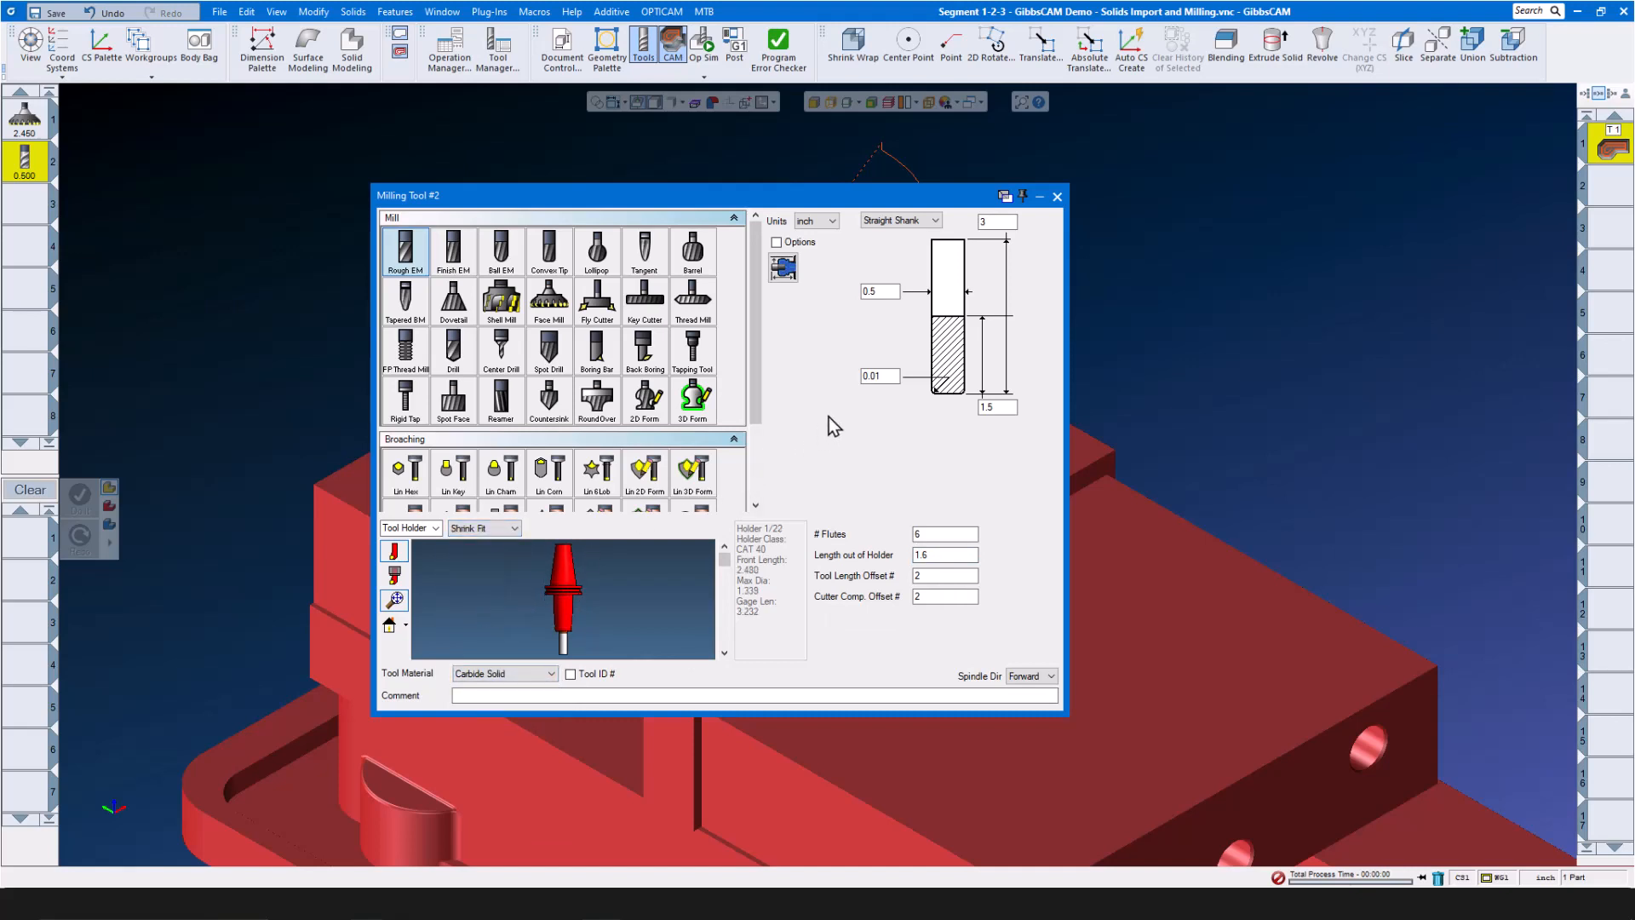
click(1058, 198)
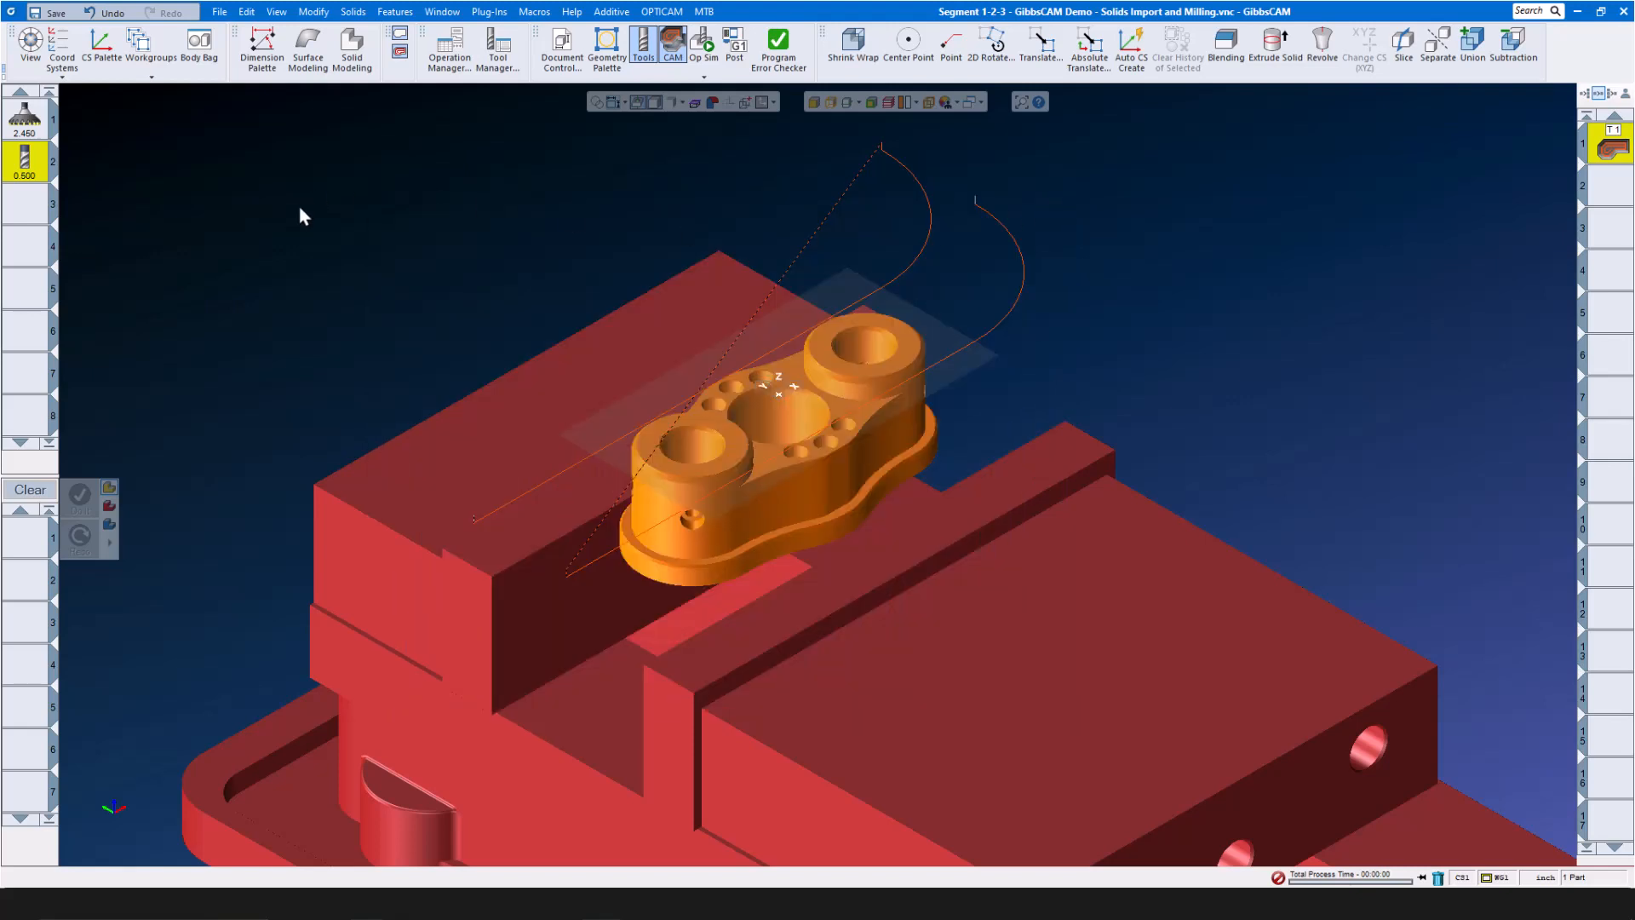
Create a VoluMill process with tool 2, set the Technology Expert's tool holder to Shrink Fit and apply all its recommended cutting values
drag(26, 162, 40, 545)
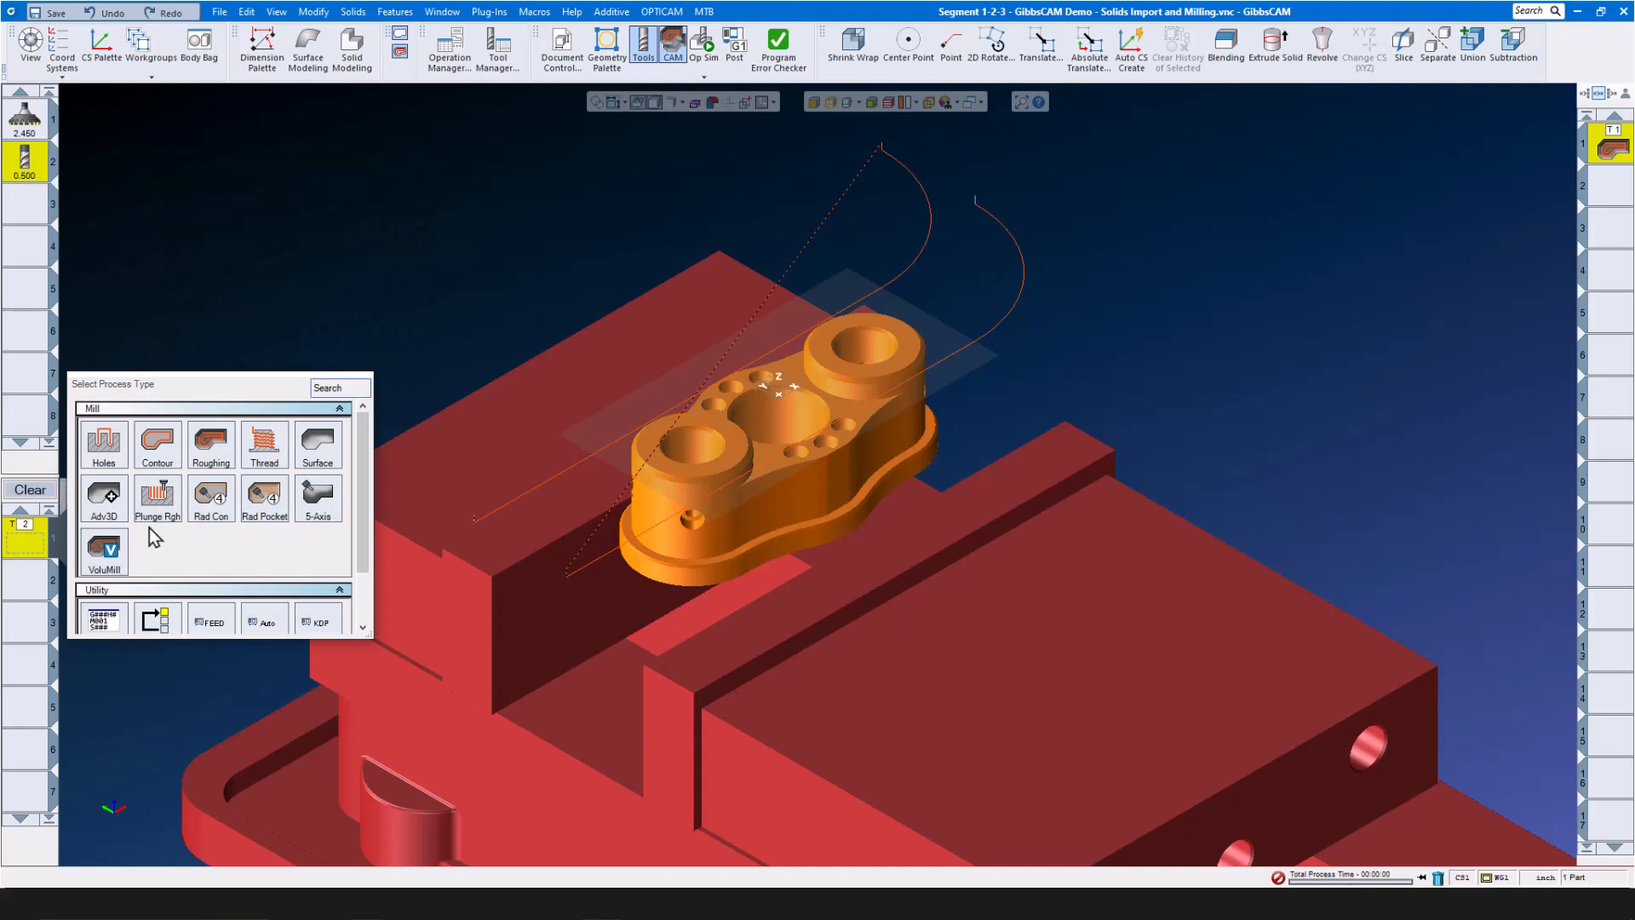
click(114, 552)
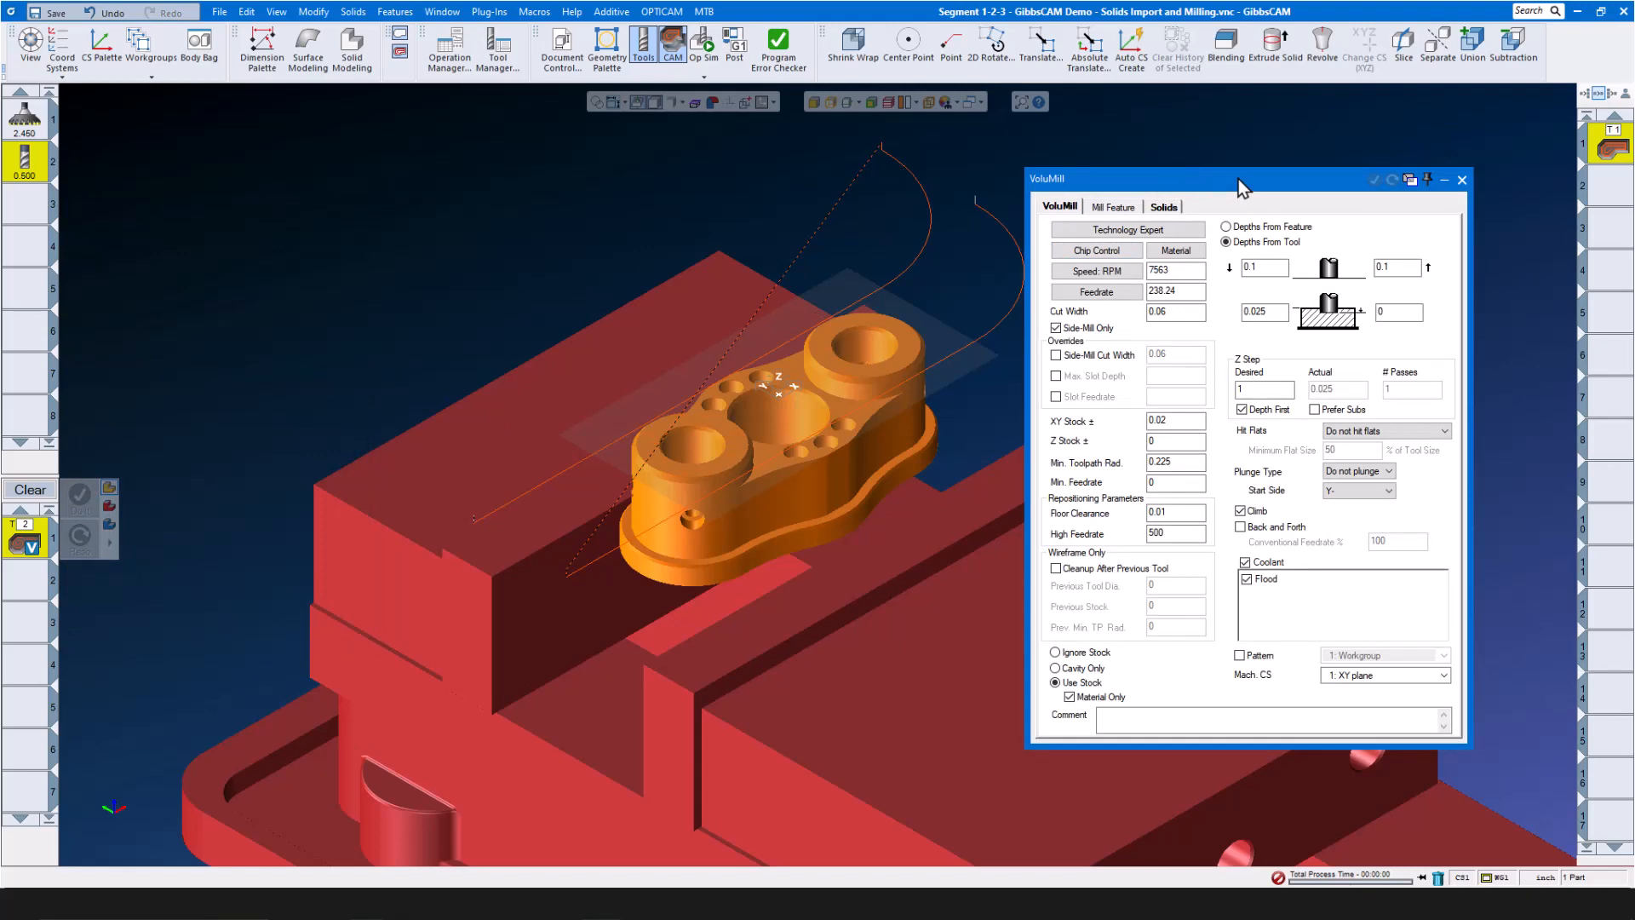
click(1153, 231)
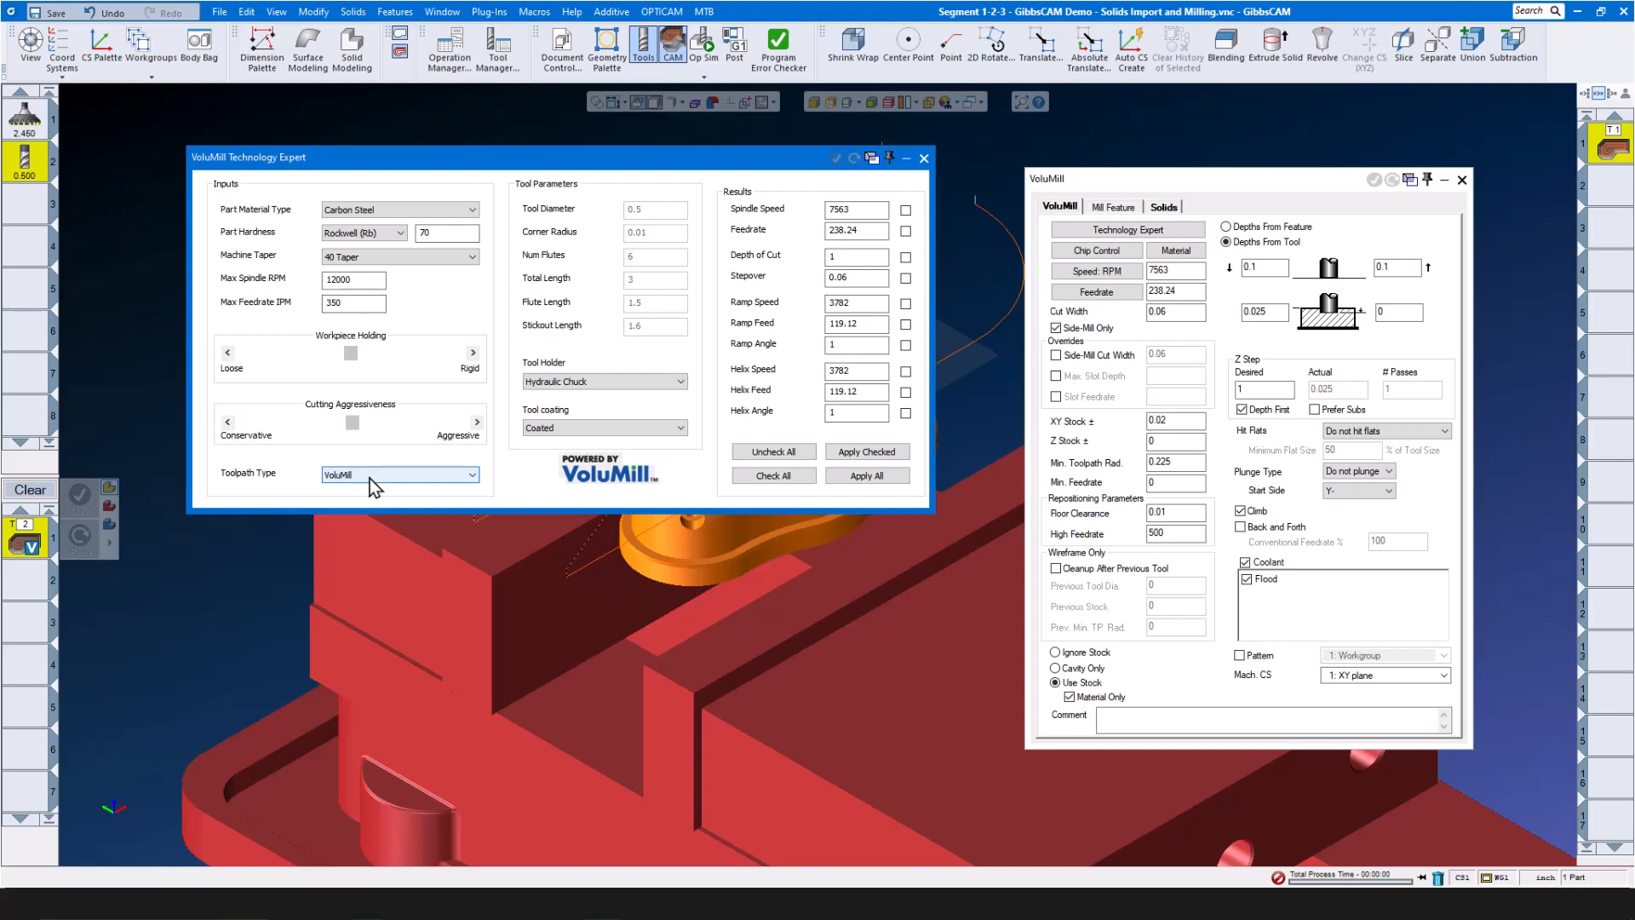
click(667, 383)
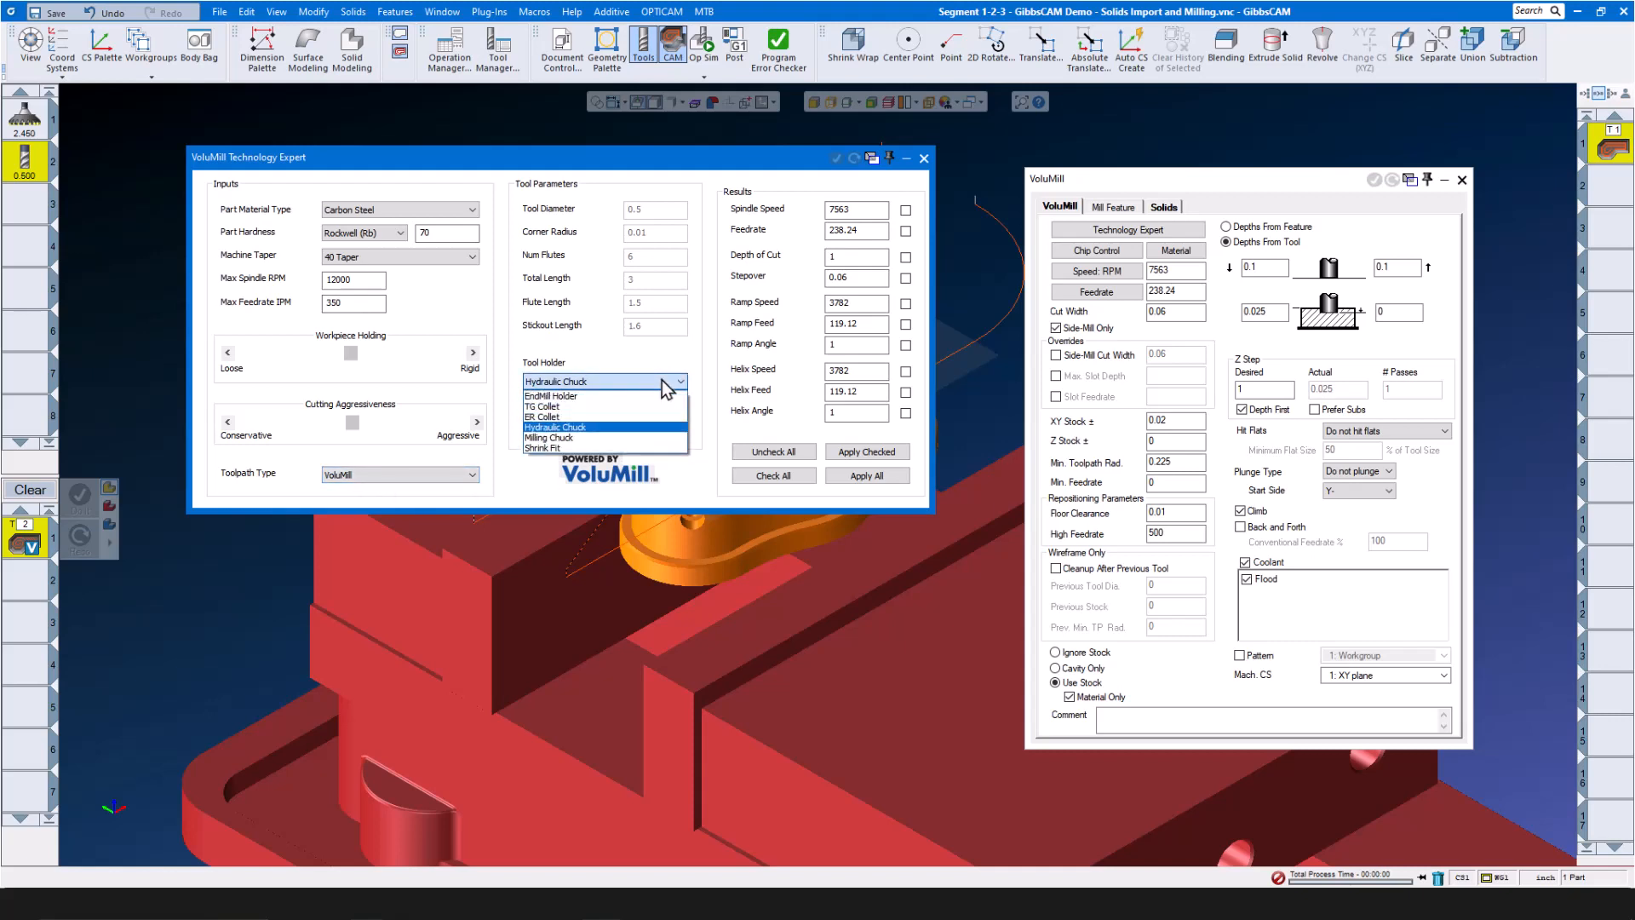
click(622, 448)
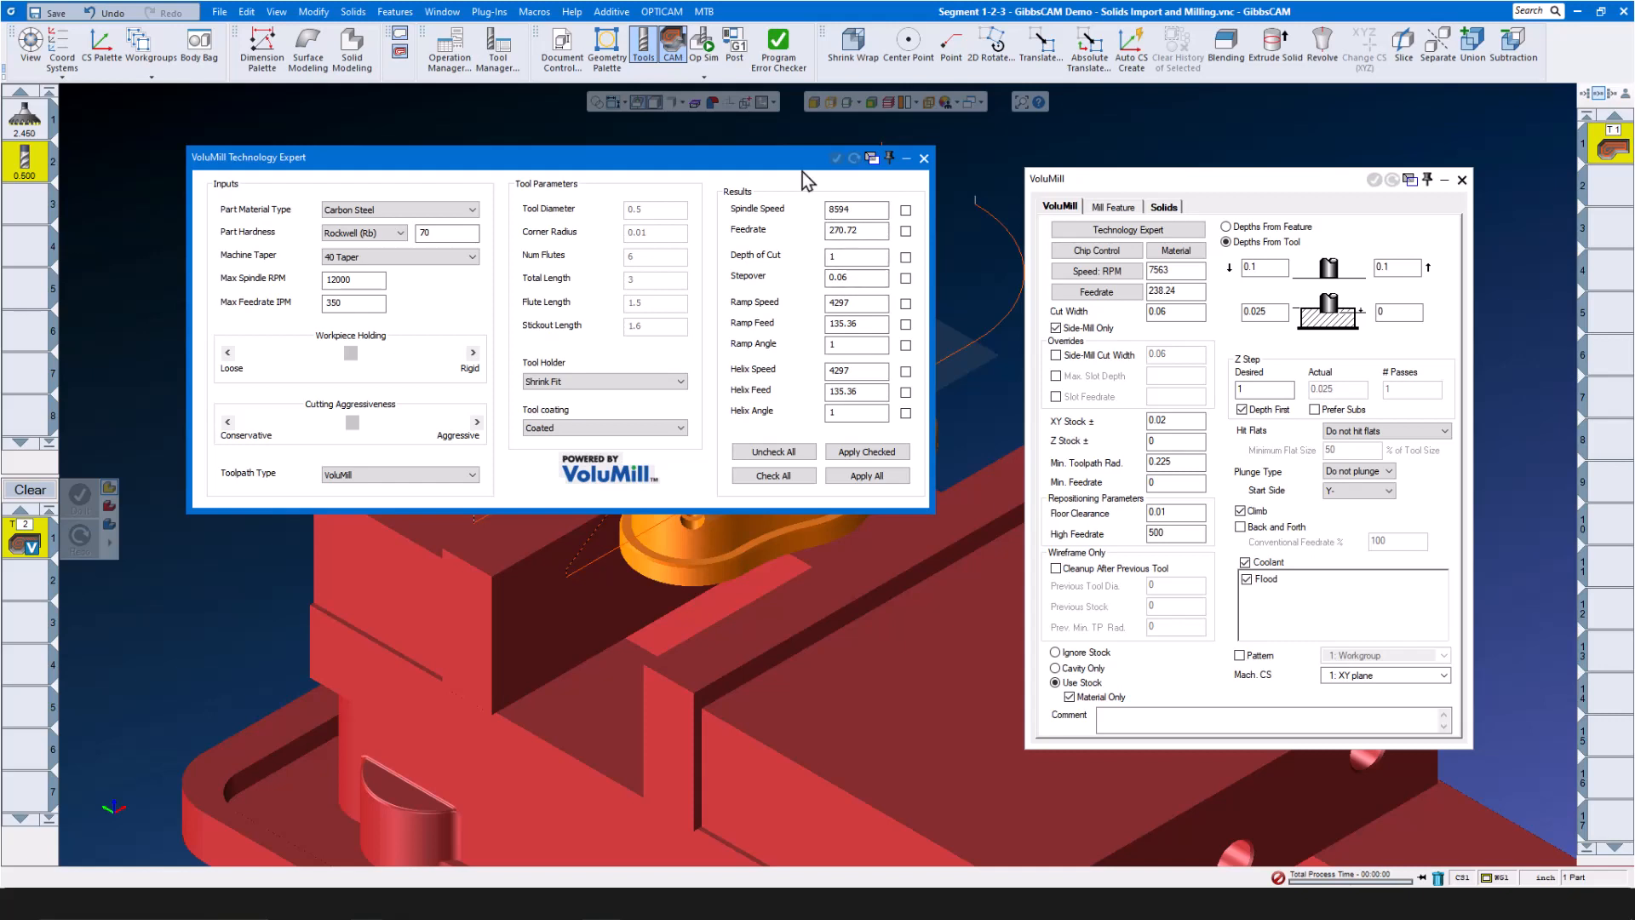
click(867, 476)
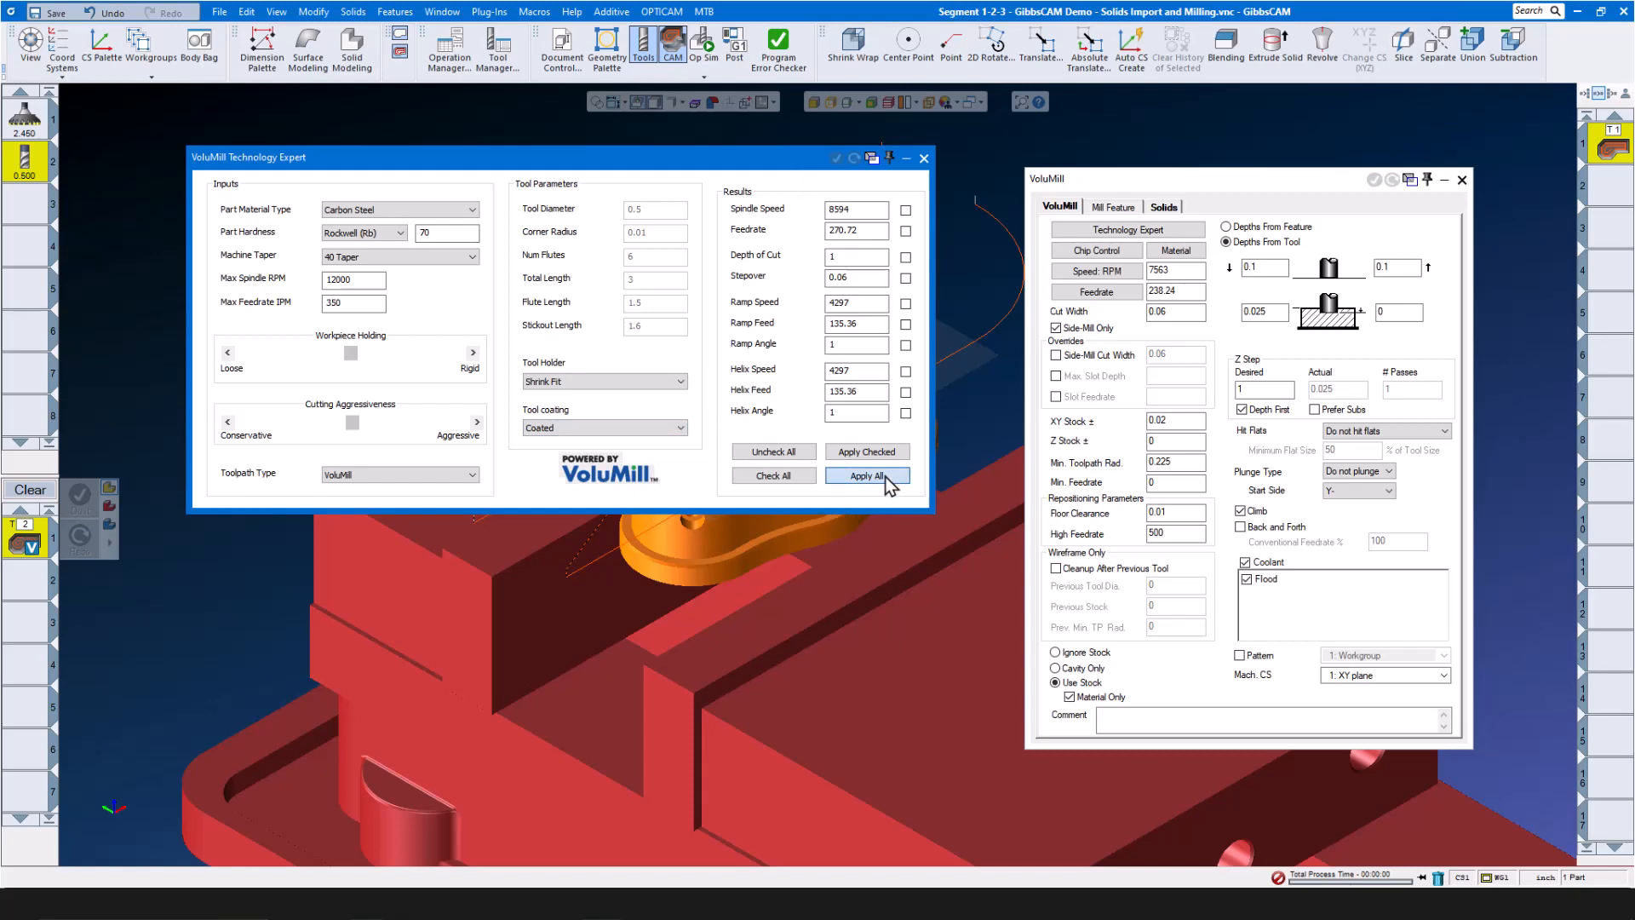
click(925, 159)
Set the VoluMill surface Z to 0, final depth to -1.28 and plunge type to Do not plunge, and generate the toolpath on the flange
double_click(1180, 421)
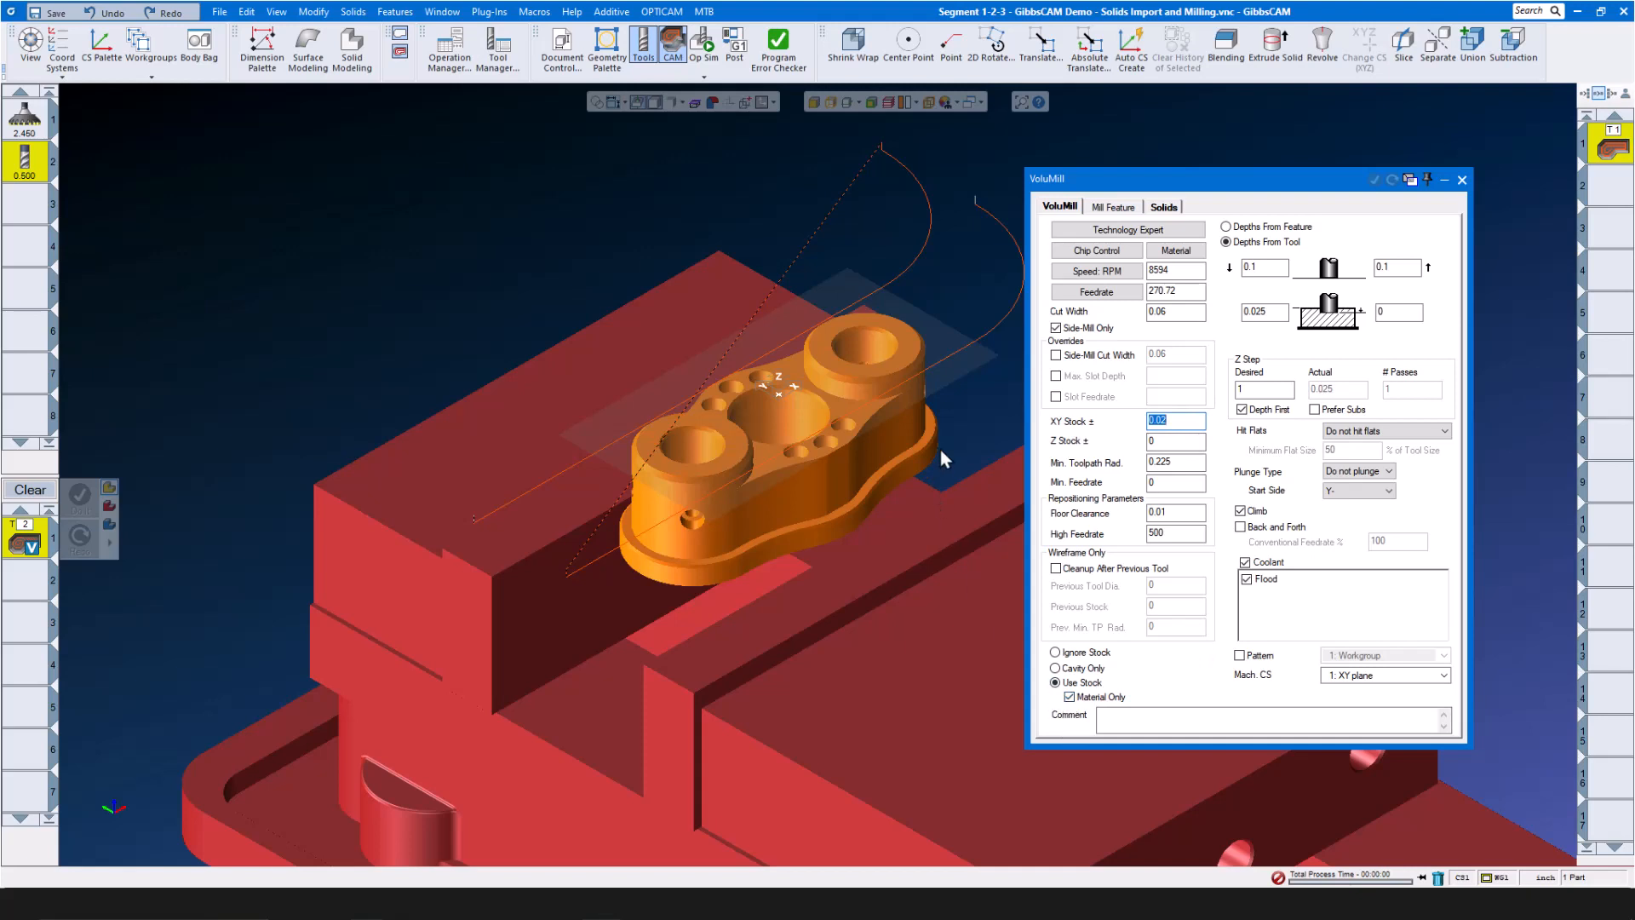
double_click(1275, 312)
text(0)
double_click(1414, 312)
click(1388, 472)
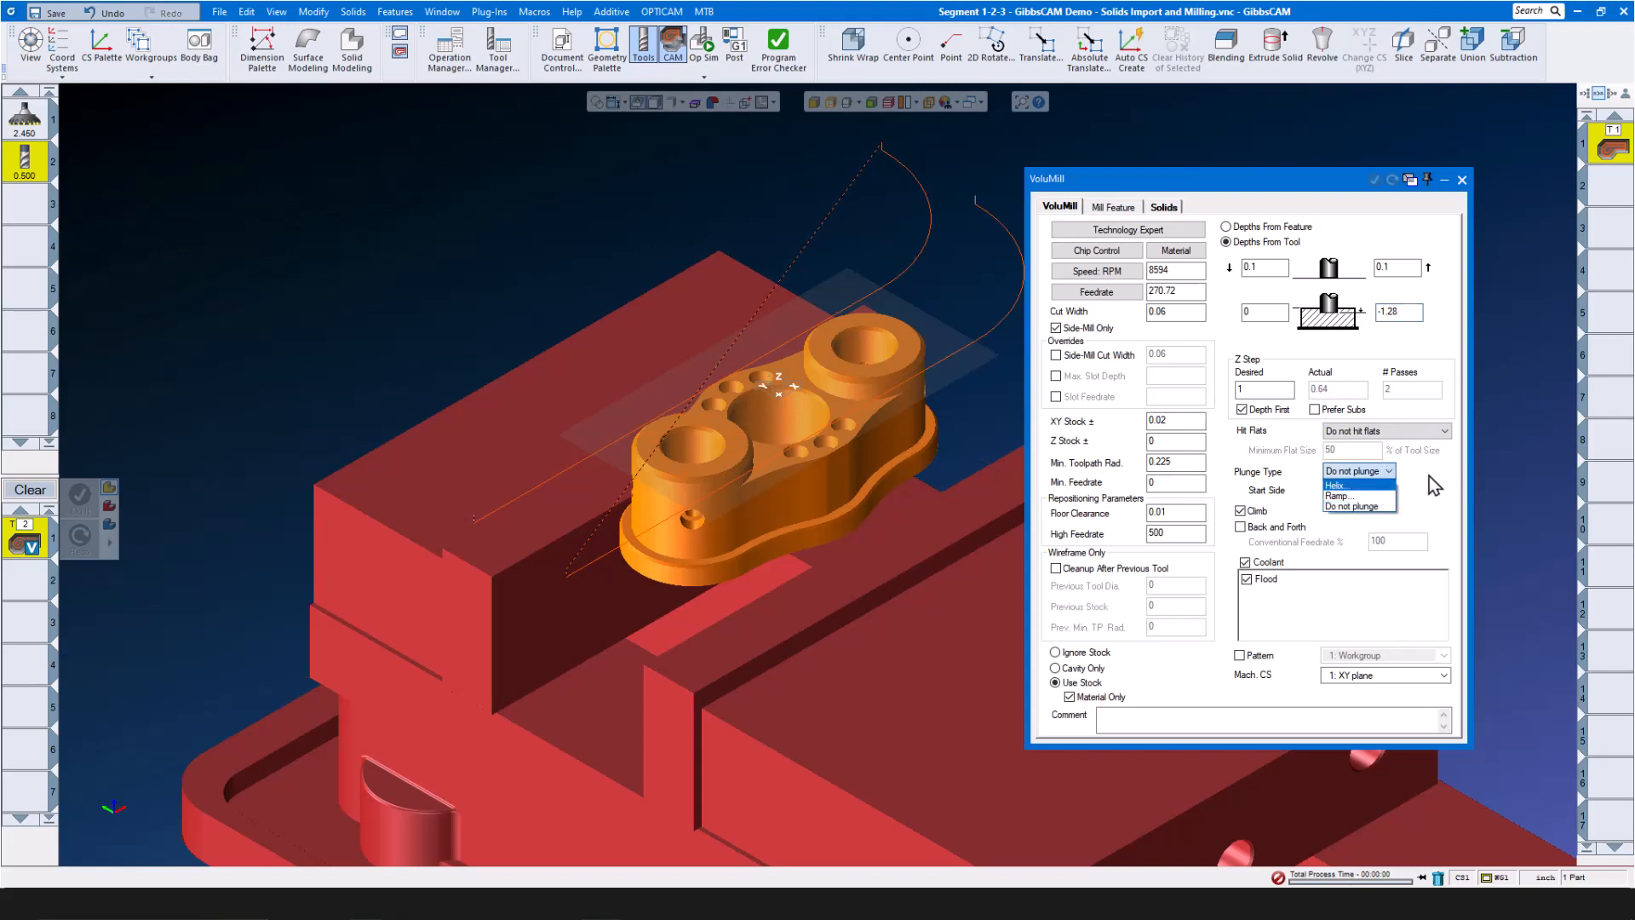
click(1363, 506)
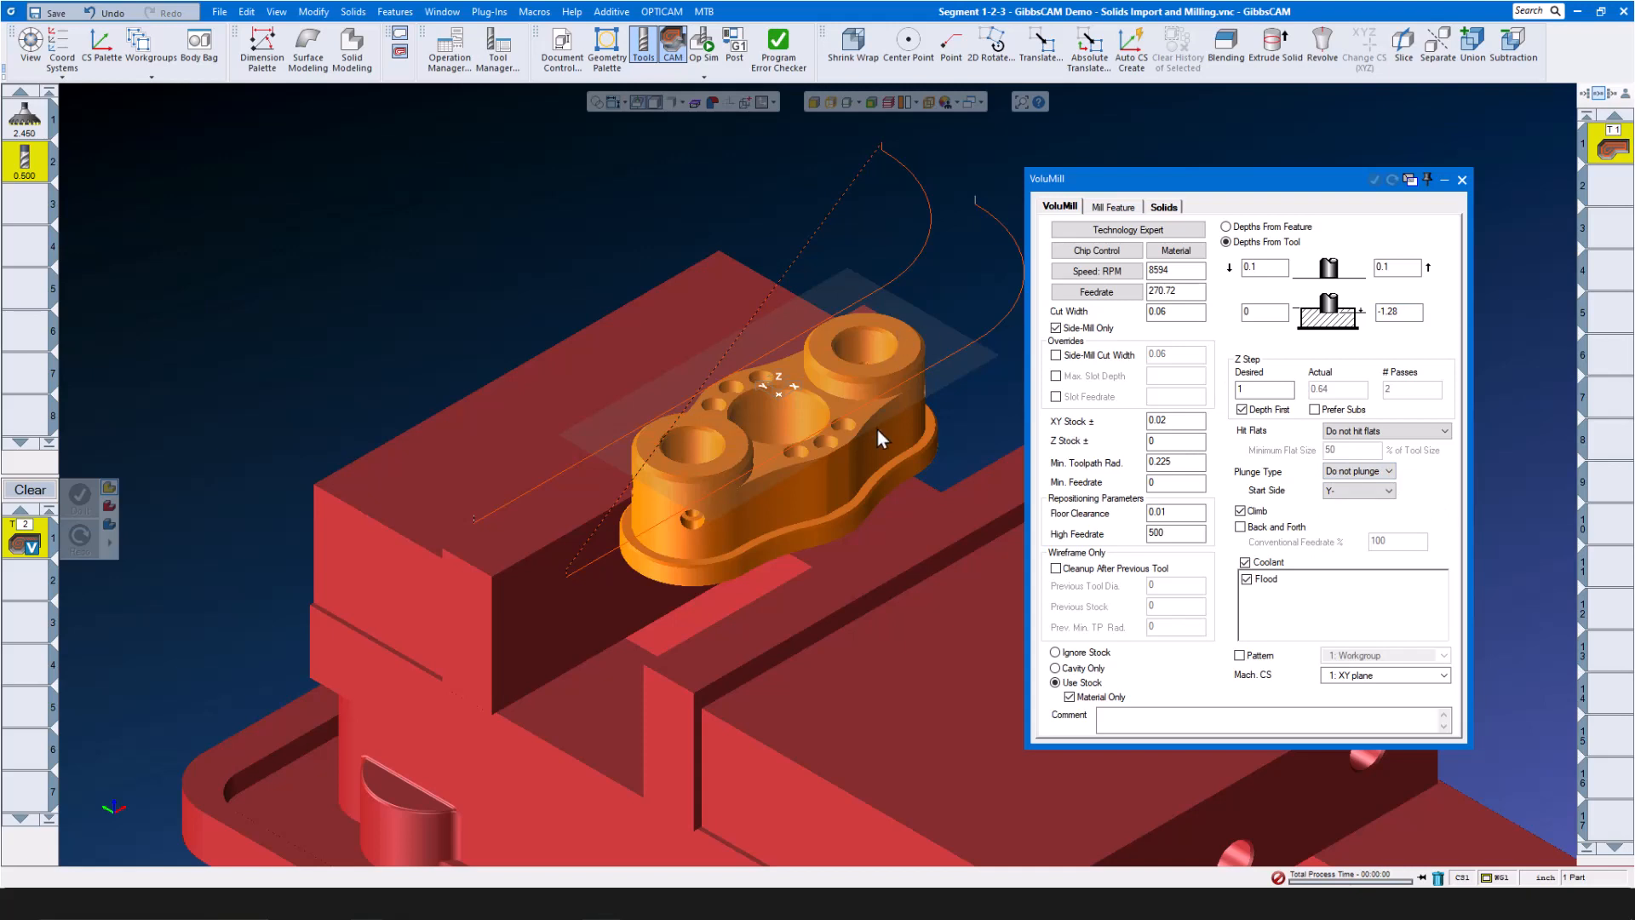
click(876, 458)
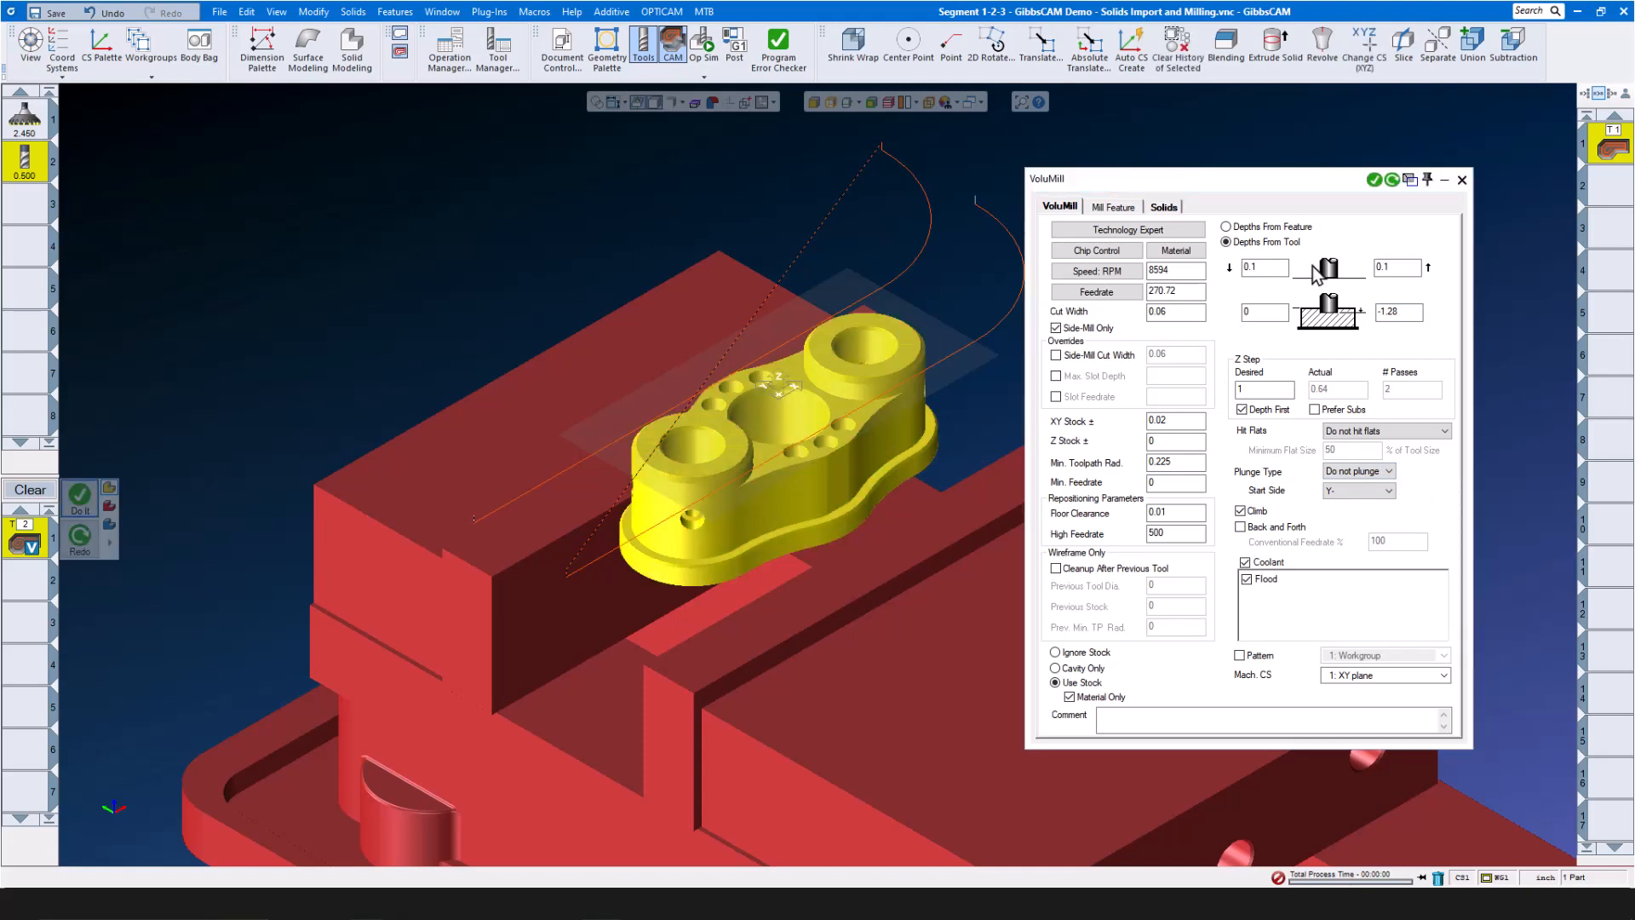
click(1374, 180)
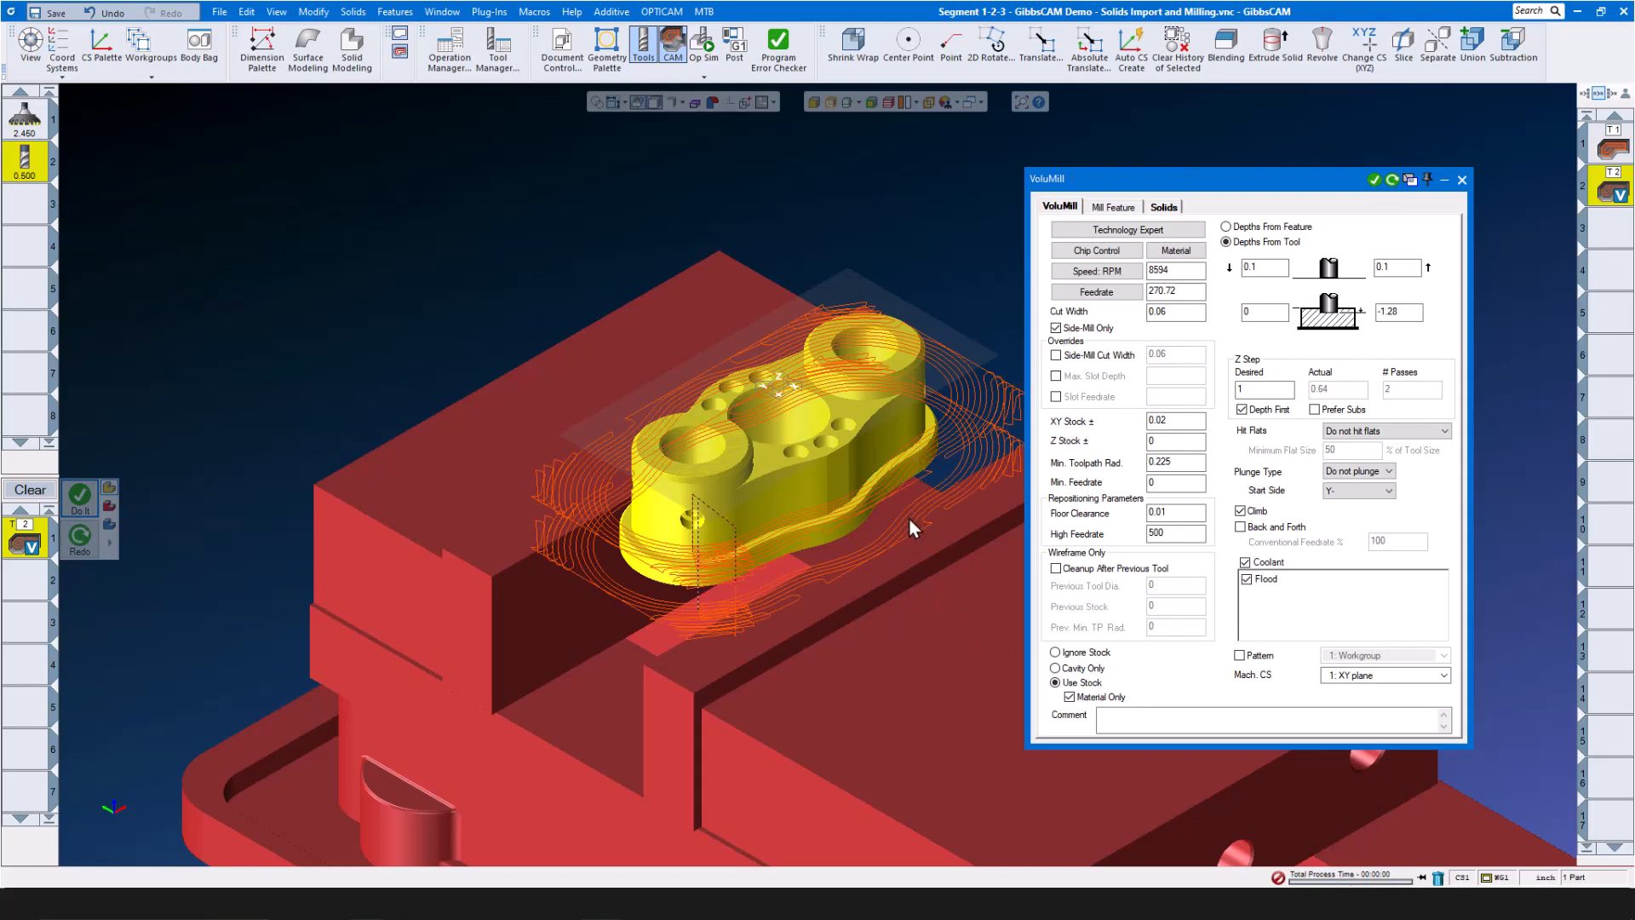
Set the VoluMill final depth to -1 and generate a second roughing toolpath on the flange
scroll(871, 488, up, 5)
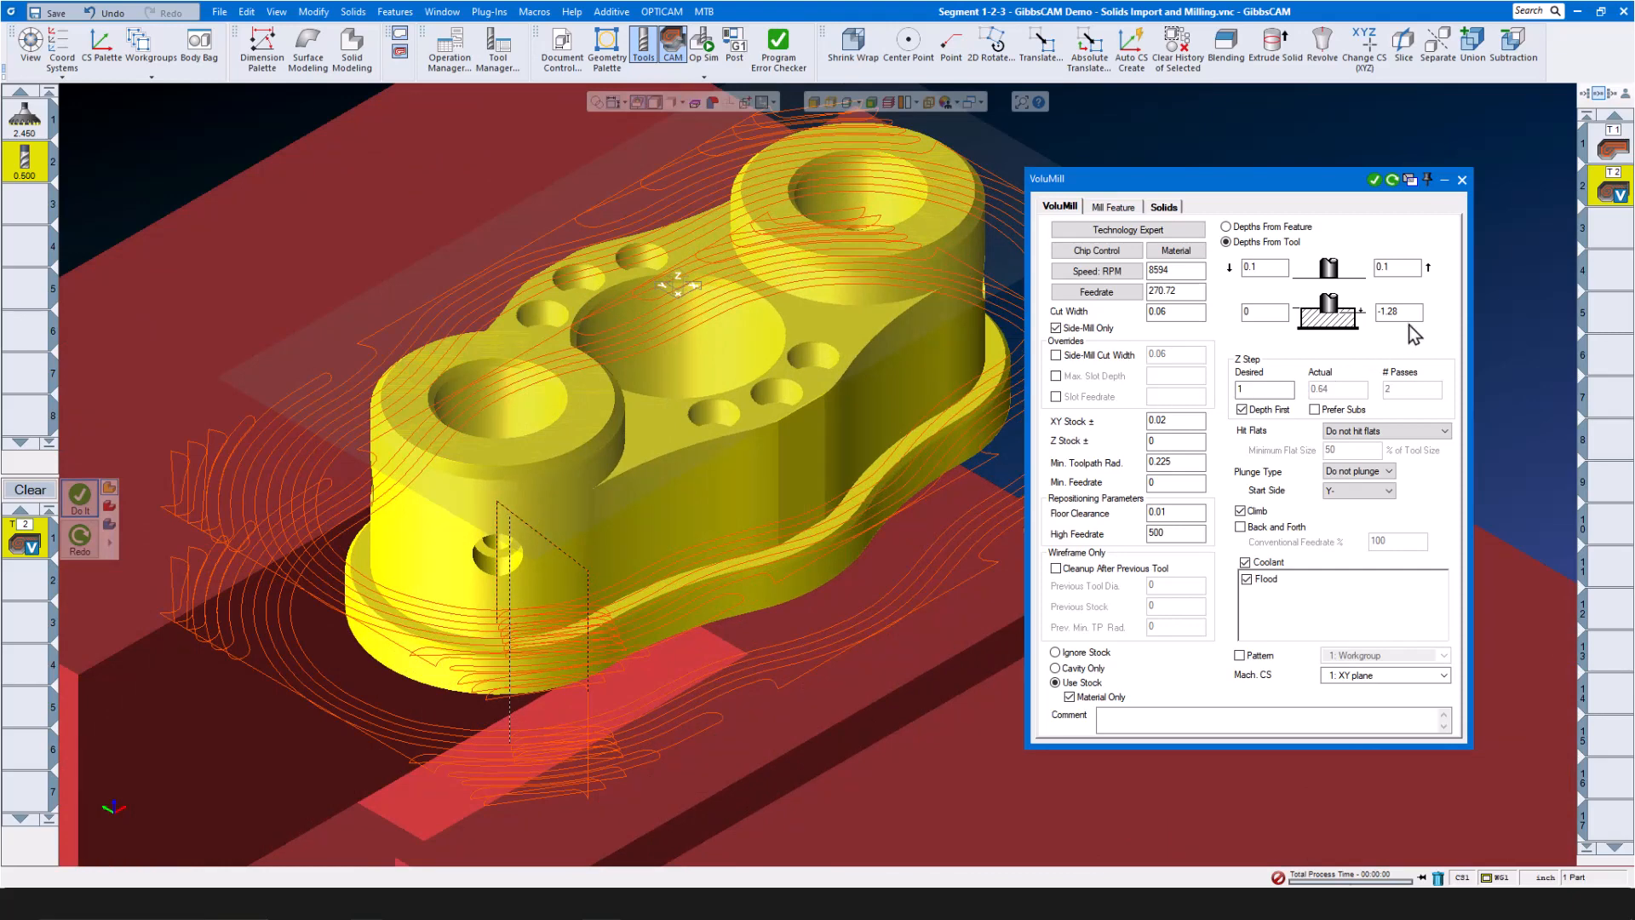
double_click(1413, 312)
mouse_move(31, 174)
scroll(888, 455, up, 4)
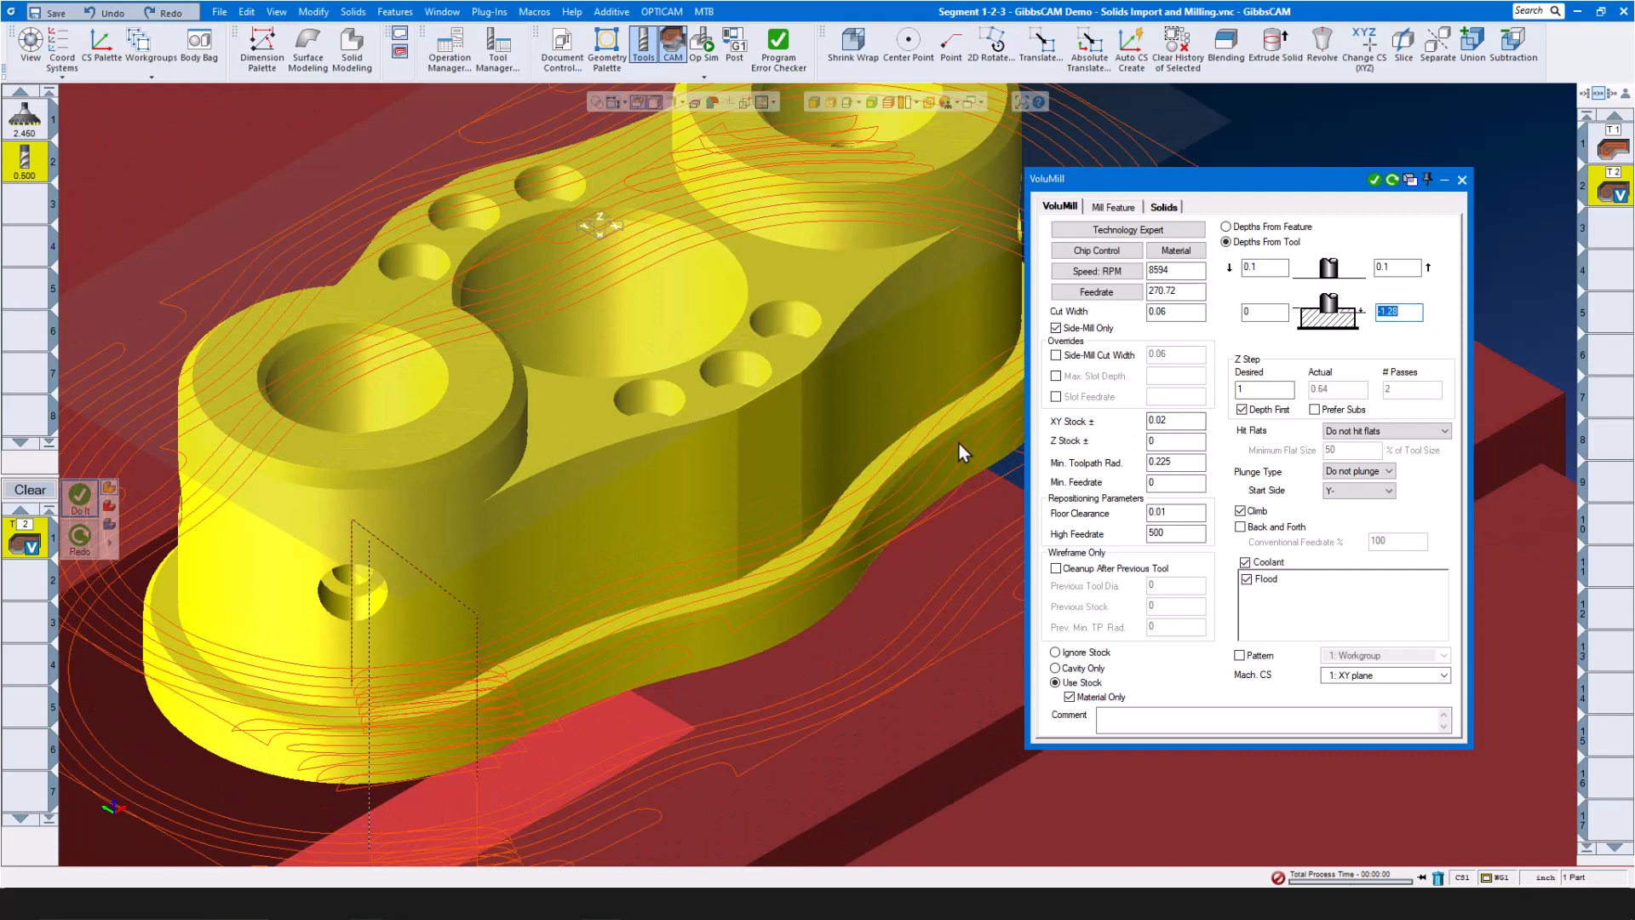
text(-1)
scroll(743, 455, down, 2)
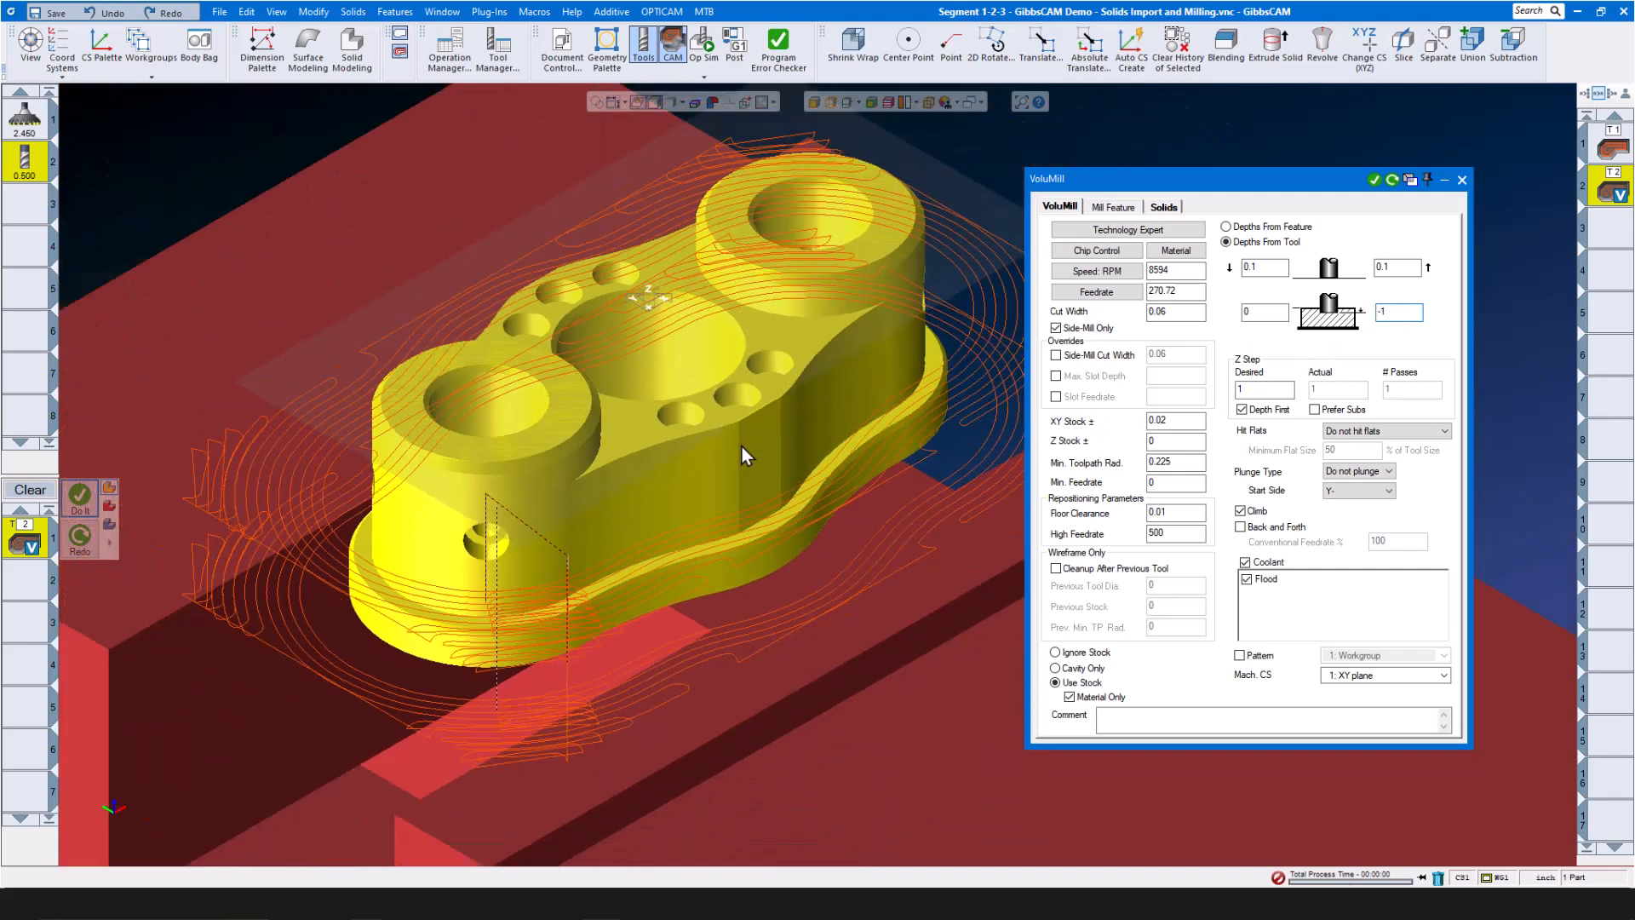
click(1374, 180)
scroll(704, 489, down, 2)
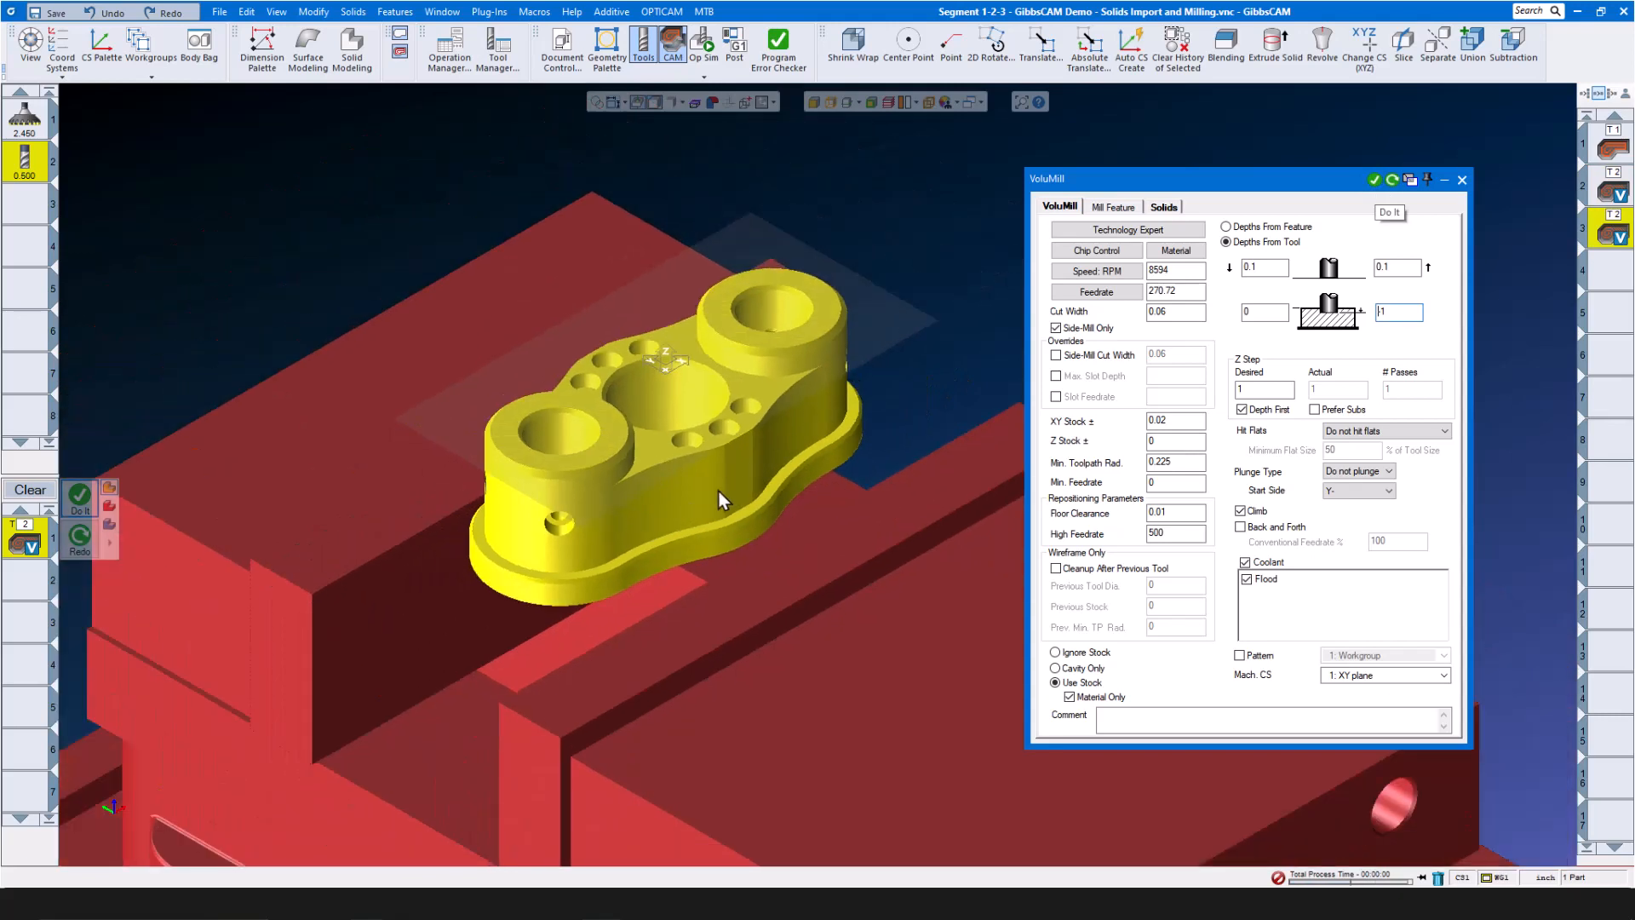
Set the VoluMill final depth to -0.25, generate a third roughing toolpath, and close the process settings
text(-)
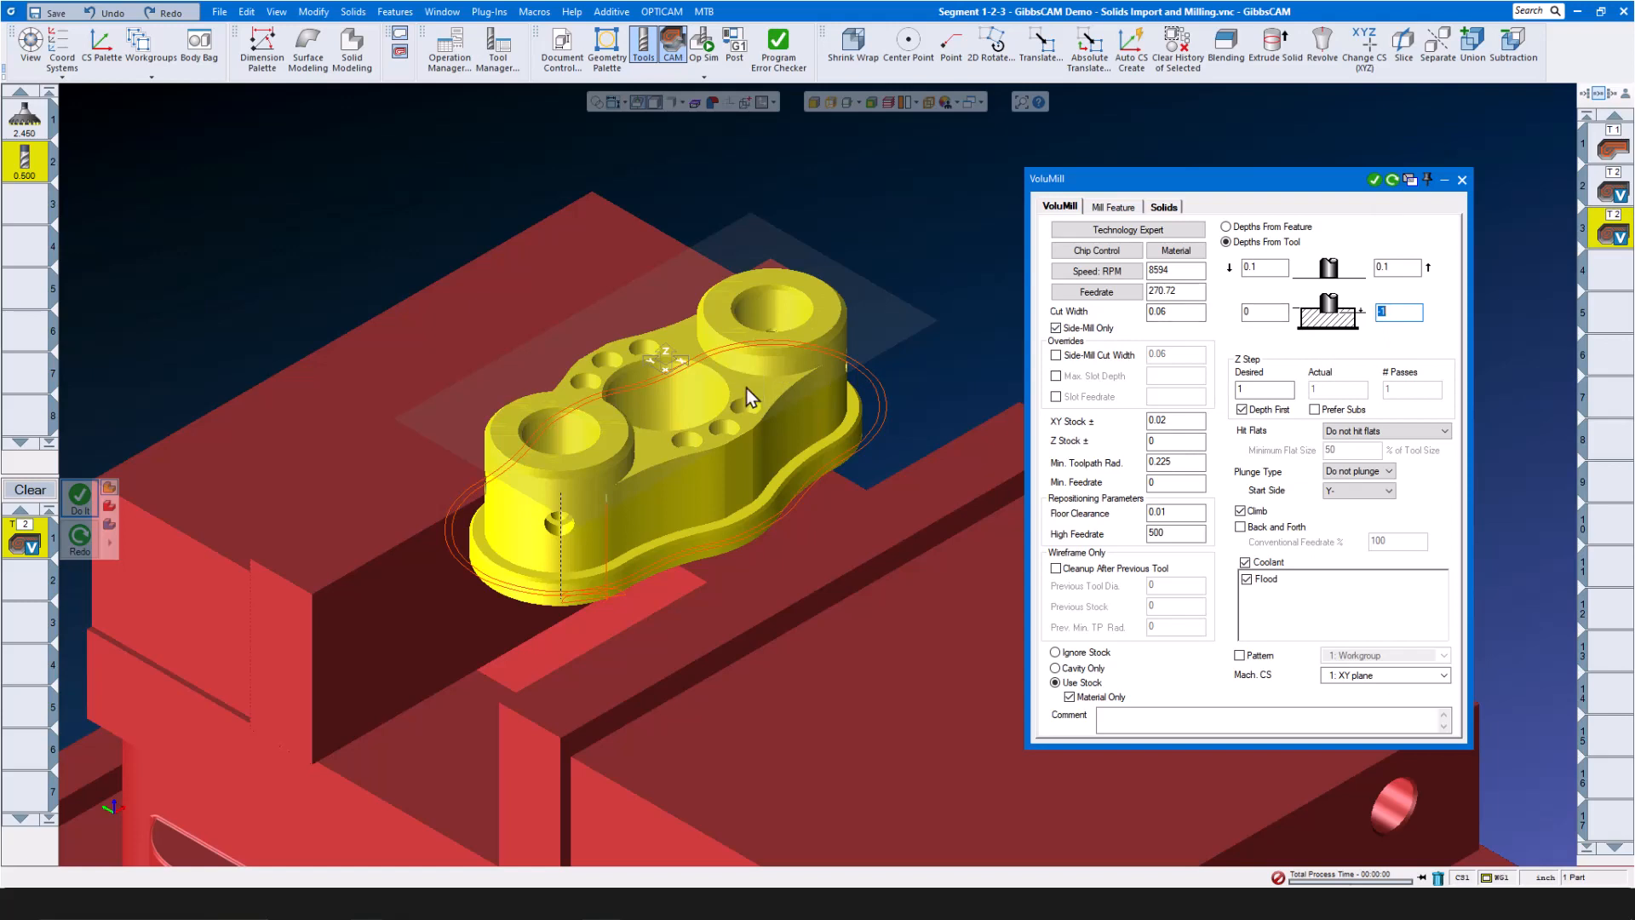
text(0.25-)
click(1374, 180)
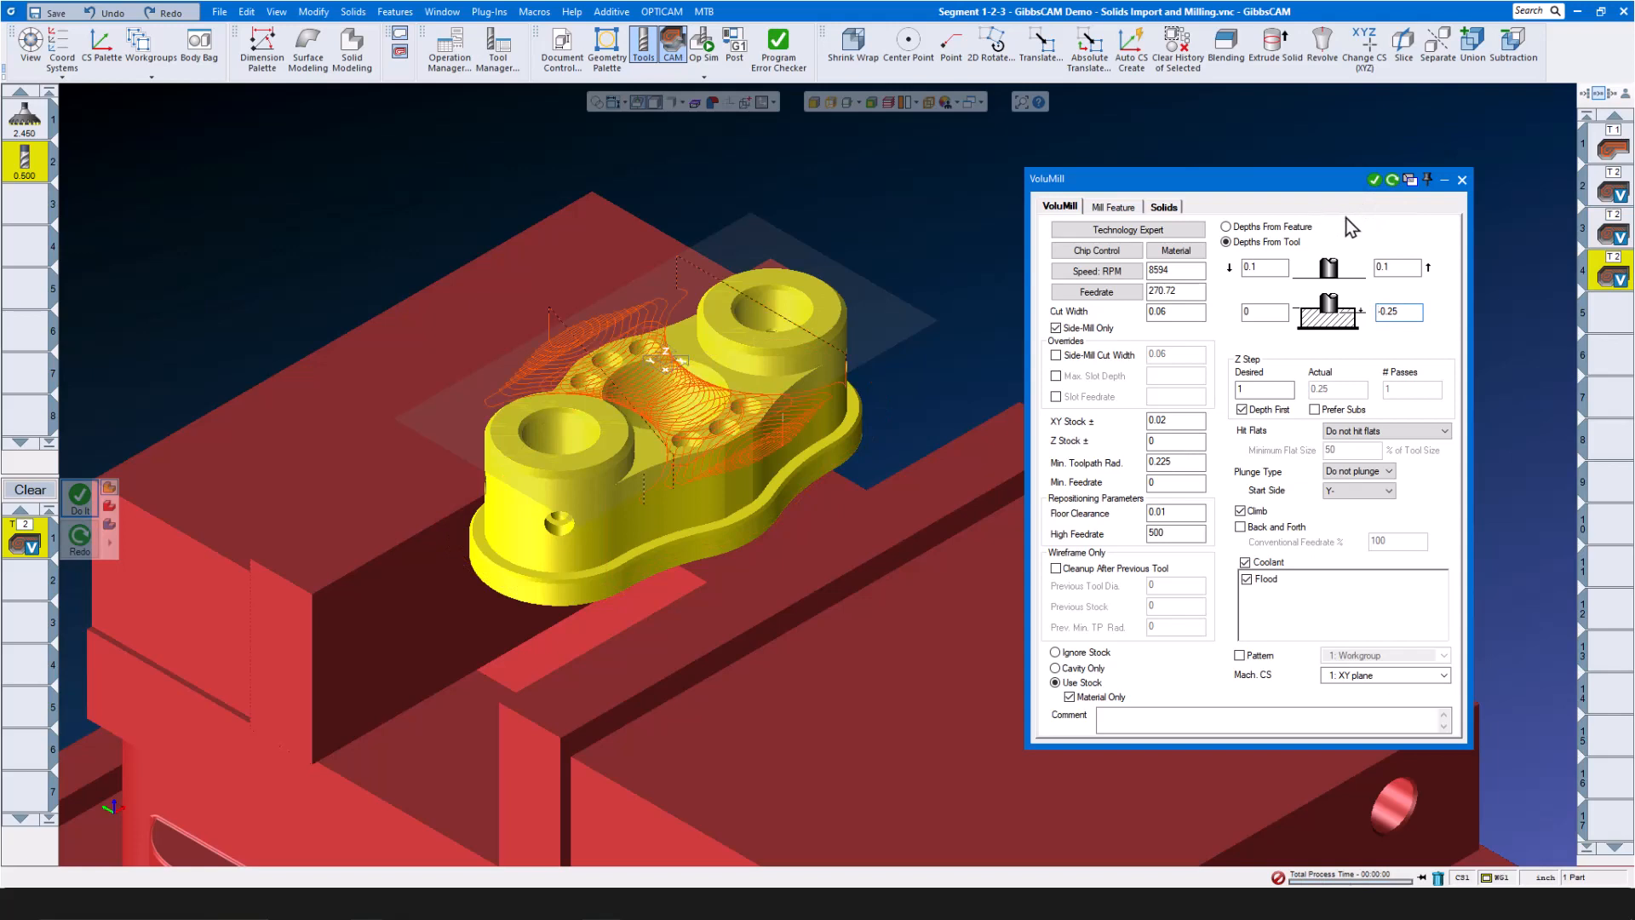
click(1462, 180)
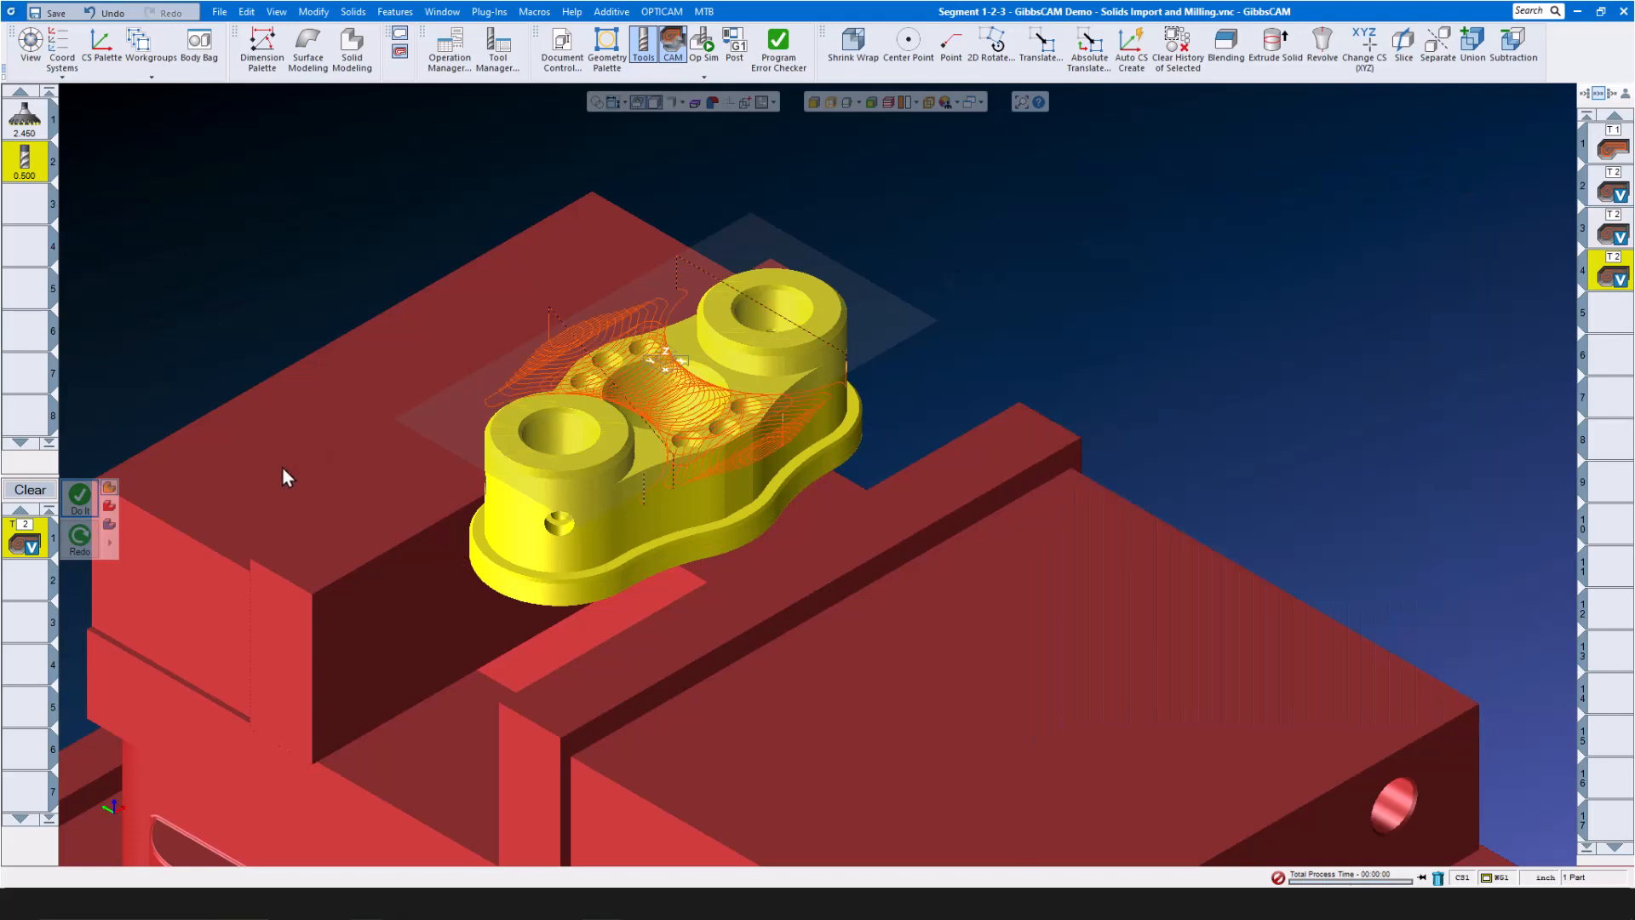
Clear the process list and load the saved process file 625 Drill.prc2
click(37, 492)
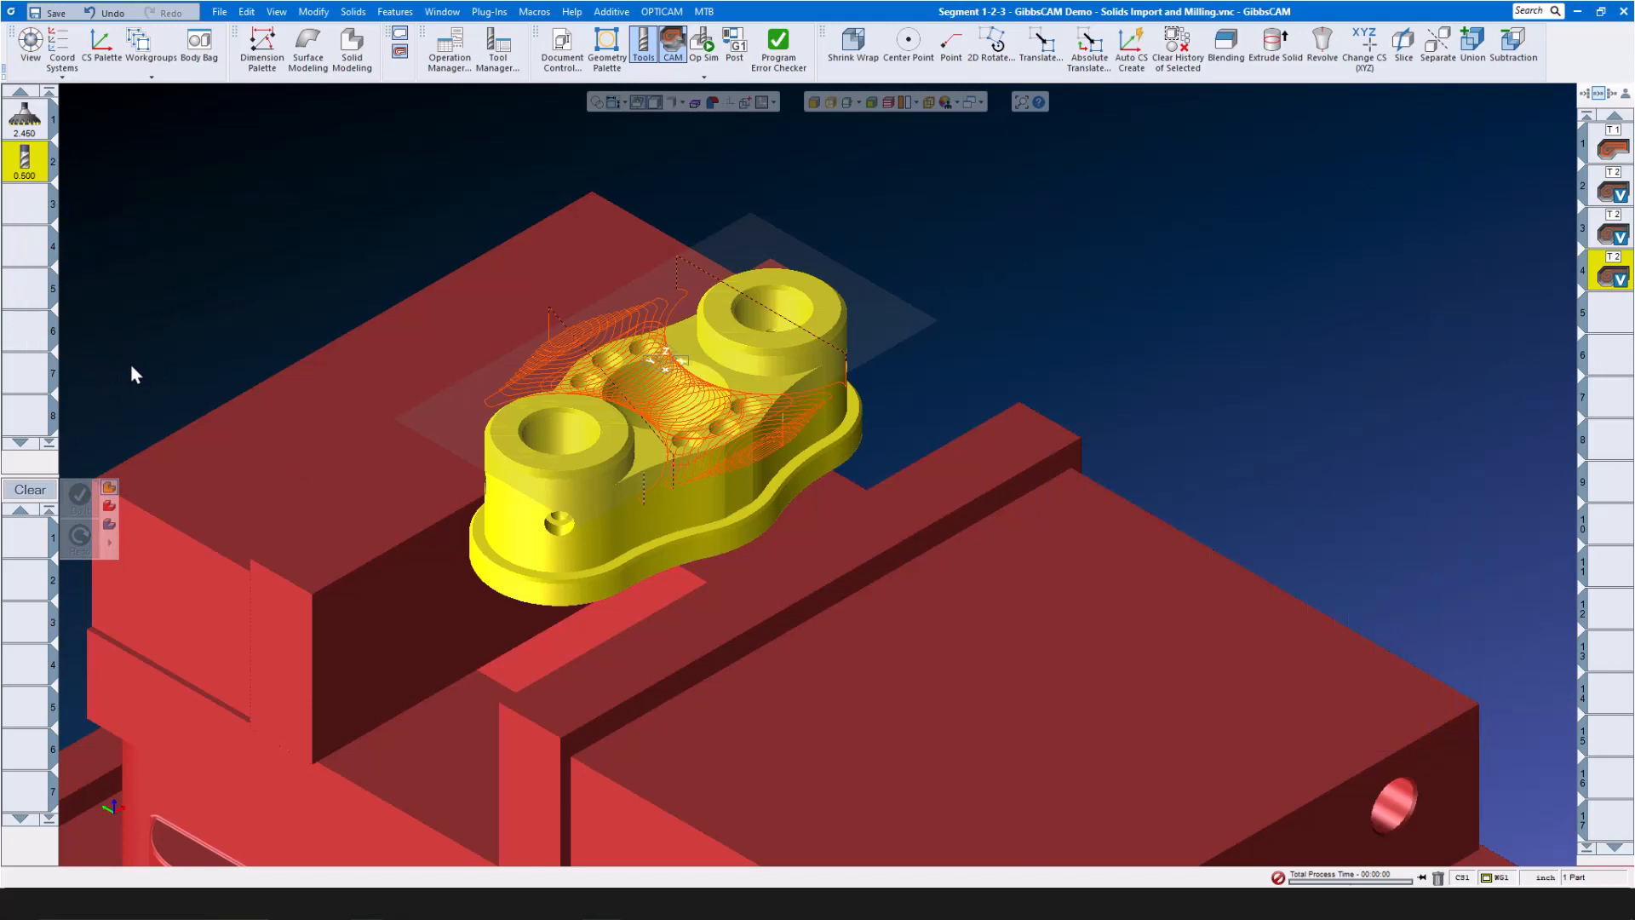
right_click(26, 536)
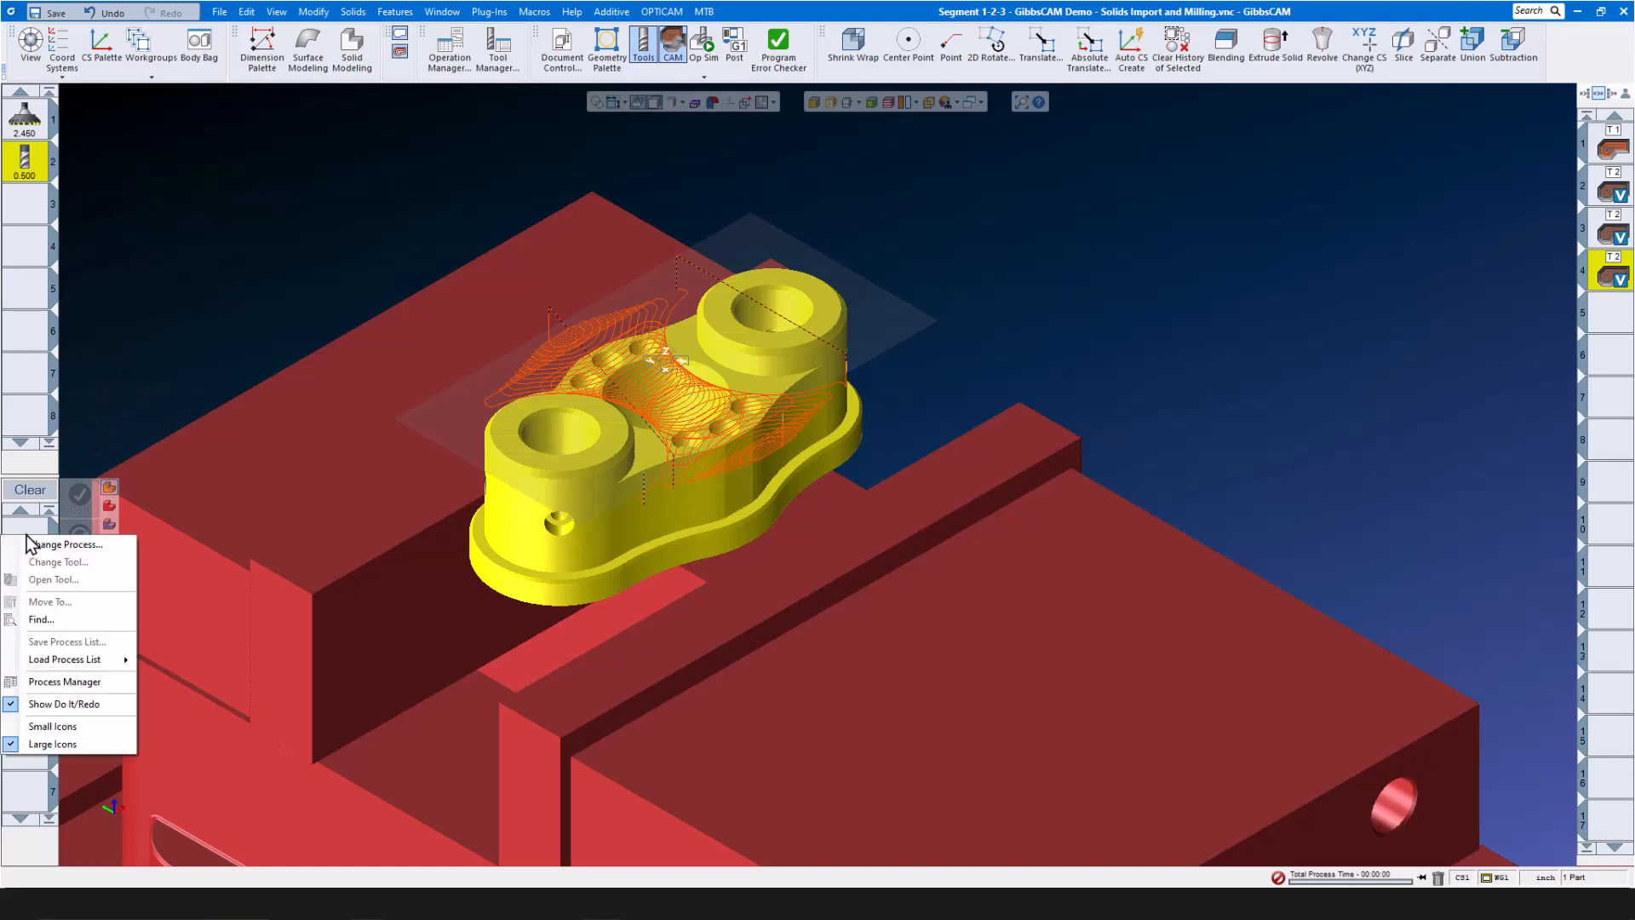
mouse_move(64, 659)
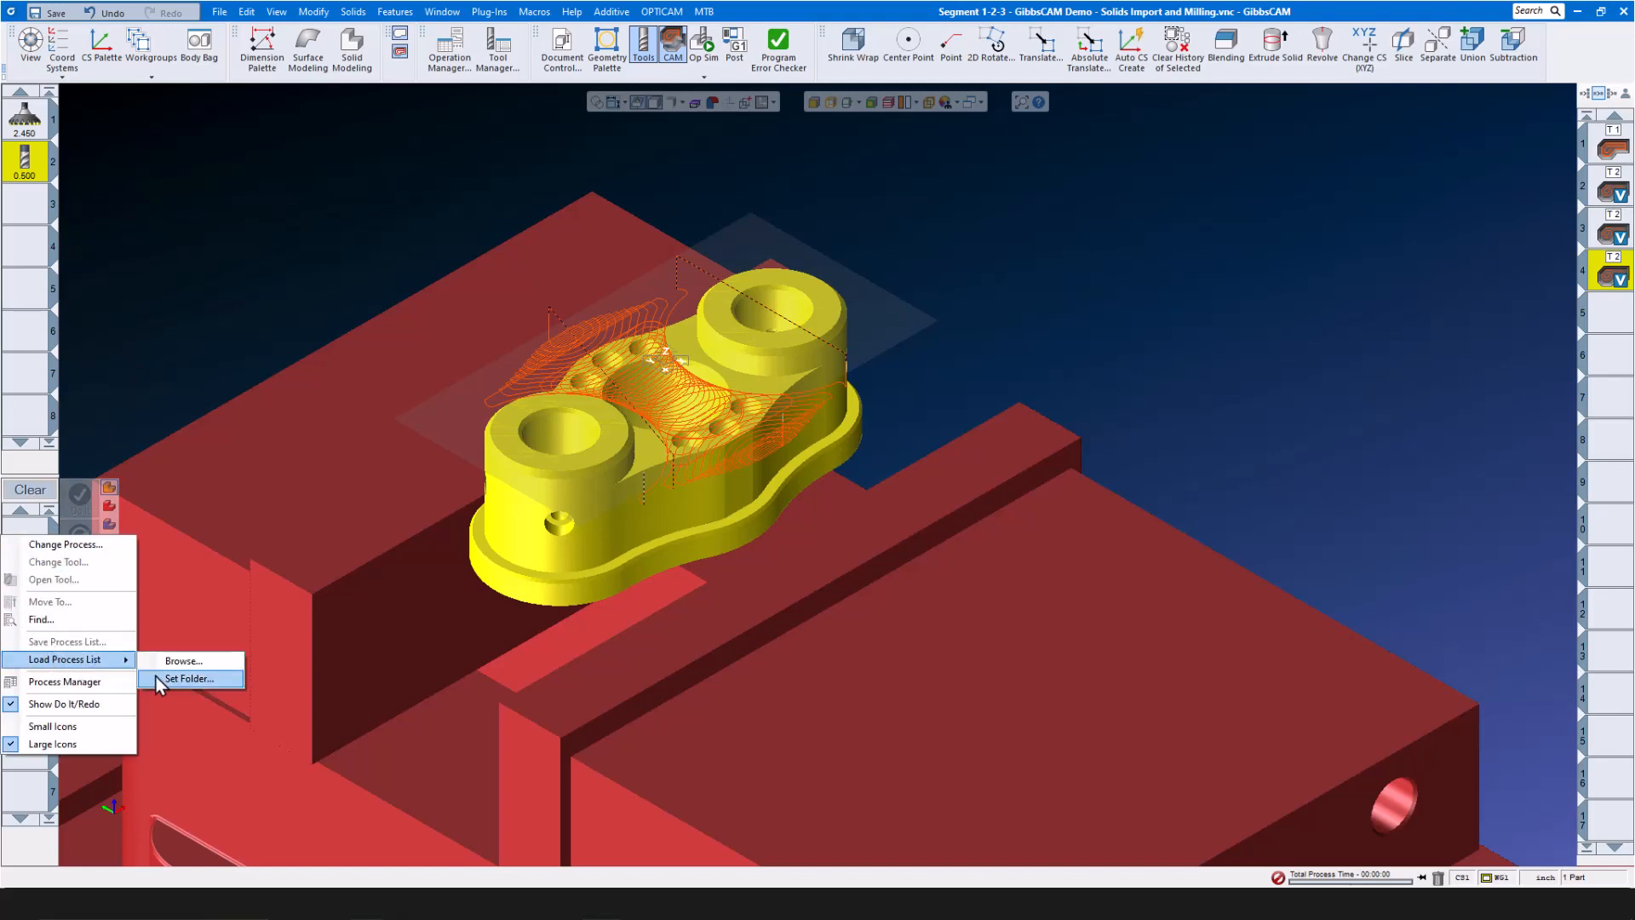
click(181, 661)
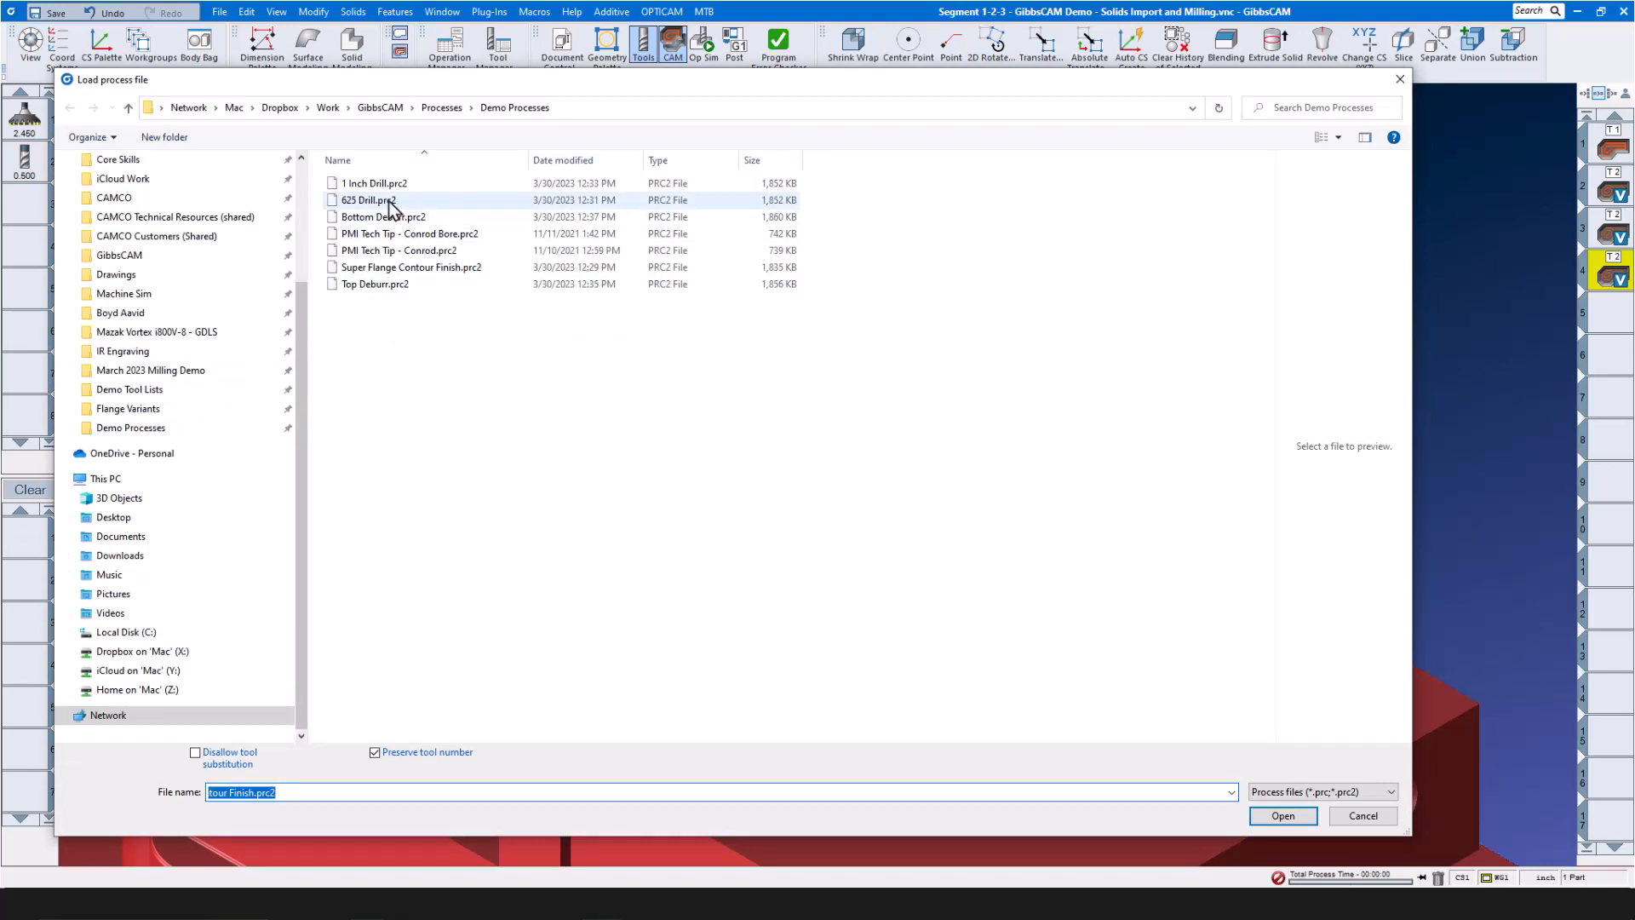
click(389, 201)
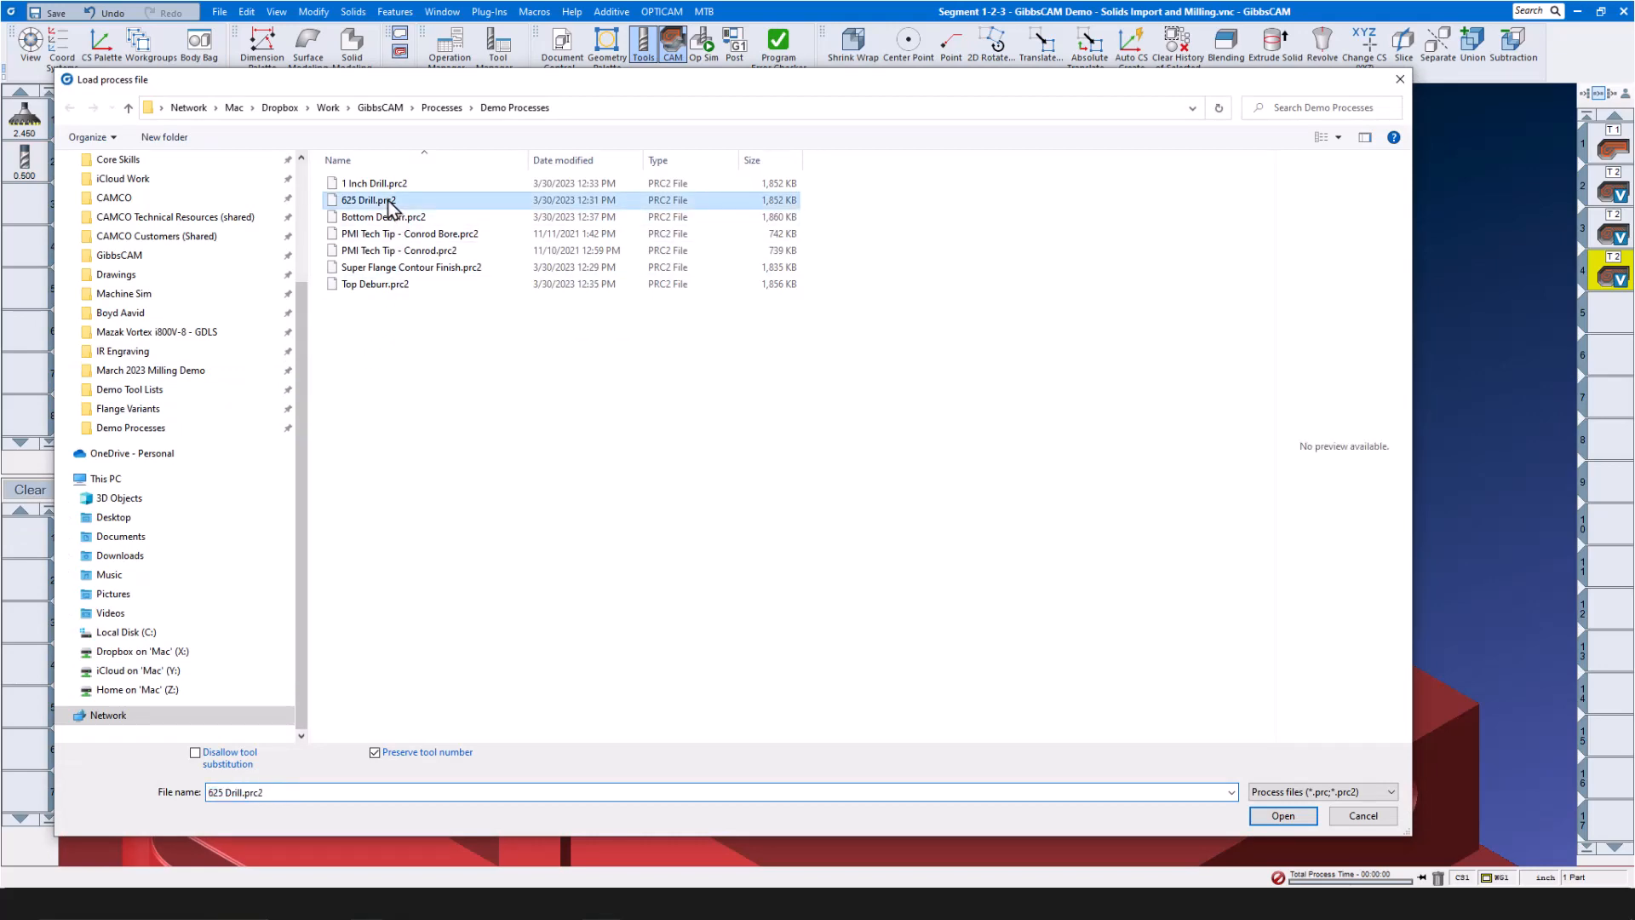
click(1282, 816)
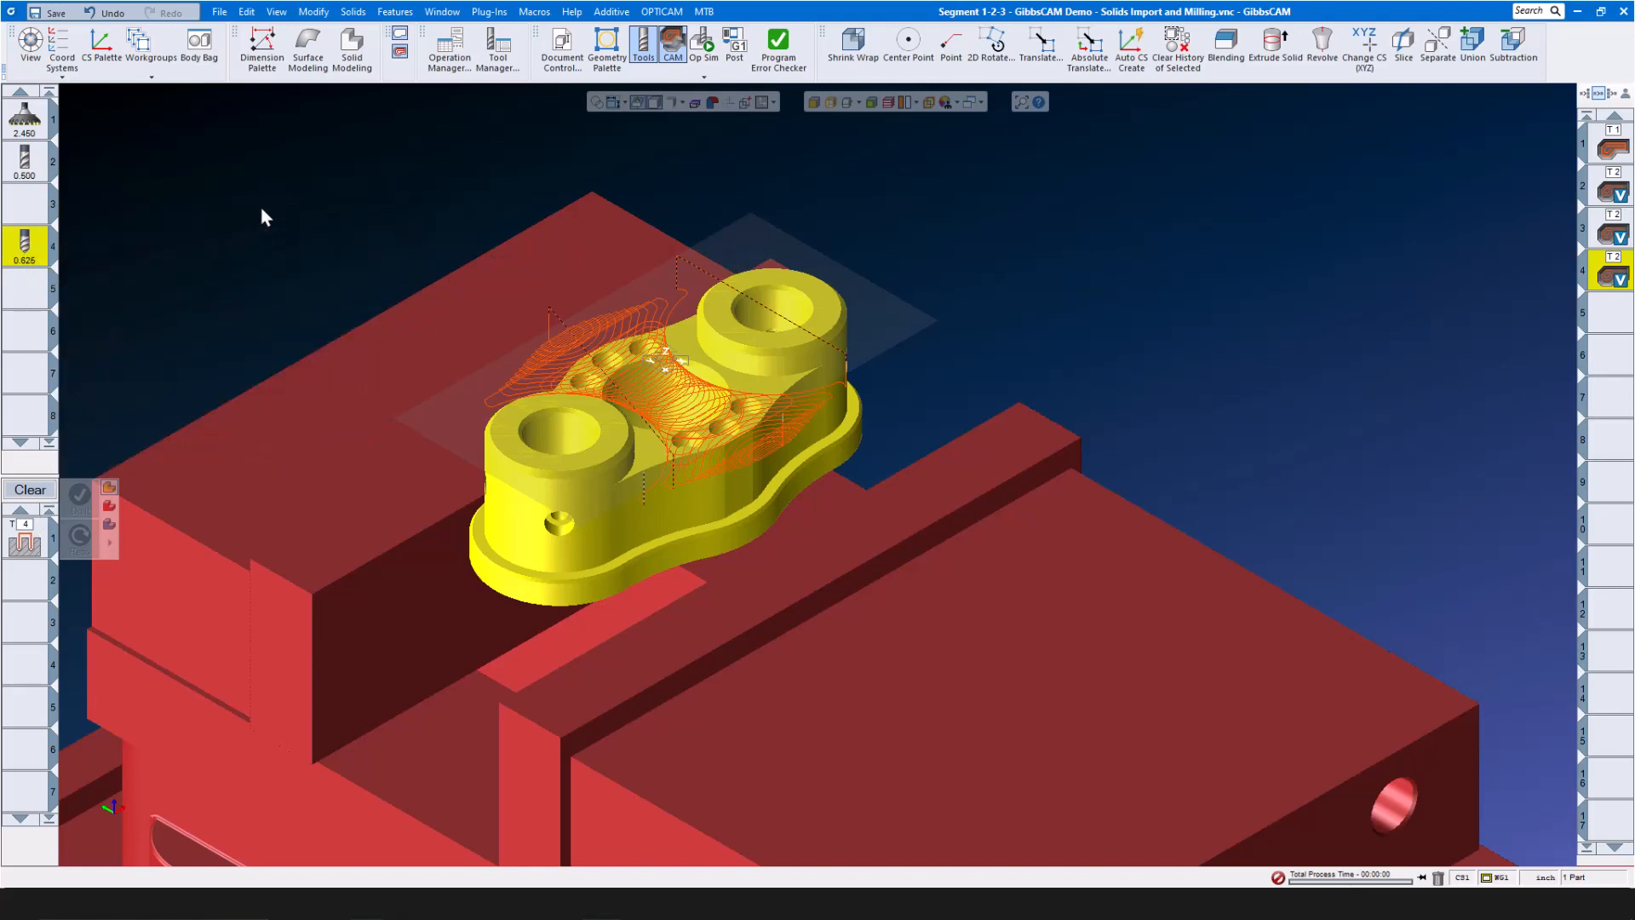
Run automatic feature recognition in the Hole Manager and auto-group the part's holes
click(390, 16)
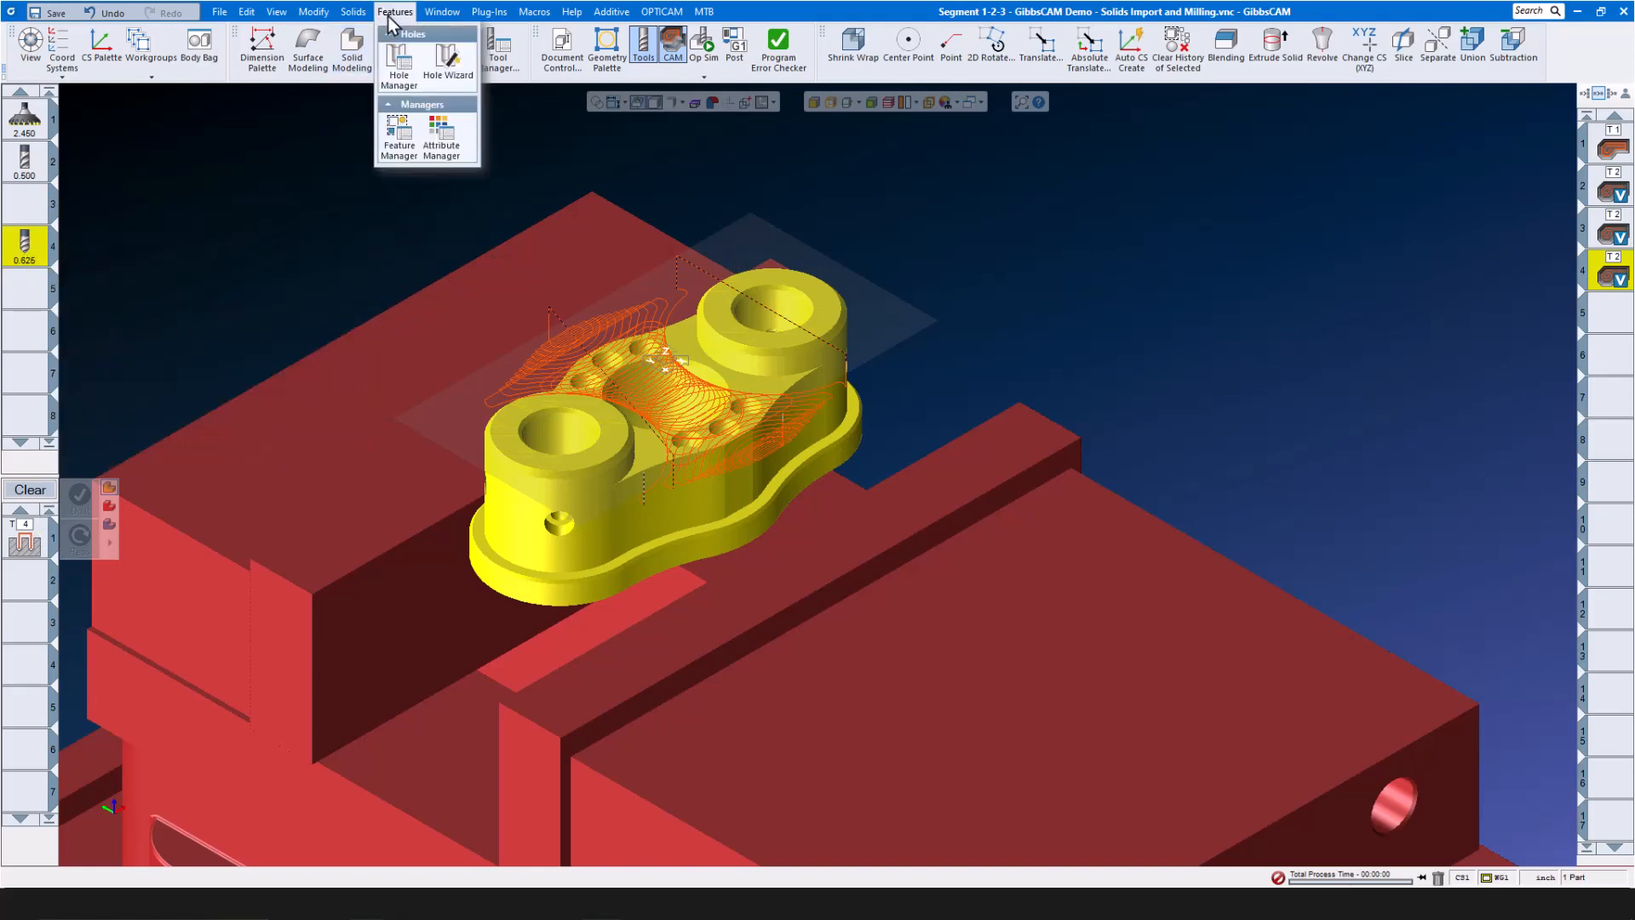
click(396, 68)
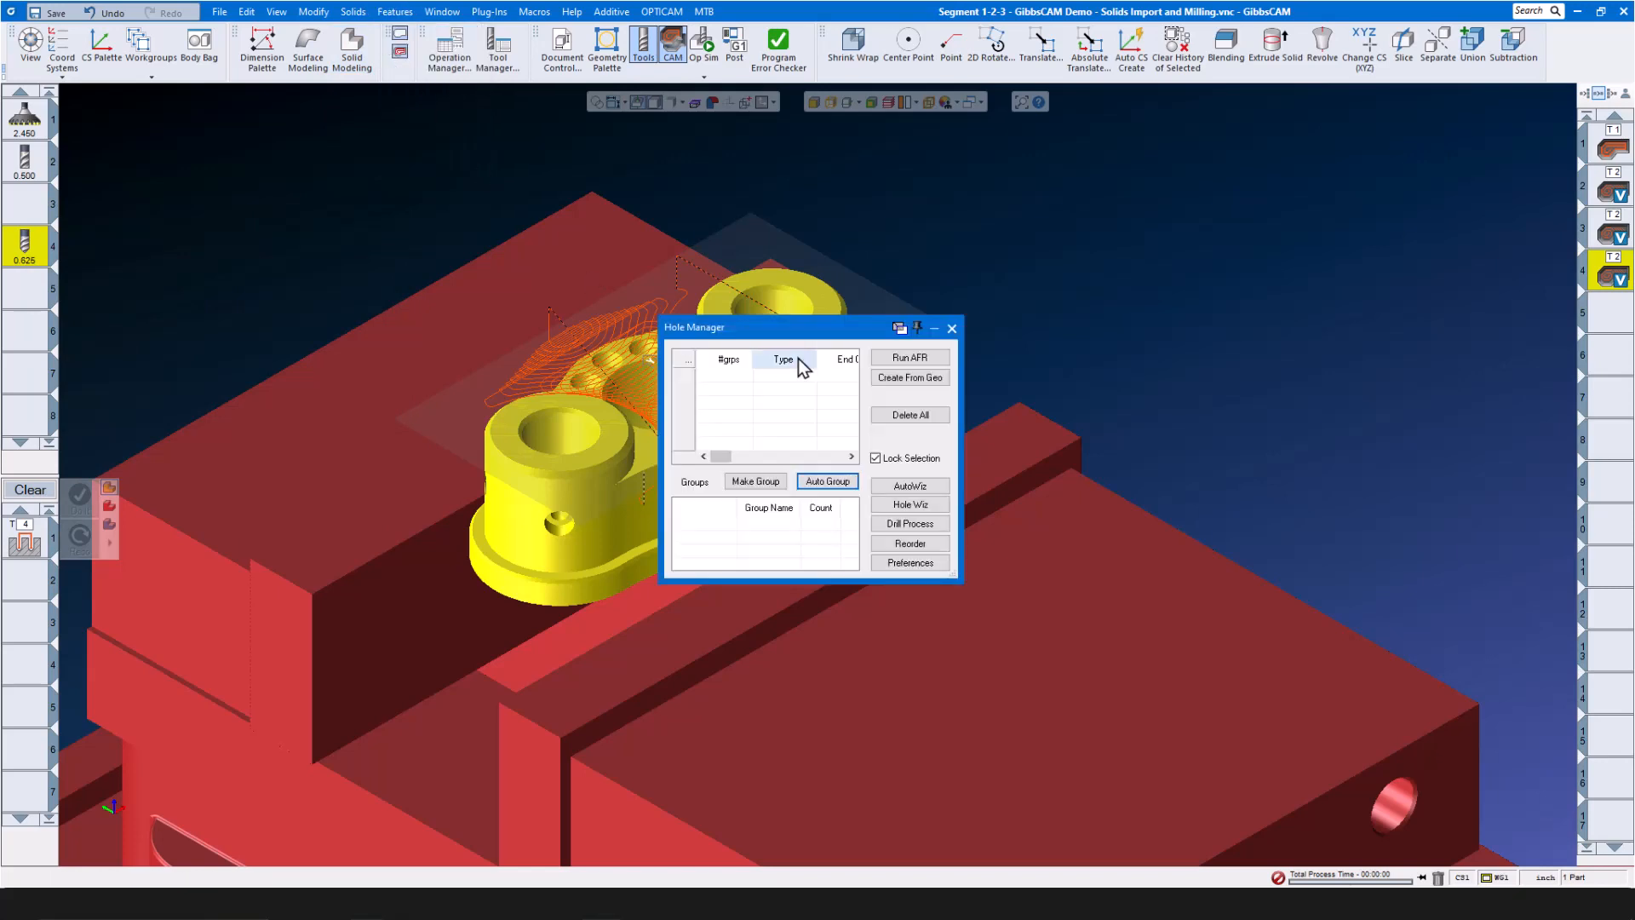
click(911, 358)
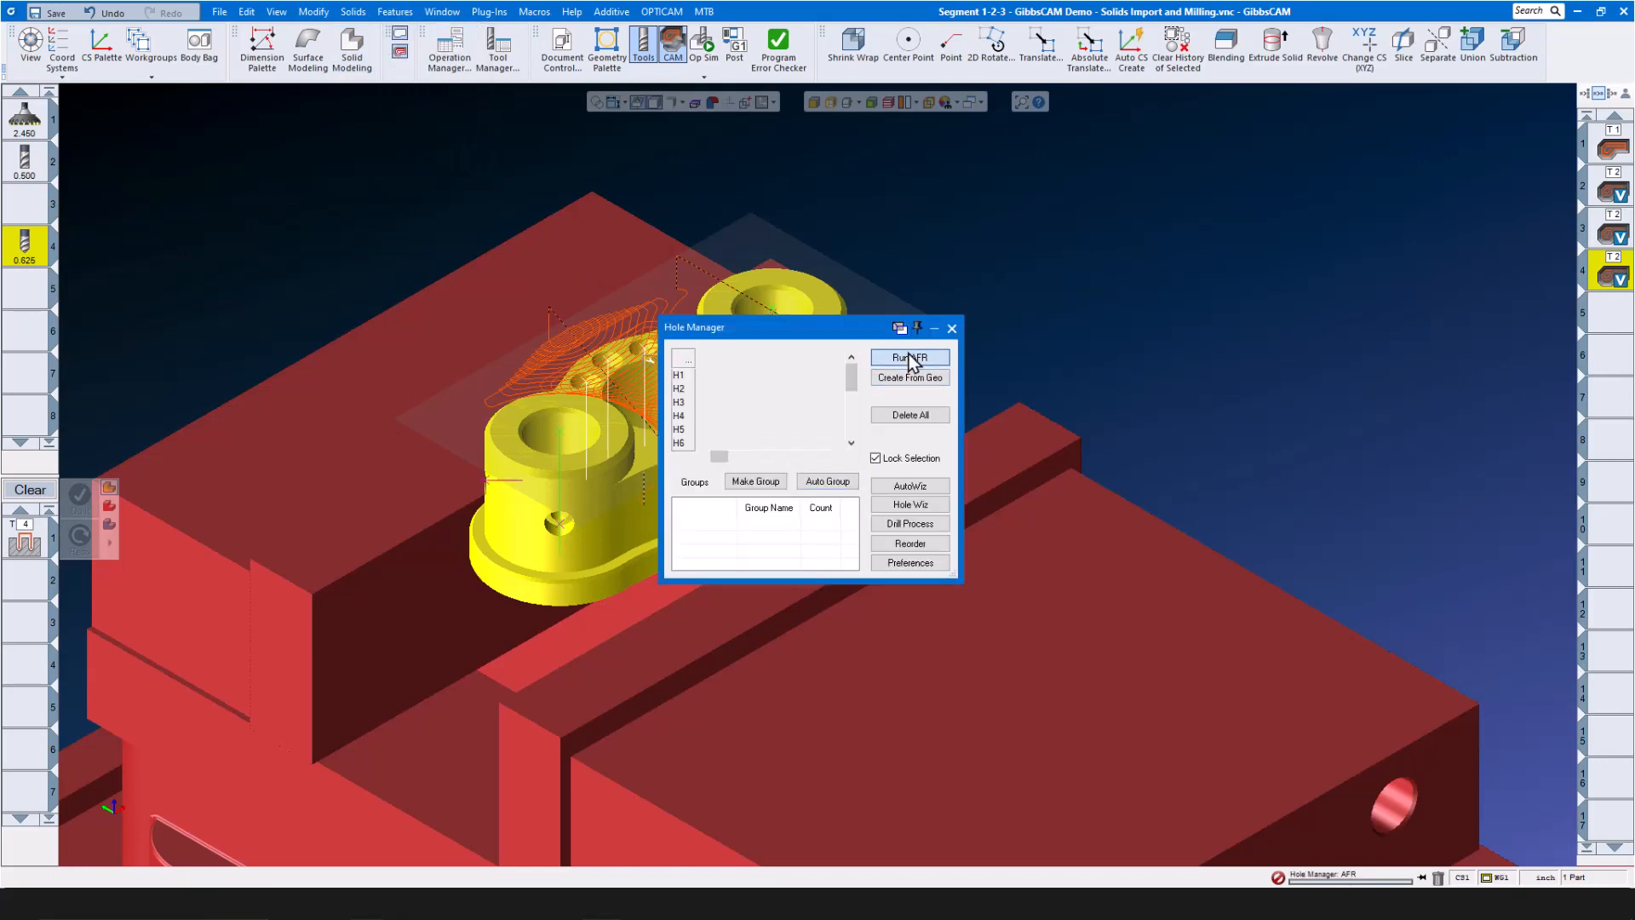
click(839, 483)
click(952, 328)
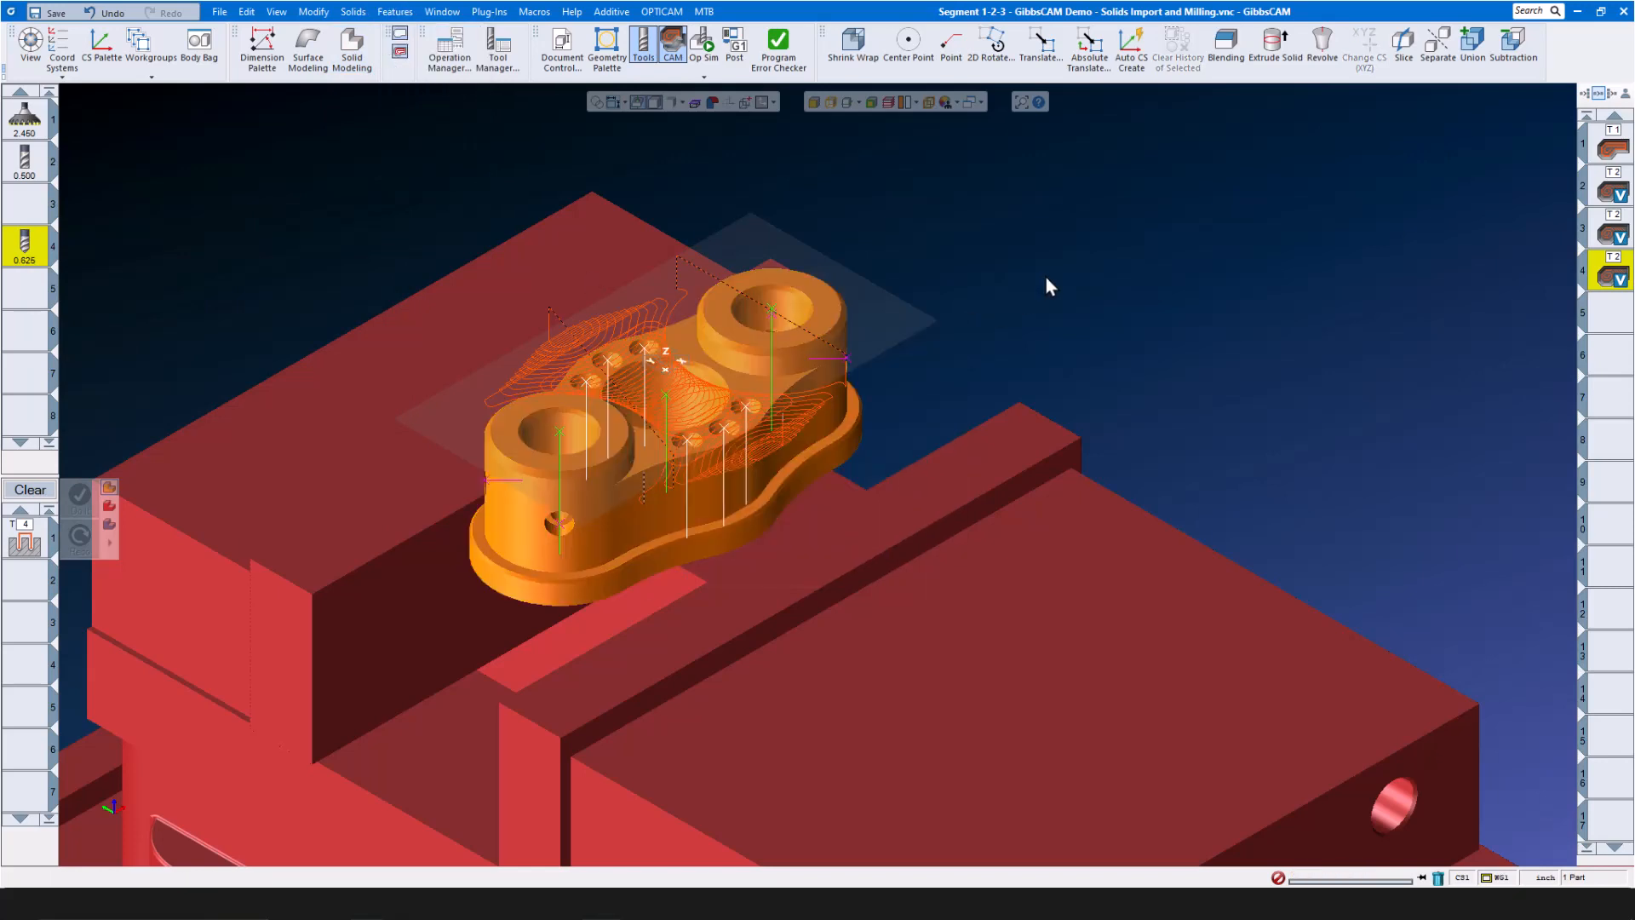
Generate the drilling toolpath for the bores in the two bosses and review the process's drill and hole feature settings
click(775, 317)
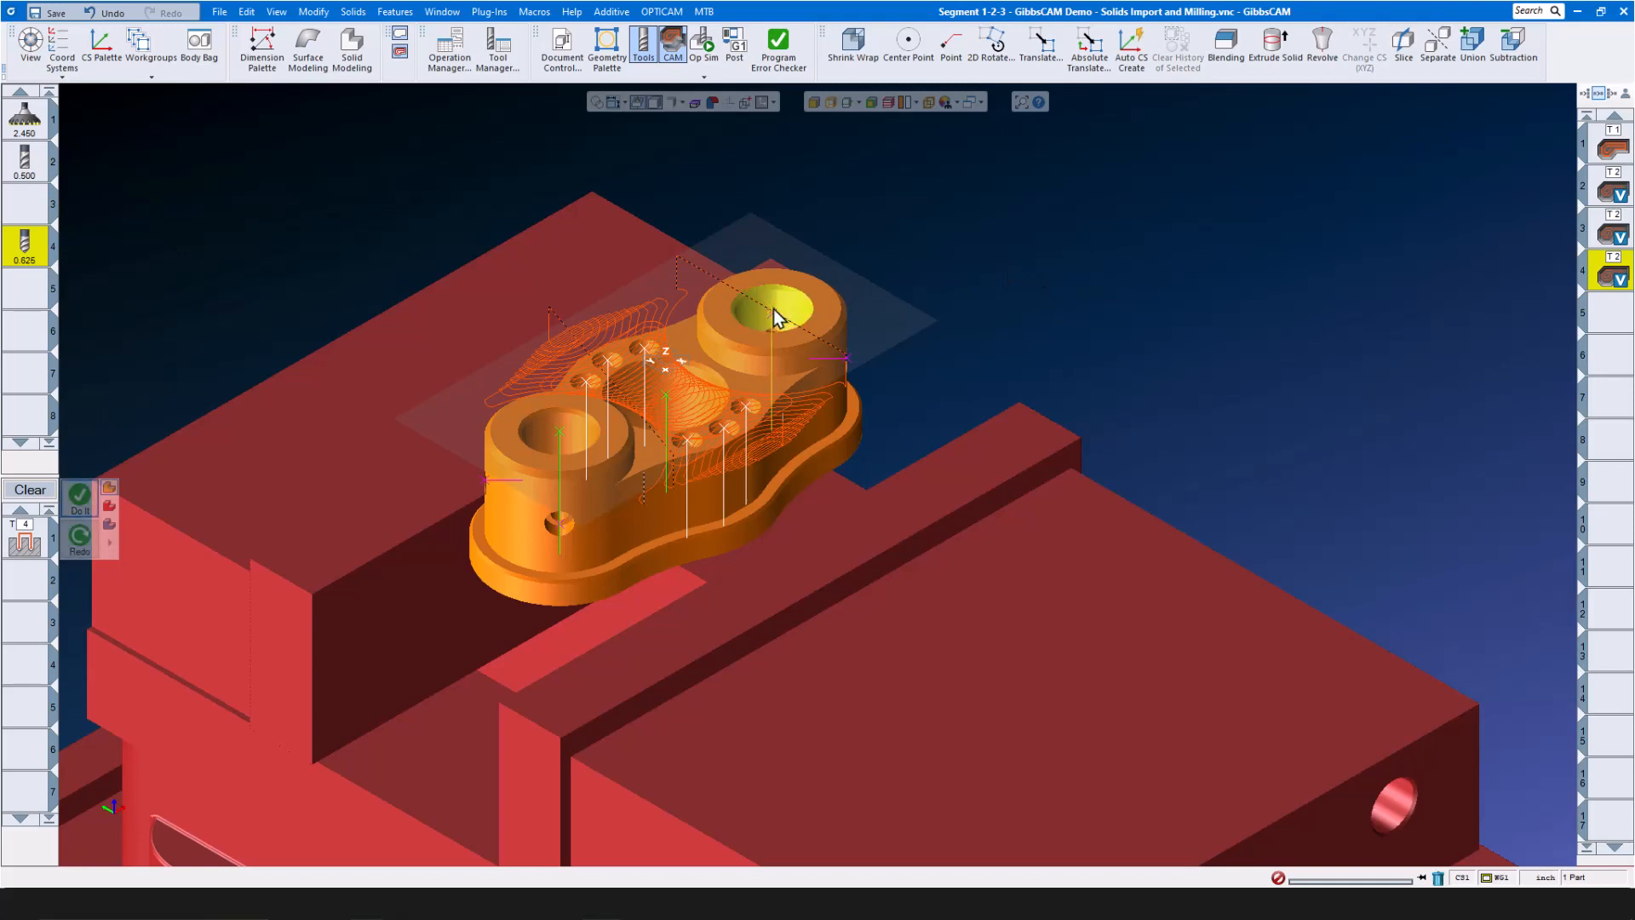
click(563, 432)
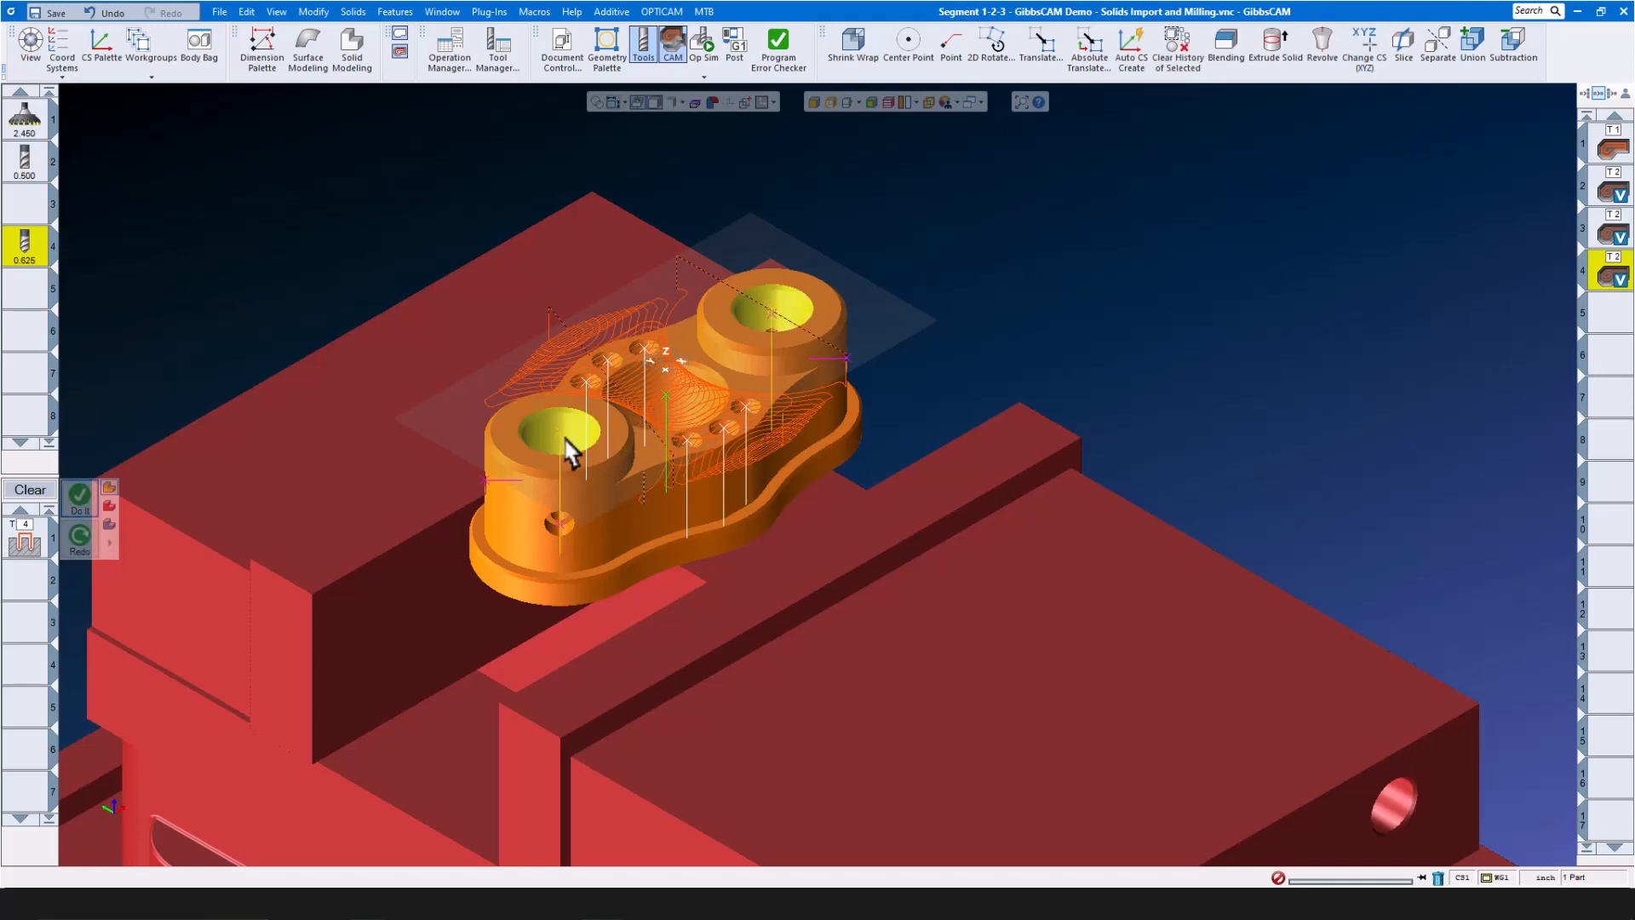
click(80, 497)
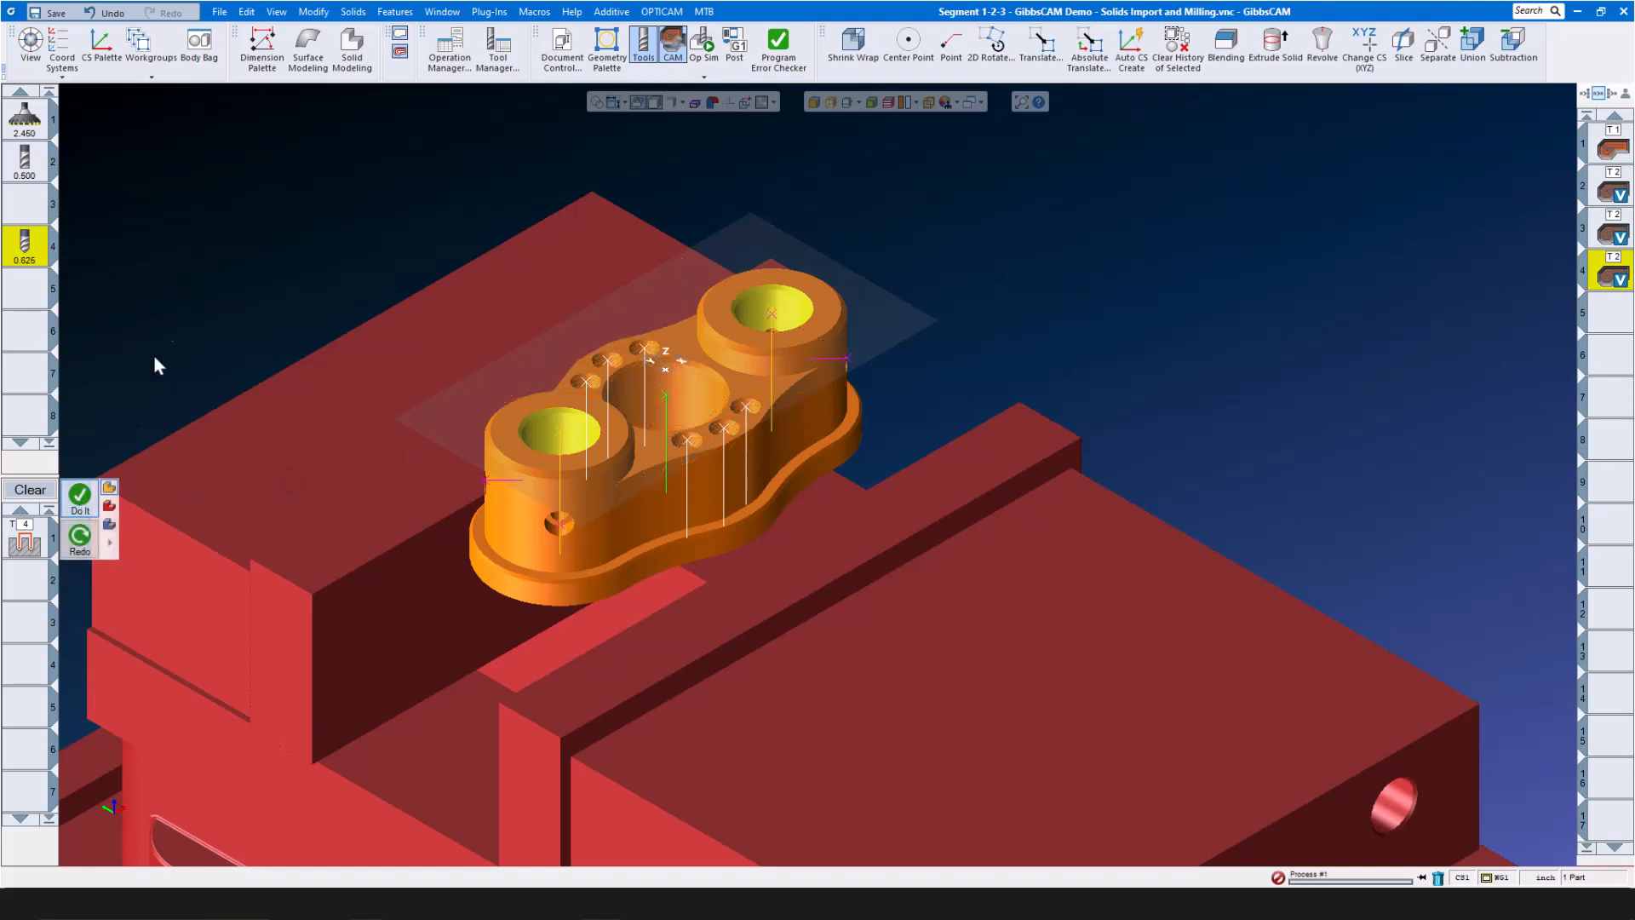
double_click(36, 542)
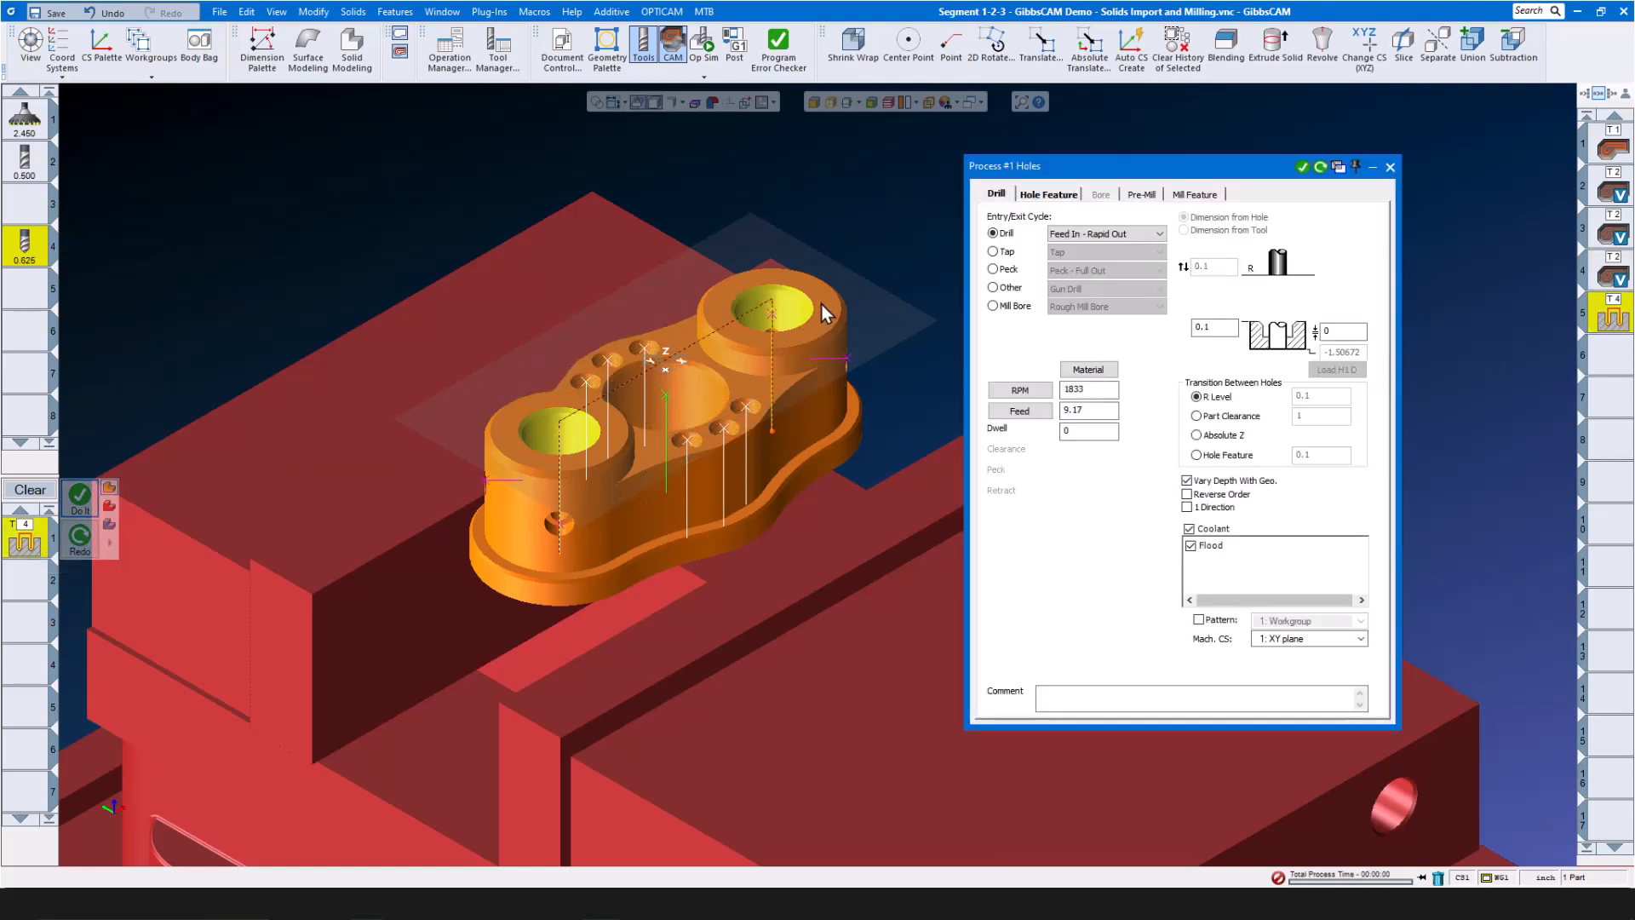
click(1047, 198)
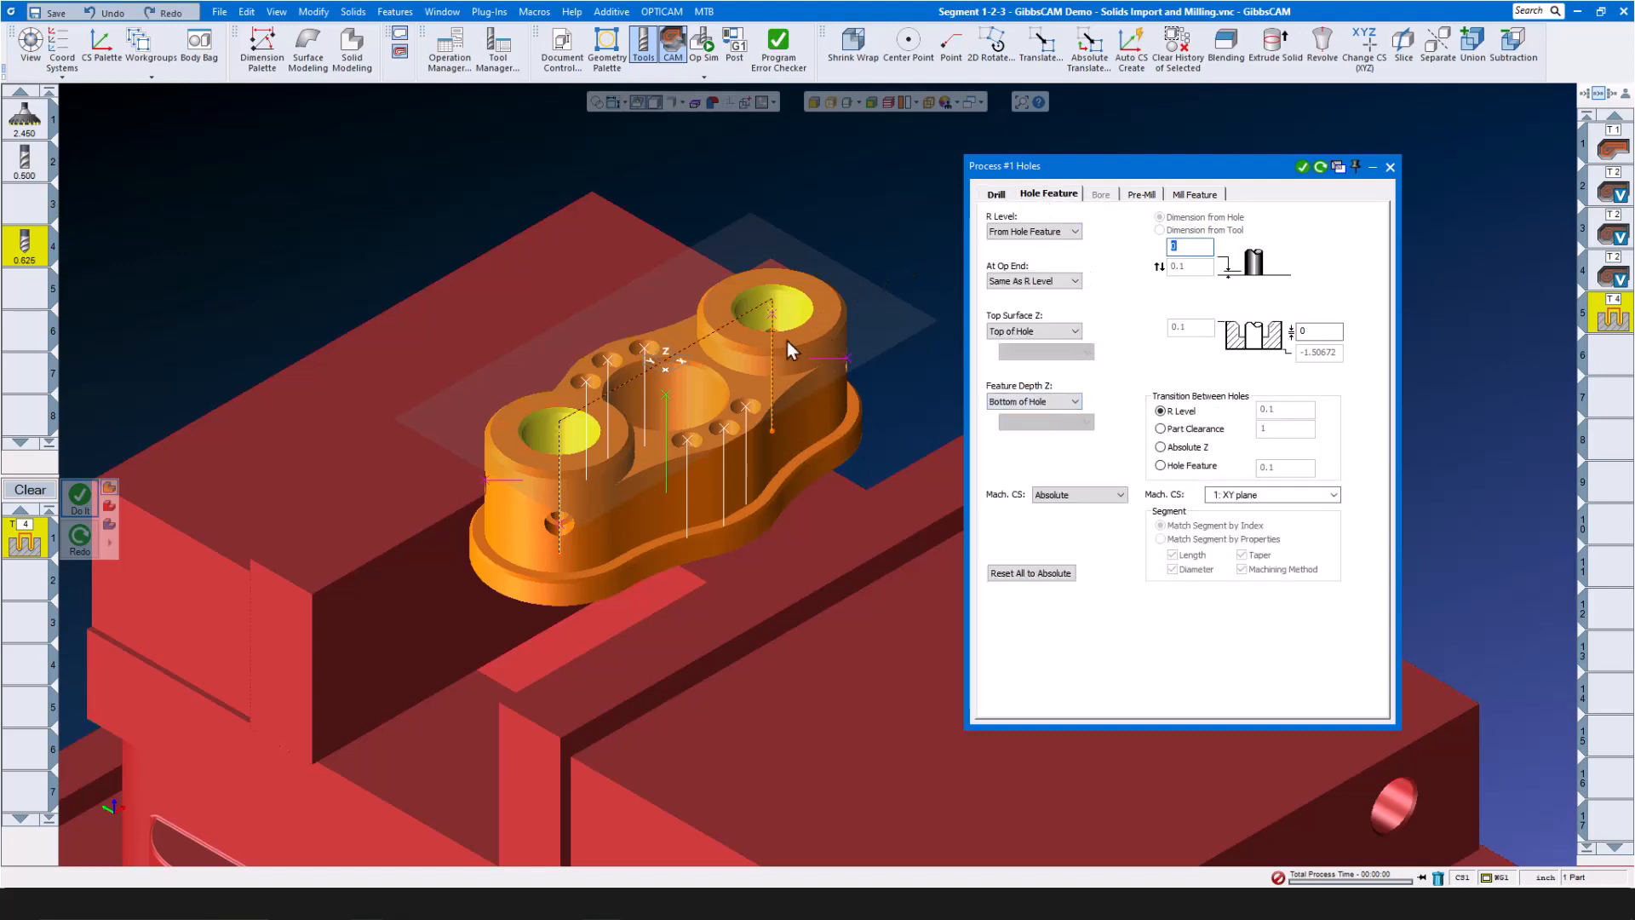
click(1390, 167)
Replace the process list with the saved process 1 Inch Drill.prc2 and generate the drilling toolpath for the large central bore
click(30, 490)
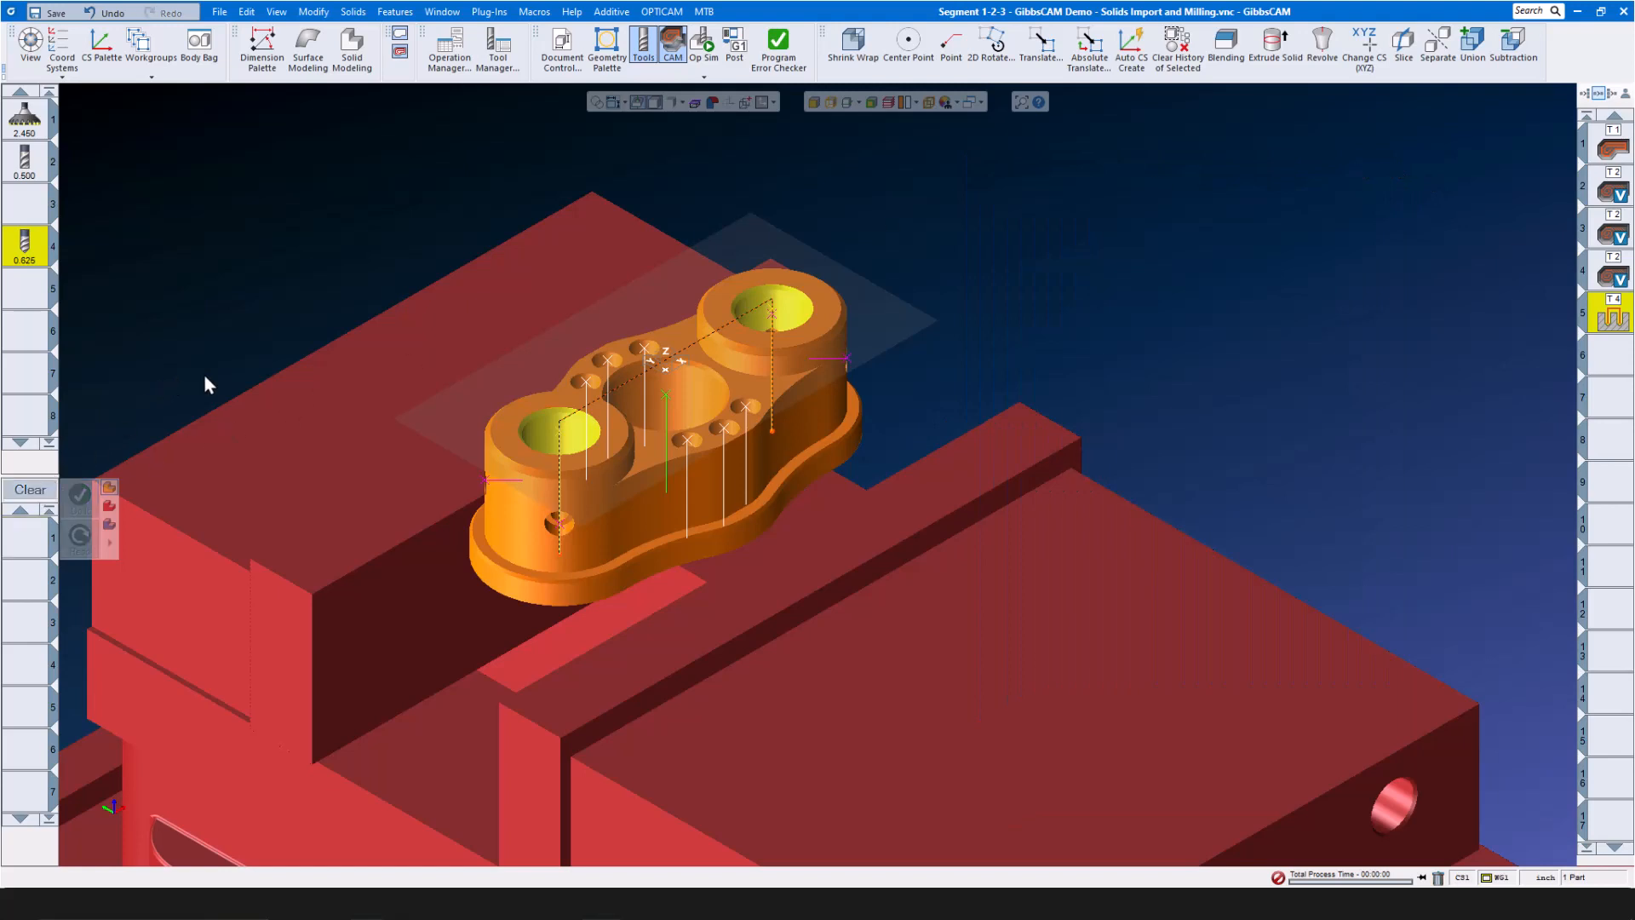
right_click(14, 546)
mouse_move(68, 666)
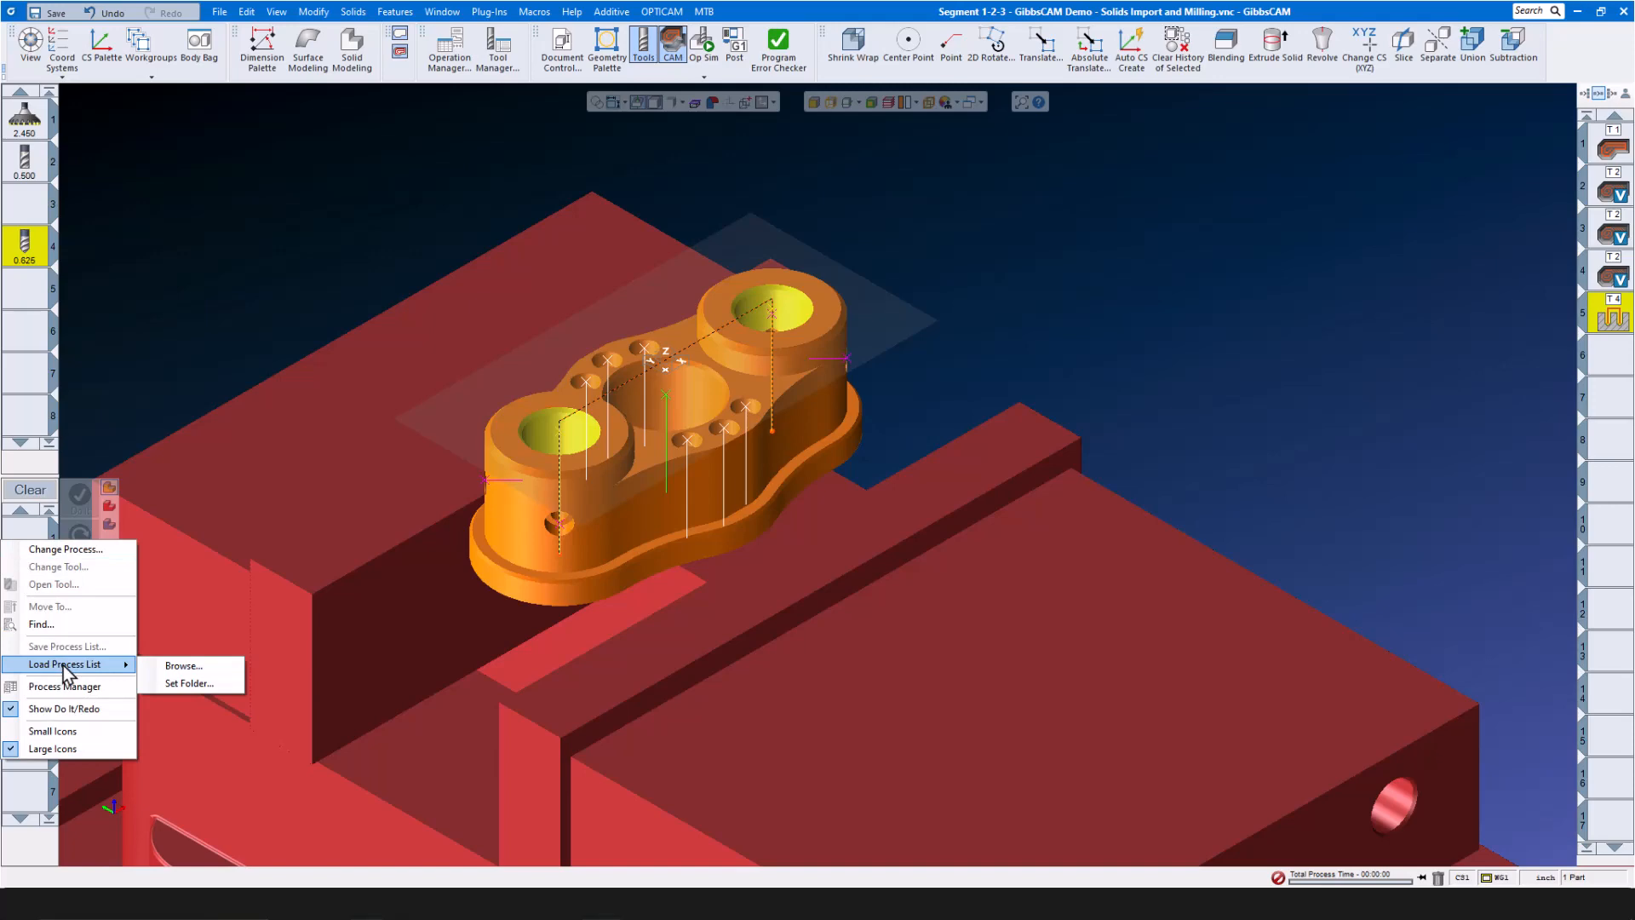
click(181, 663)
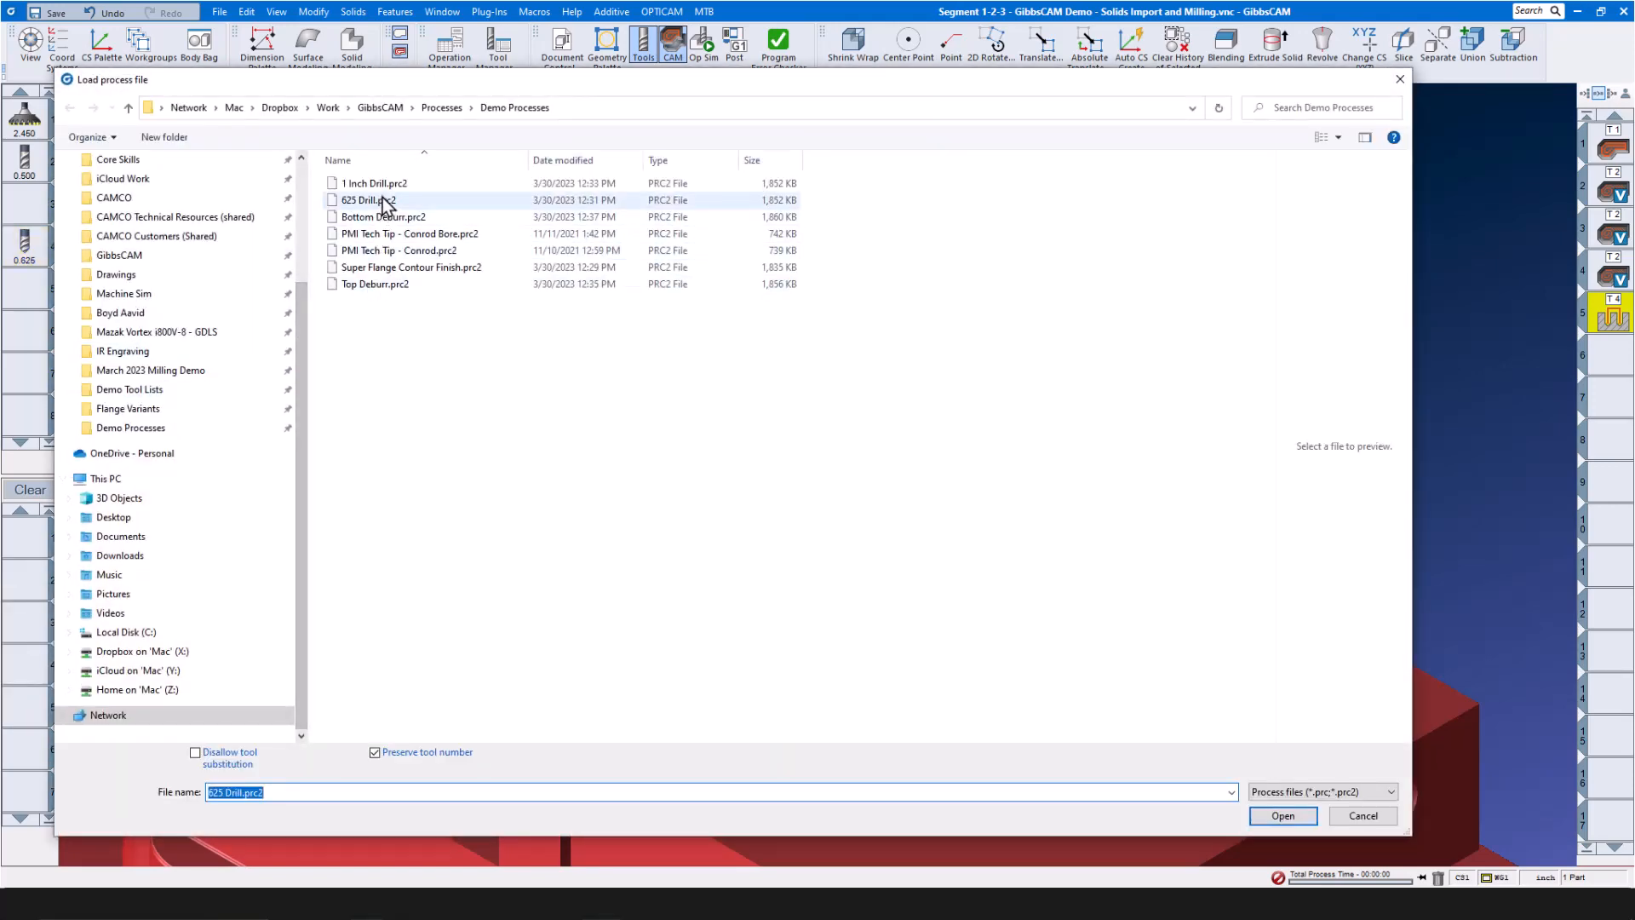
click(386, 186)
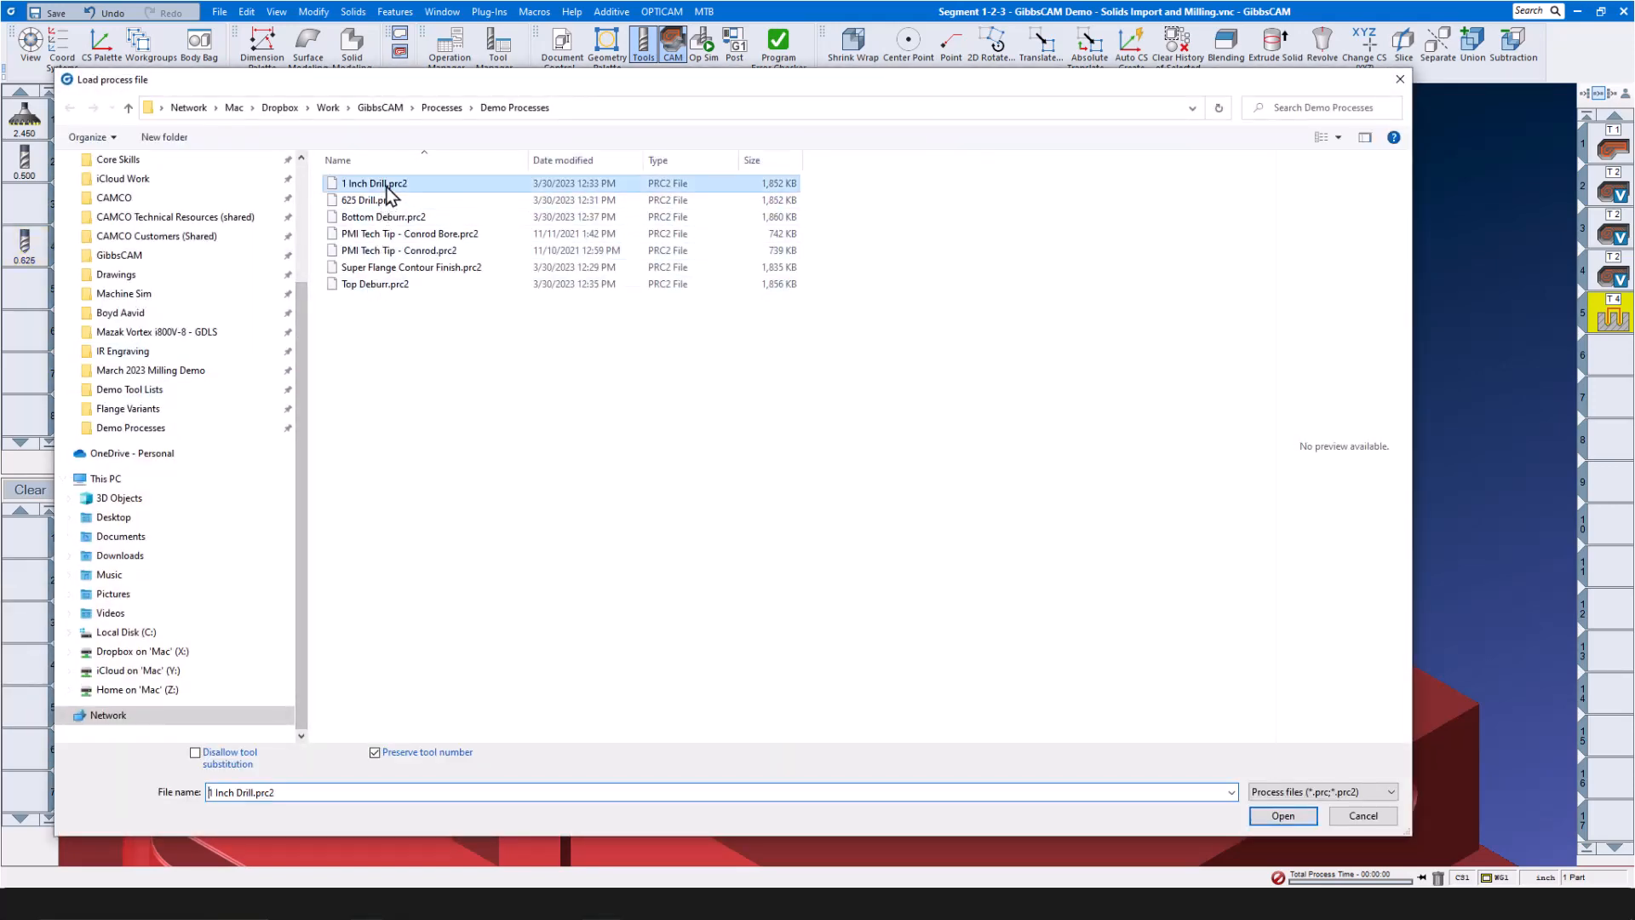
click(1283, 816)
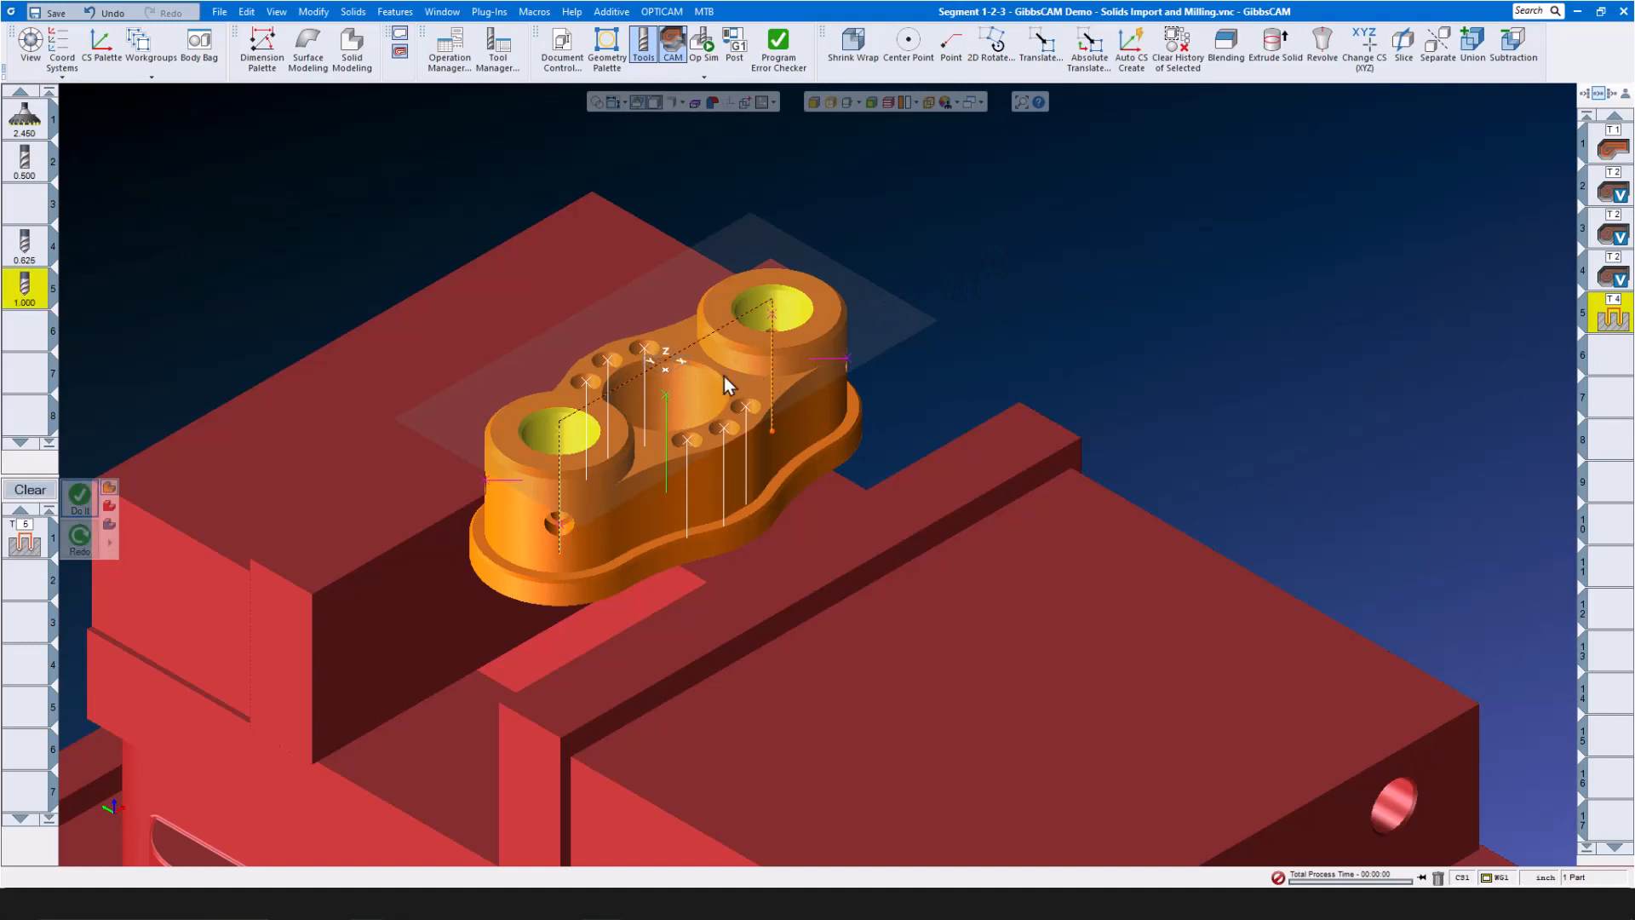
click(674, 410)
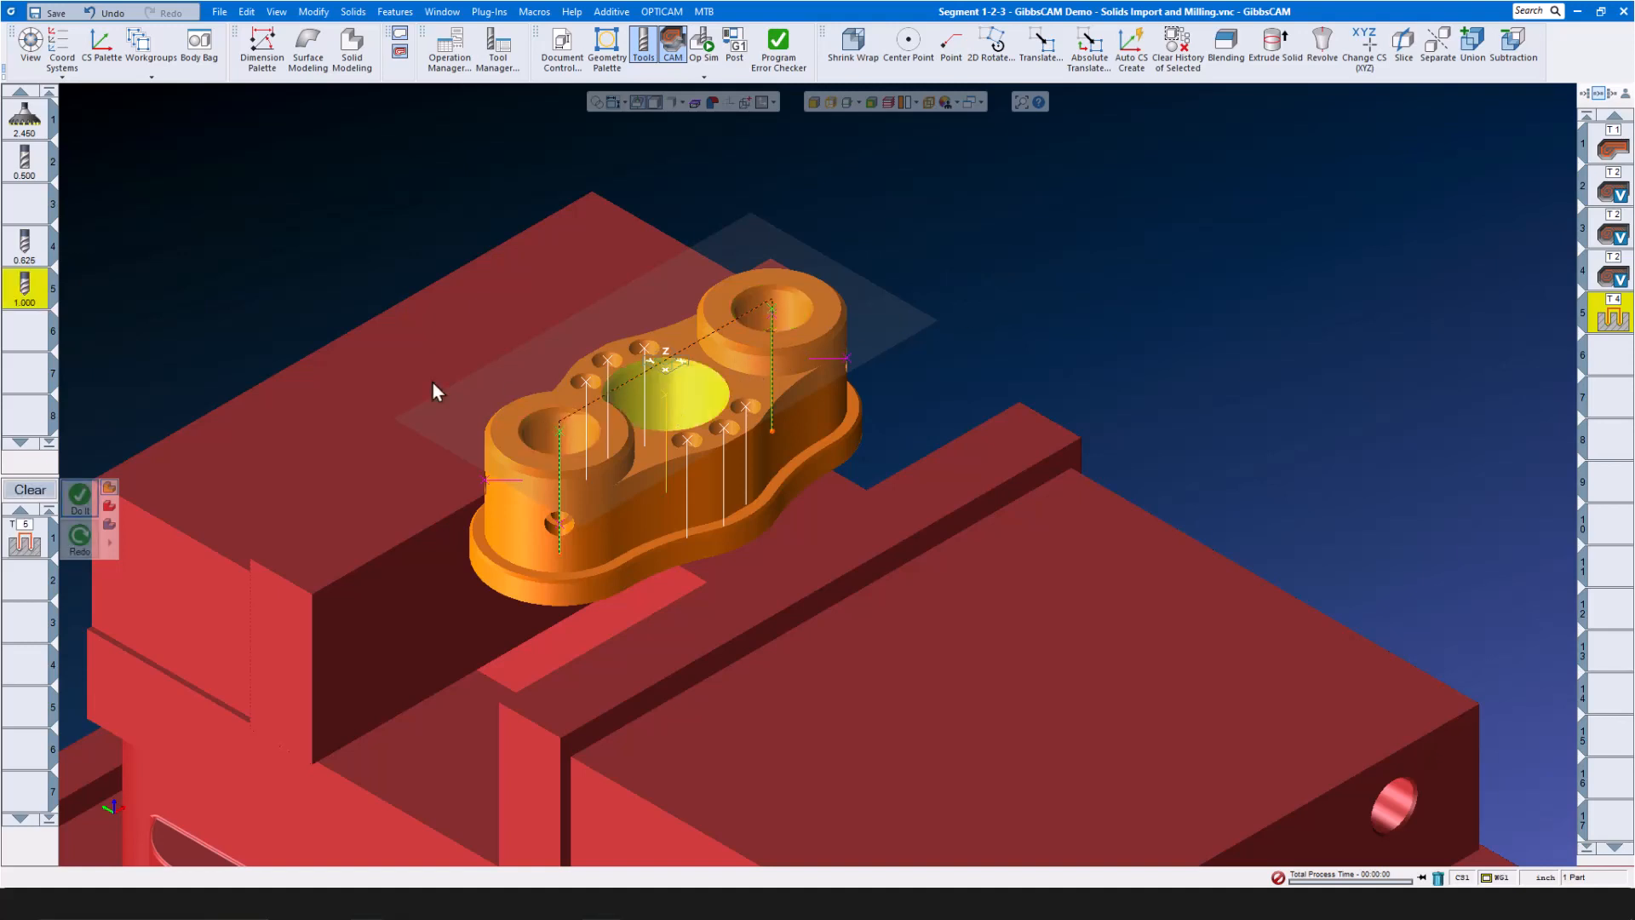
click(81, 499)
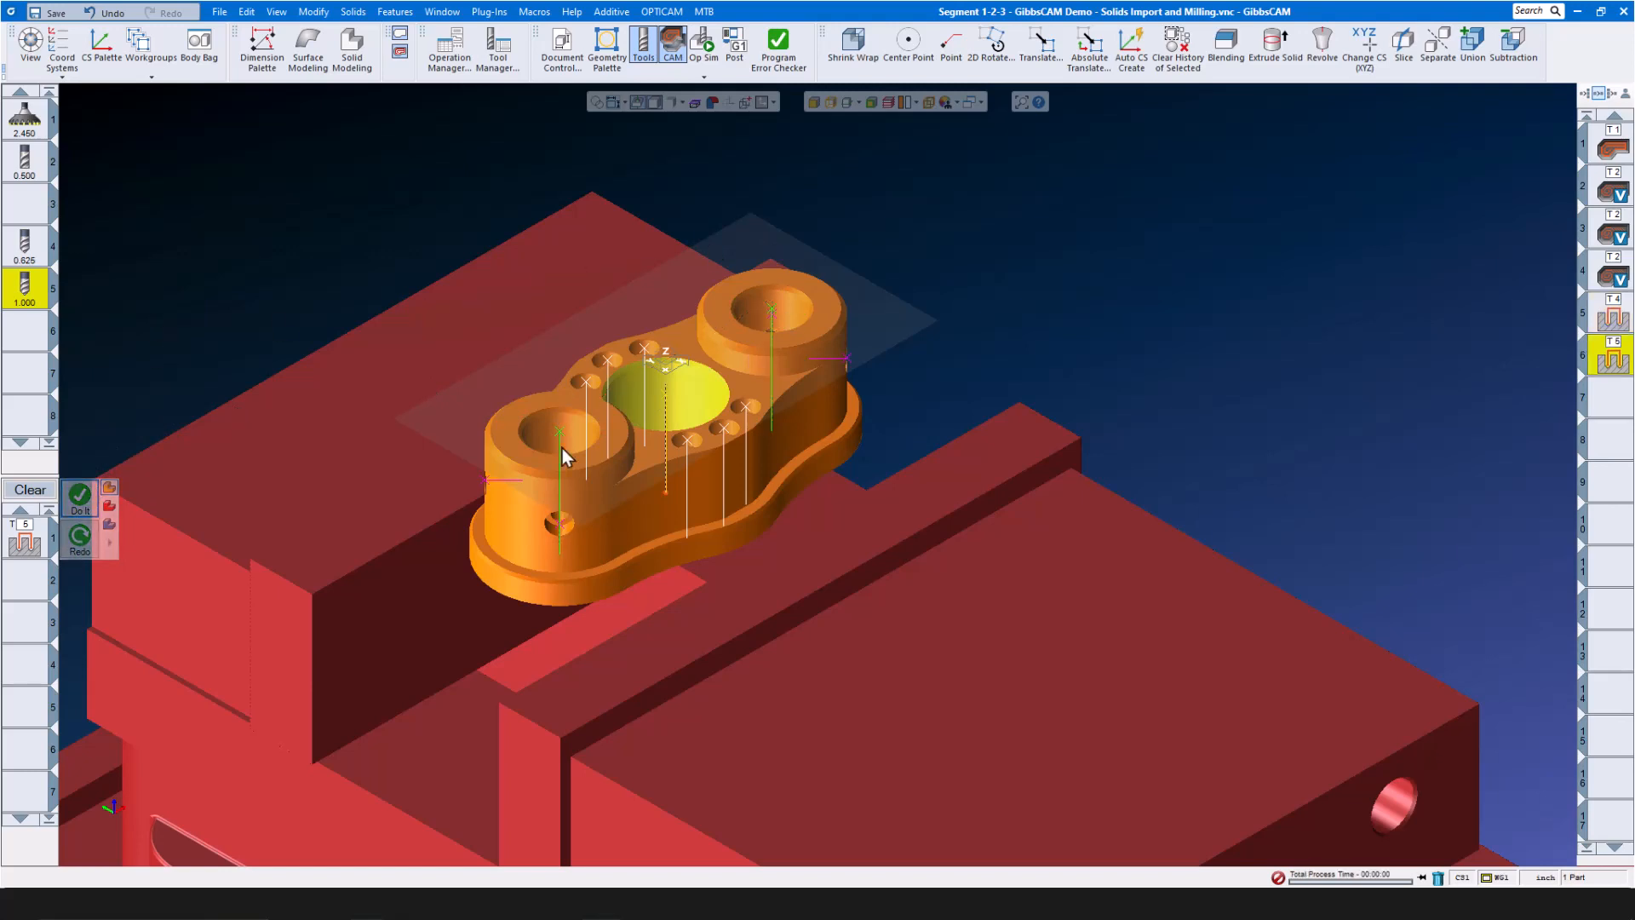
Clear the process list and load the saved process file Super Flange Contour Finish.prc2
click(37, 494)
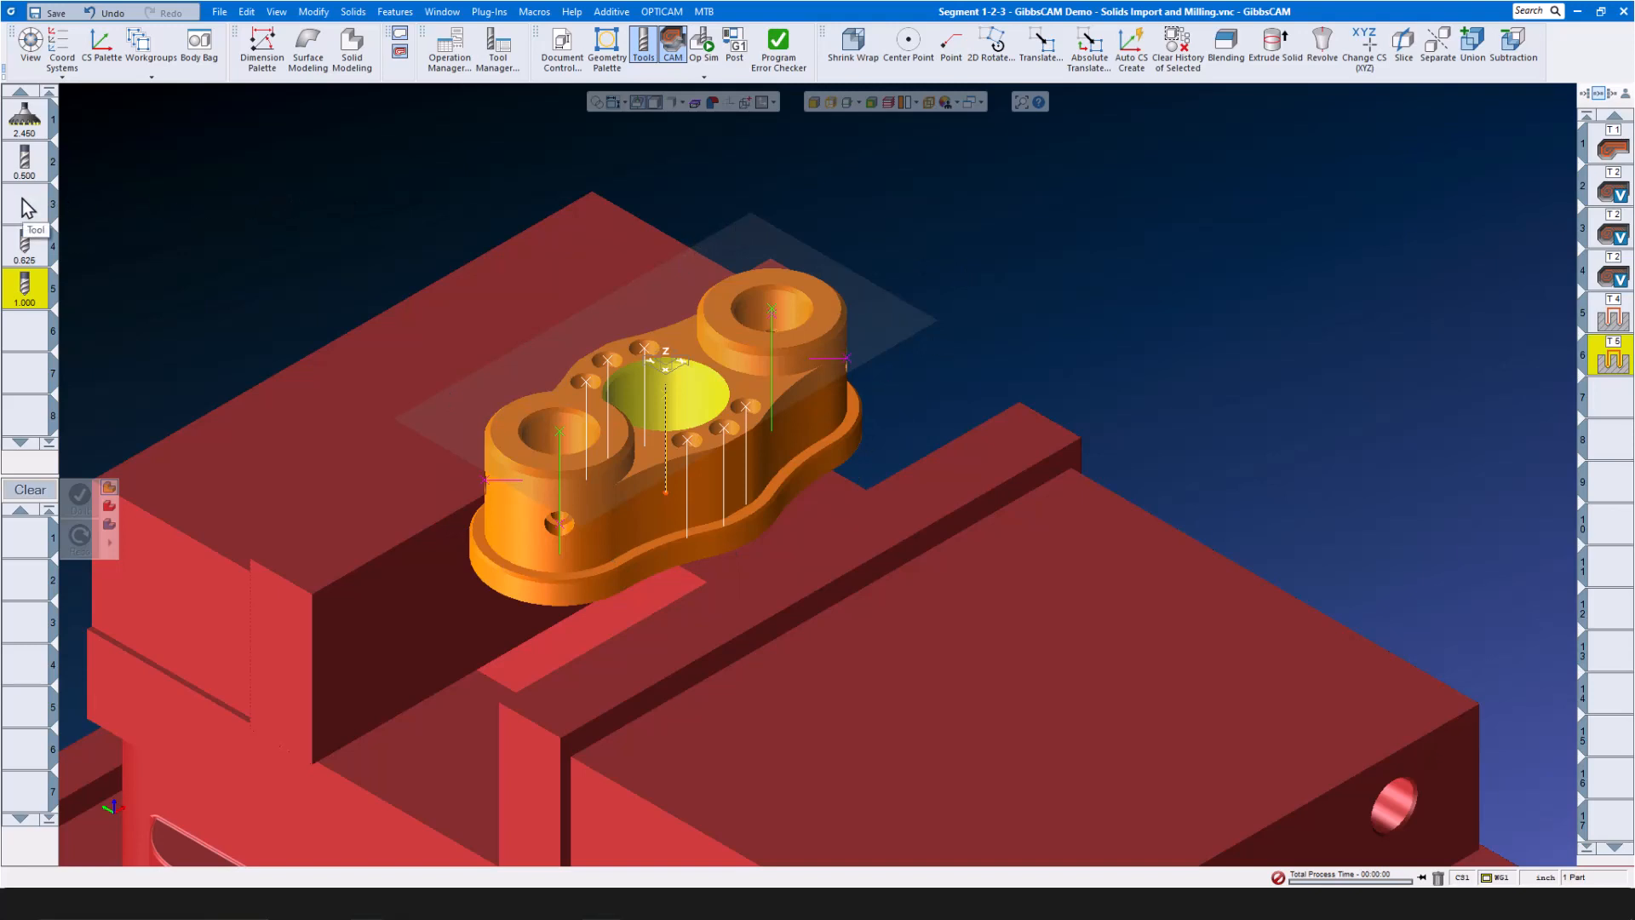
right_click(17, 538)
mouse_move(61, 666)
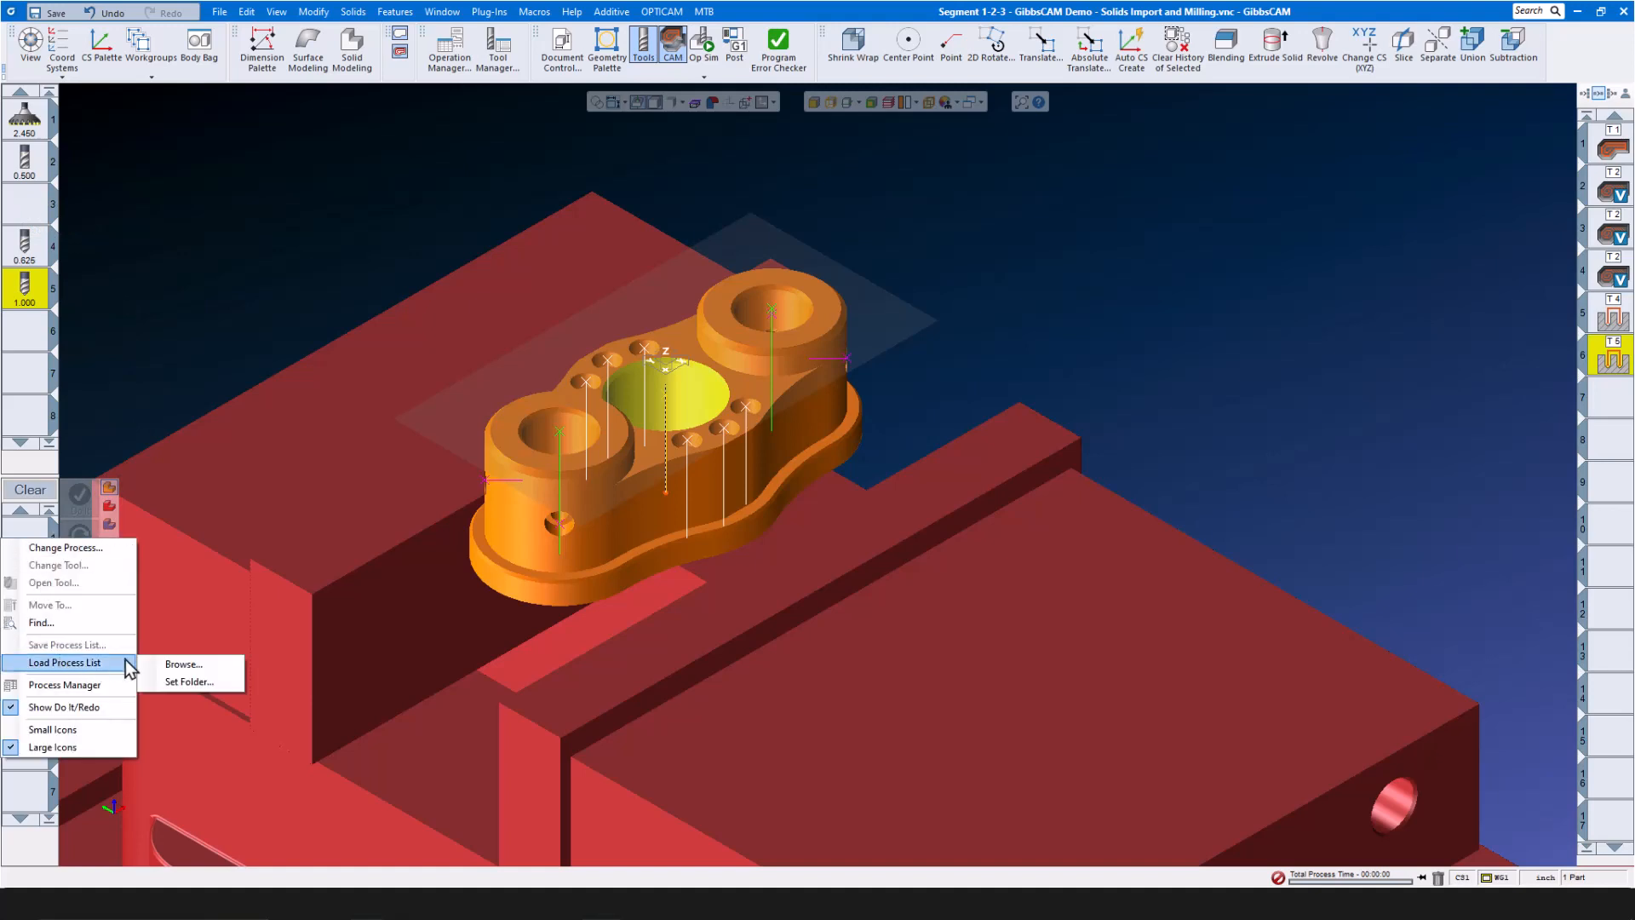
click(170, 666)
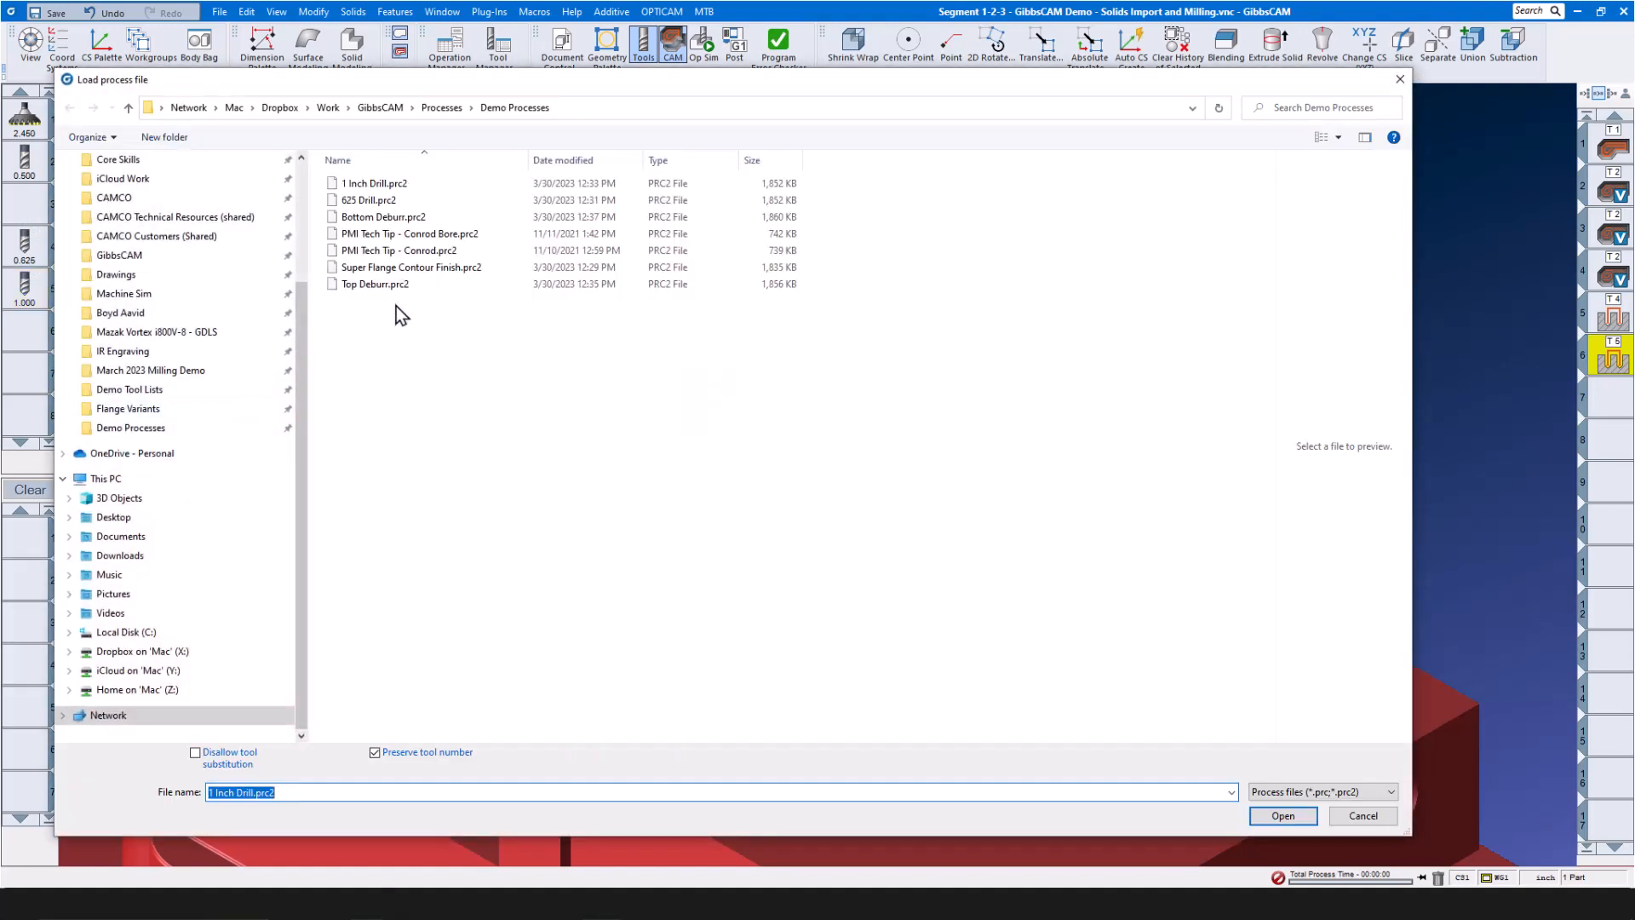
click(428, 267)
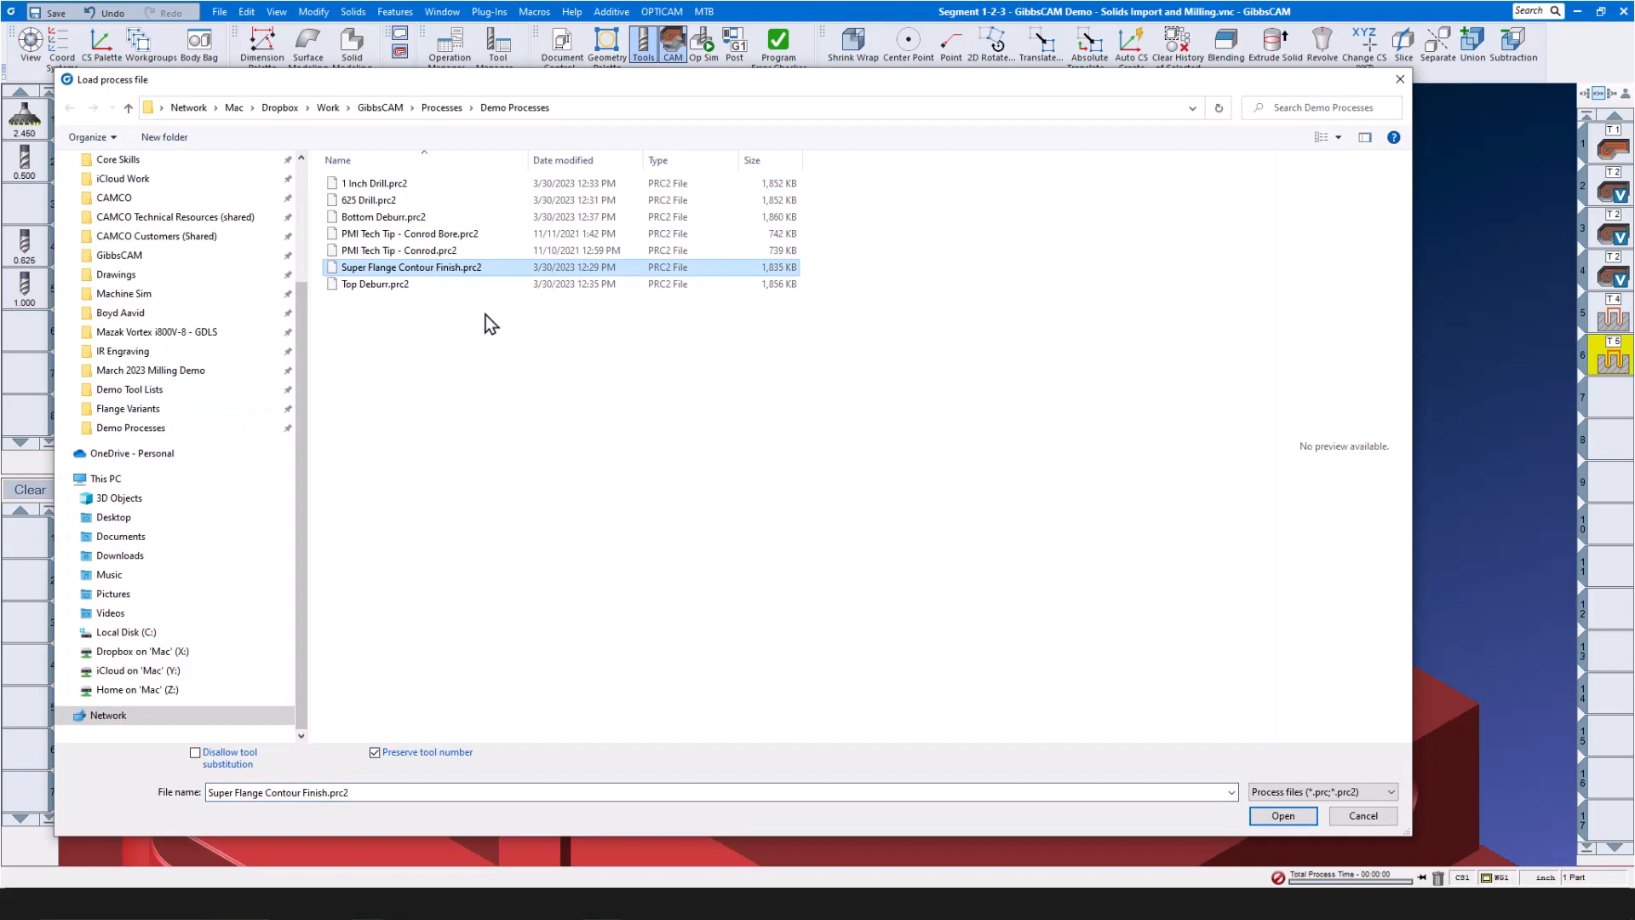
click(1301, 821)
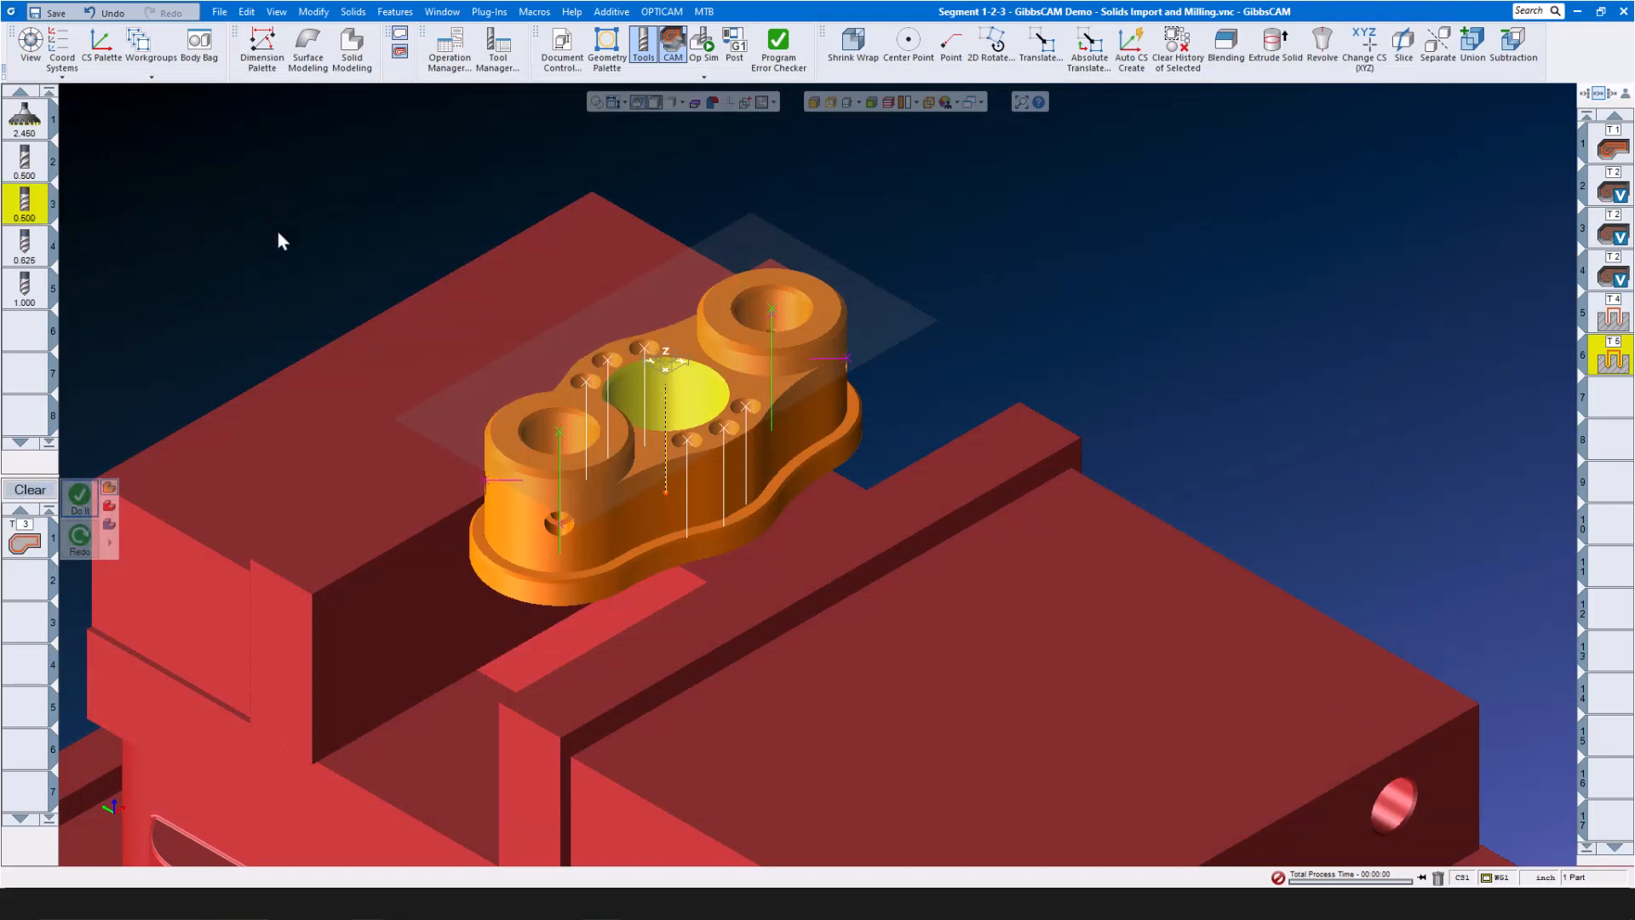
Turn on the profiler, lower it to the base flange, select the outer base profile, and check the profiler depth
click(846, 103)
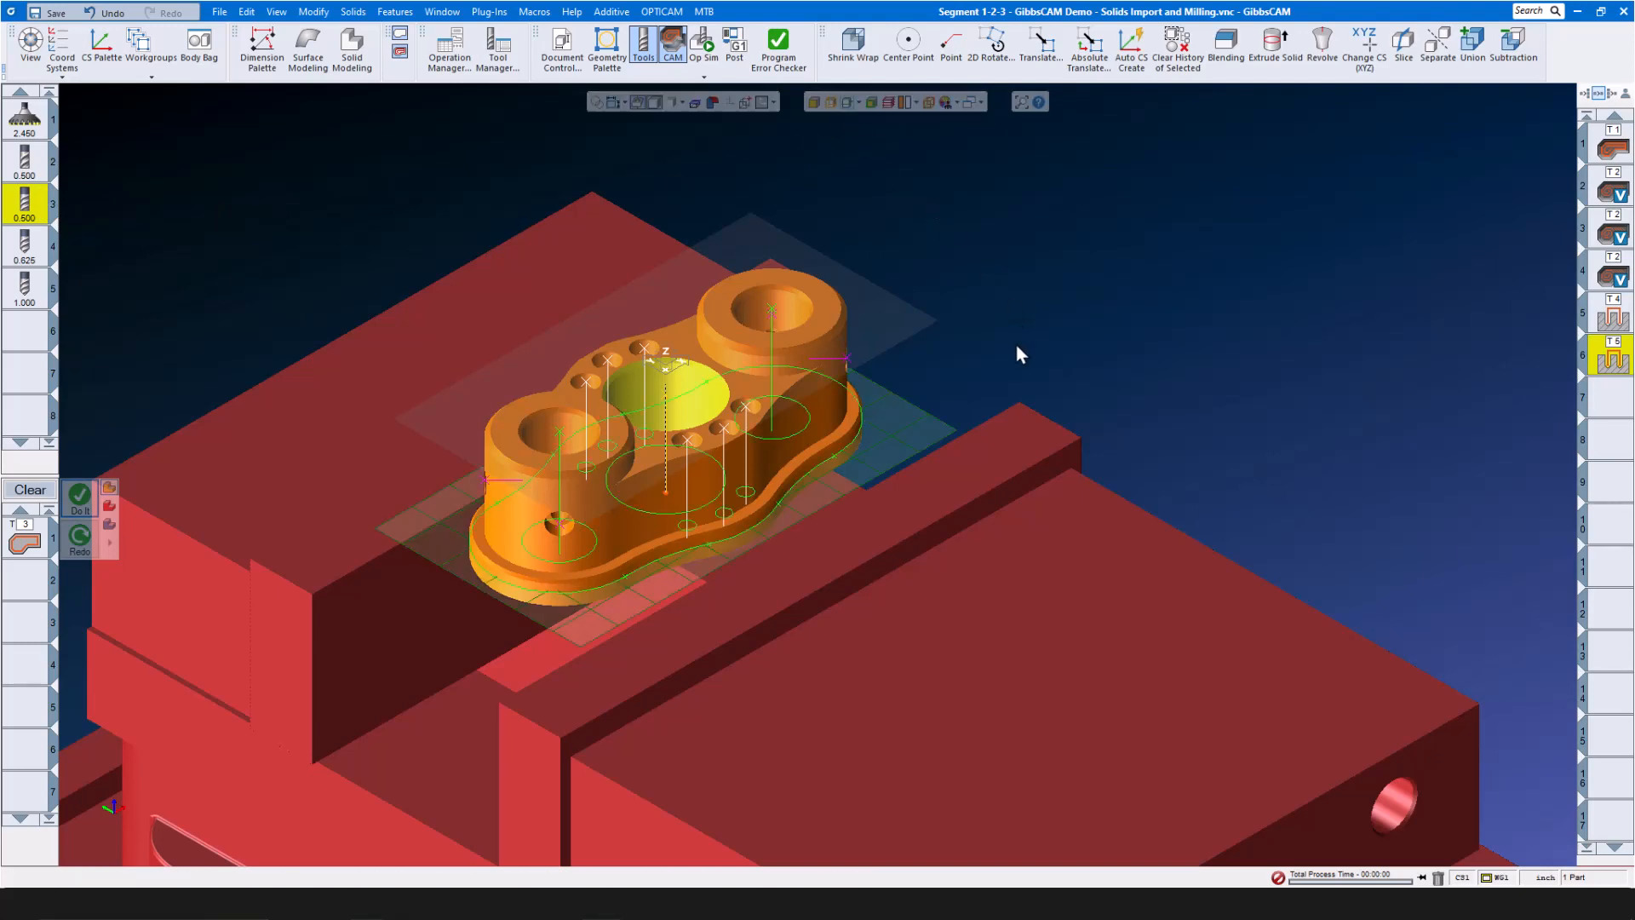
mouse_move(867, 473)
mouse_down()
mouse_move(853, 372)
mouse_move(867, 370)
mouse_move(876, 467)
mouse_up()
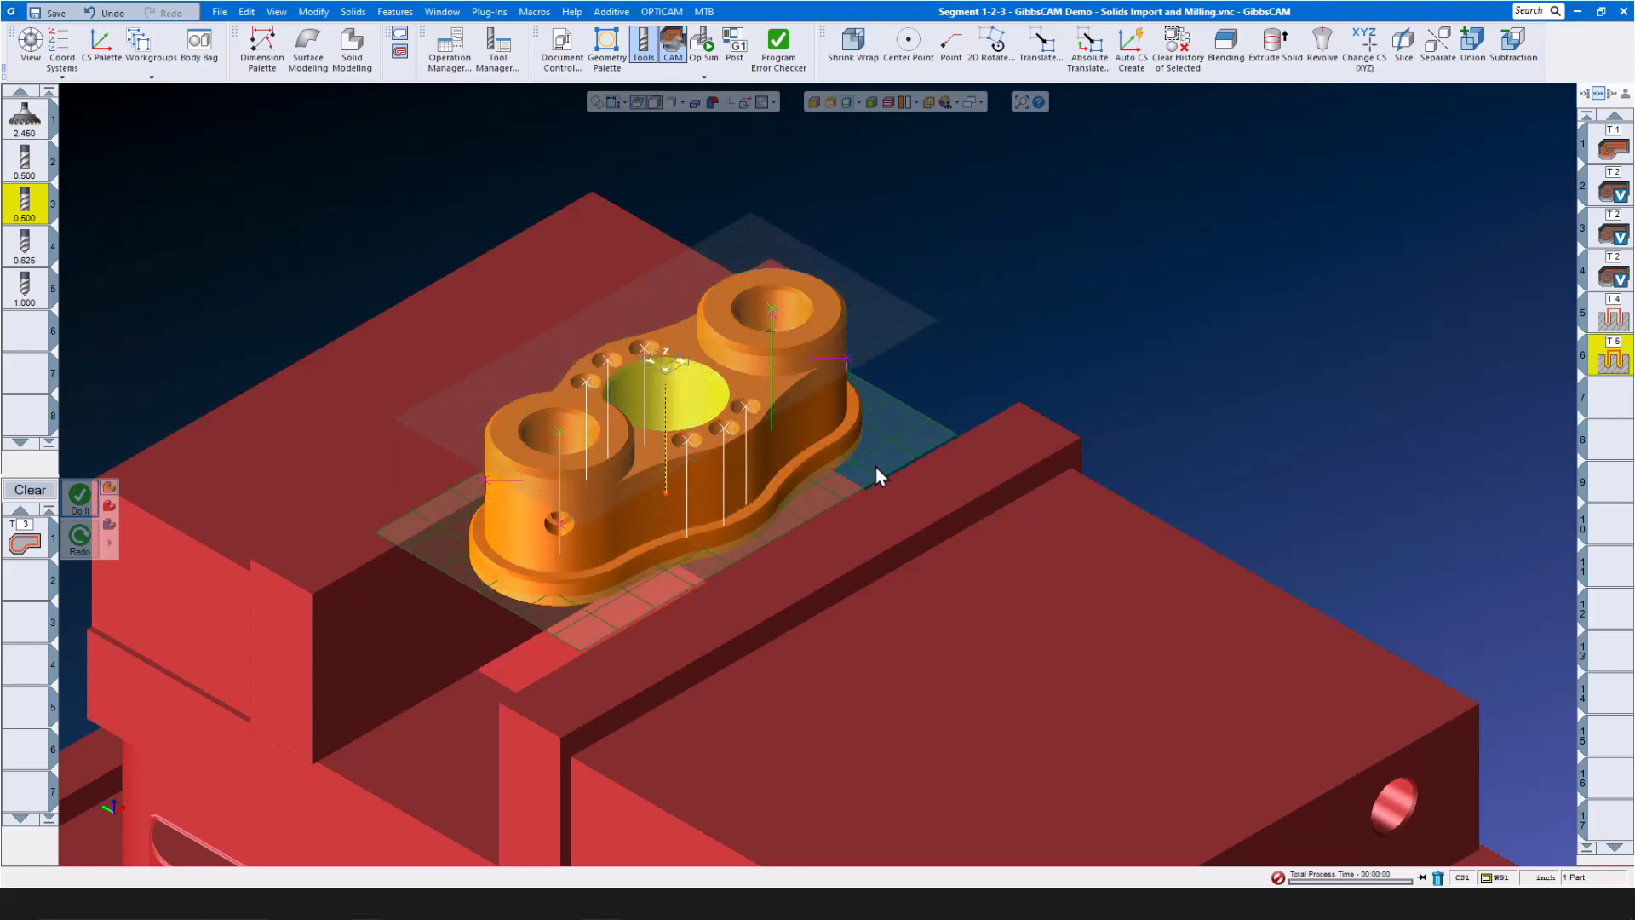
click(751, 530)
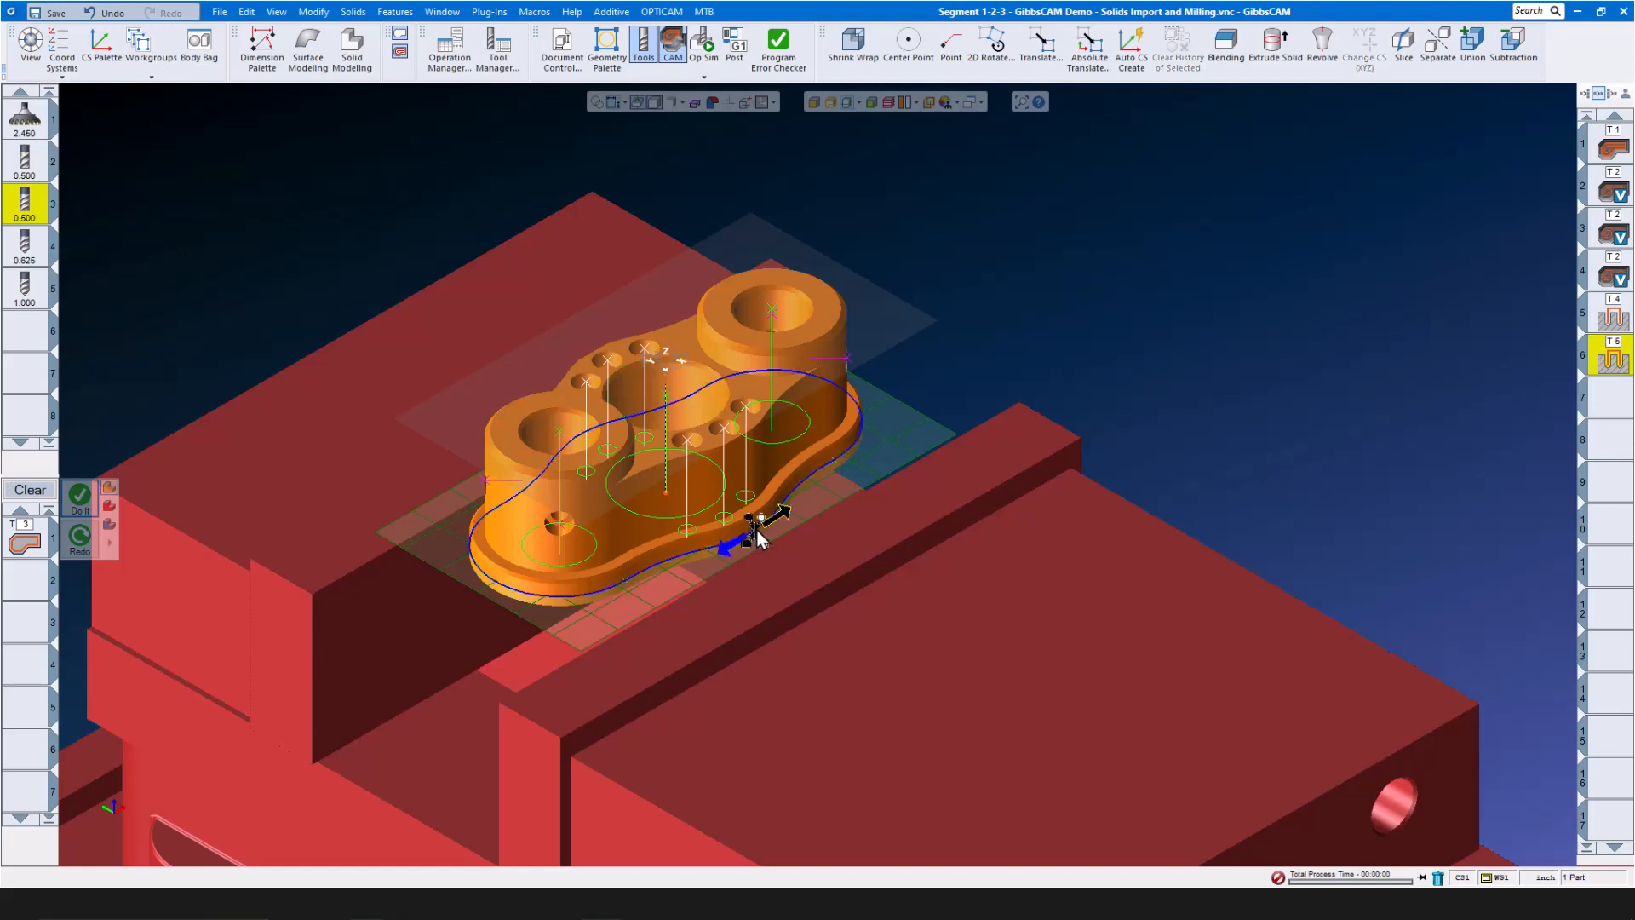
right_click(830, 488)
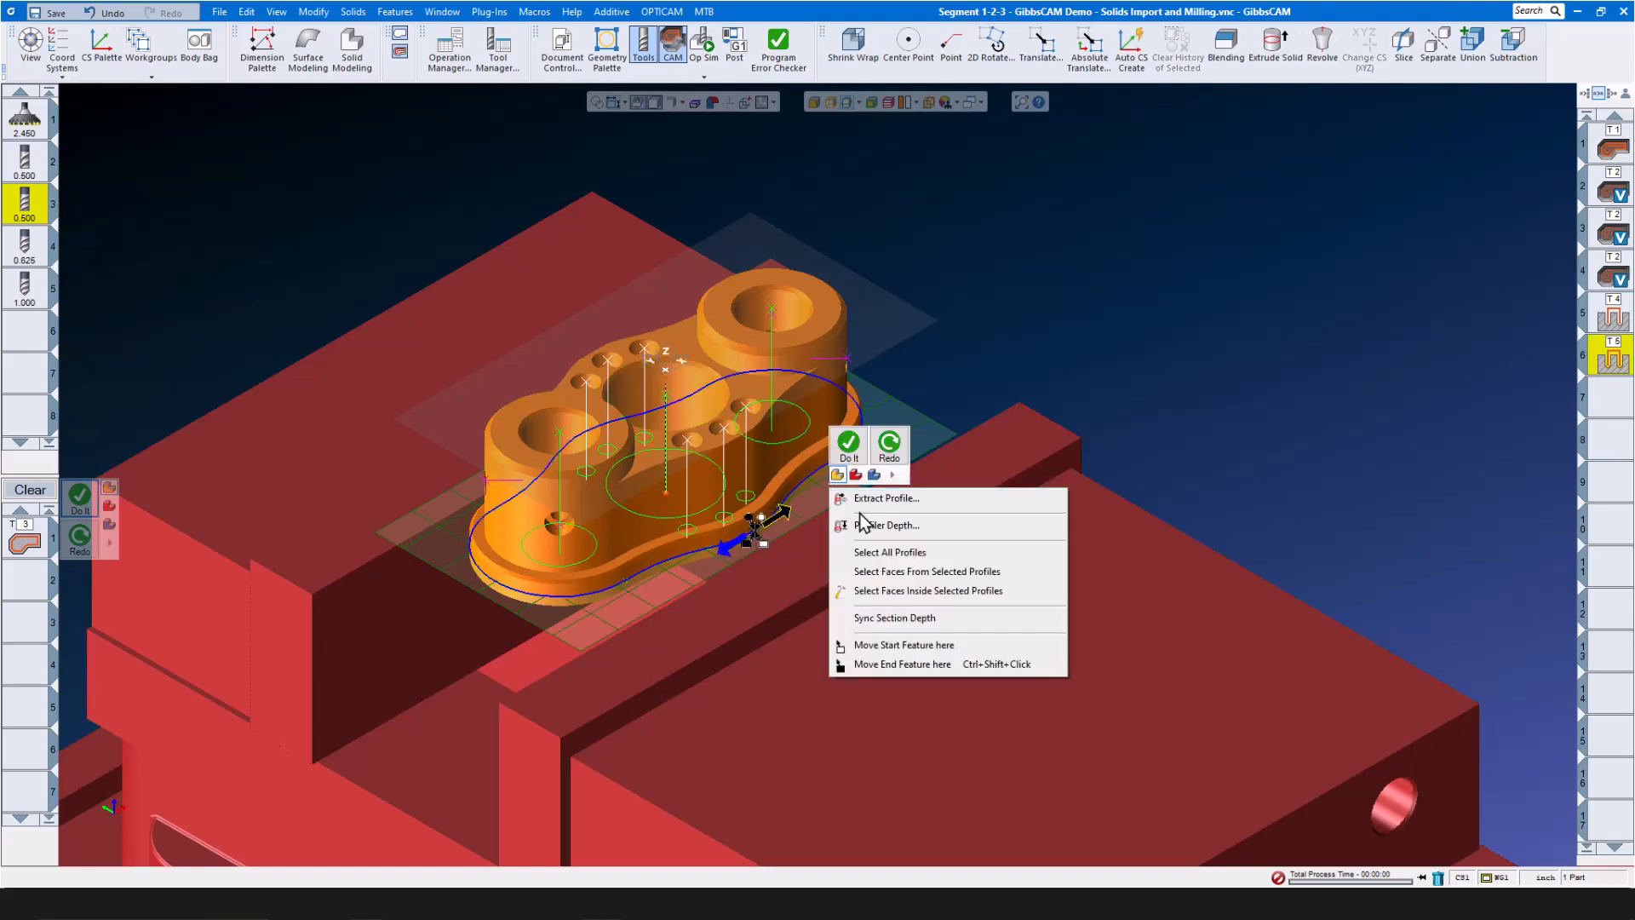
click(870, 524)
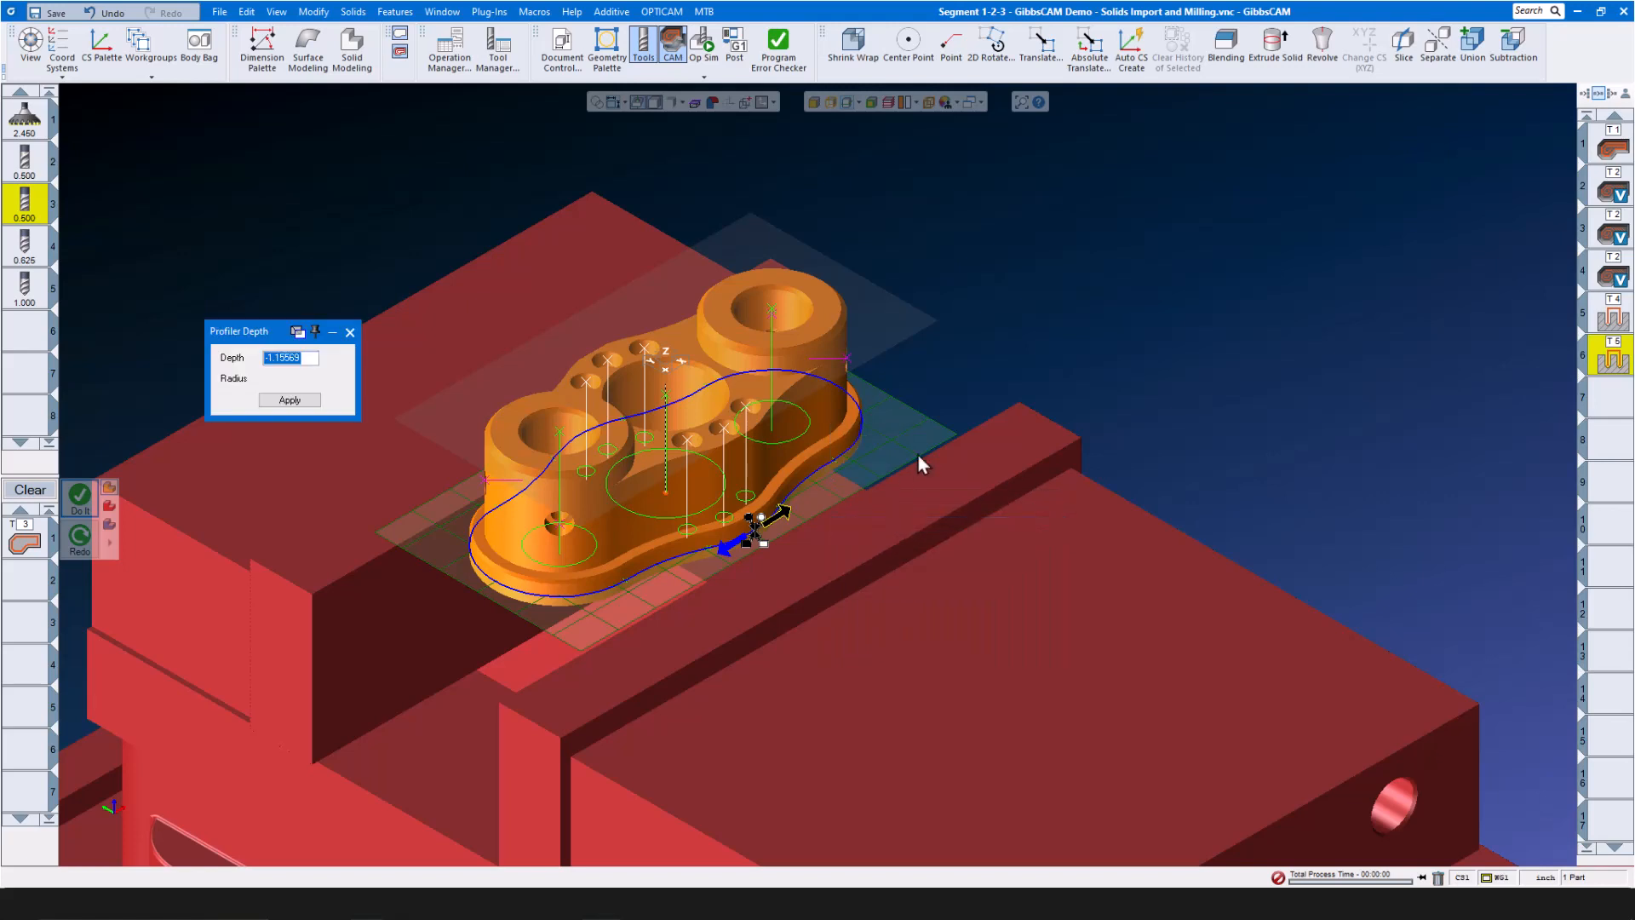
click(350, 333)
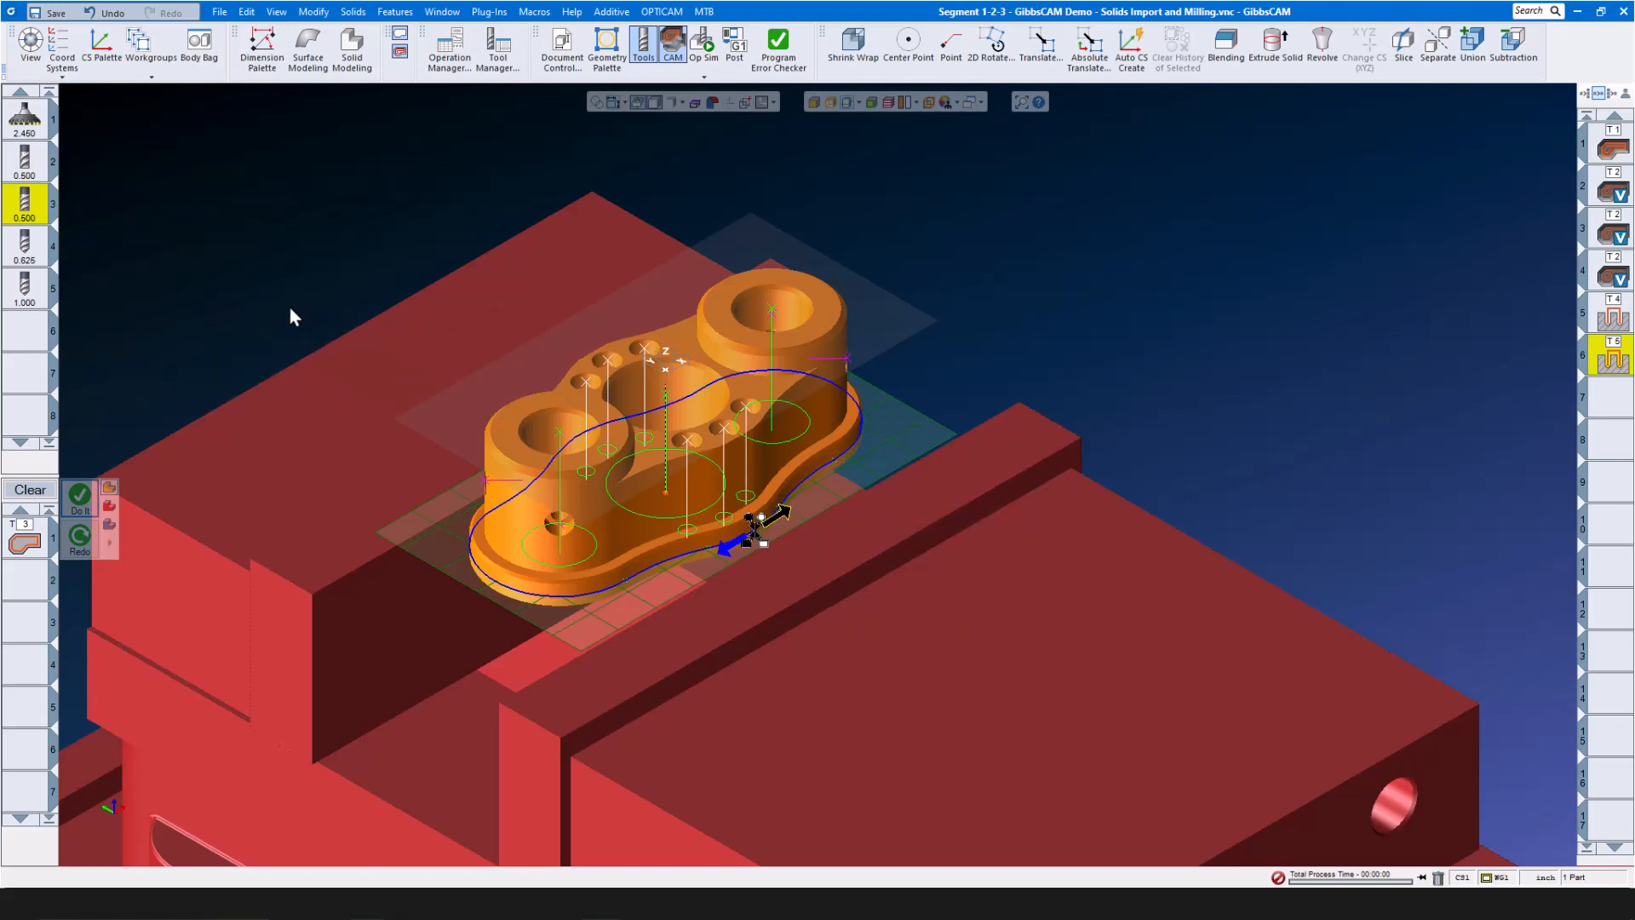
Reselect the outer base profile and generate its contour finishing toolpath
click(261, 469)
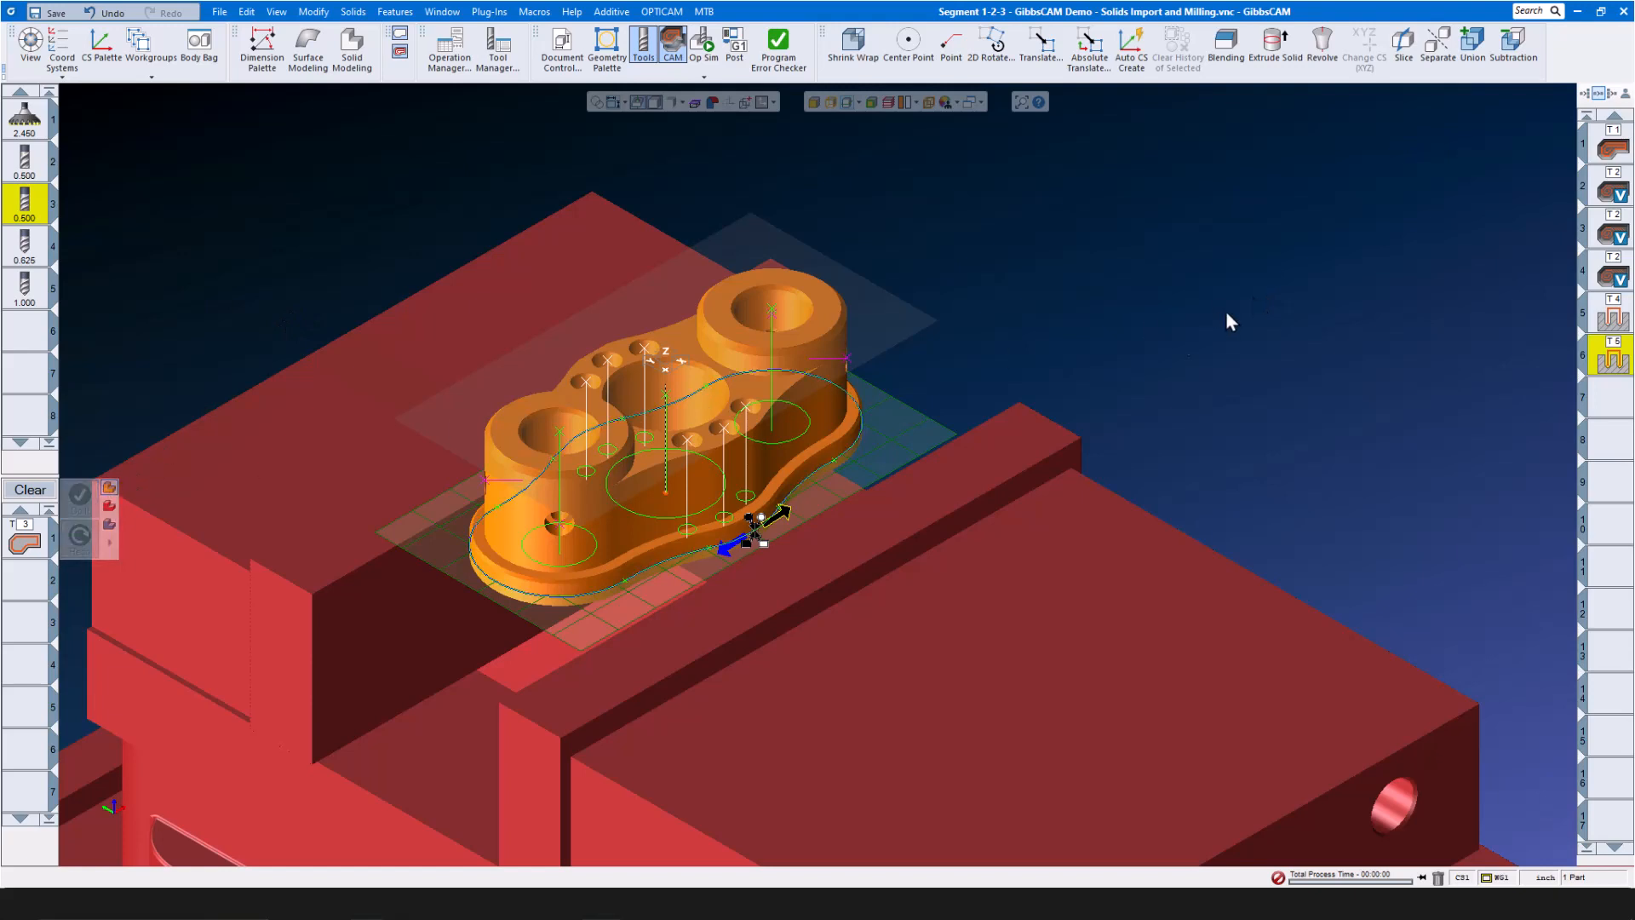
double_click(750, 530)
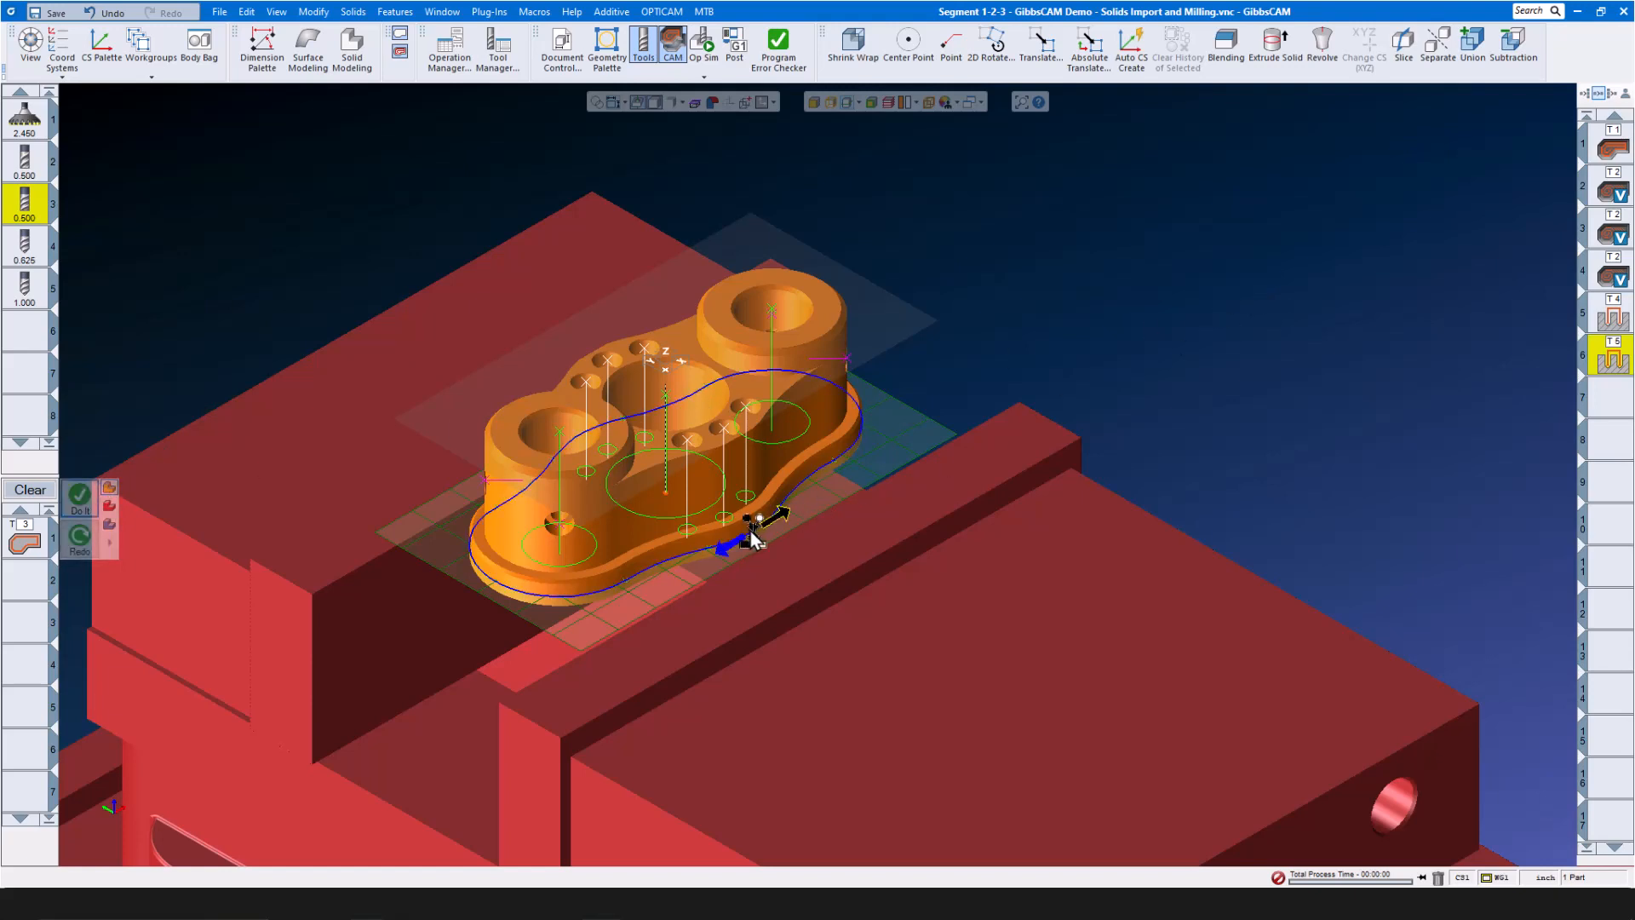
click(95, 498)
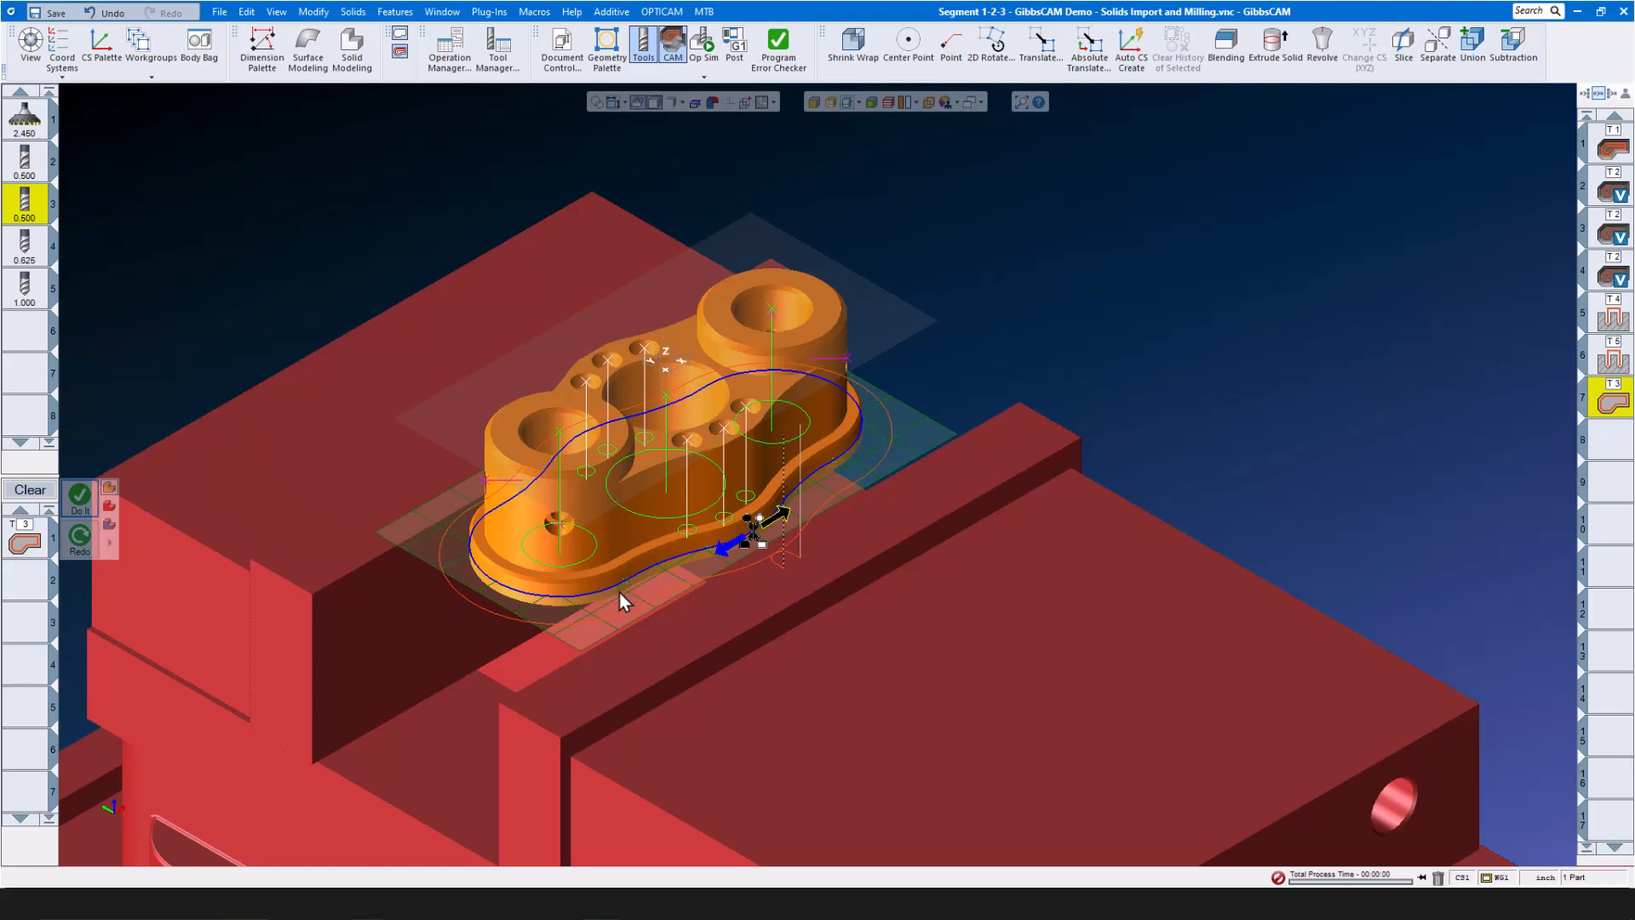
Raise the profiler above the base ledge and select the outer profile of the flange's upper body
click(612, 627)
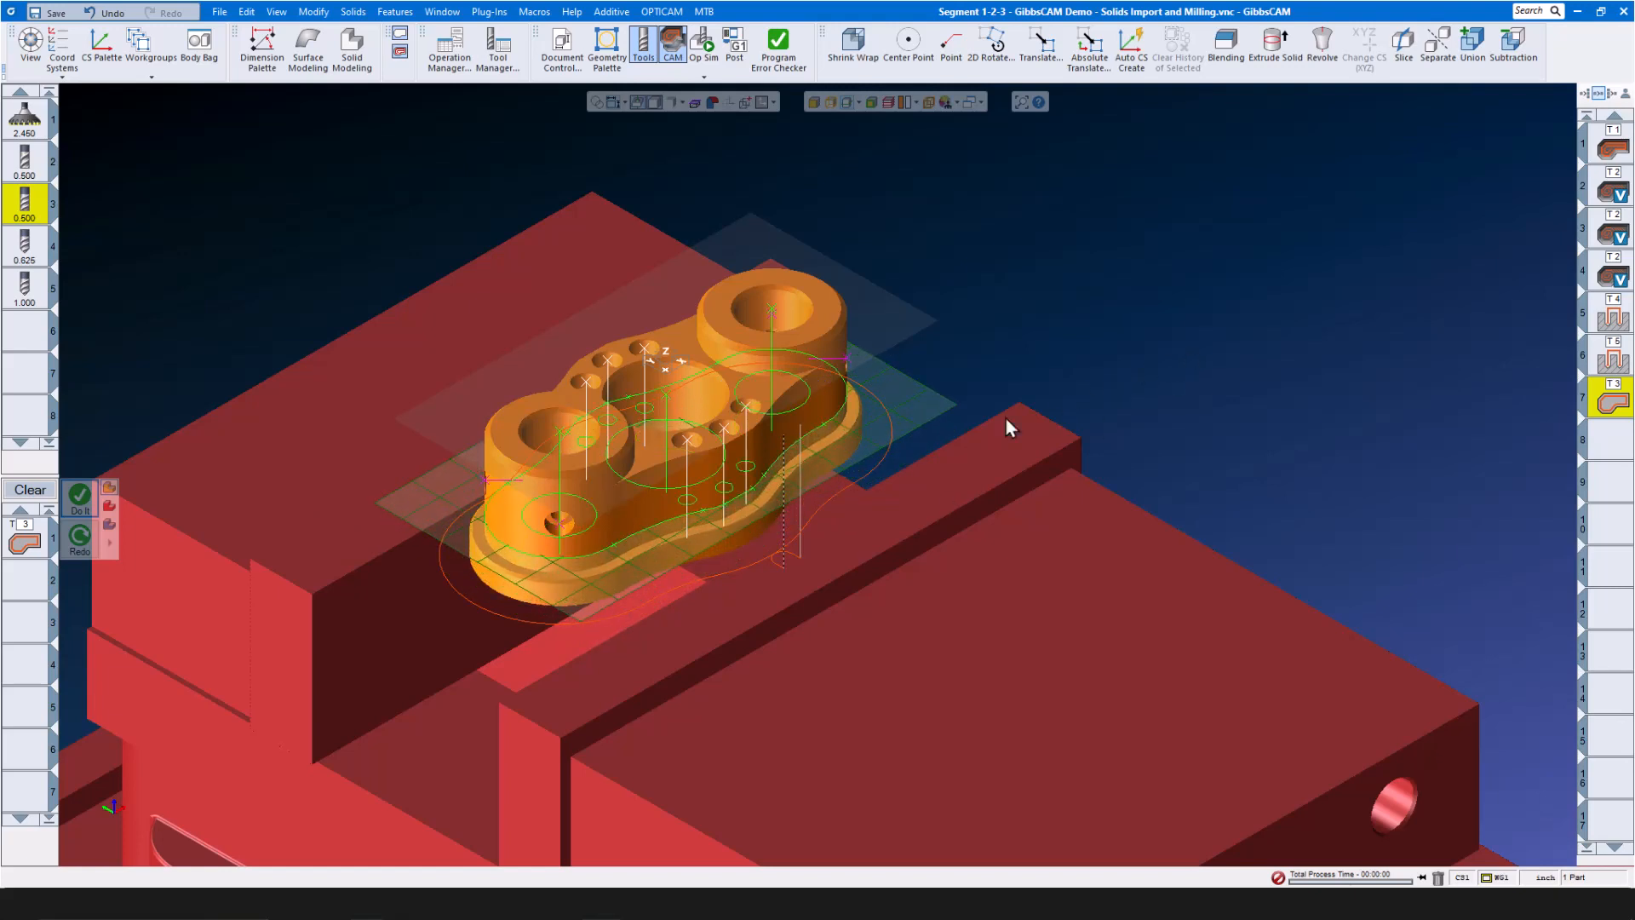
click(739, 497)
scroll(742, 519, up, 3)
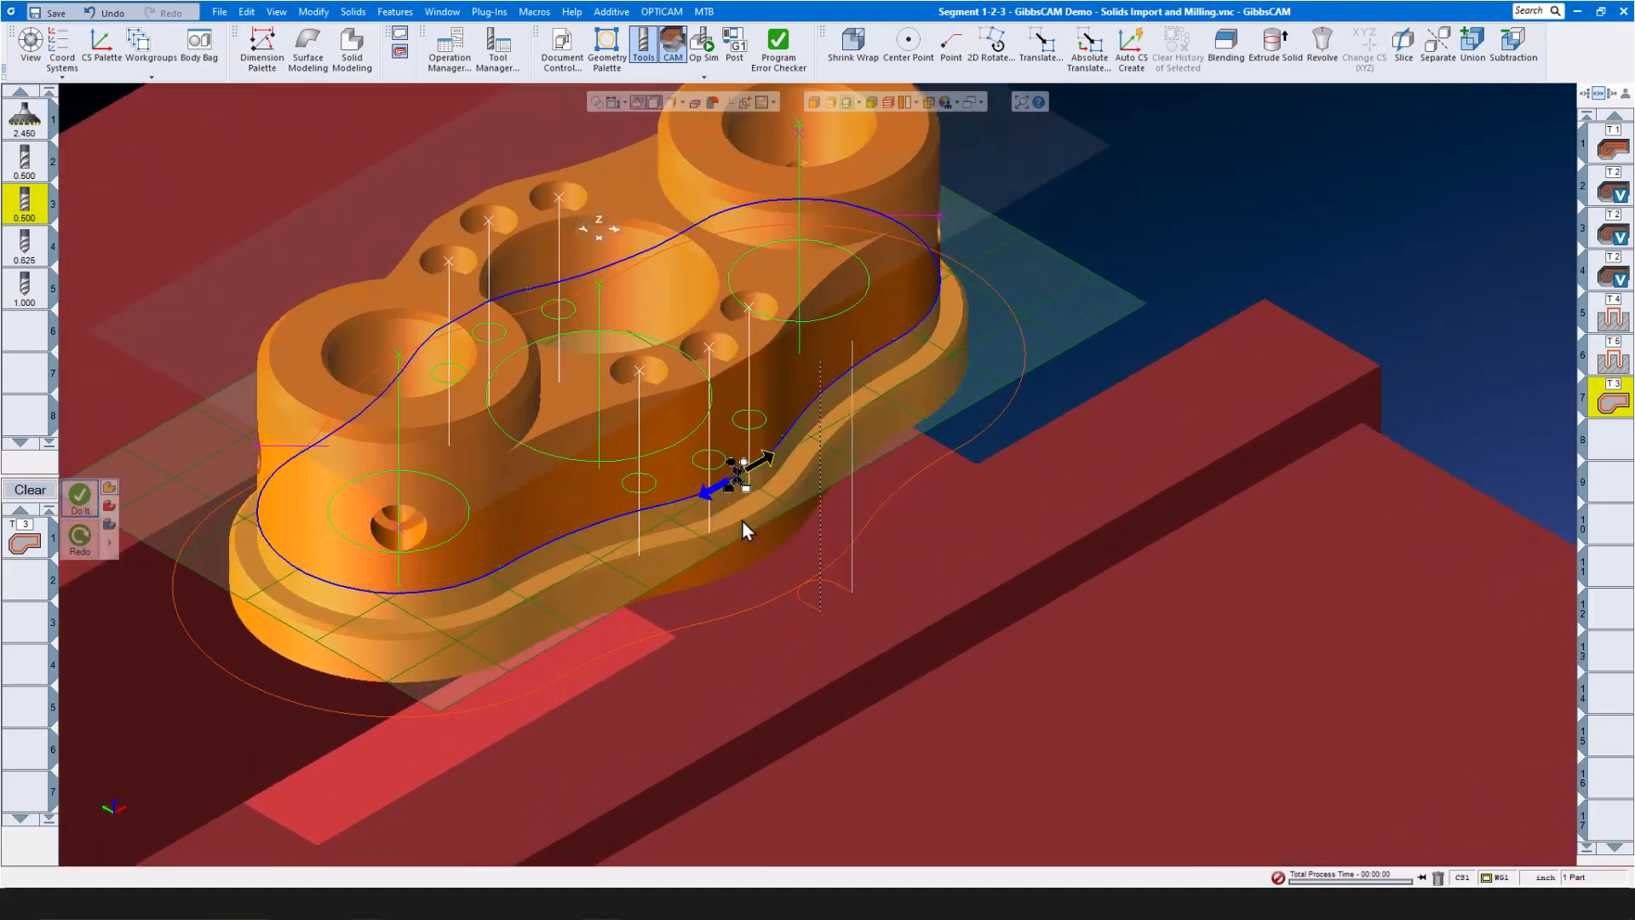
scroll(743, 522, up, 2)
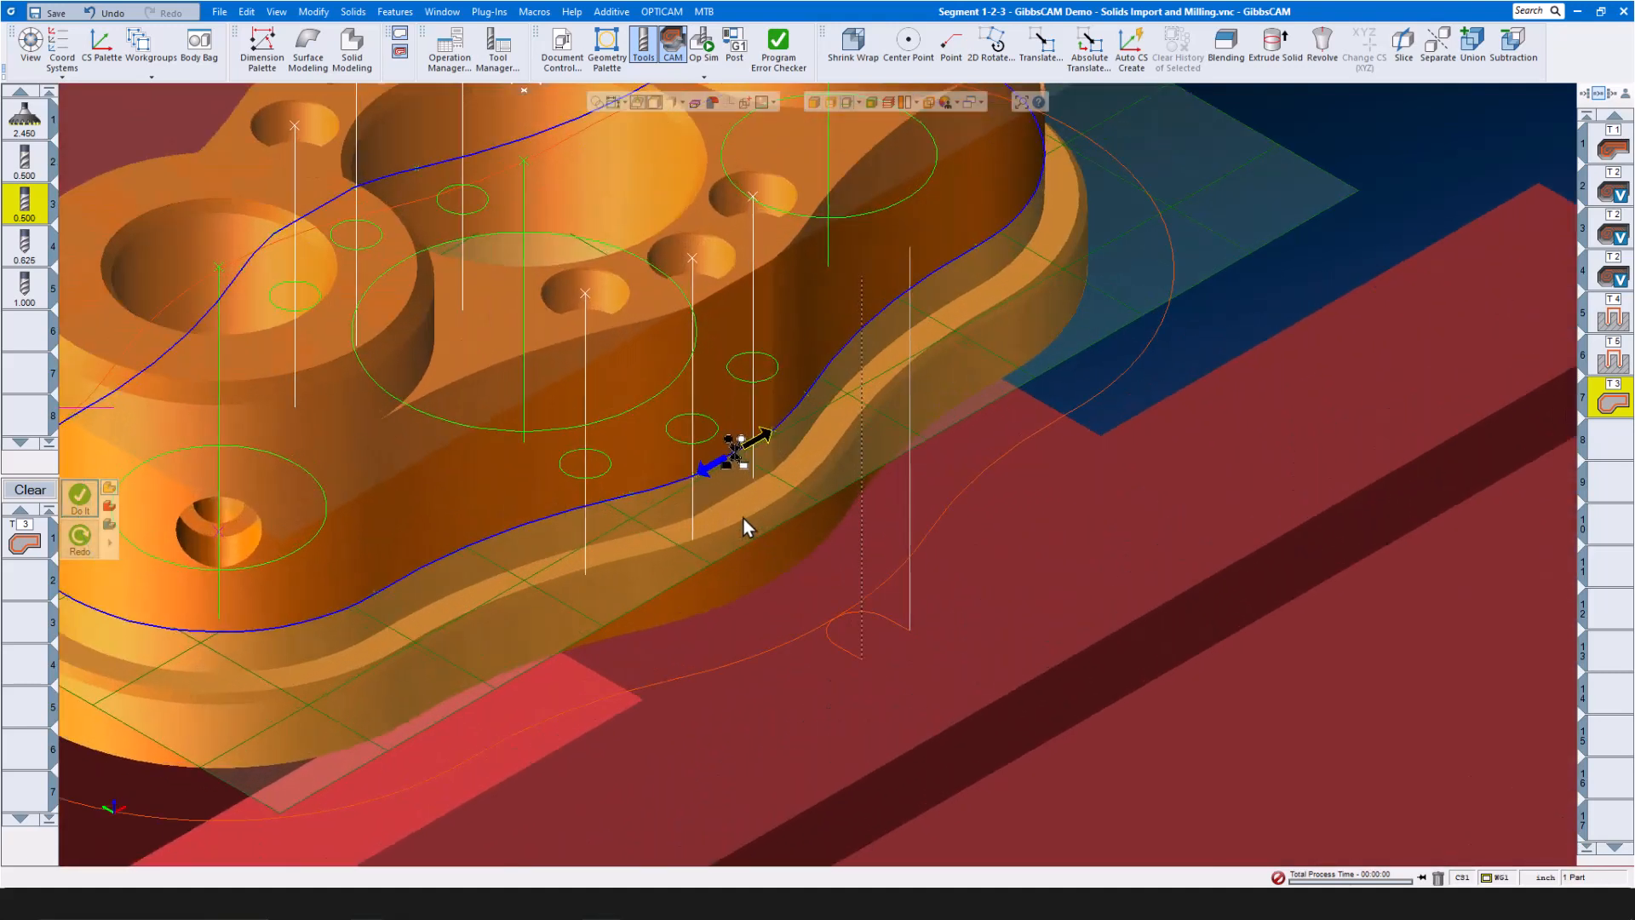
Set the Contour process's final depth to -1 and generate a second contour toolpath around the upper body
click(42, 554)
double_click(42, 553)
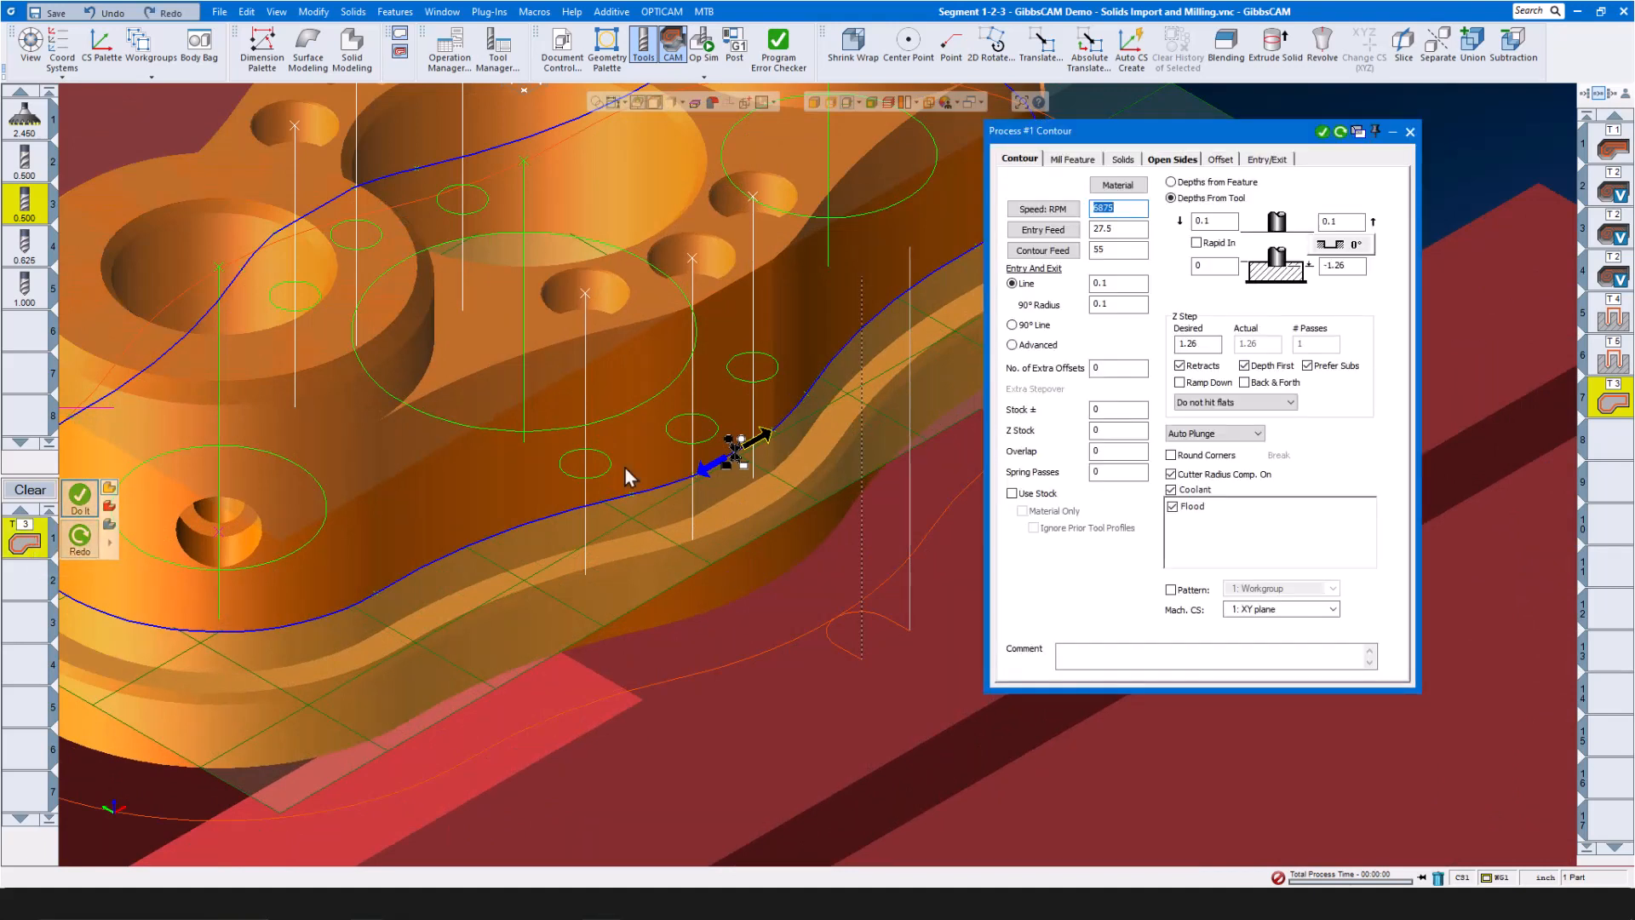
click(1350, 268)
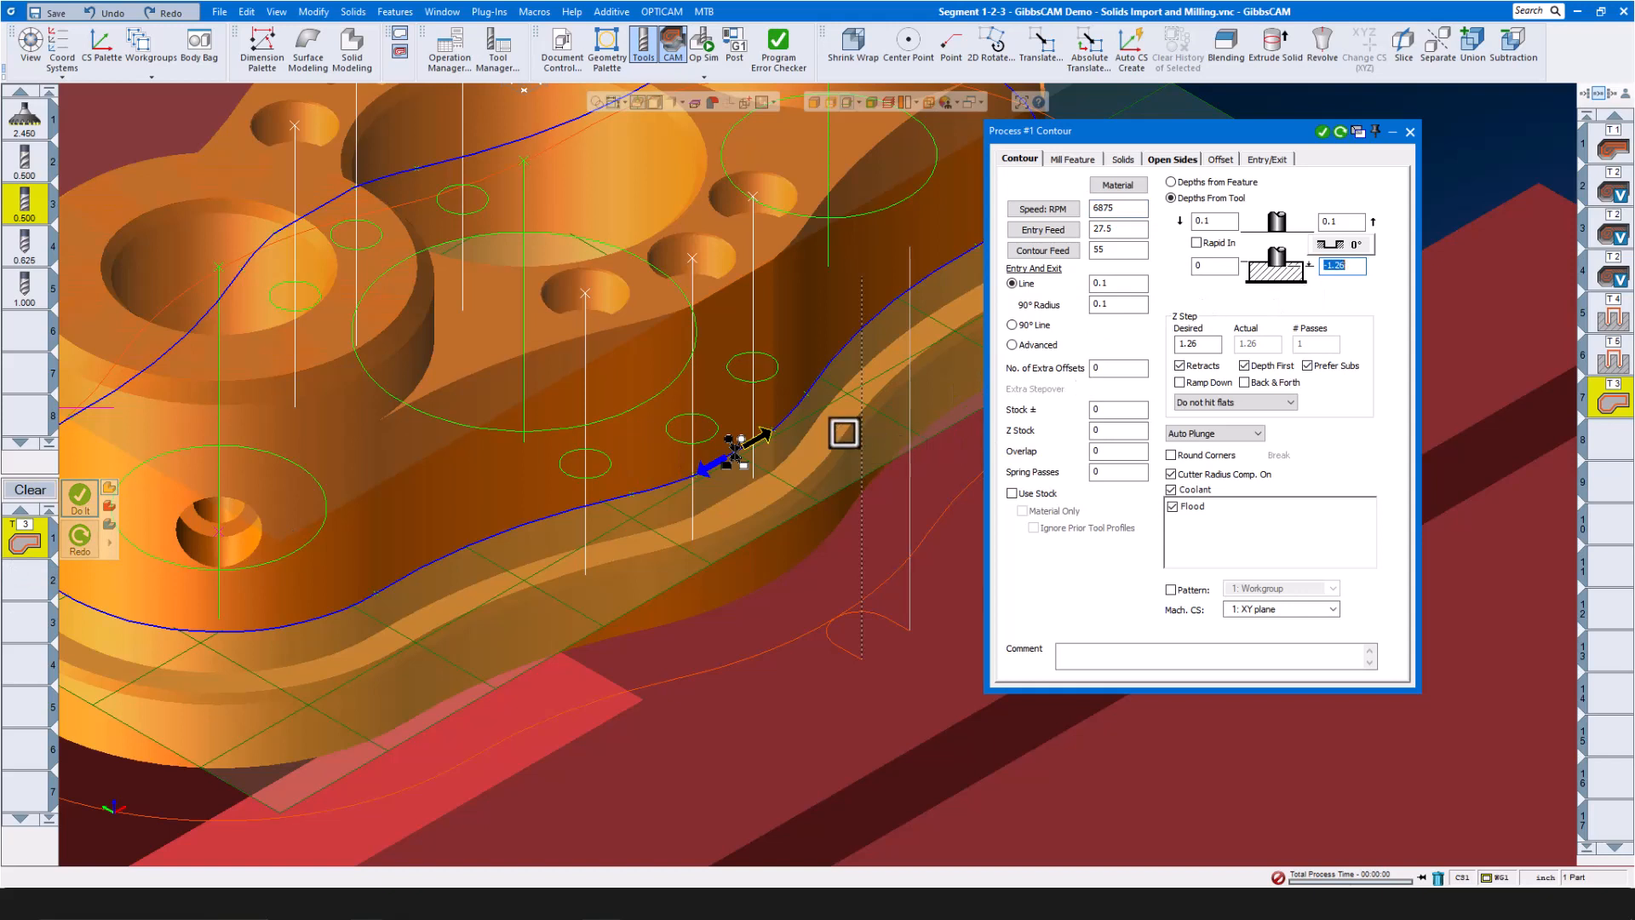
text(-1)
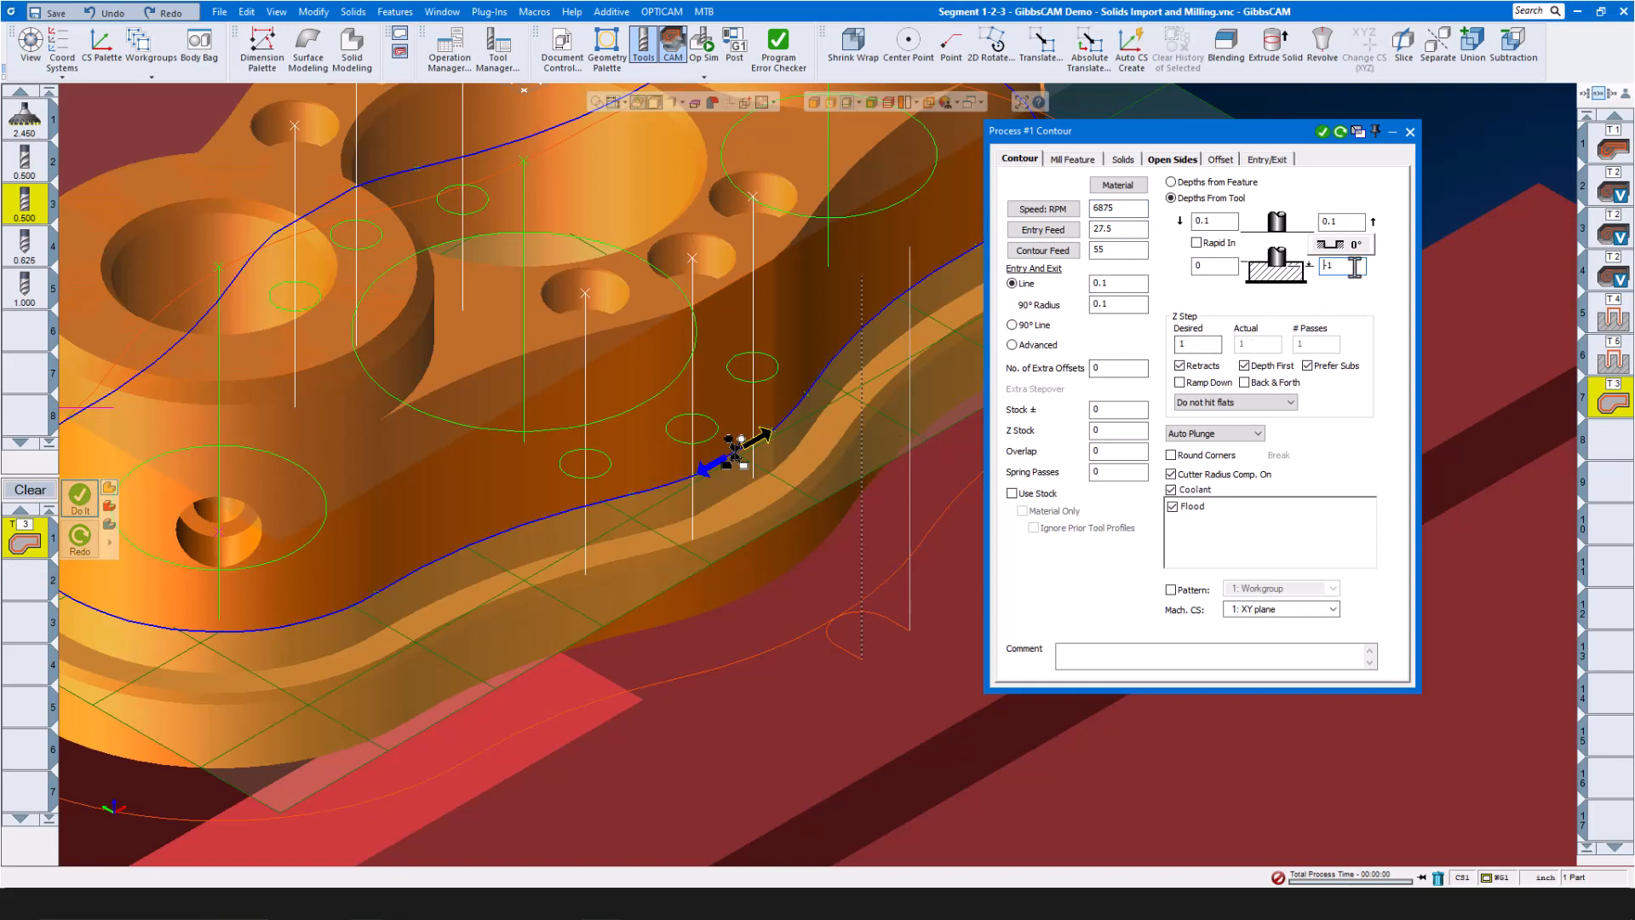
scroll(911, 617, down, 5)
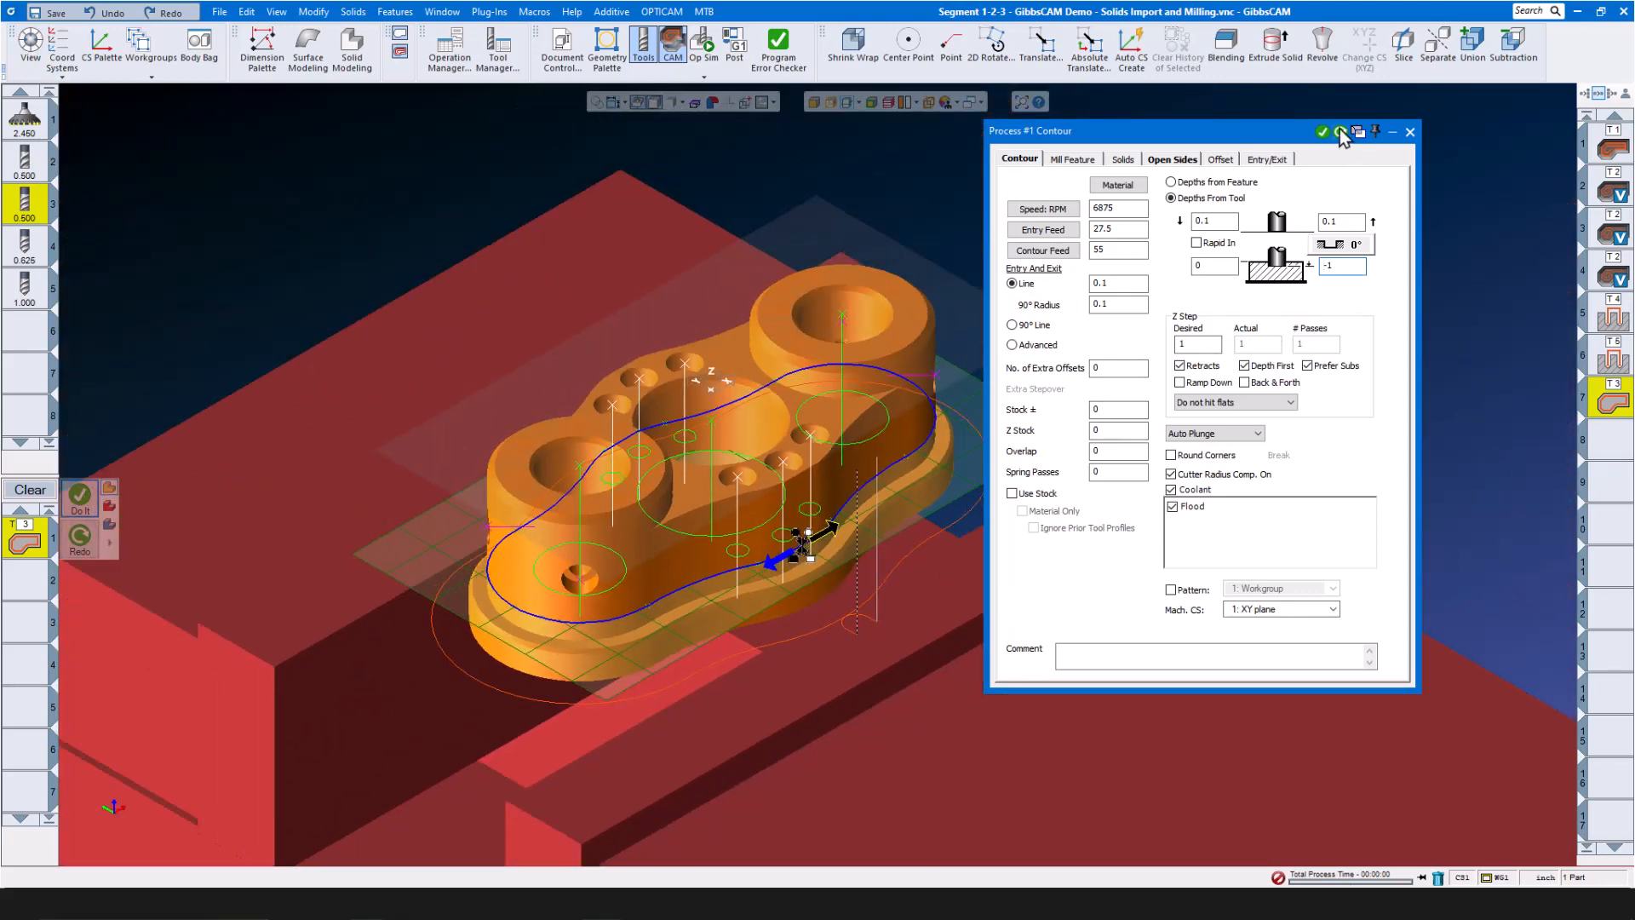
click(1323, 134)
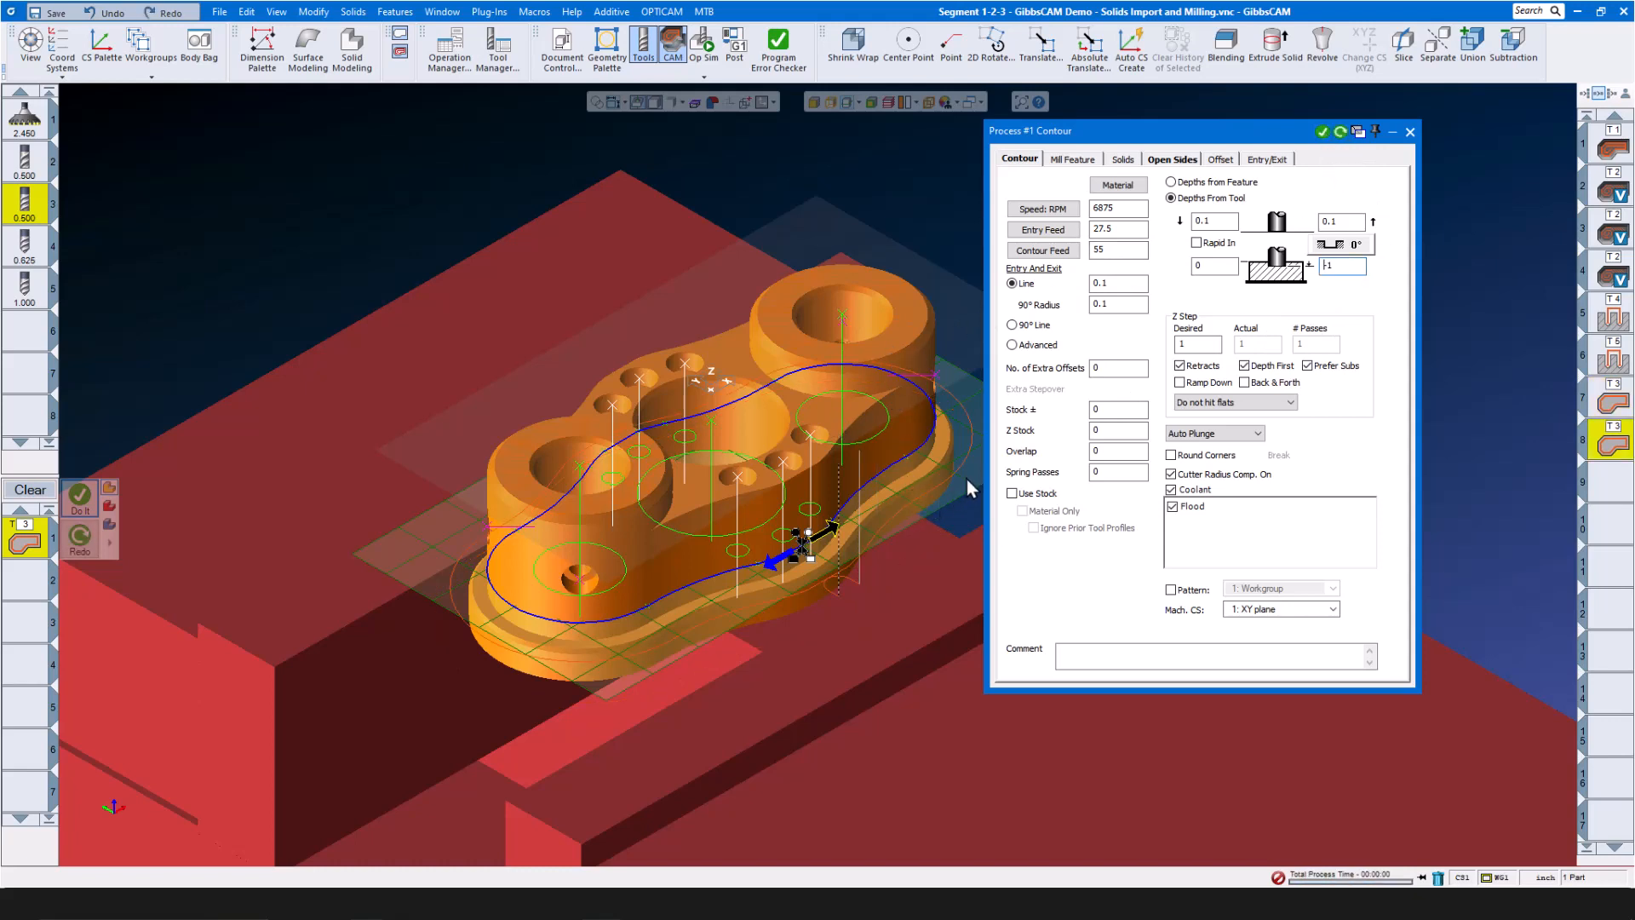
Raise the profiler to the two bosses and select both of their outer circular profiles
drag(967, 479, 954, 403)
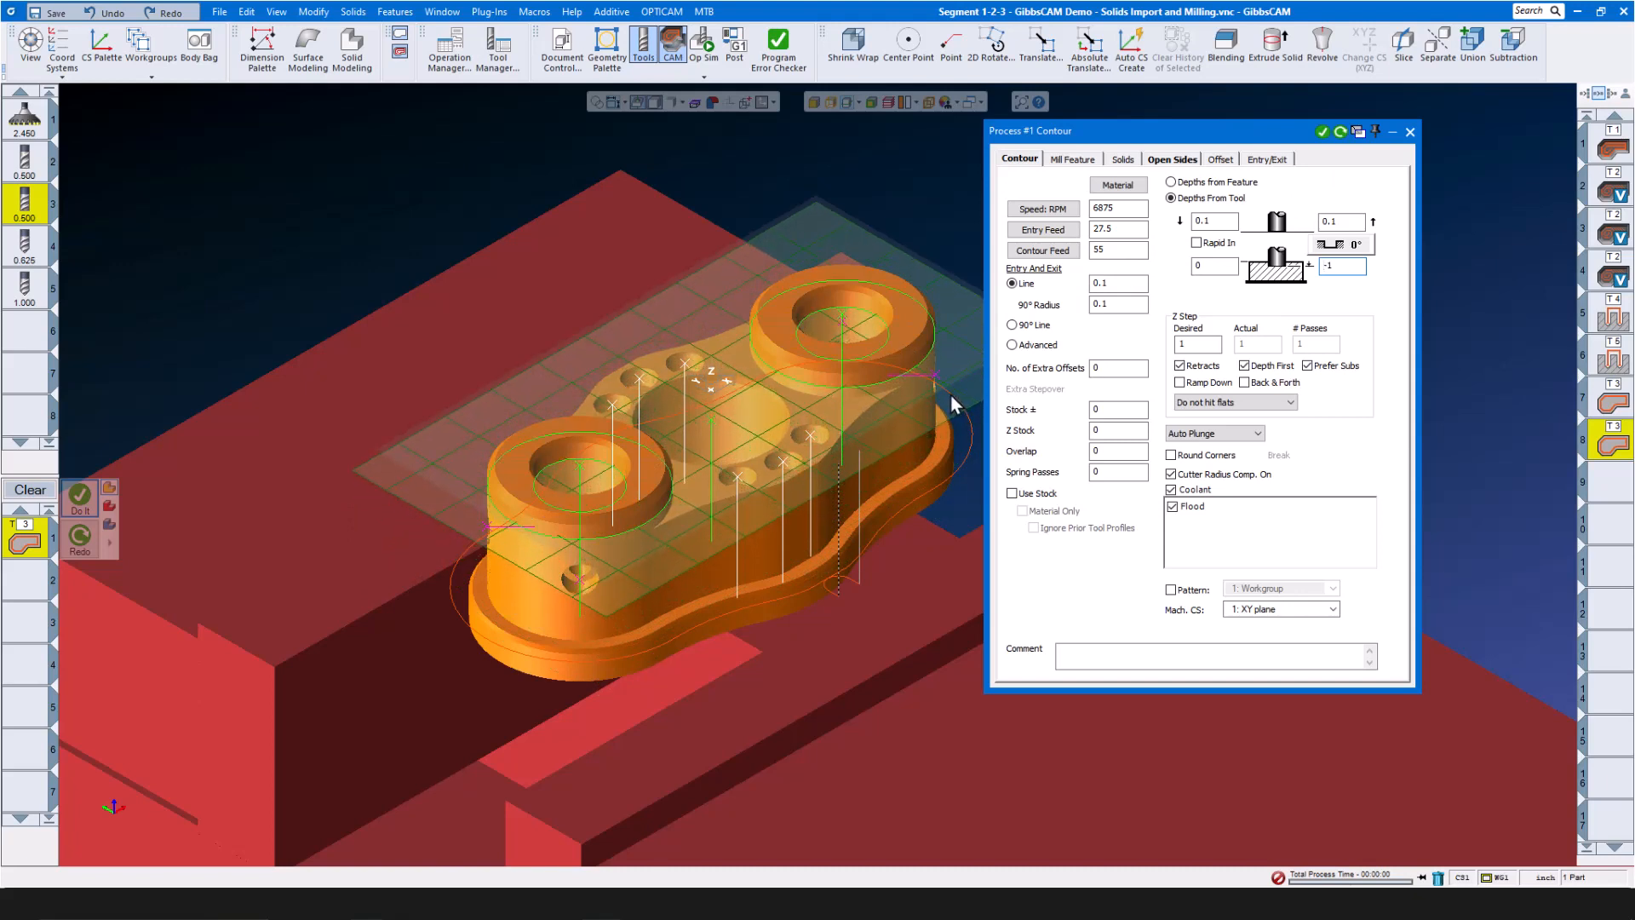
click(910, 372)
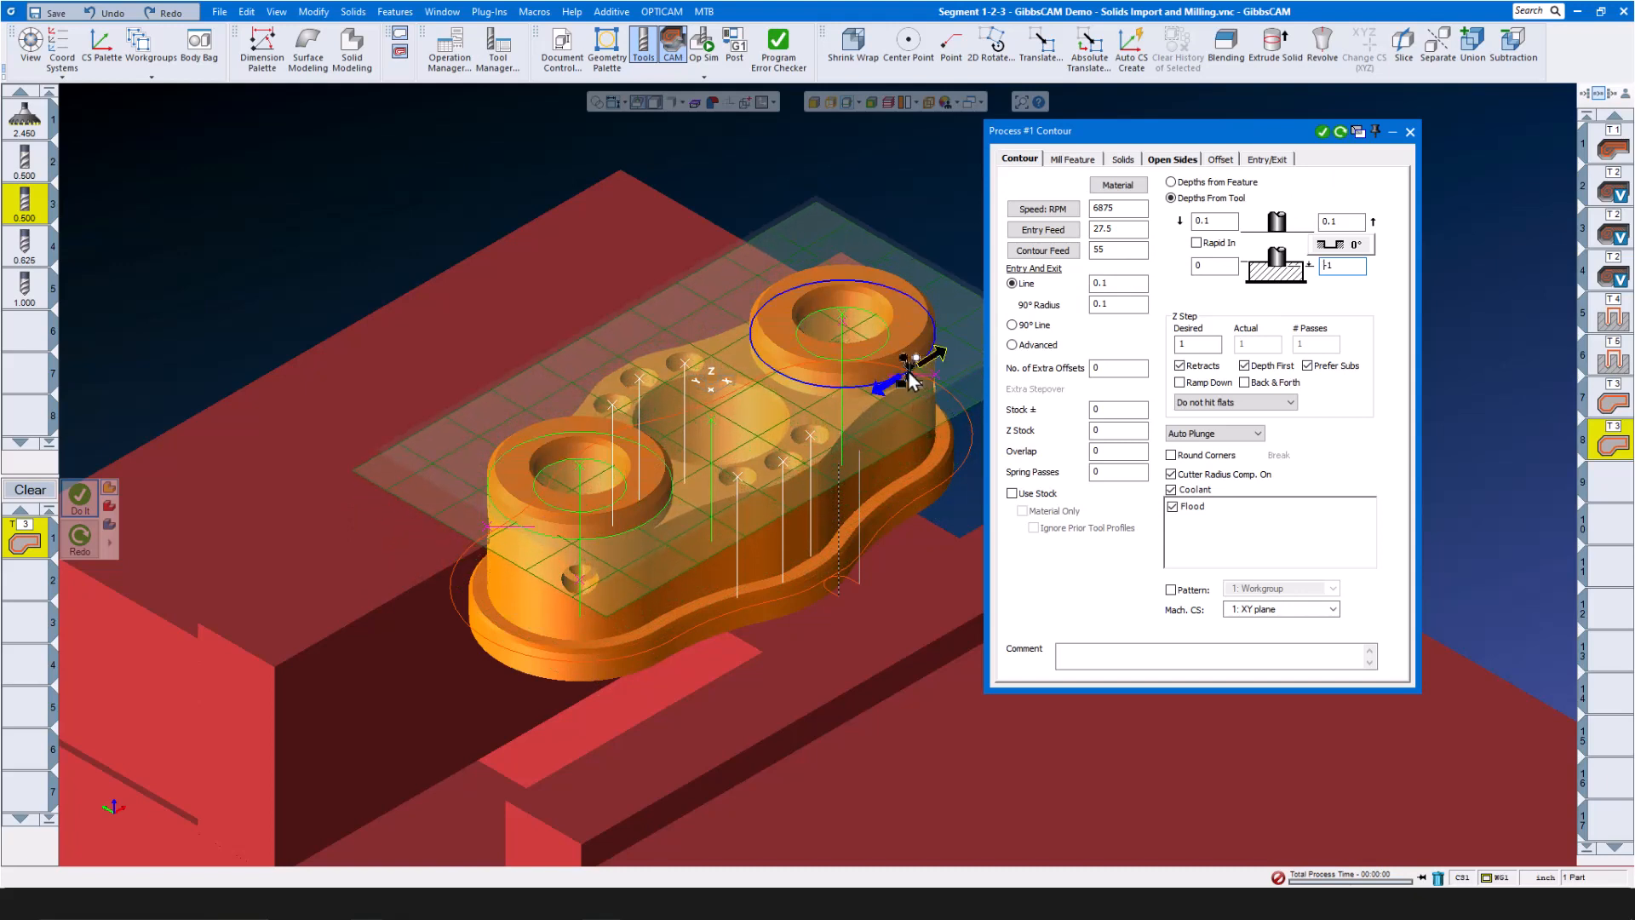
click(629, 534)
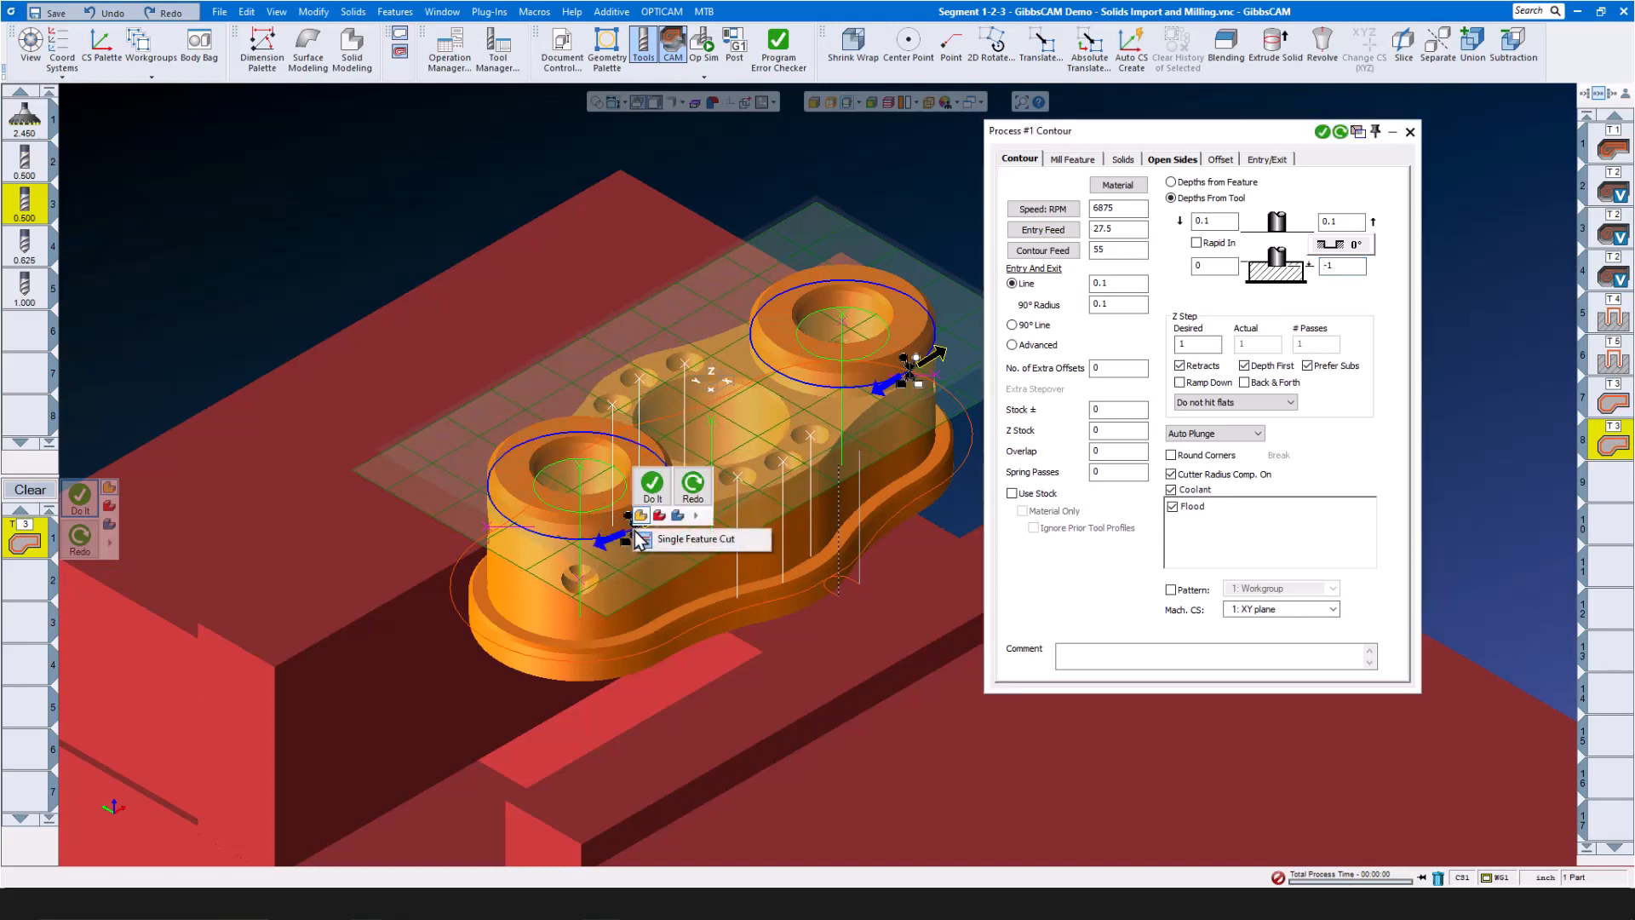
Set the contour's final depth to -1.25 and generate a new toolpath around both bosses
click(1356, 268)
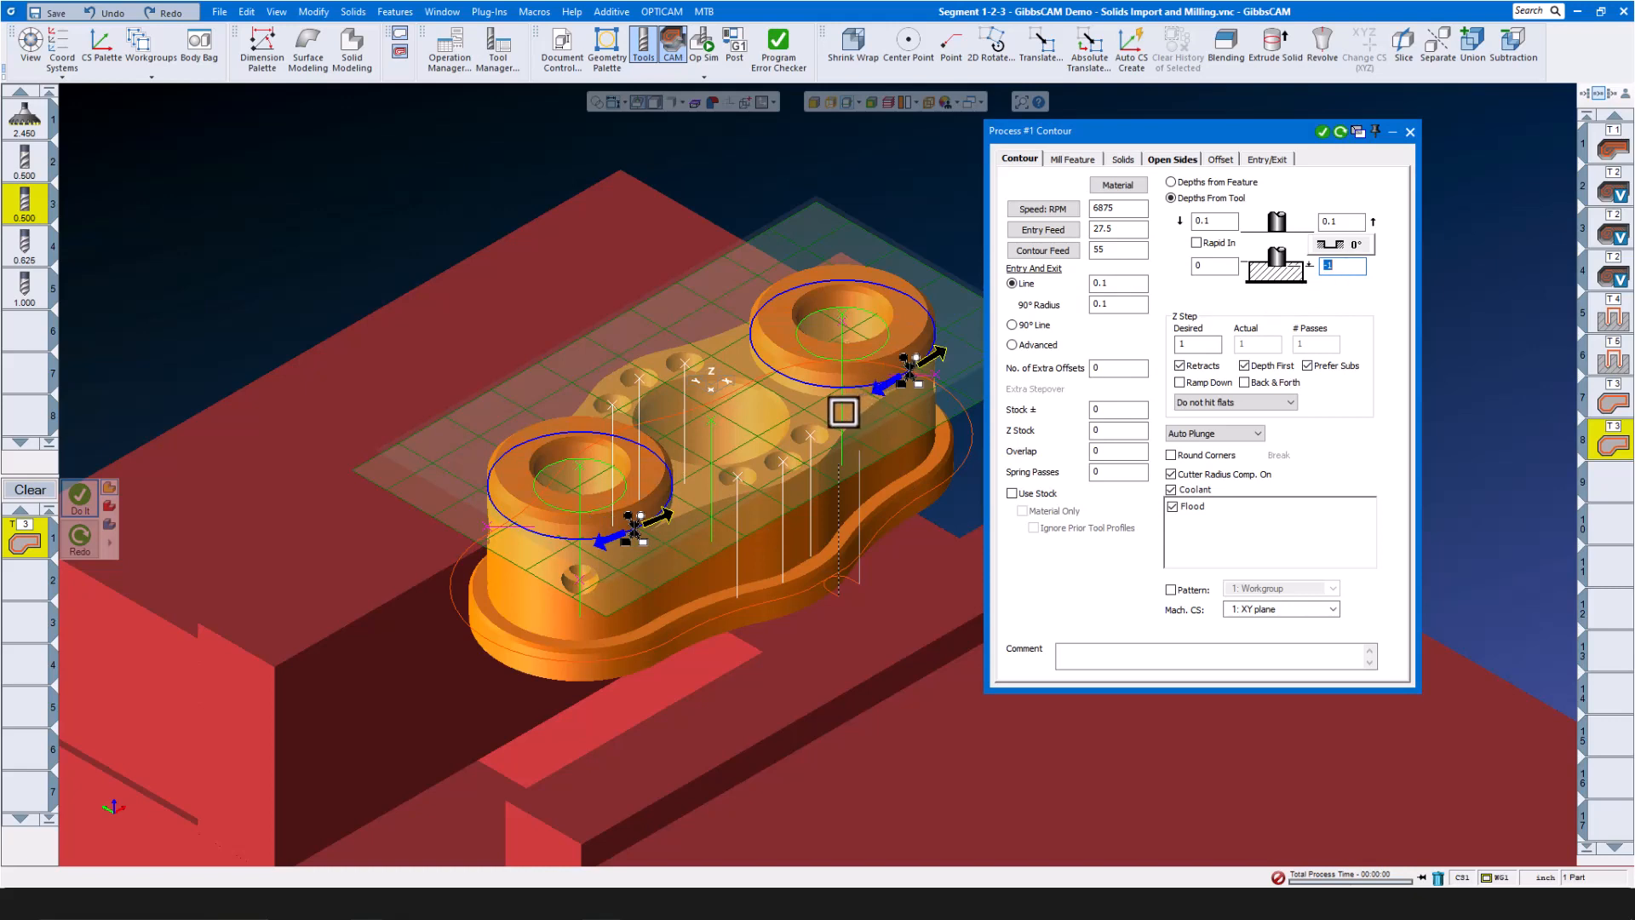
click(843, 412)
click(1323, 133)
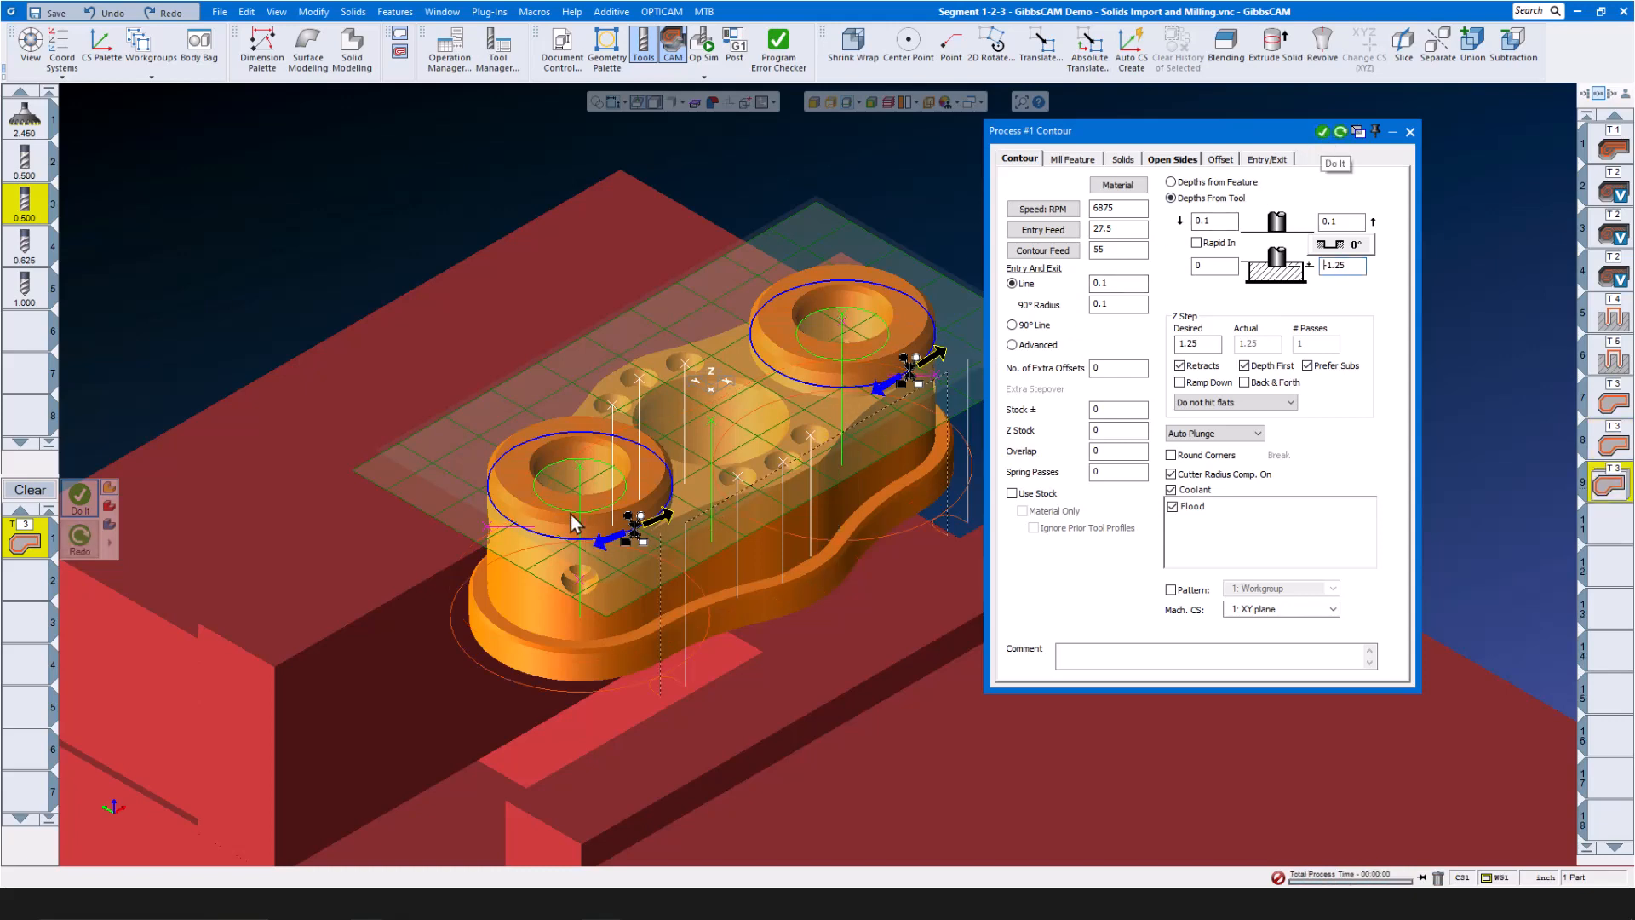
Set the boss contour's final depth to -0.25 and redo its toolpath
double_click(1359, 268)
text(-0.25)
click(1340, 133)
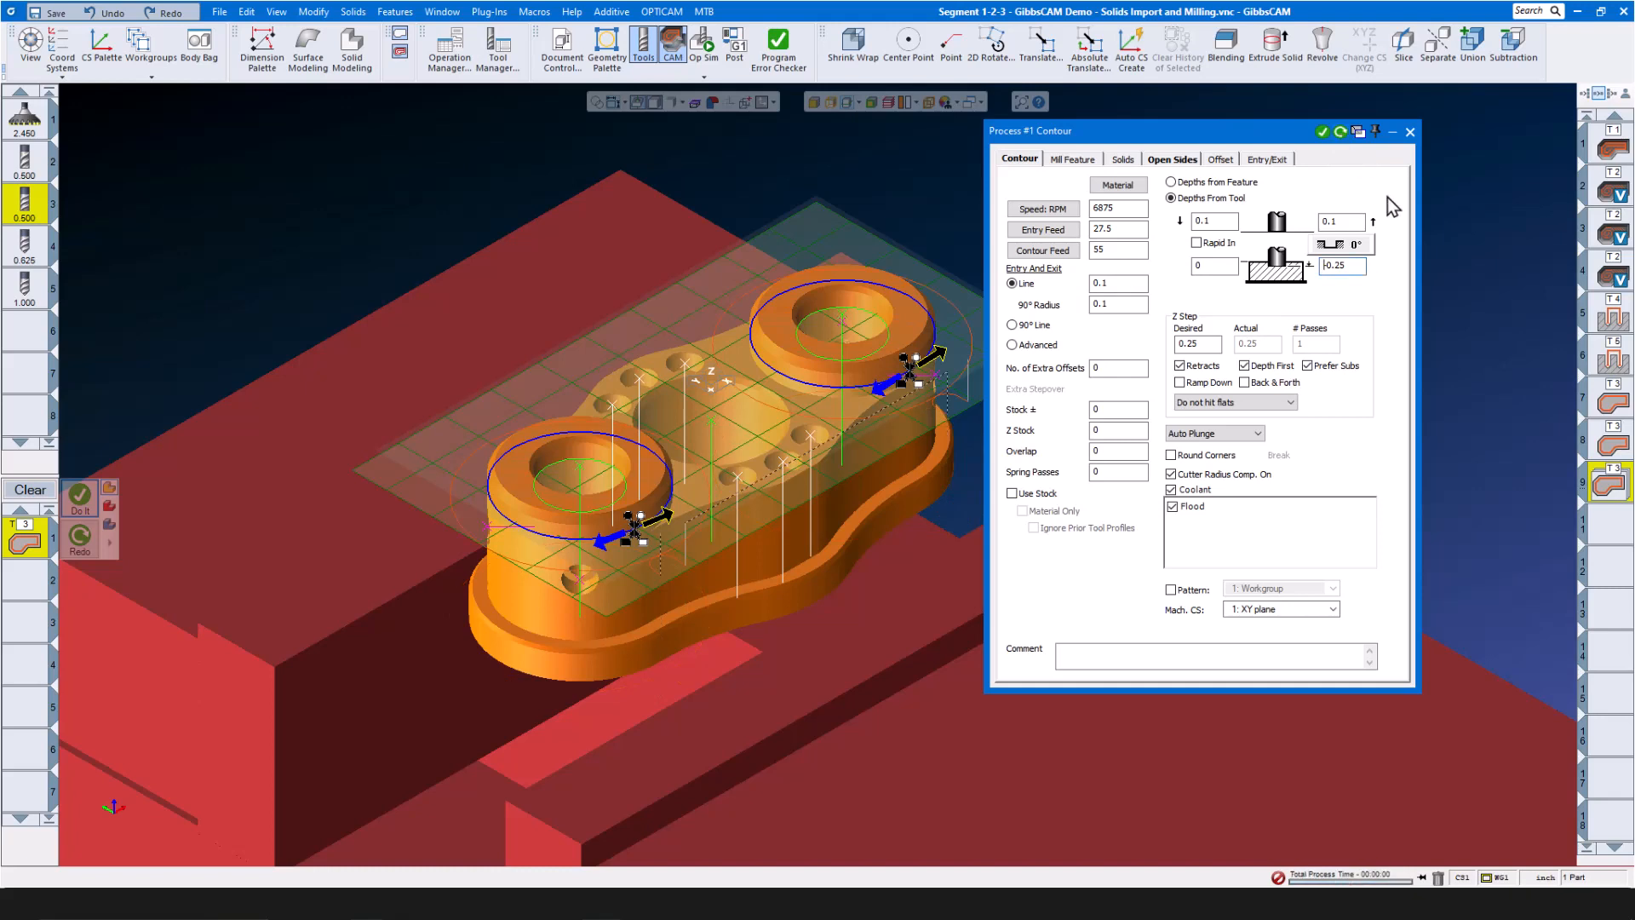
Close the boss contour process, deselect the boss profiles and clear the process list
click(1410, 132)
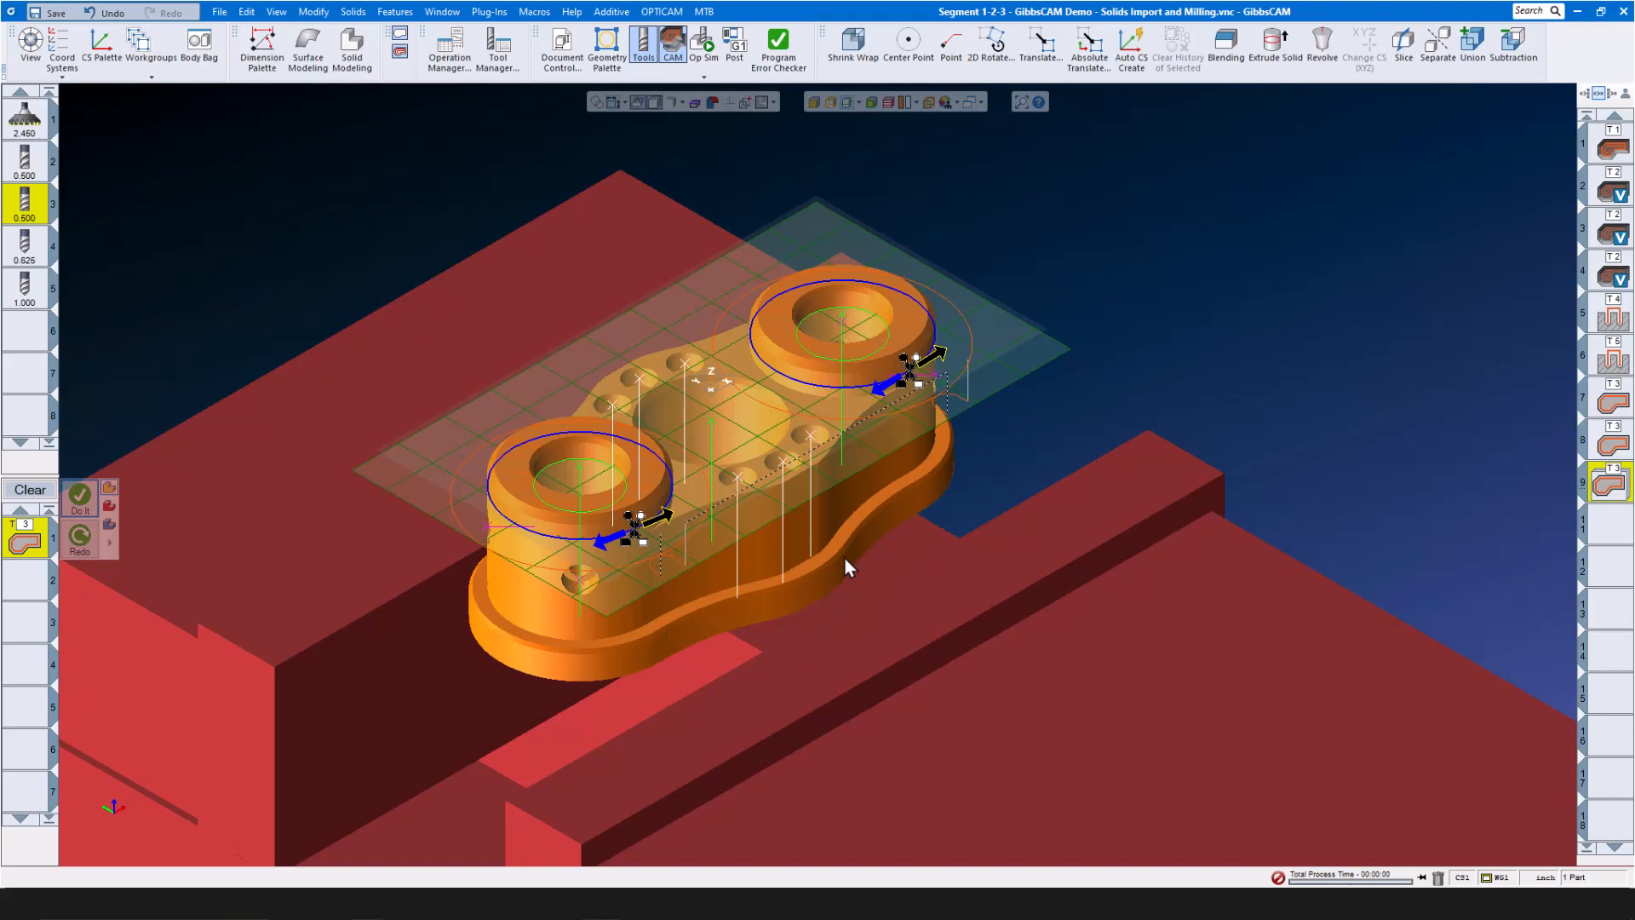
click(1163, 281)
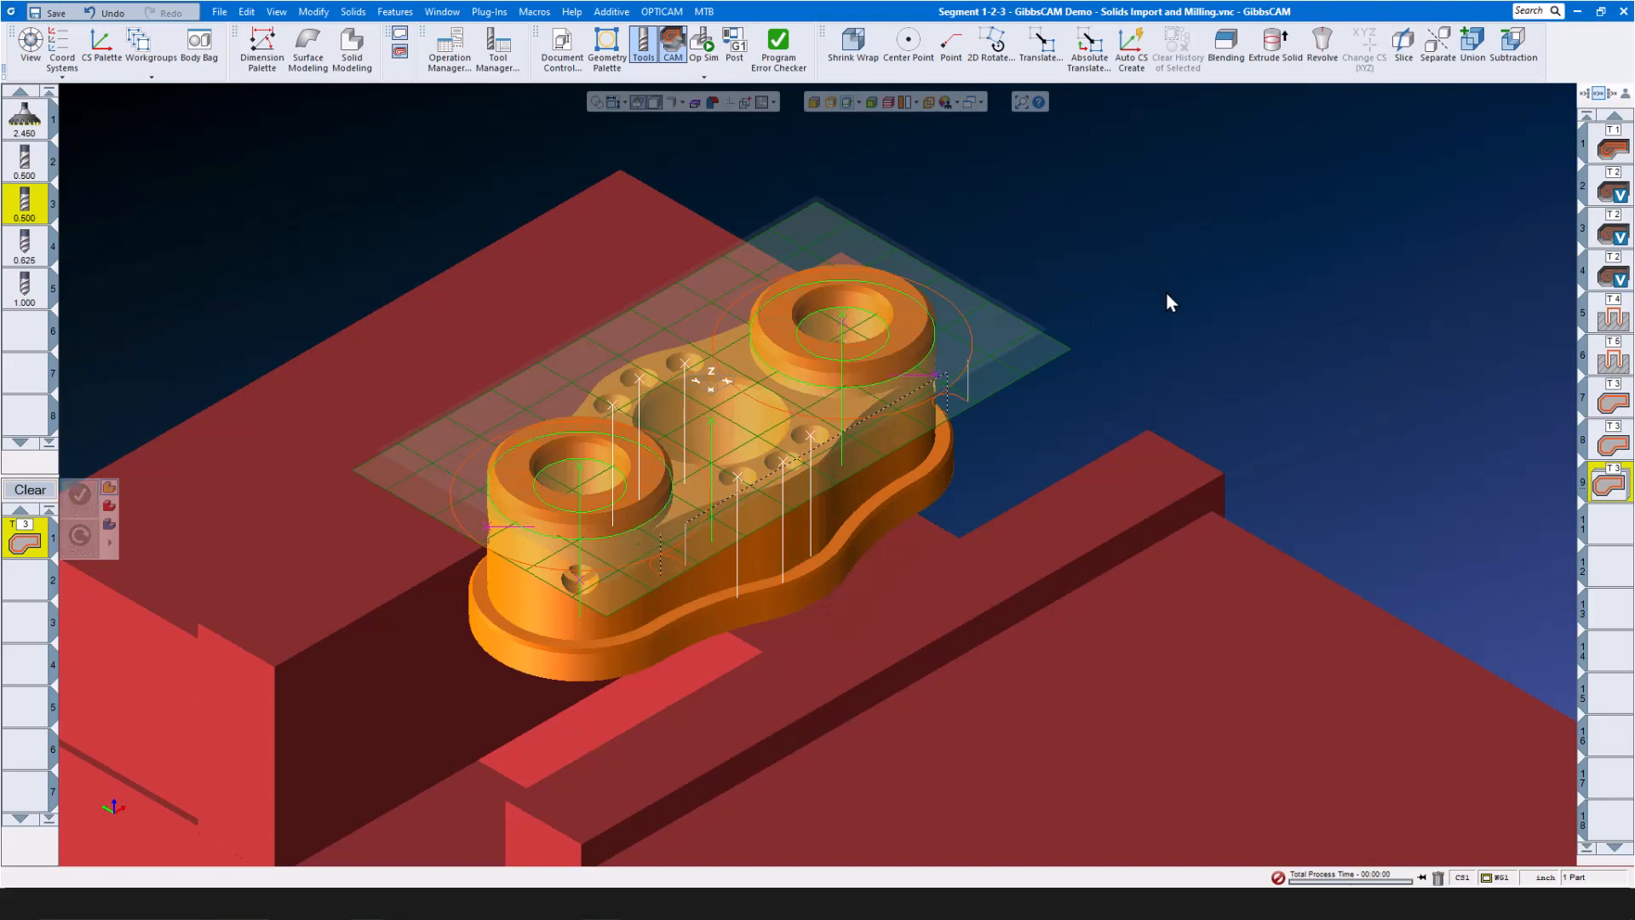
click(30, 488)
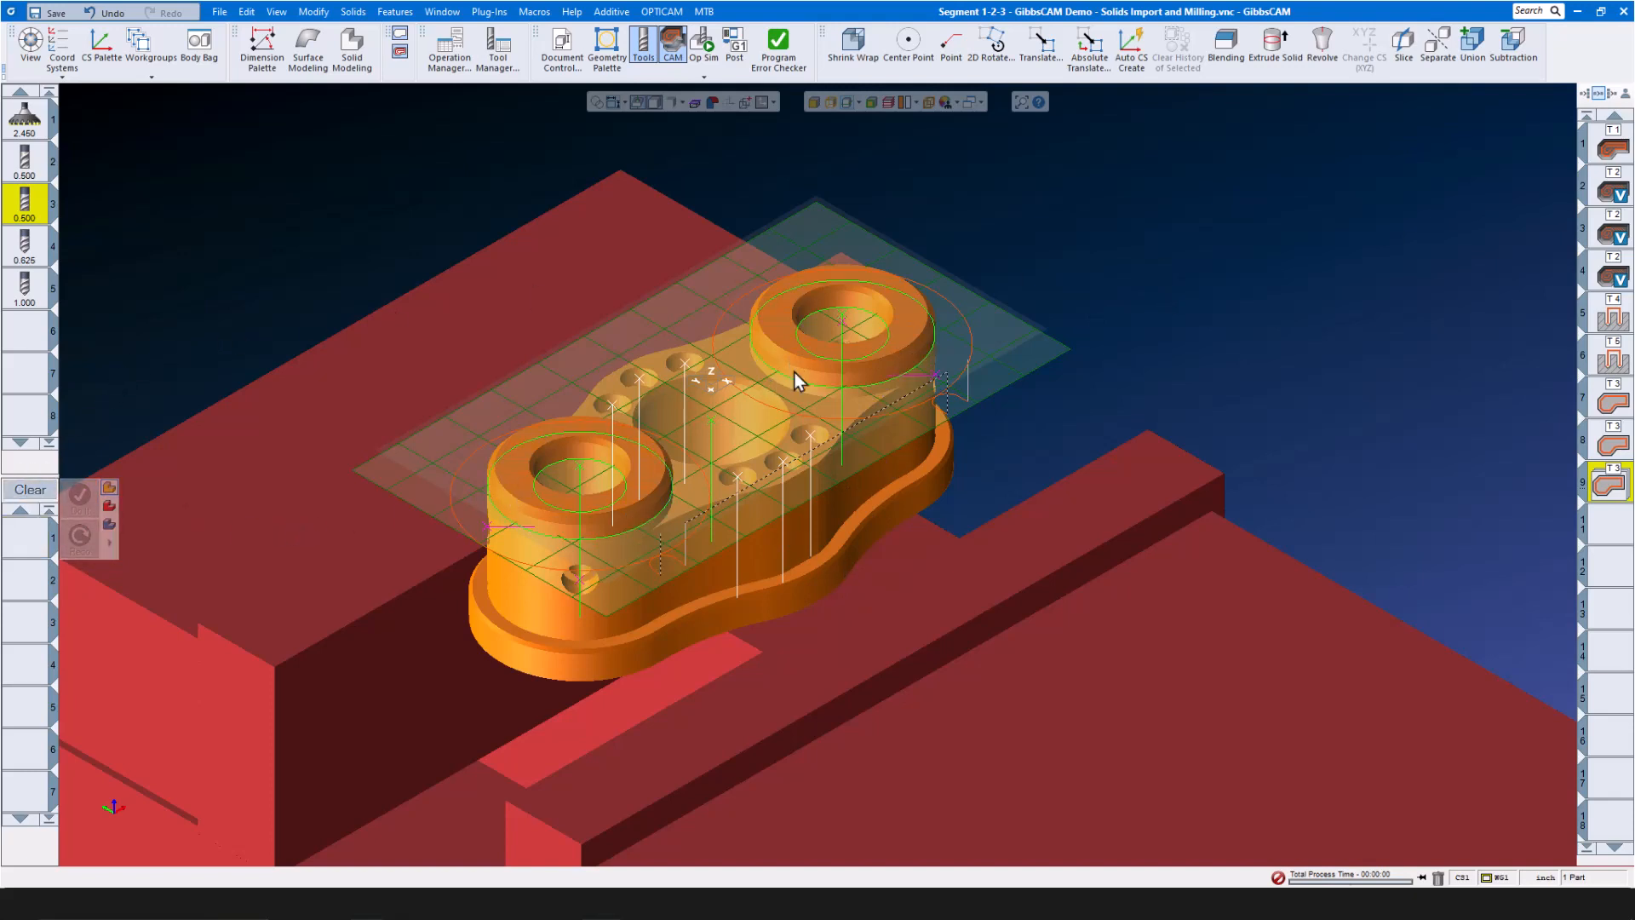
Load the saved process file Bottom Deburr.prc2 from the Demo Processes folder into the process list
right_click(25, 536)
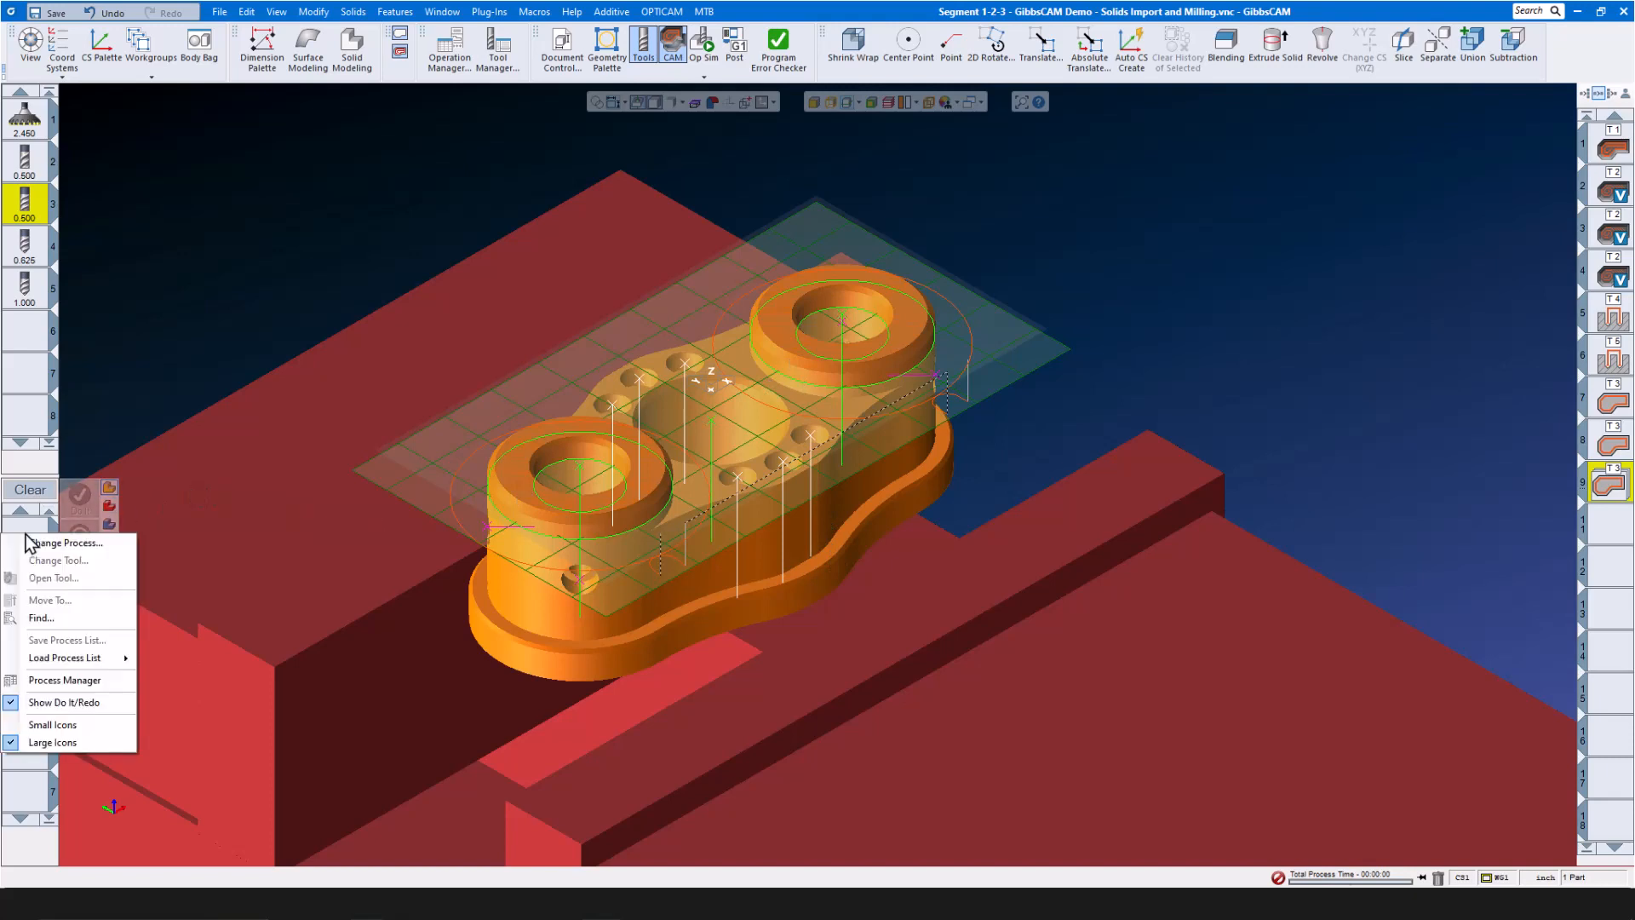
mouse_move(53, 663)
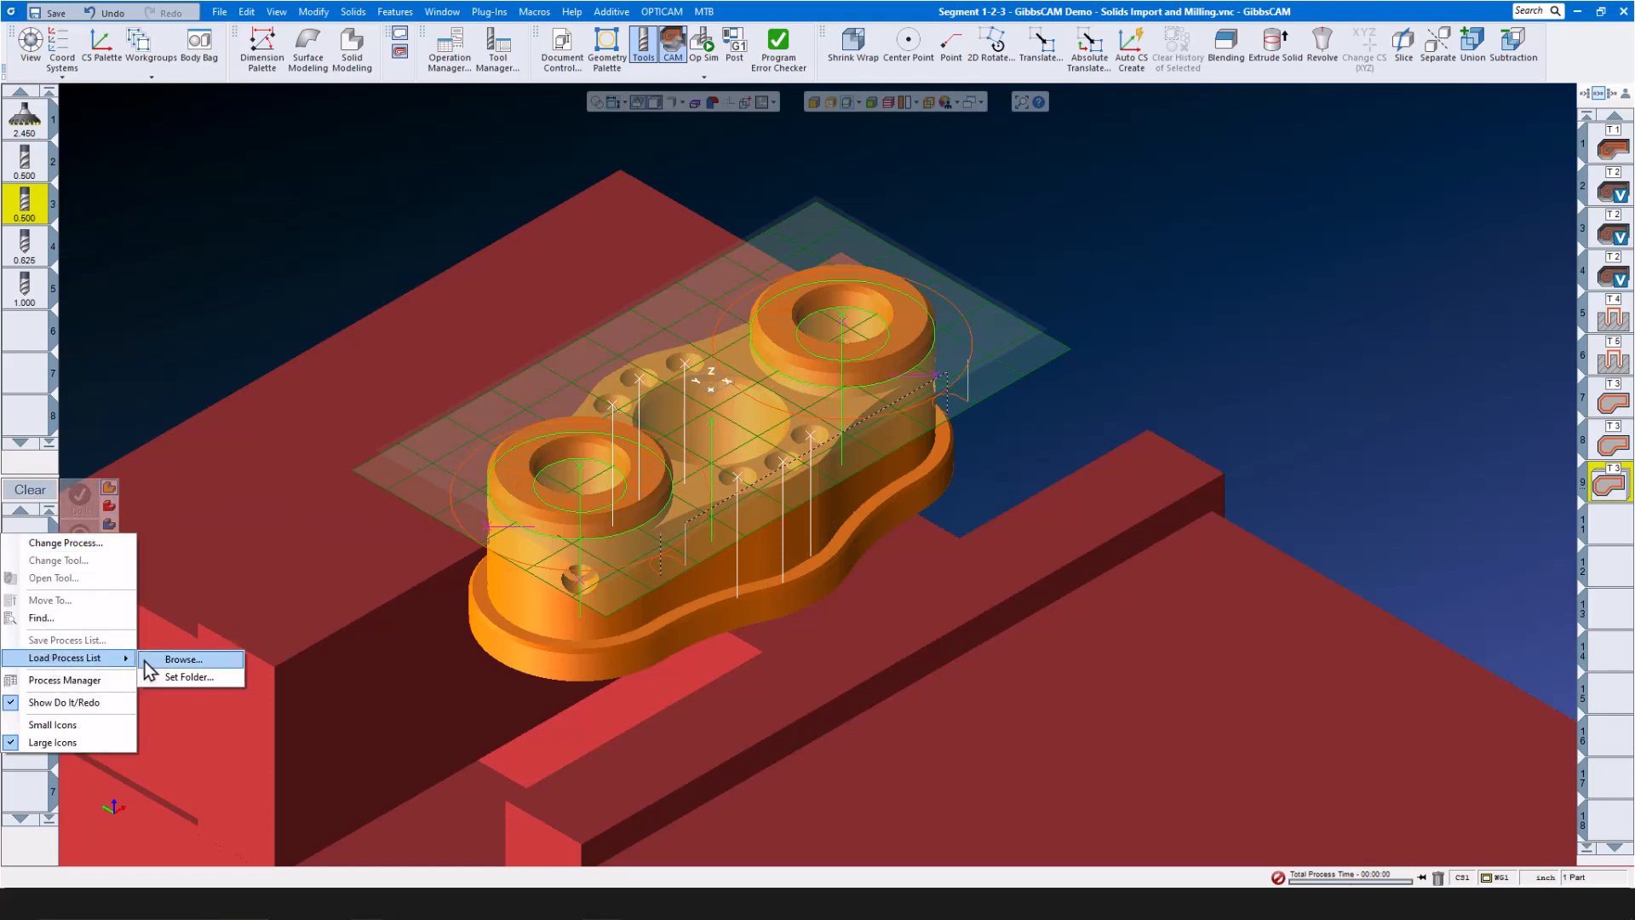
click(179, 660)
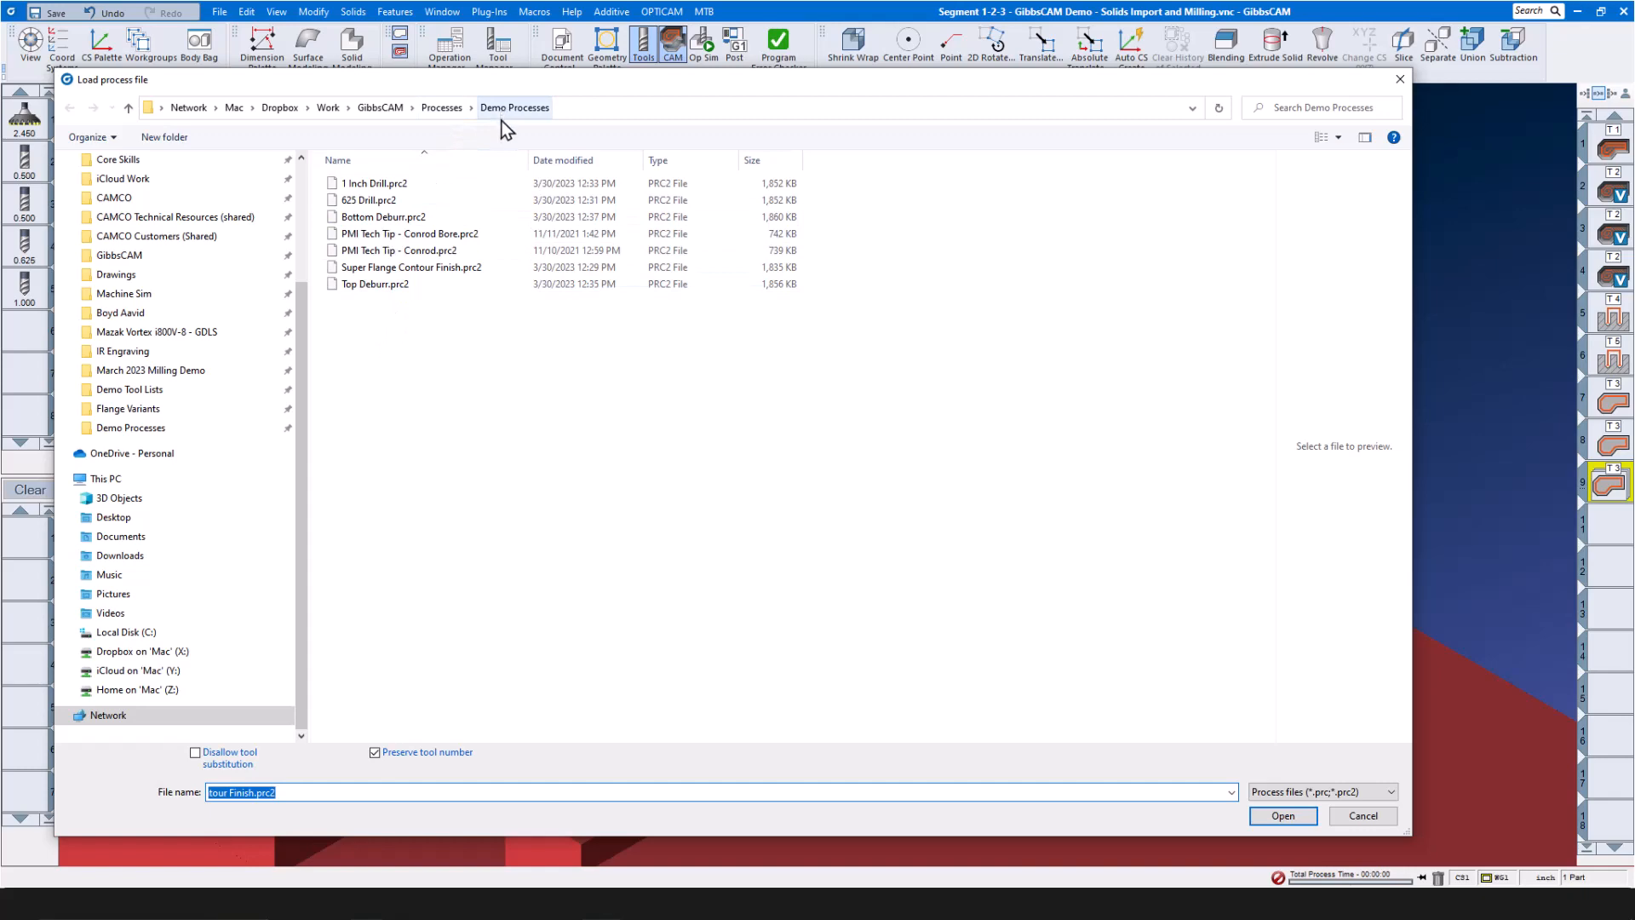
click(394, 218)
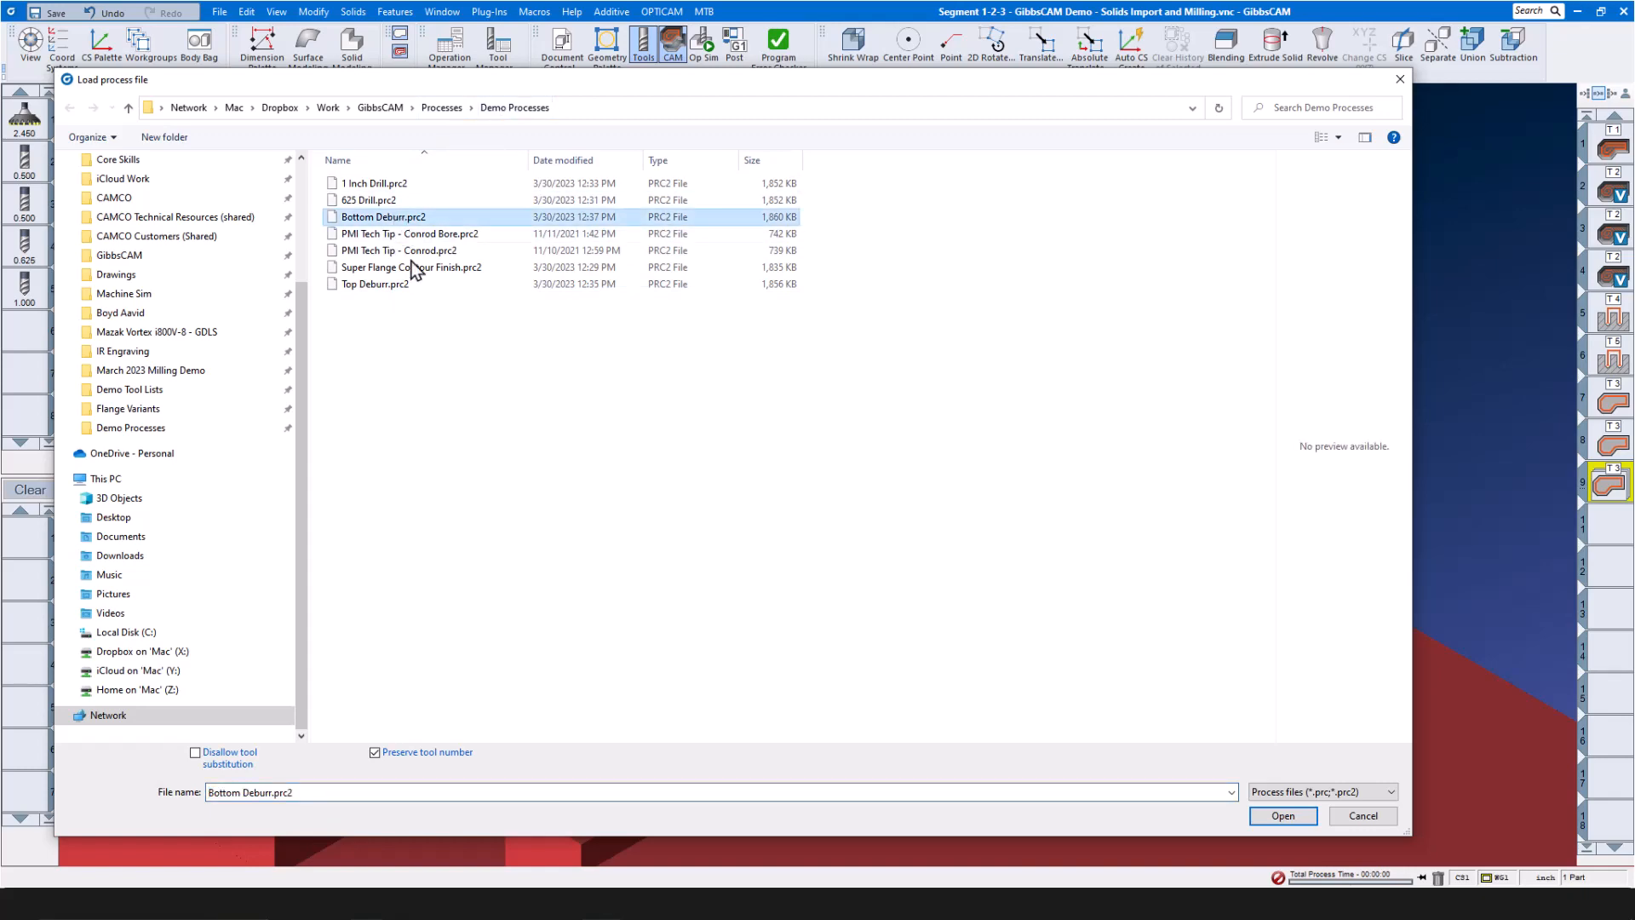
click(1282, 816)
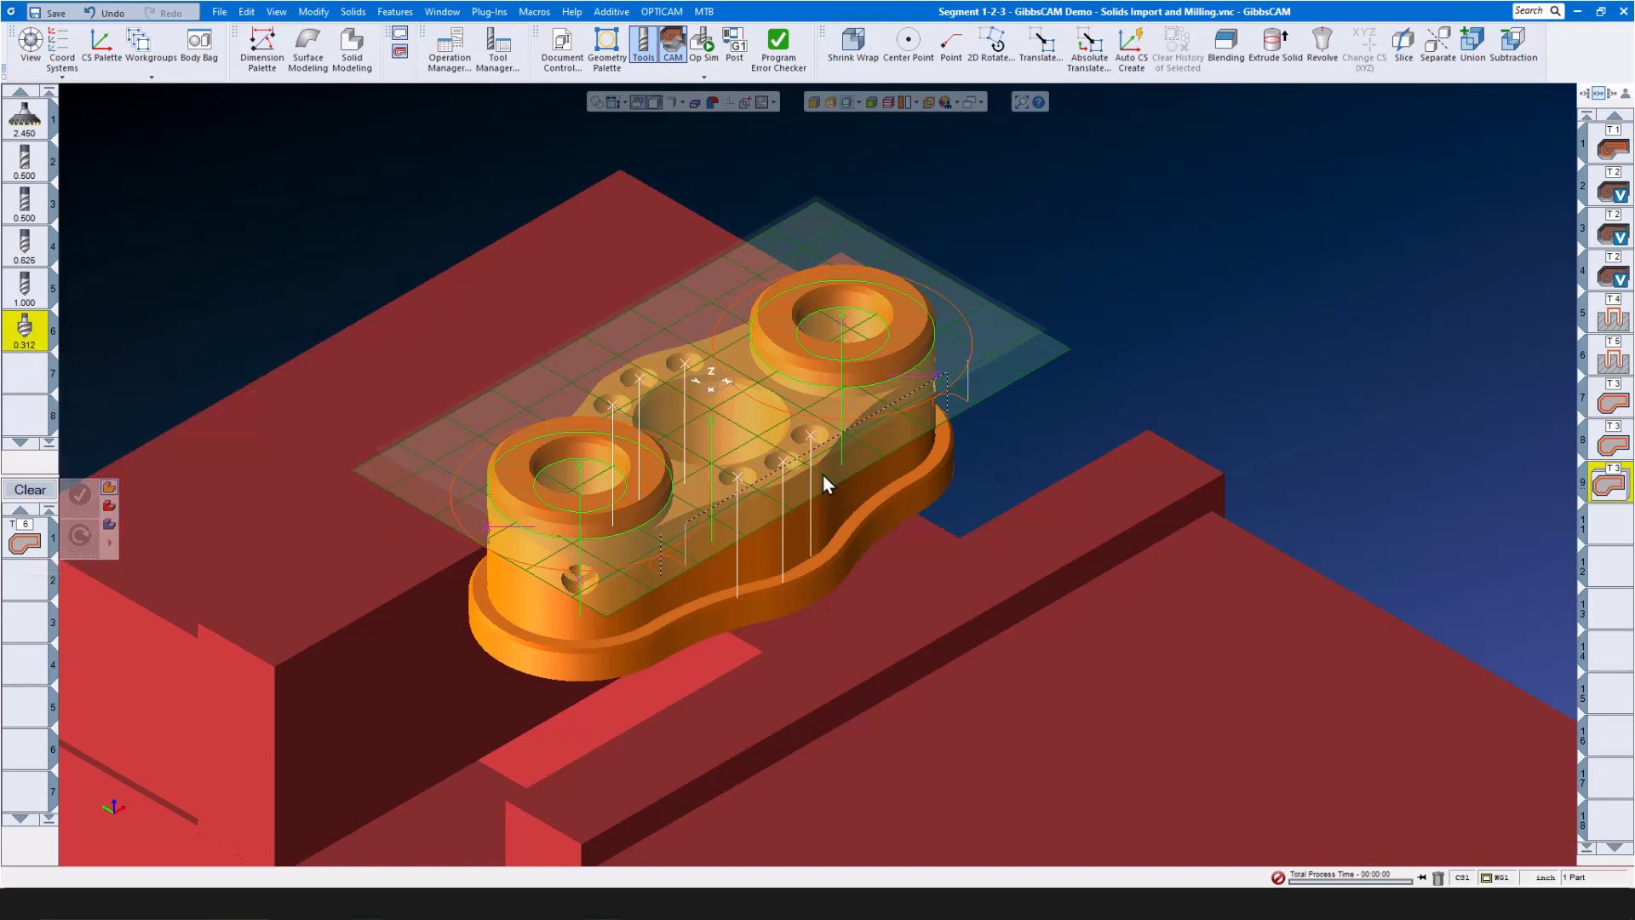
Lower the profiler to the base flange, select its outer profile and generate the bottom deburr toolpath around it
scroll(835, 555, up, 5)
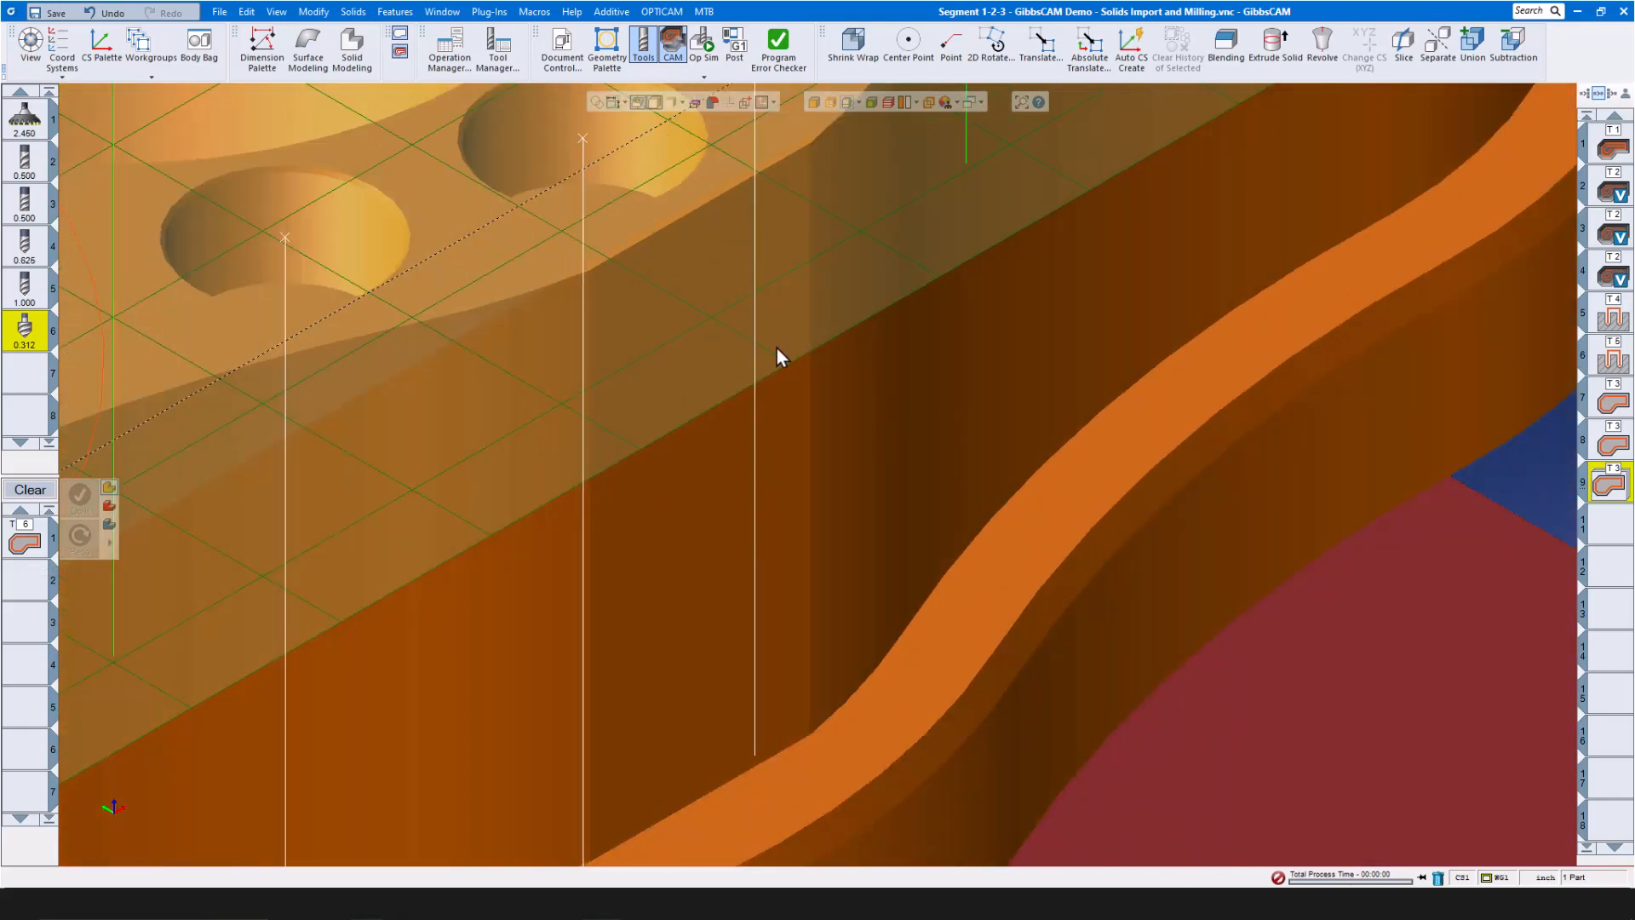
drag(776, 351, 977, 860)
drag(1218, 612, 1249, 806)
scroll(1102, 480, down, 5)
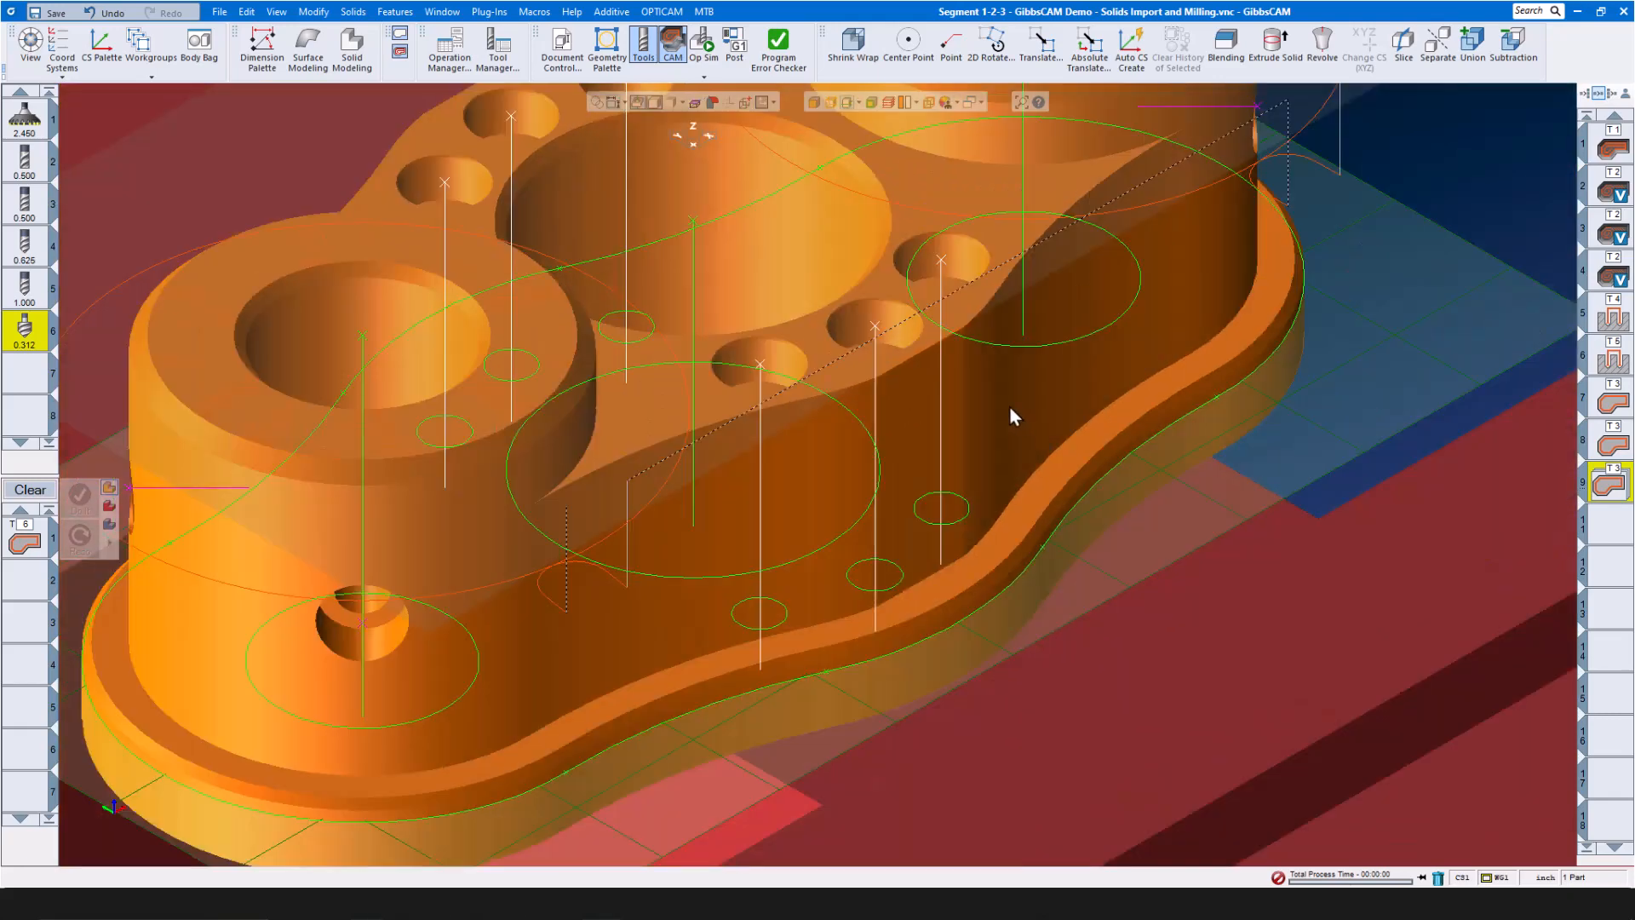
click(952, 625)
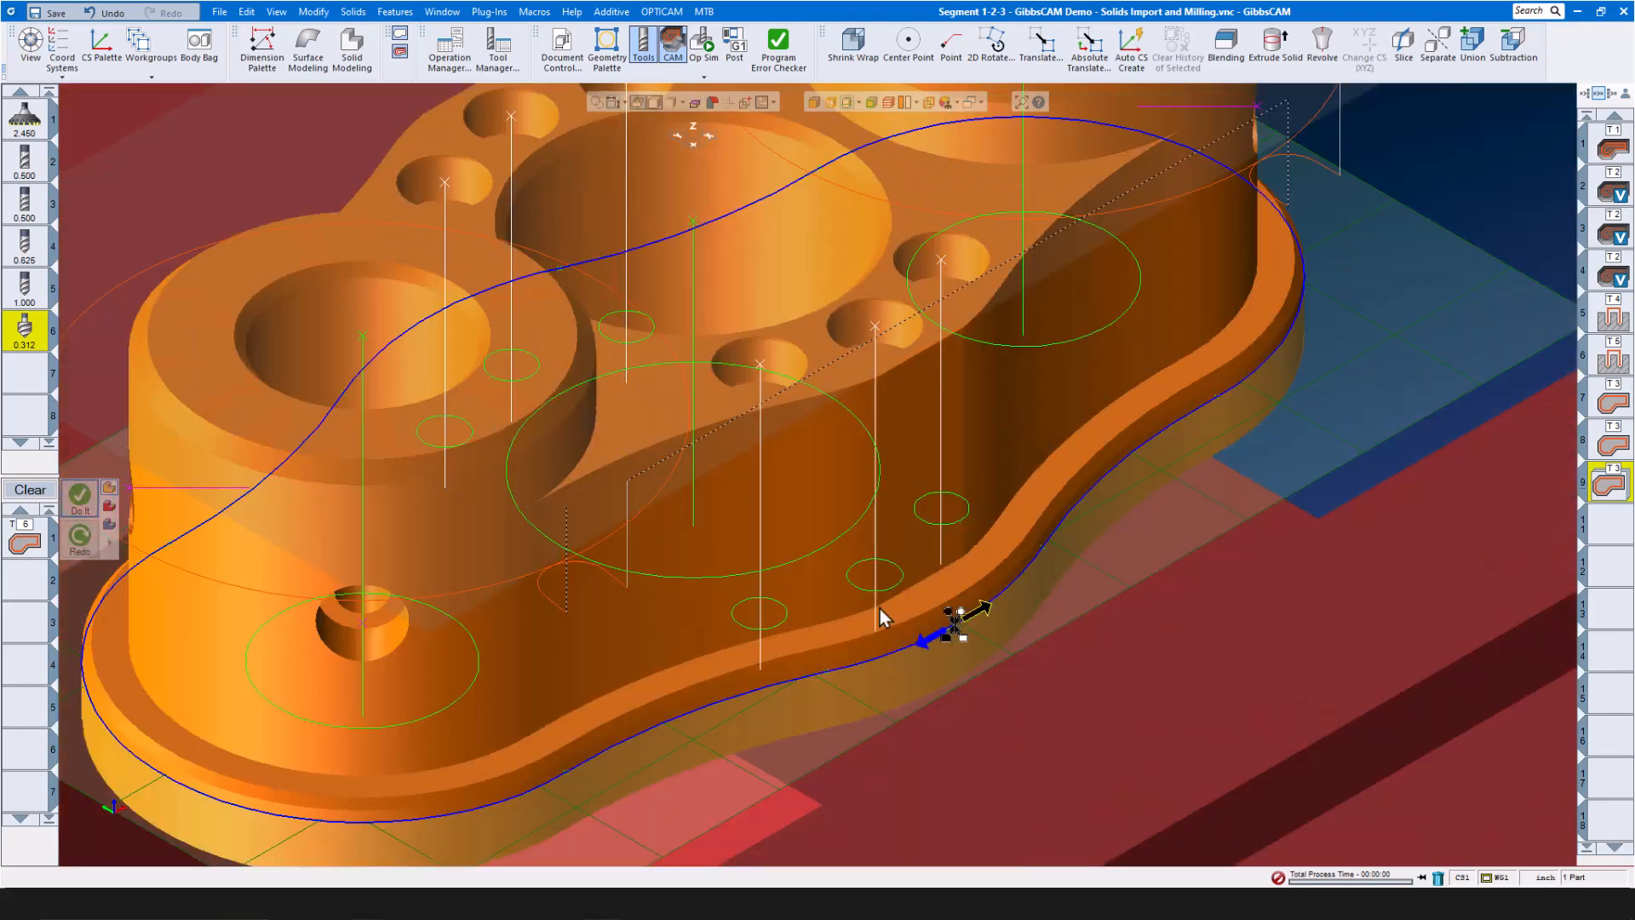
click(81, 499)
scroll(625, 456, down, 3)
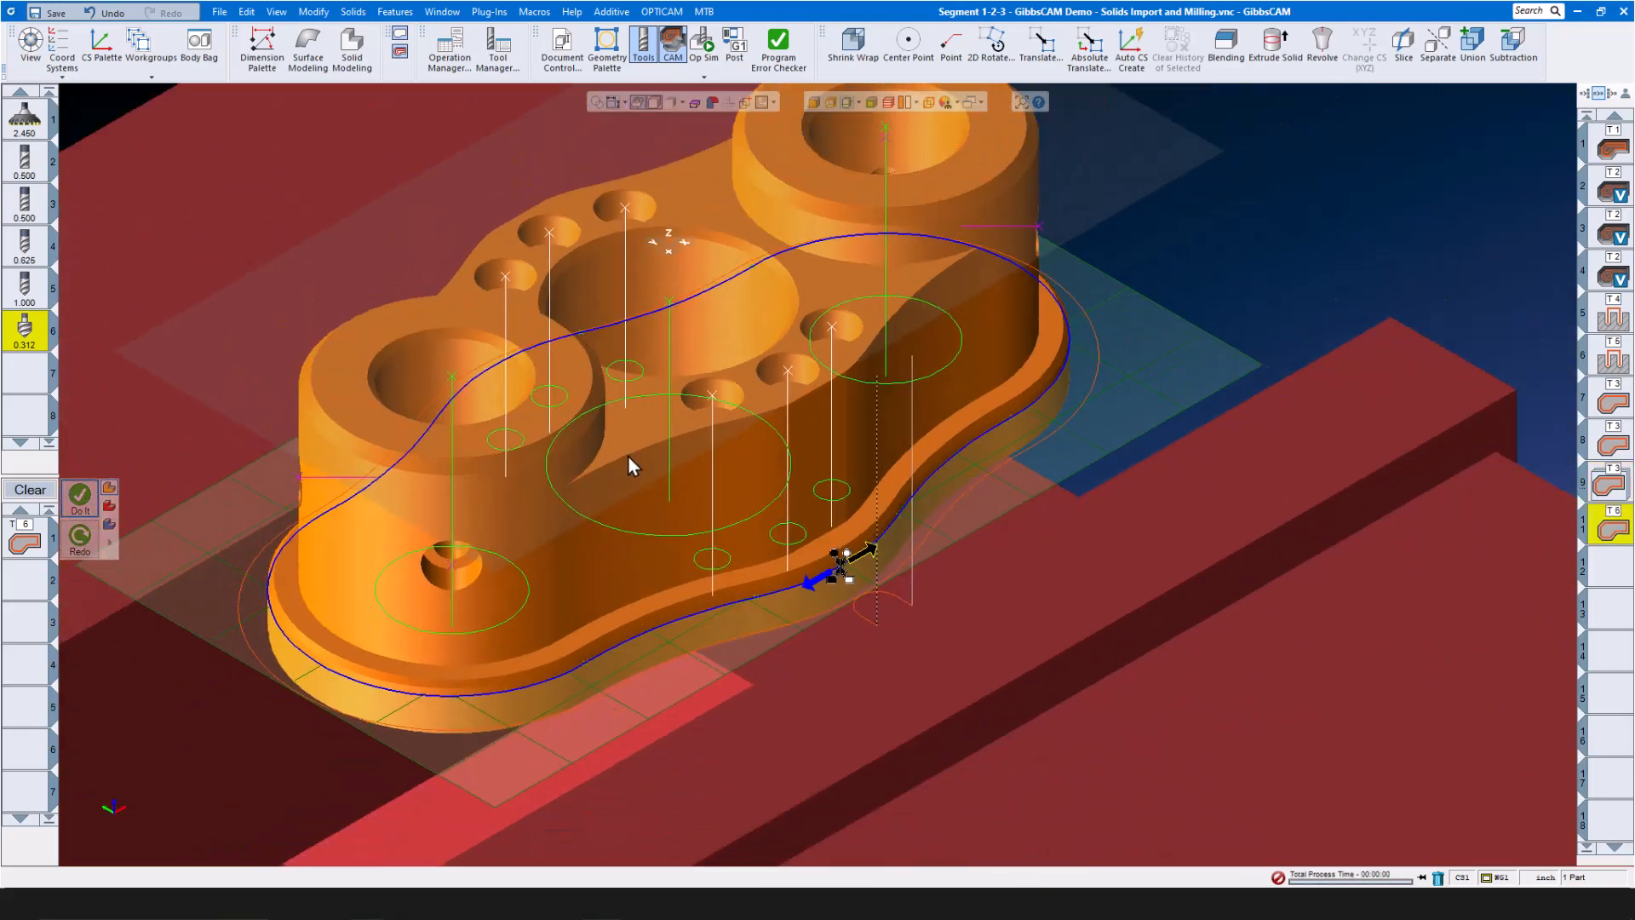
Clear the process list and load the saved process file Top Deburr.prc2 from the Demo Processes folder
click(34, 491)
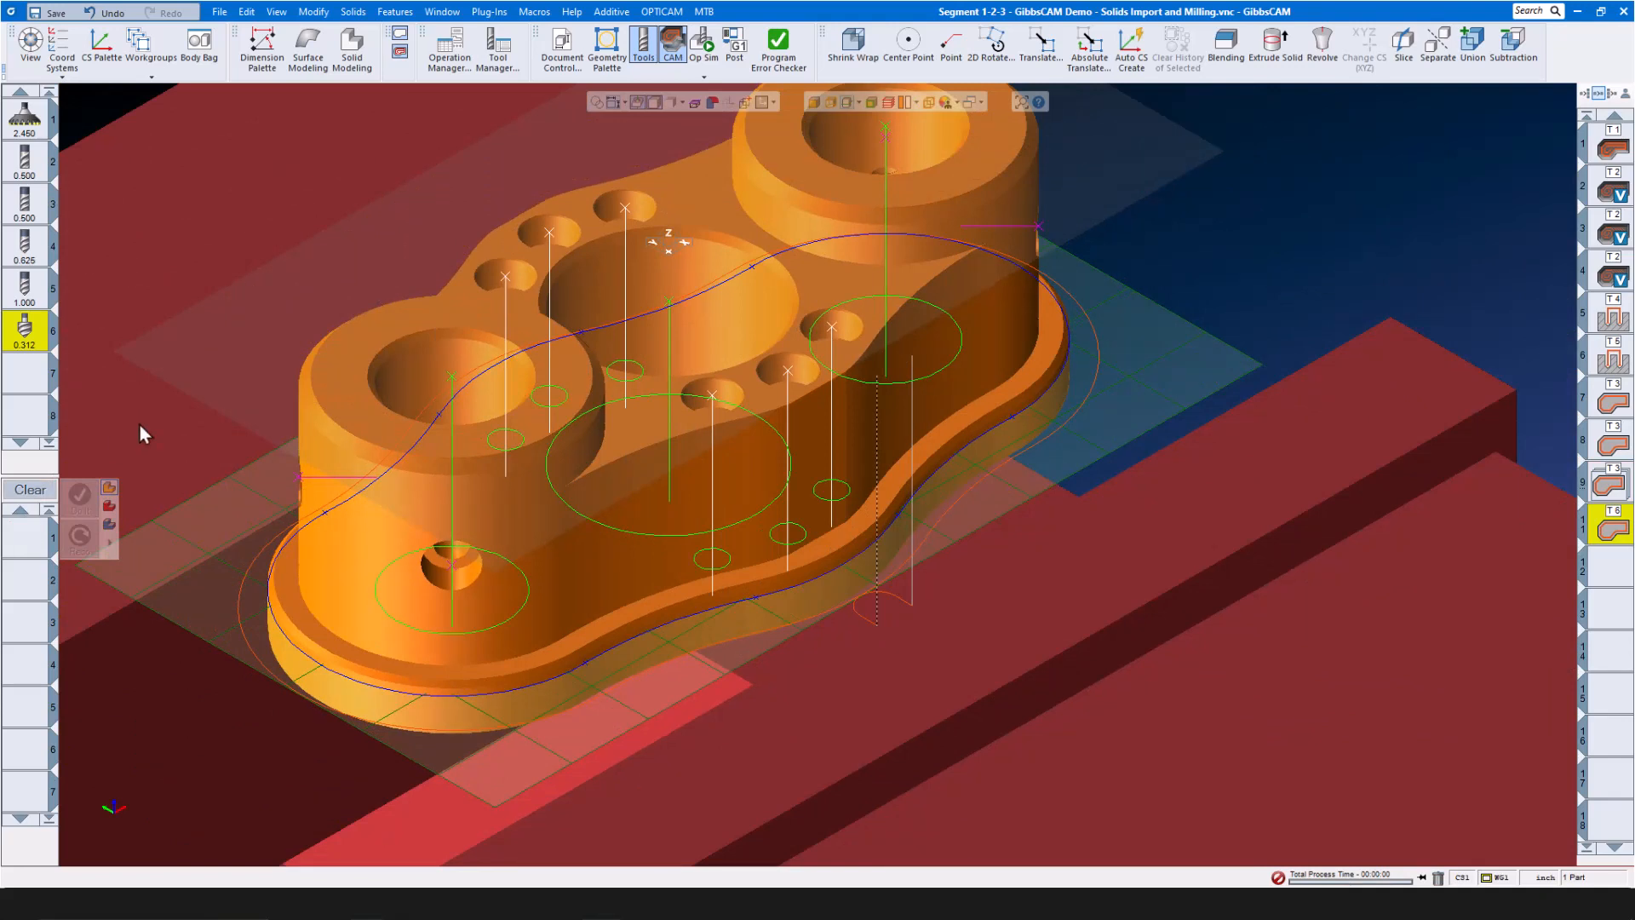
scroll(329, 448, down, 2)
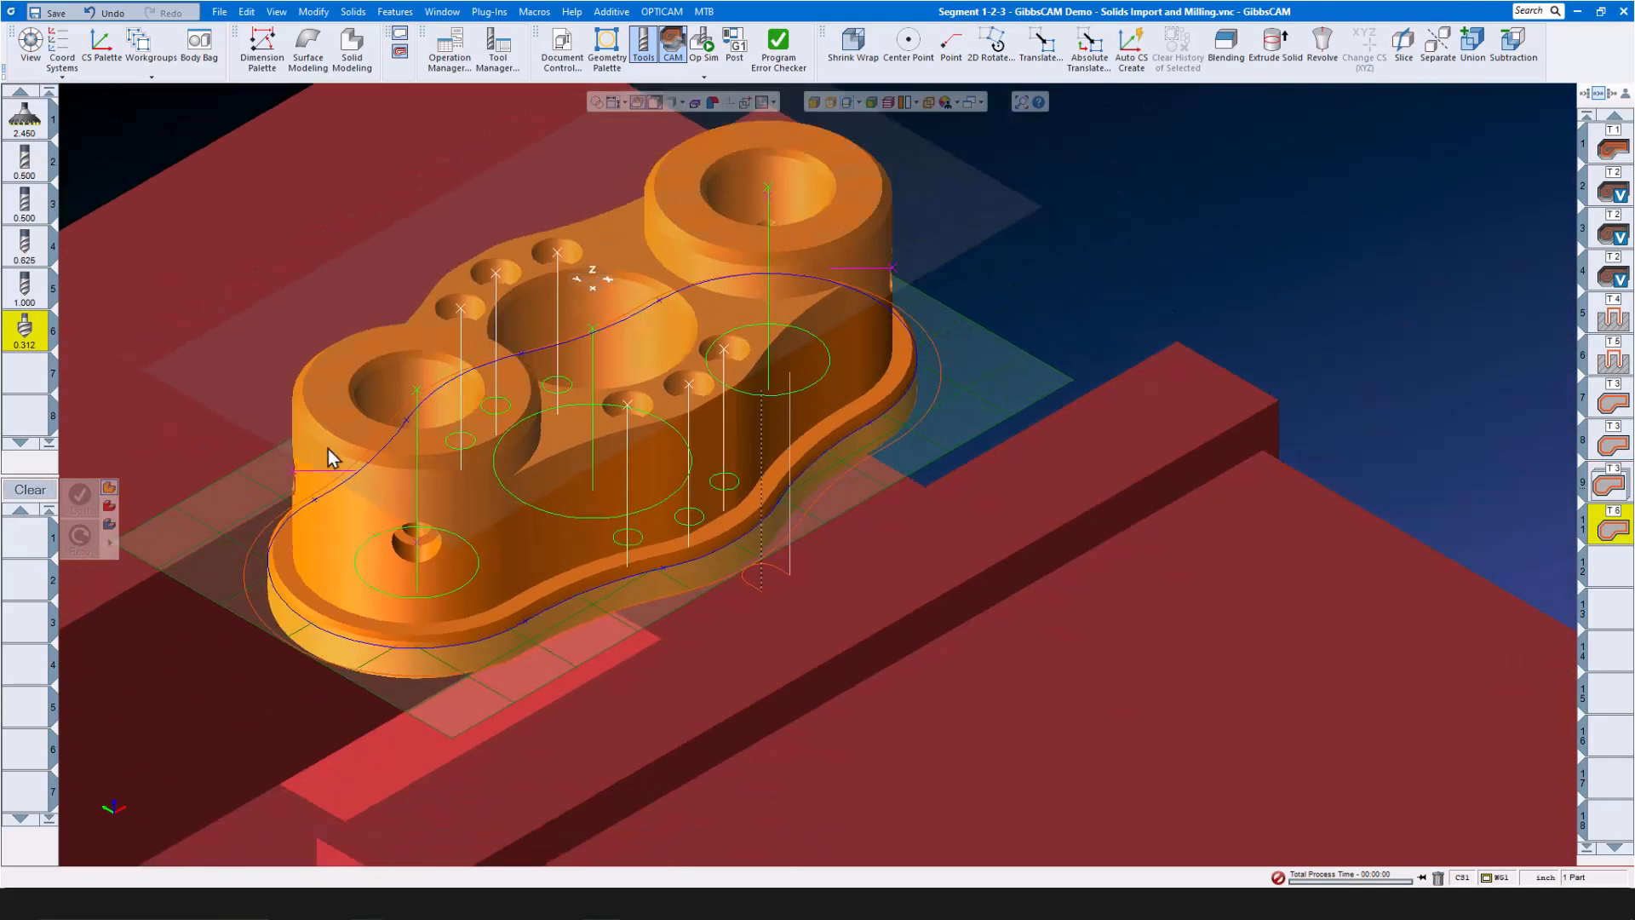
right_click(28, 536)
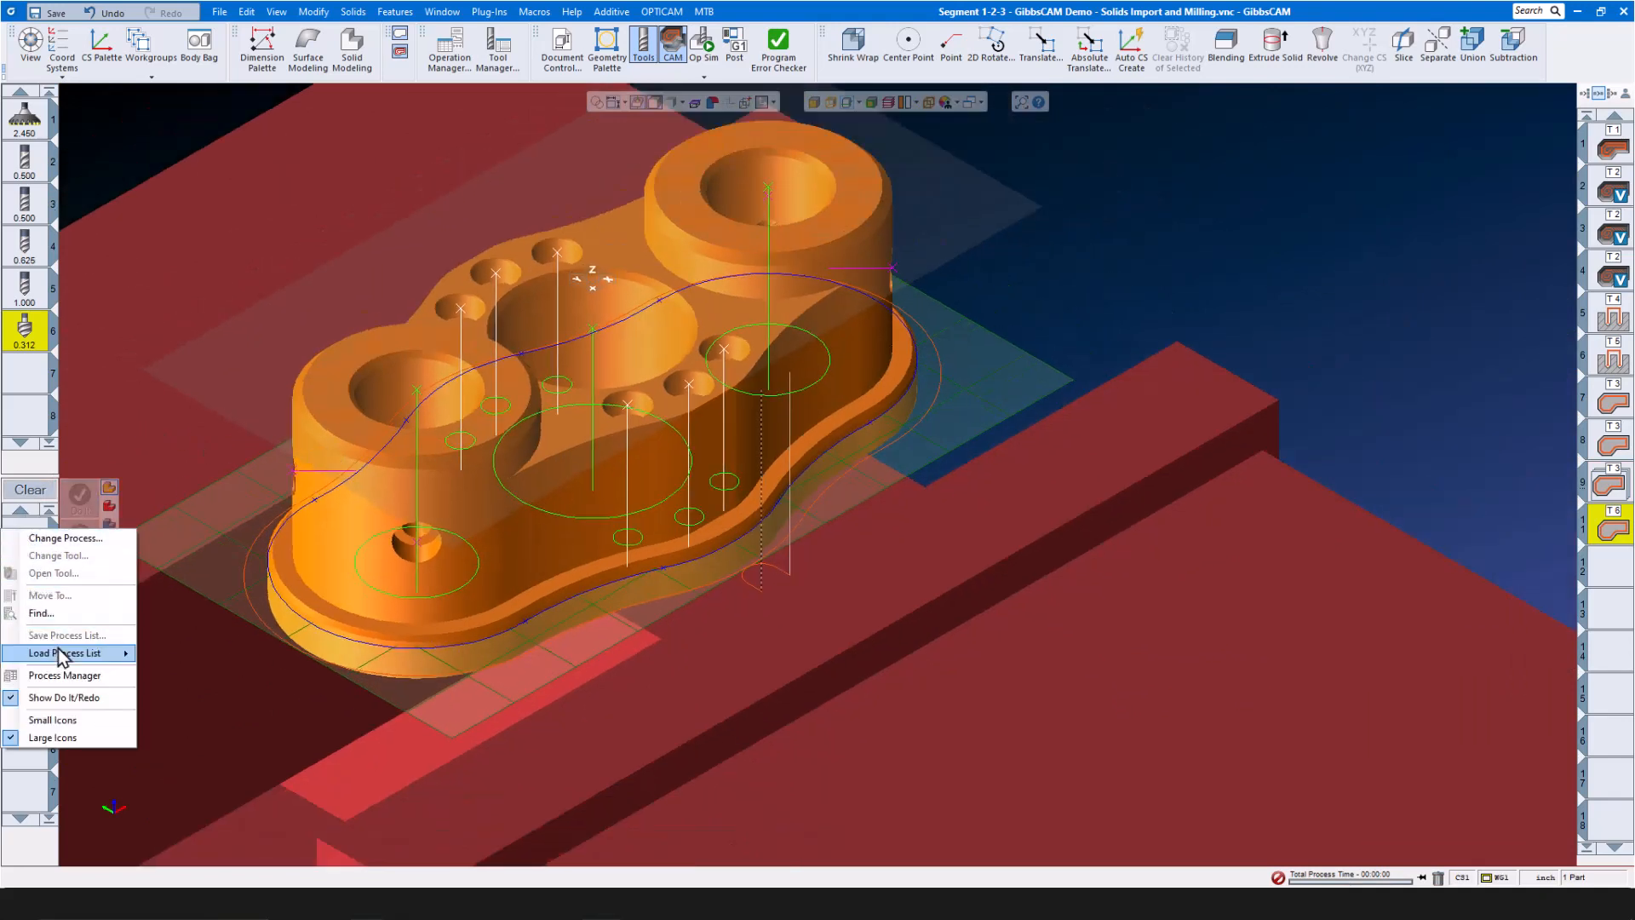
mouse_move(64, 653)
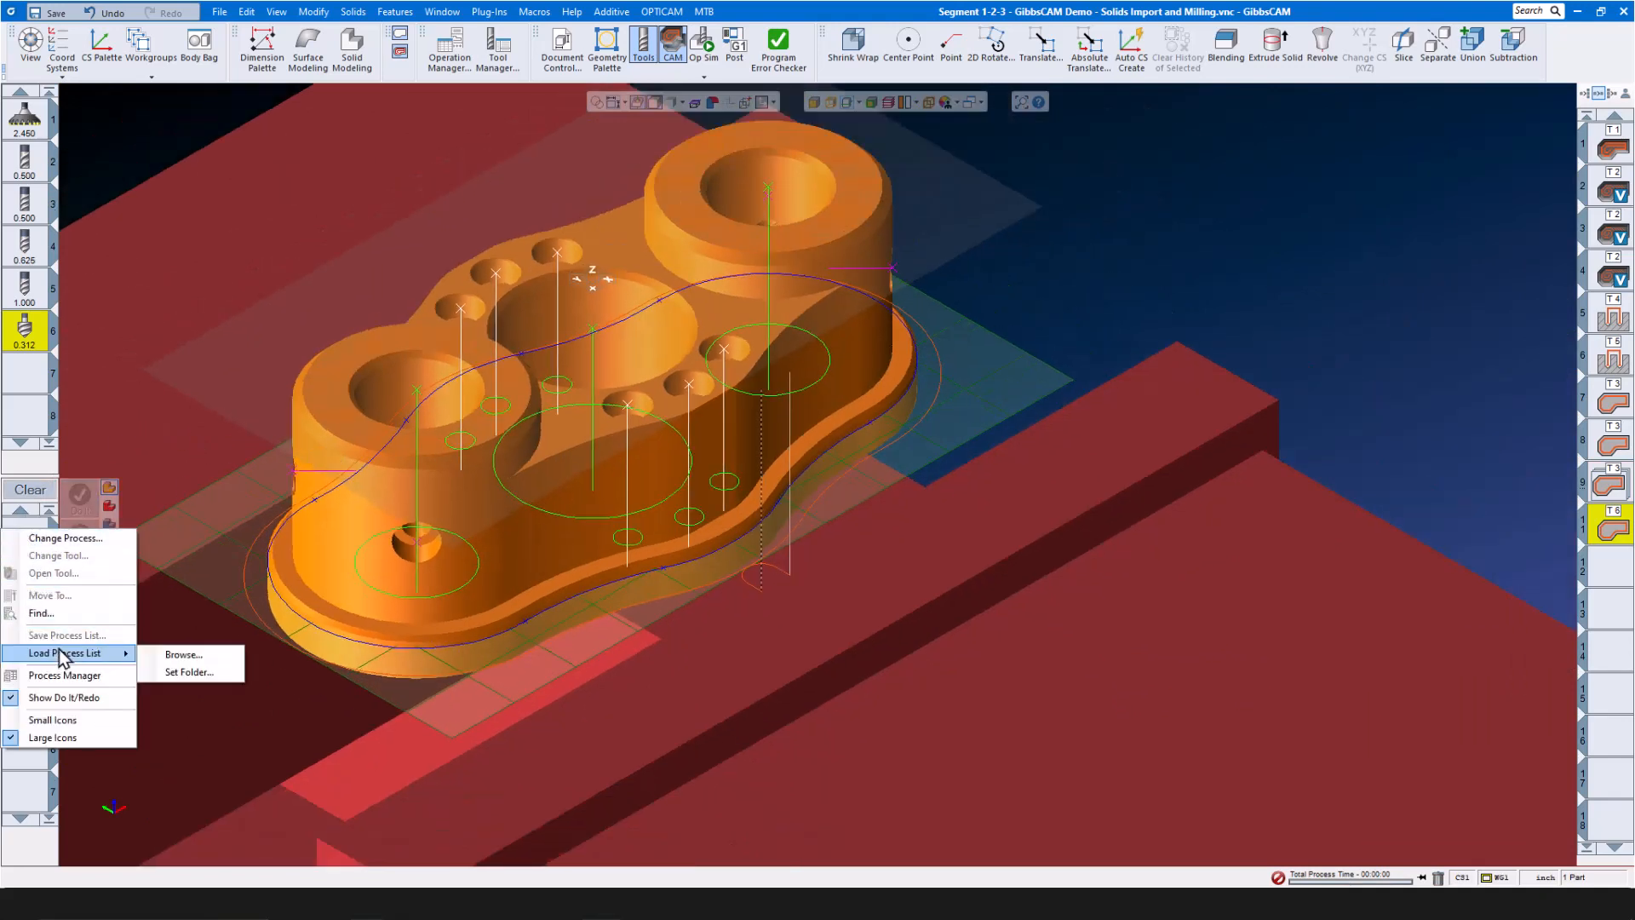
click(171, 657)
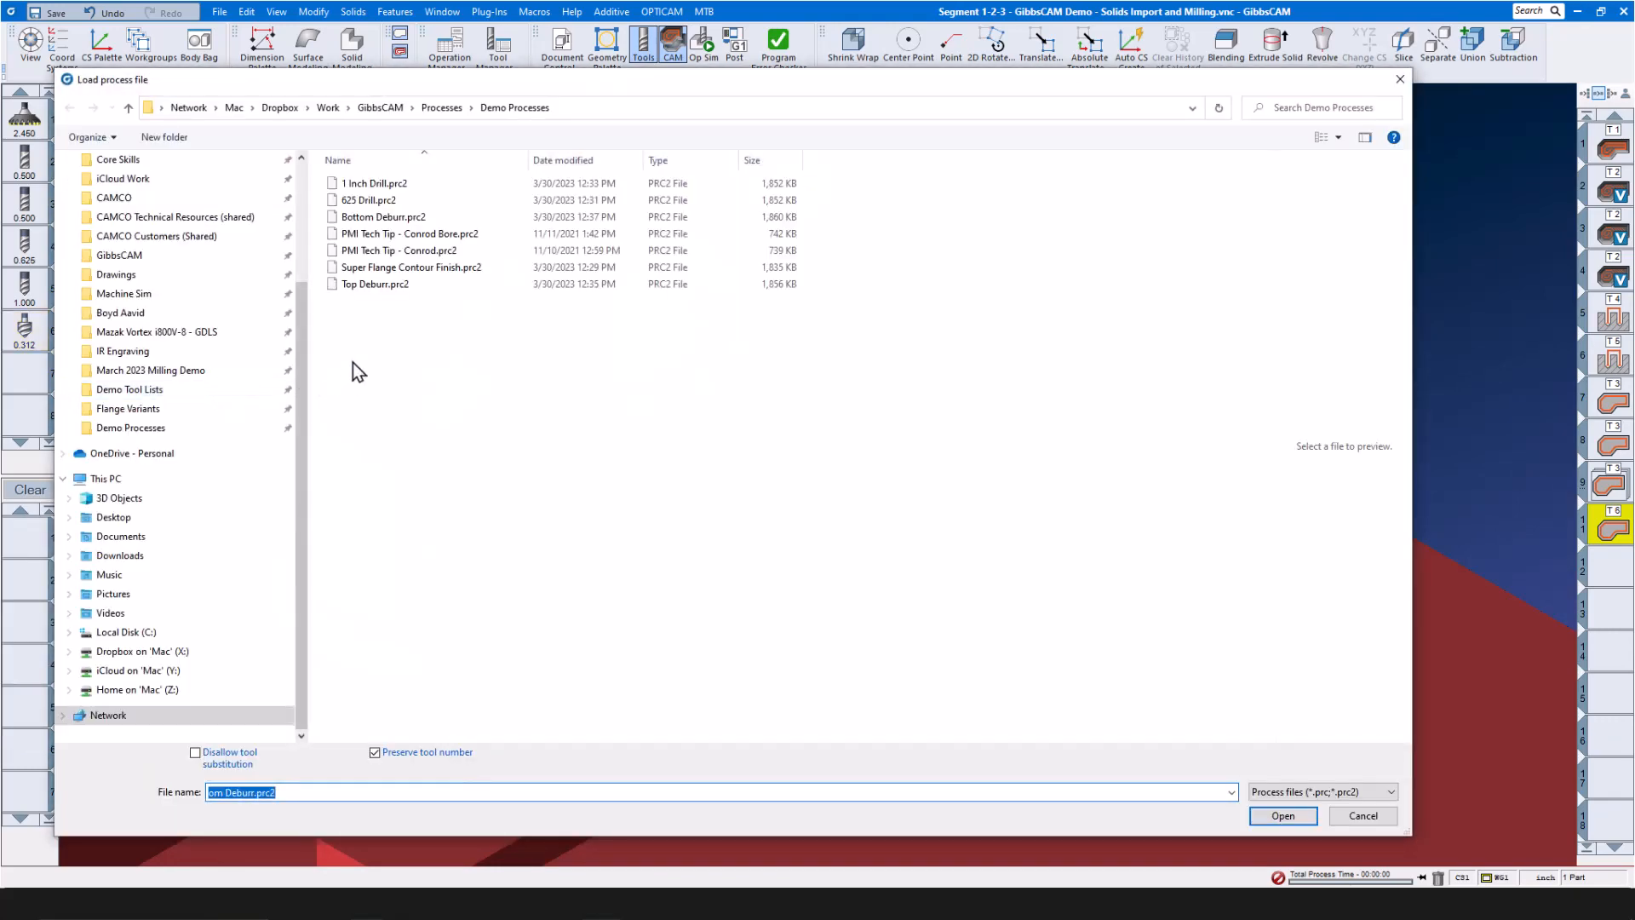
click(387, 284)
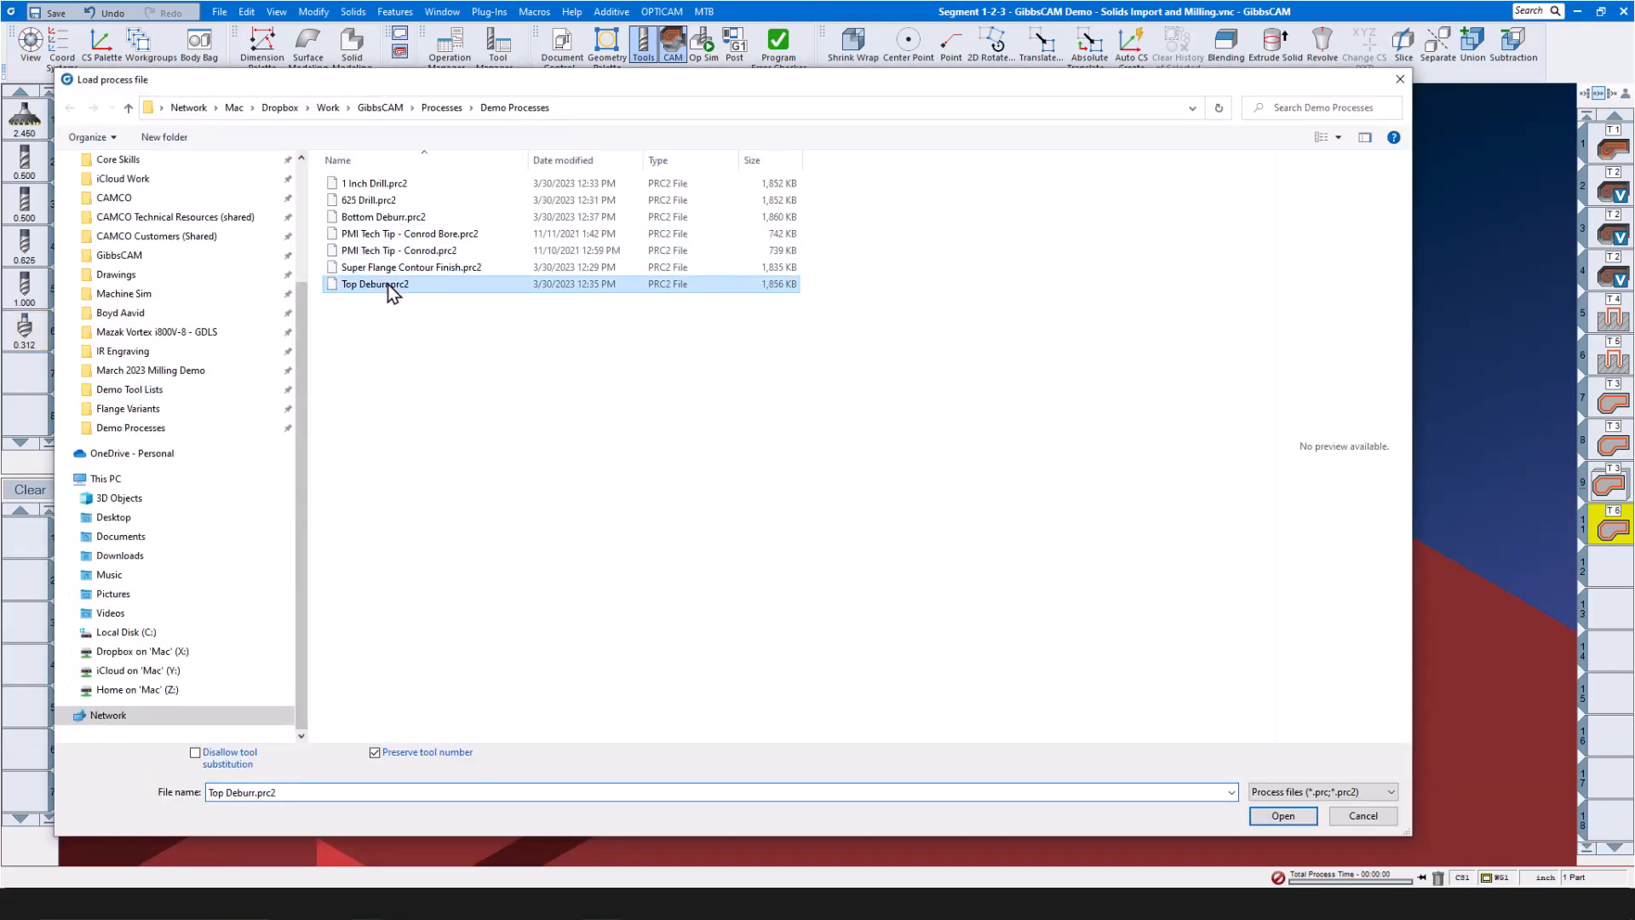
click(1278, 816)
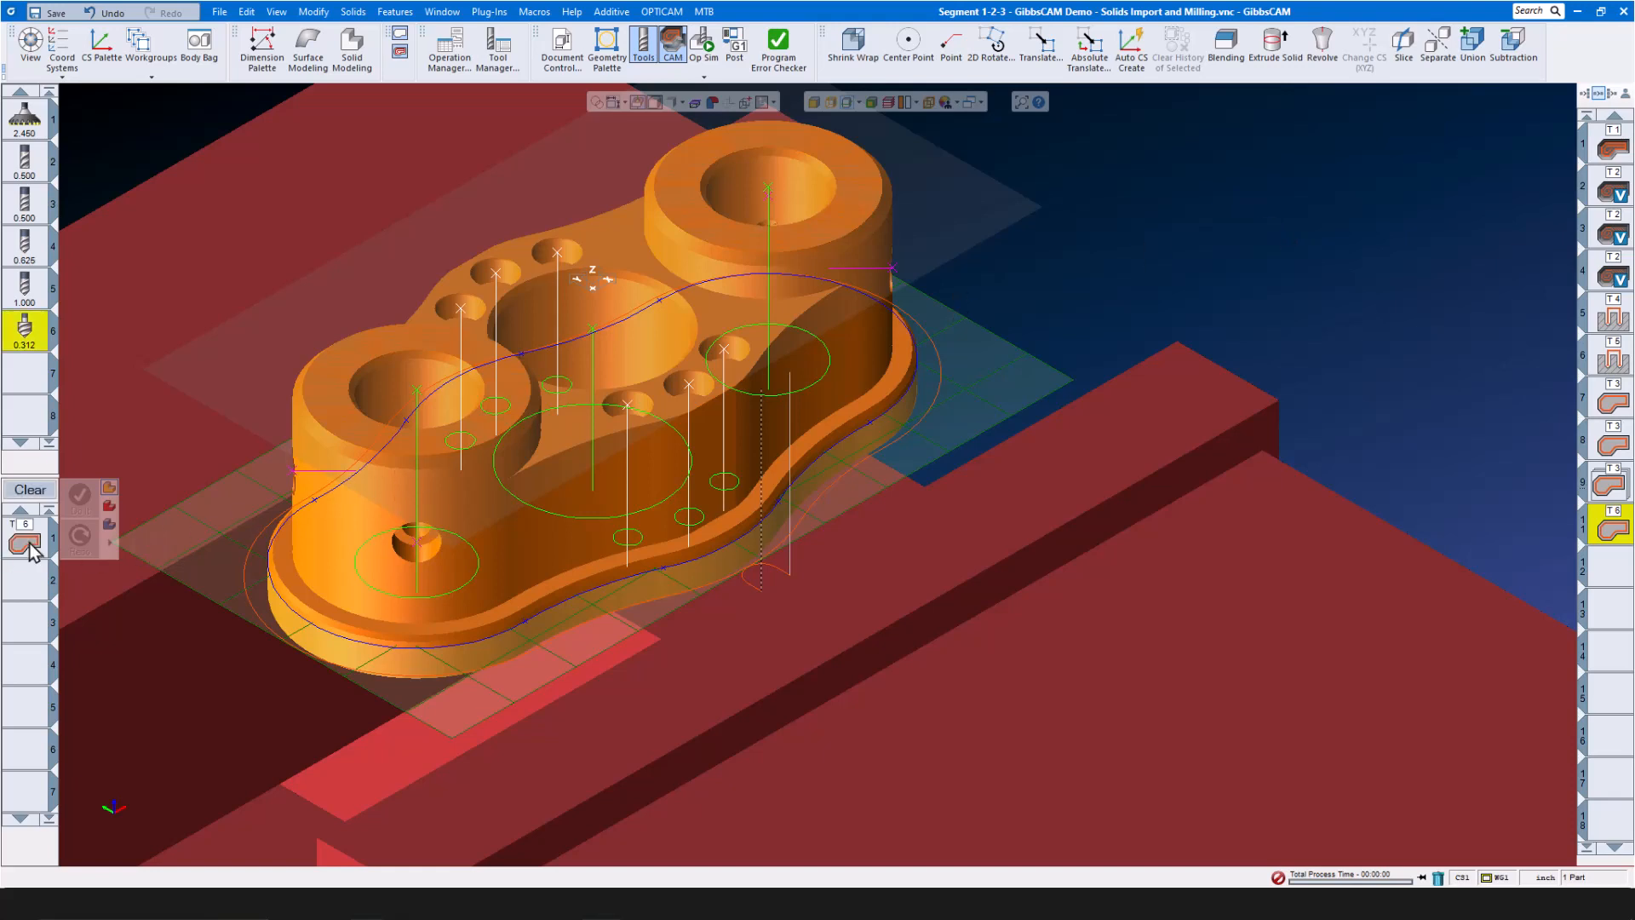
Raise the profiler plane to the two bosses, pick both outer boss profiles and generate a contour operation with the 0.312 tool
drag(936, 445, 912, 298)
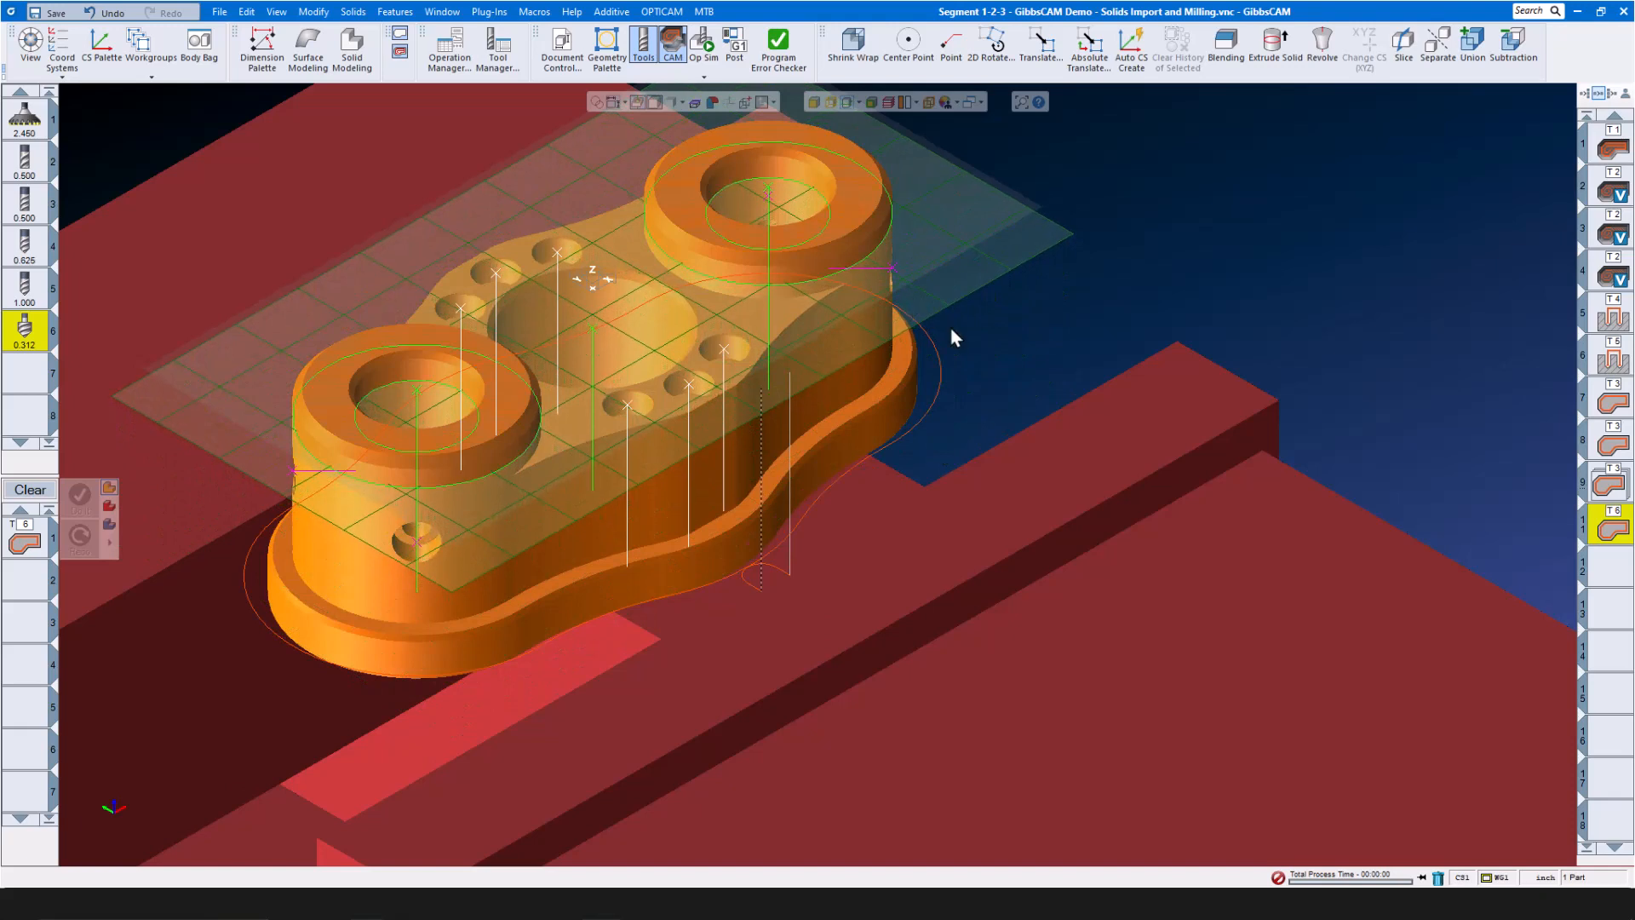
click(850, 268)
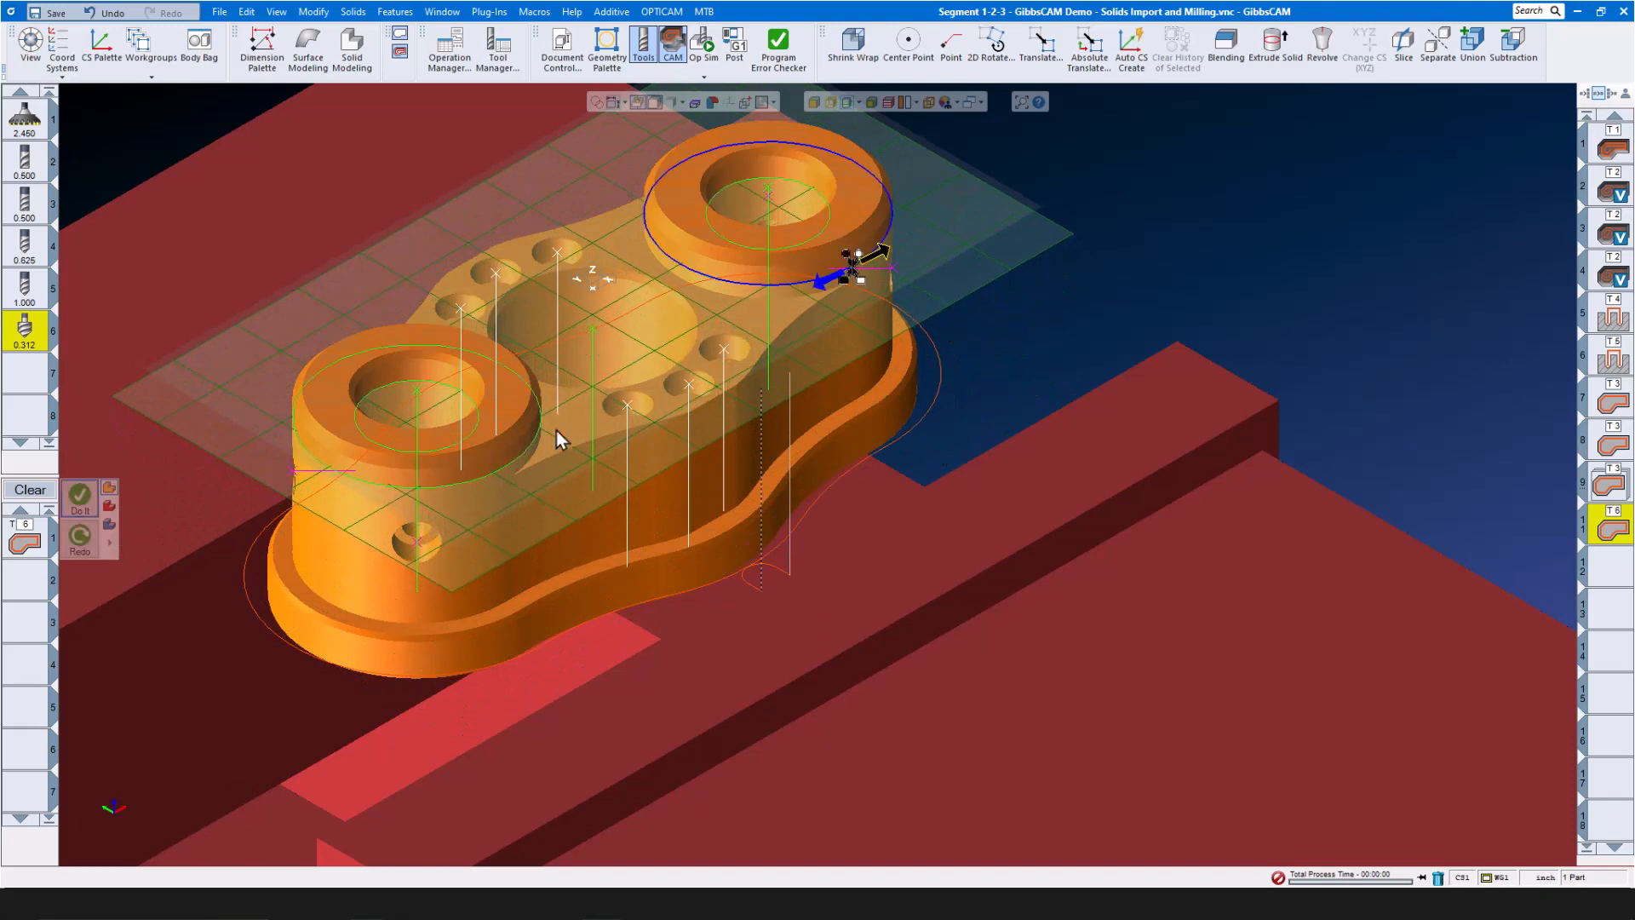
click(490, 473)
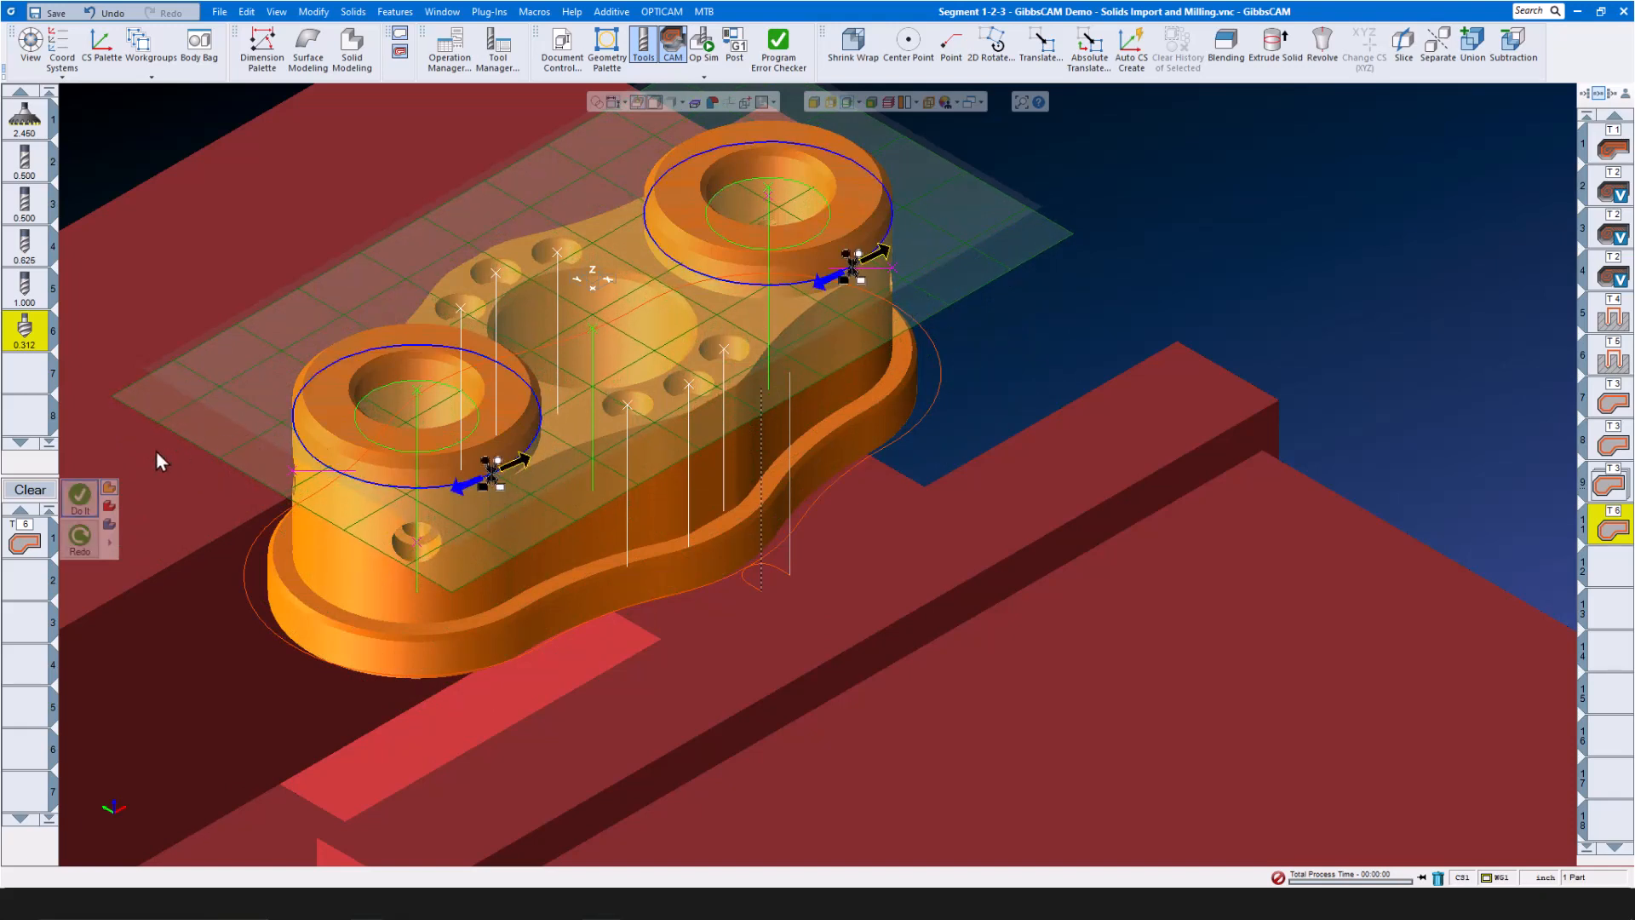
click(79, 498)
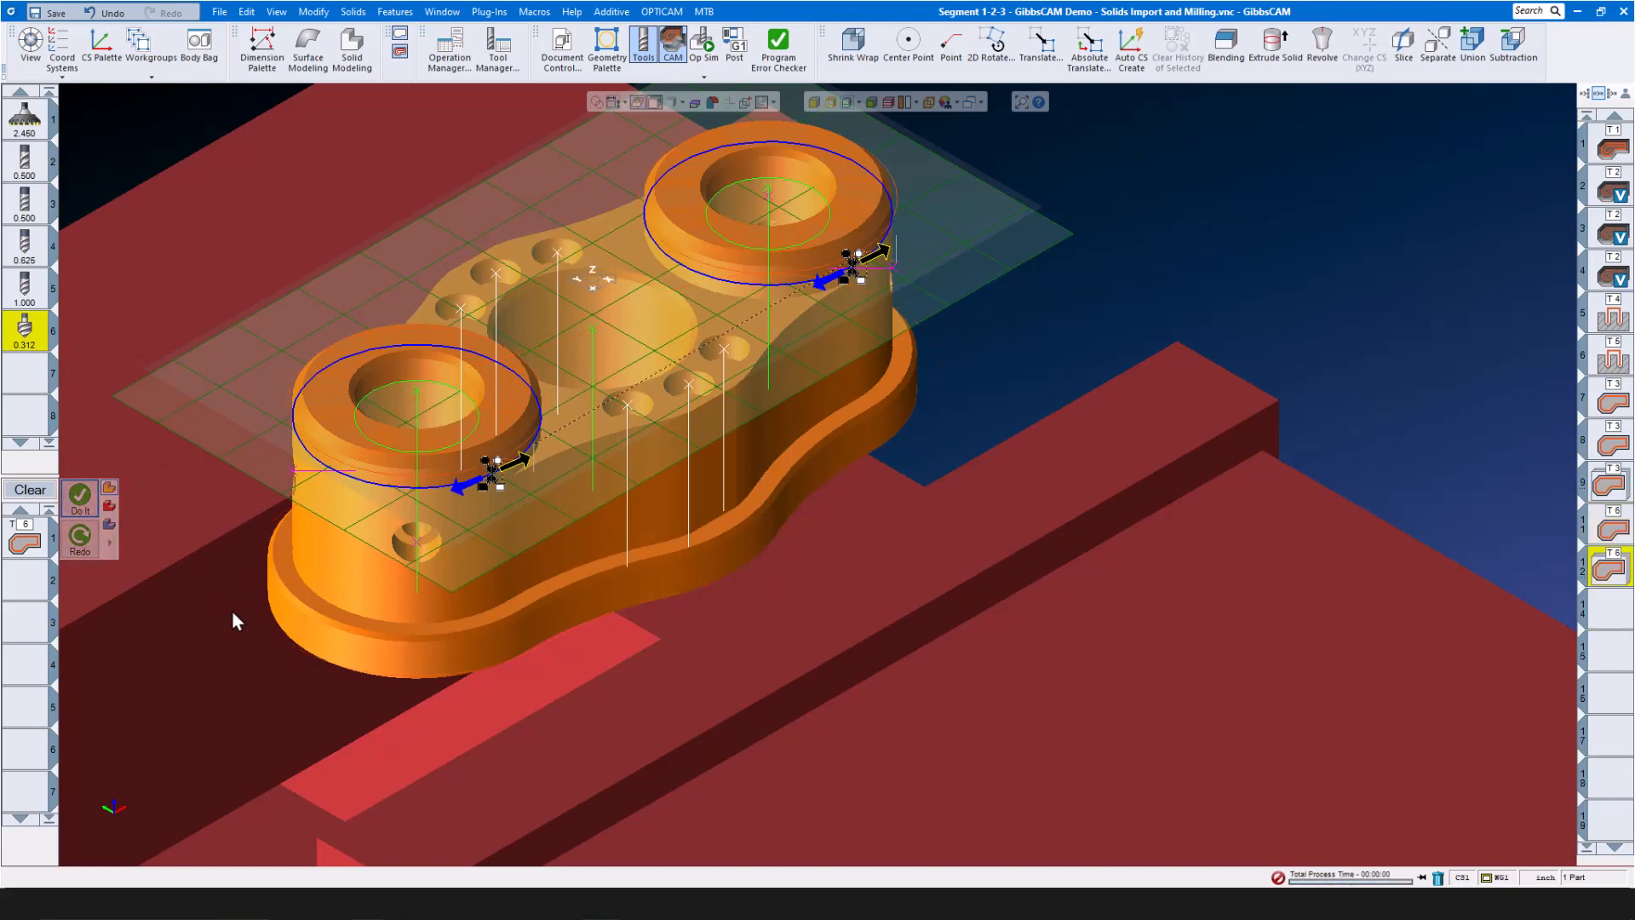
Run the Op Sim rendering of all operations at reduced speed, adjust the playback speed, and close the simulation
scroll(533, 672, down, 3)
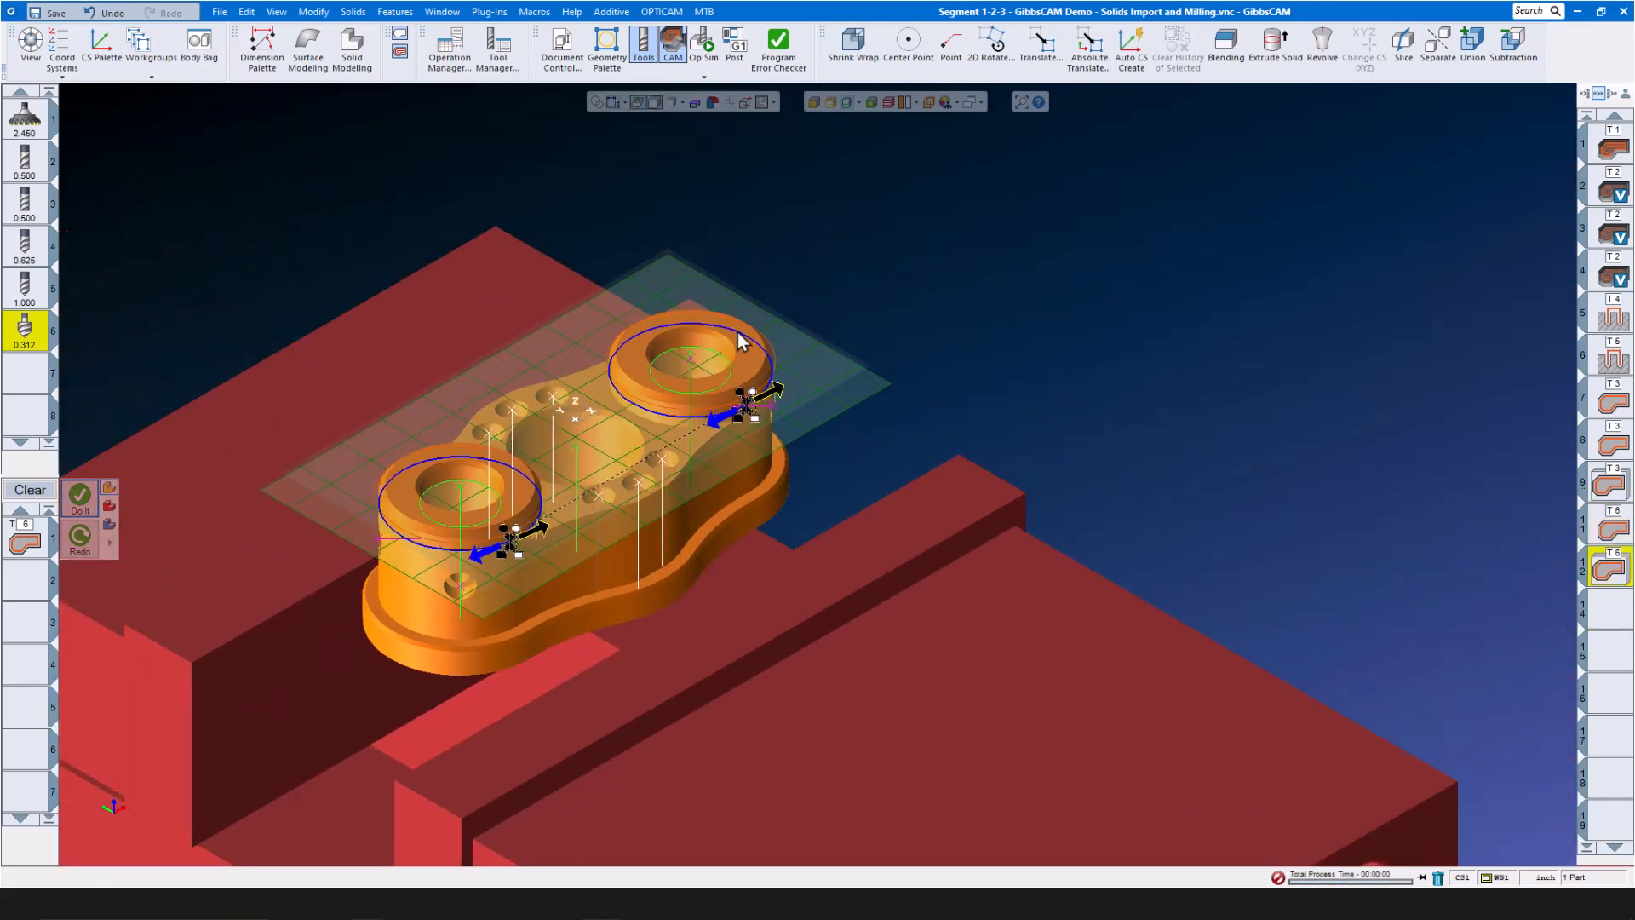
click(712, 40)
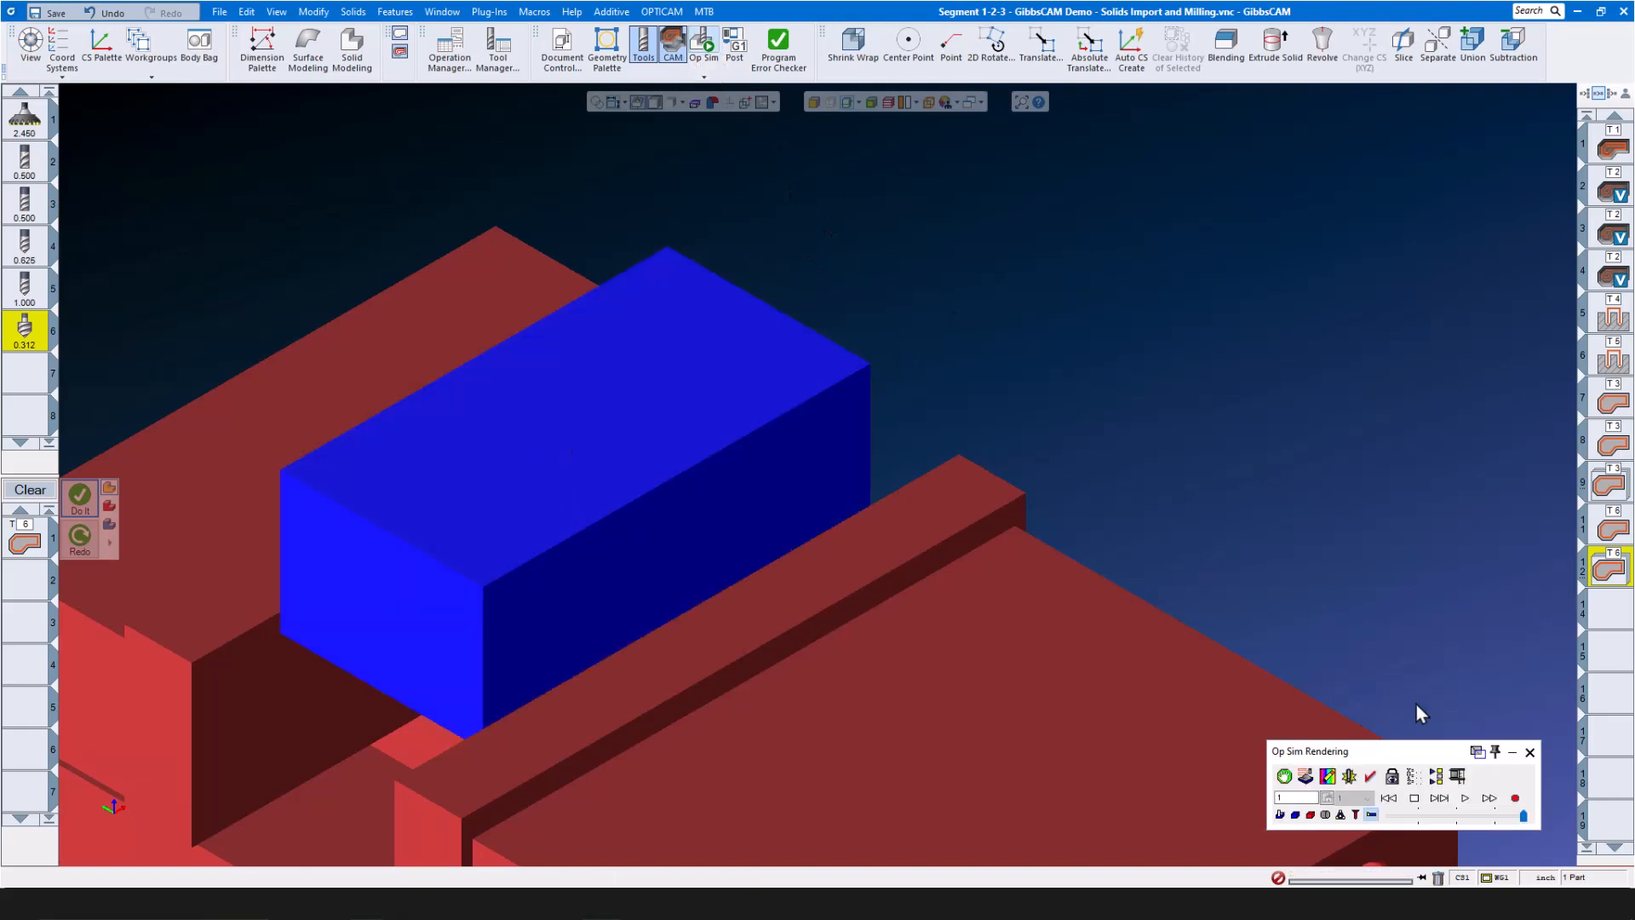
click(1450, 816)
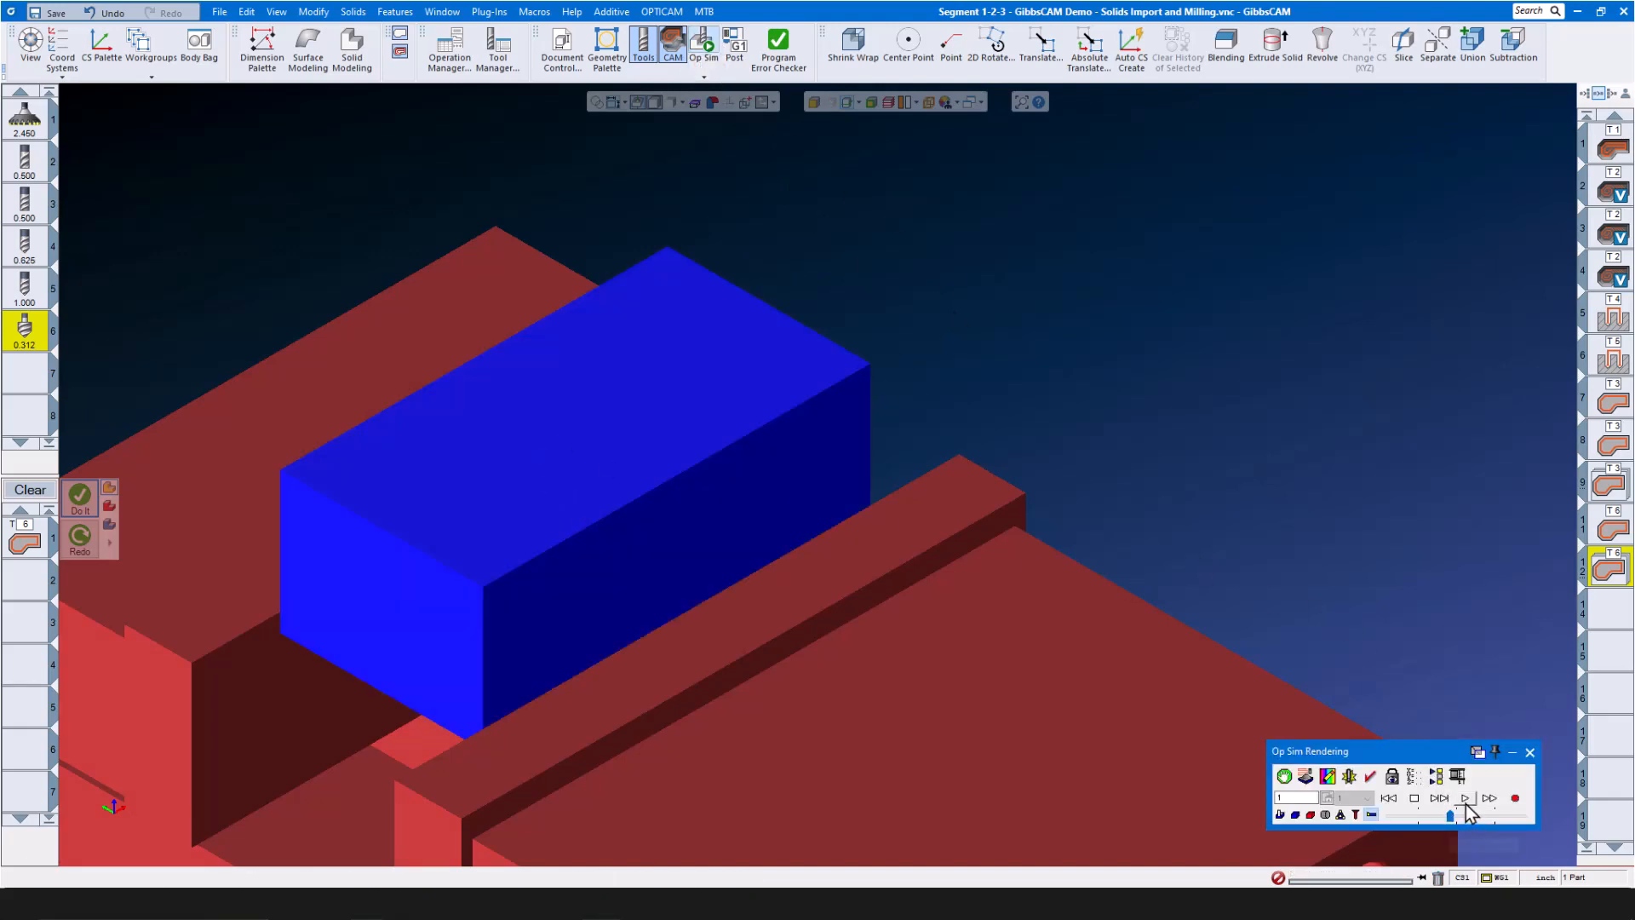
click(1465, 800)
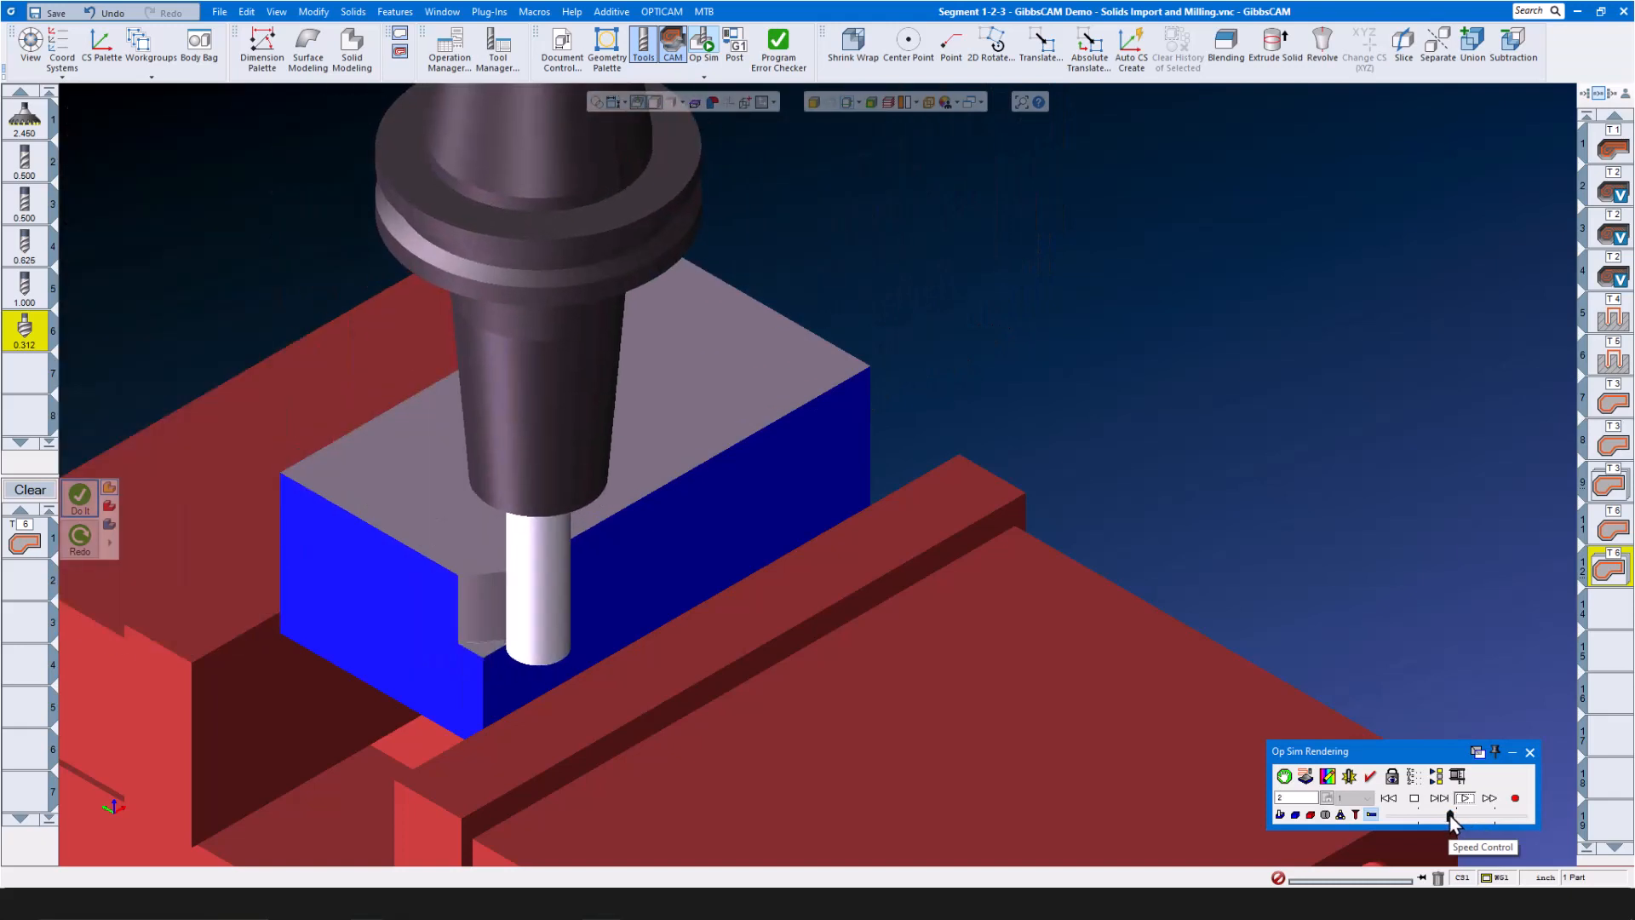
drag(1450, 816, 1462, 816)
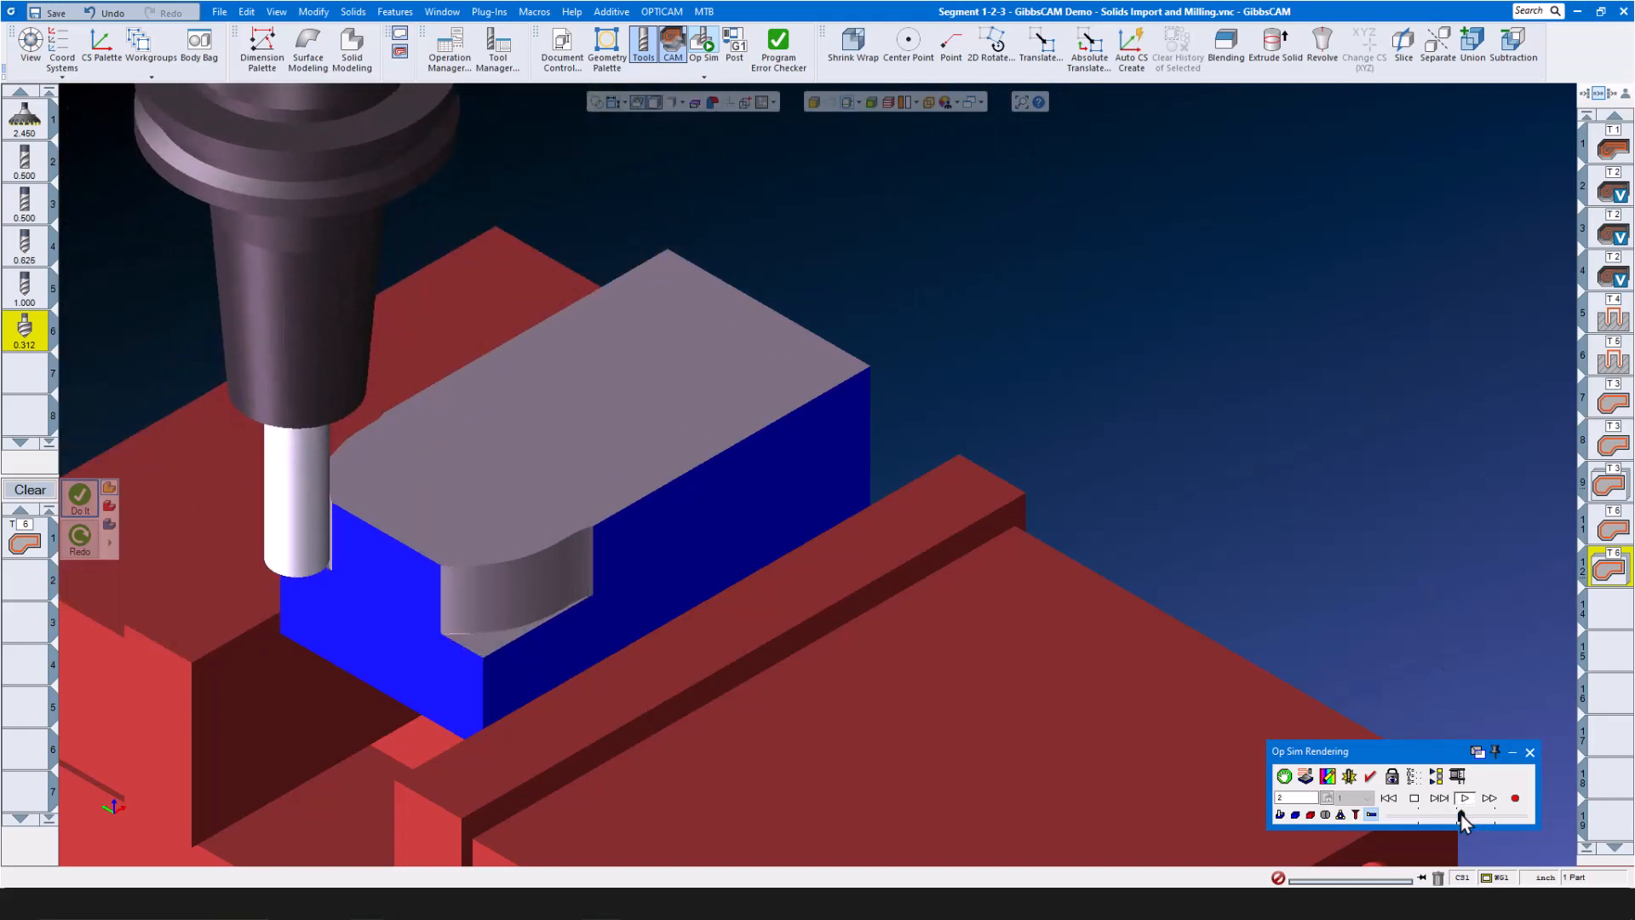
drag(1462, 815, 1466, 817)
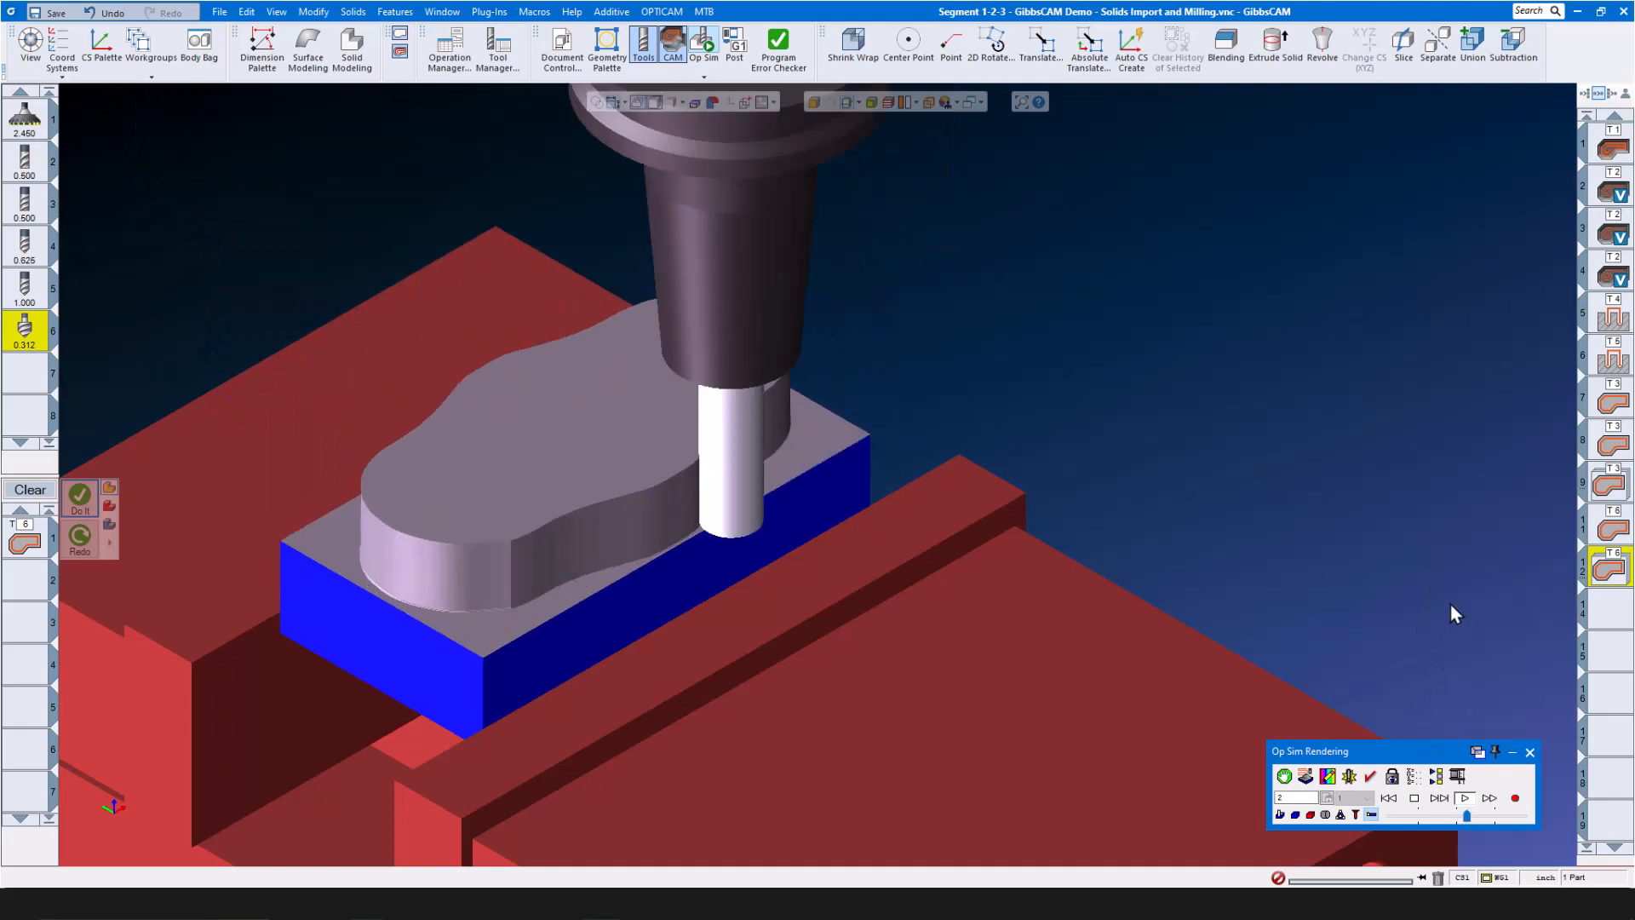
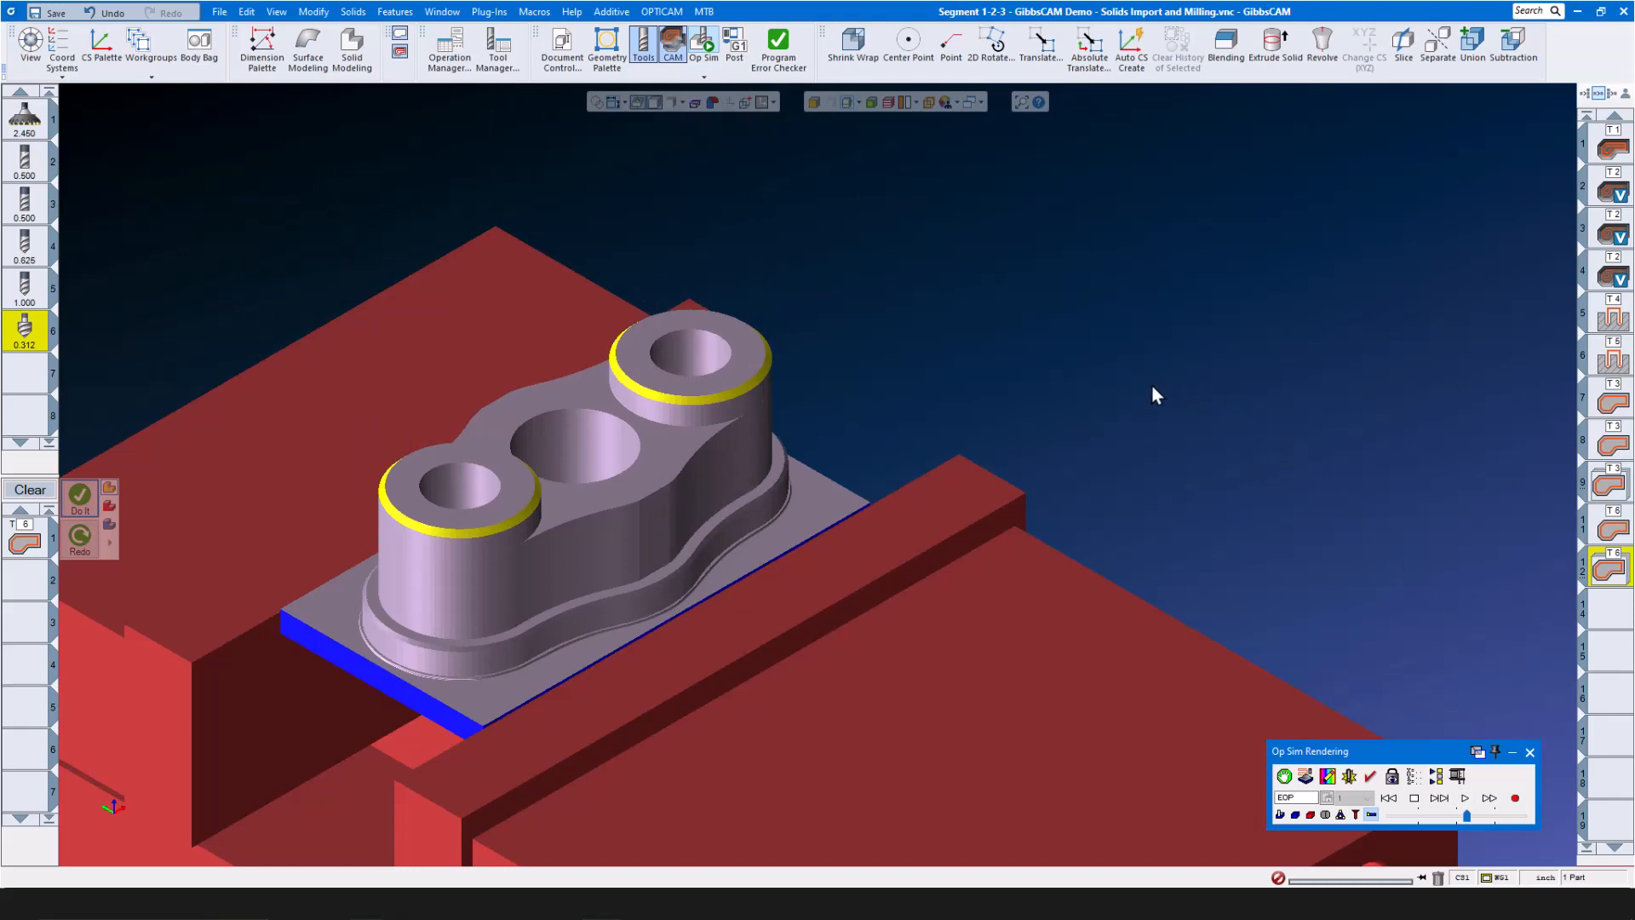
click(1530, 753)
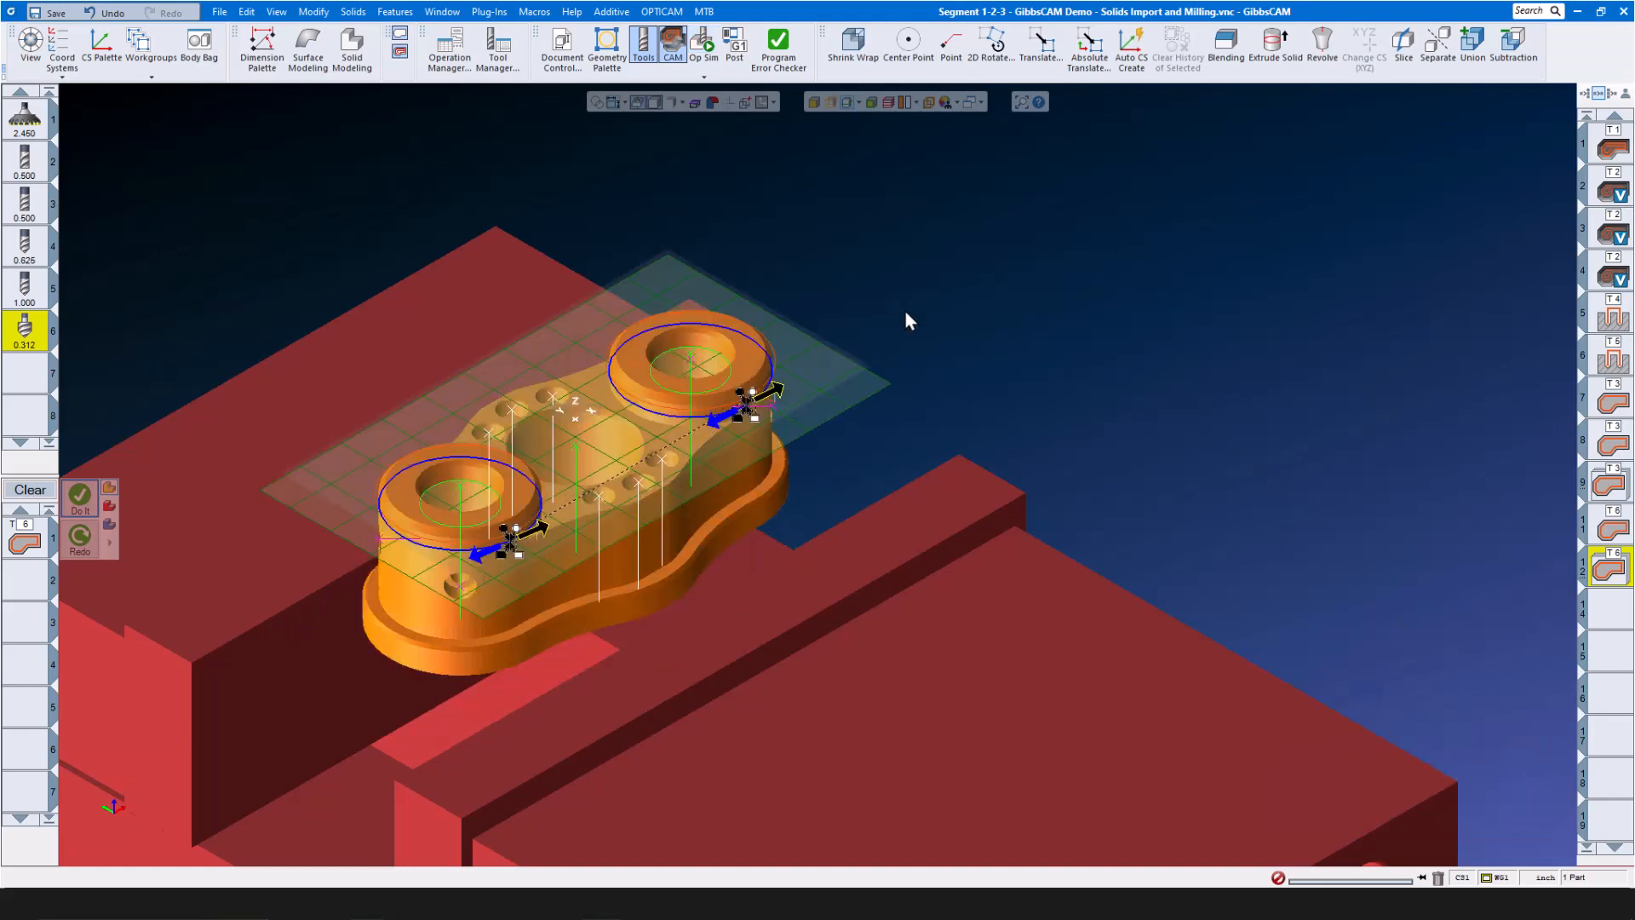
Turn off the profiler plane and its selected boss profiles on the part
mouse_move(24, 286)
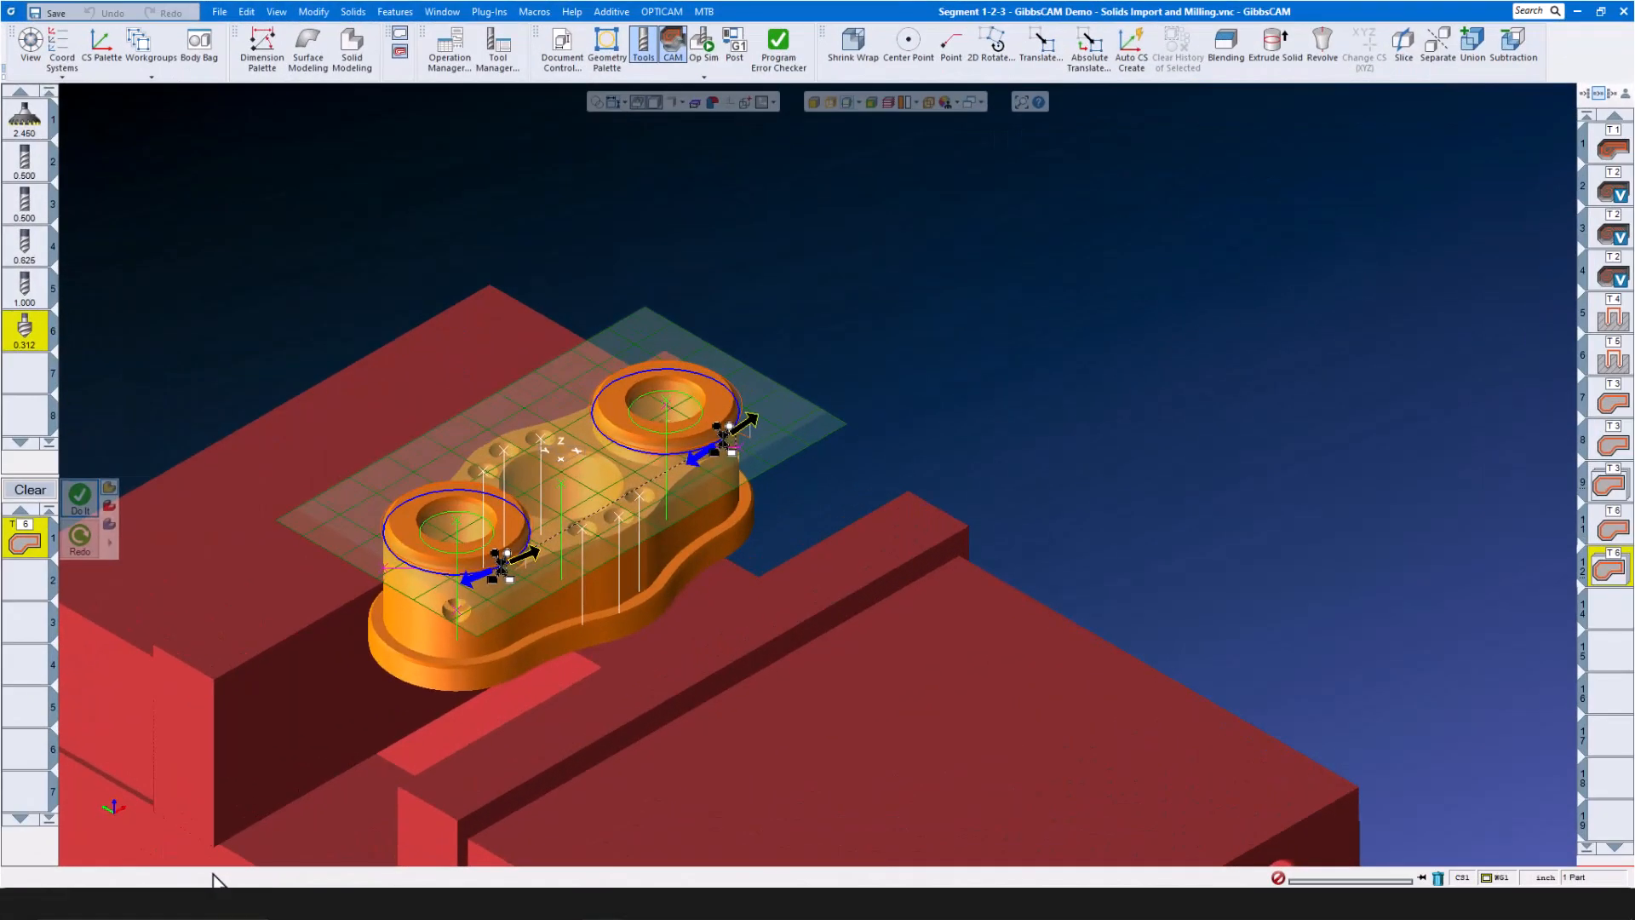
click(856, 104)
click(847, 102)
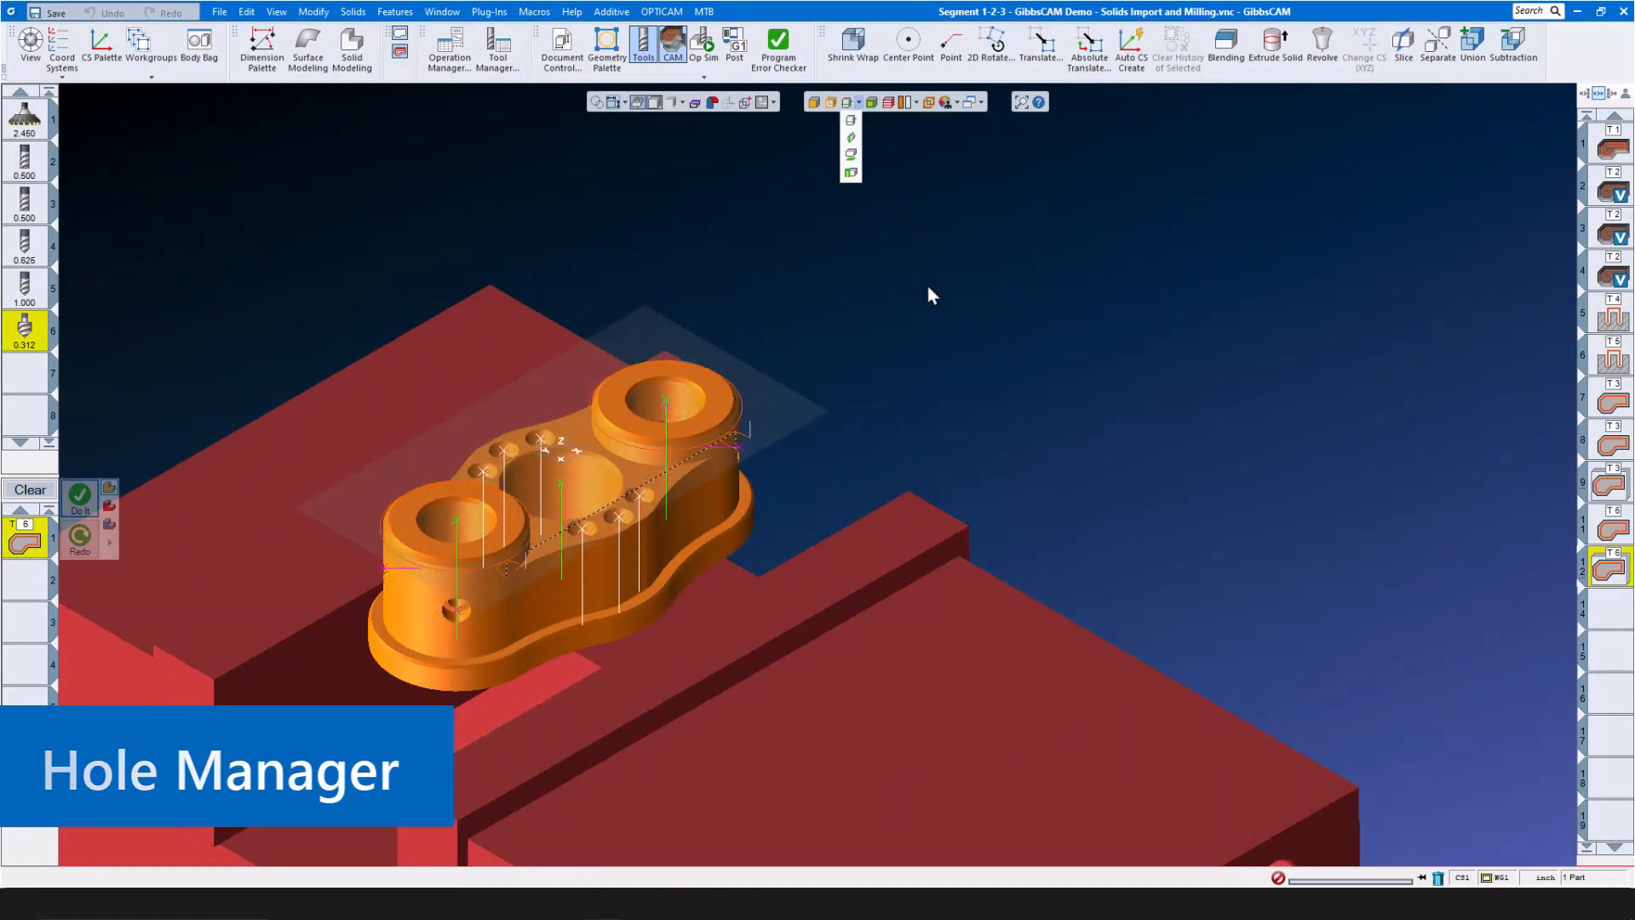
Examine the segment data of the small front-row hole nearest the rear boss in its hole definition, and deselect all holes
scroll(585, 533, up, 3)
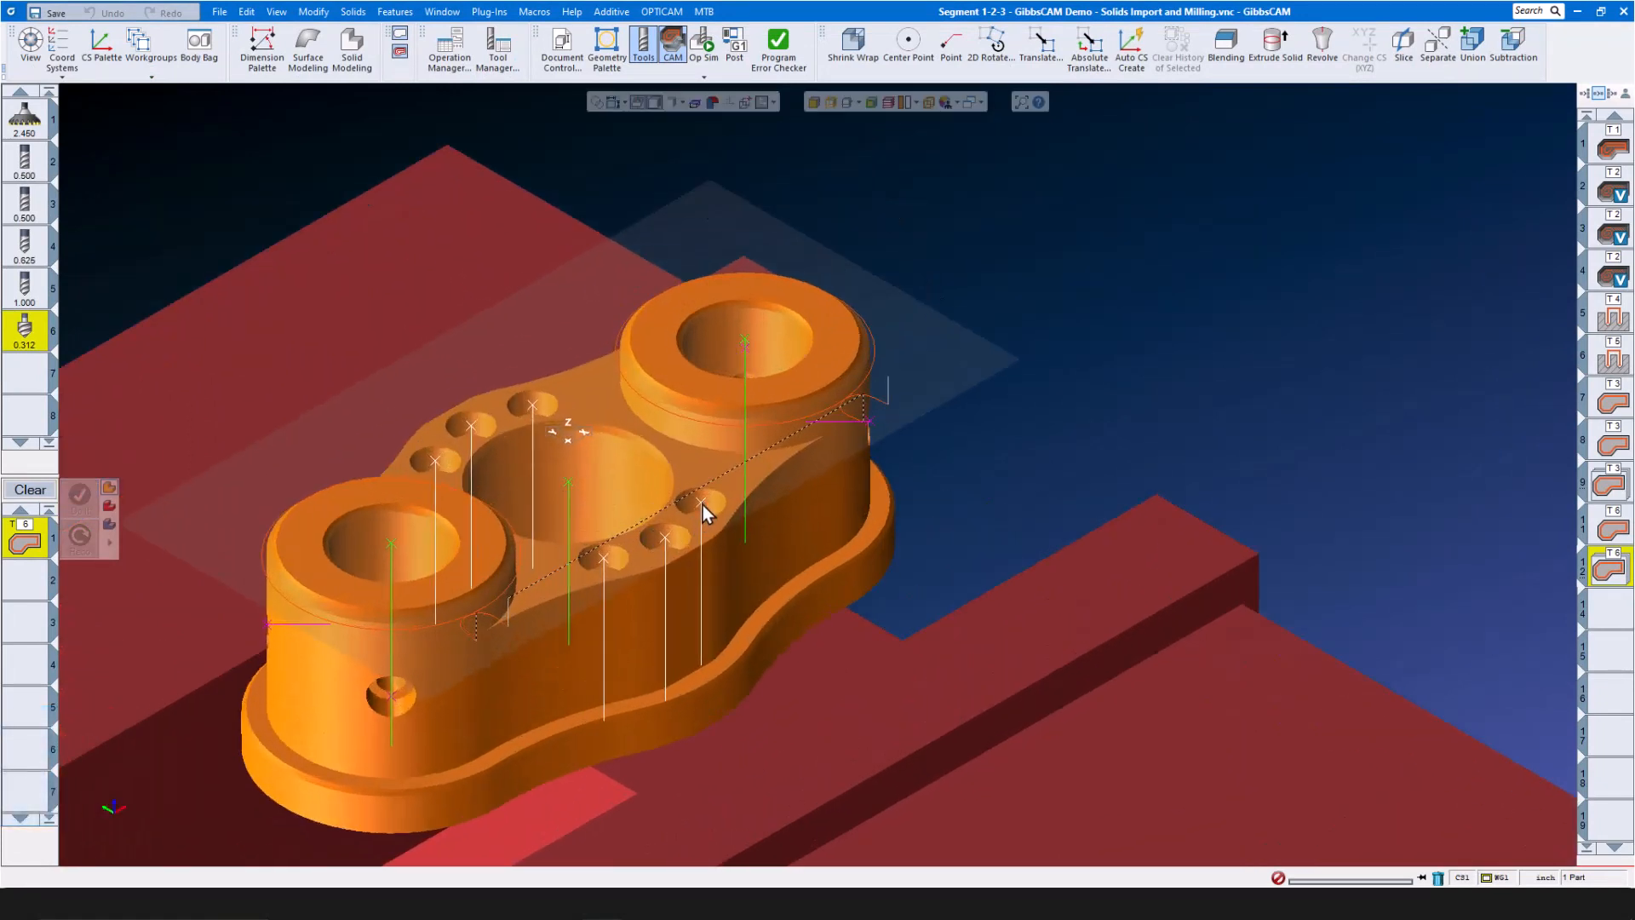
click(703, 505)
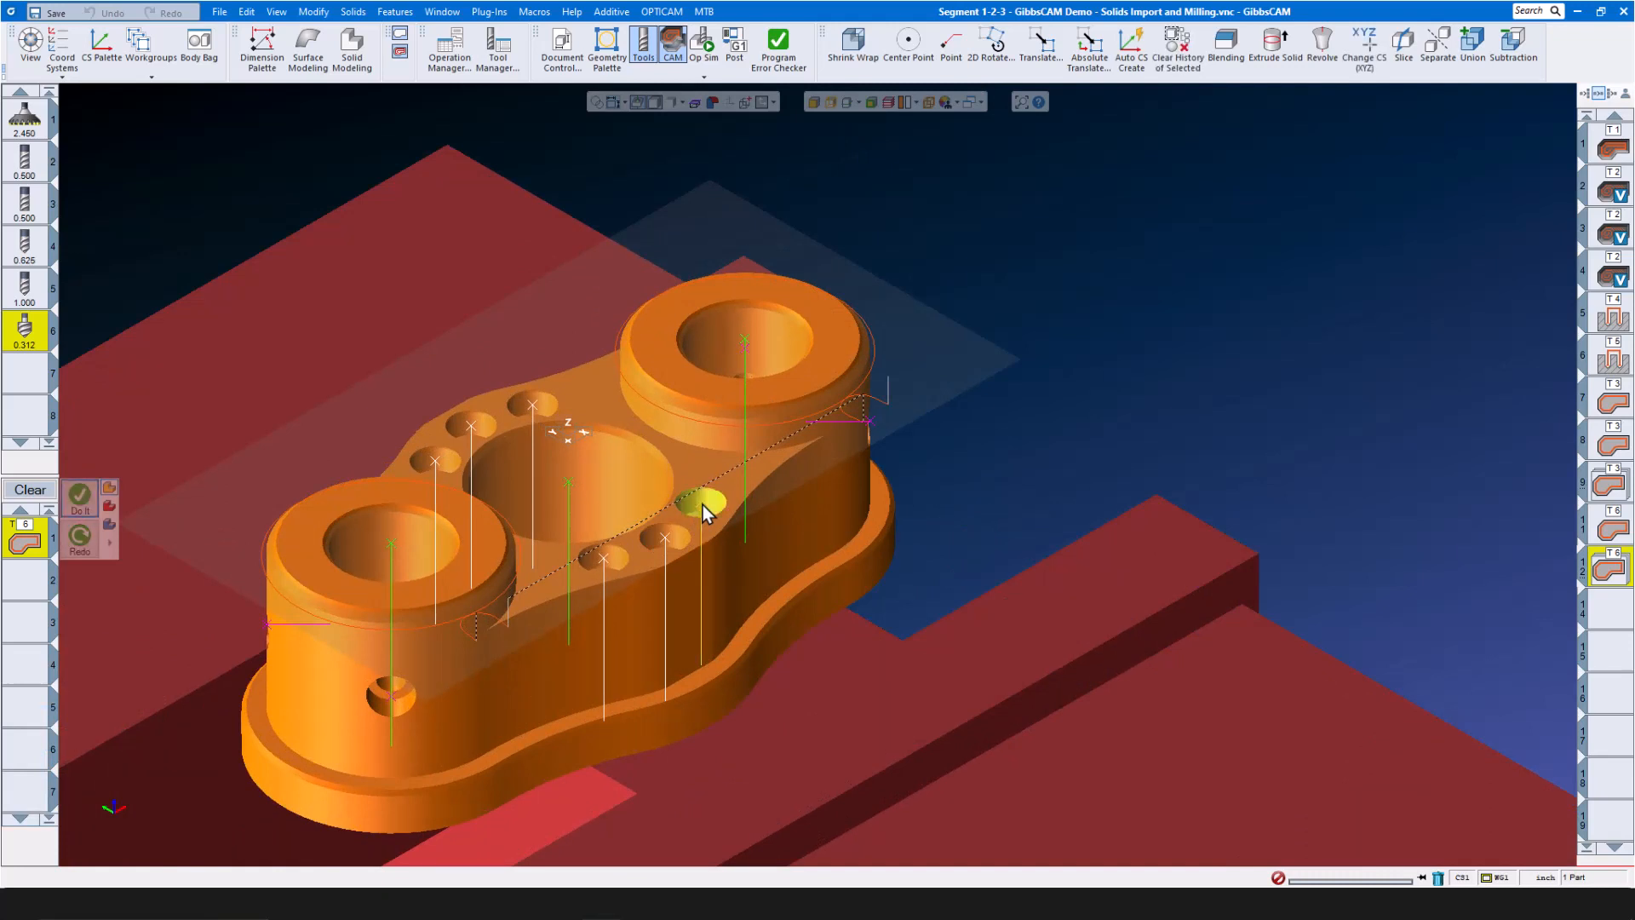
right_click(703, 504)
click(739, 551)
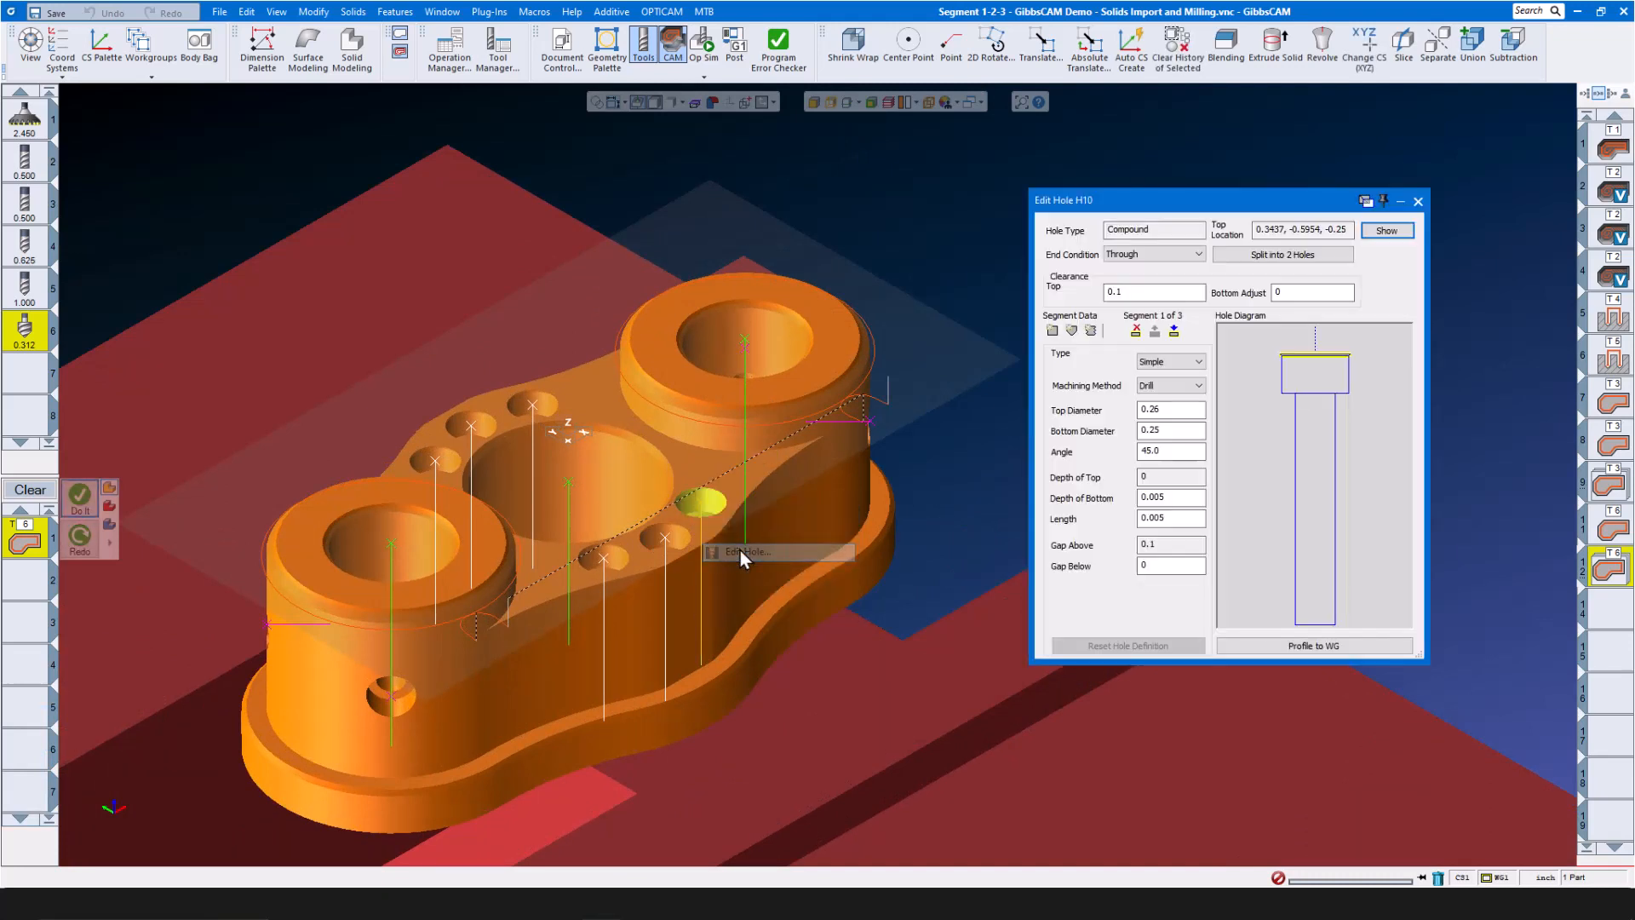
click(1304, 383)
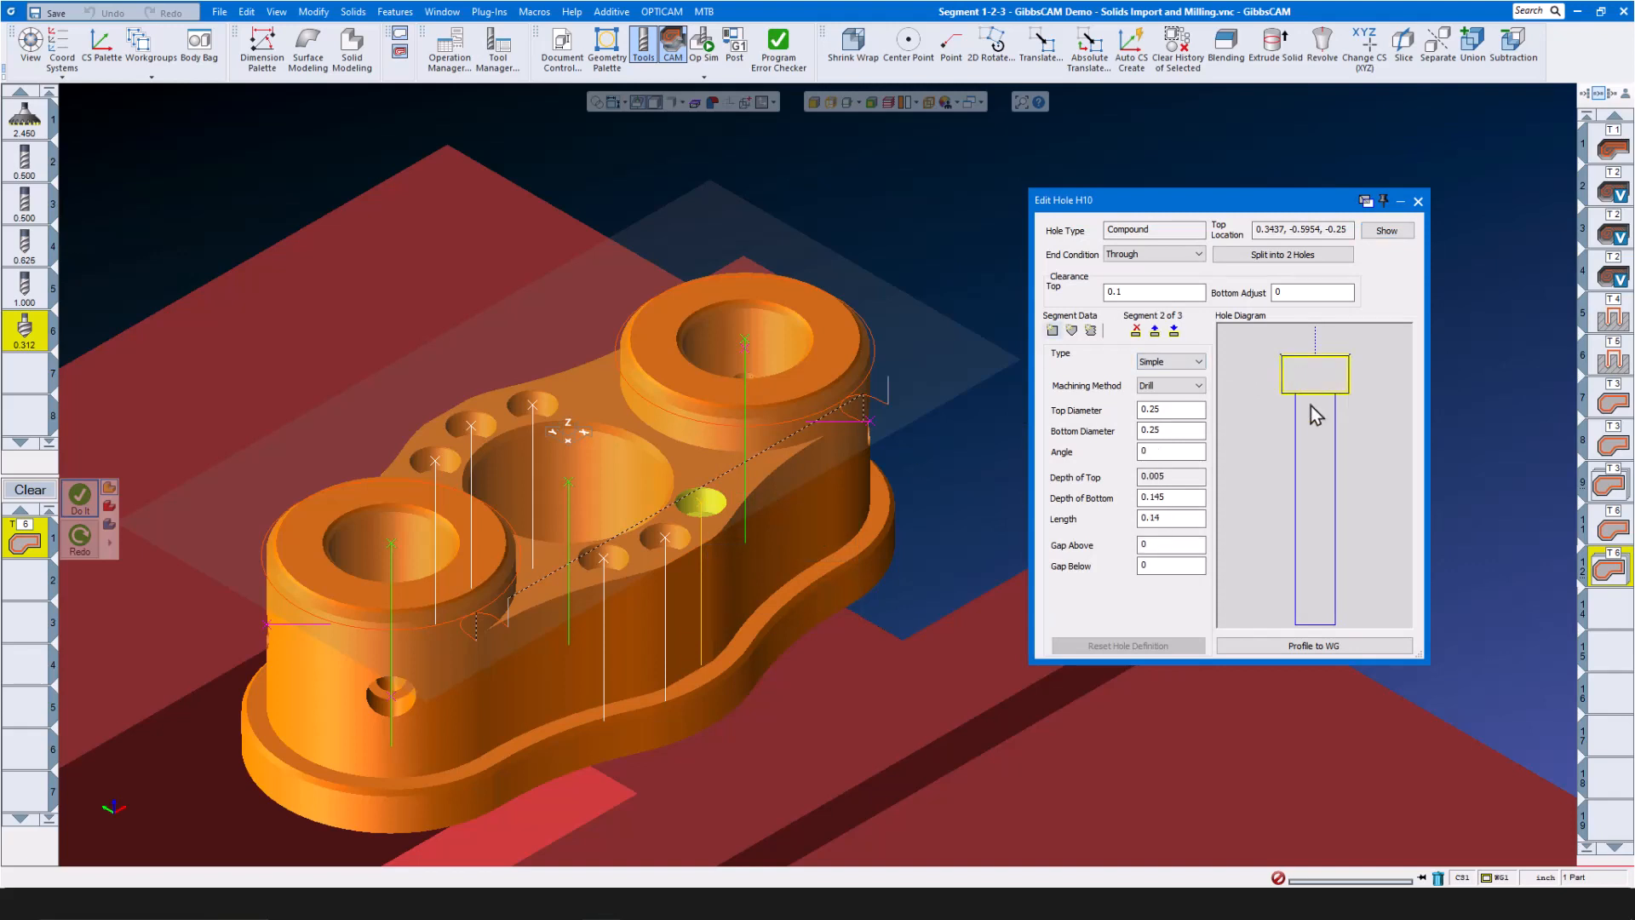
click(1317, 431)
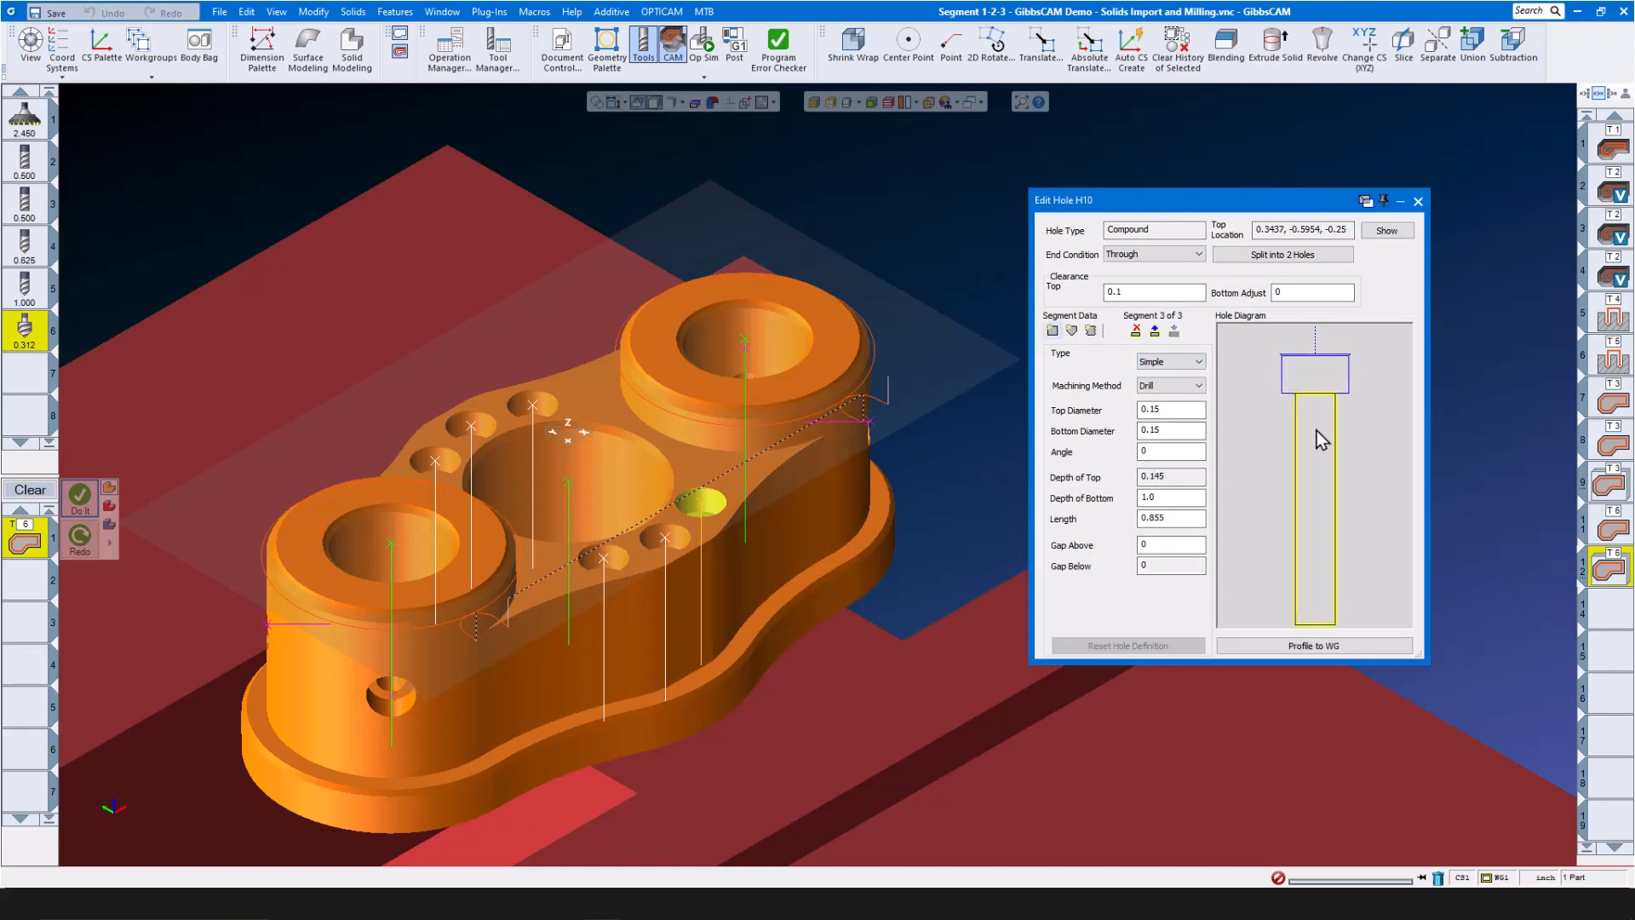
click(1327, 377)
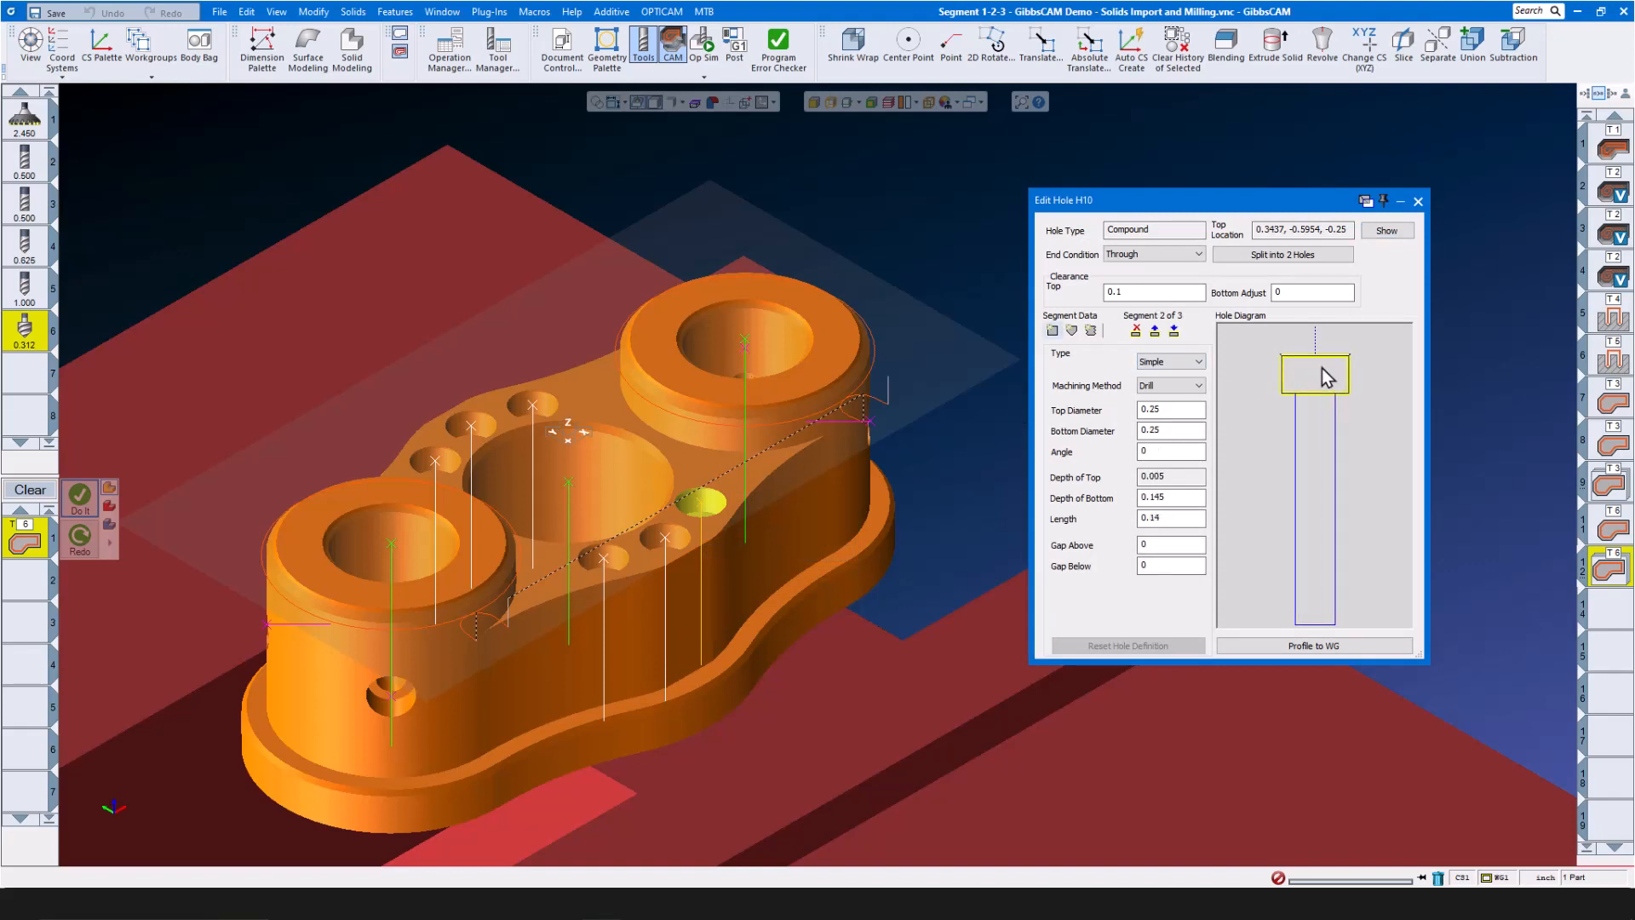
click(1311, 436)
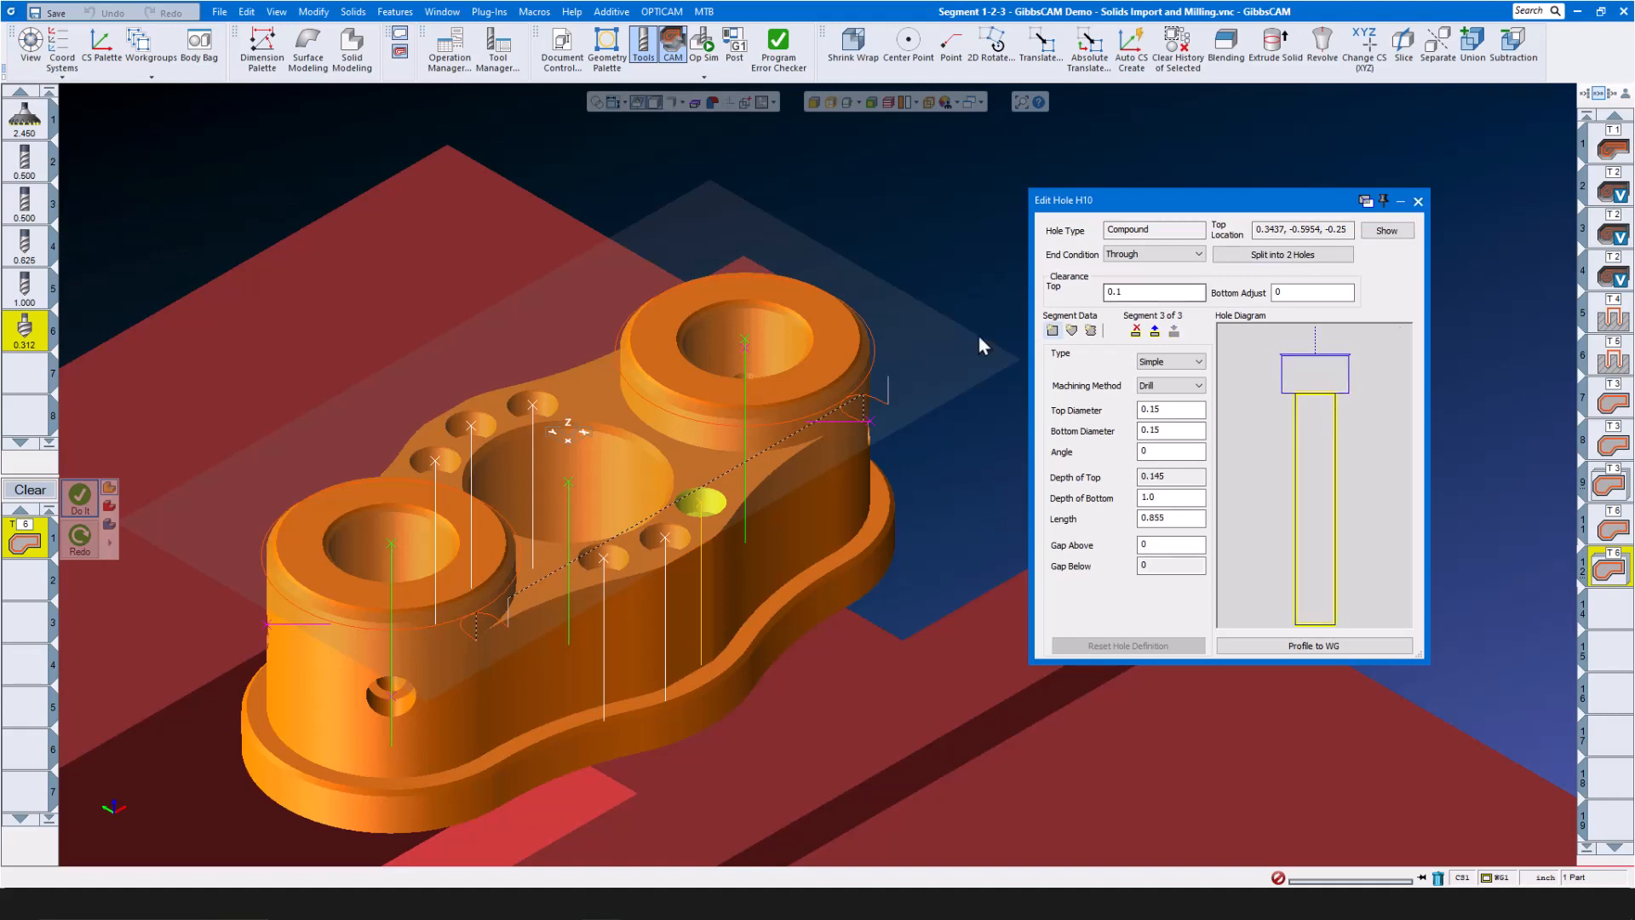
click(1418, 201)
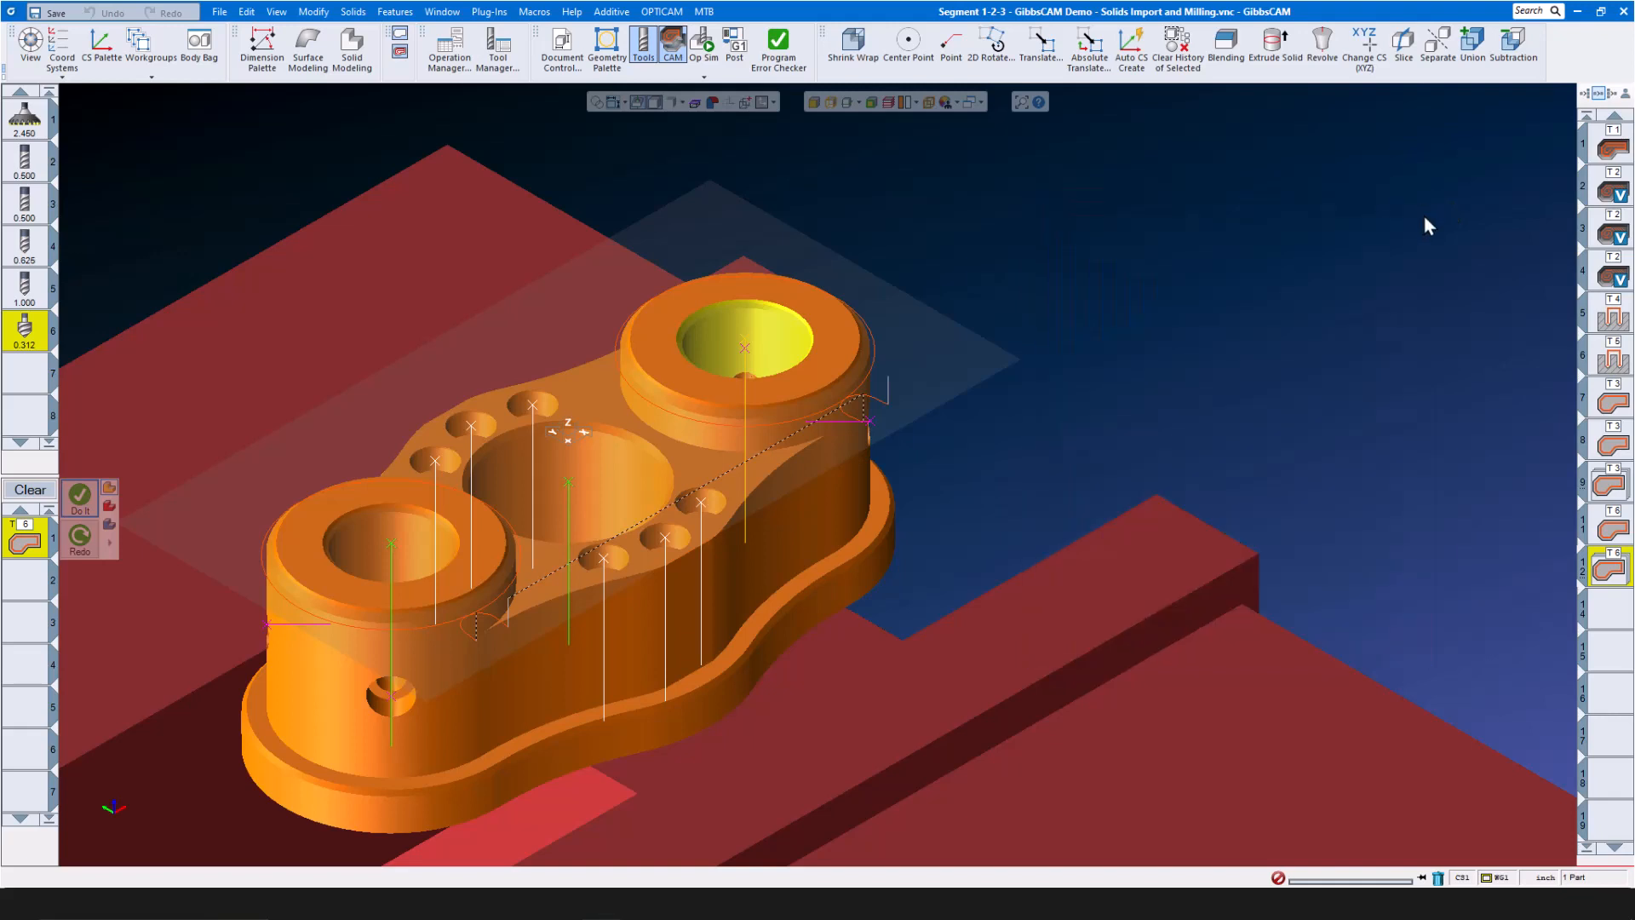
click(1173, 288)
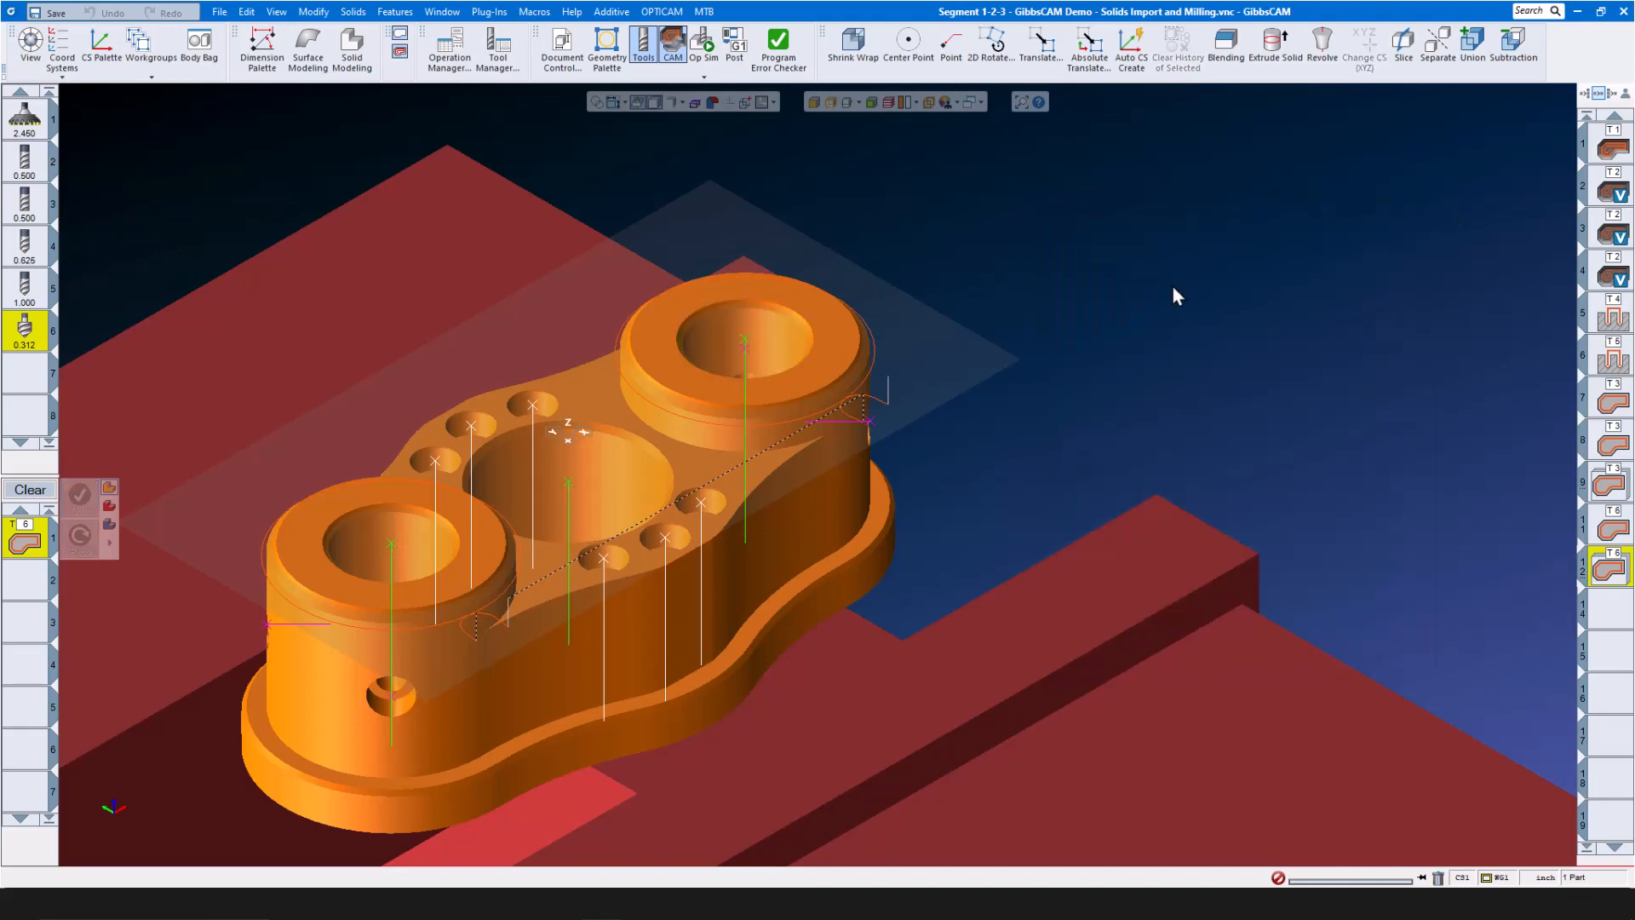
Clear the process list and create a new Holes process with the 0.375 tool
click(34, 490)
scroll(34, 378, down, 3)
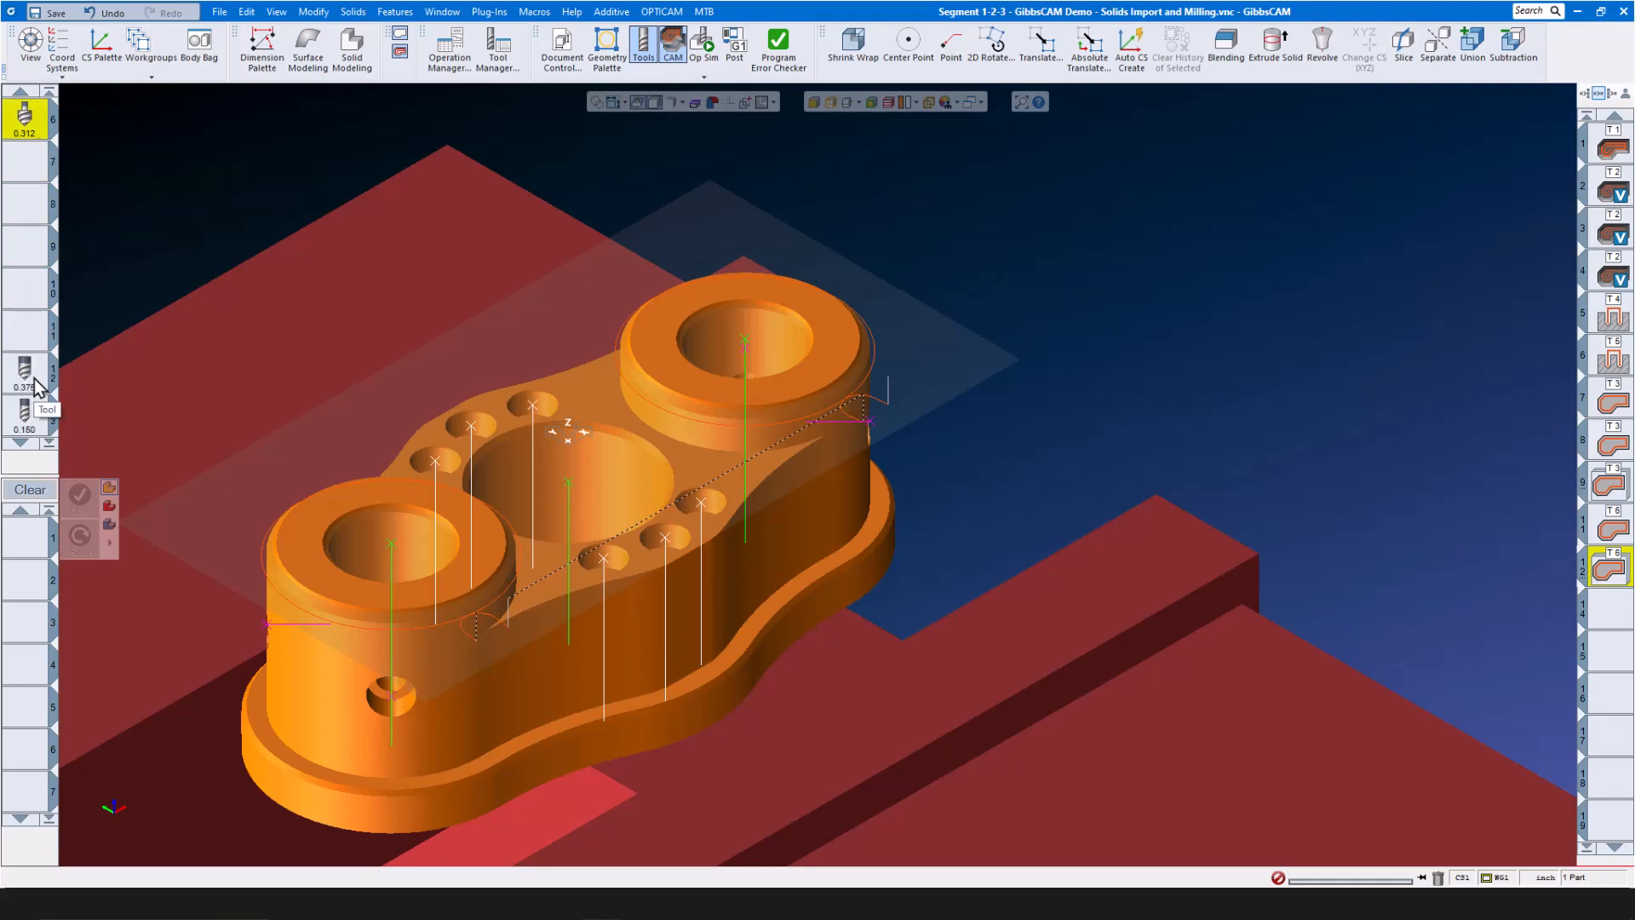
scroll(35, 385, down, 1)
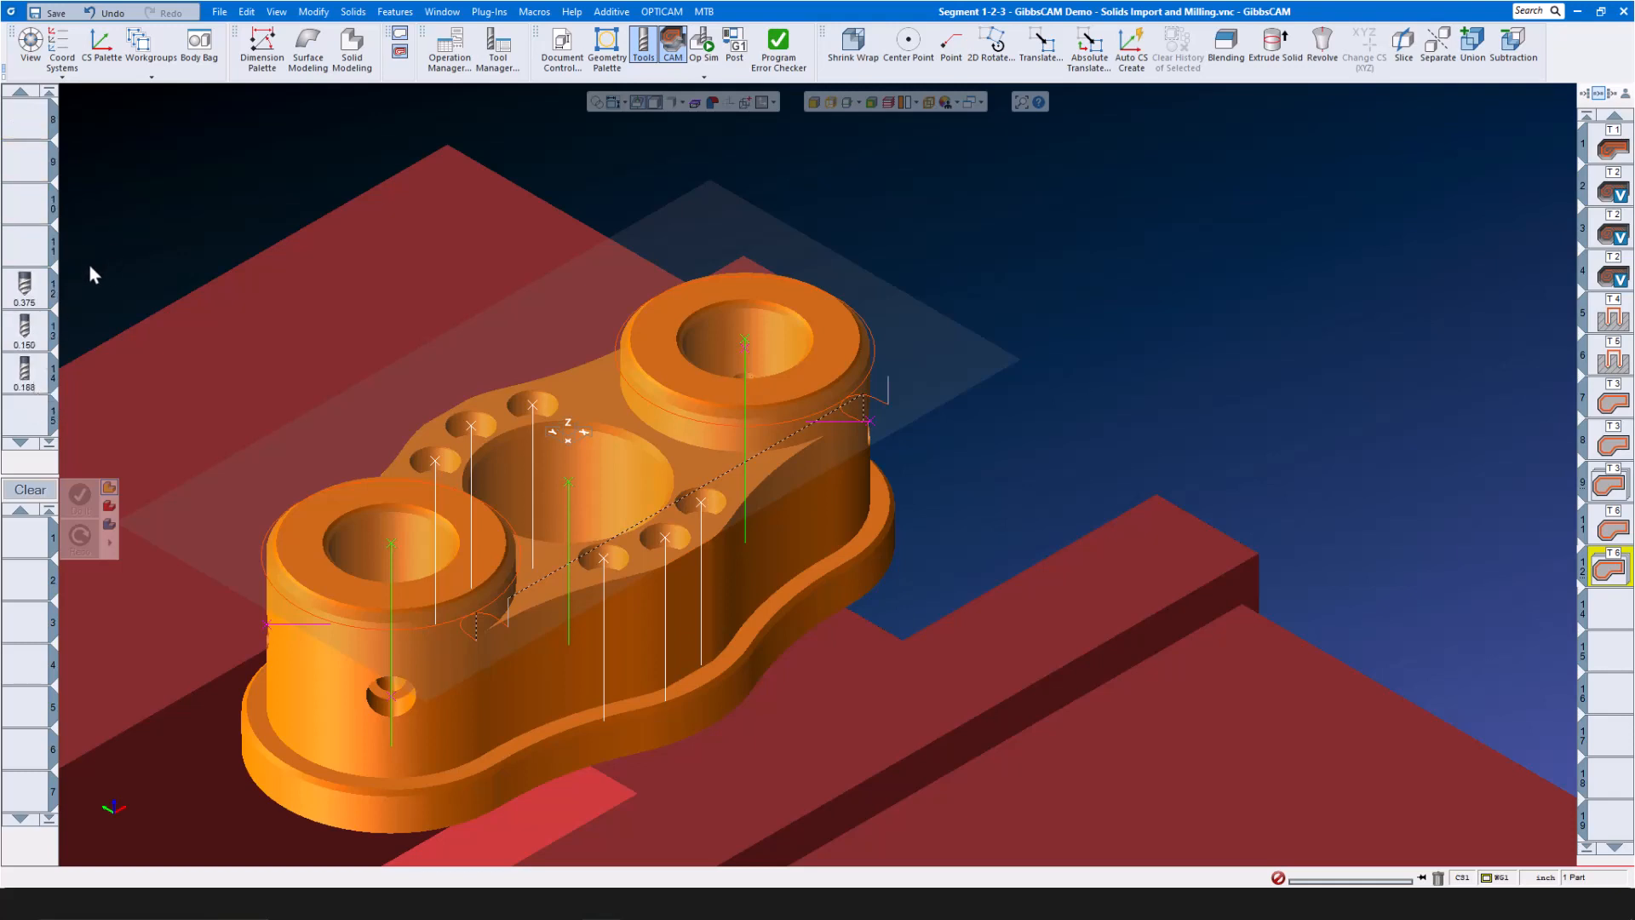
drag(25, 288, 43, 536)
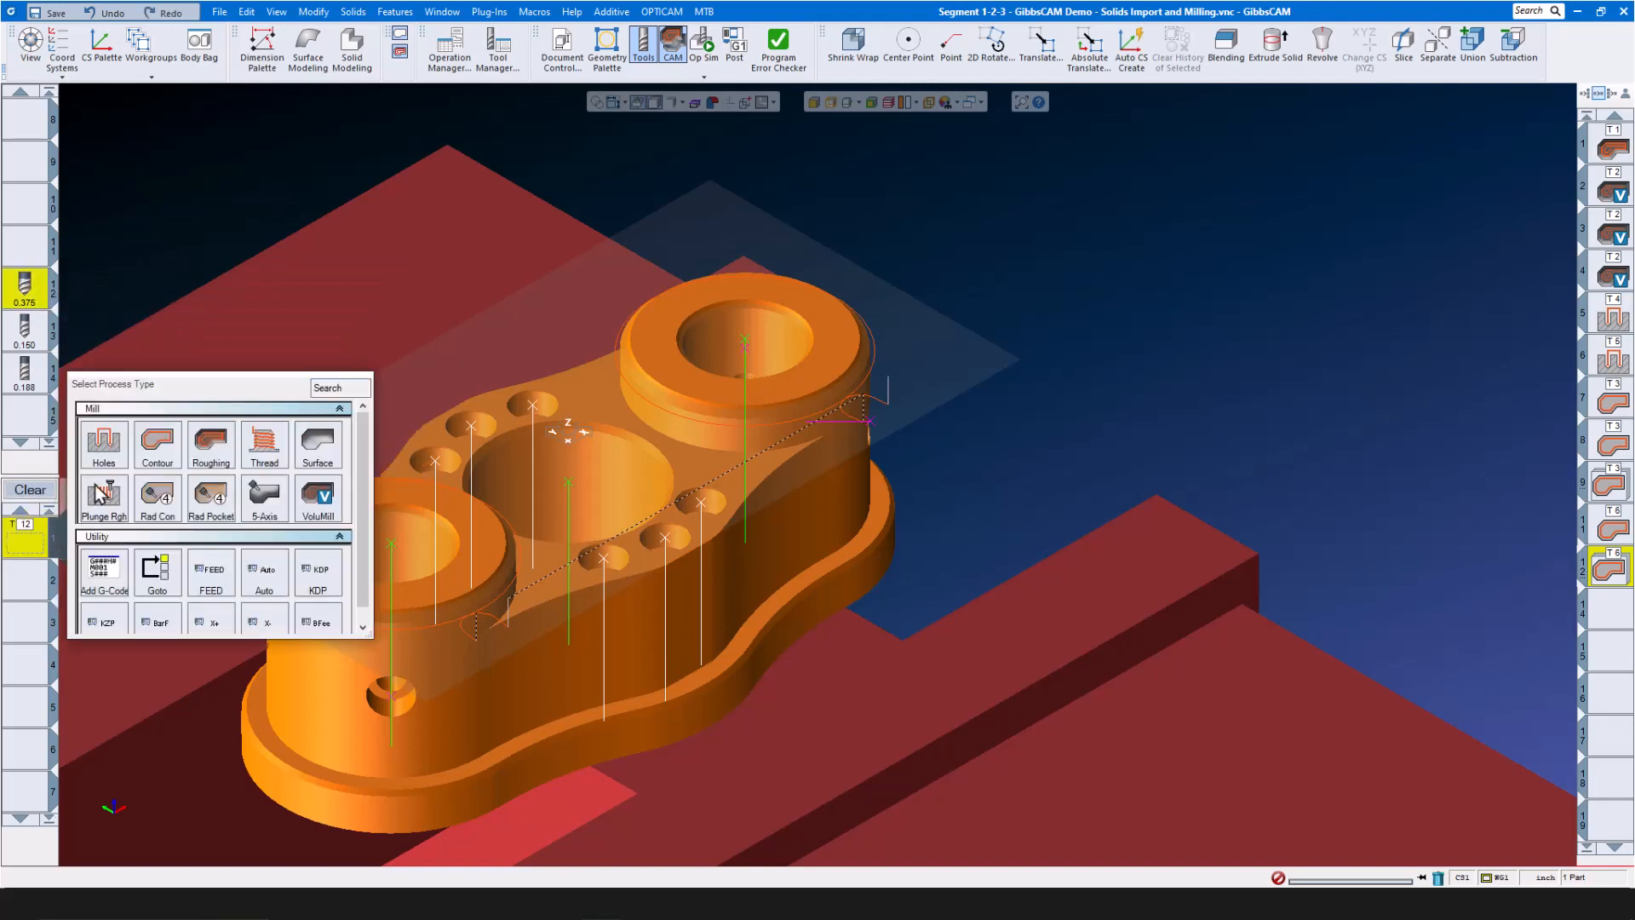
click(106, 452)
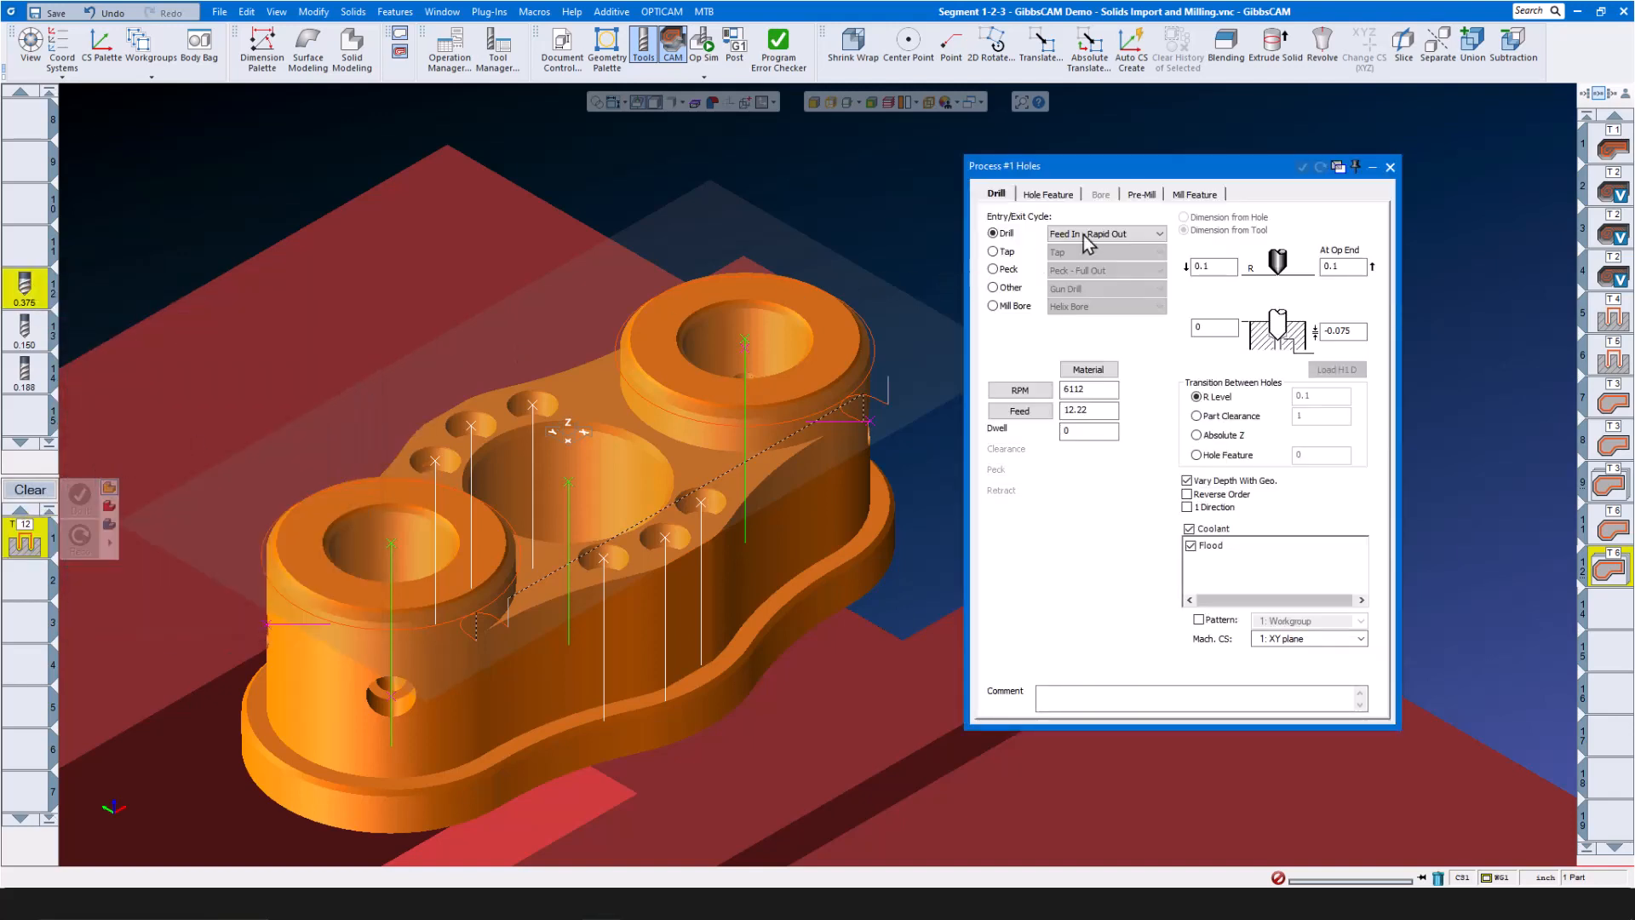
Set the process's R Level to From Hole Feature, At Op End to Same As R Level, and Feature Depth Z to Chamfer
click(1050, 196)
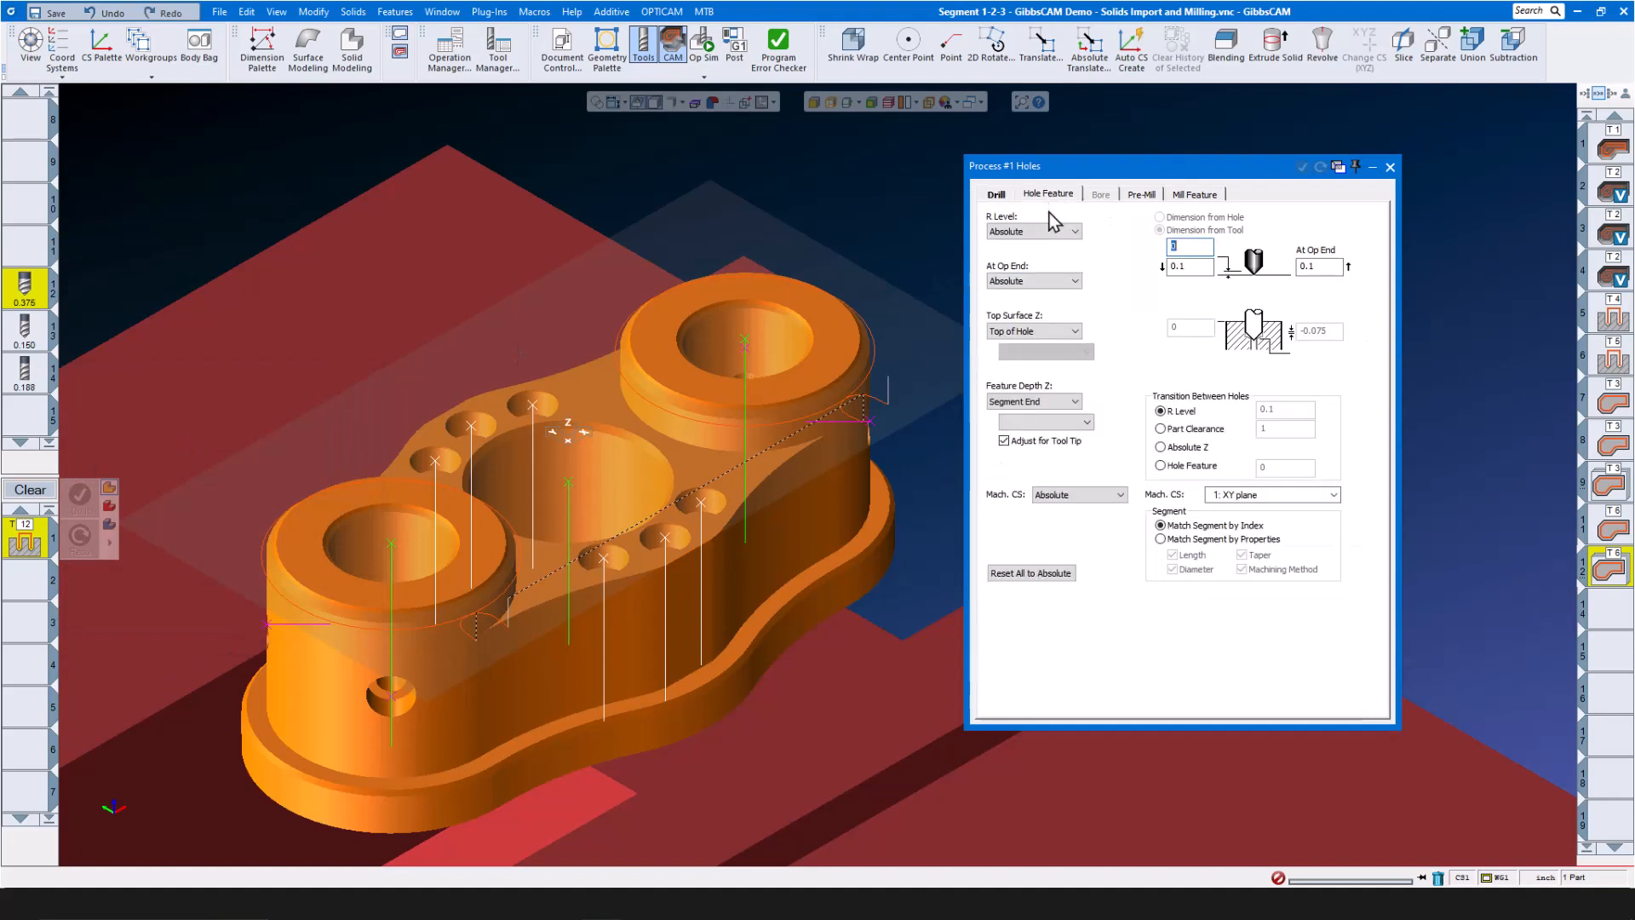
click(1069, 232)
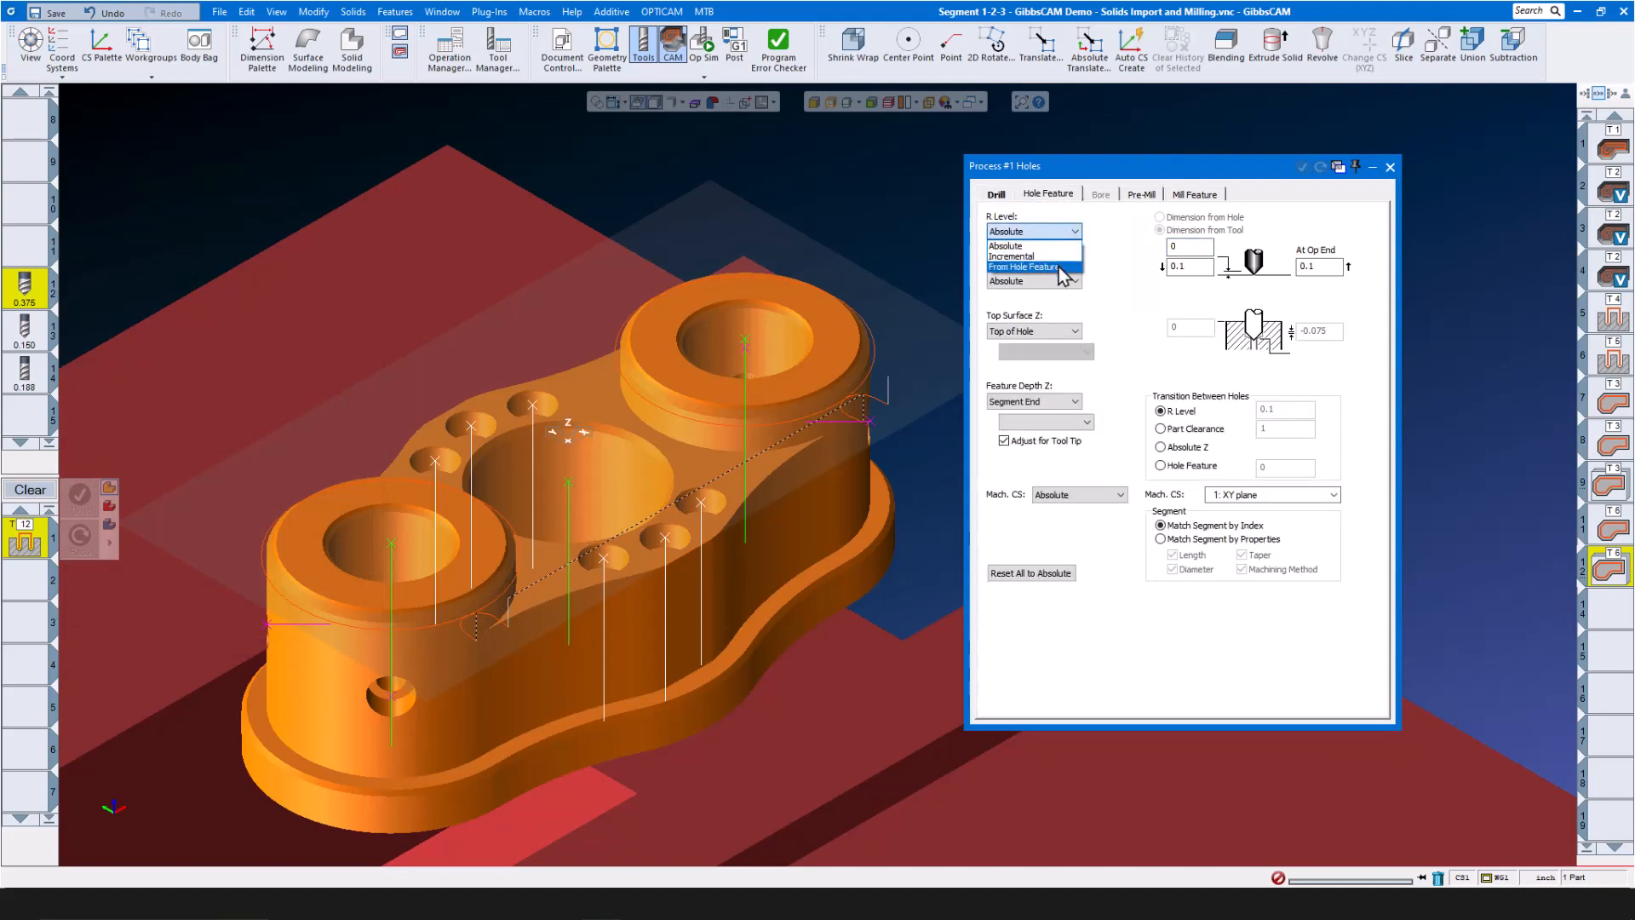
click(1065, 268)
click(1070, 281)
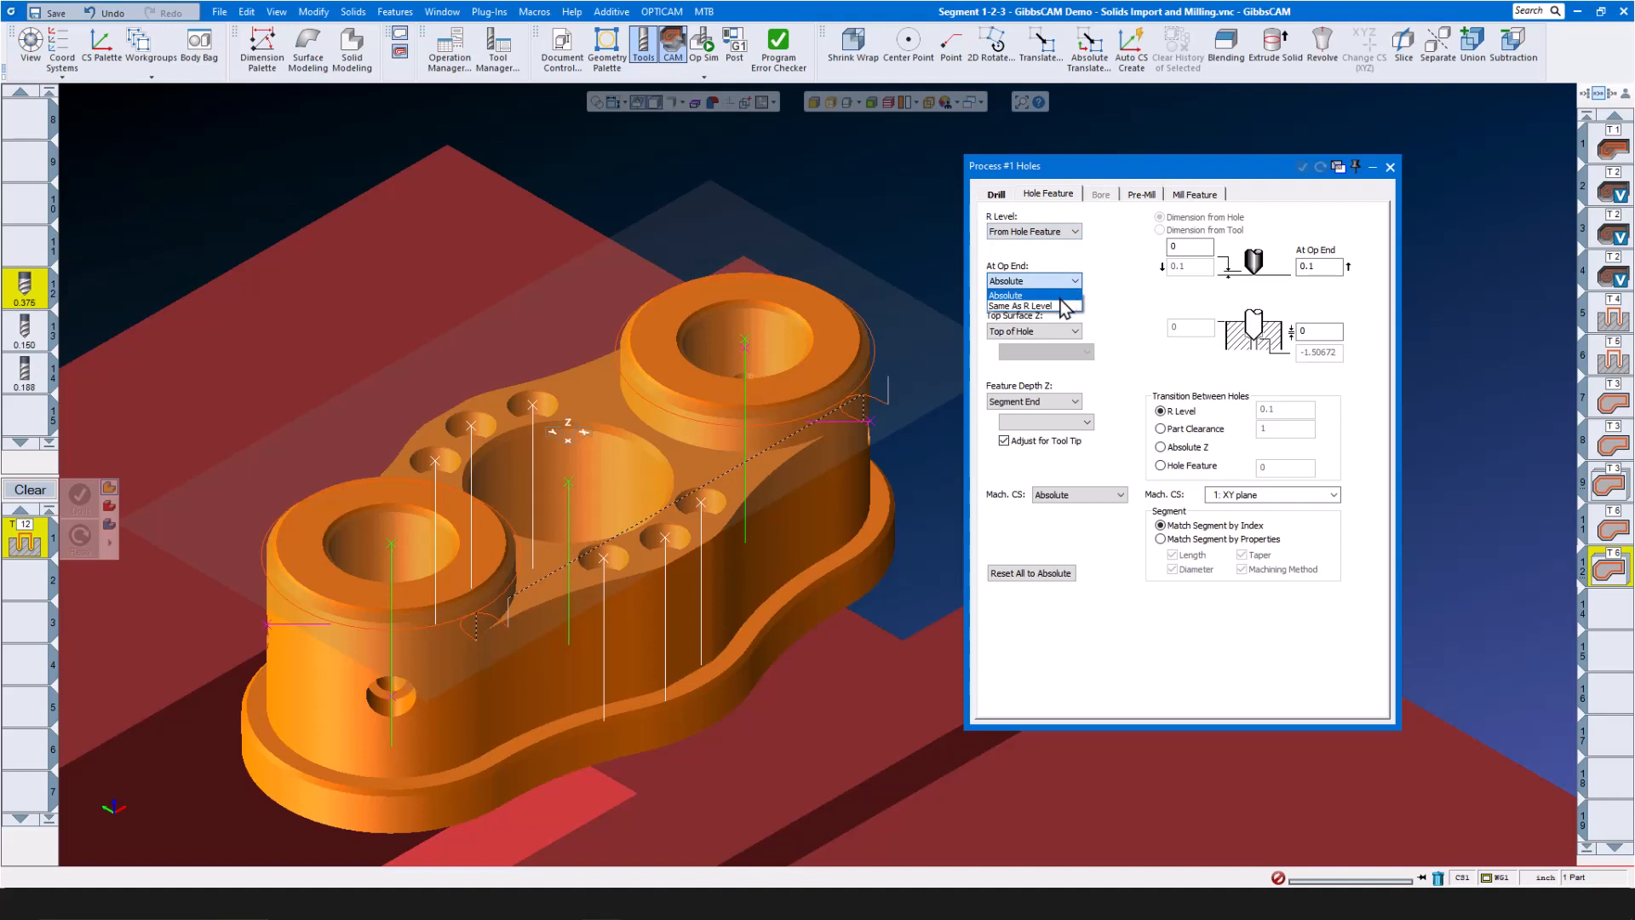
click(1054, 306)
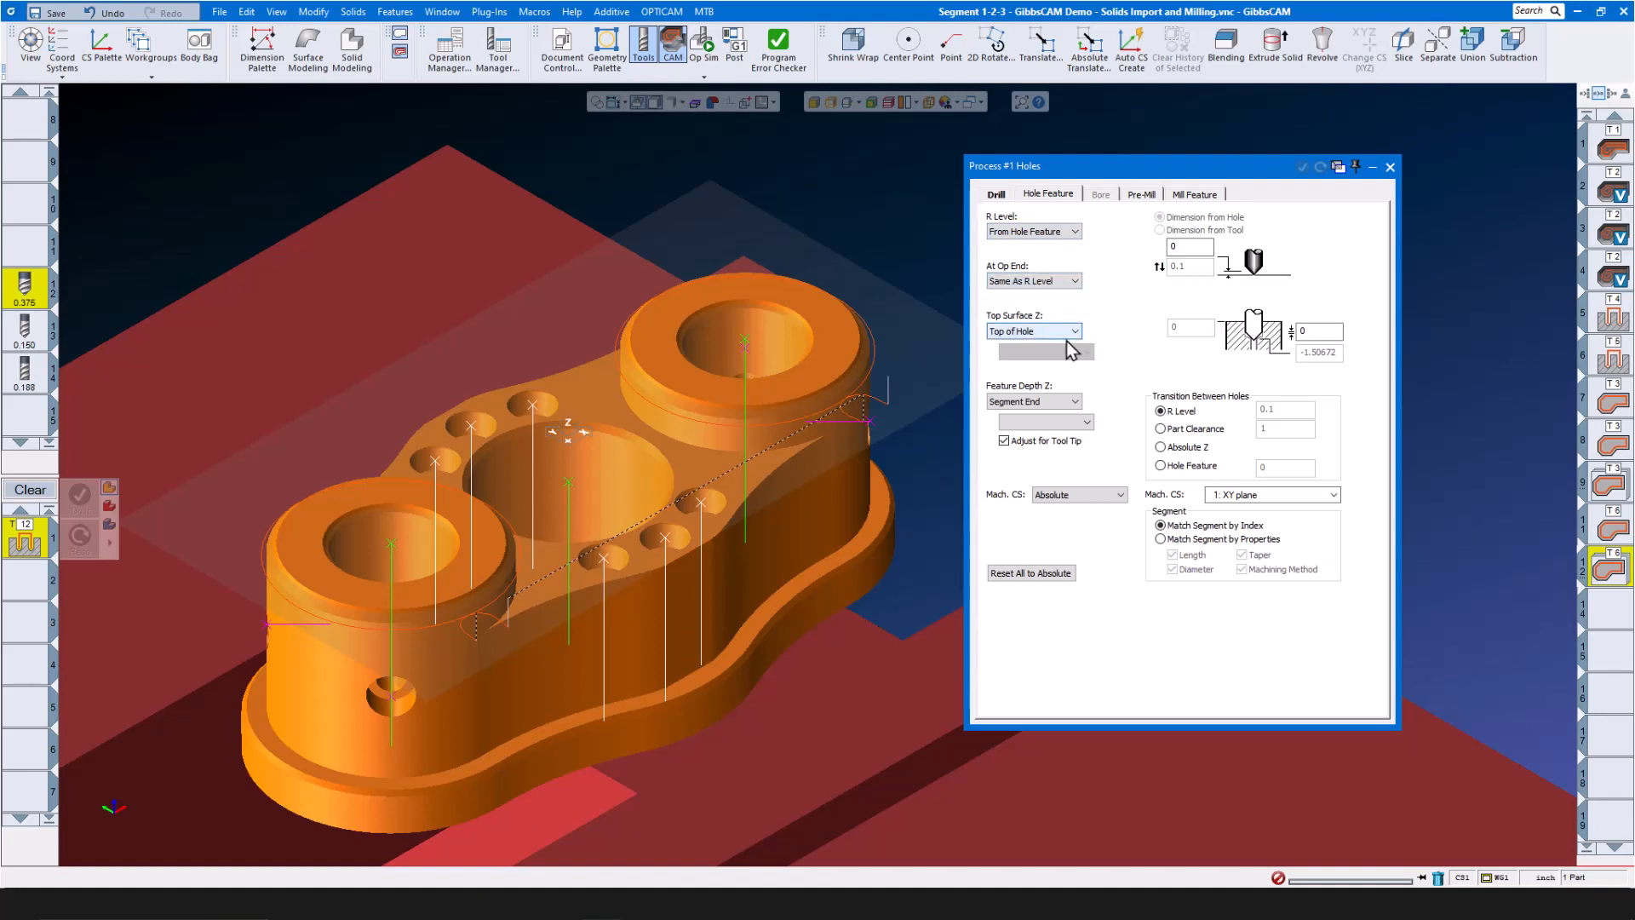
click(1074, 404)
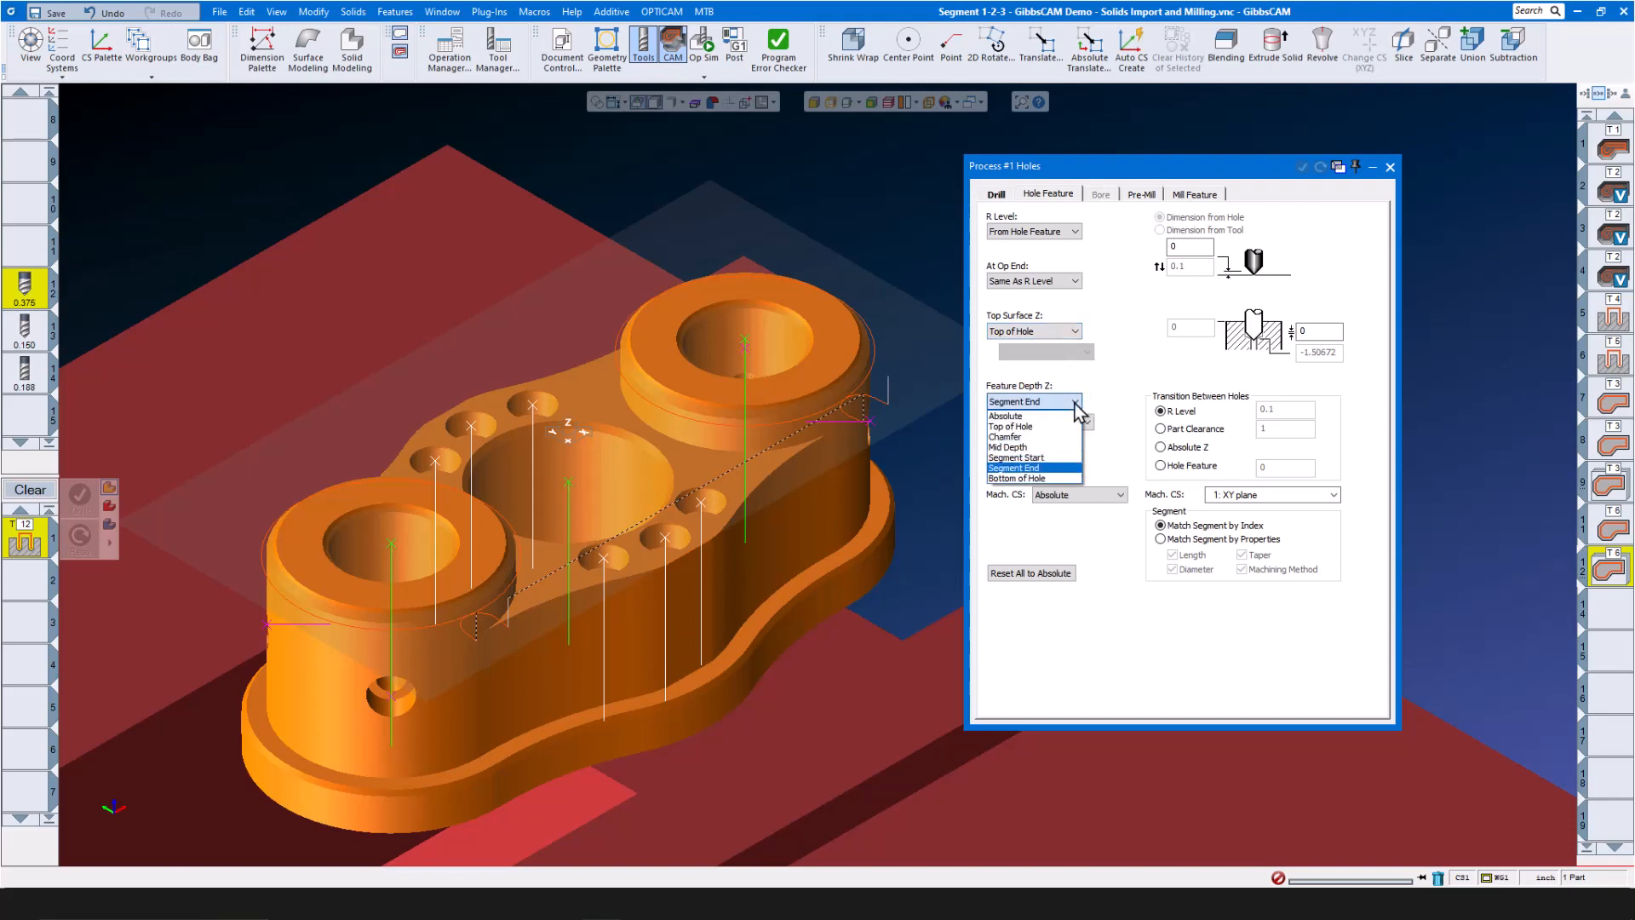
click(1051, 437)
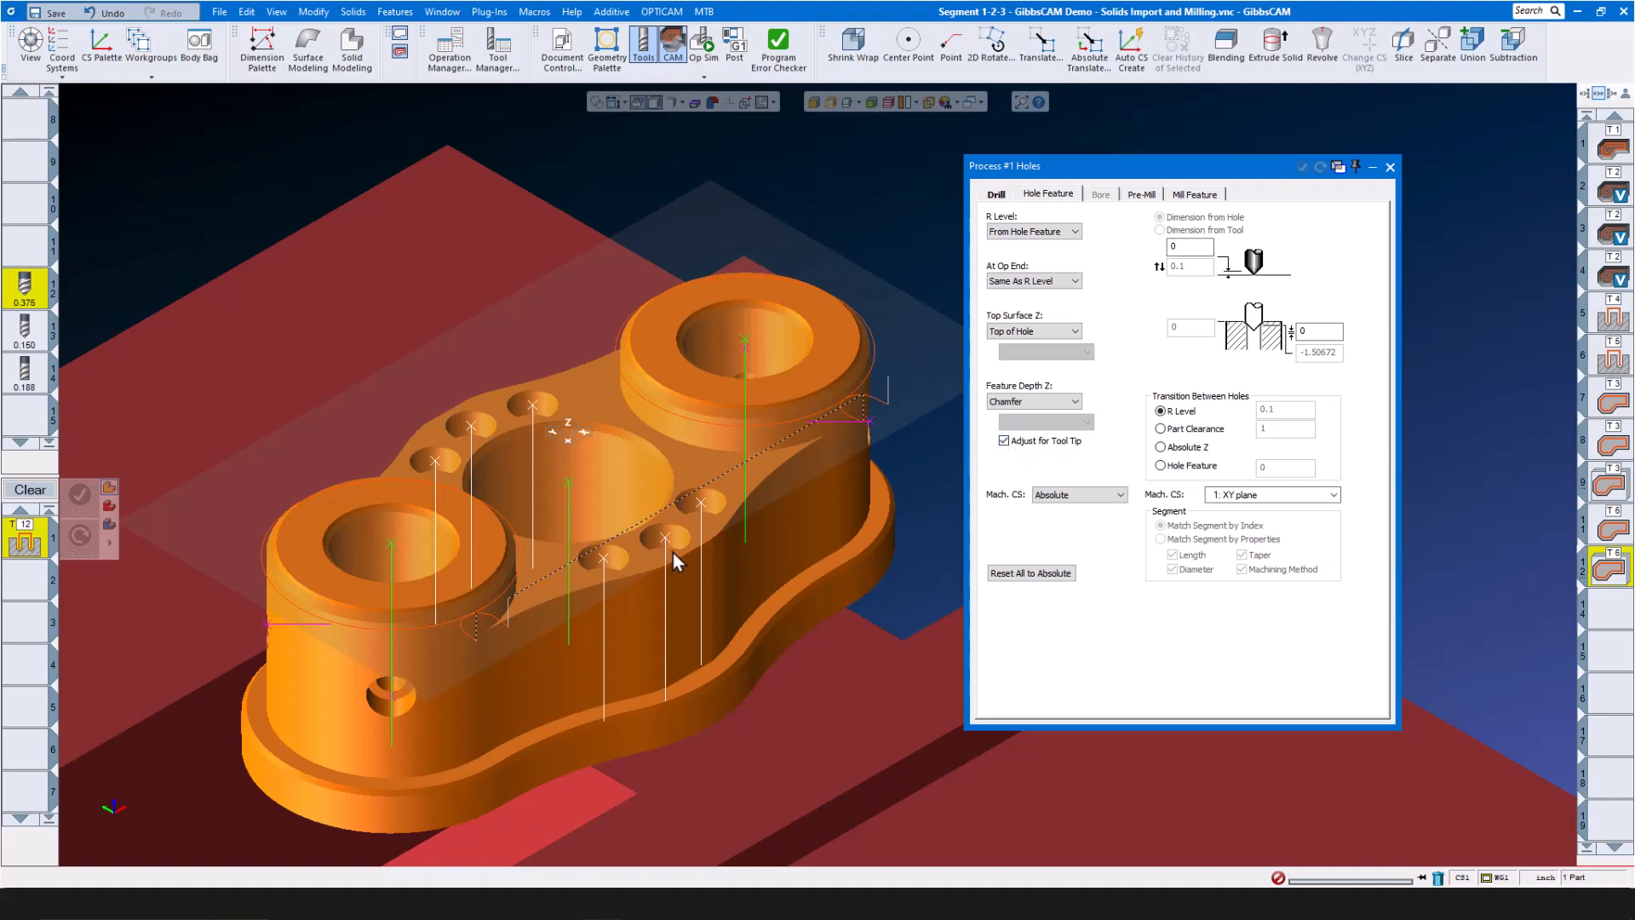
Select all six small holes as hole Group 7 and create the spot drilling operation on them
click(436, 462)
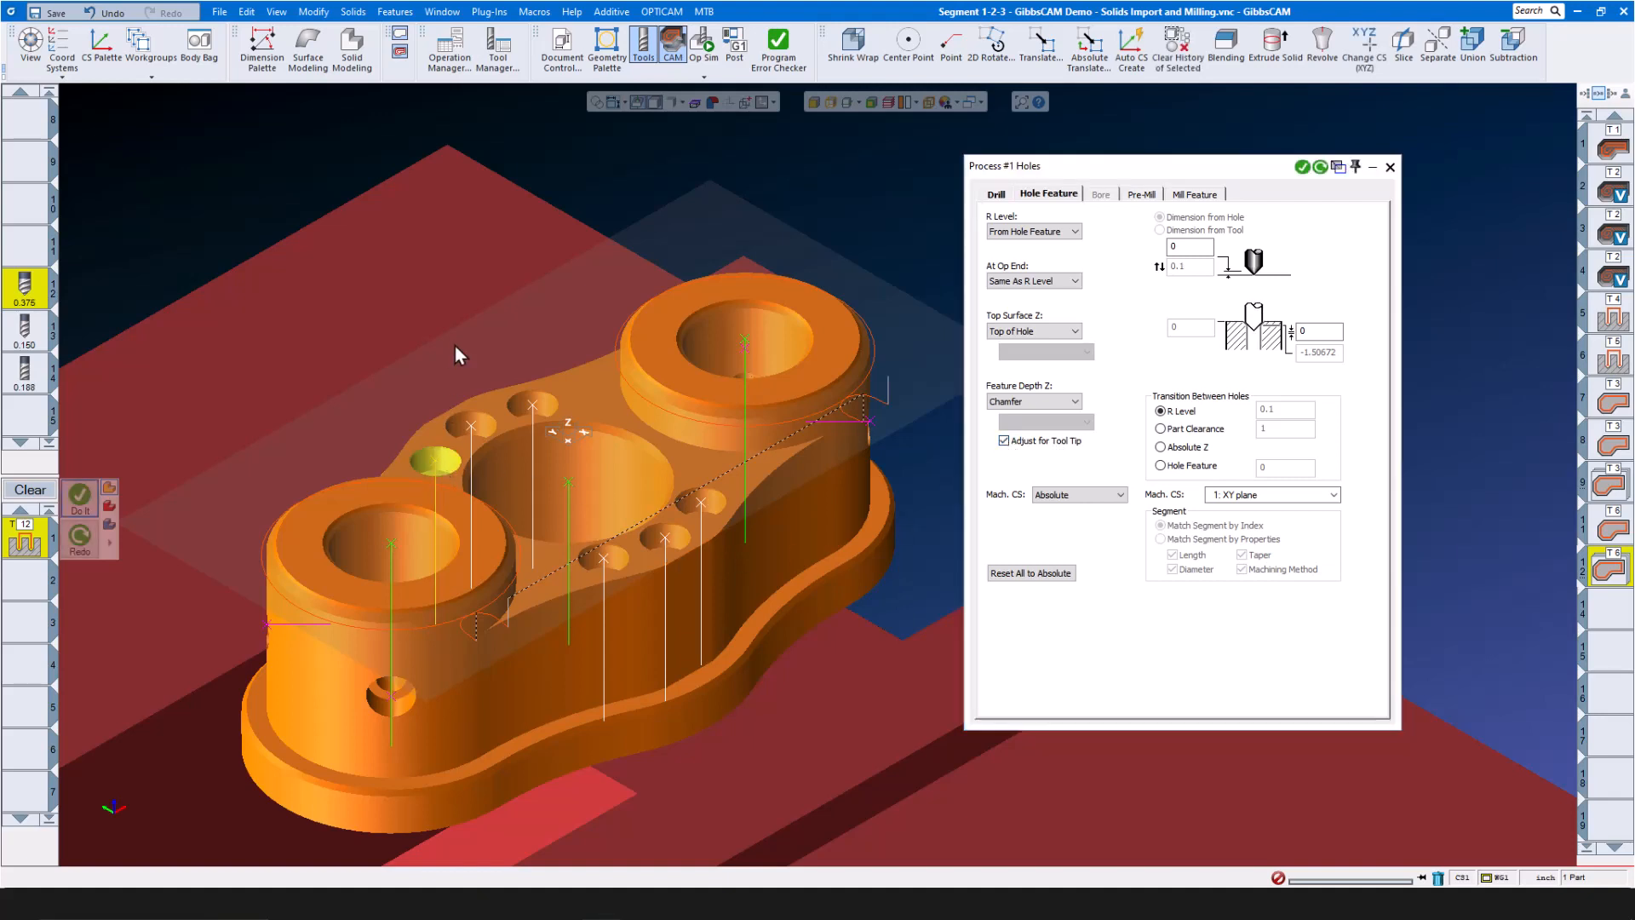
right_click(436, 468)
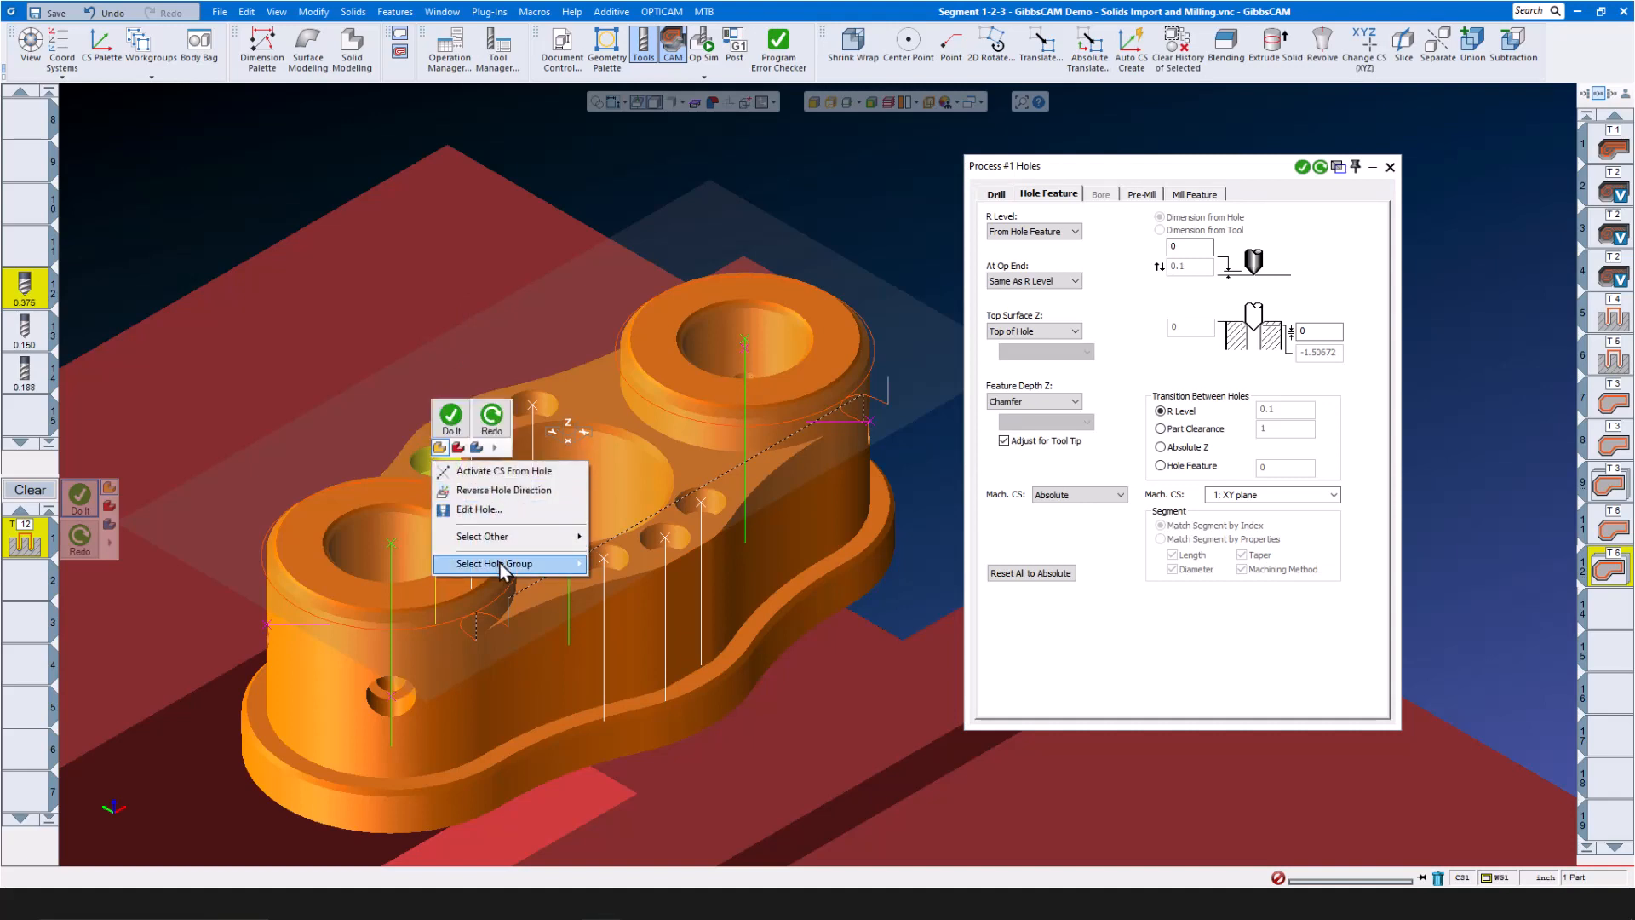
mouse_move(502, 569)
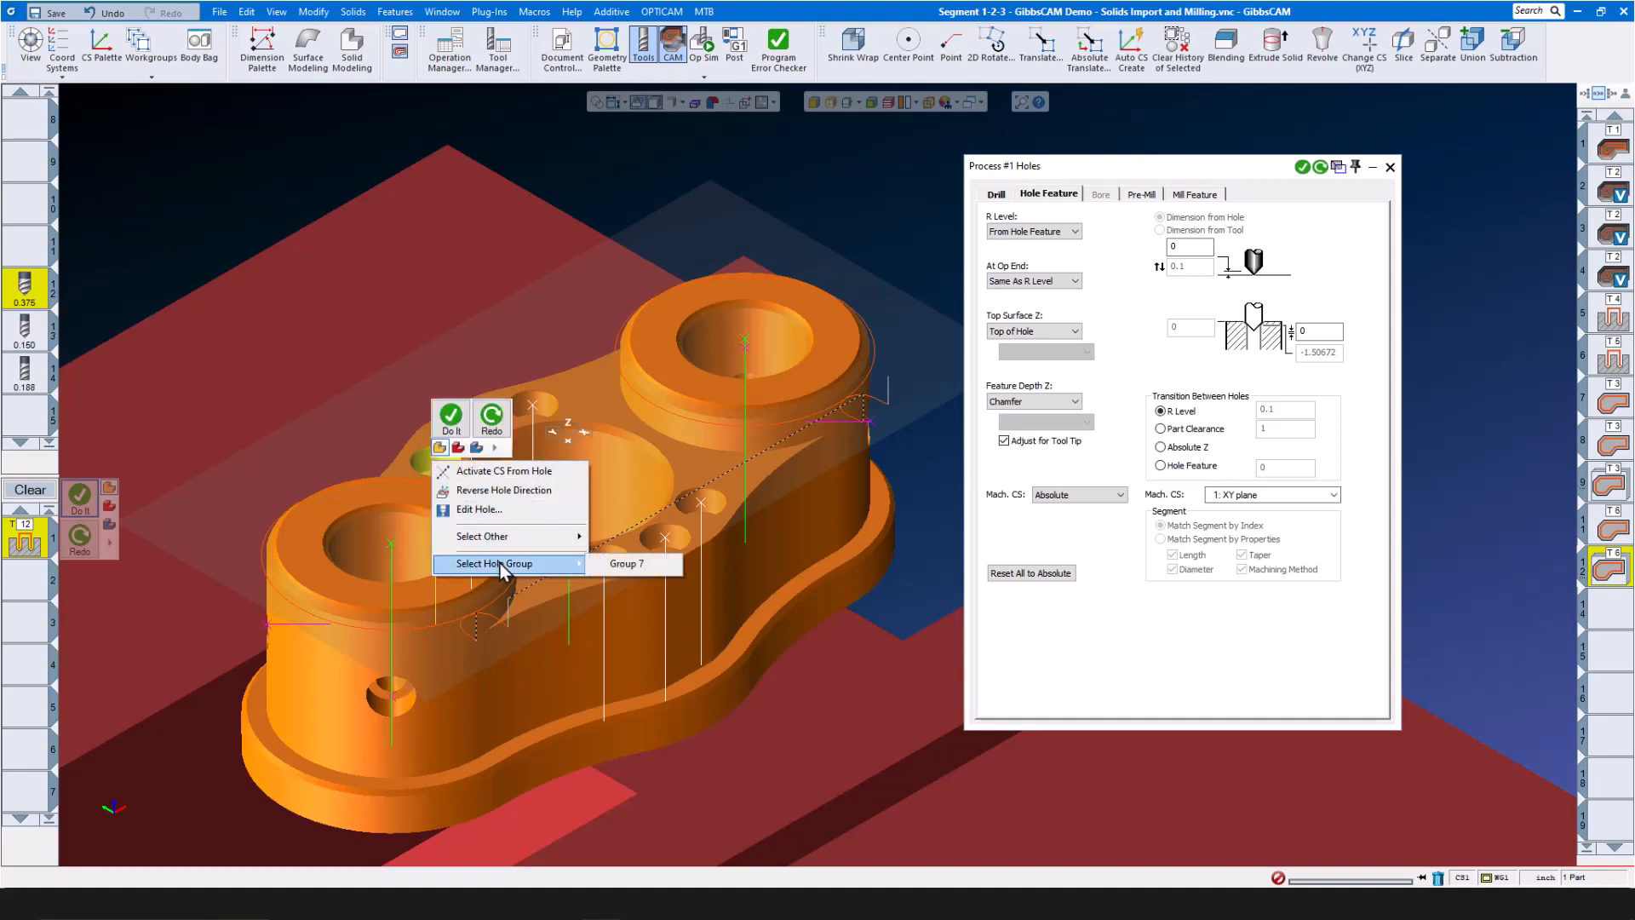
click(627, 565)
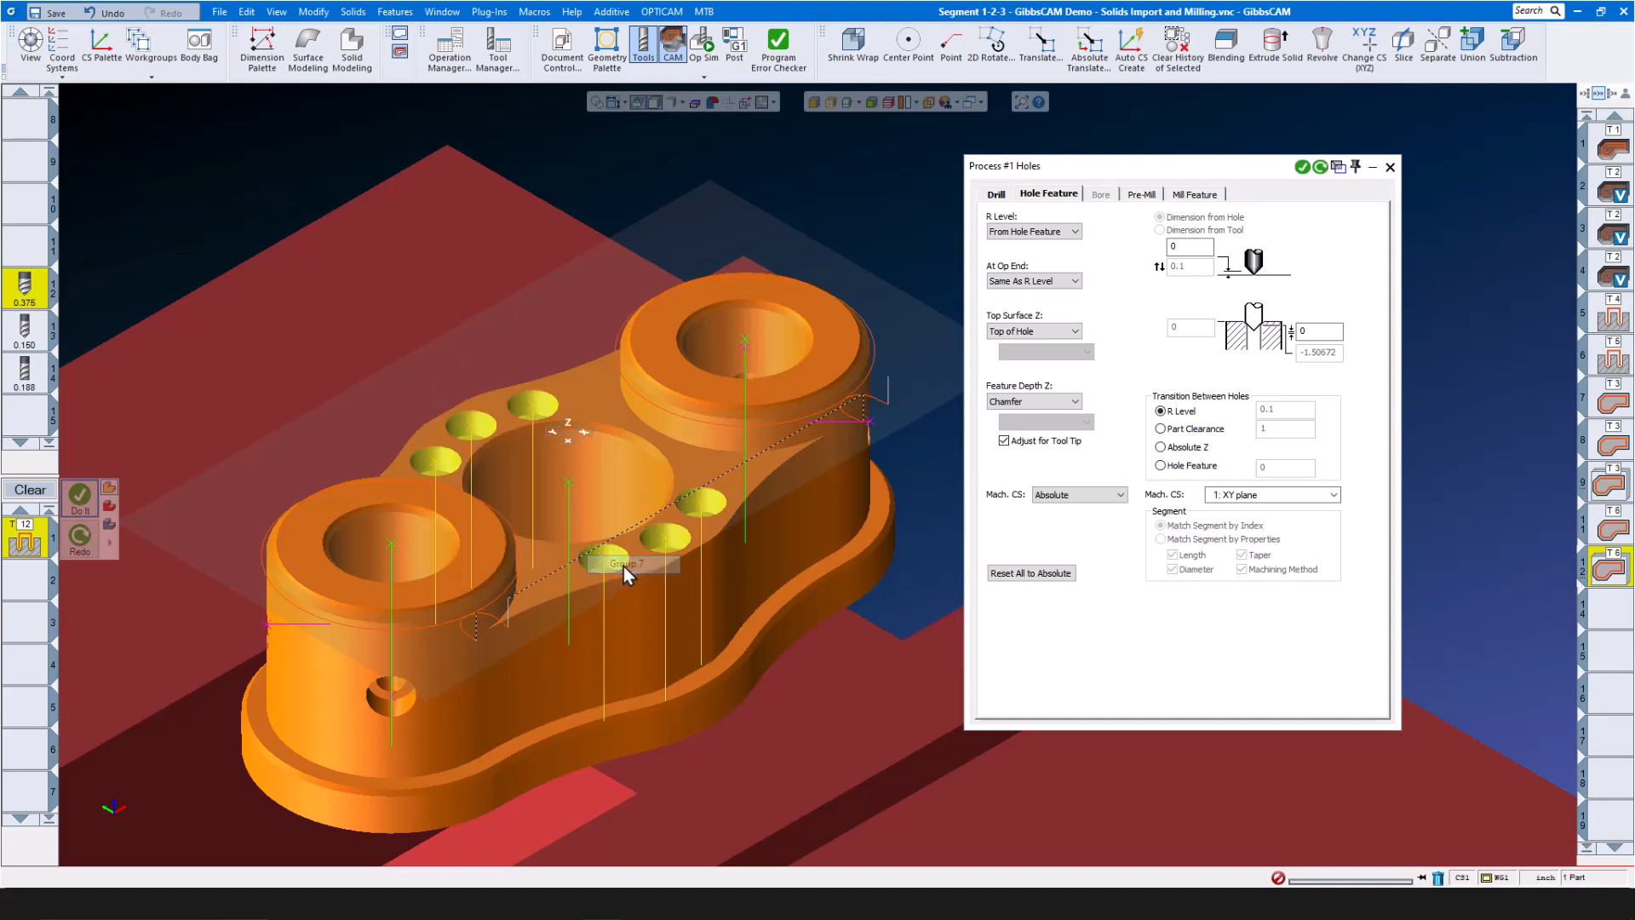
click(1302, 168)
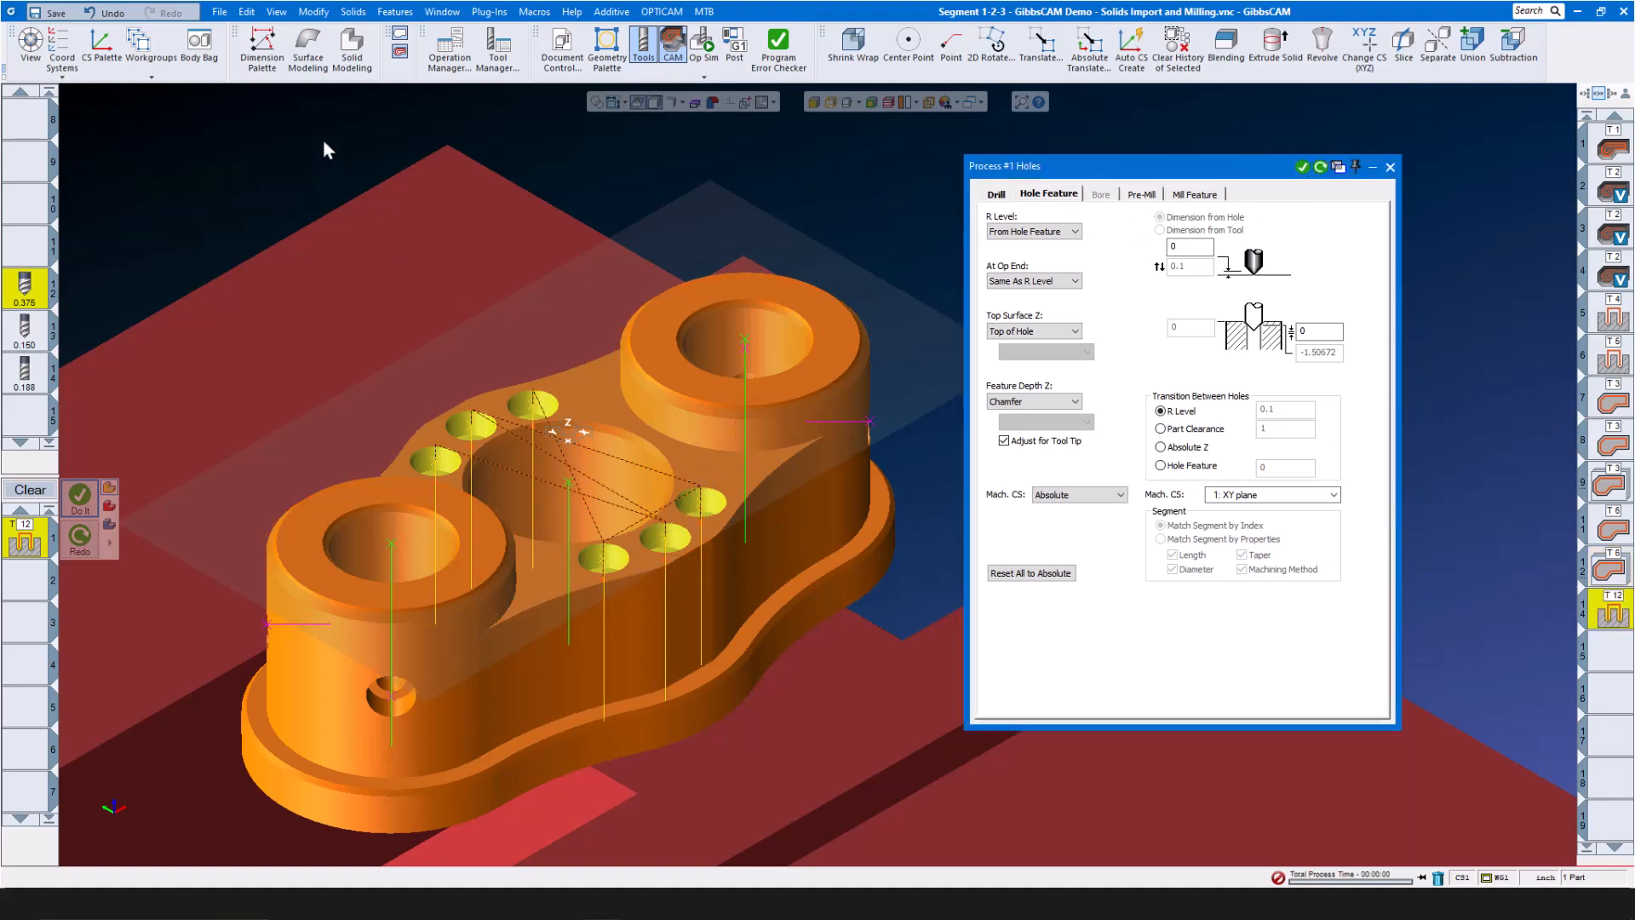
Sort the selected holes by Closest Hole next and redo the spot drilling operation, closing the sort and process settings
click(313, 12)
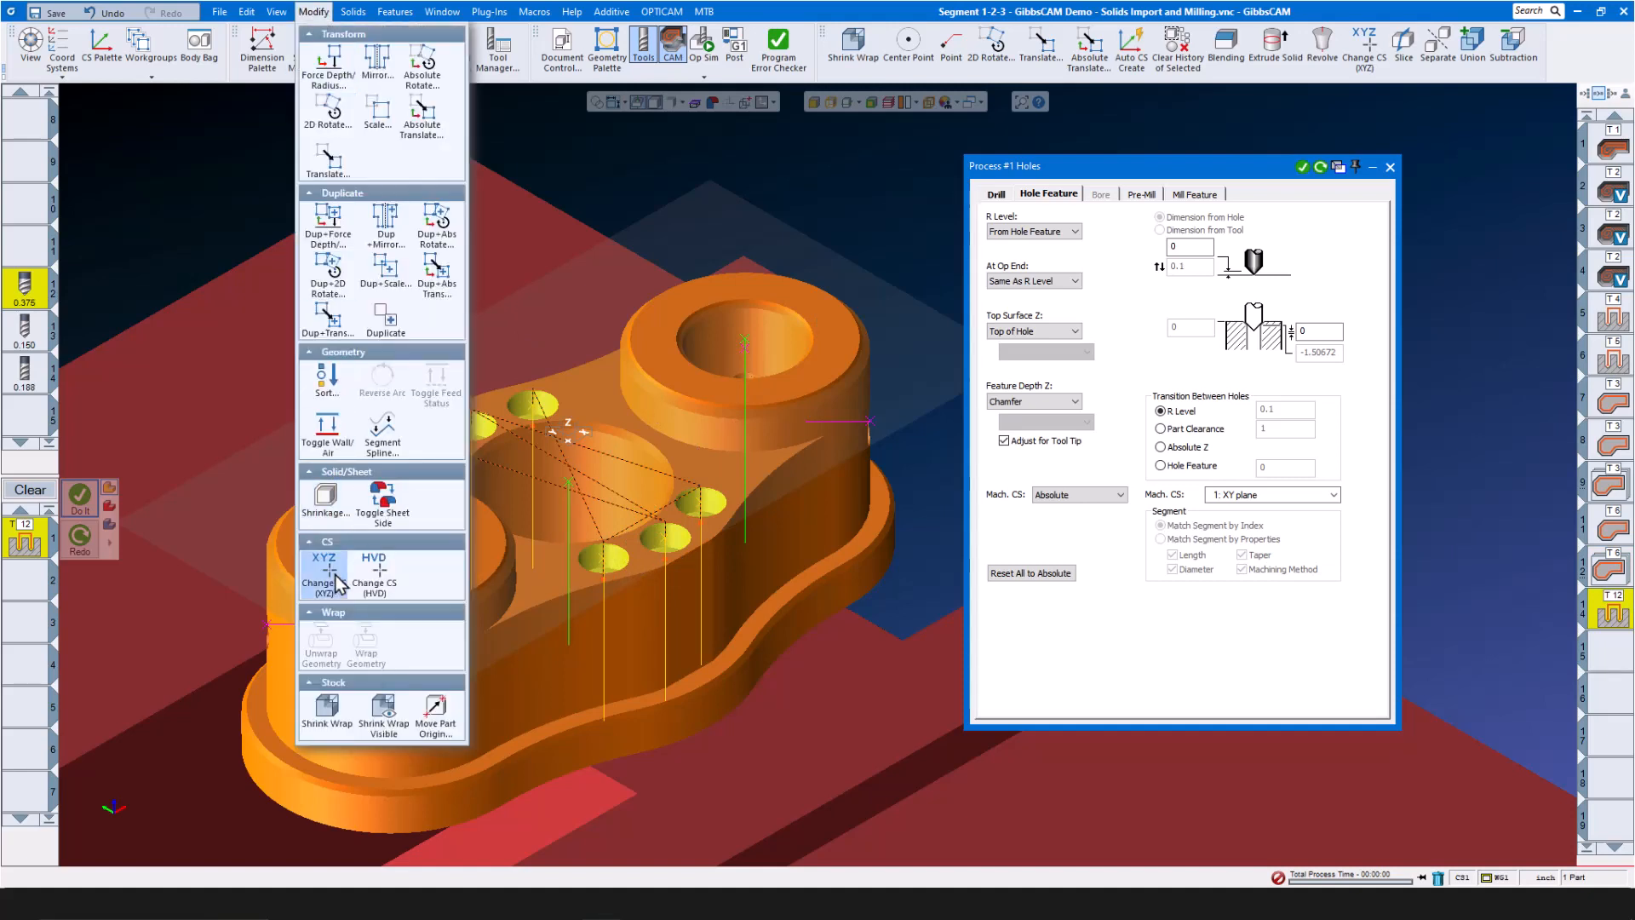
click(328, 385)
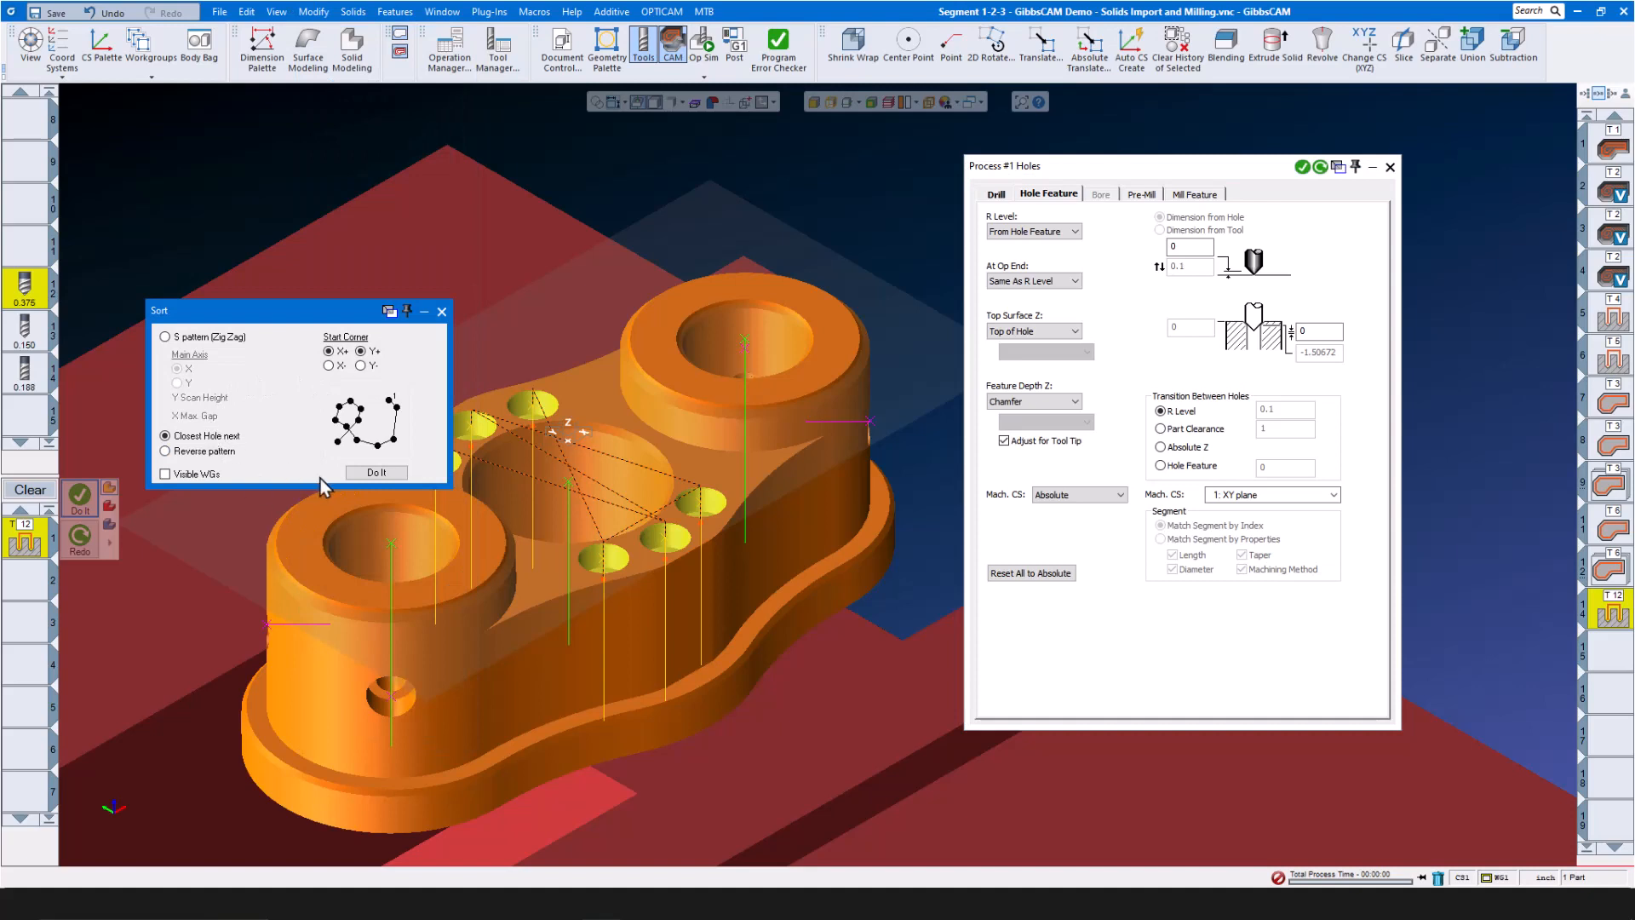
click(97, 536)
click(441, 312)
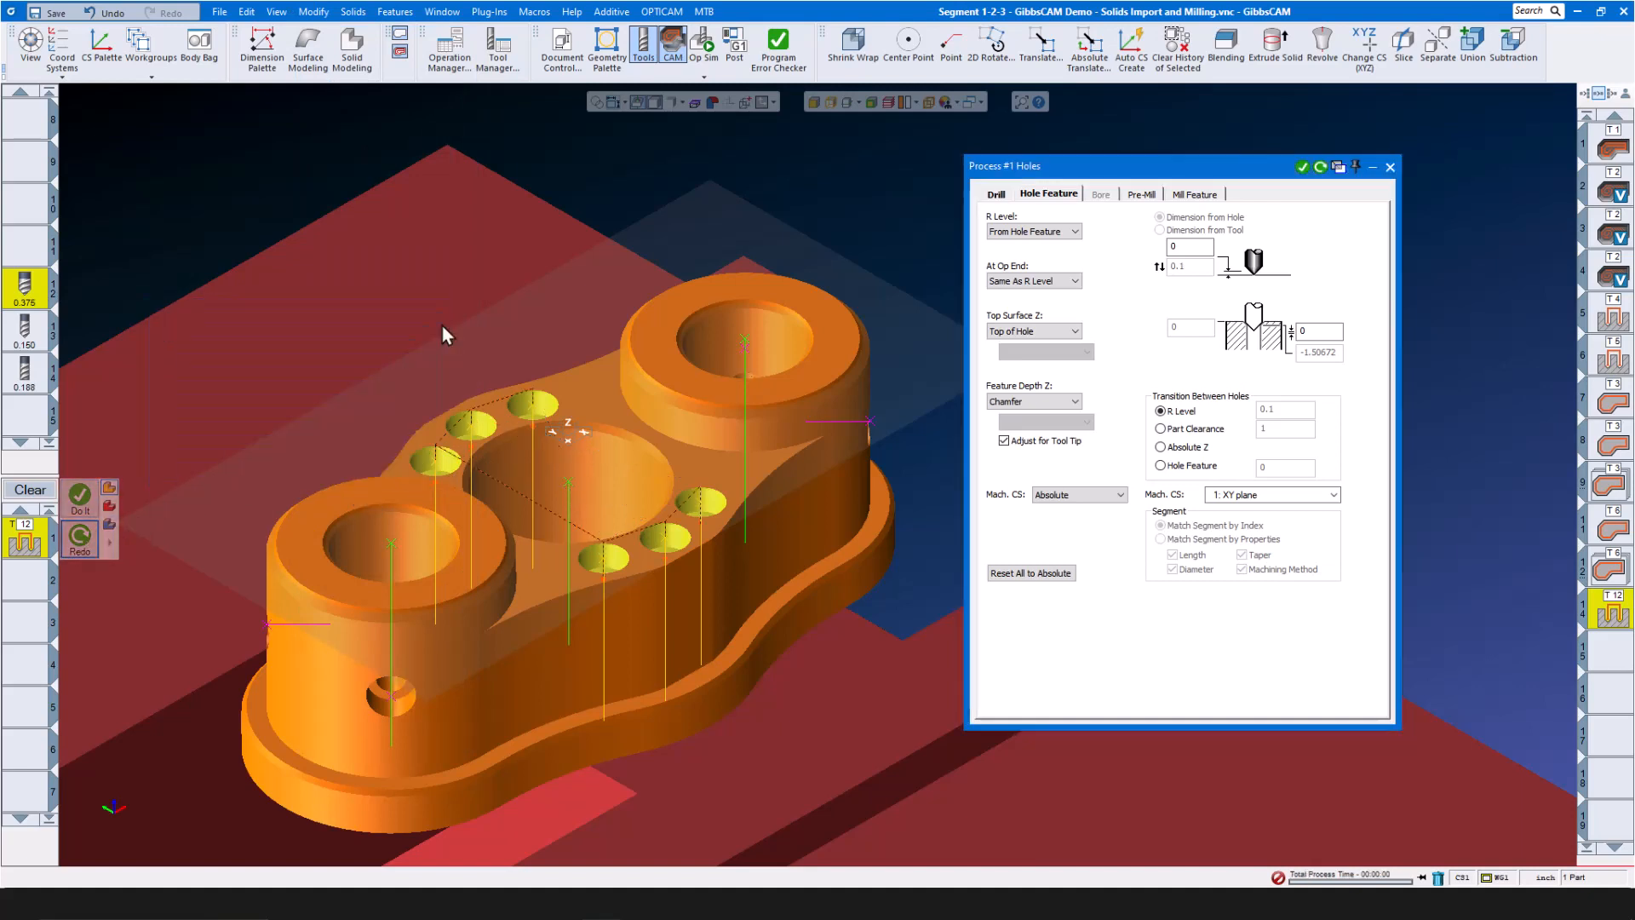
click(1390, 168)
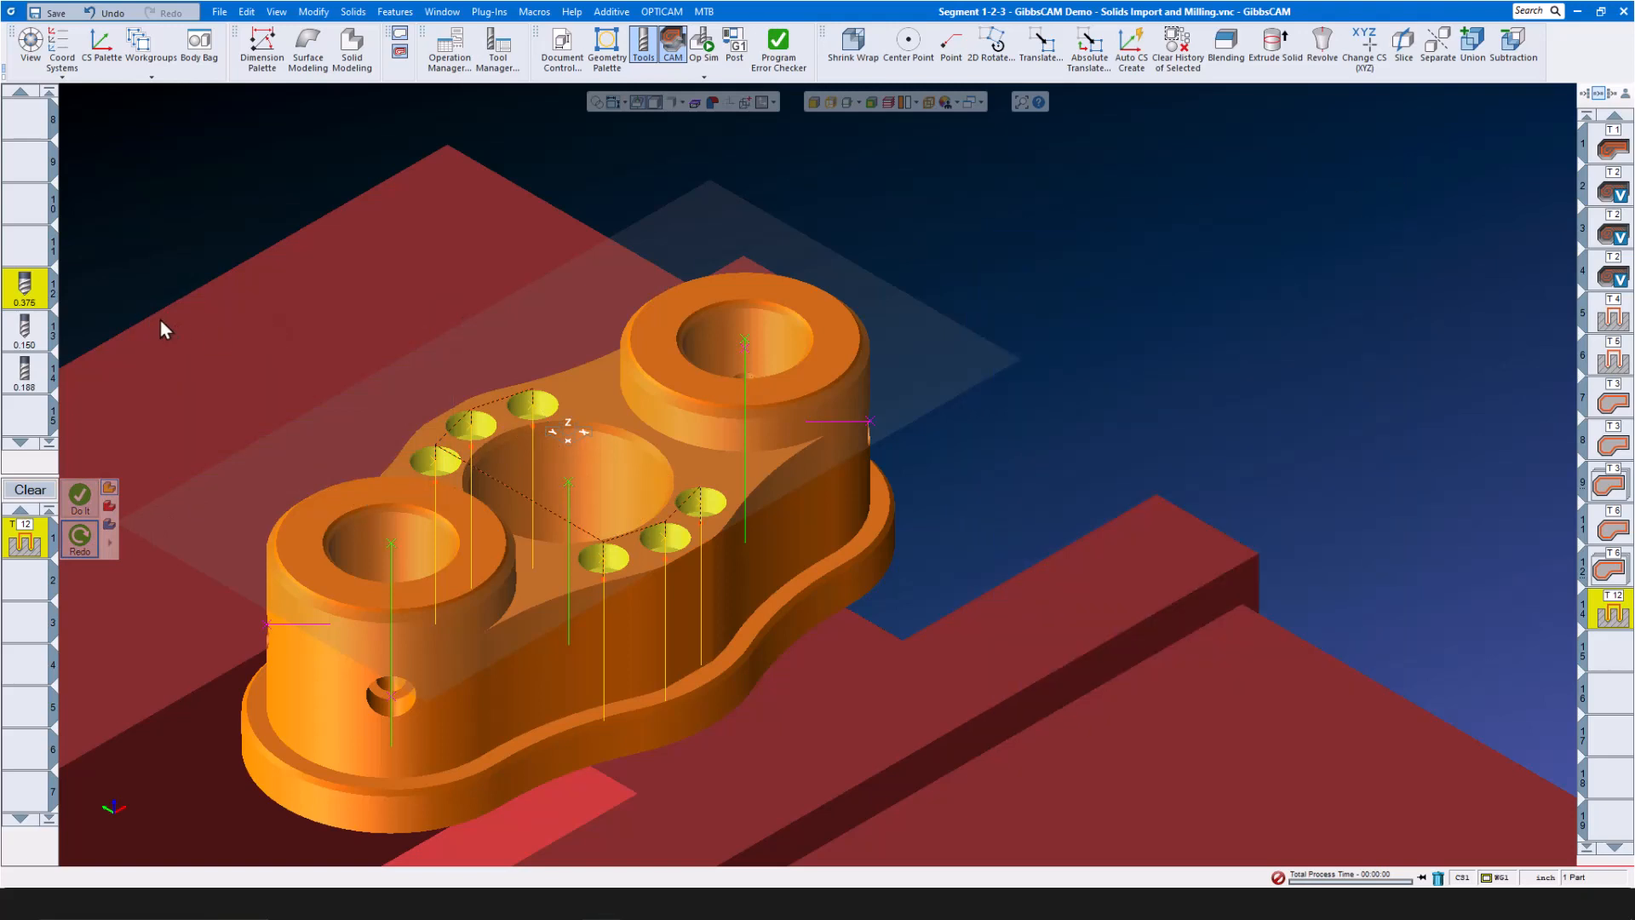
Switch the Holes process to the 0.150 drill and set its Feature Depth Z to Bottom of Hole
click(40, 340)
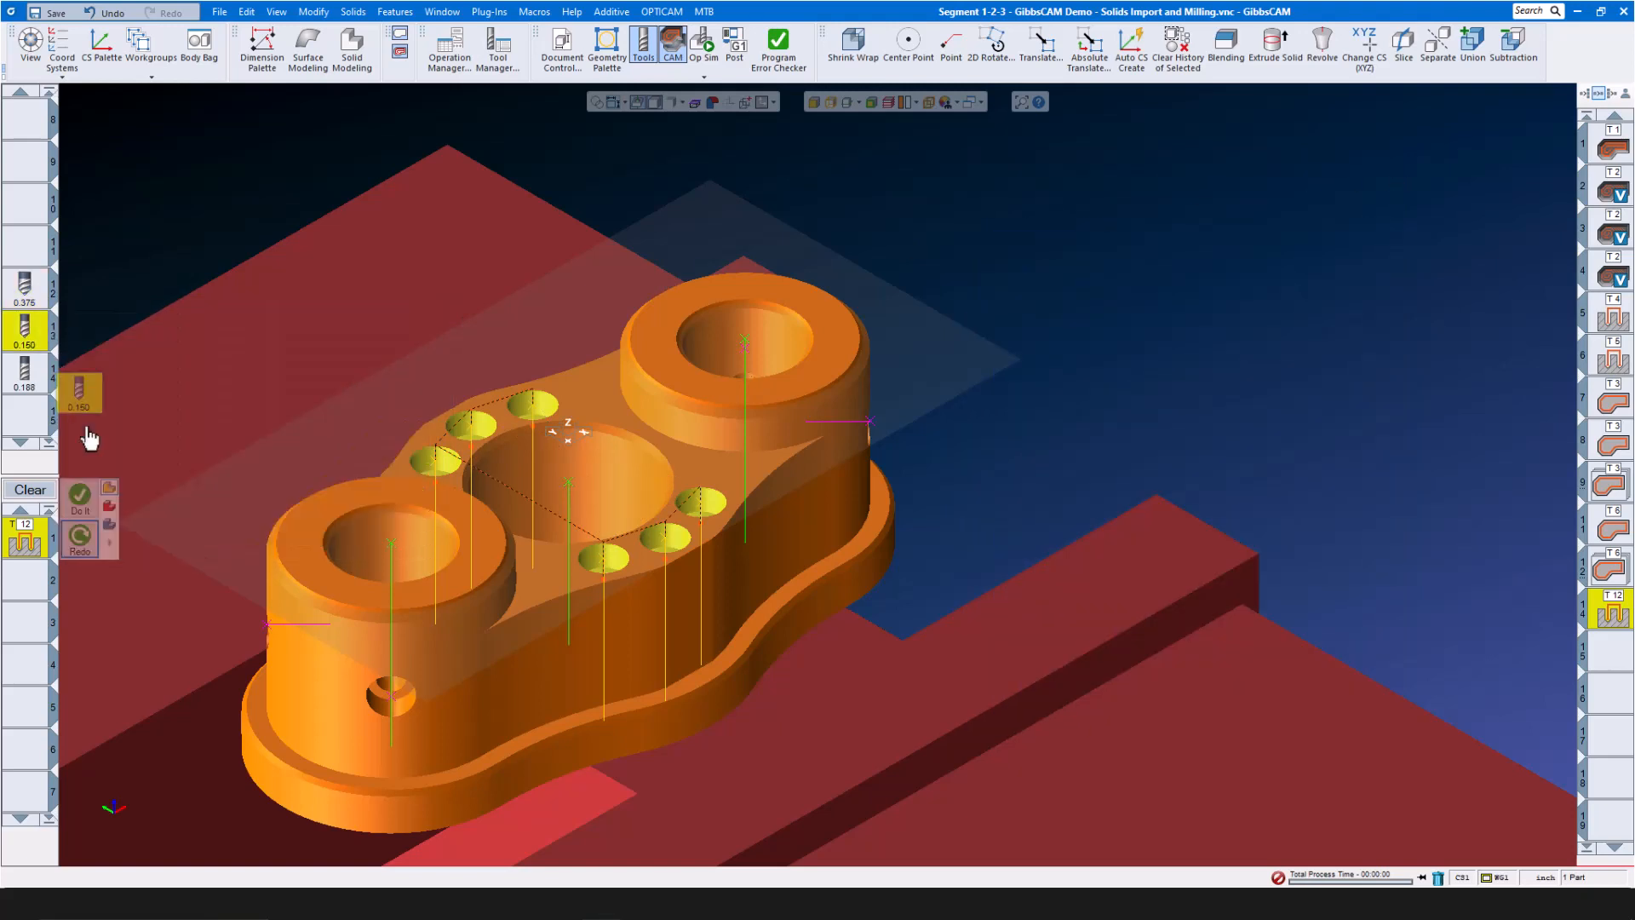
double_click(32, 545)
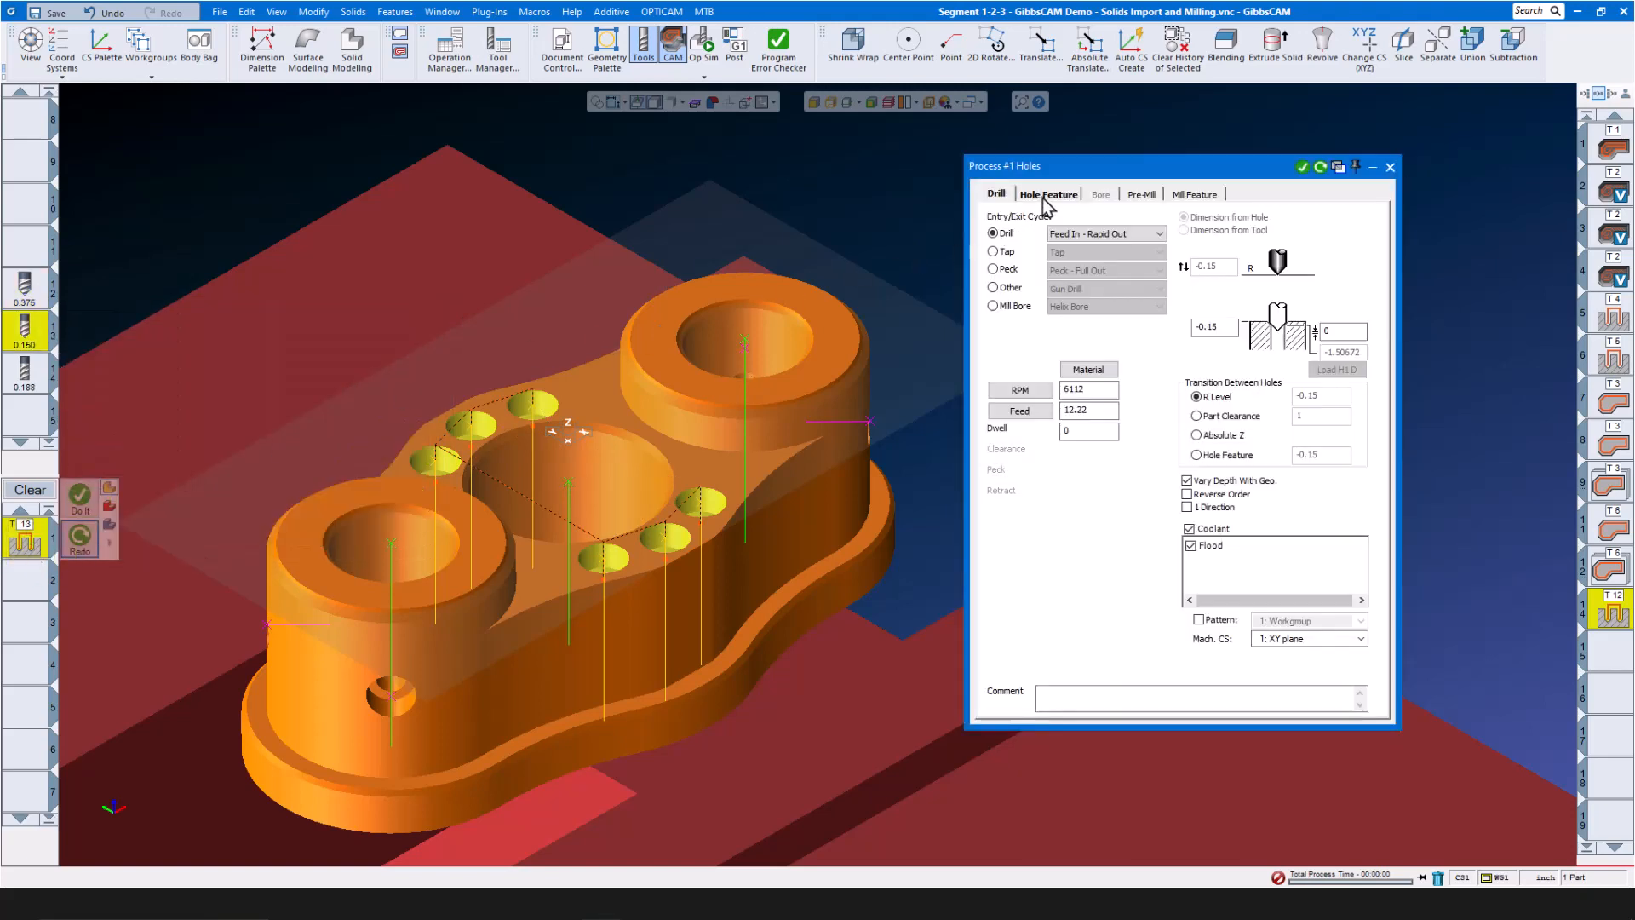
click(1046, 195)
click(1076, 401)
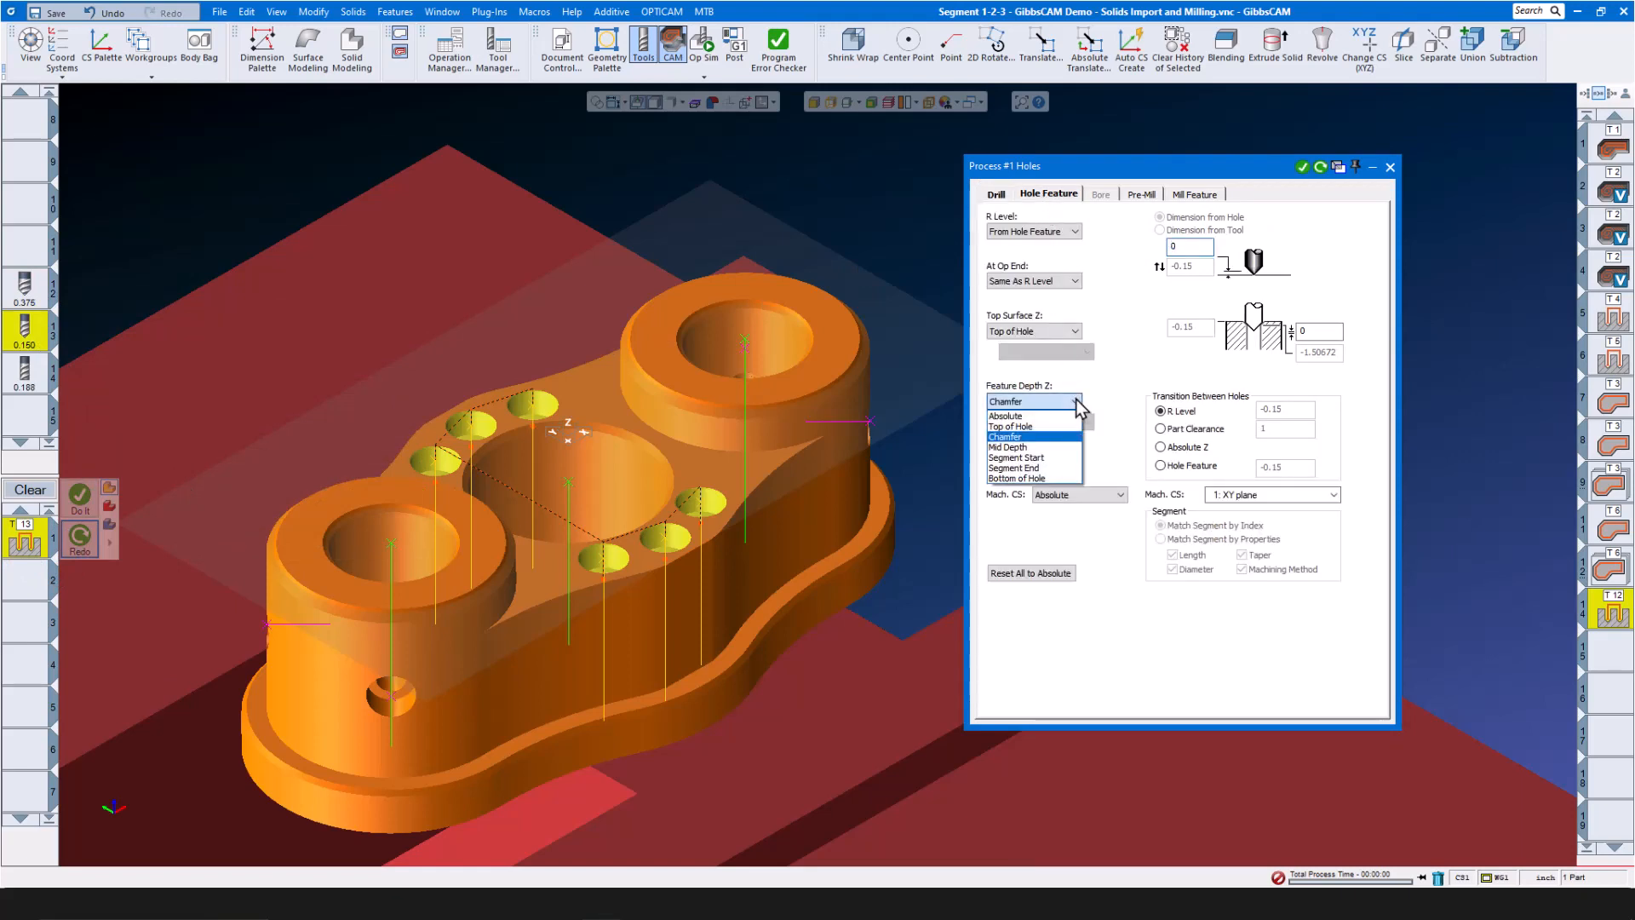
click(1056, 478)
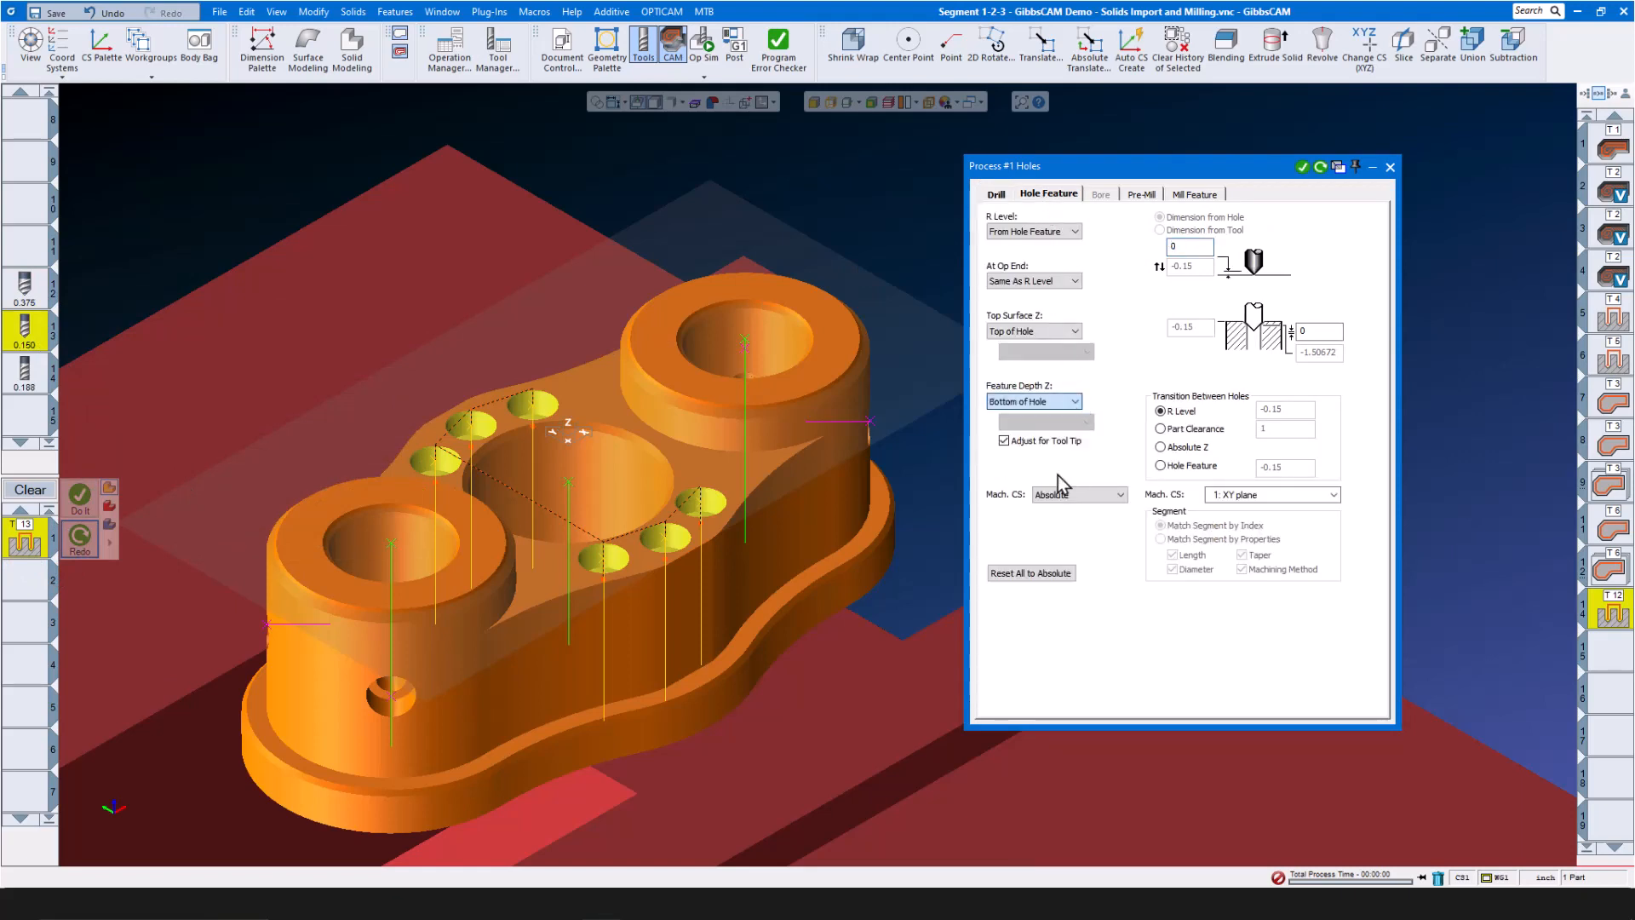
Set the feature depth offset to -0.025, create the drilling operation on the six holes and close the process
double_click(1327, 334)
text(-.025)
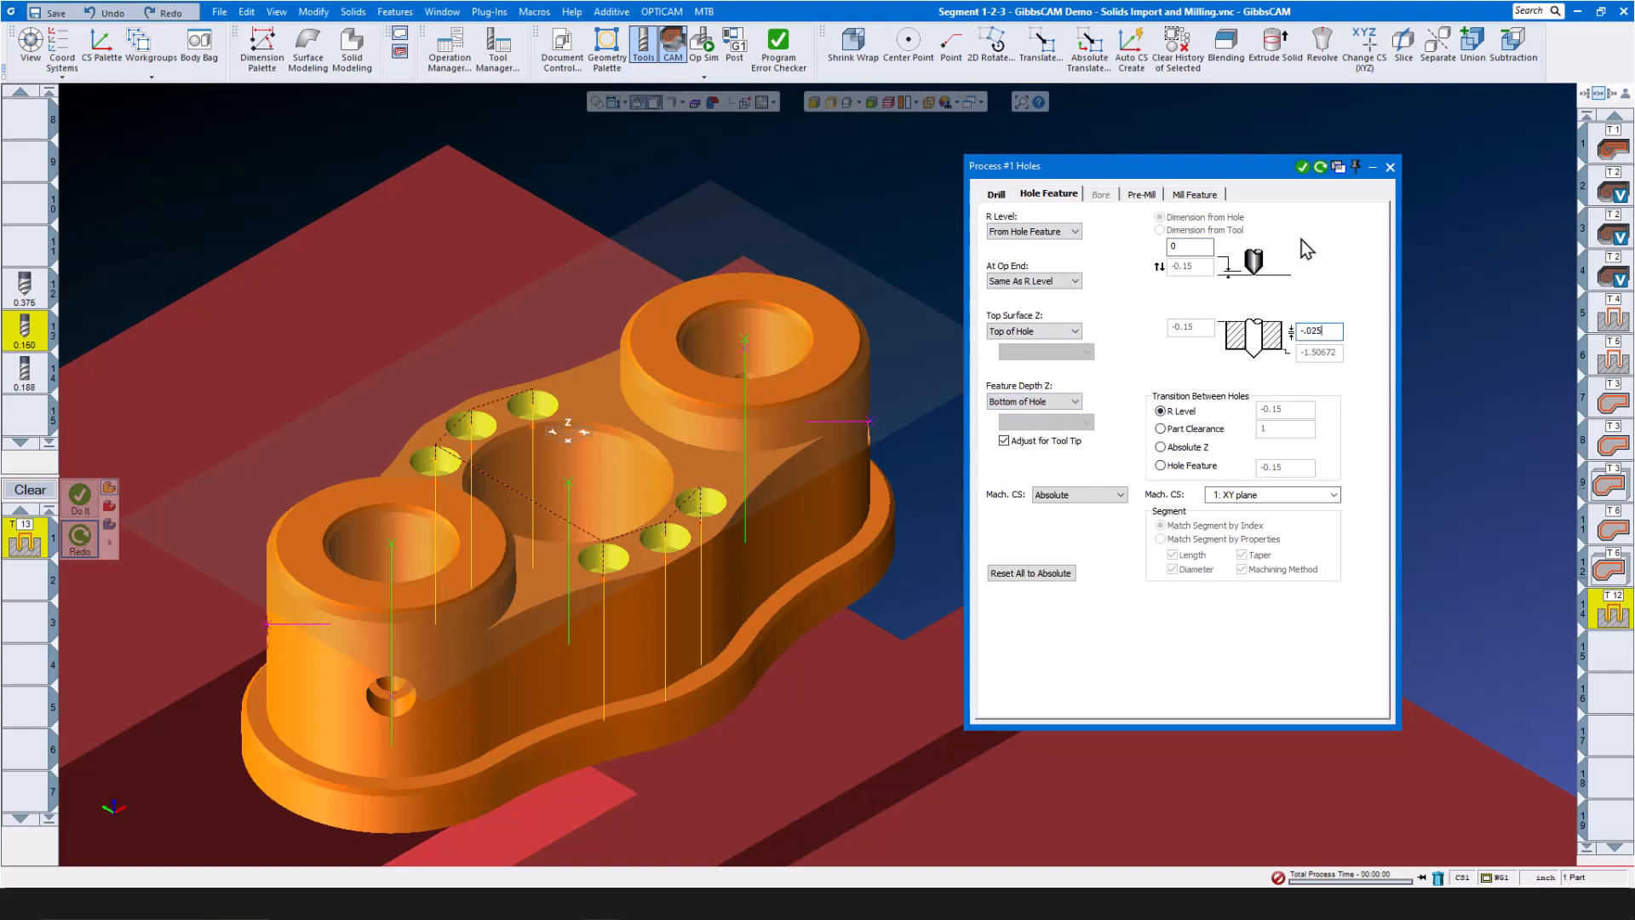
click(1303, 168)
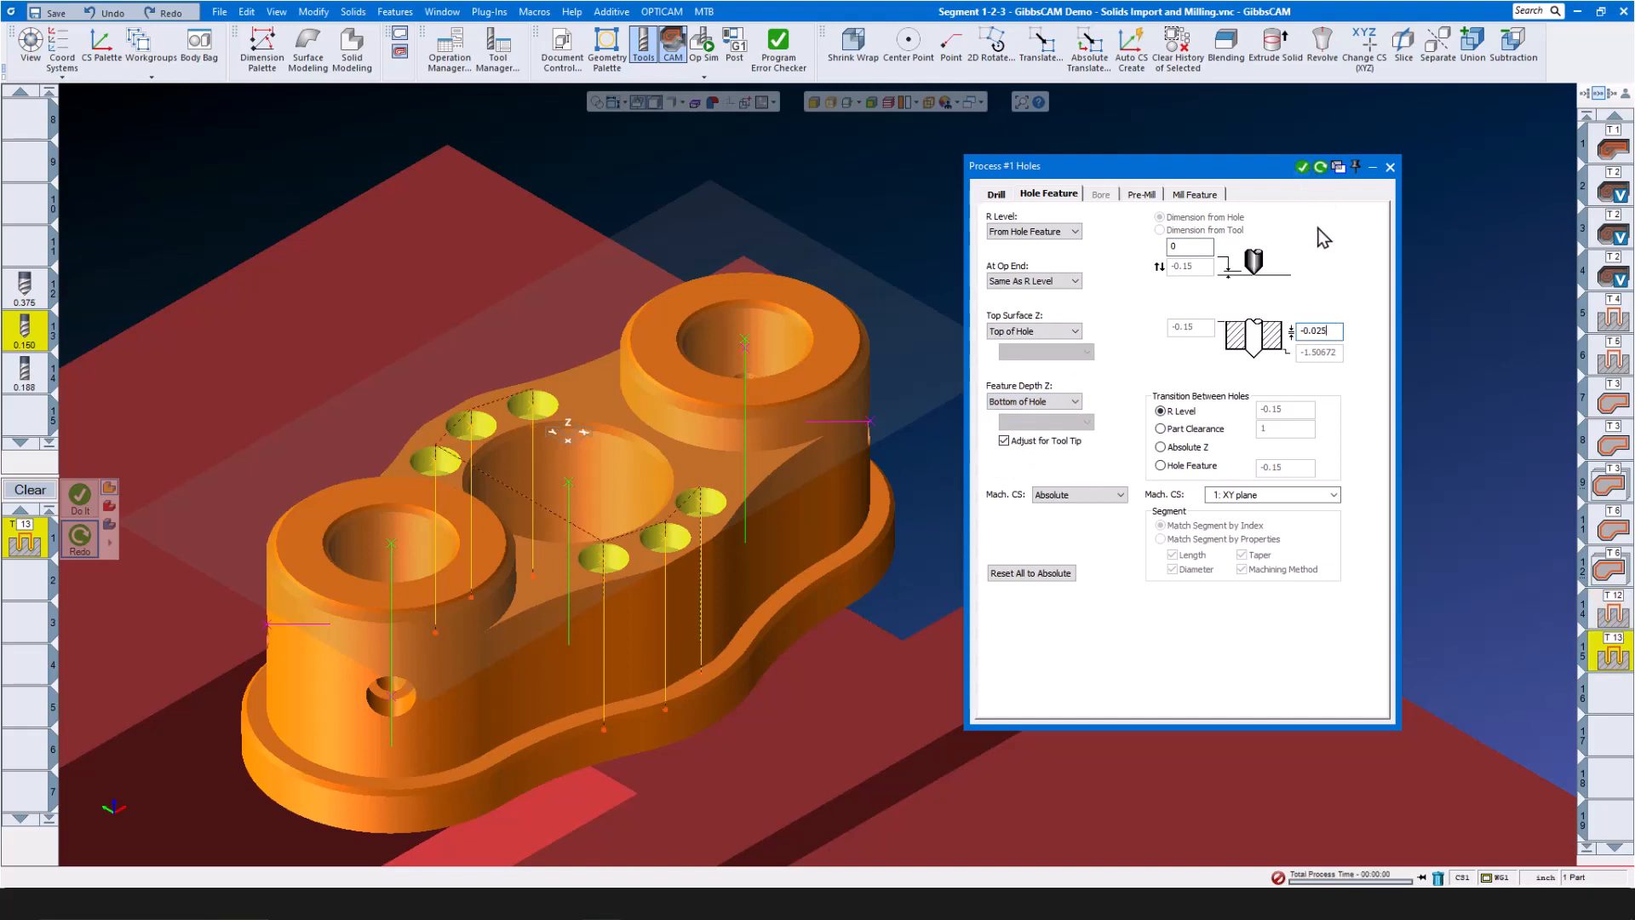
click(1391, 168)
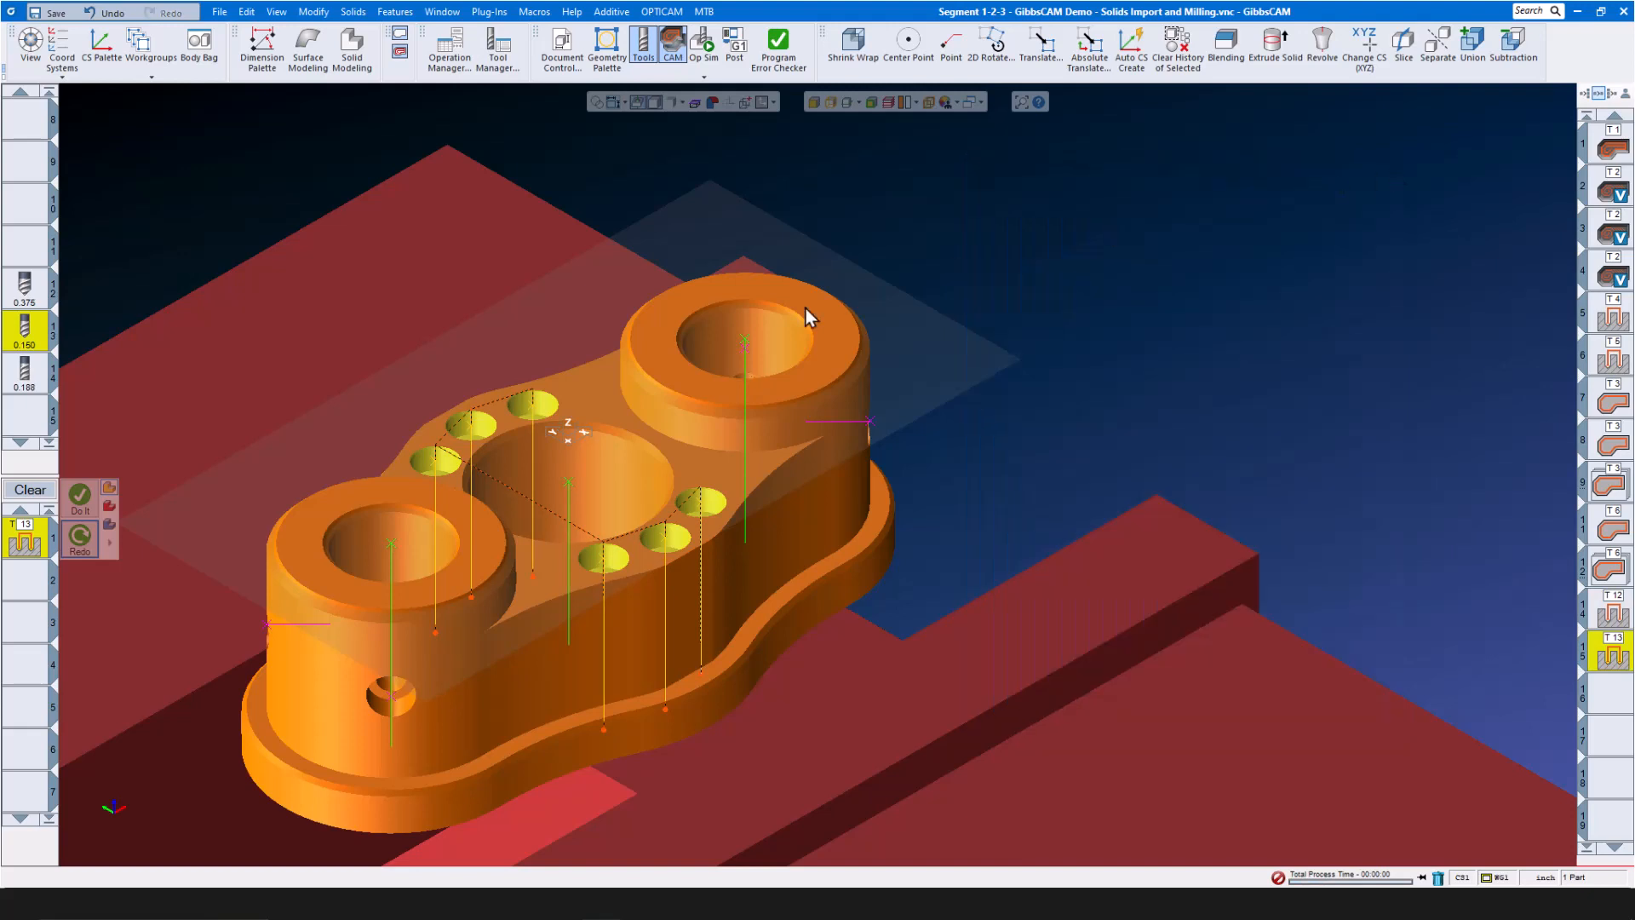
Clear the process list and create a new Holes process with the 0.188 tool, using the Mill Bore Helix Bore cycle
click(48, 494)
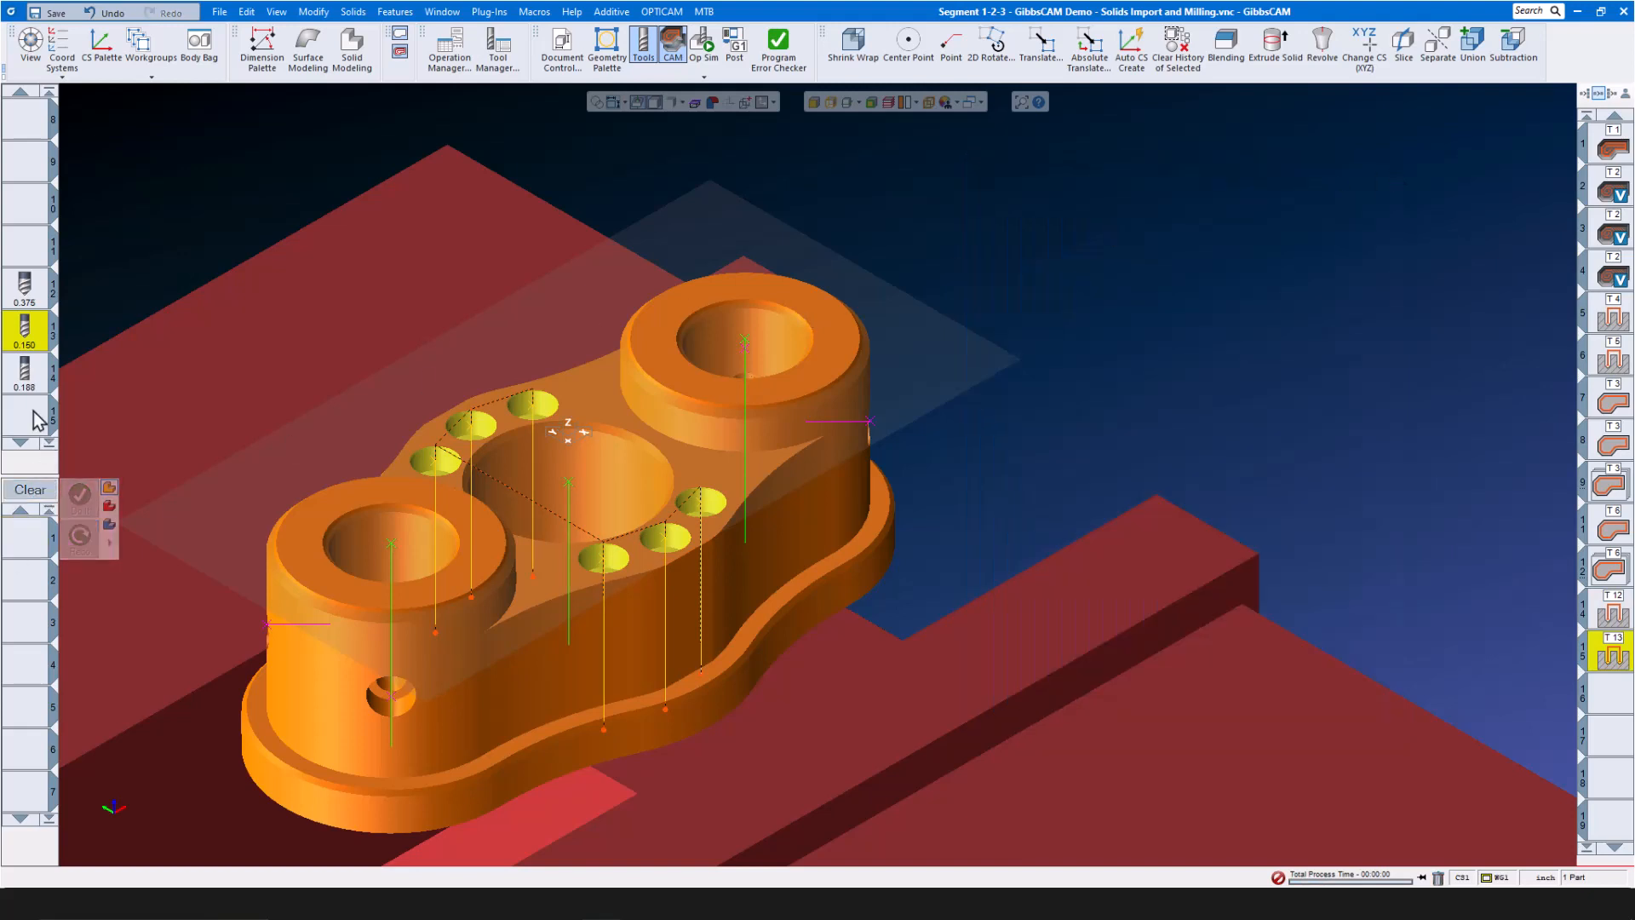
drag(29, 381, 35, 547)
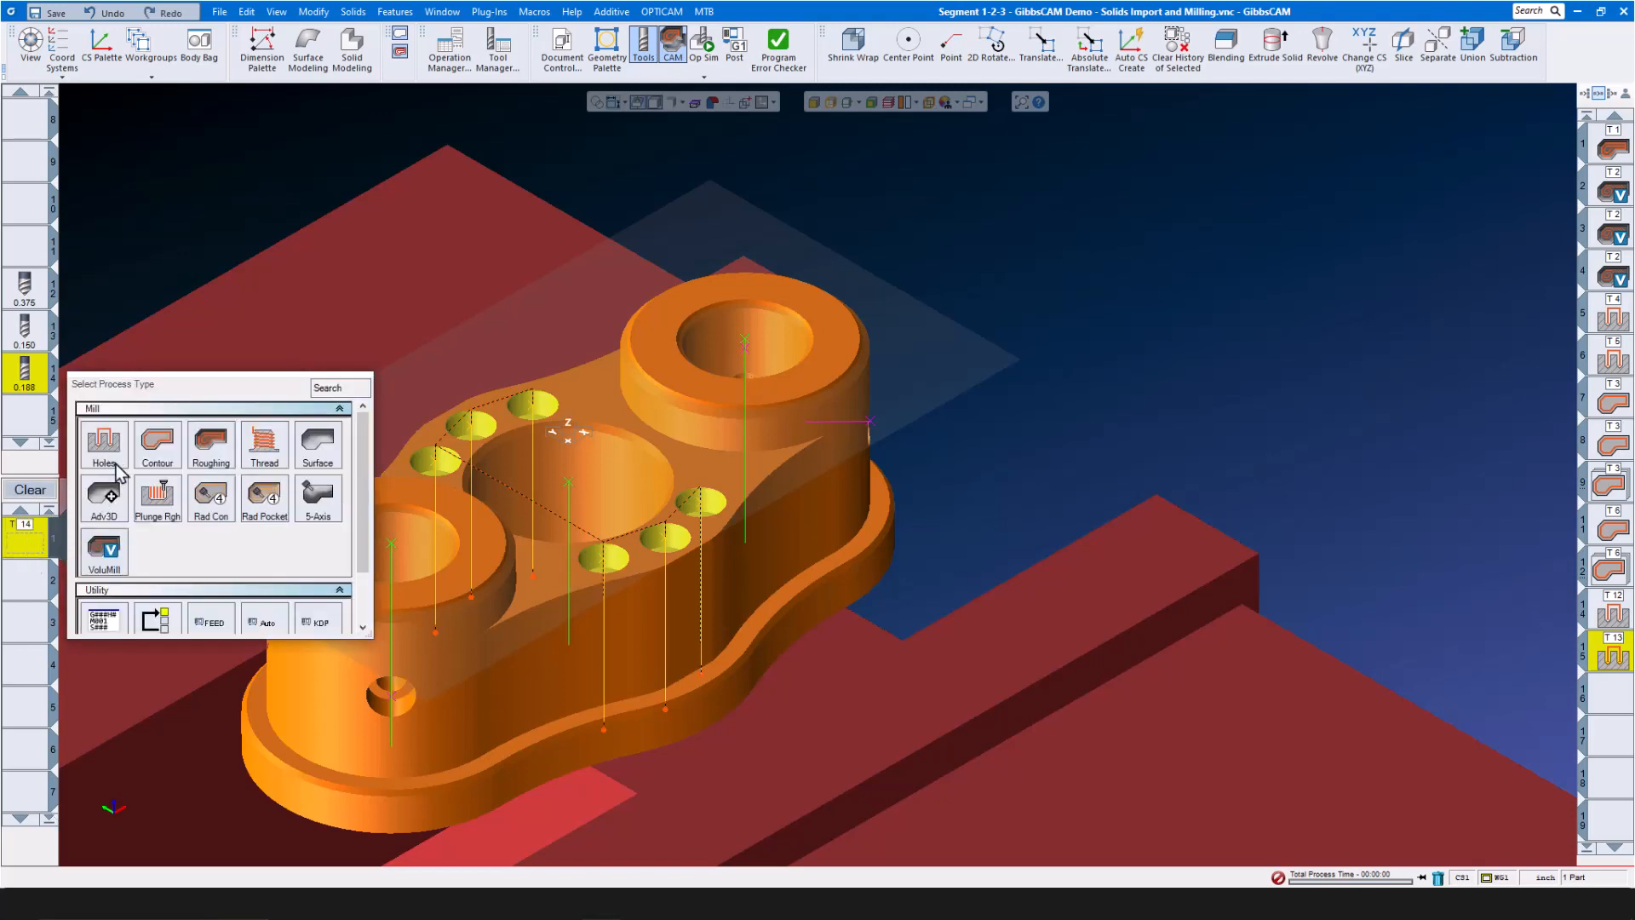
click(104, 443)
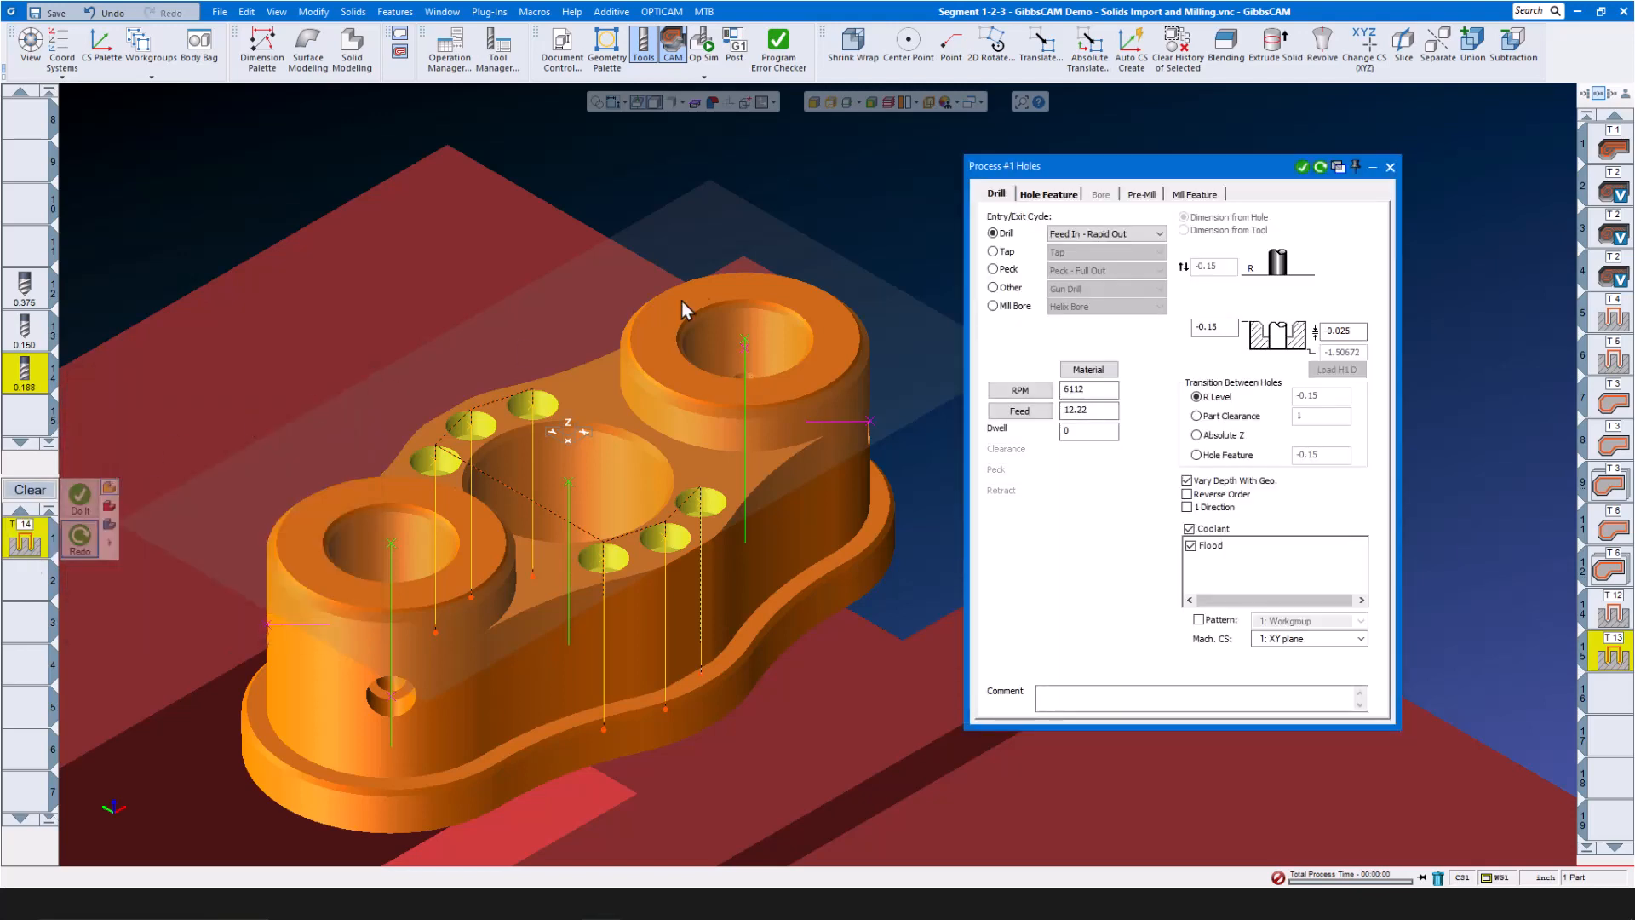
click(994, 306)
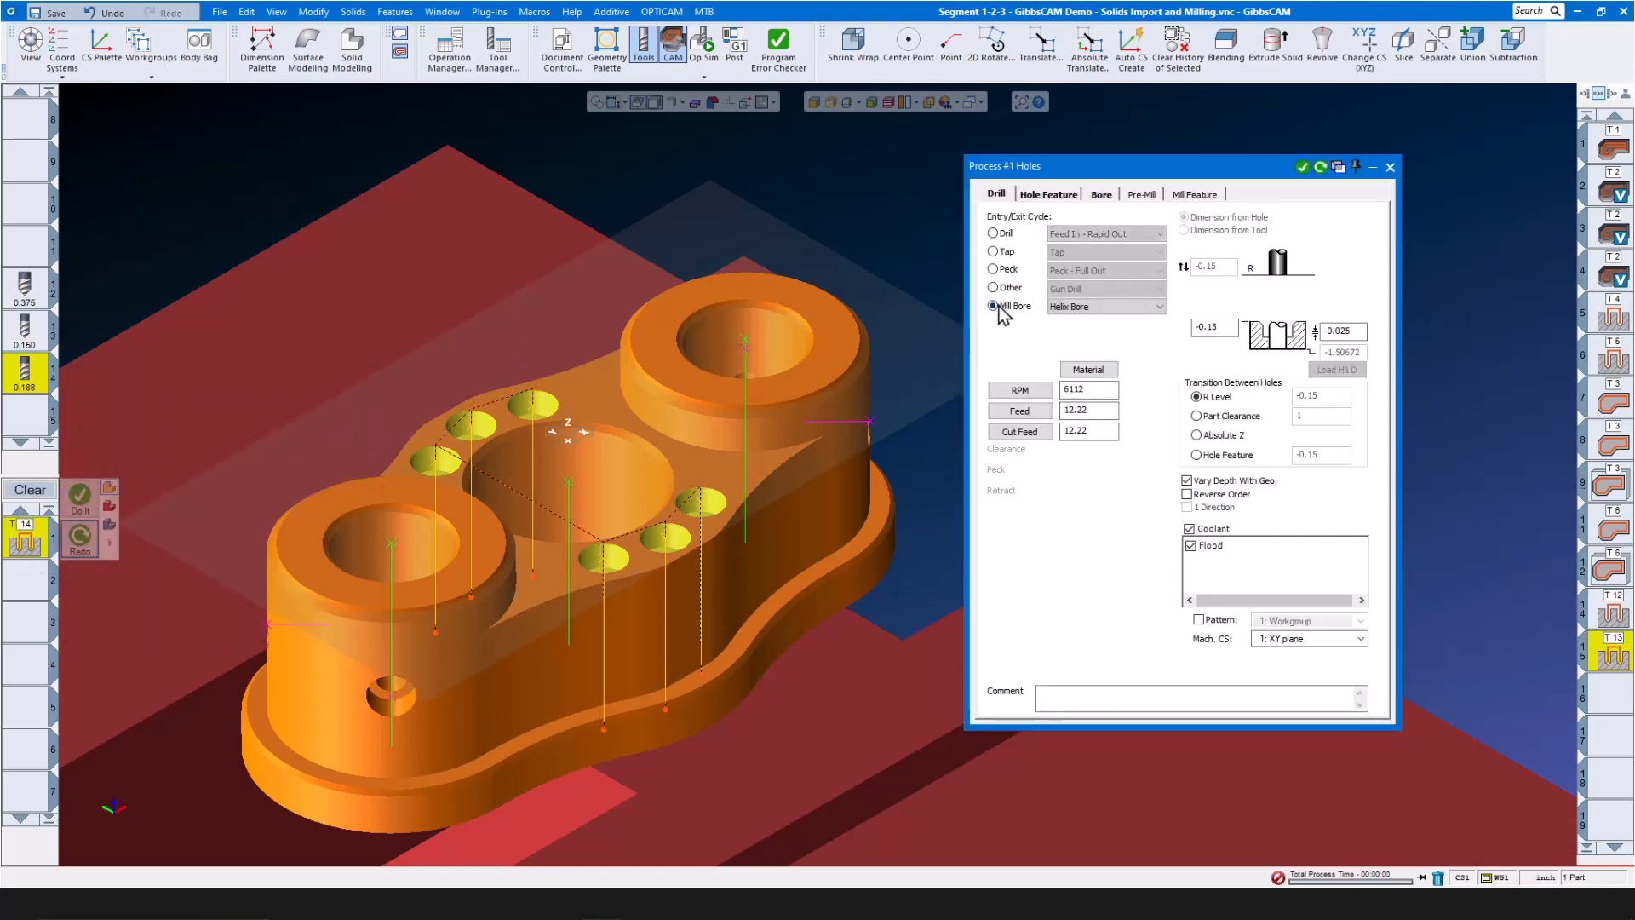
Set the bore process's Feature Depth Z to Segment End on segment 2 (0.250 Inch Drill)
click(1064, 197)
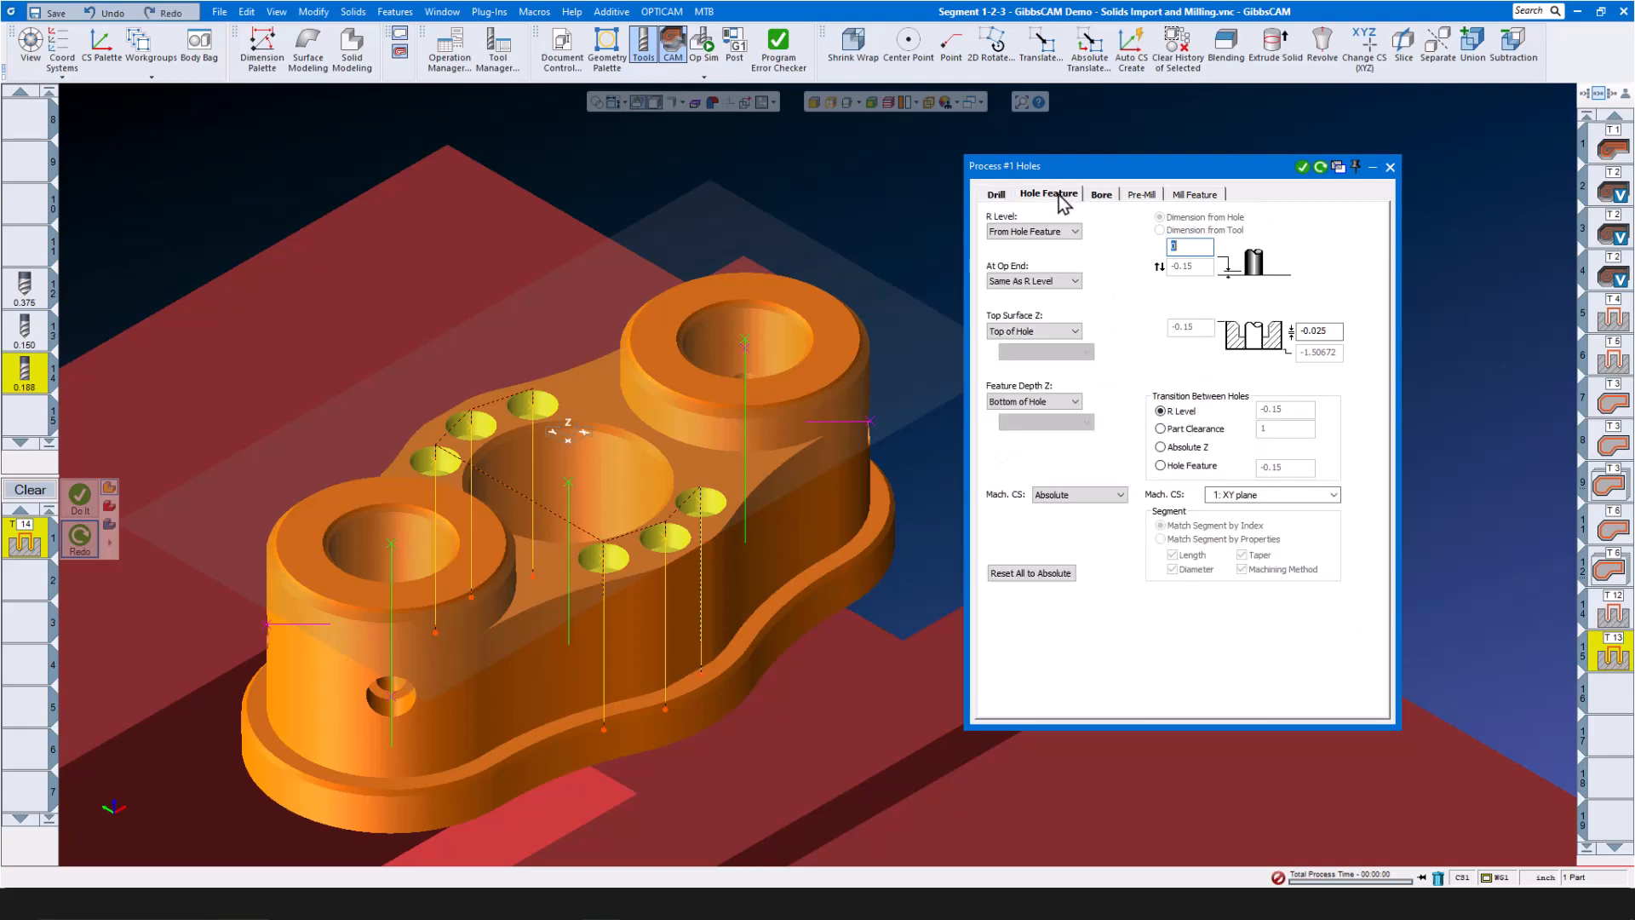
click(1076, 402)
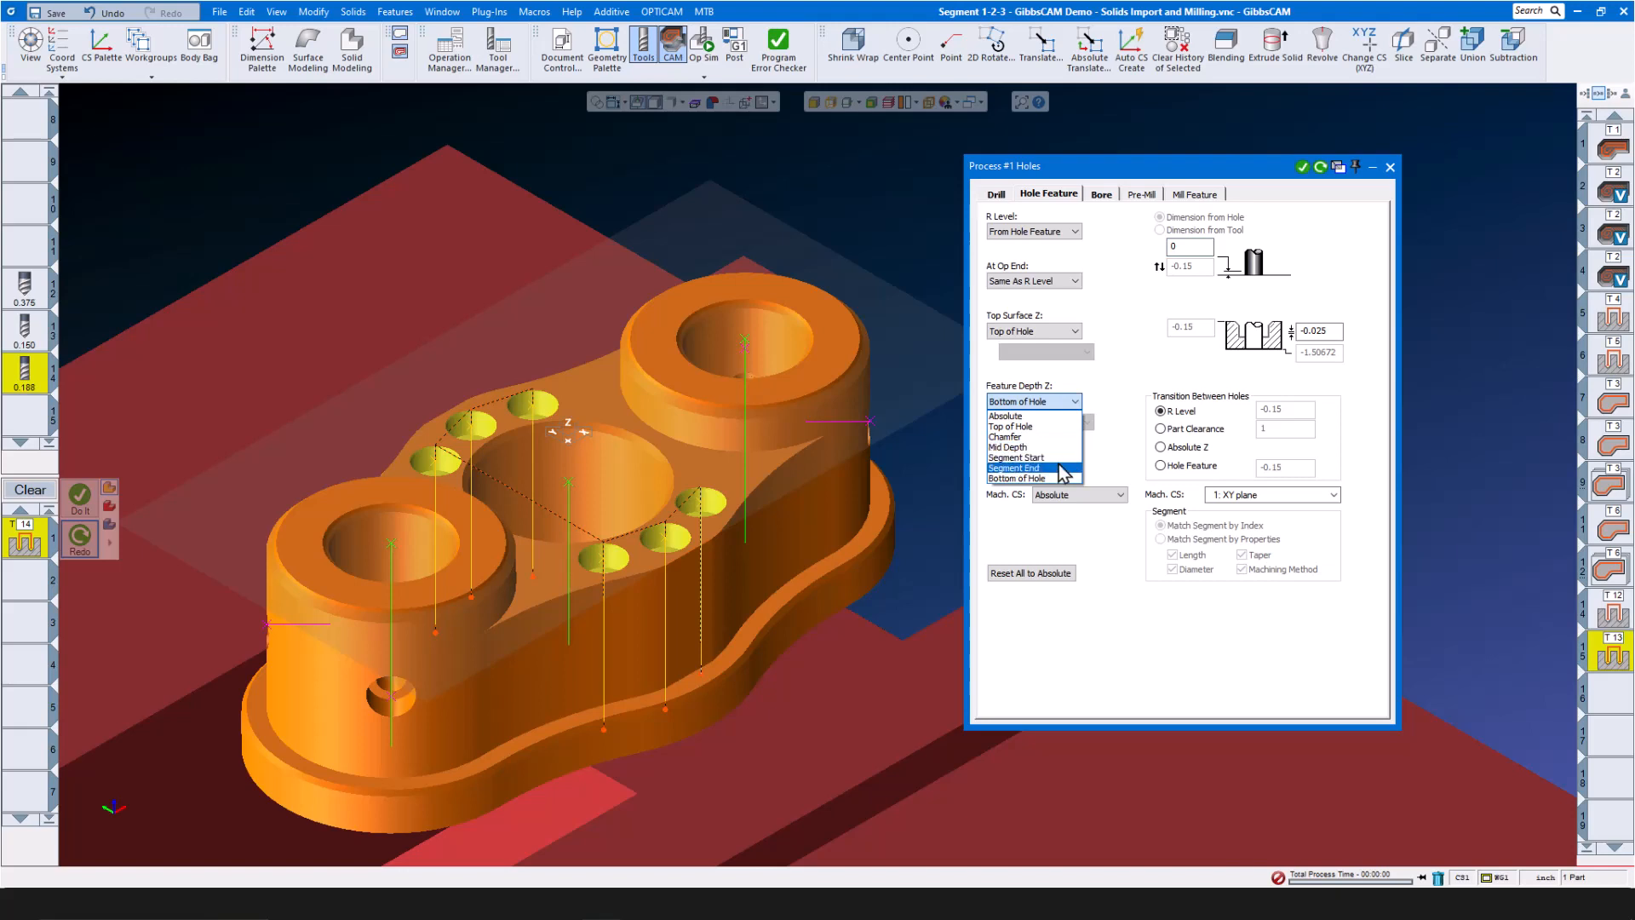
click(1060, 468)
click(1089, 423)
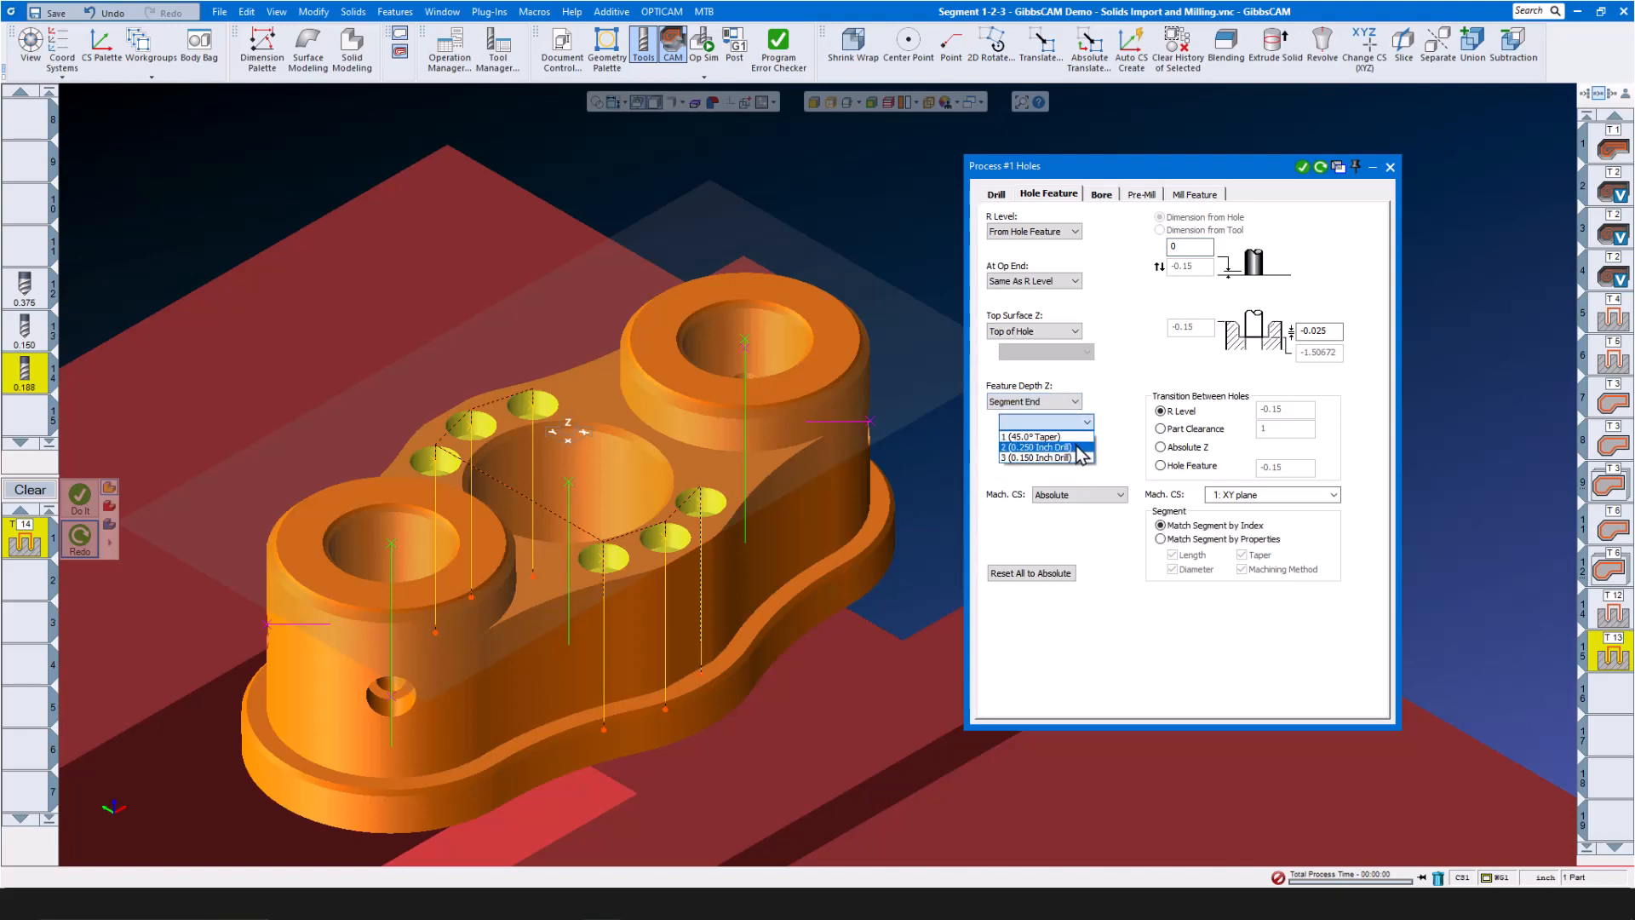
click(1080, 448)
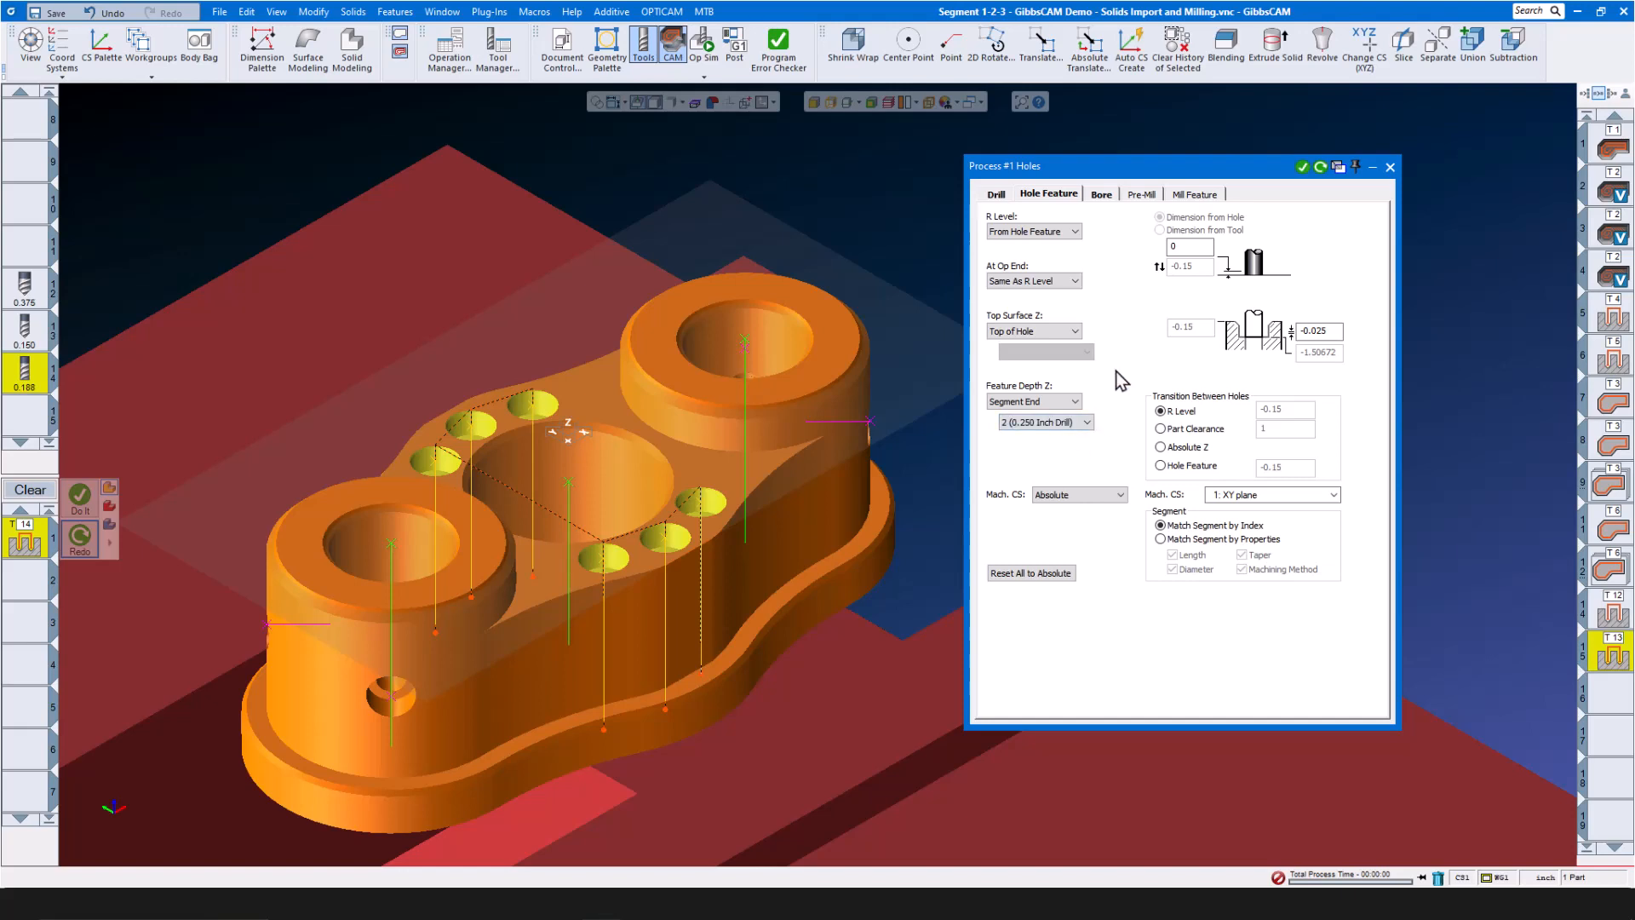
Check the process's bore settings, create the helix bore operation on the six small holes and close the process
click(1101, 196)
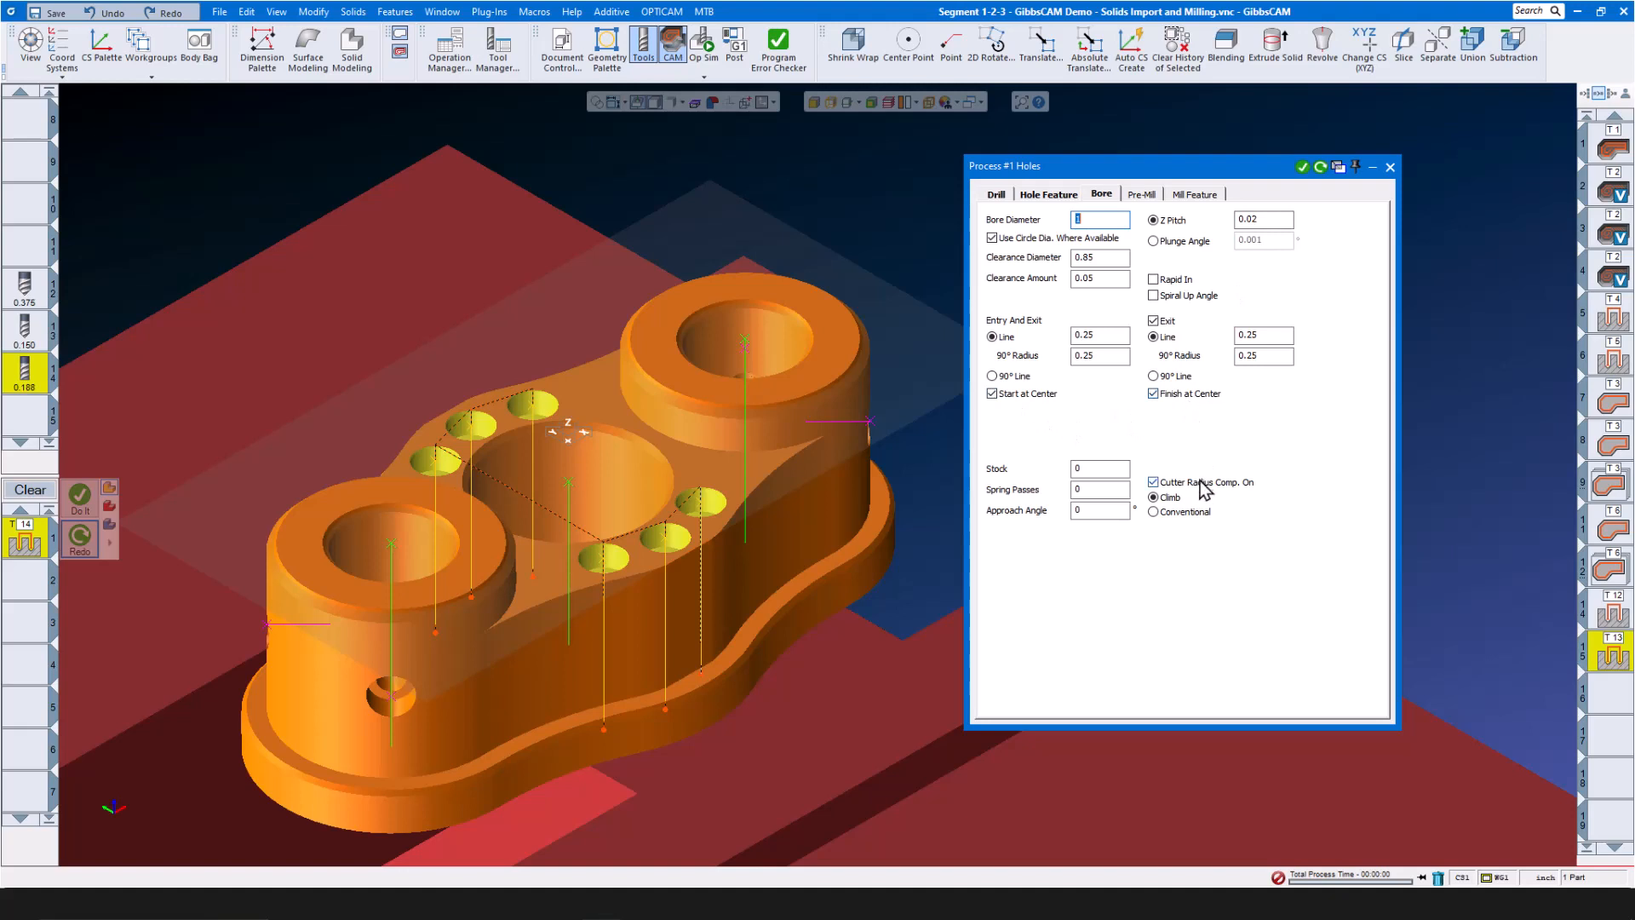
click(1302, 169)
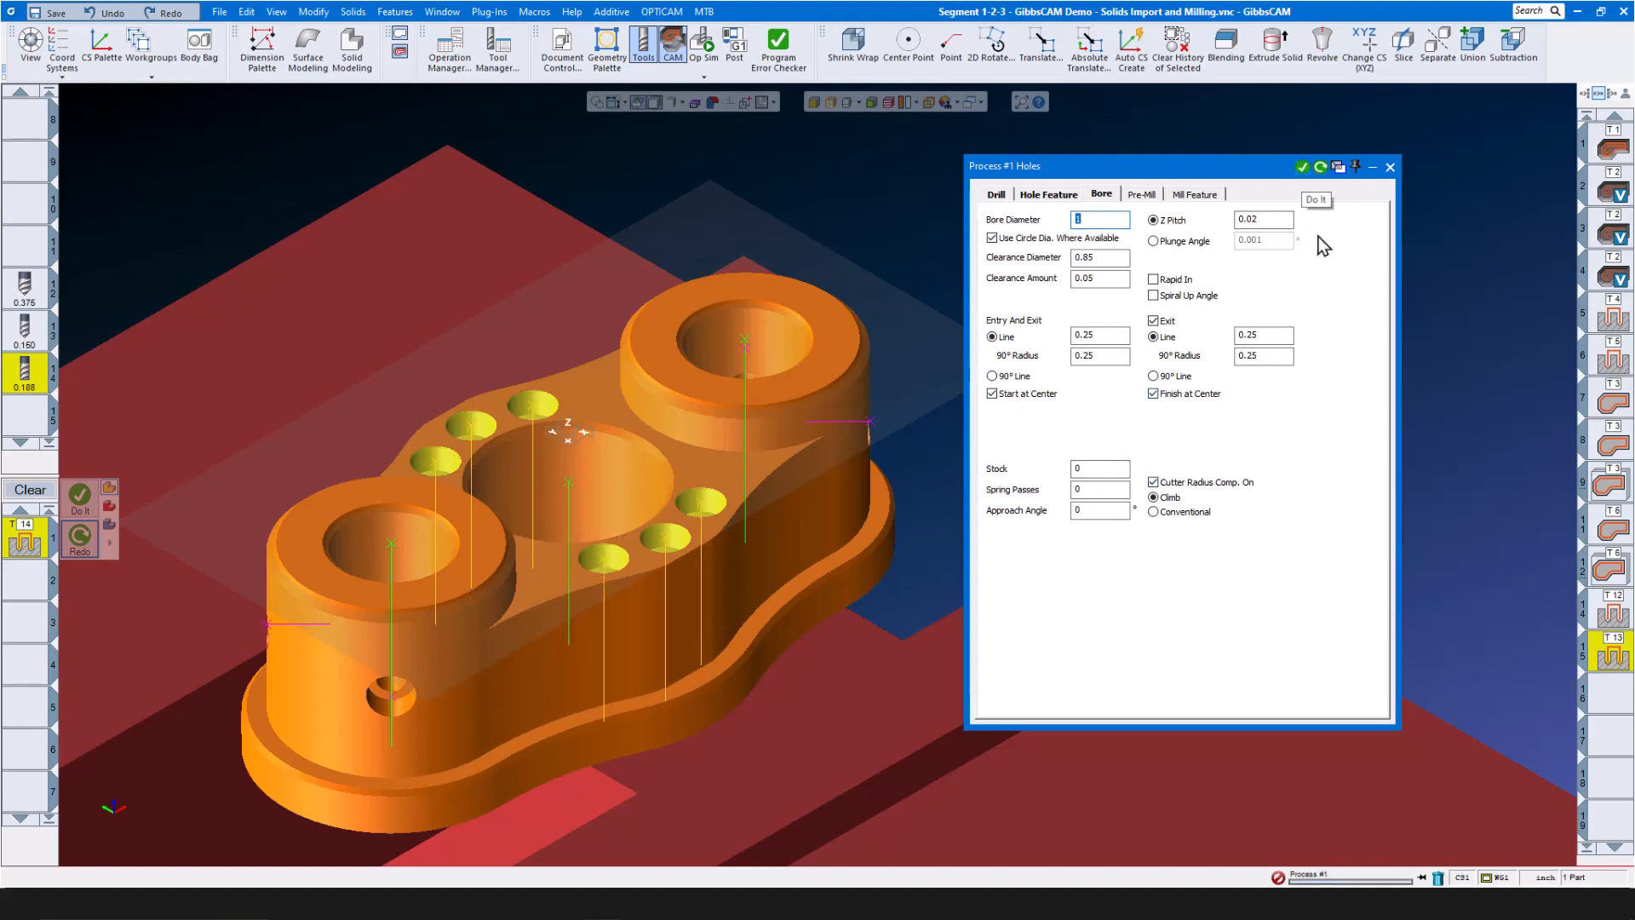
click(1390, 168)
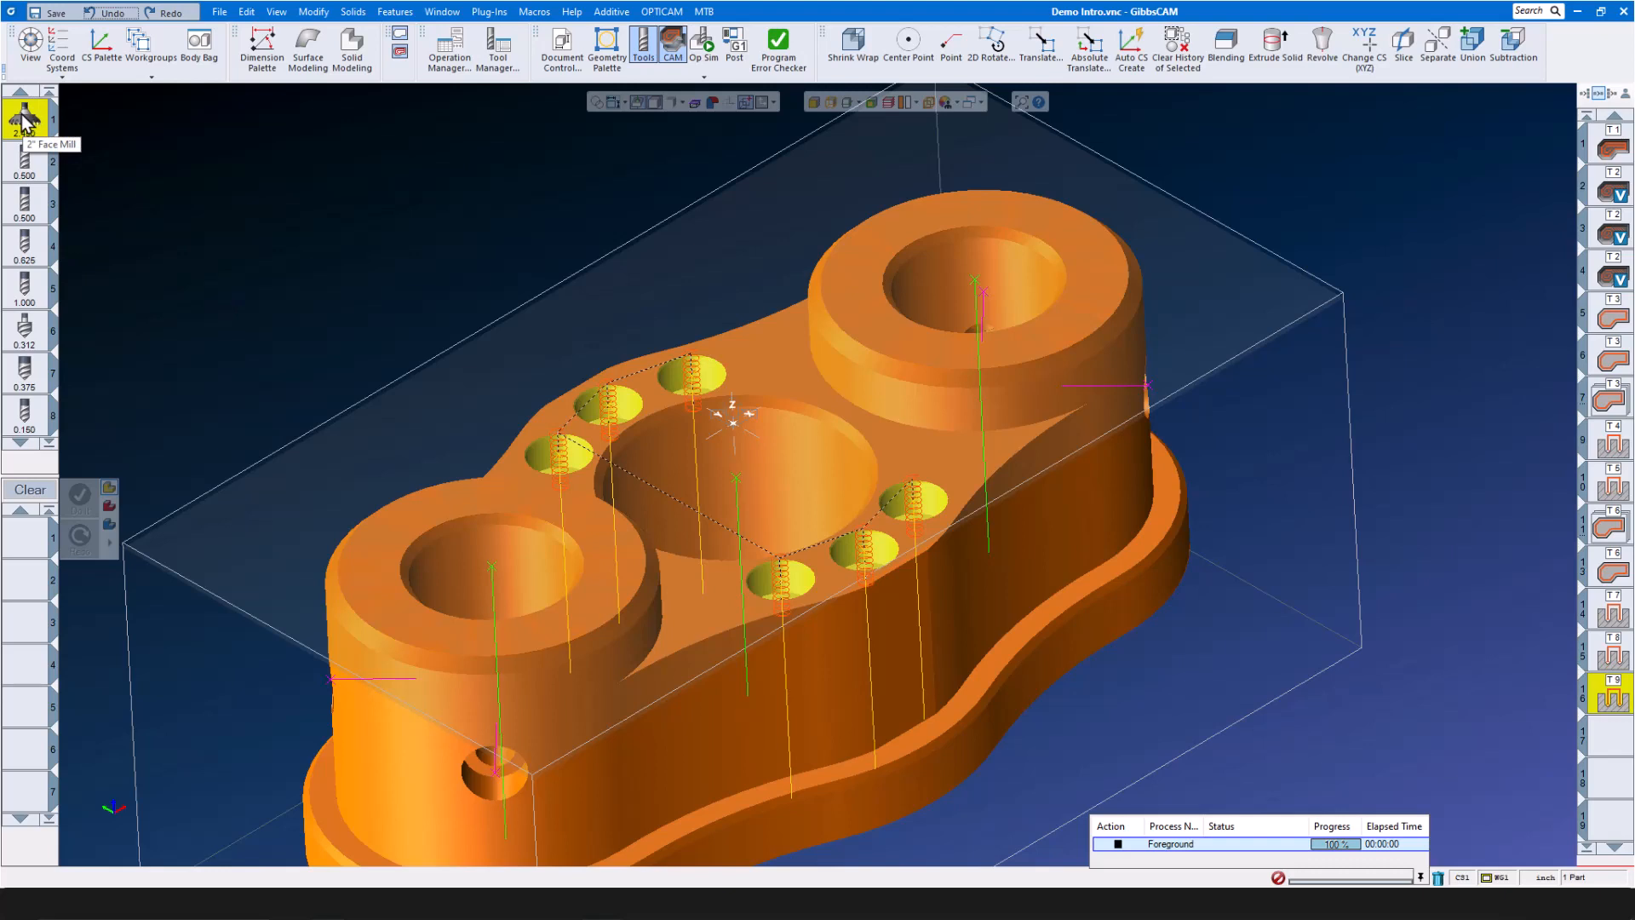
In Demo Intro.vnc, move the 2" Face Mill to tool position 12 and operations 9 and 10 towards the end of the operation list
drag(23, 119, 26, 337)
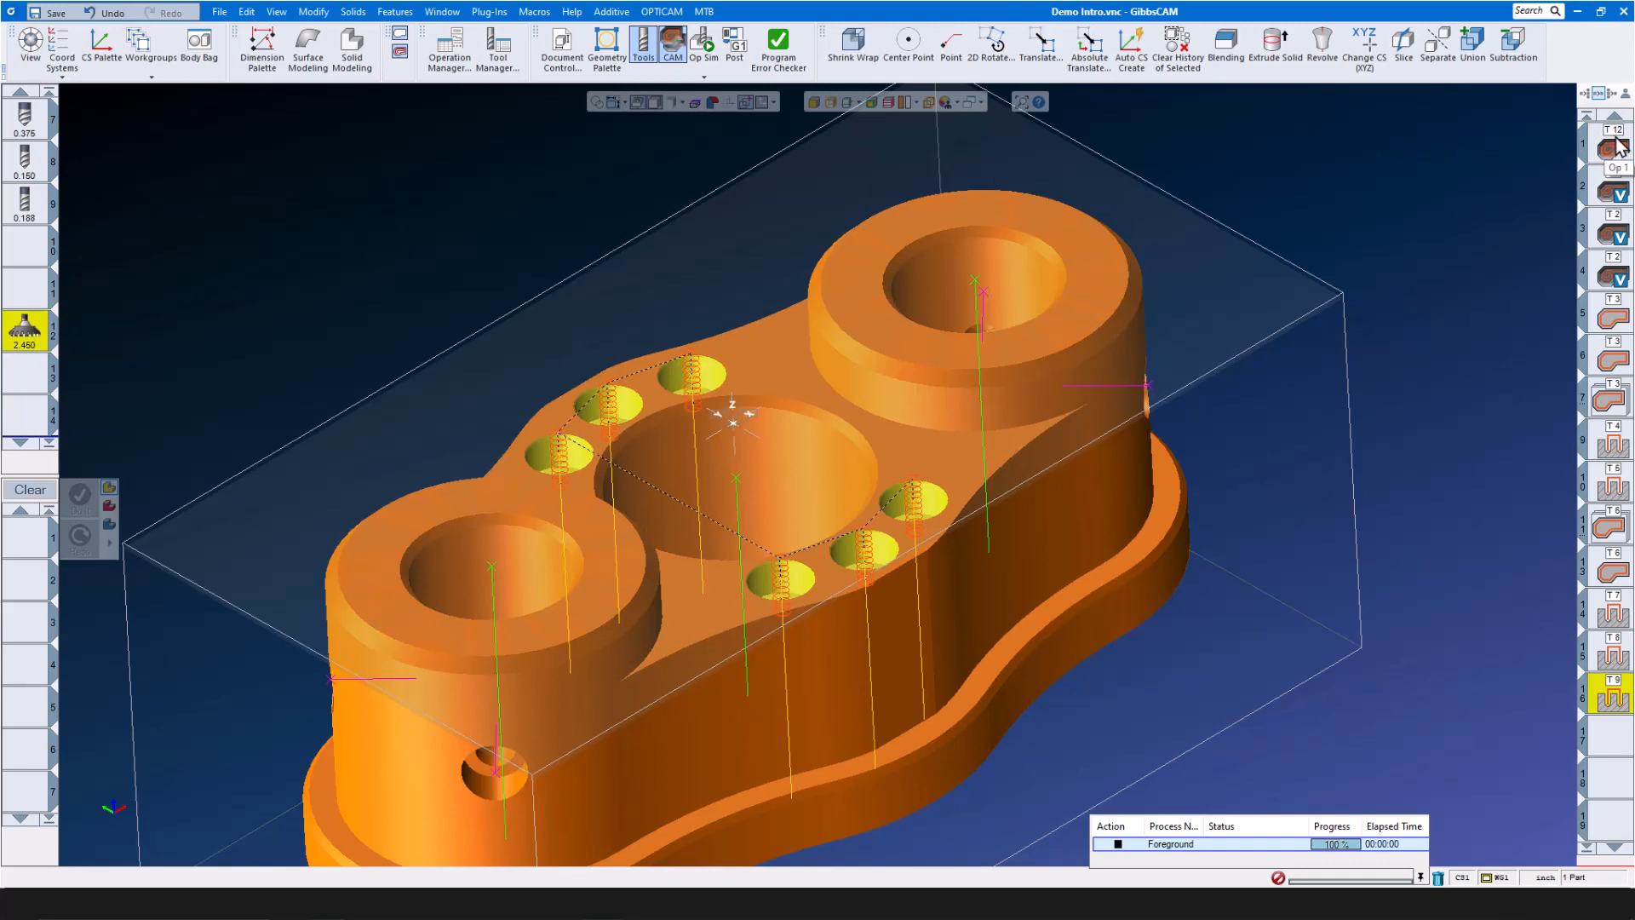
click(1612, 443)
shift+click(1612, 487)
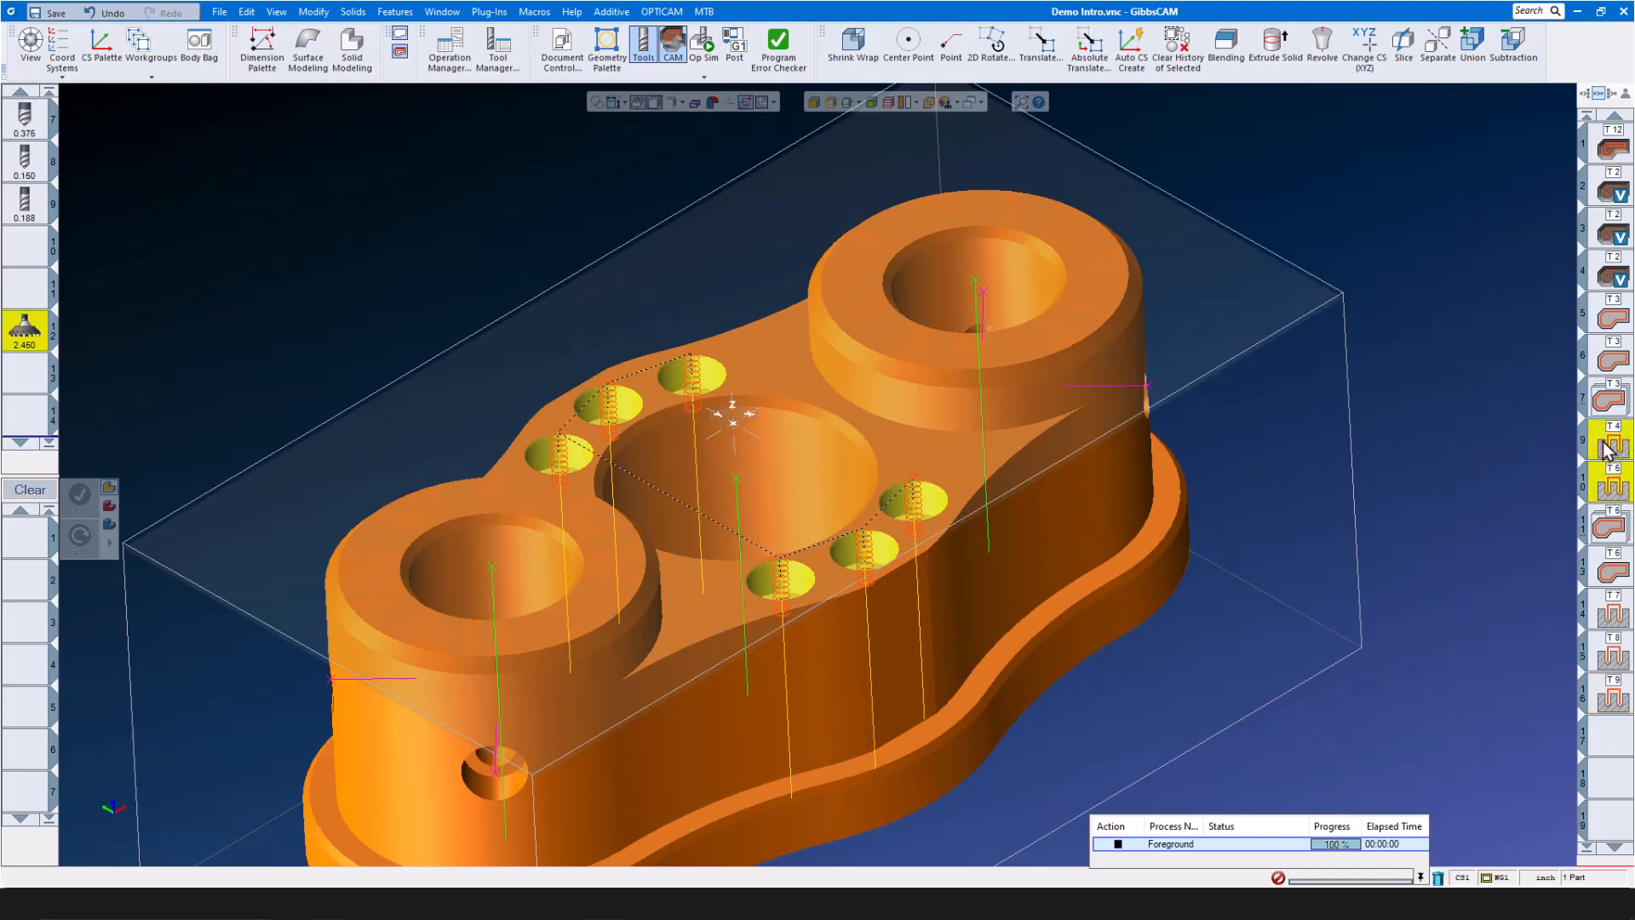
drag(1609, 464, 1574, 762)
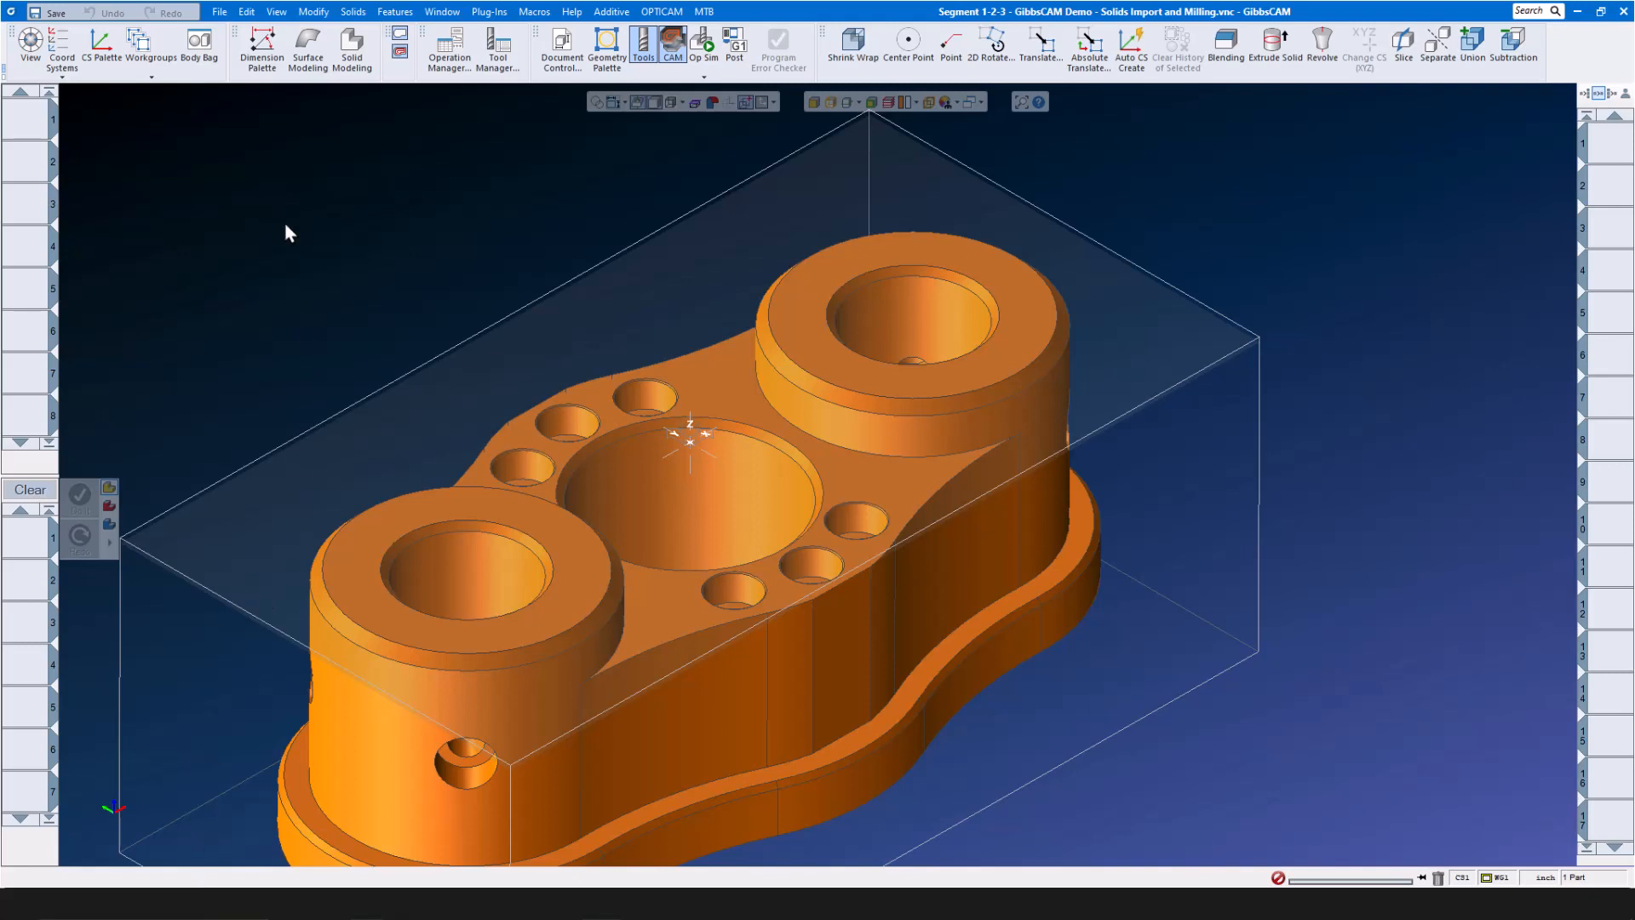
Open the recent part file Super Flange 4 Axis Positioning.vnc without saving changes to the current part
click(223, 14)
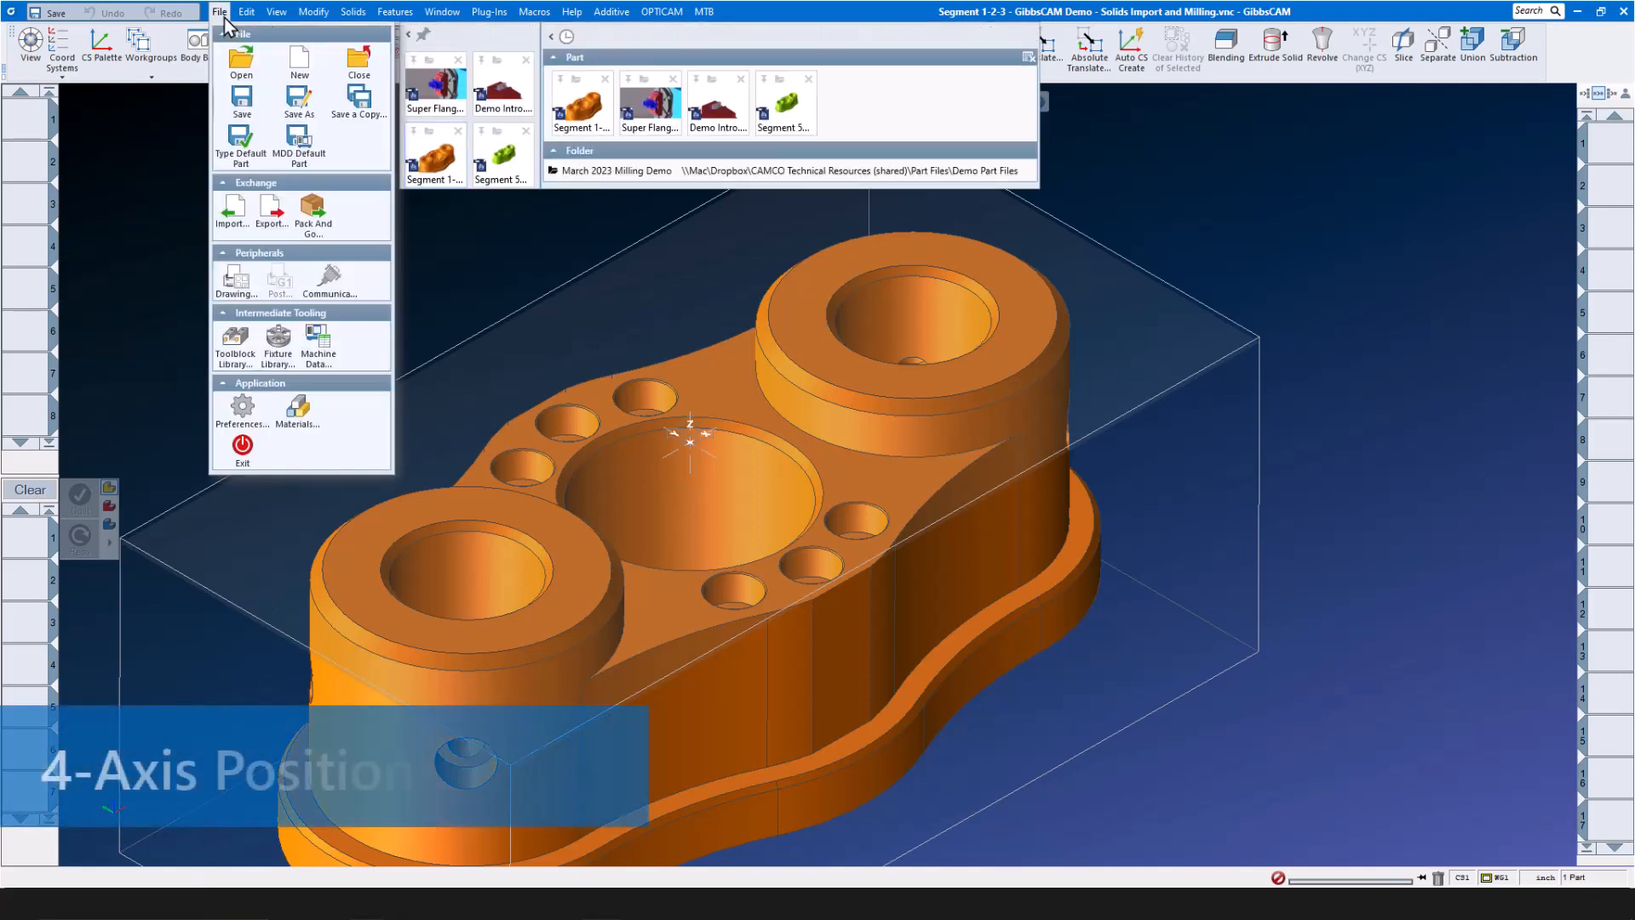
click(442, 89)
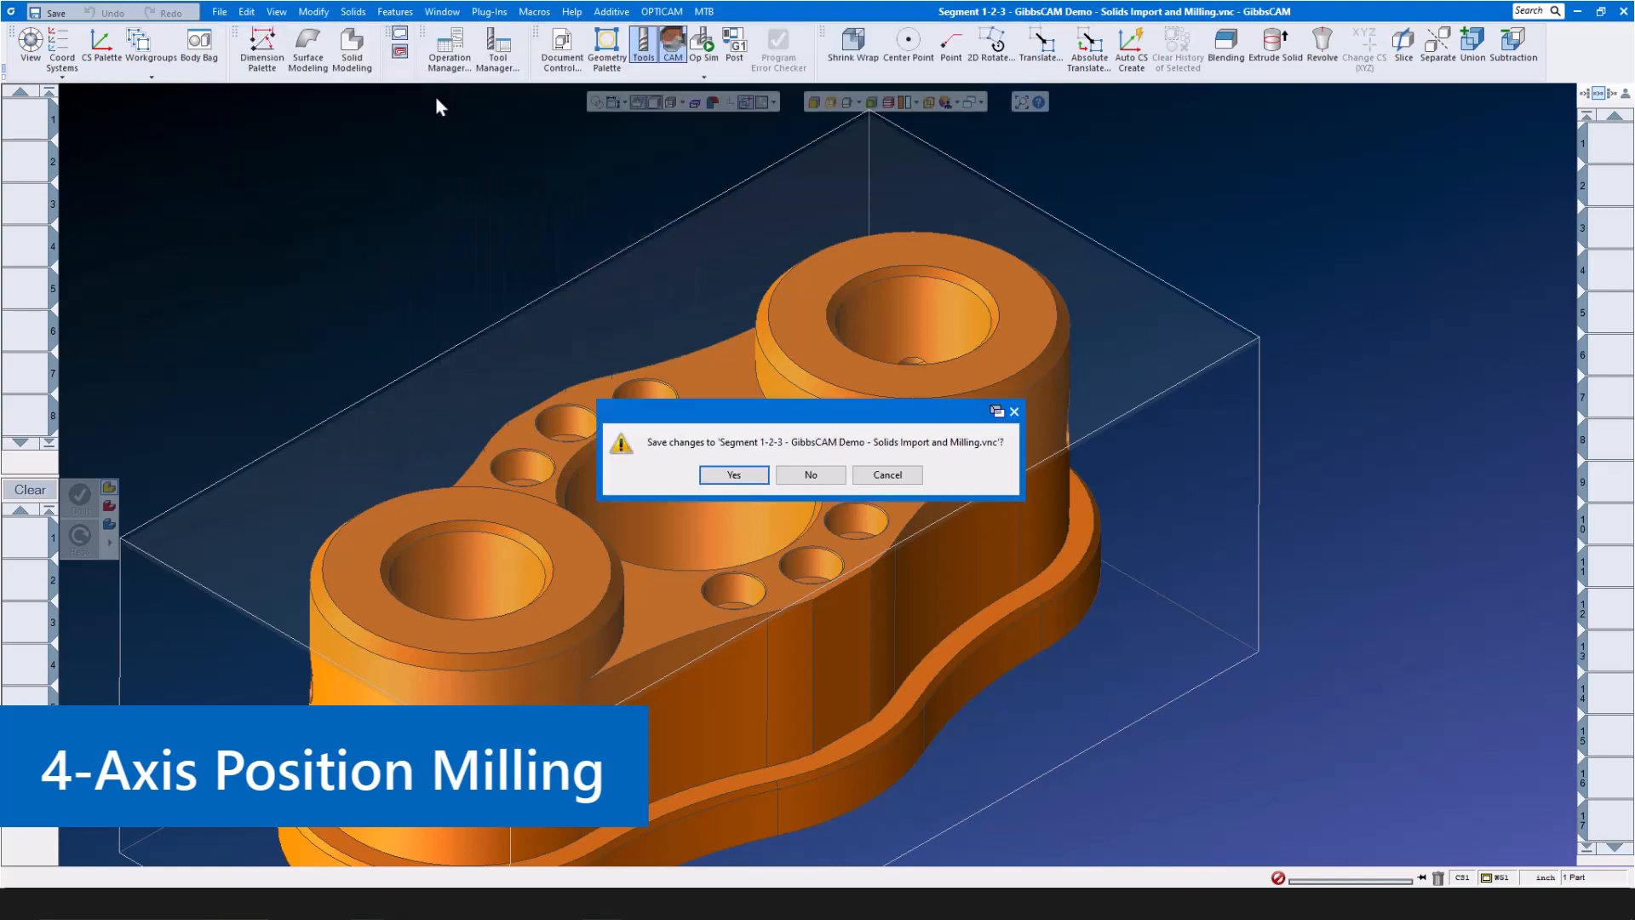
click(798, 473)
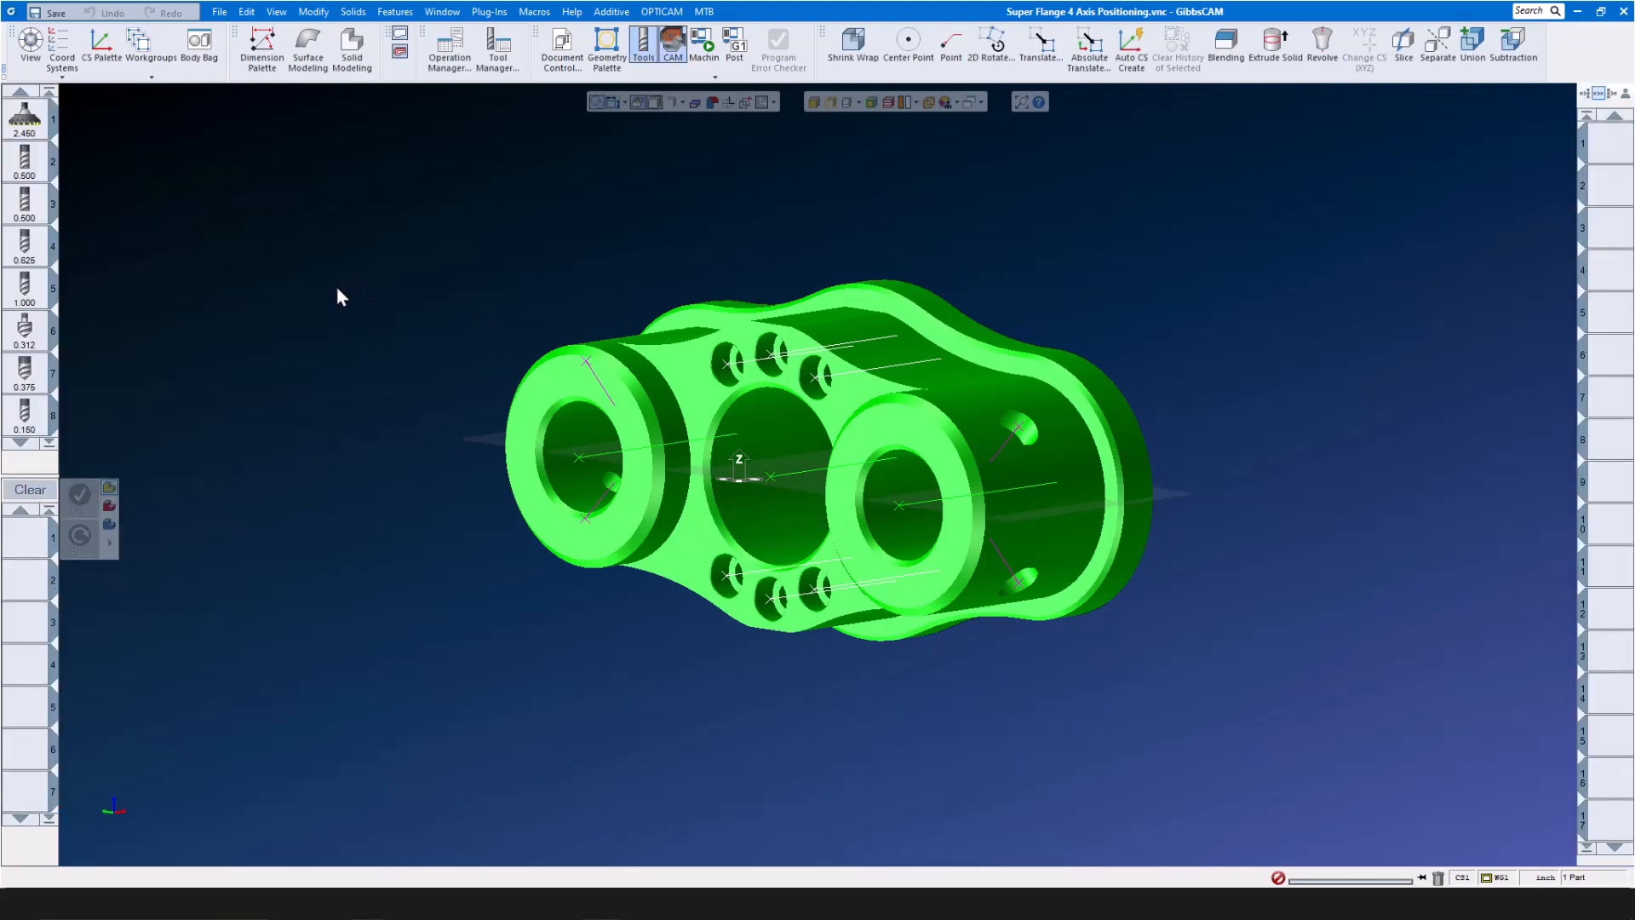
Create a Holes process with the 3/8" Spot Drill (tool 7) and place its dialog clear of the part
scroll(37, 341, down, 2)
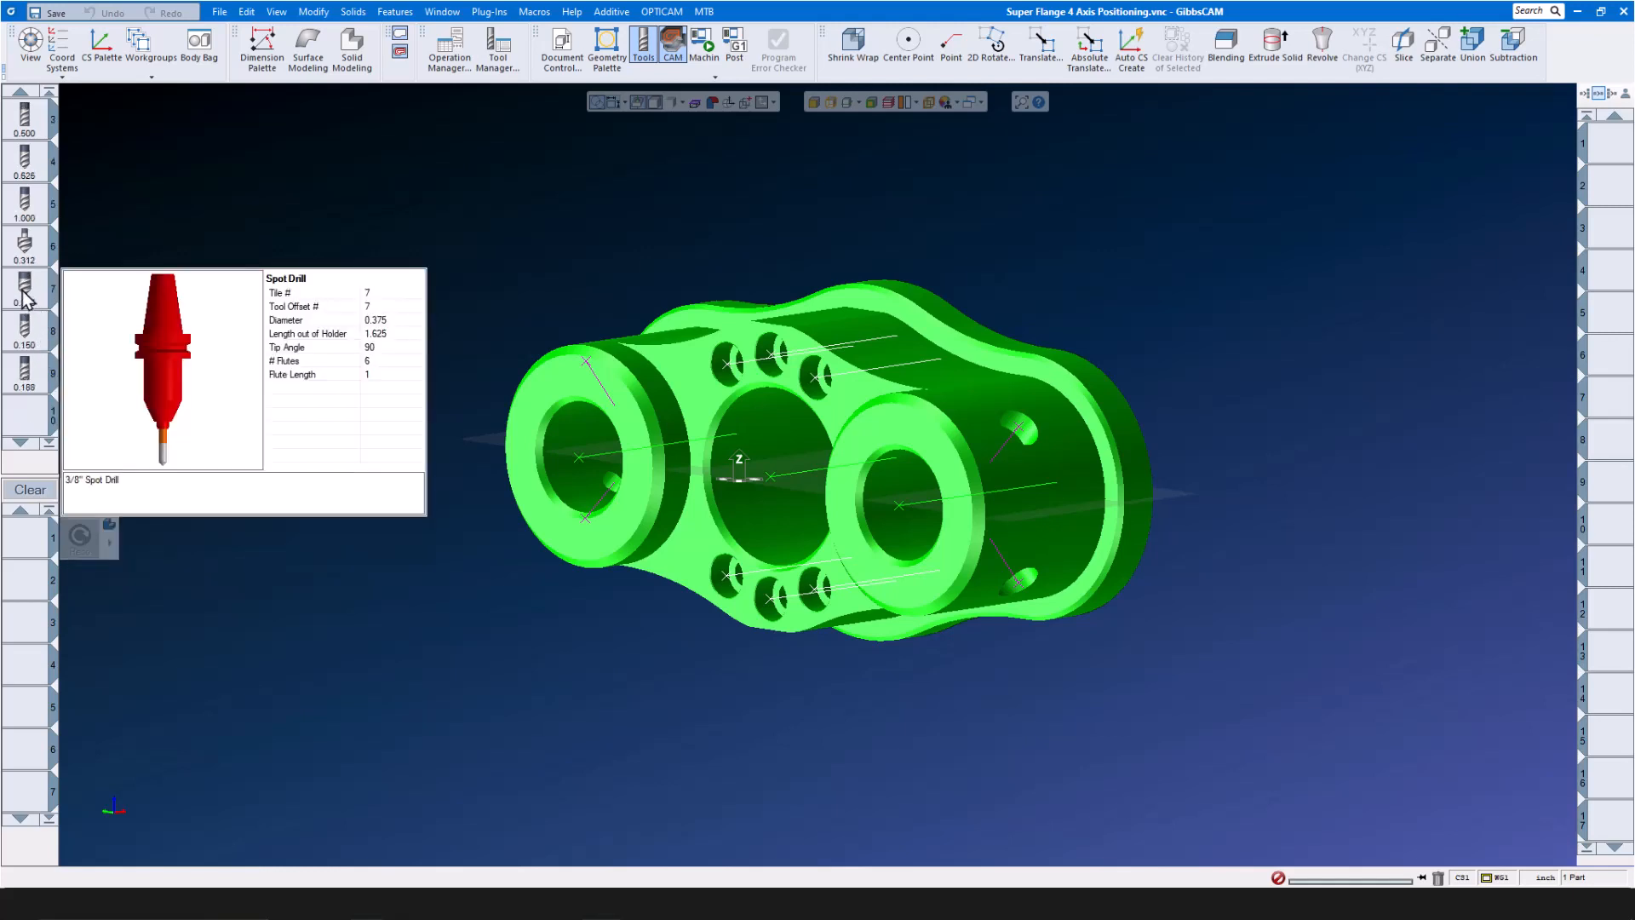
drag(32, 298, 25, 542)
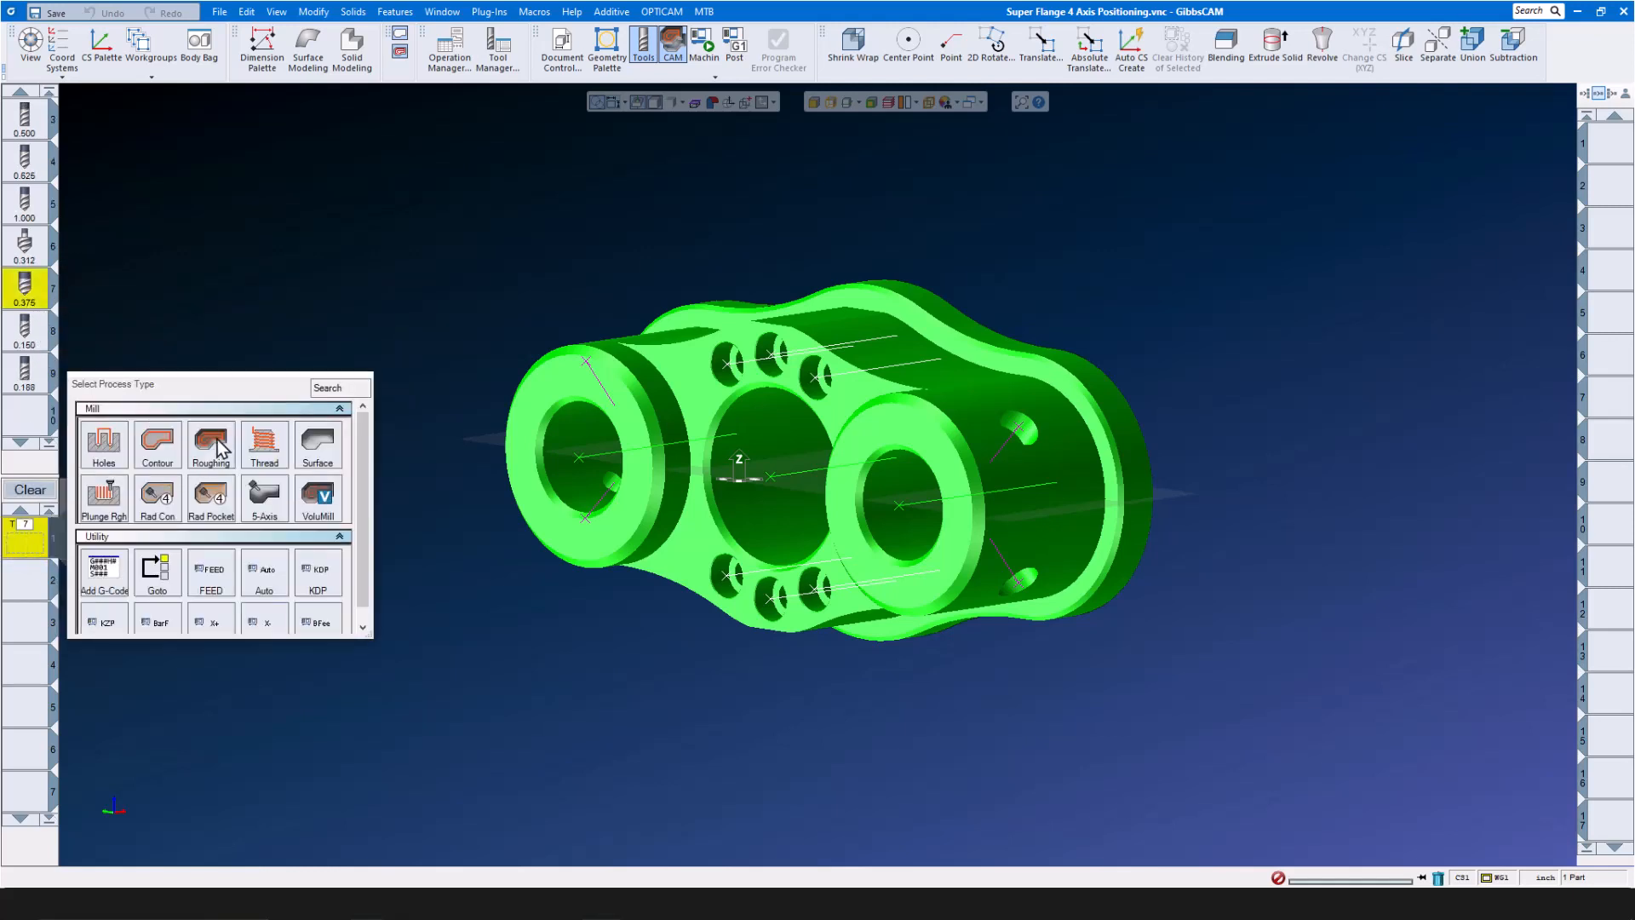
click(116, 453)
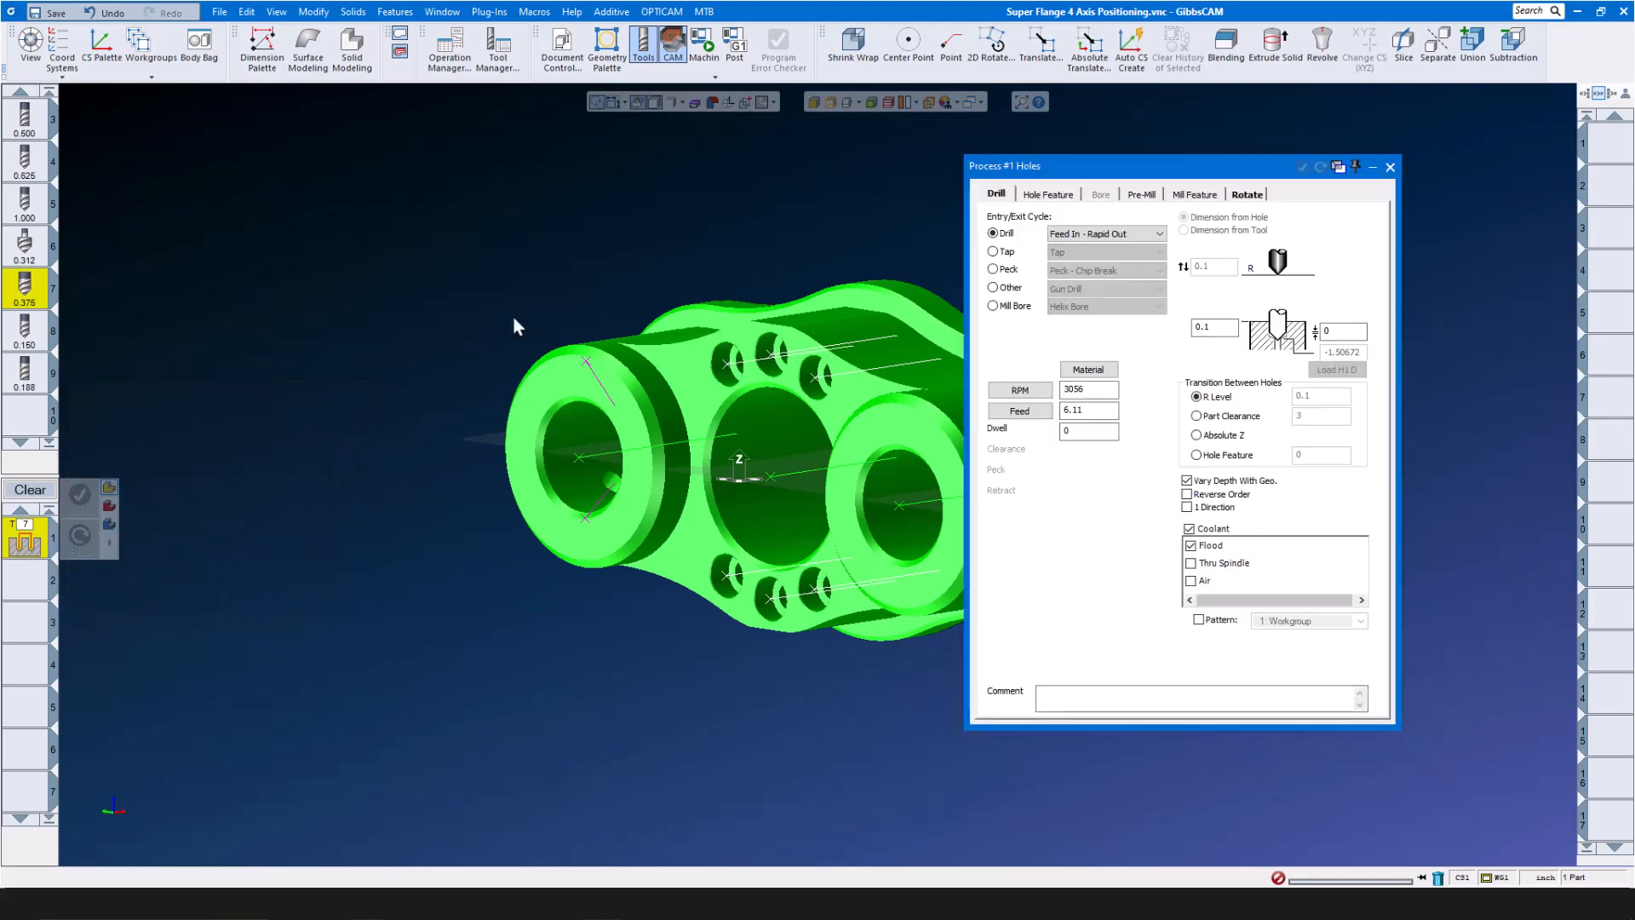
drag(1137, 167, 1291, 168)
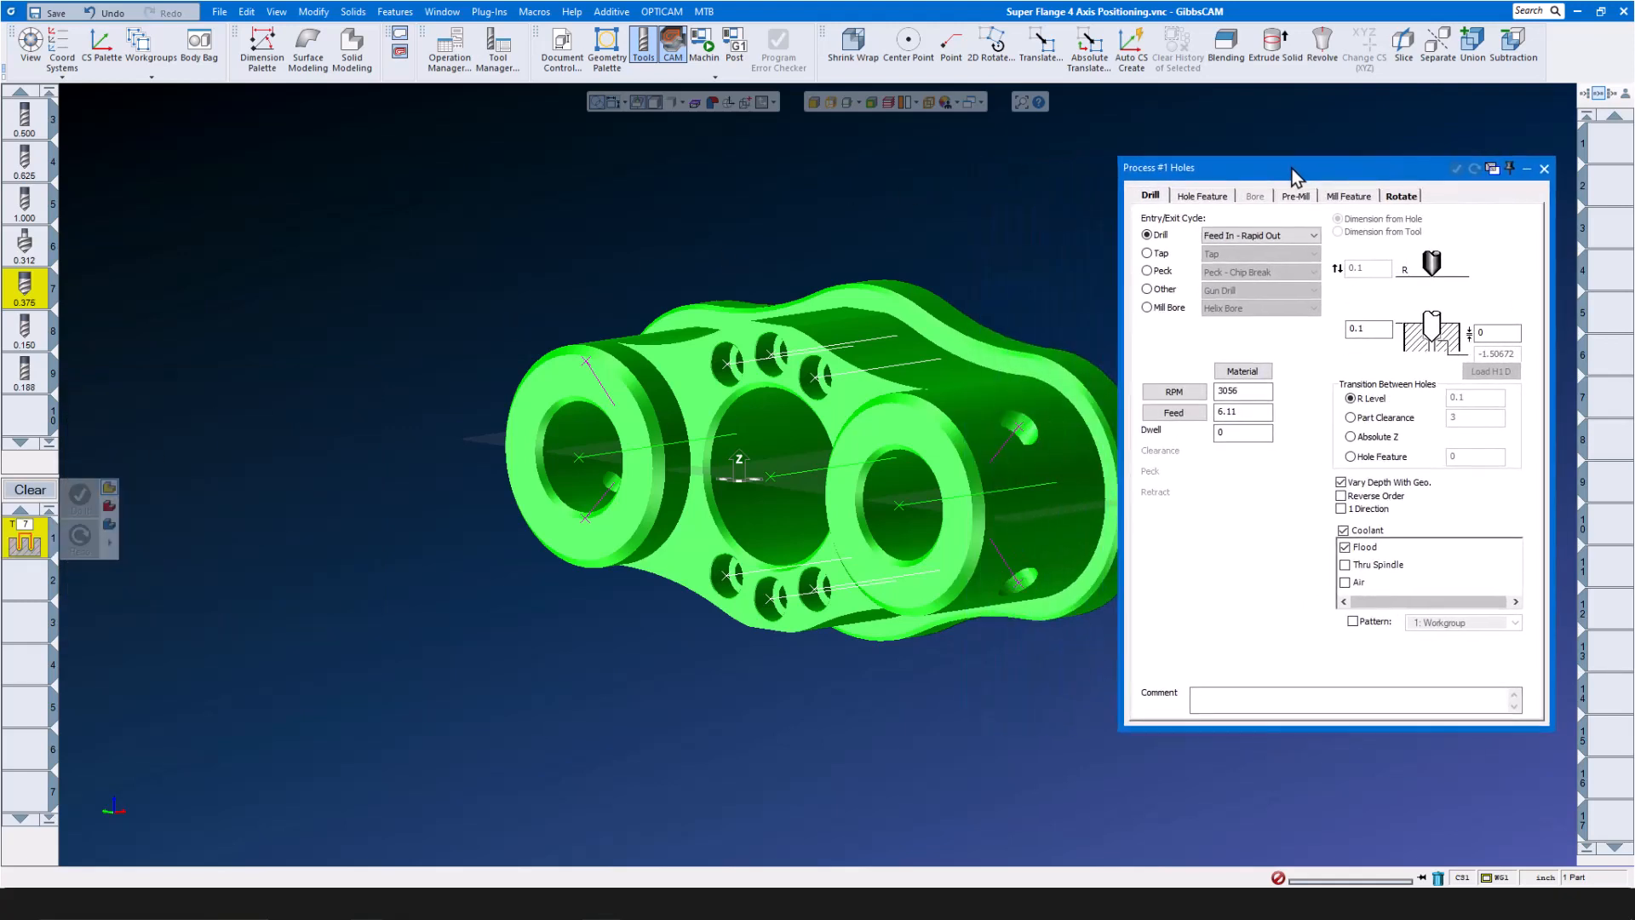
Set the spot-drill process's Feature Depth Z to Chamfer and keep its machining CS as From Hole Feature
click(1204, 196)
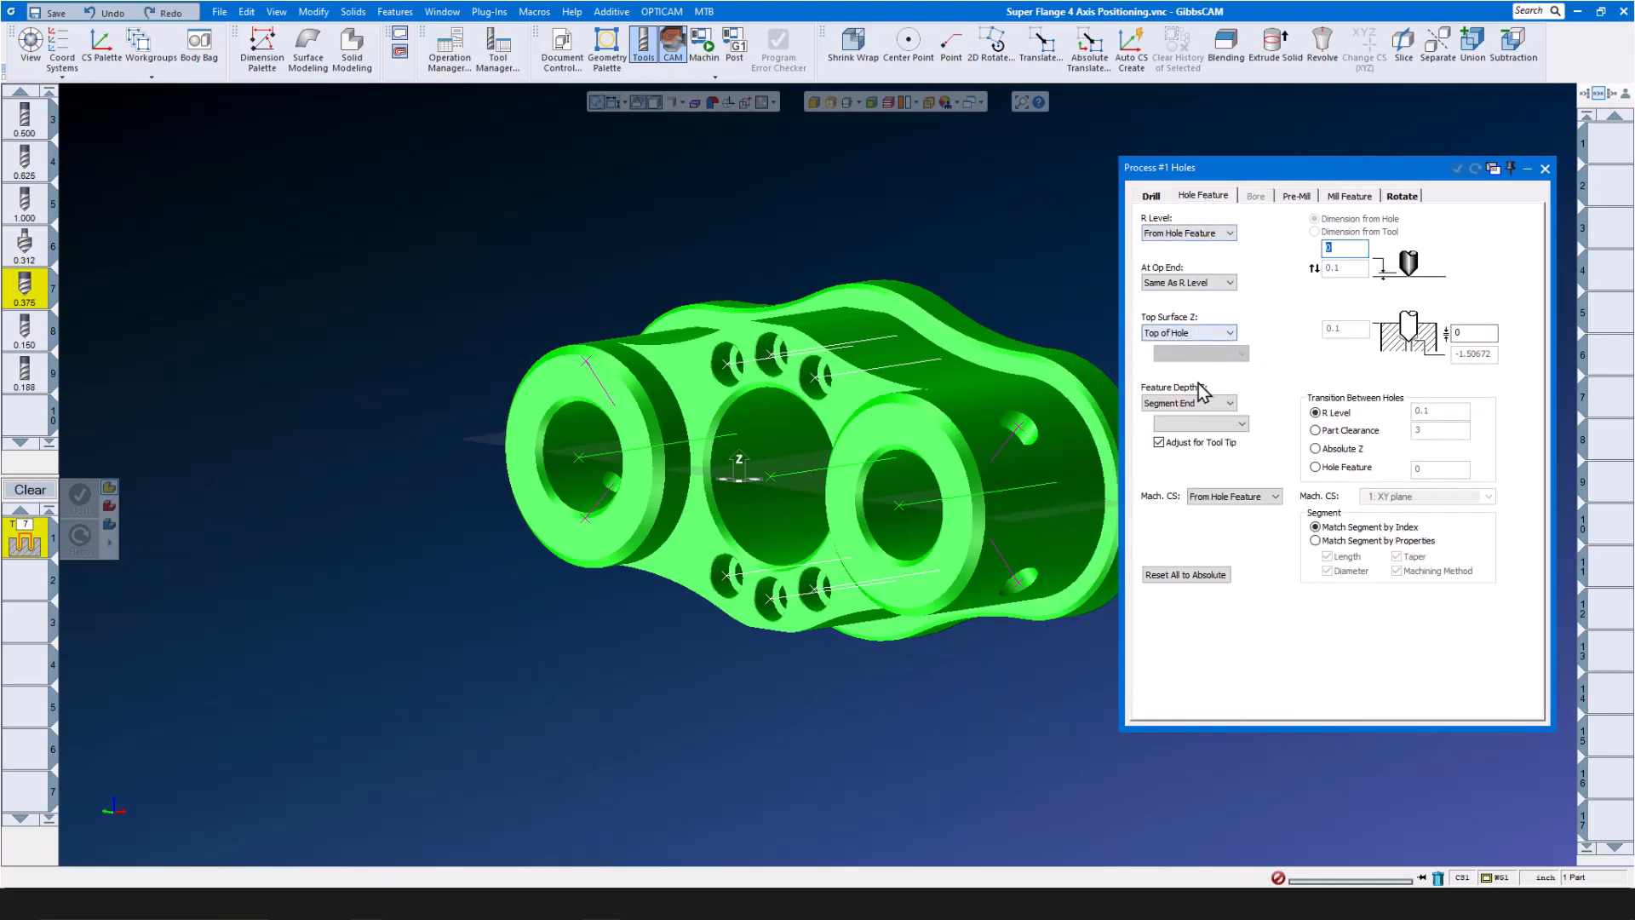
click(1206, 410)
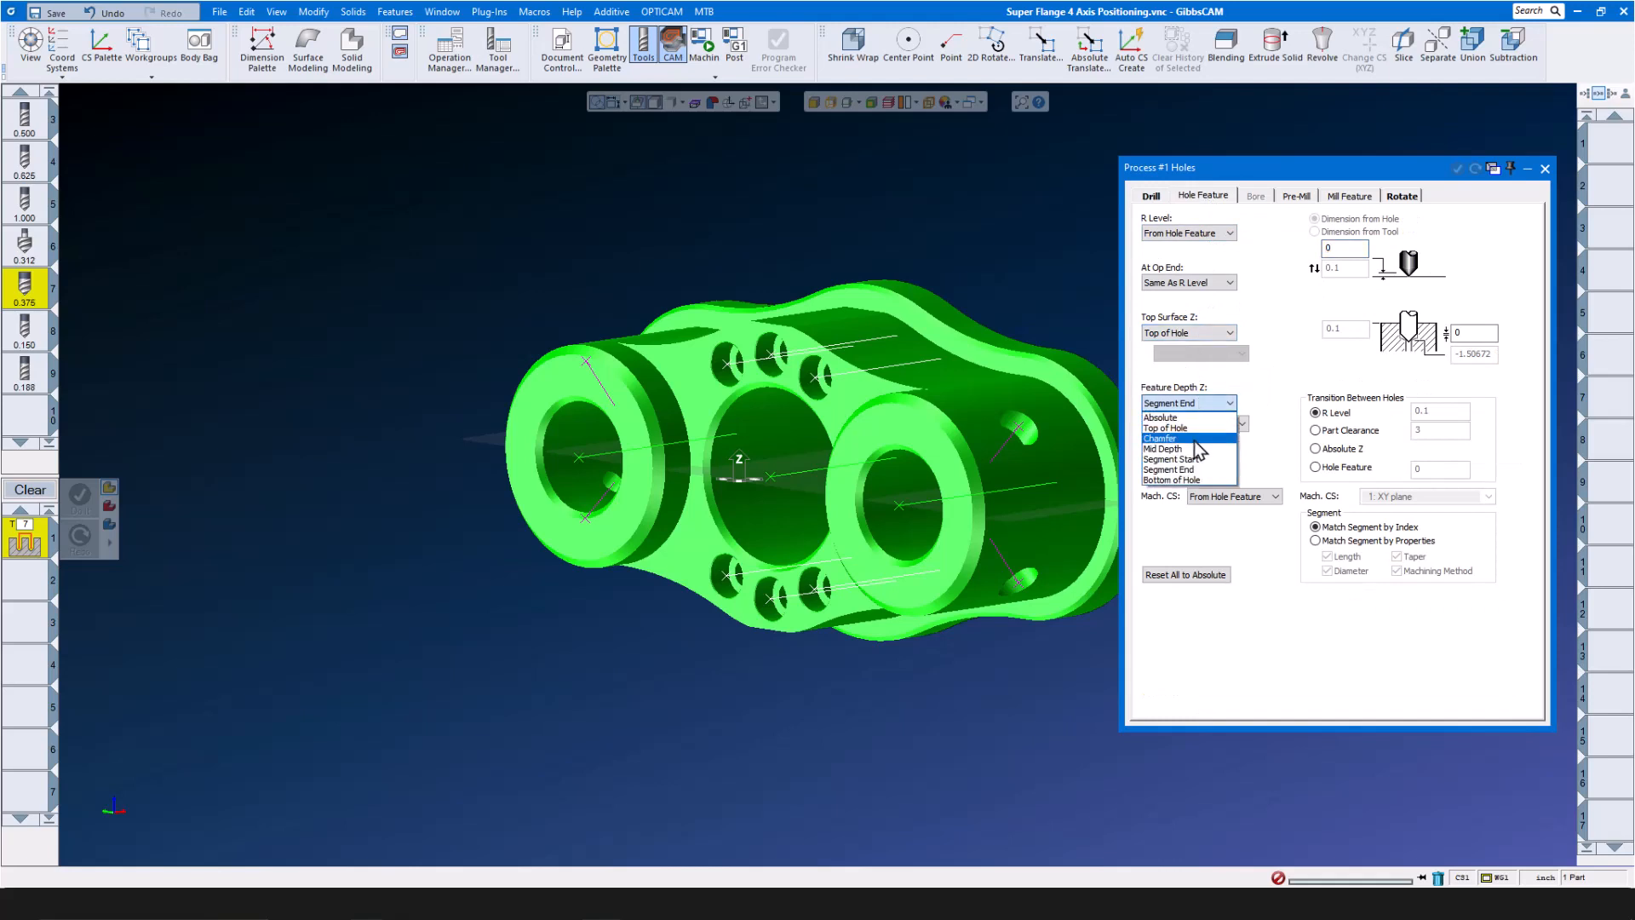
click(1199, 439)
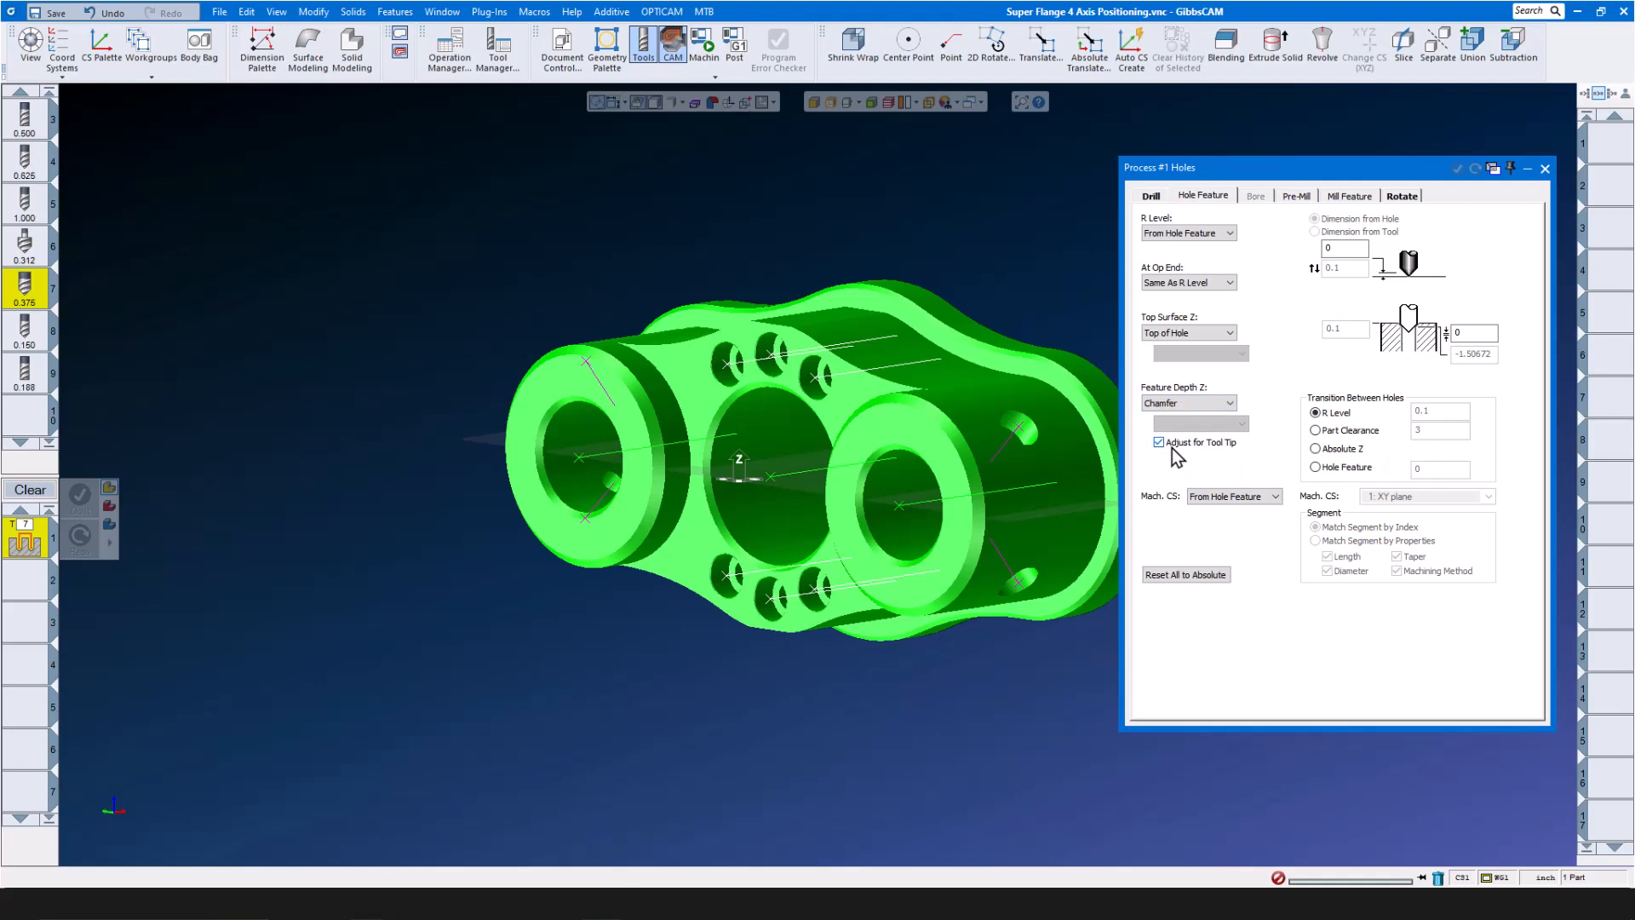
click(1275, 498)
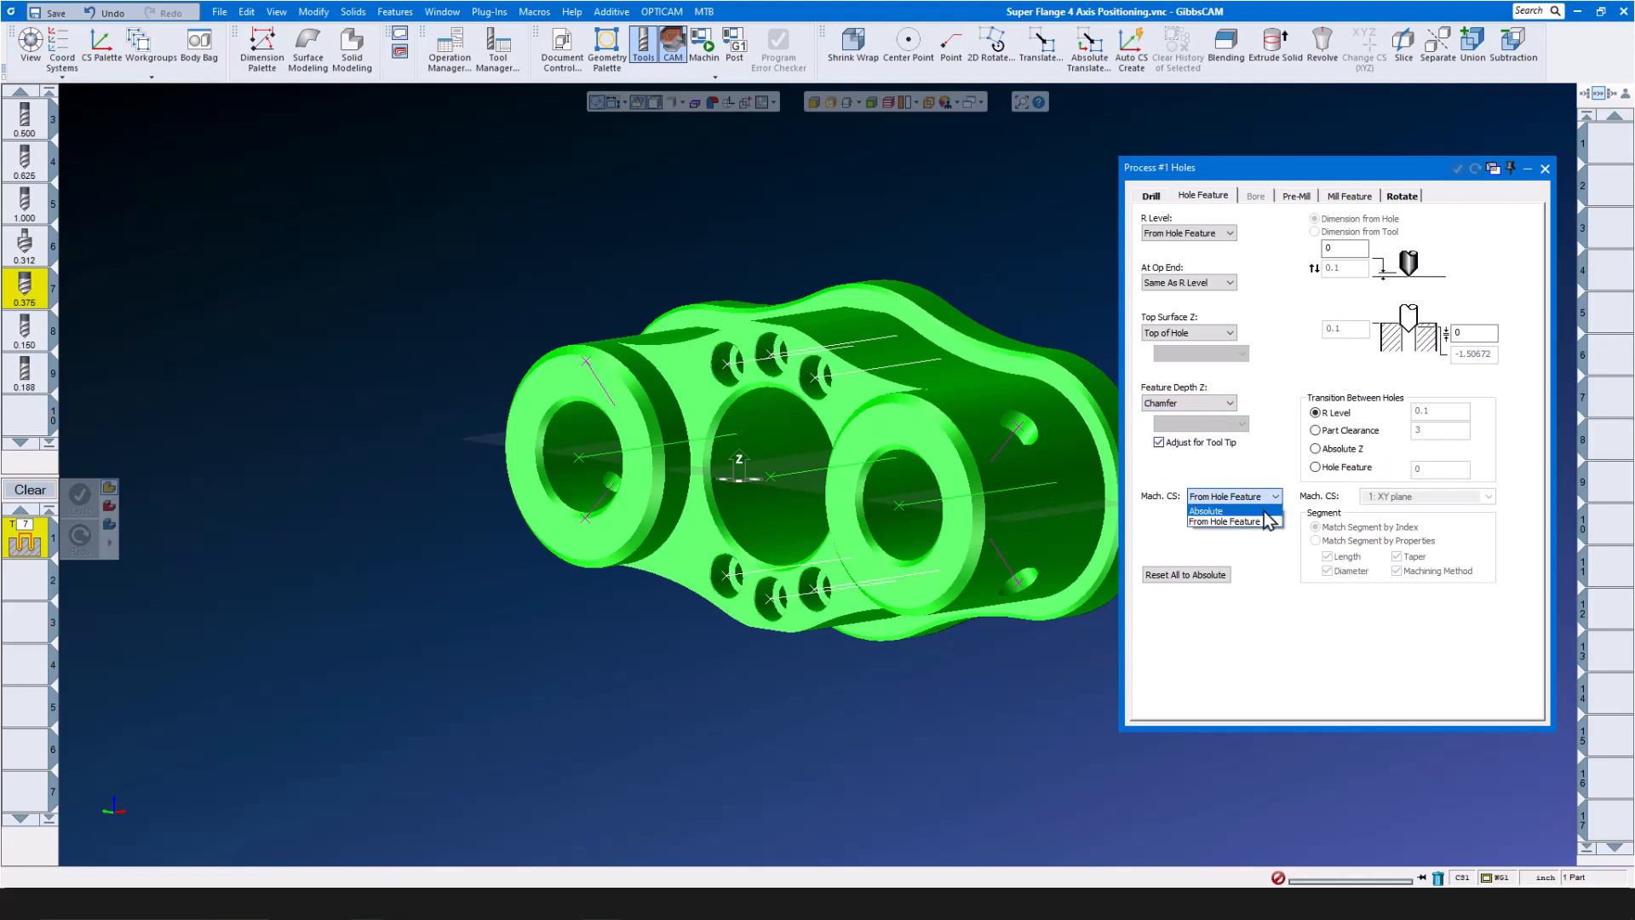
click(1252, 521)
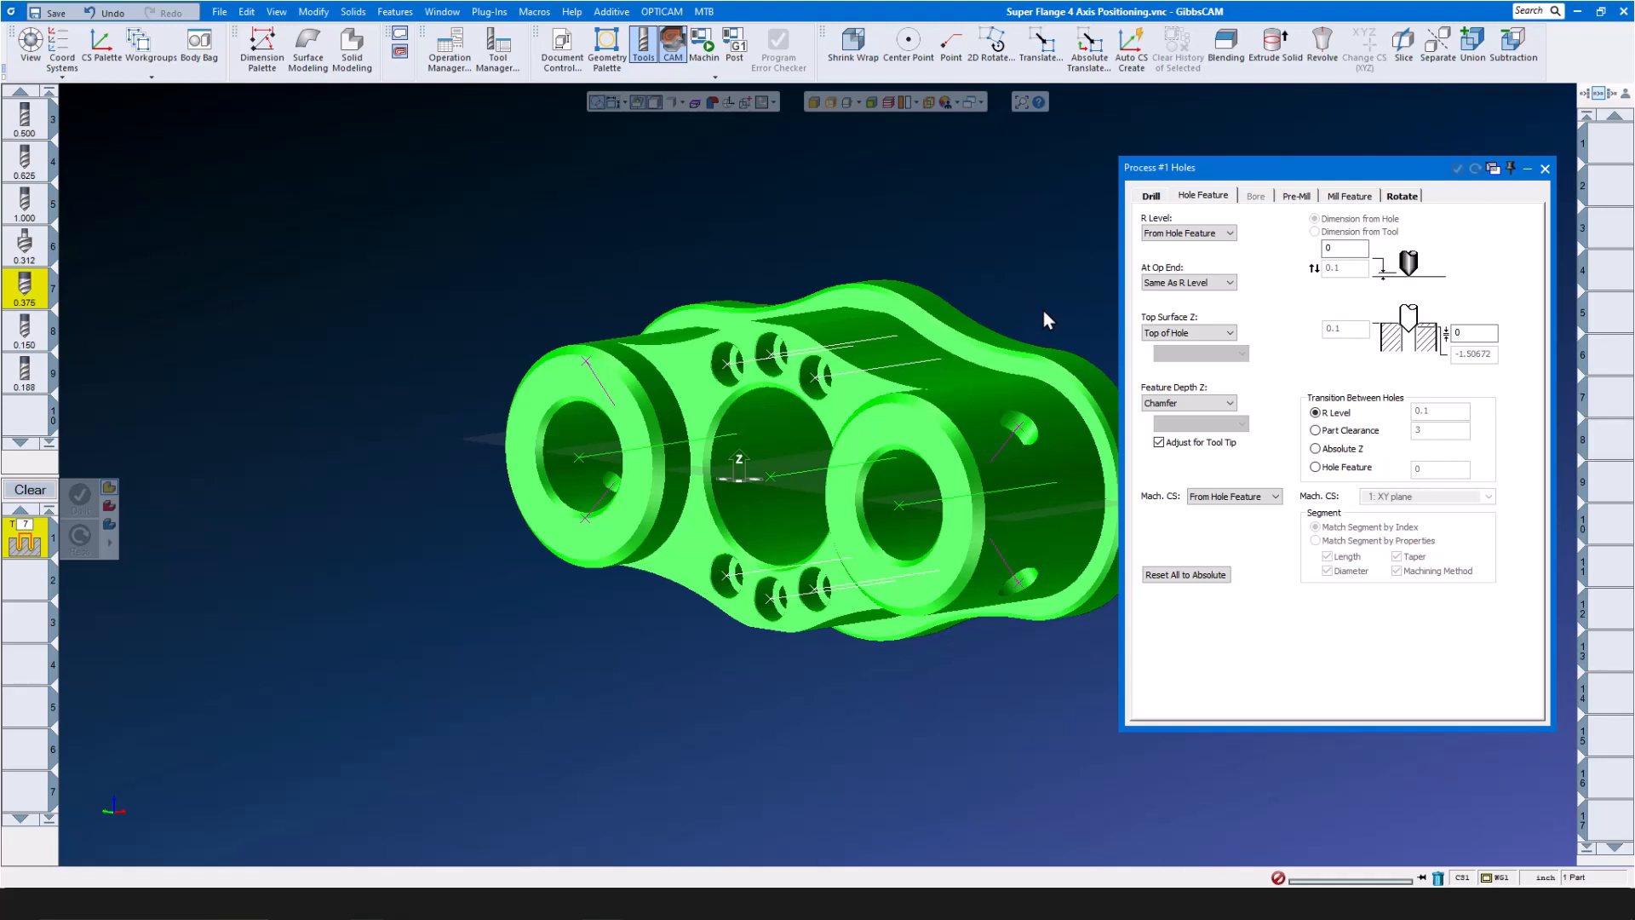
Select the small angled side holes, create the spot-drill operations on them and close the process
click(1018, 431)
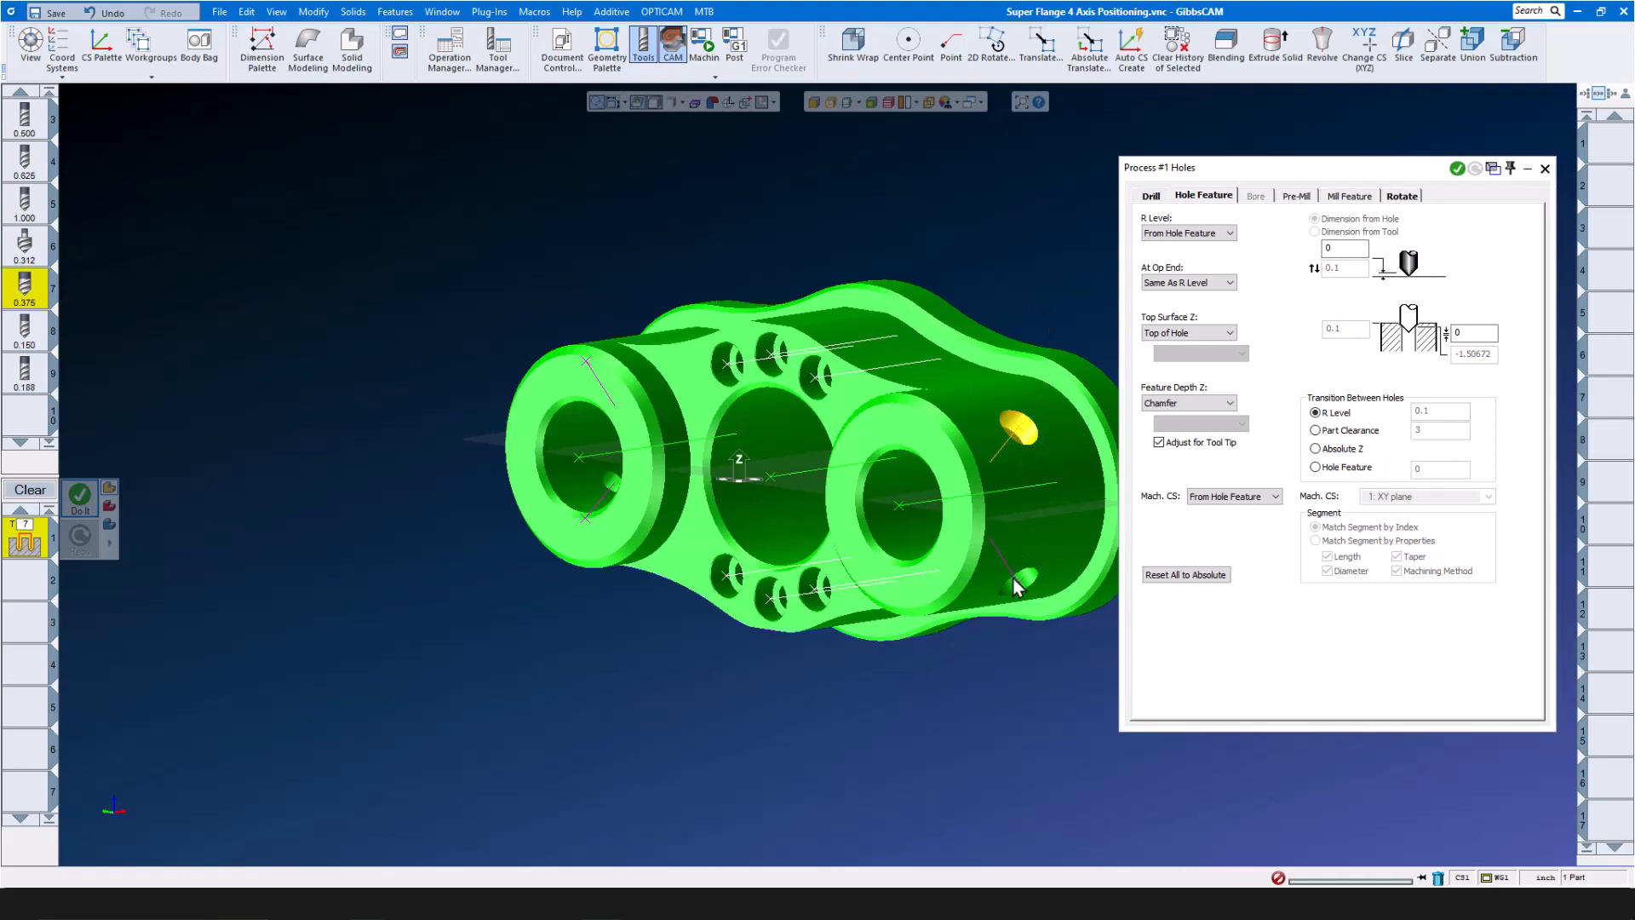
shift+click(1019, 582)
shift+click(610, 483)
click(80, 497)
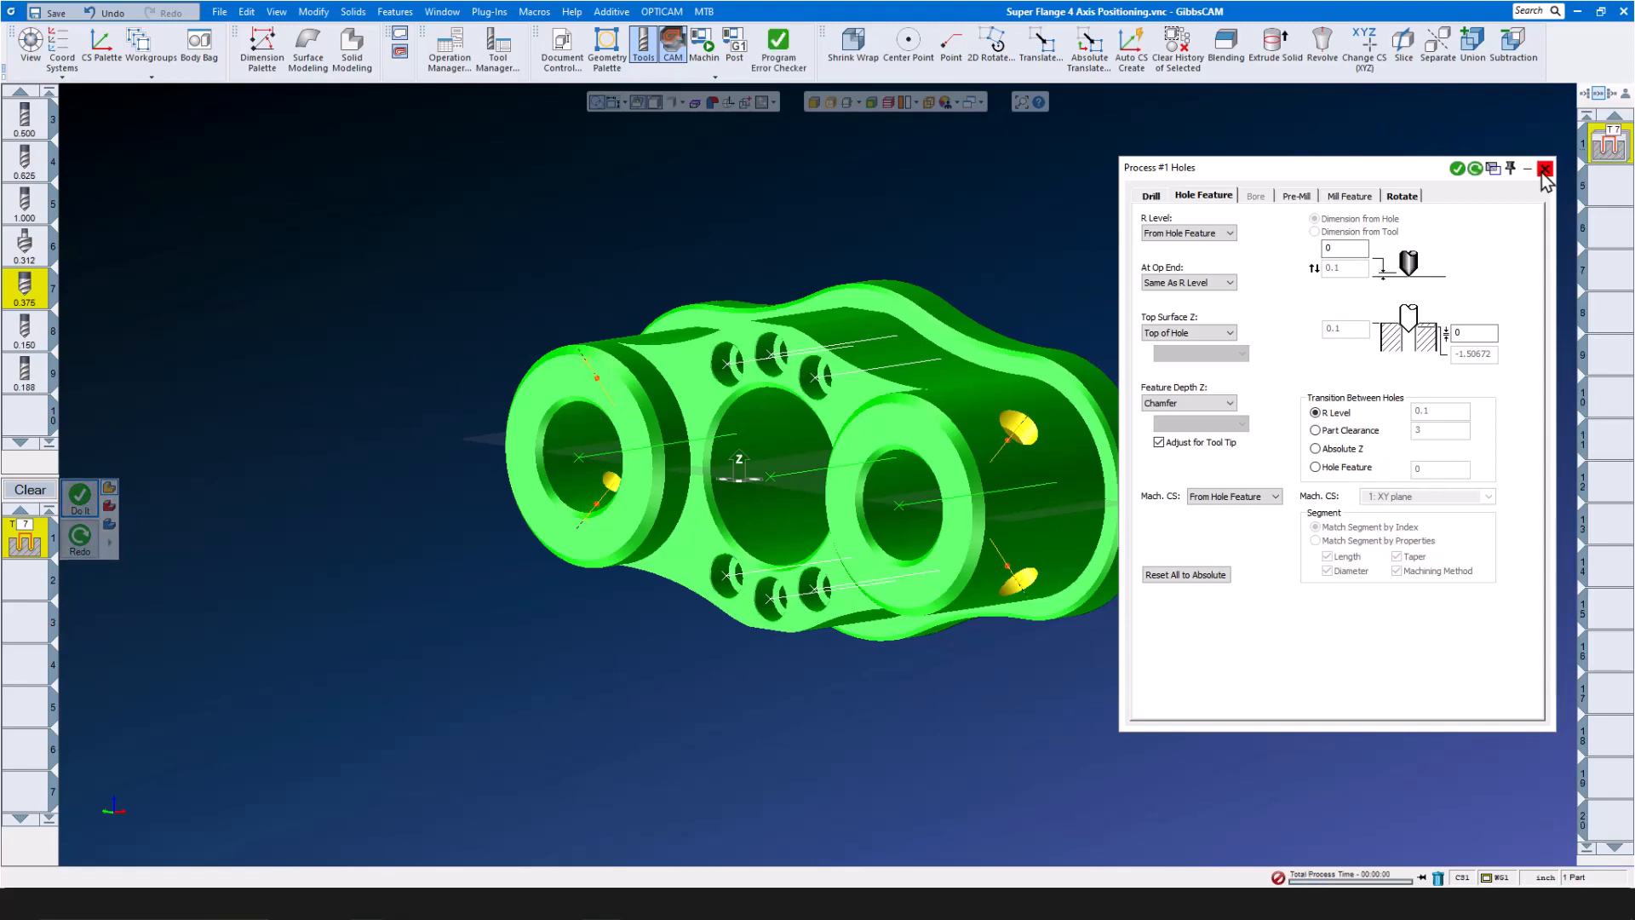
click(1544, 168)
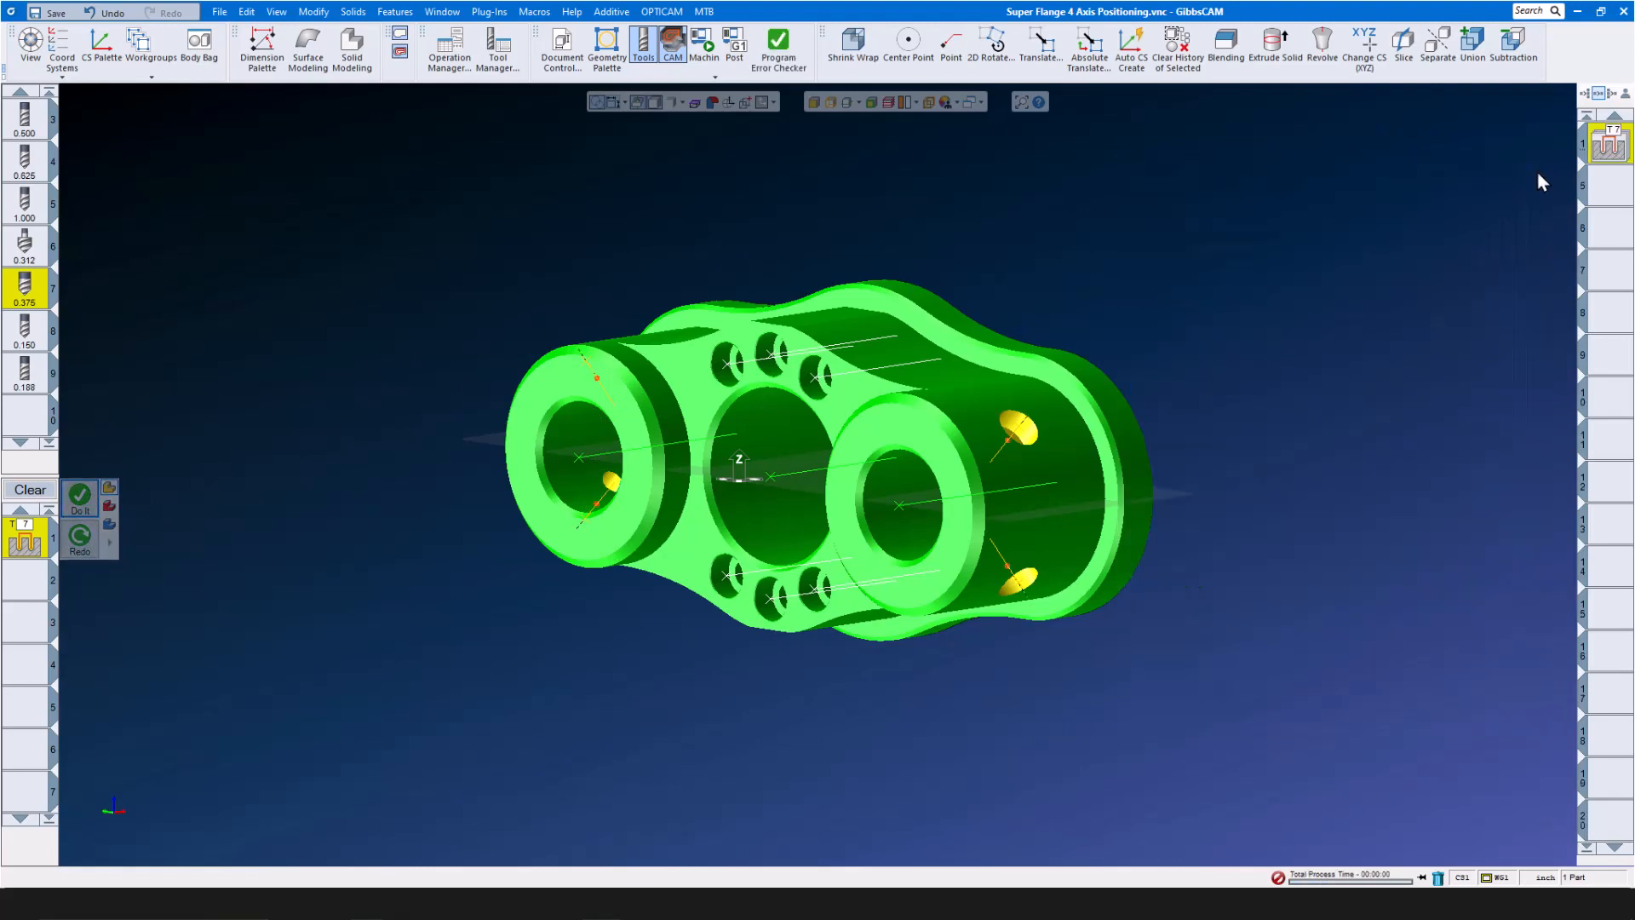
Play the machine simulation of the spot-drill operations on the flange, and close it
click(703, 42)
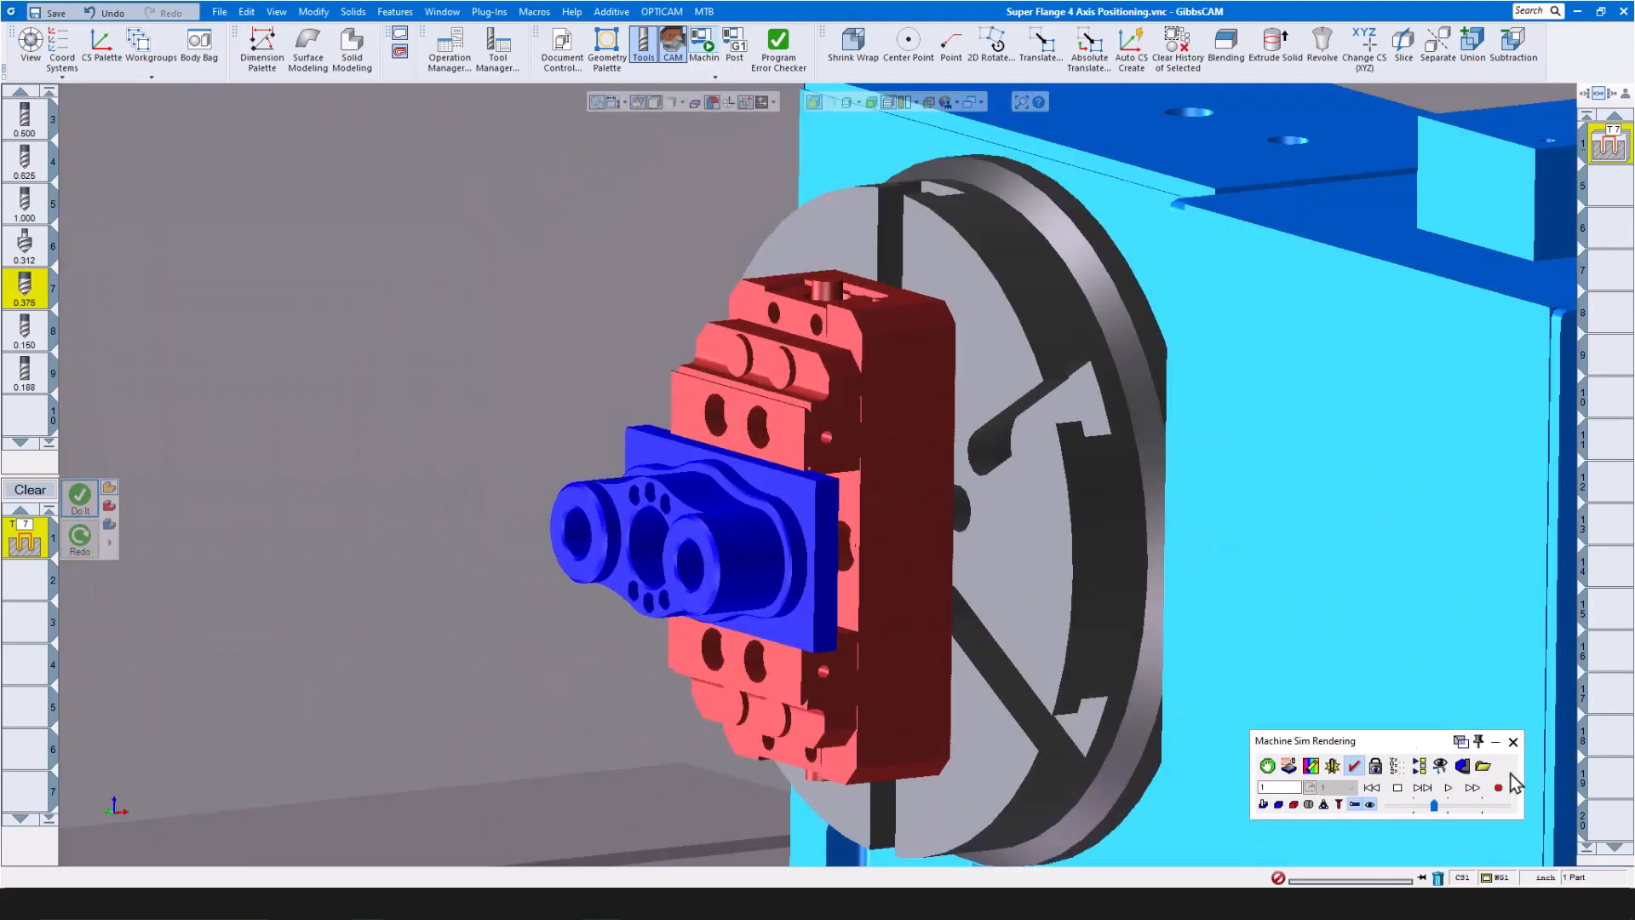
click(1448, 787)
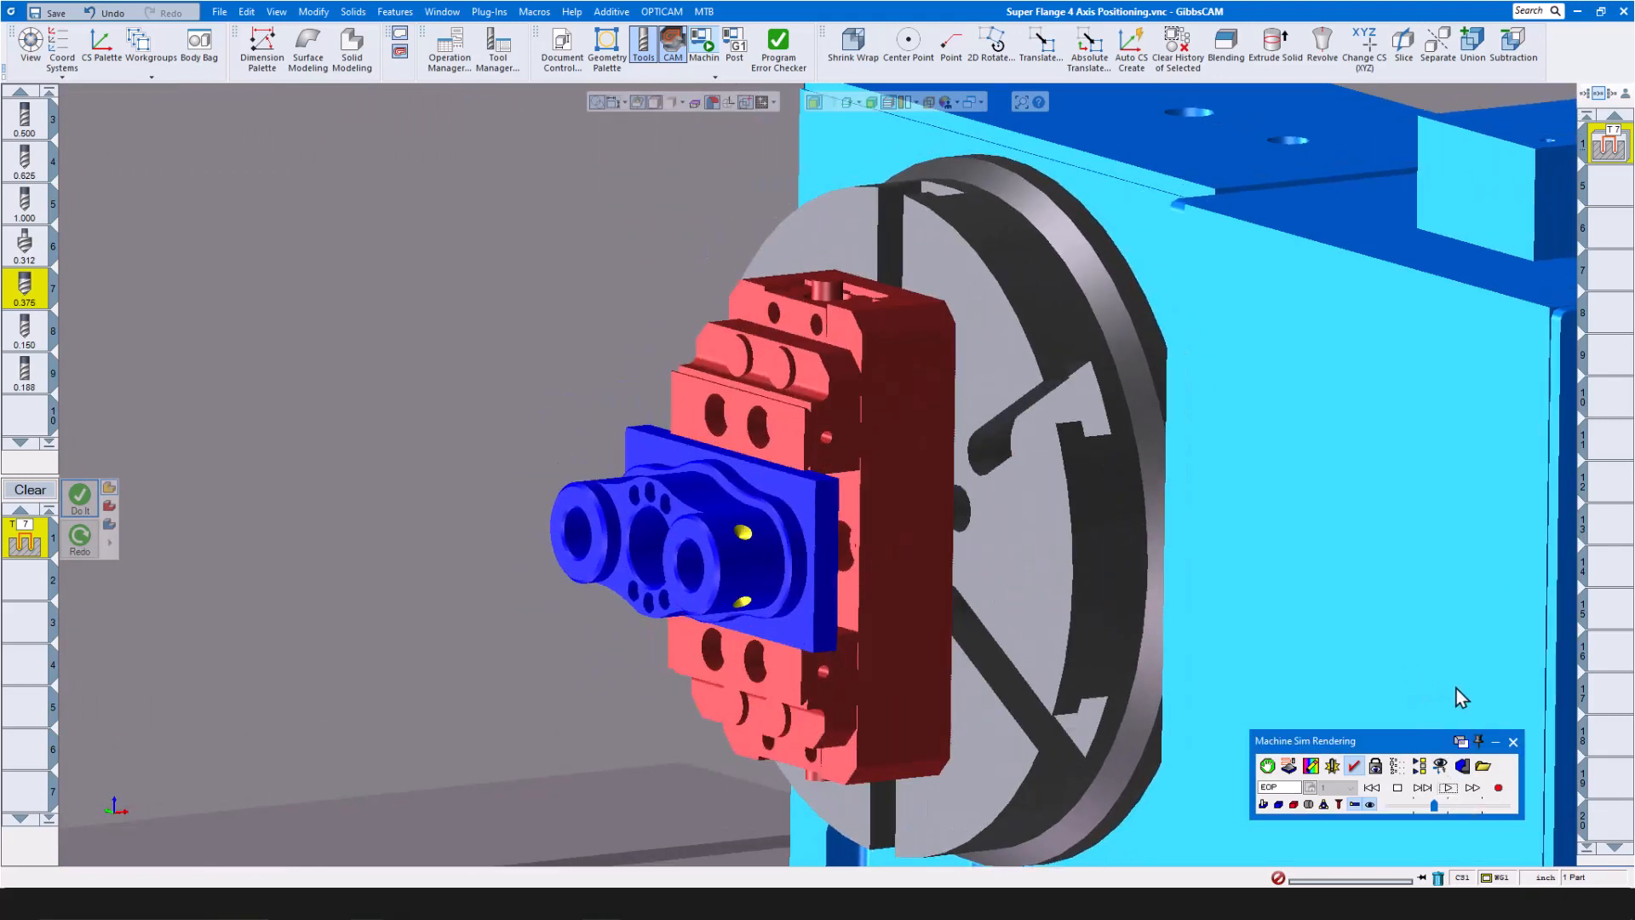
click(1512, 744)
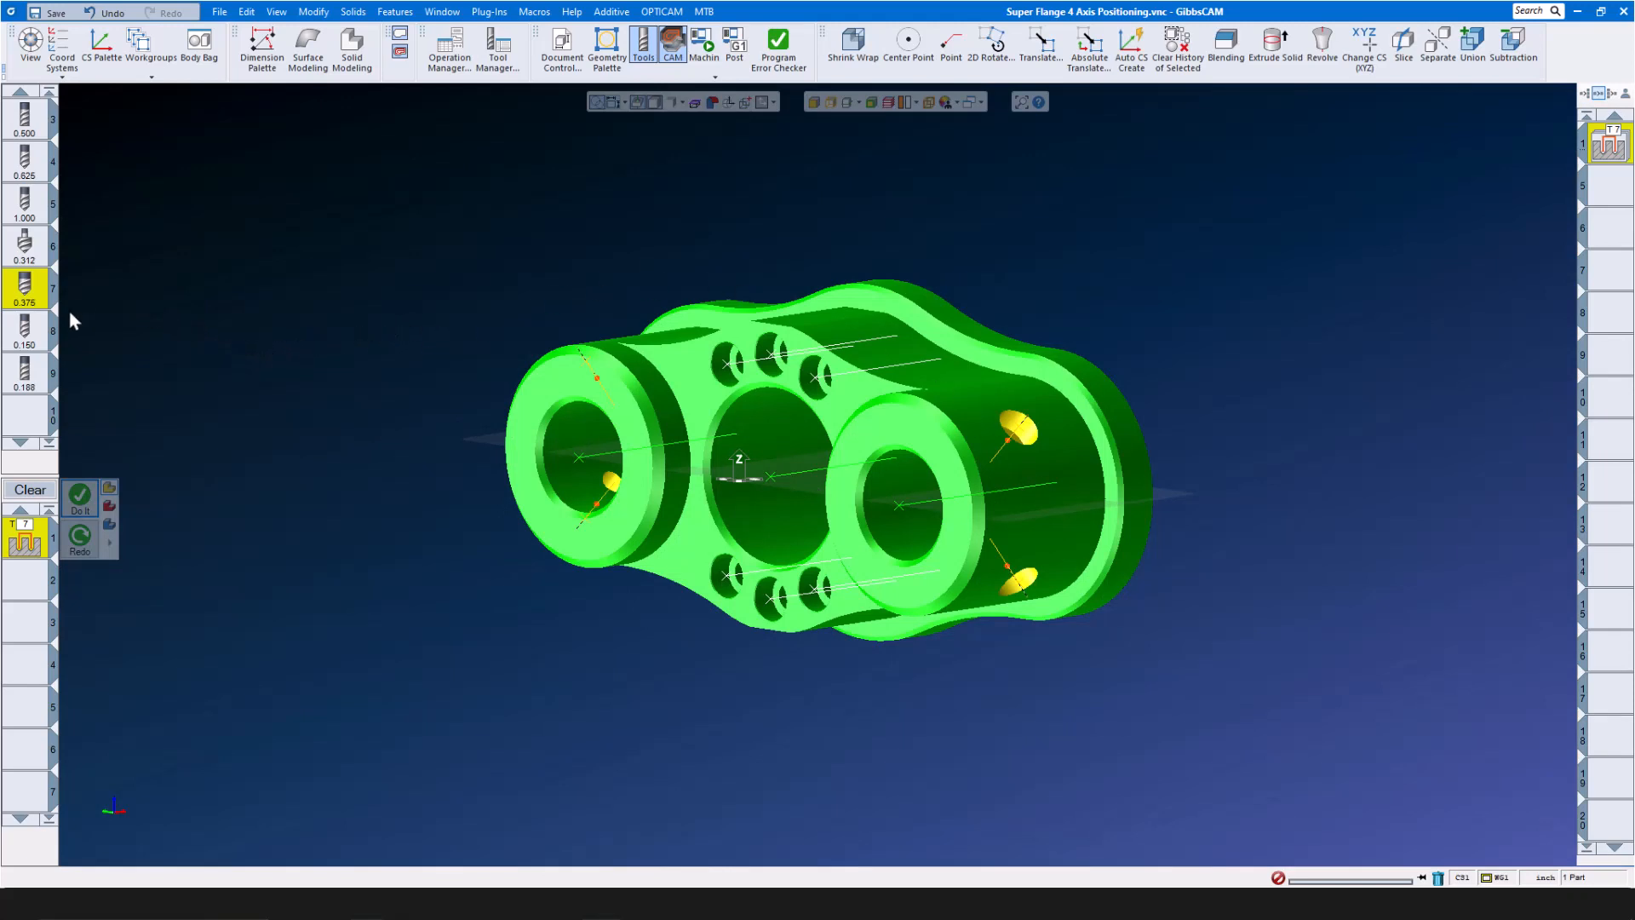
Add the 0.150" Drill (tool 8) to the holes process and set its cycle to Peck - Chip Break
mouse_move(26, 383)
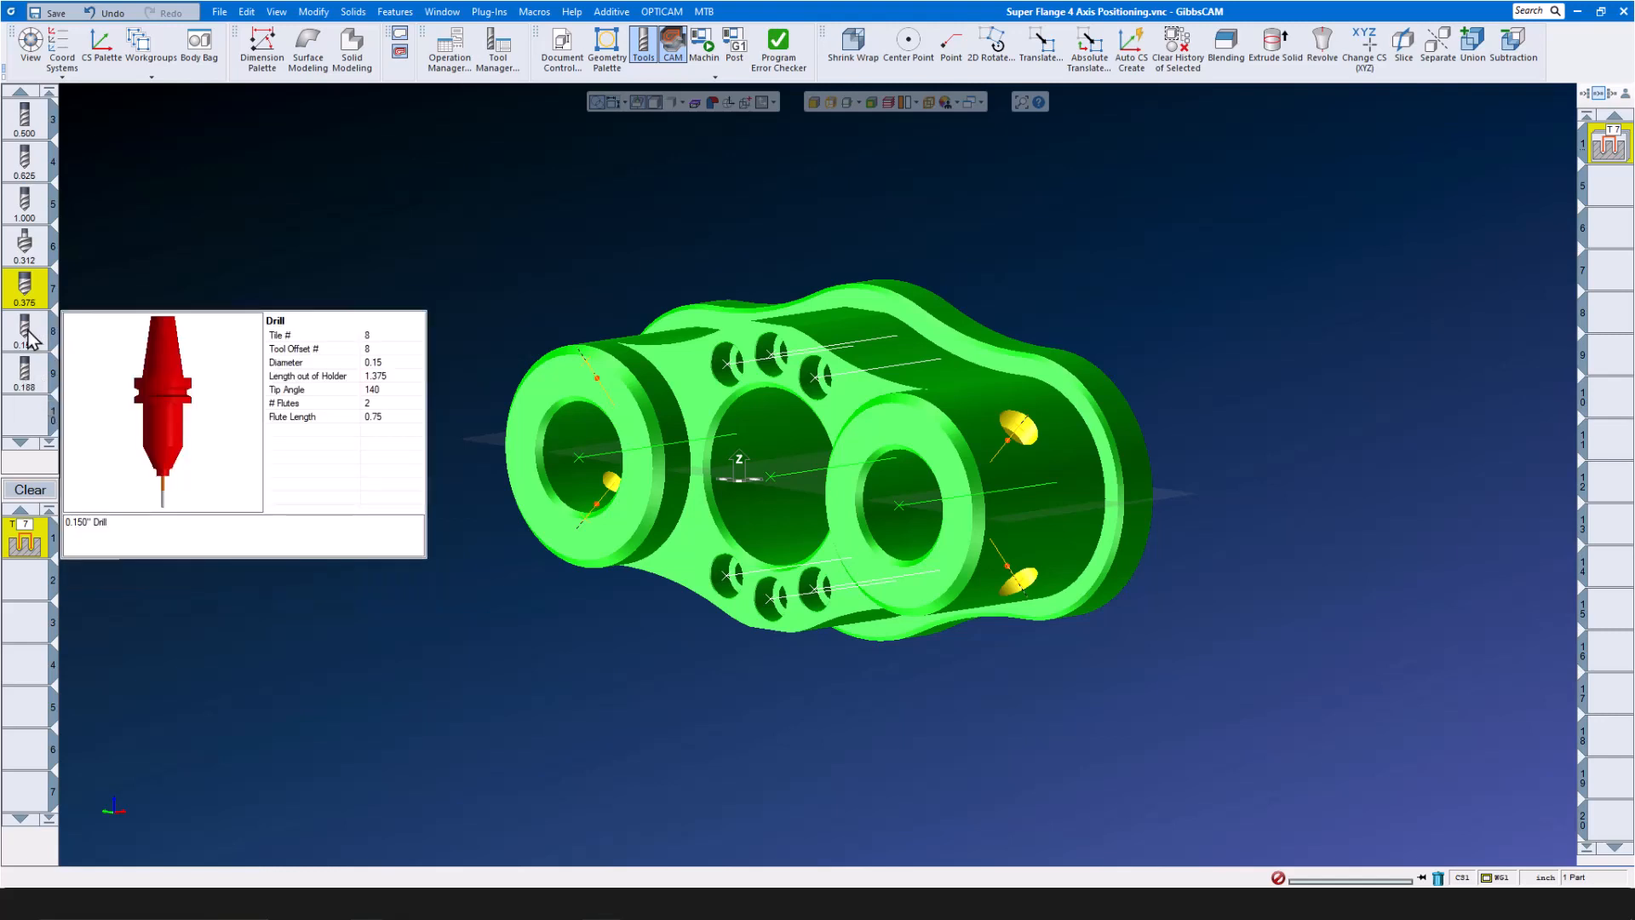
drag(28, 333, 29, 543)
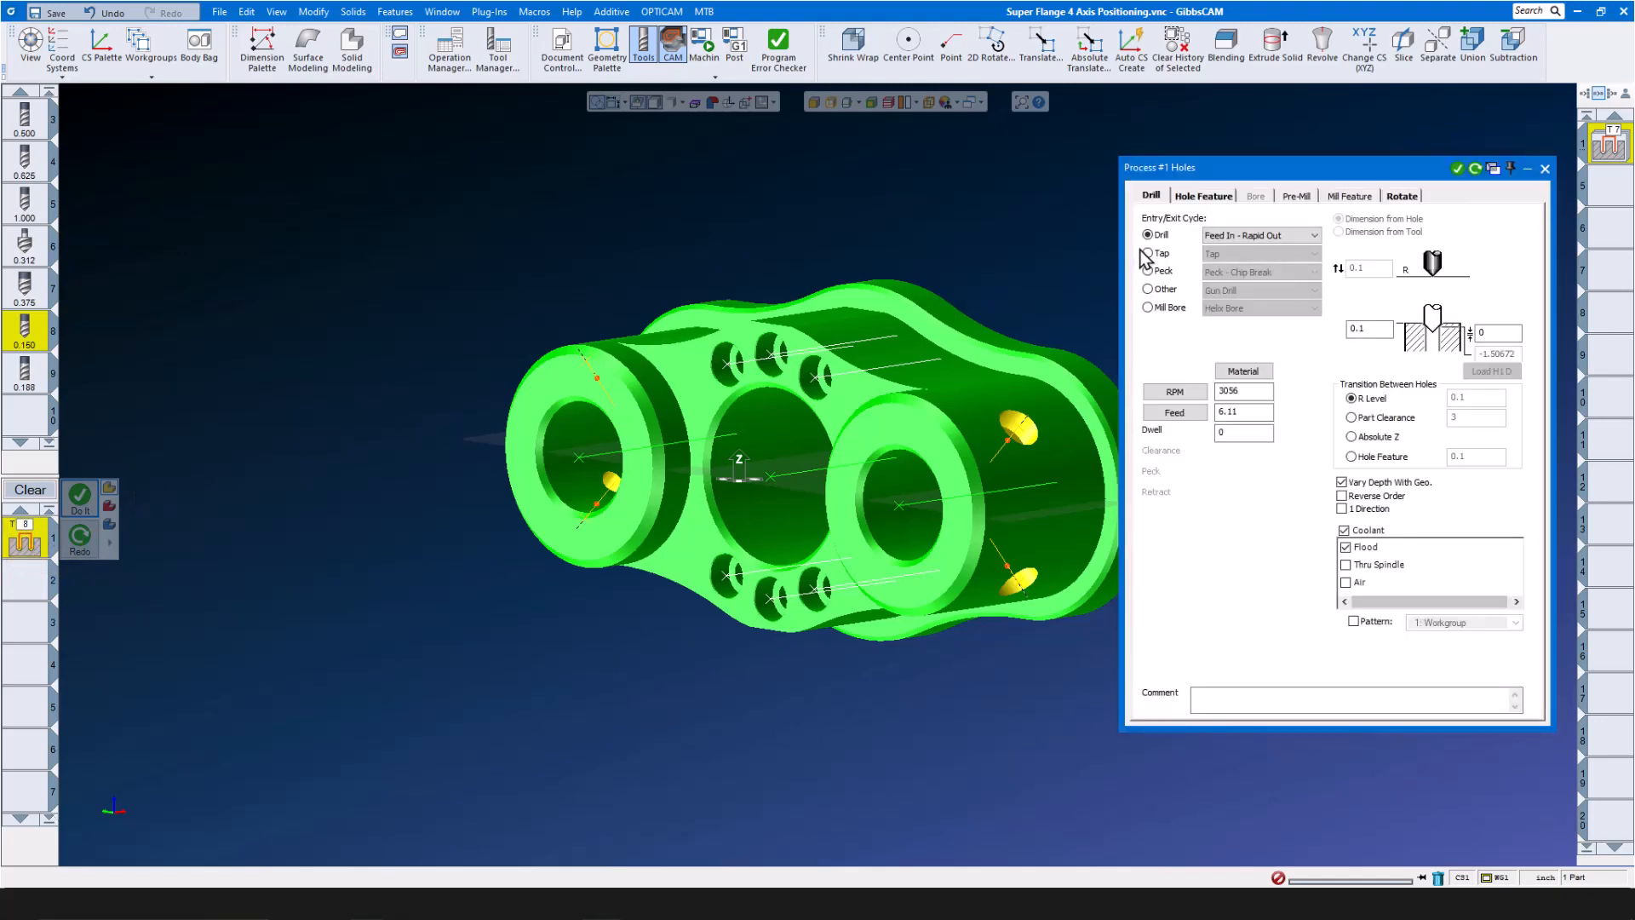
click(1148, 270)
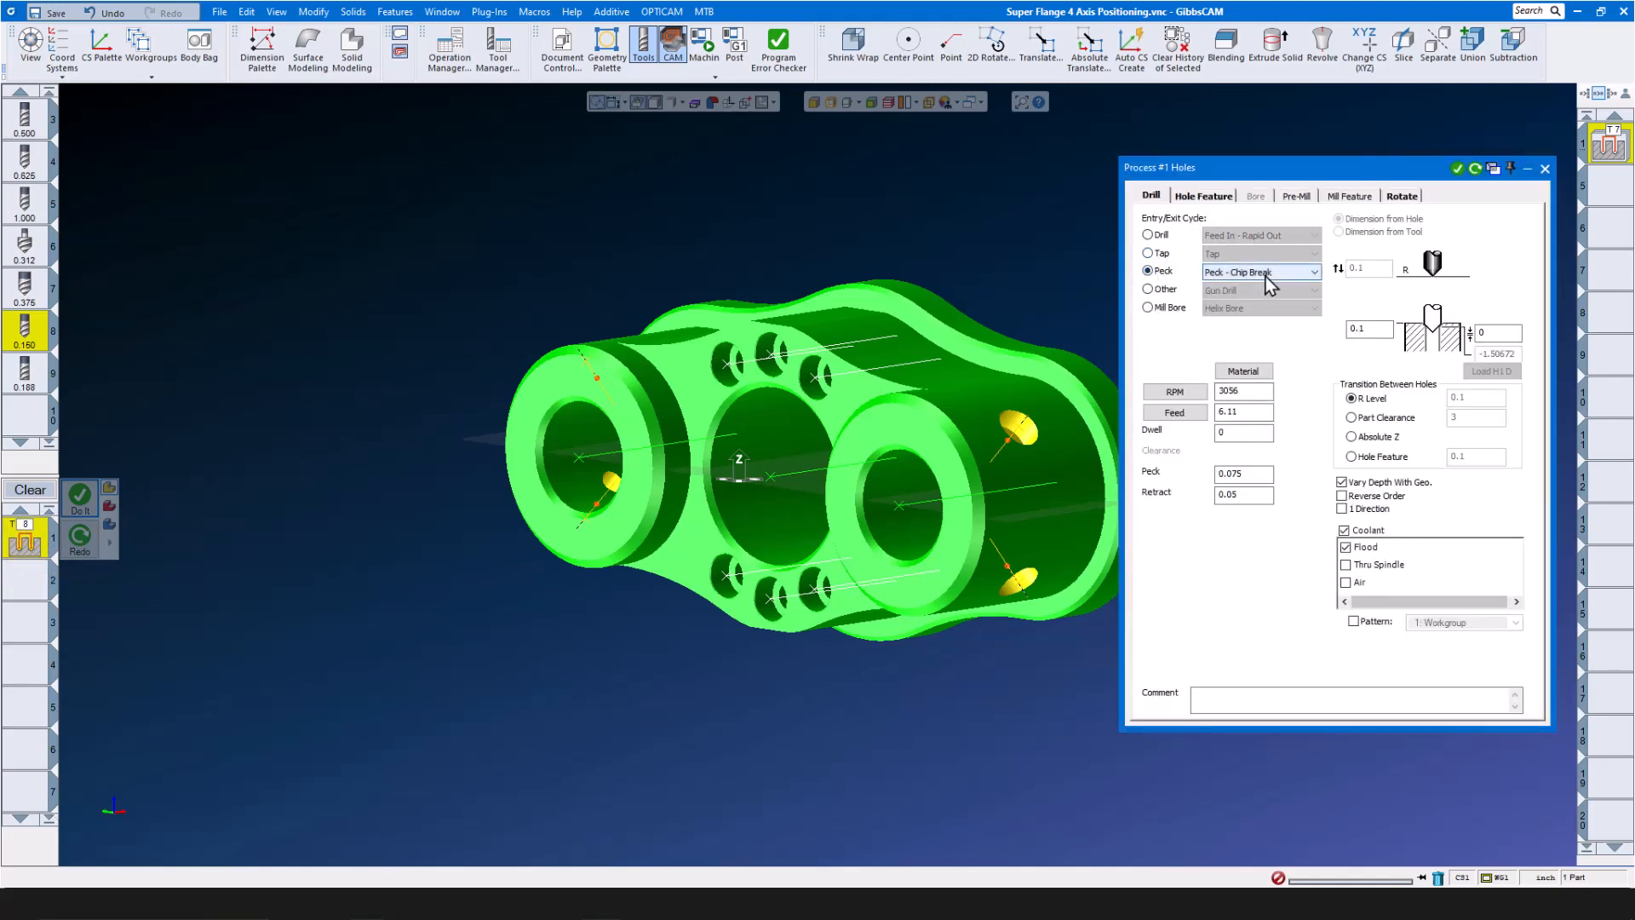
Set the drill's Feature Depth Z to Bottom of Hole with a -0.025 offset, create the operations on the side holes and close the process
click(1204, 195)
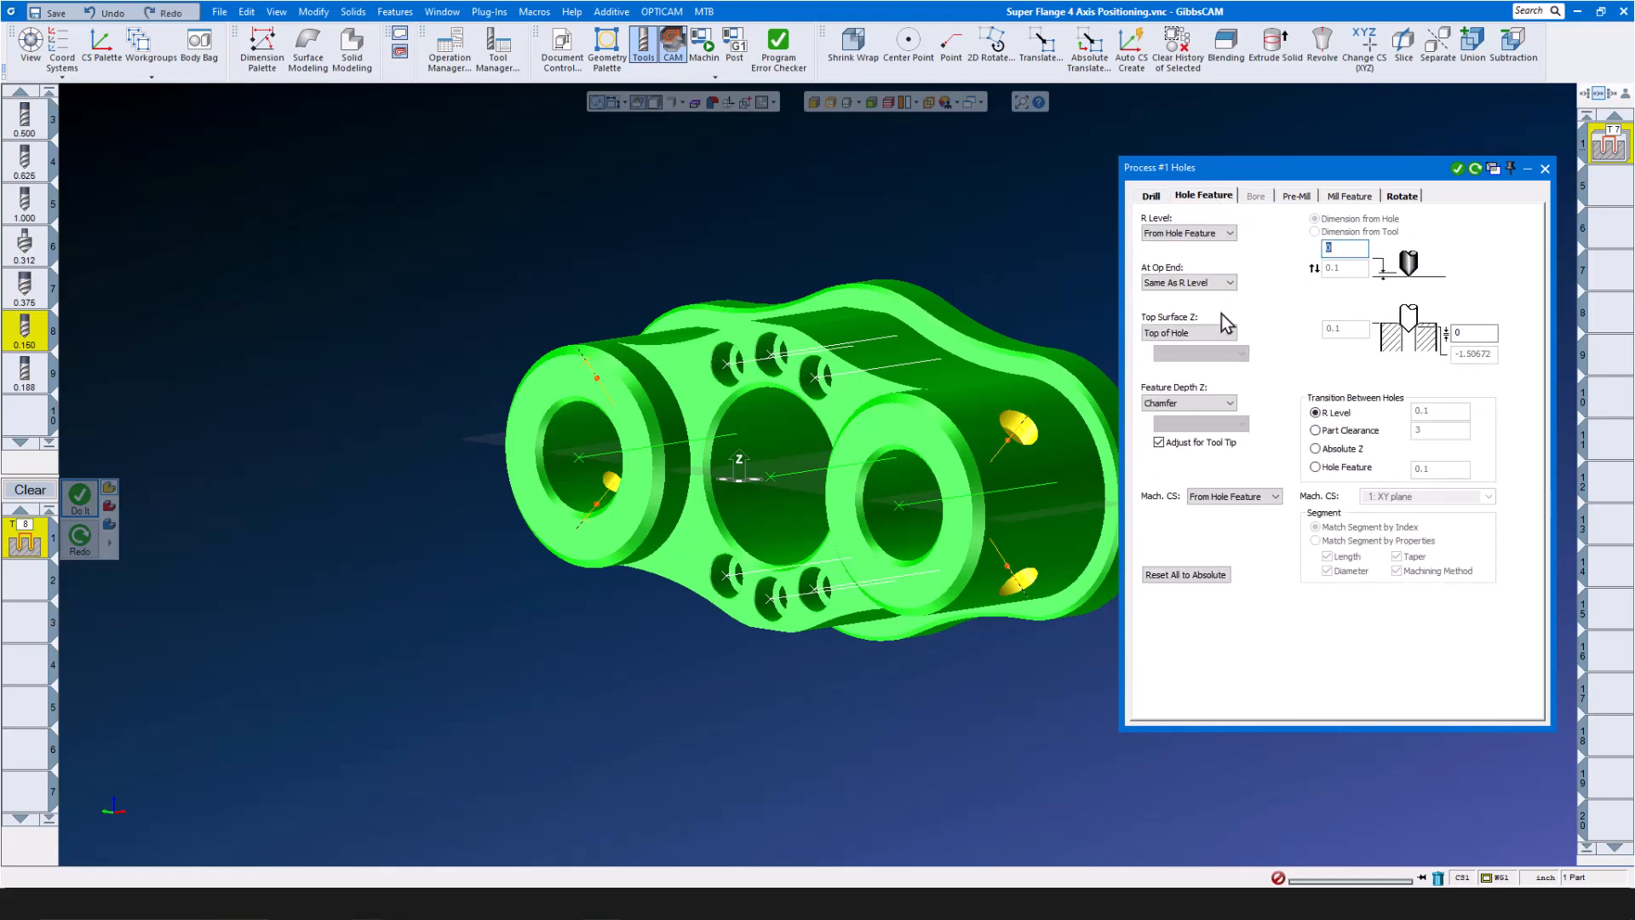
click(1229, 404)
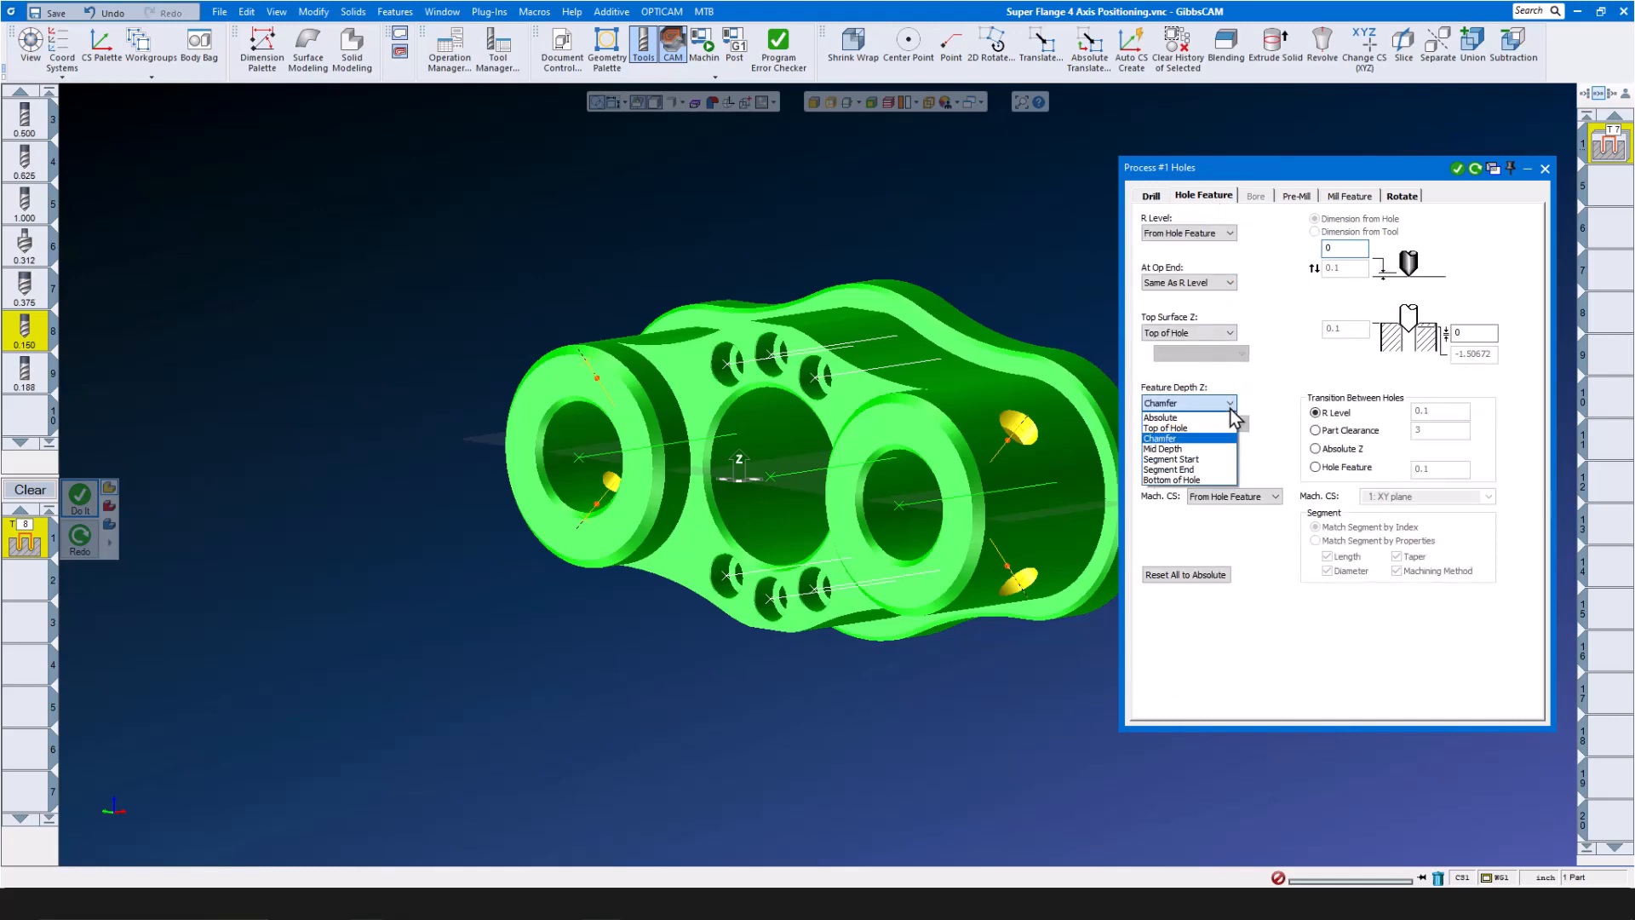
click(1217, 480)
double_click(1486, 333)
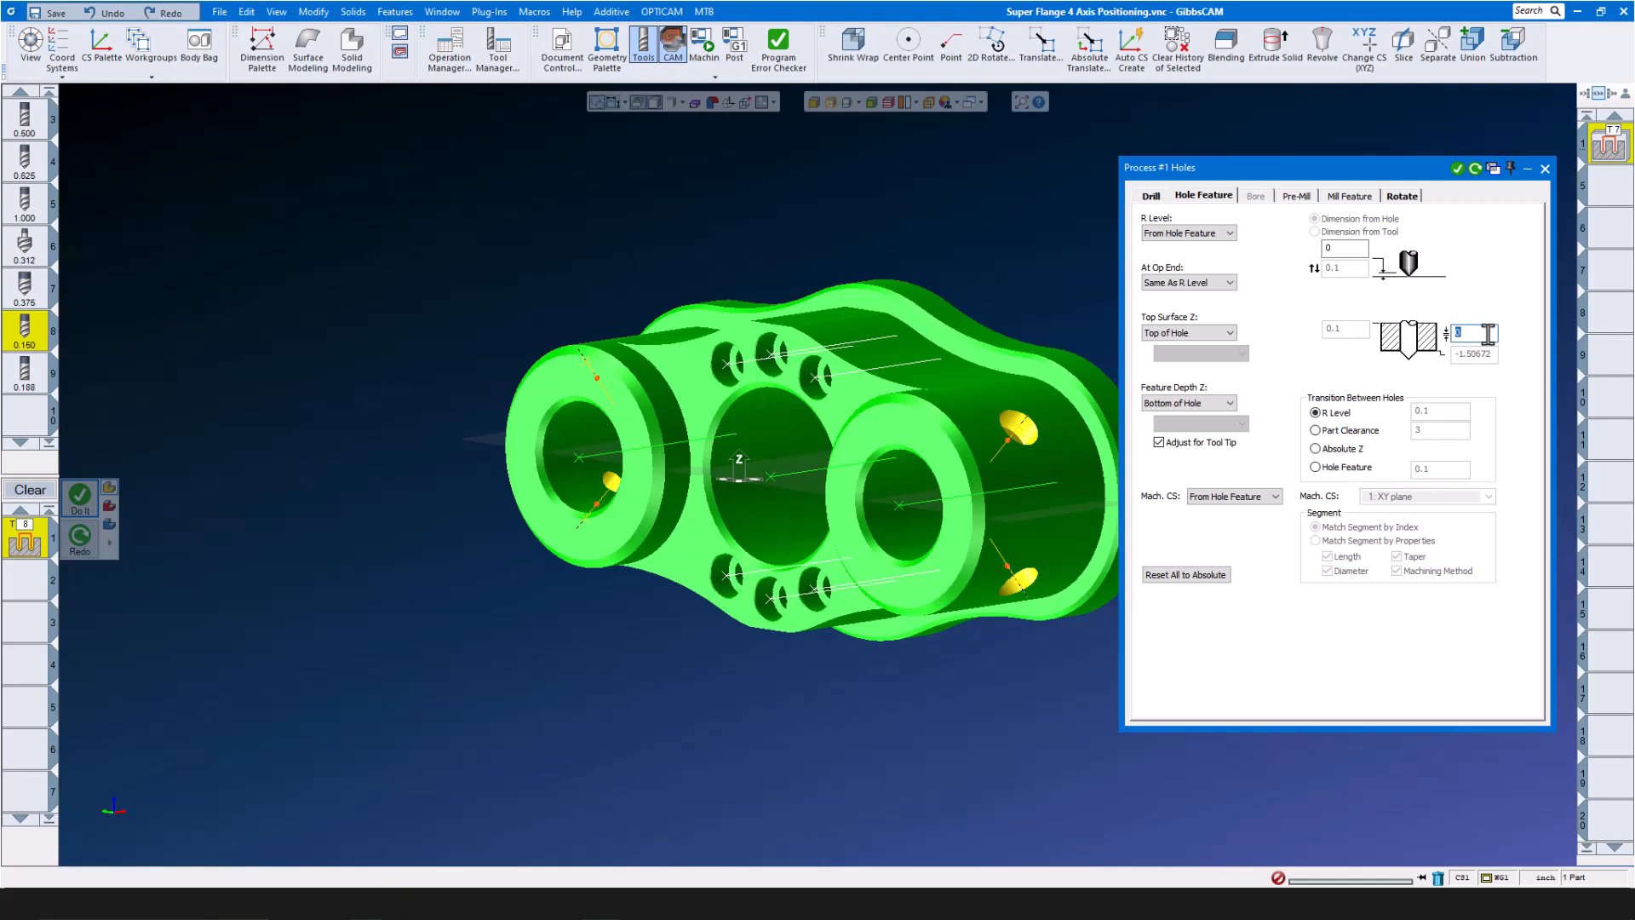
text(-.025)
click(1458, 169)
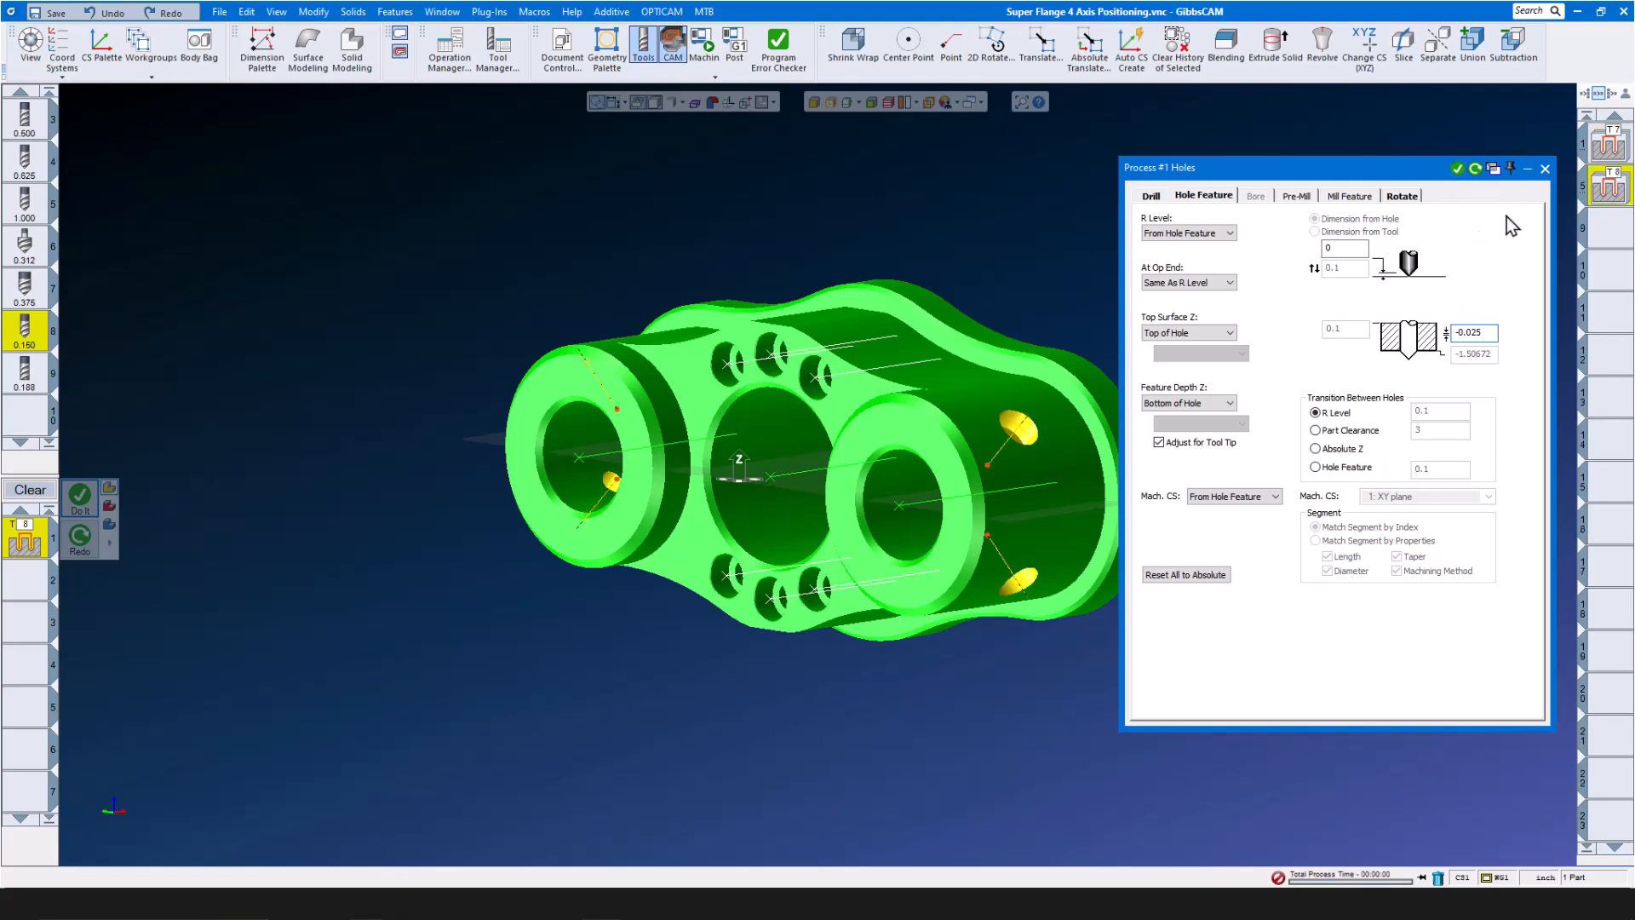
click(1545, 169)
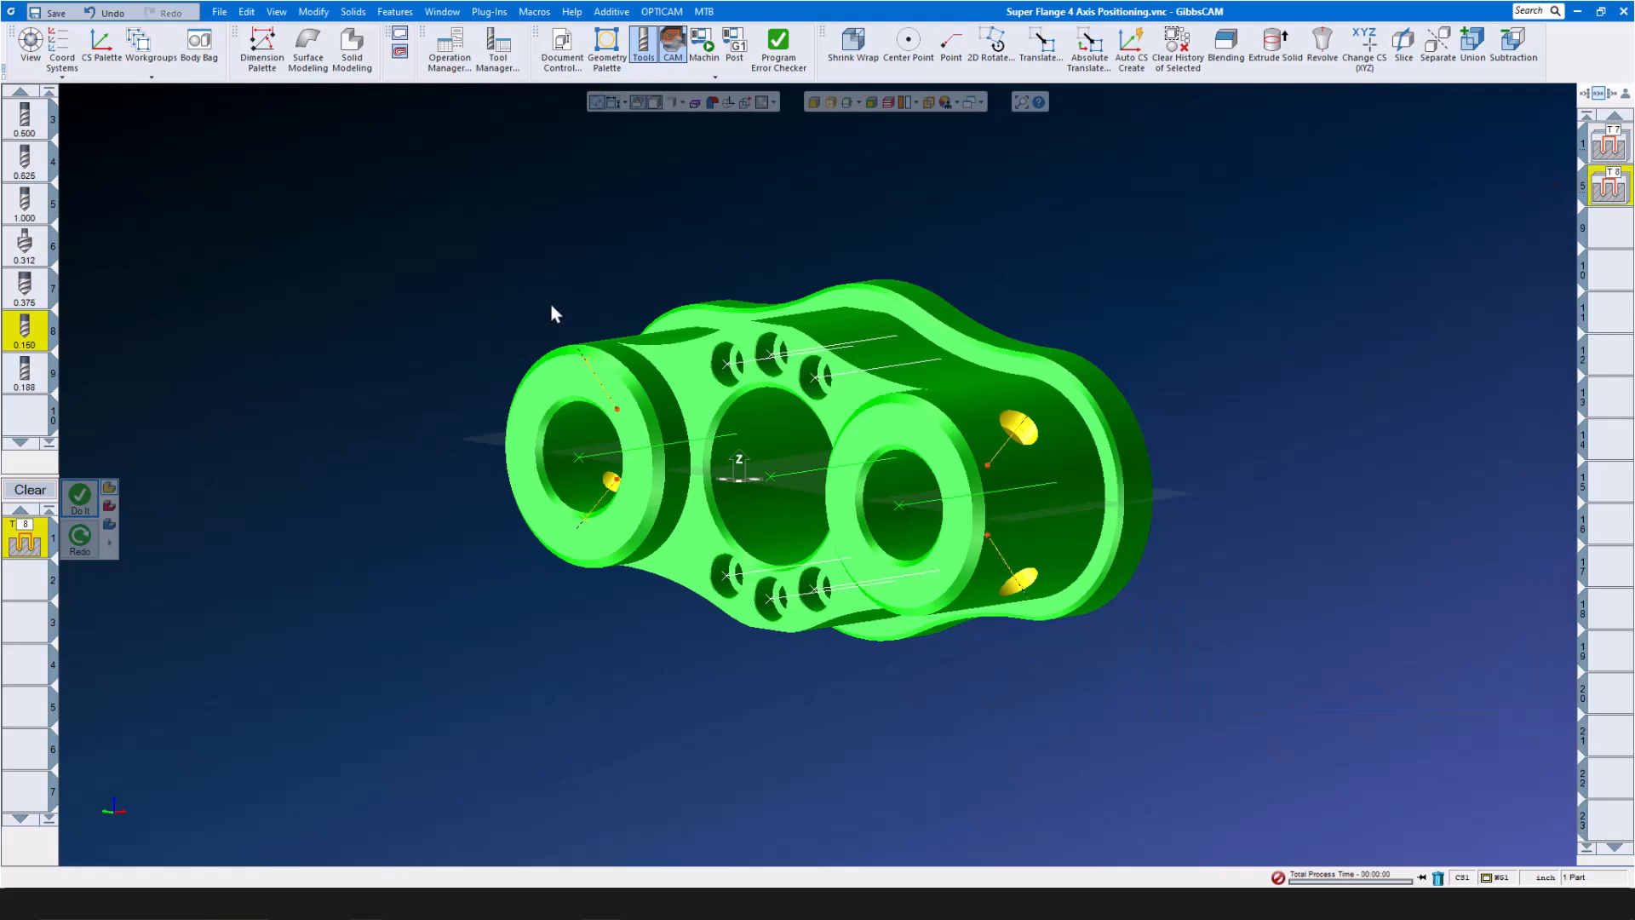
Switch the holes process to the 3/16" End Mill (tool 9) and set its cycle to Mill Bore with Helix Bore
mouse_move(30, 385)
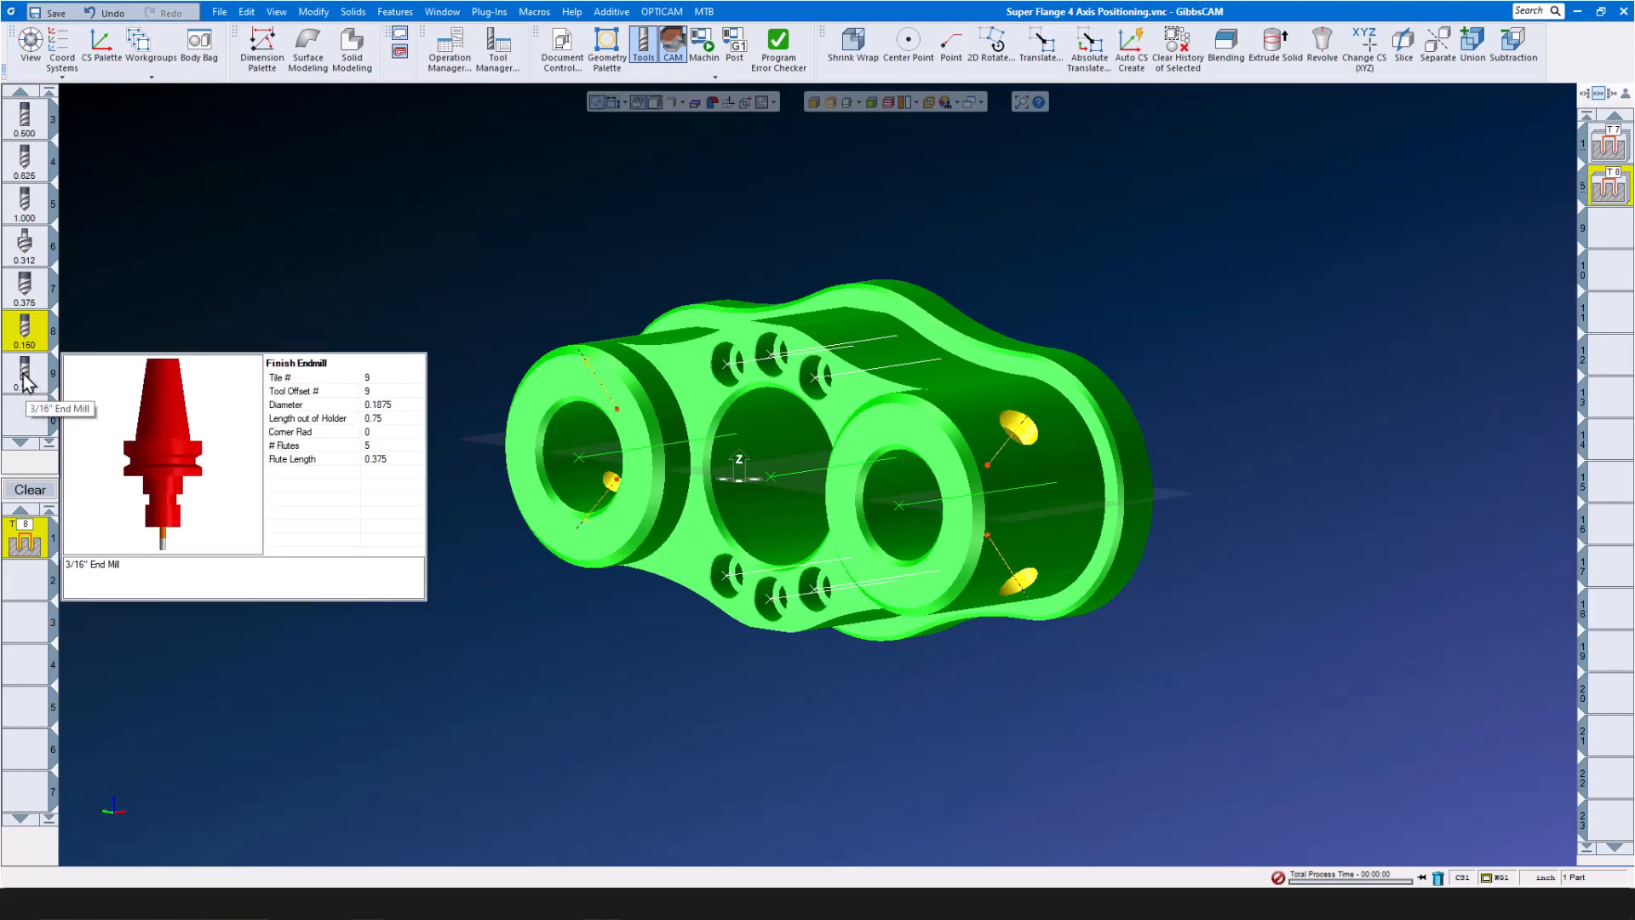
click(26, 375)
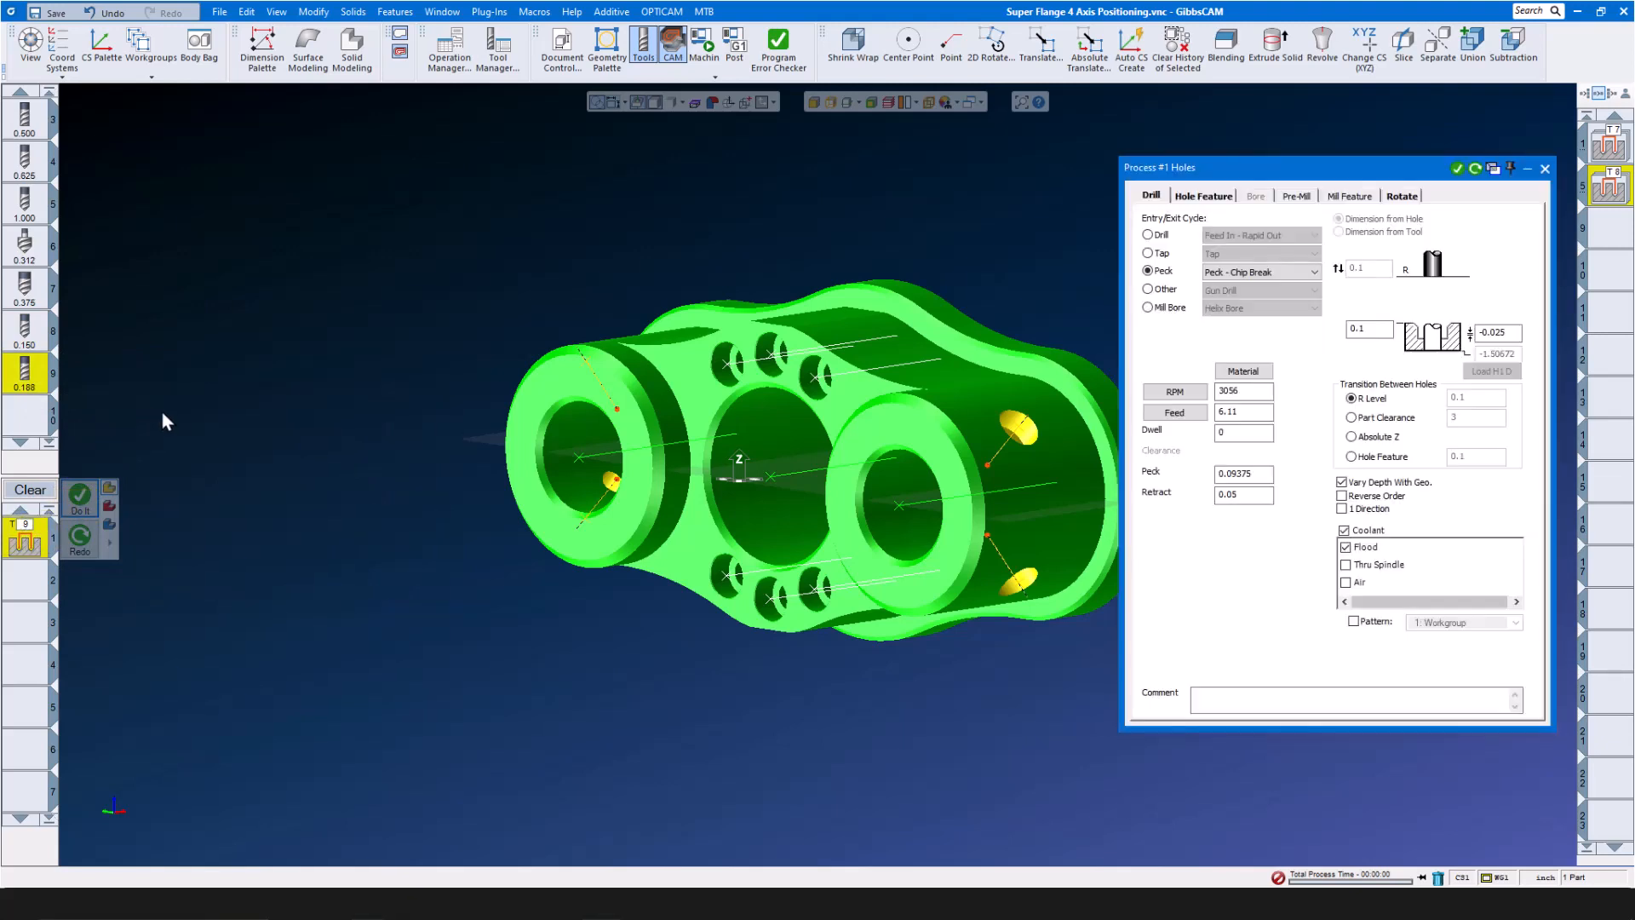
click(1148, 308)
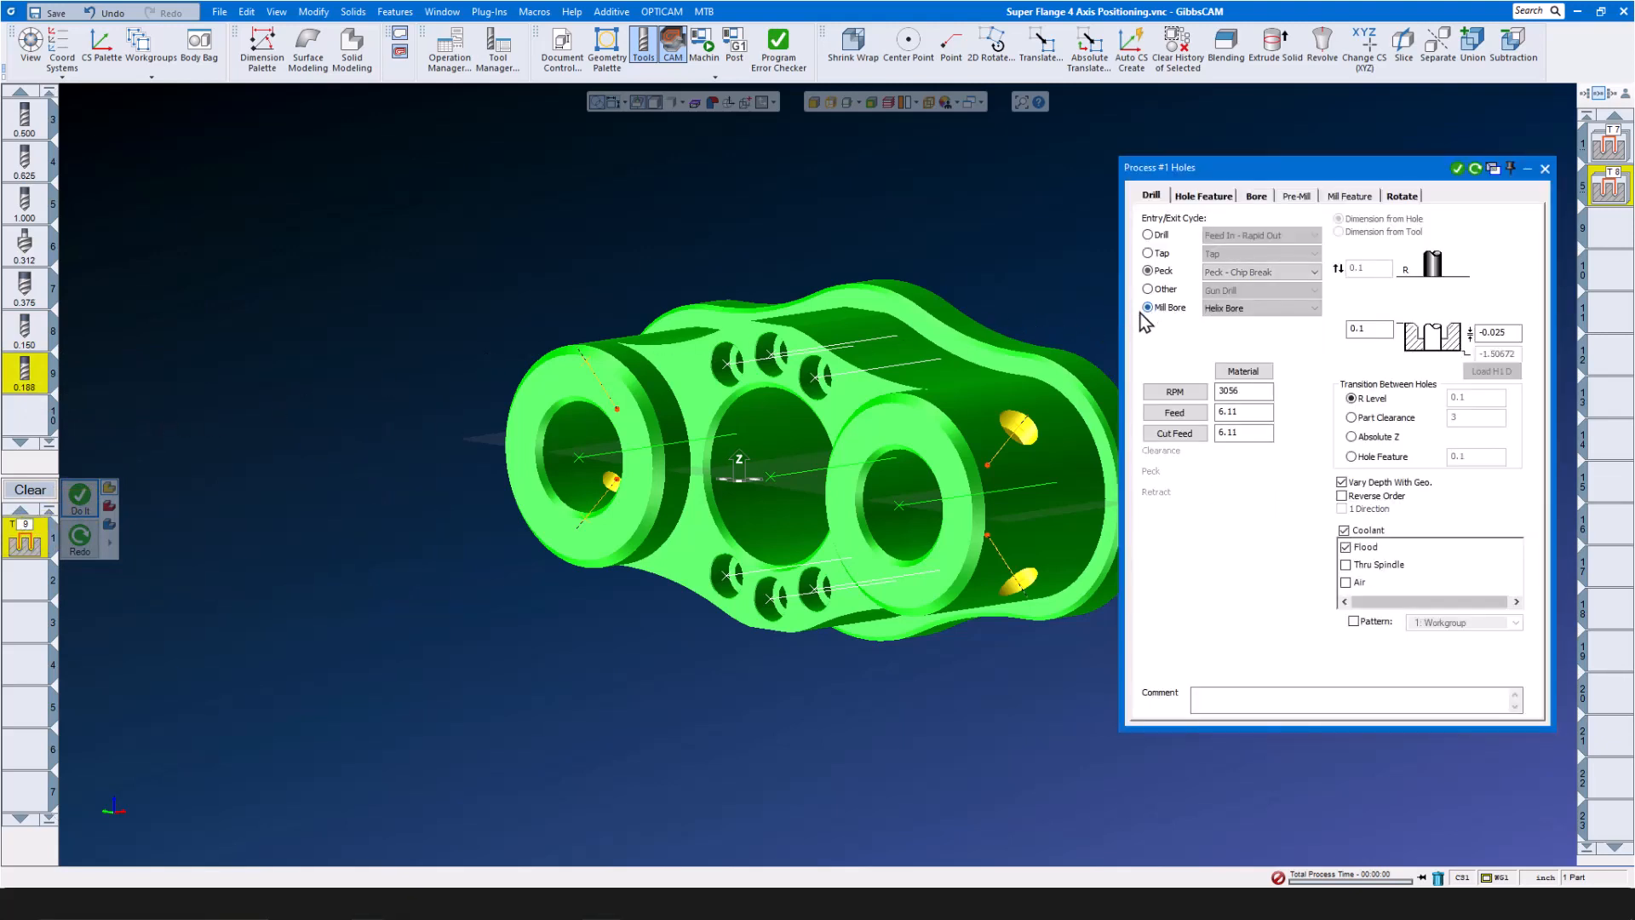
Set the bore process's Feature Depth Z to Segment End on segment 1 (0.250 Inch Bore) with a depth offset of 0
click(1204, 196)
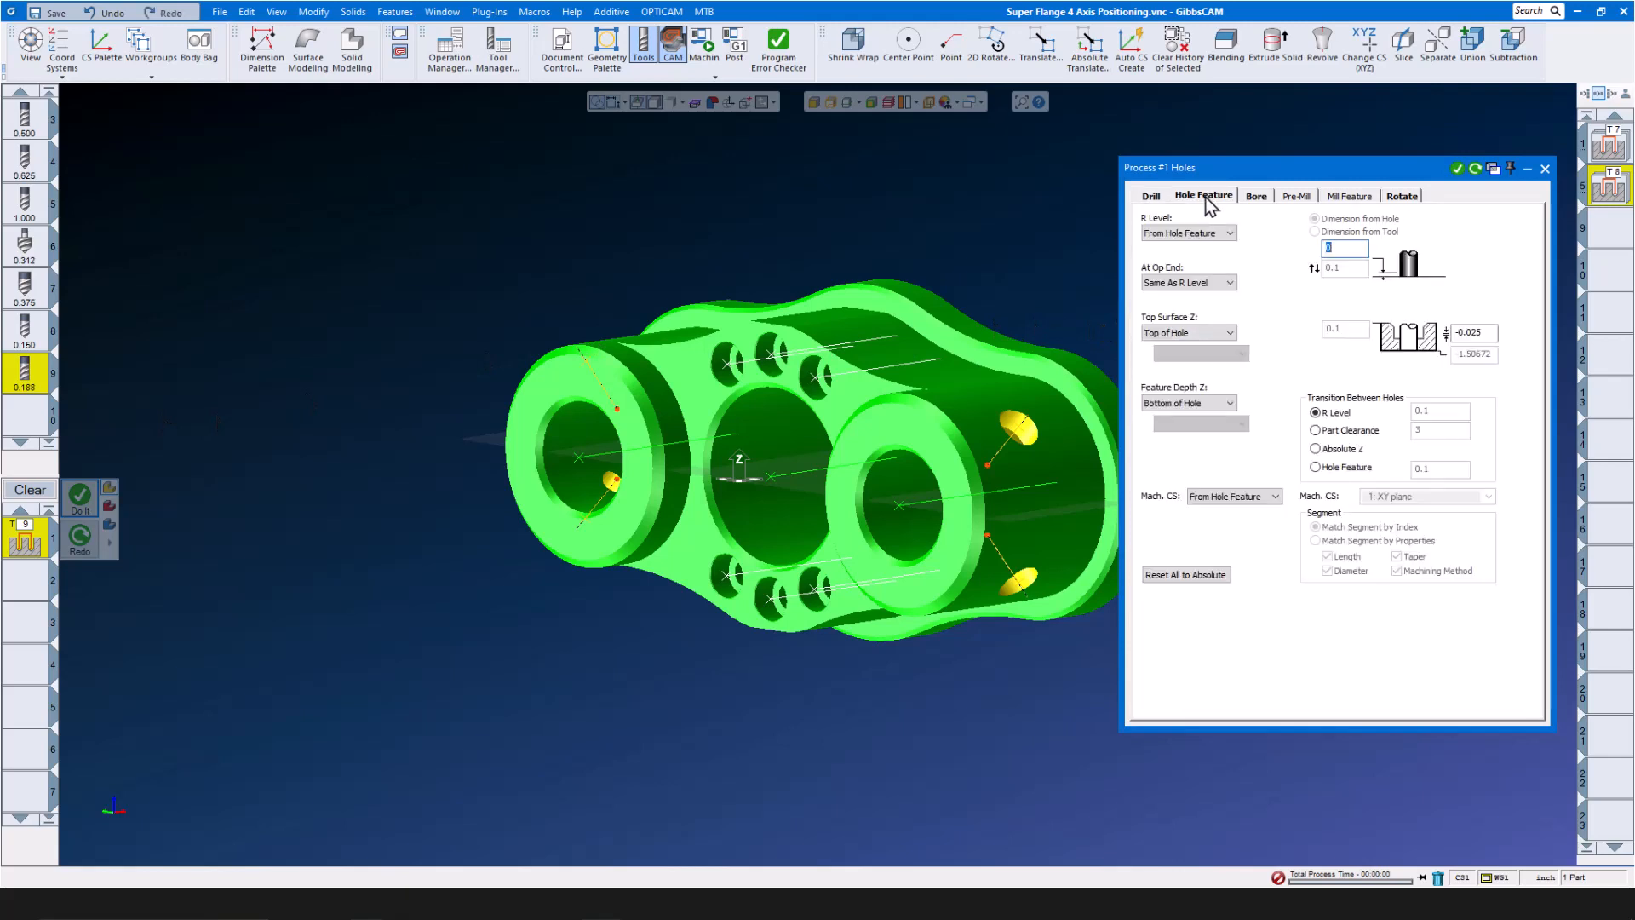
click(1229, 403)
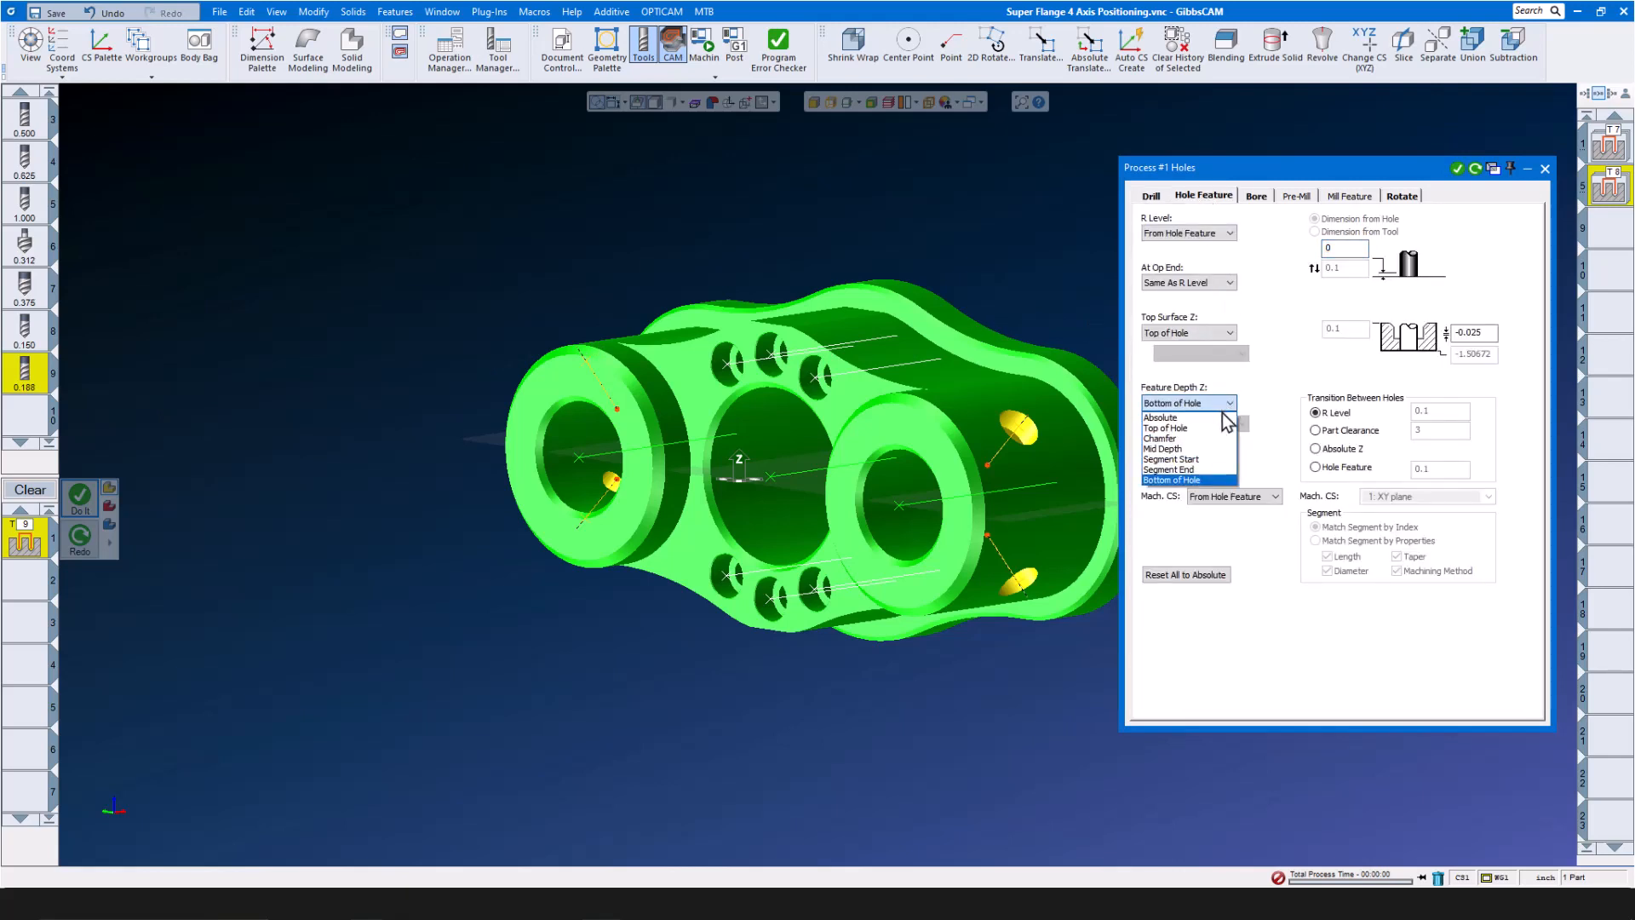
click(1193, 469)
click(1242, 425)
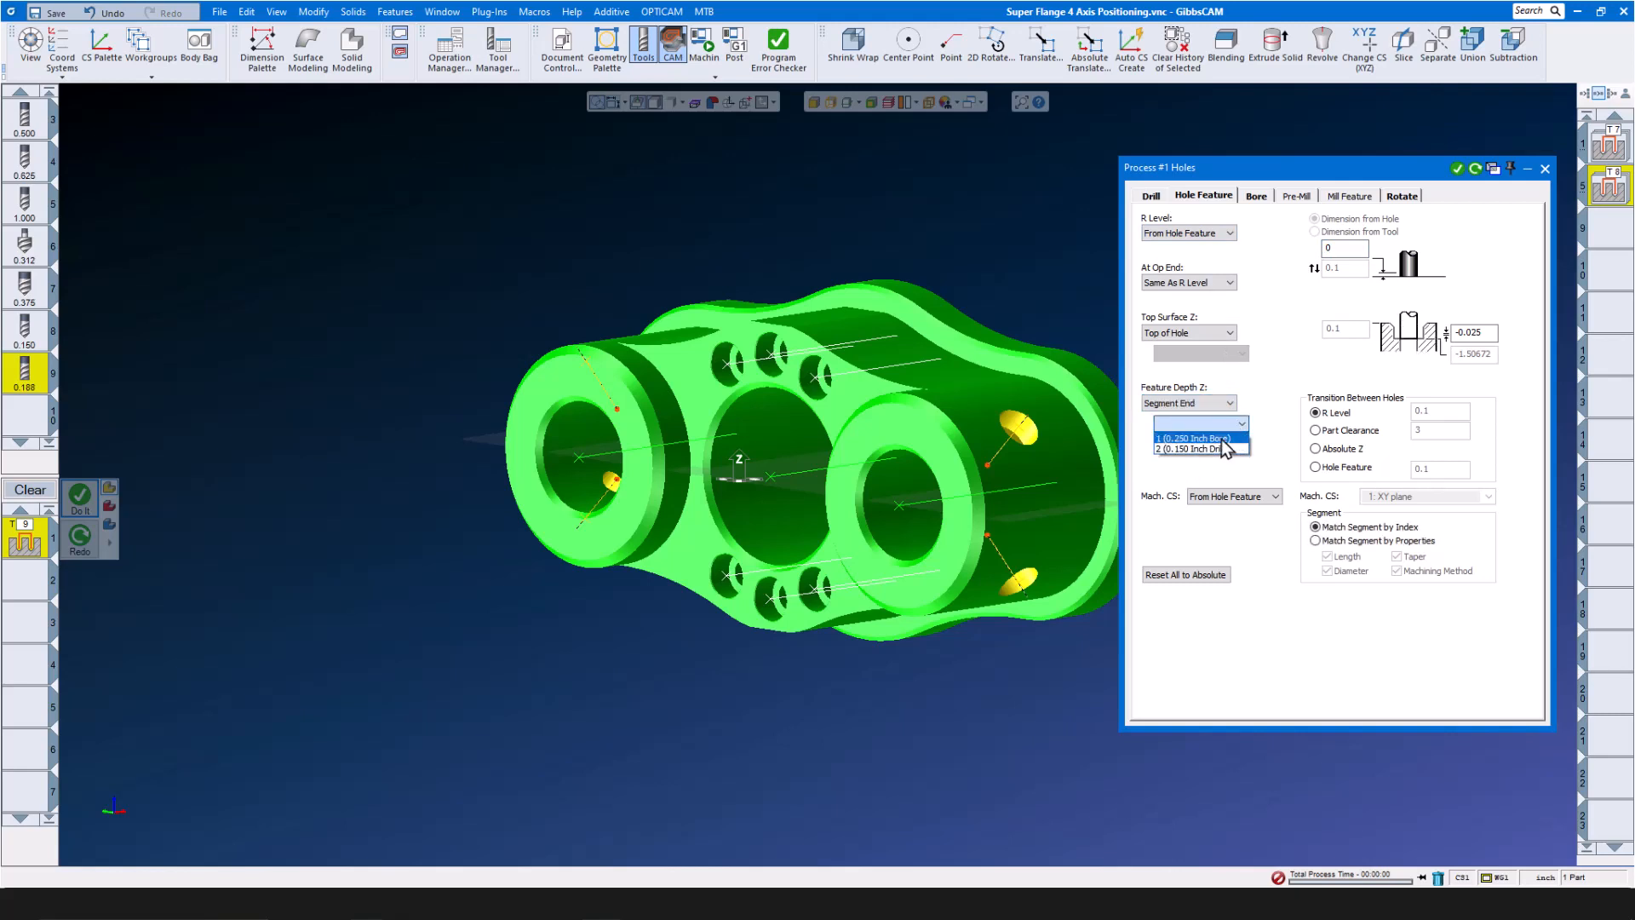
click(1223, 440)
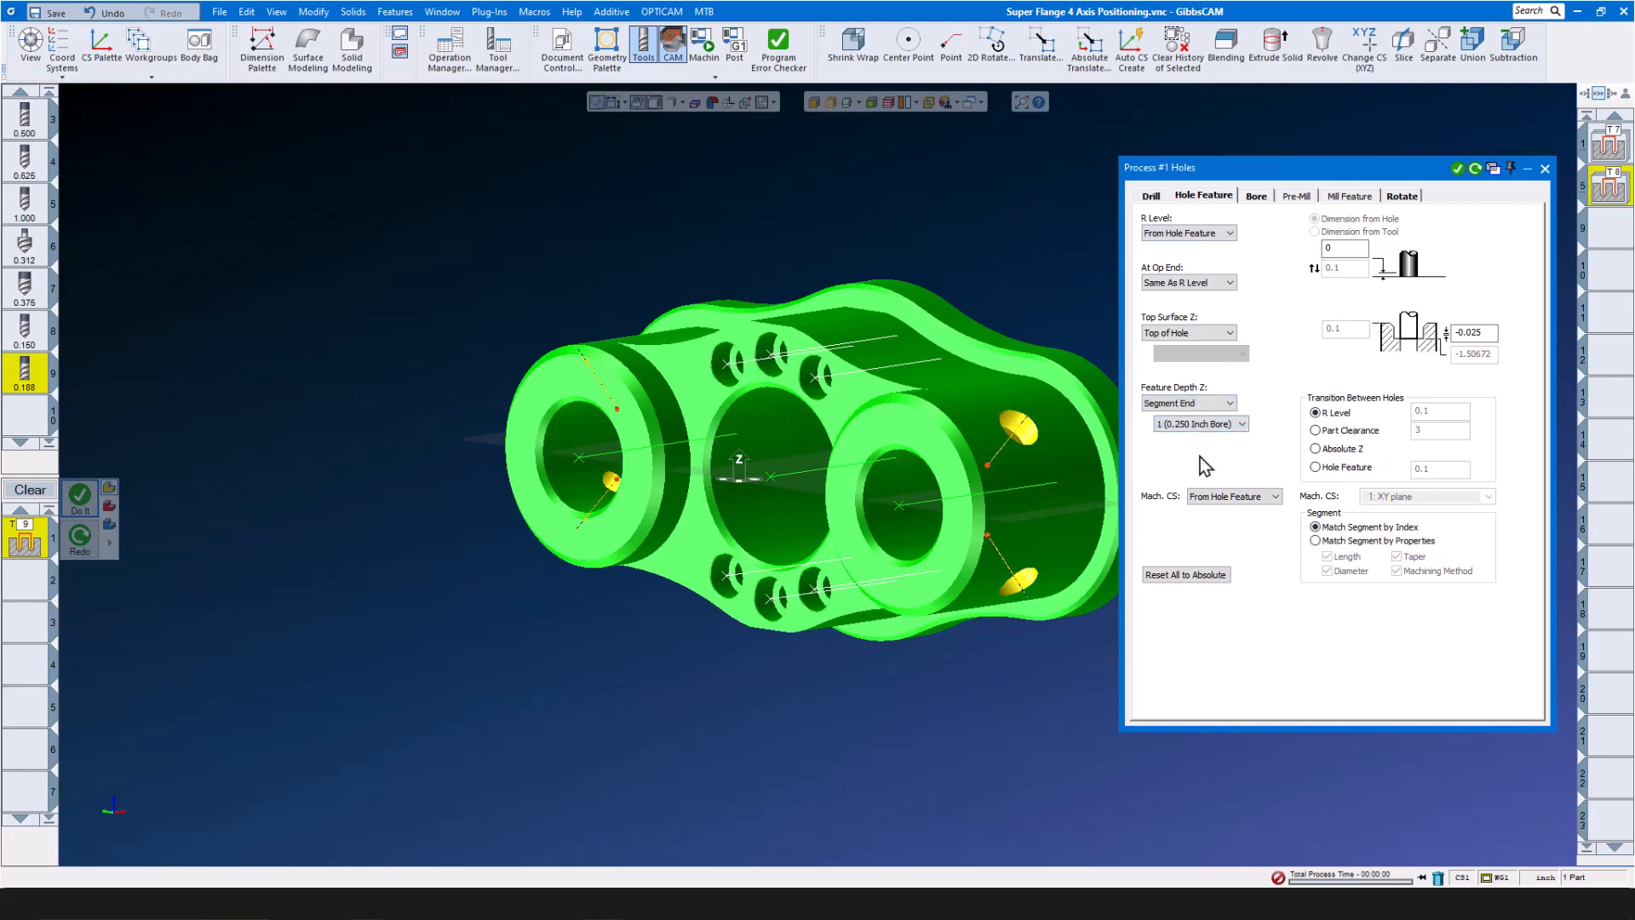
double_click(1483, 334)
text(0)
Review the helix bore settings, create the bore operations on the small angled side holes and close the process
click(1257, 196)
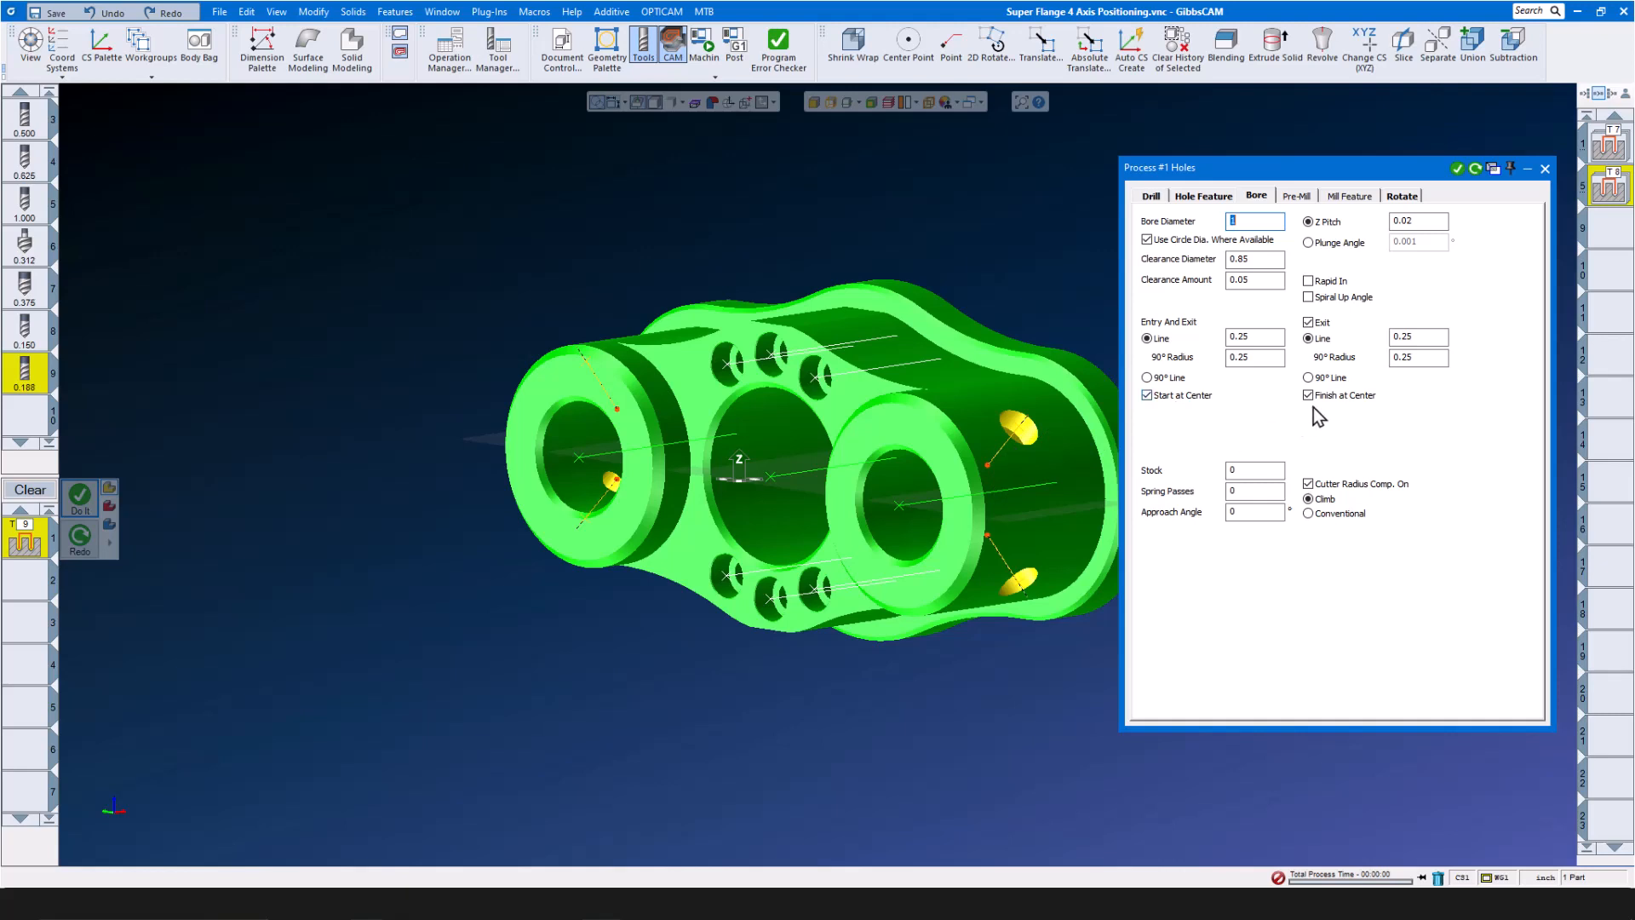
click(1459, 169)
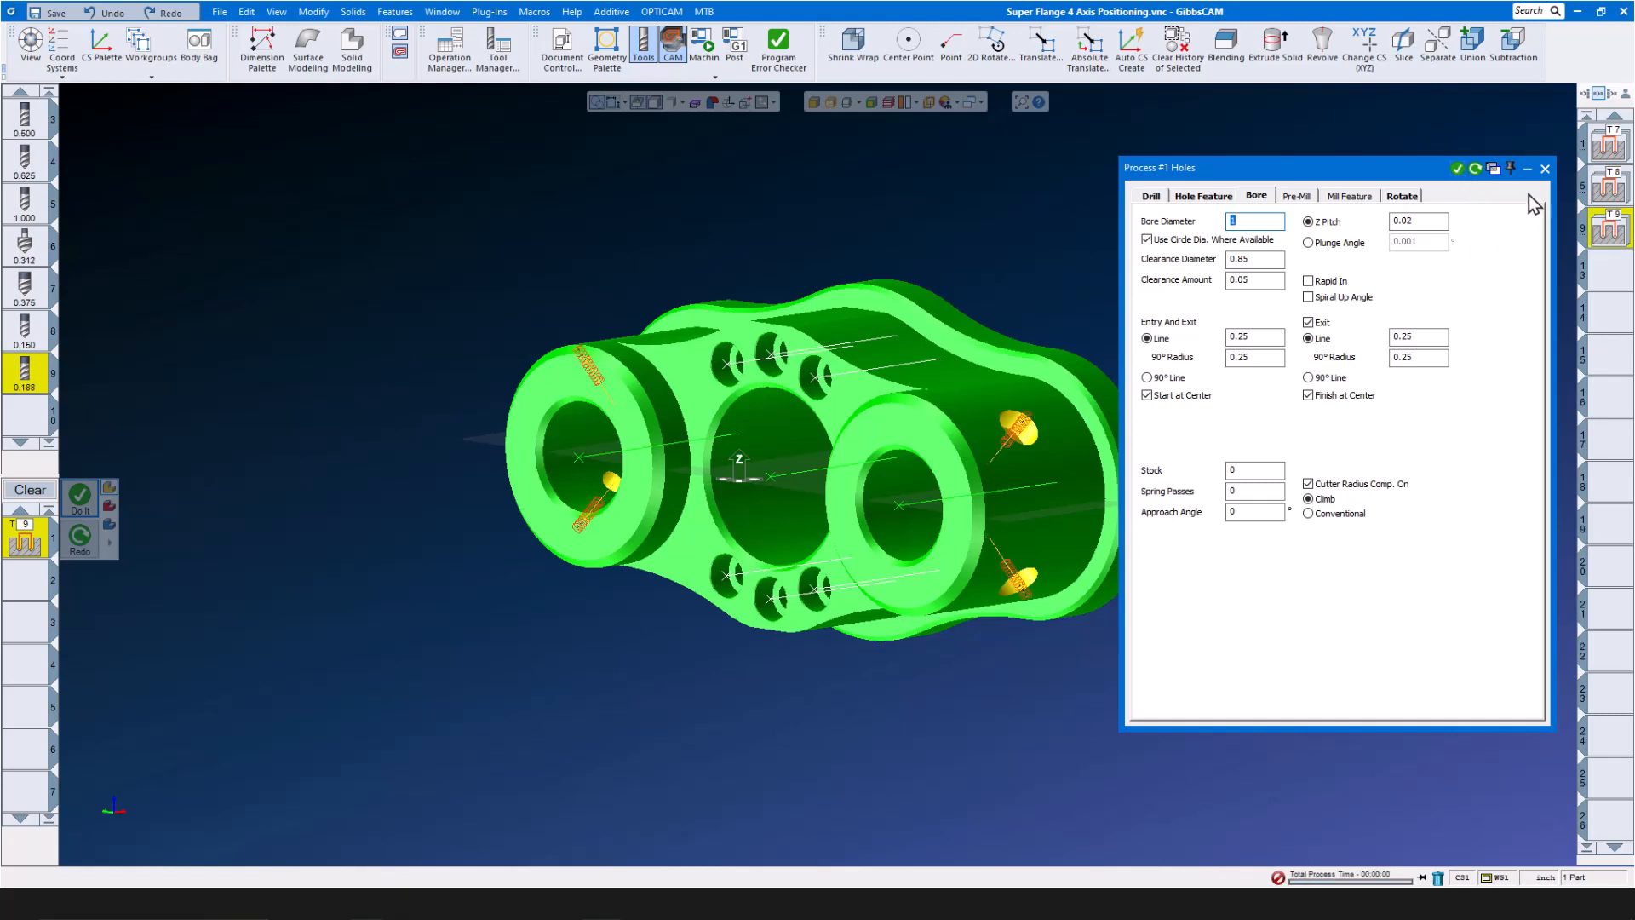
click(1545, 169)
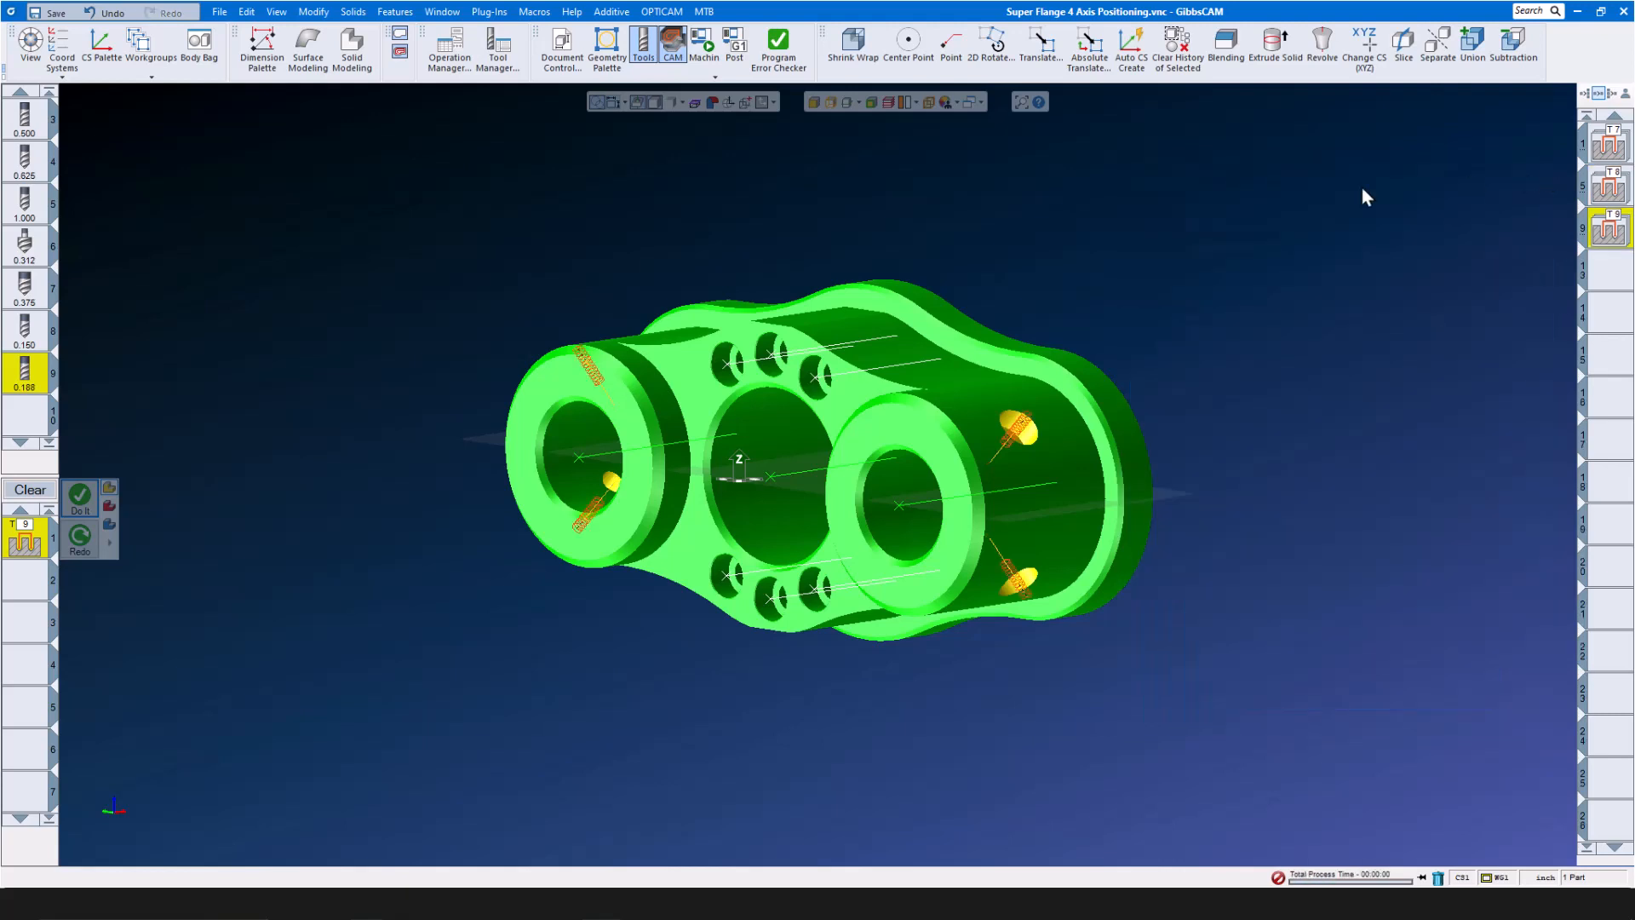
Run the machine simulation of the 4-axis hole operations on the flange from the beginning at an adjusted speed
click(705, 75)
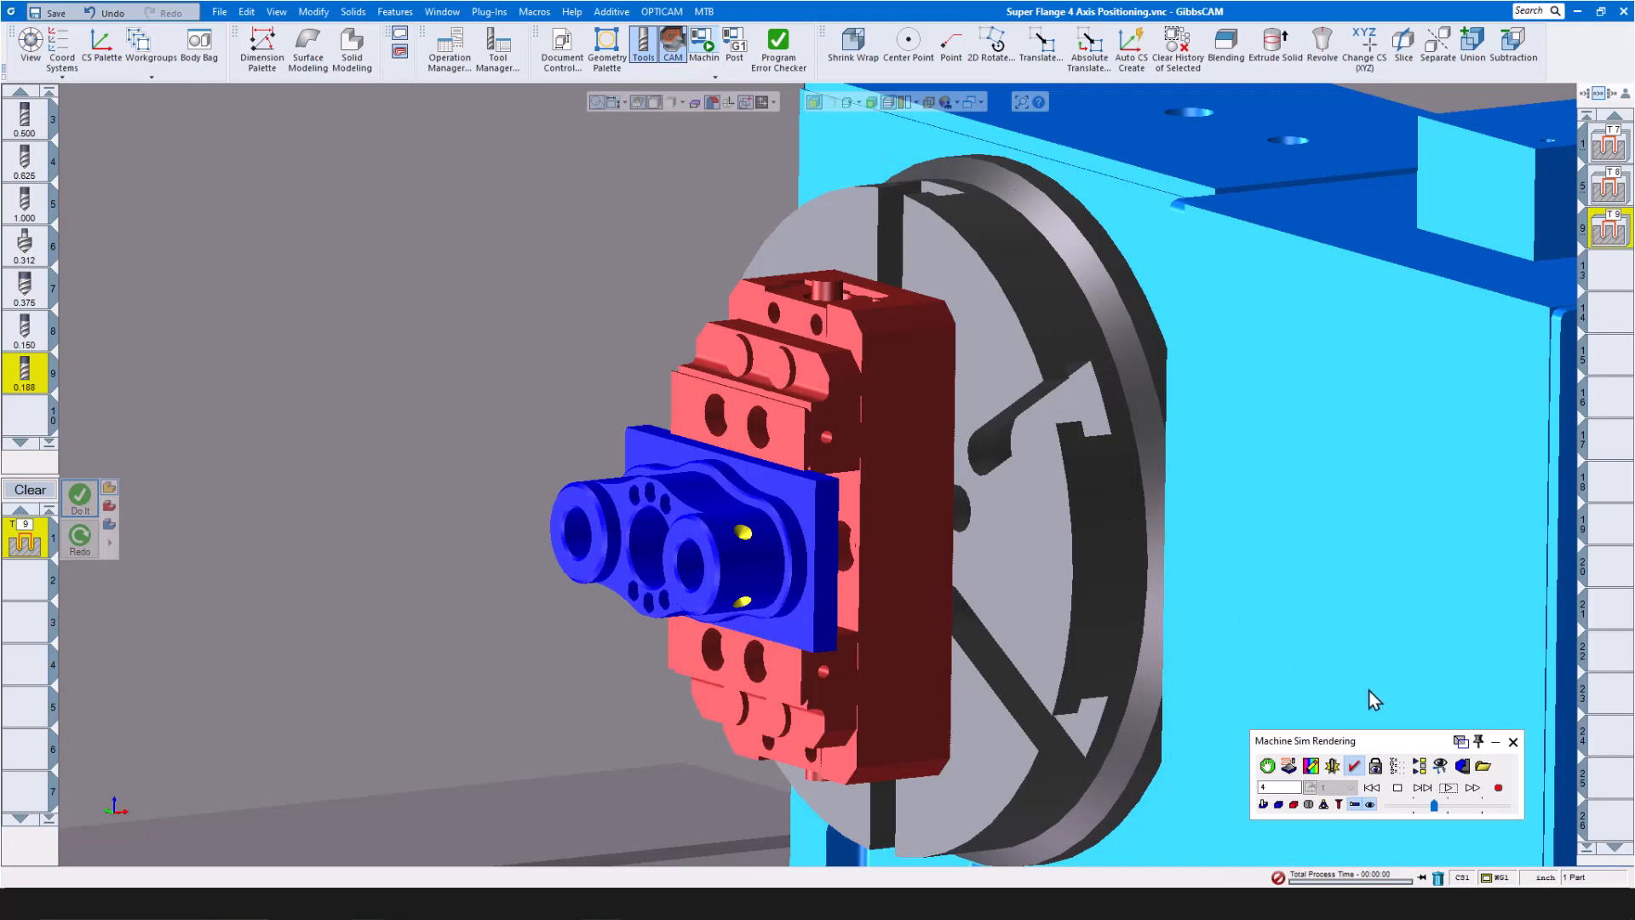
click(1432, 809)
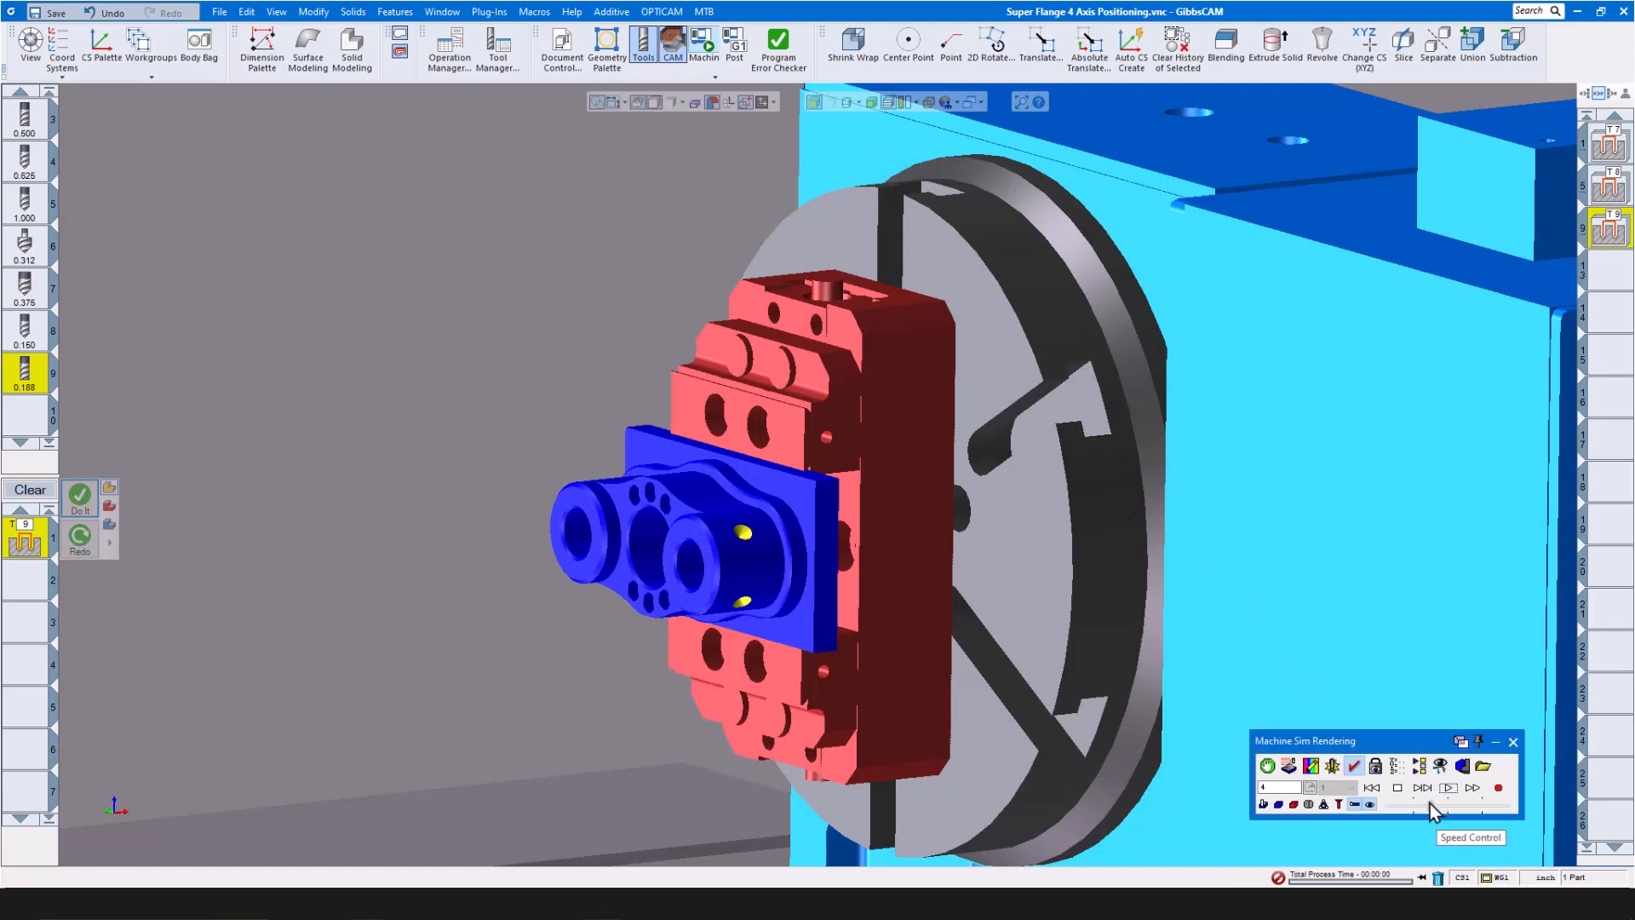
click(1373, 787)
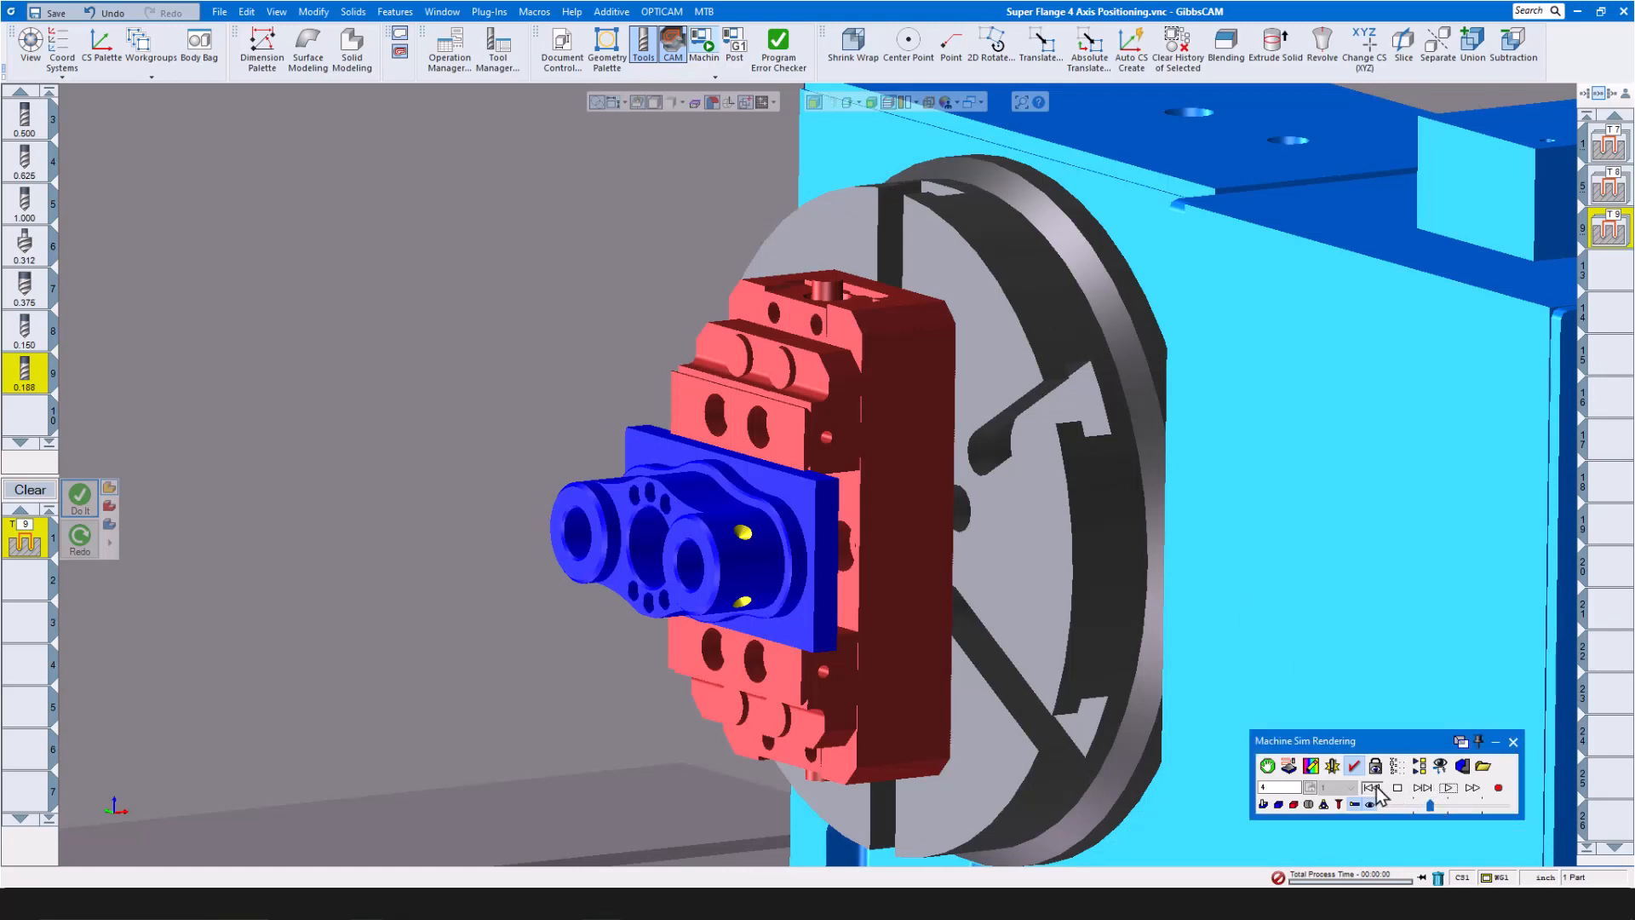
click(1449, 787)
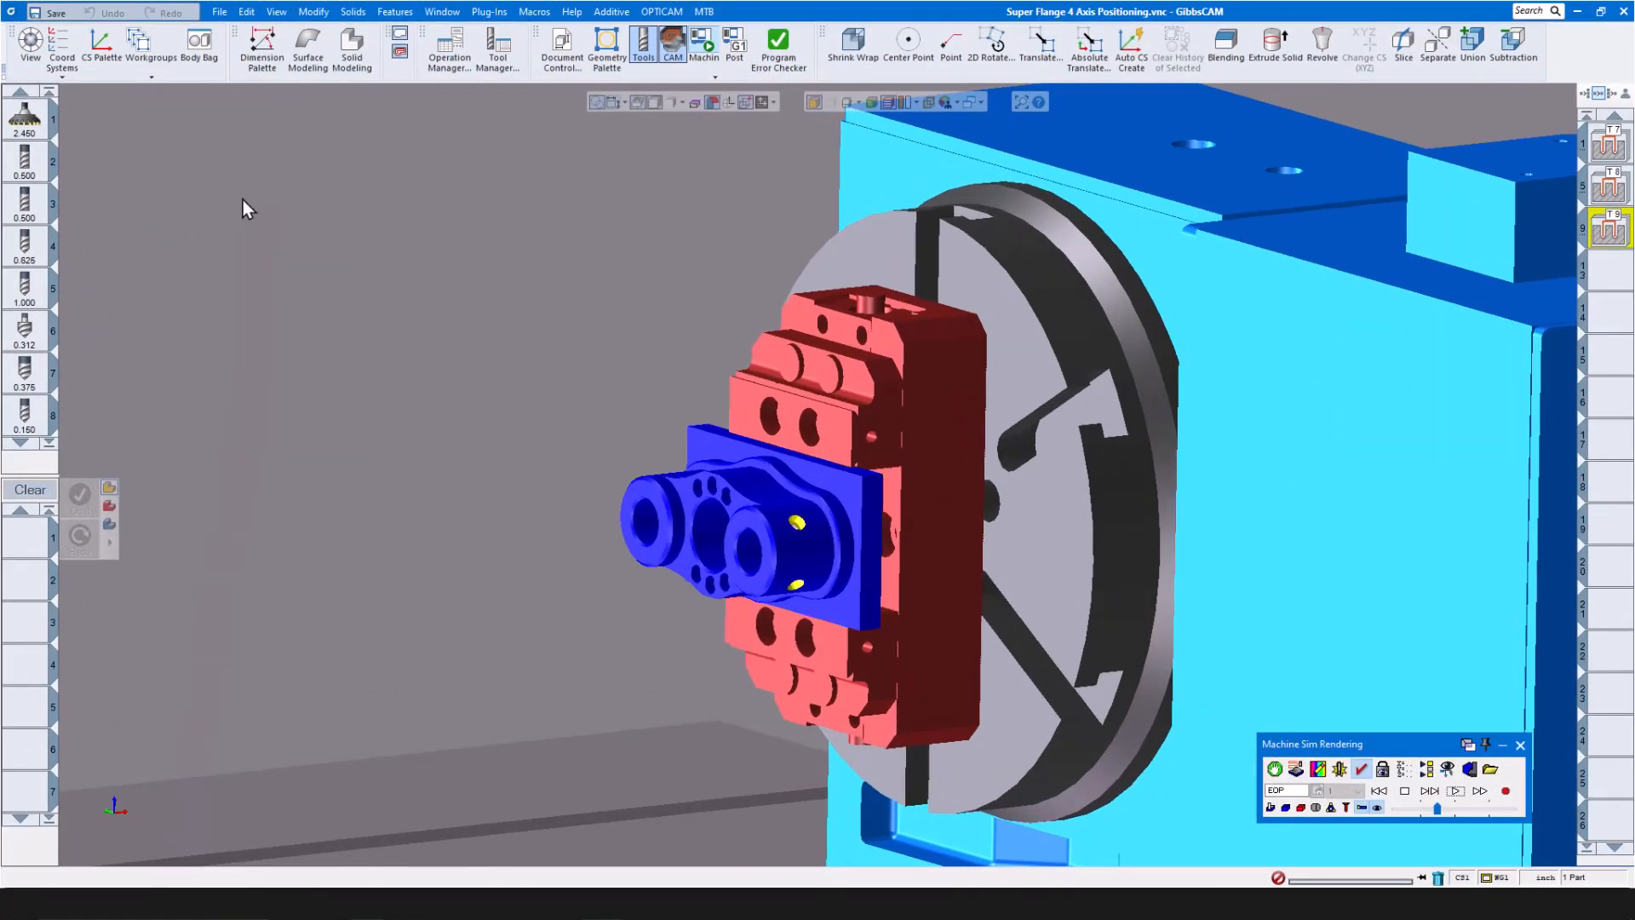
Open the recent part Segment 5 - GibbsCAM Demo - 3 Axis Solid Surfaces.vnc, discarding the changes to the current part
click(219, 11)
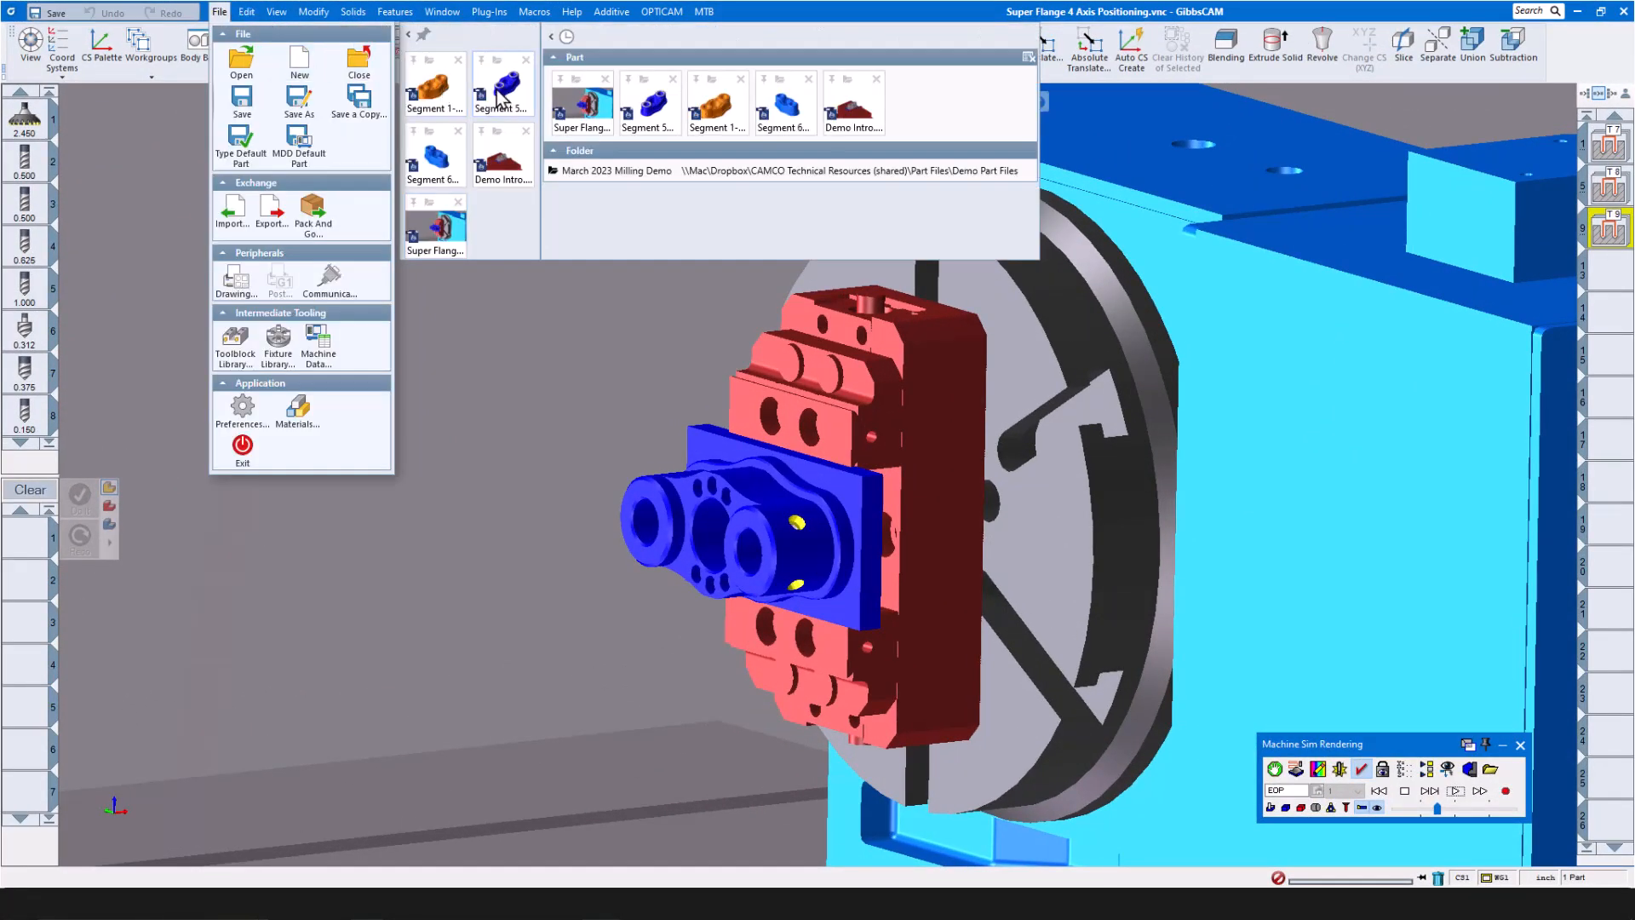
click(498, 90)
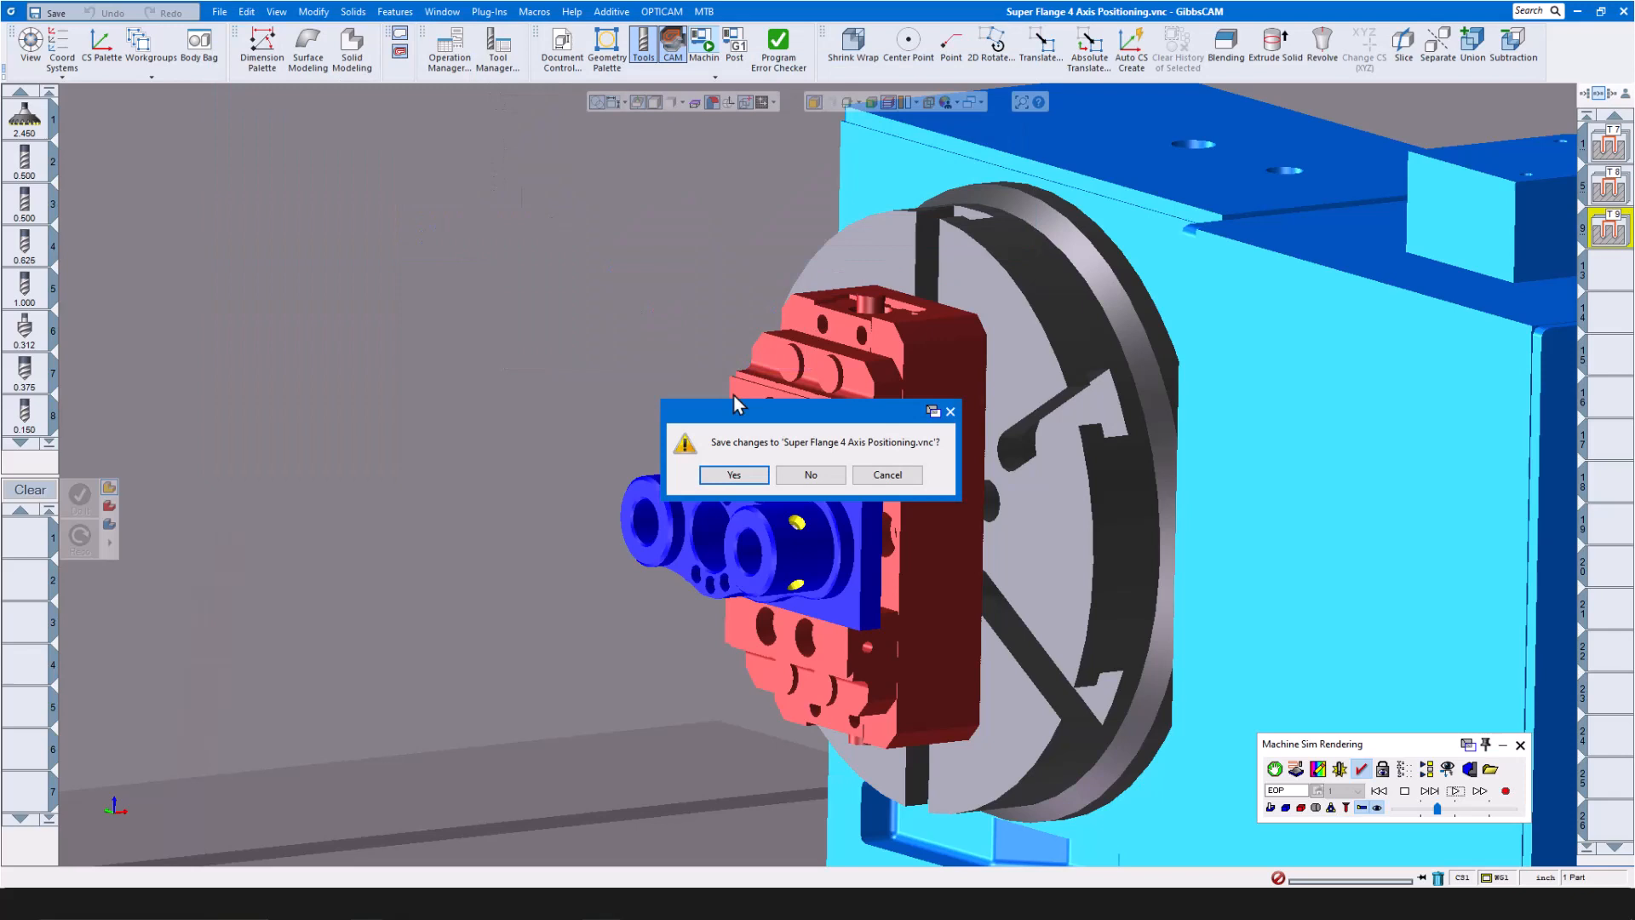
click(826, 475)
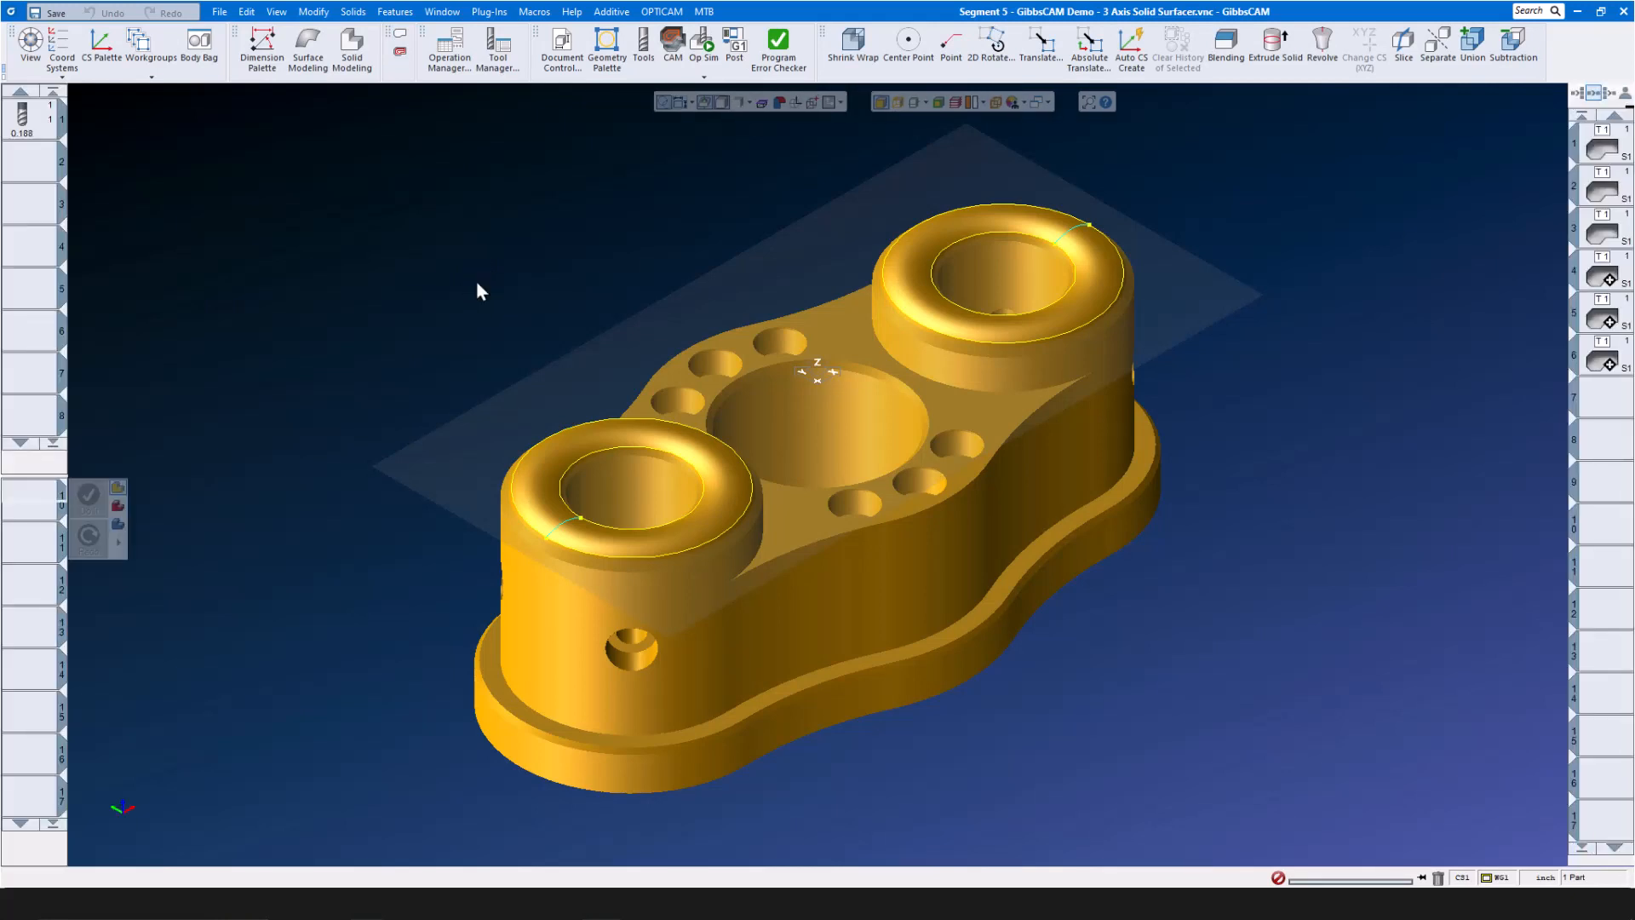
Examine operation 1's Surface Flow Cut settings, including the available cut types, stepover and ridge height, and close the process
mouse_move(34, 126)
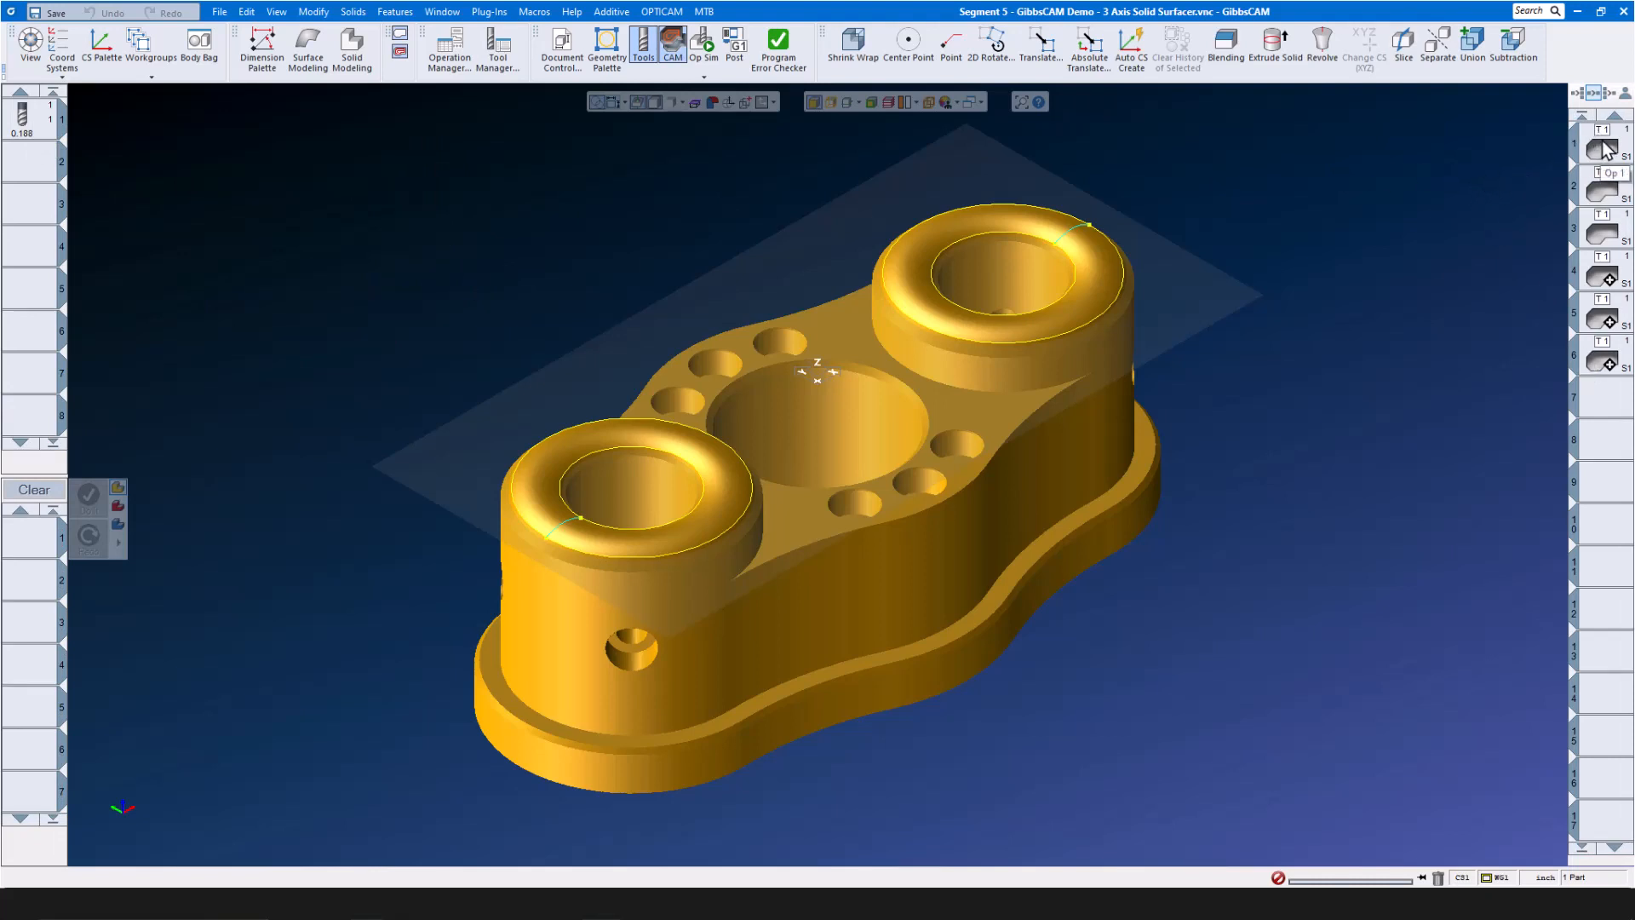
double_click(1604, 148)
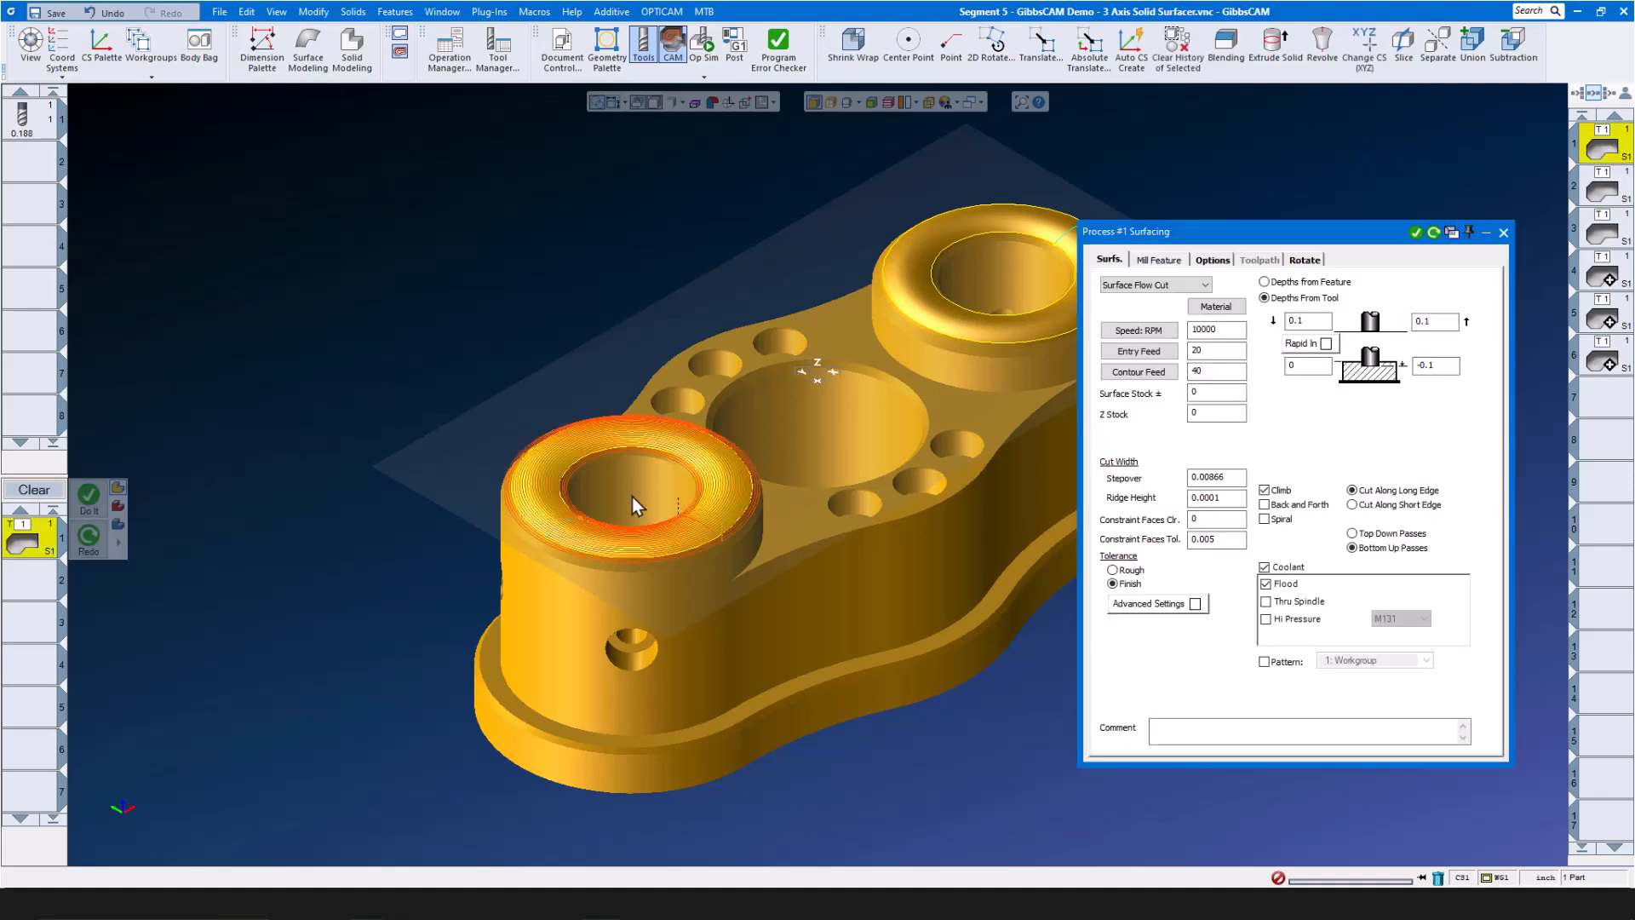
scroll(621, 495, up, 3)
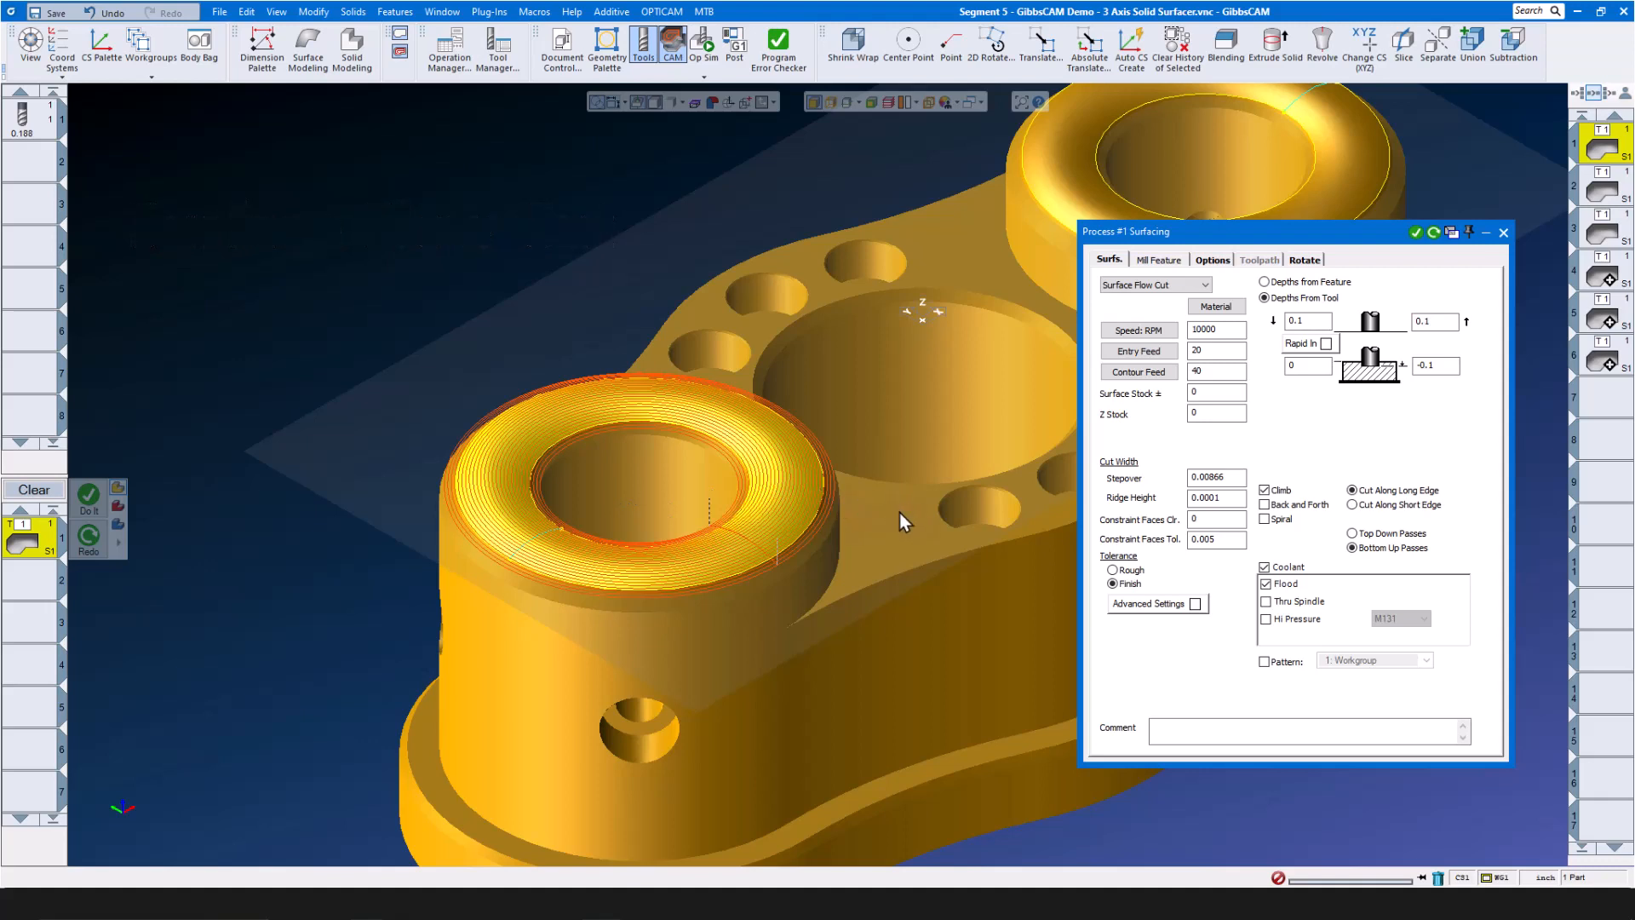
scroll(900, 513, up, 1)
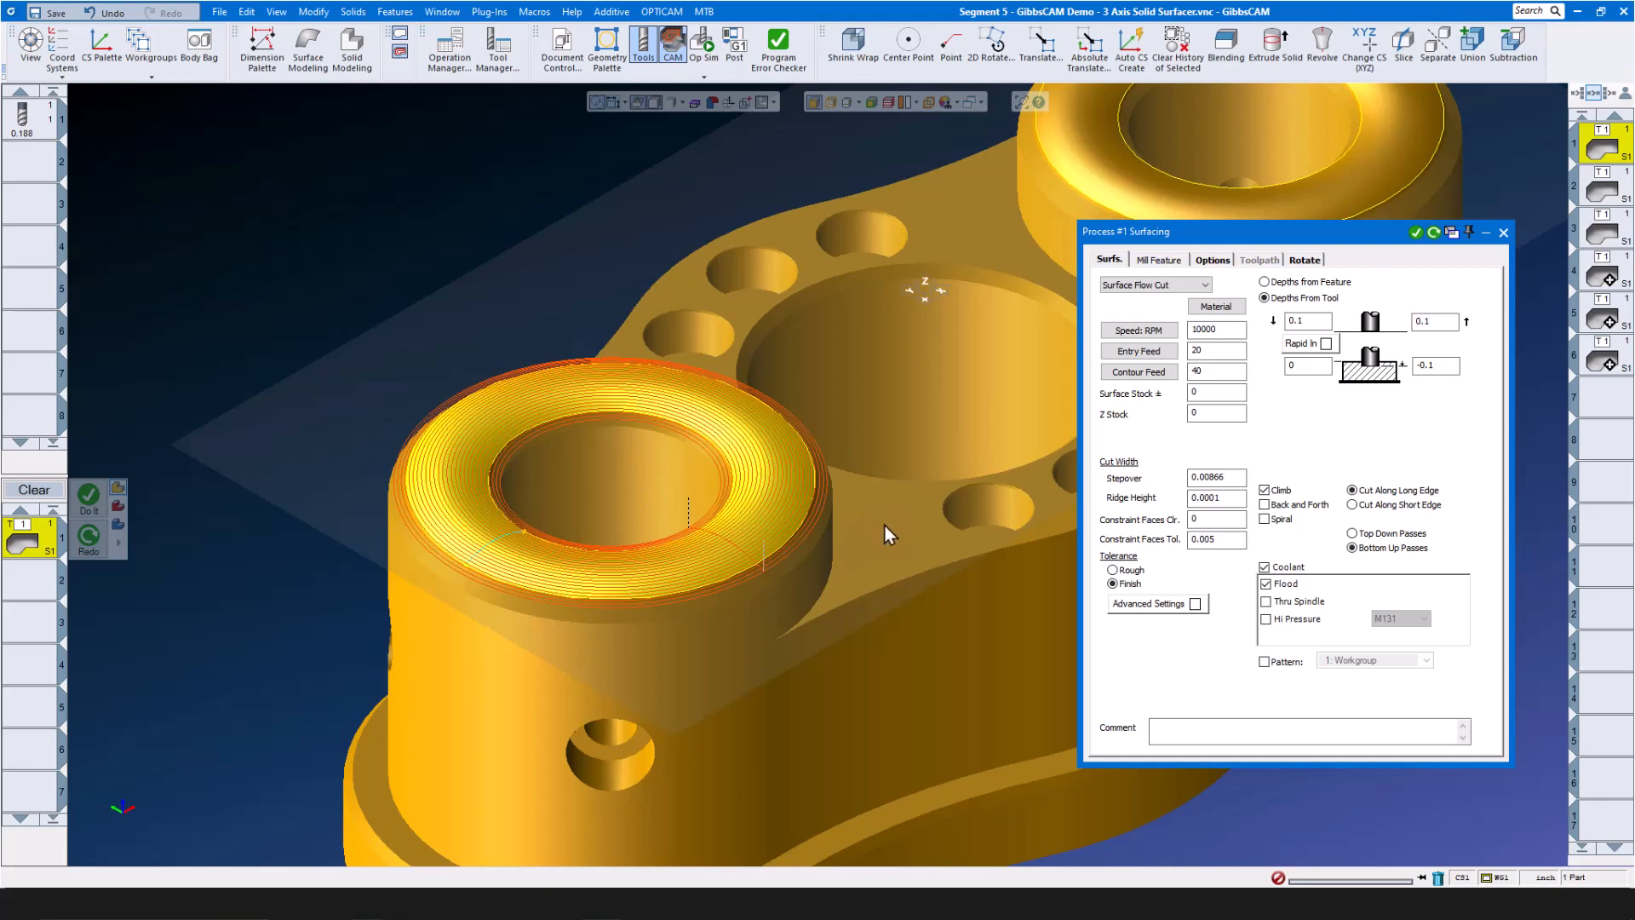
click(1204, 285)
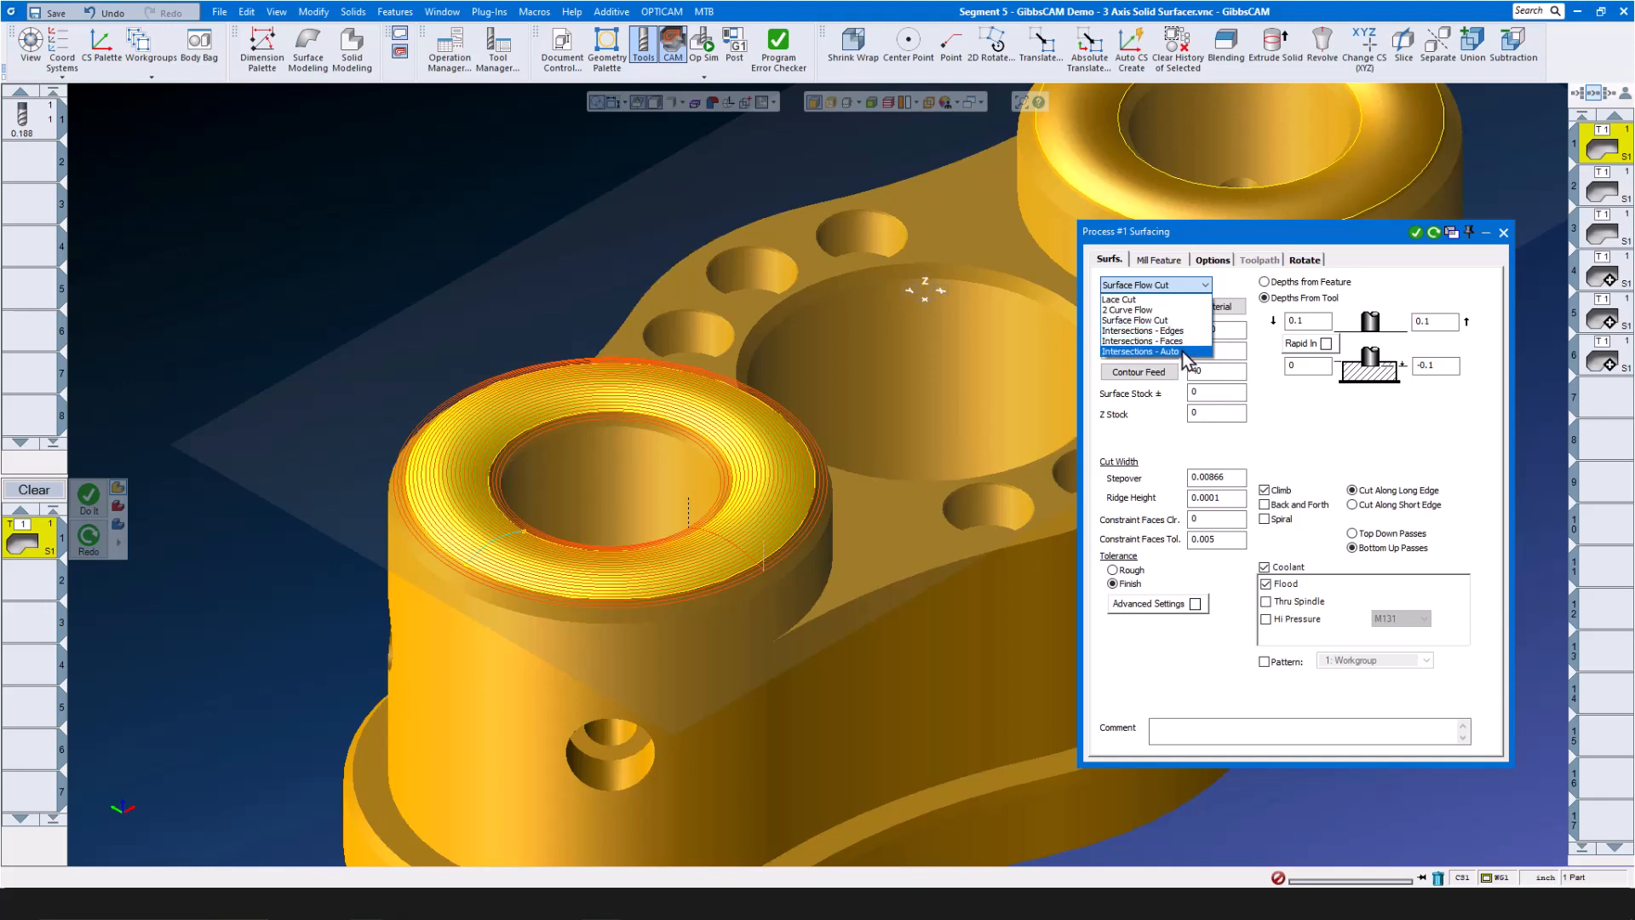
click(1380, 264)
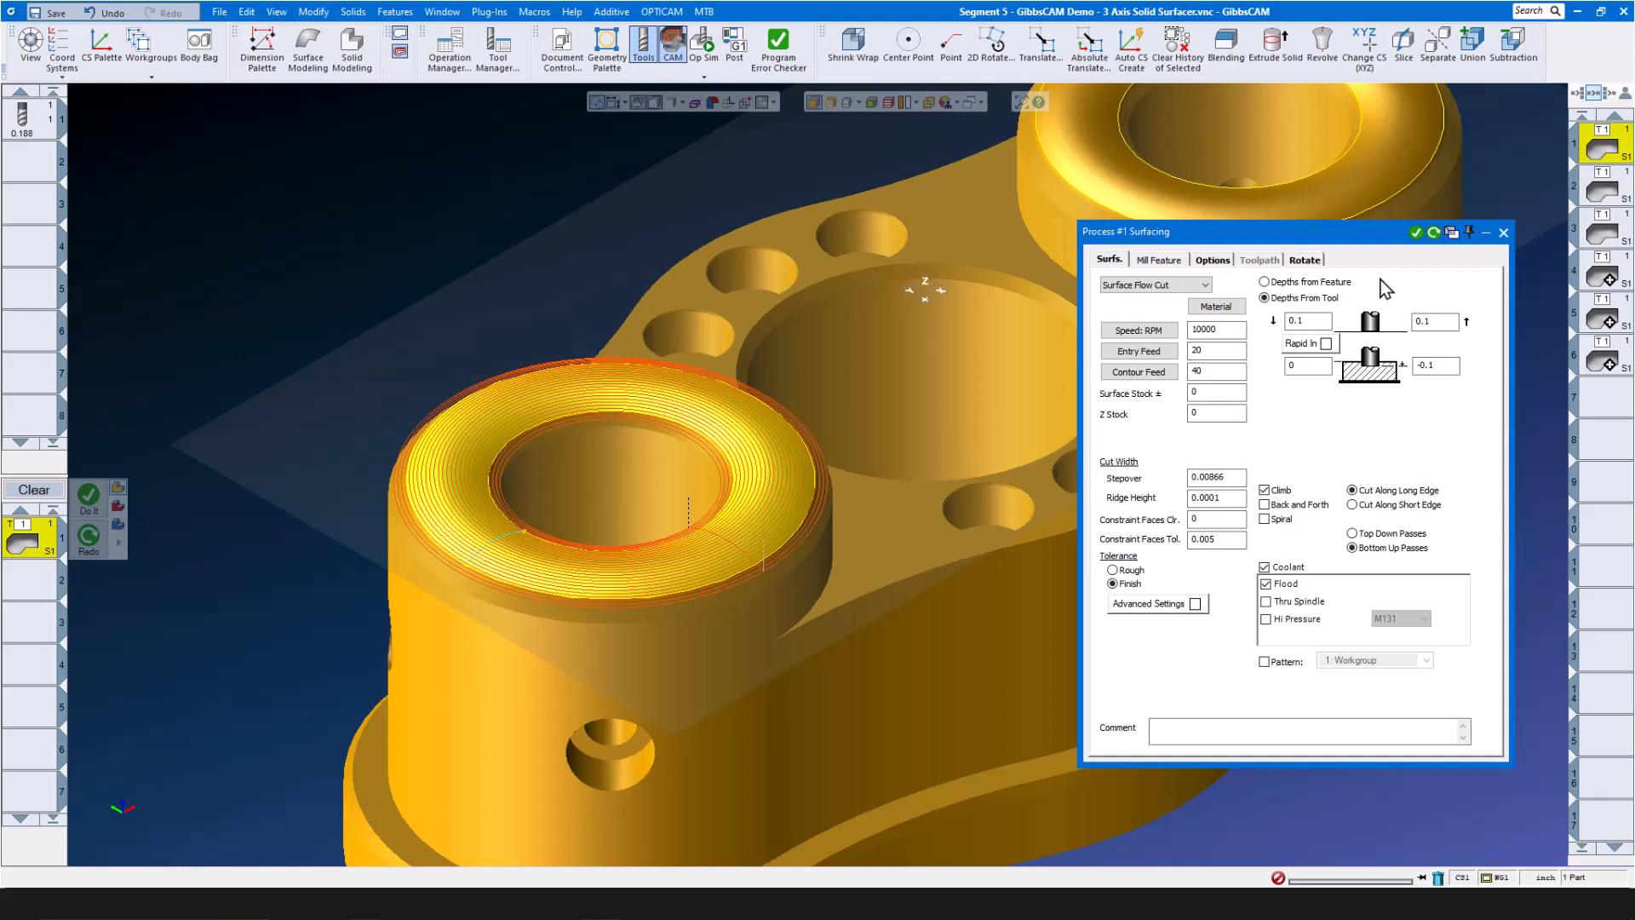
click(1239, 478)
click(1232, 499)
click(1504, 232)
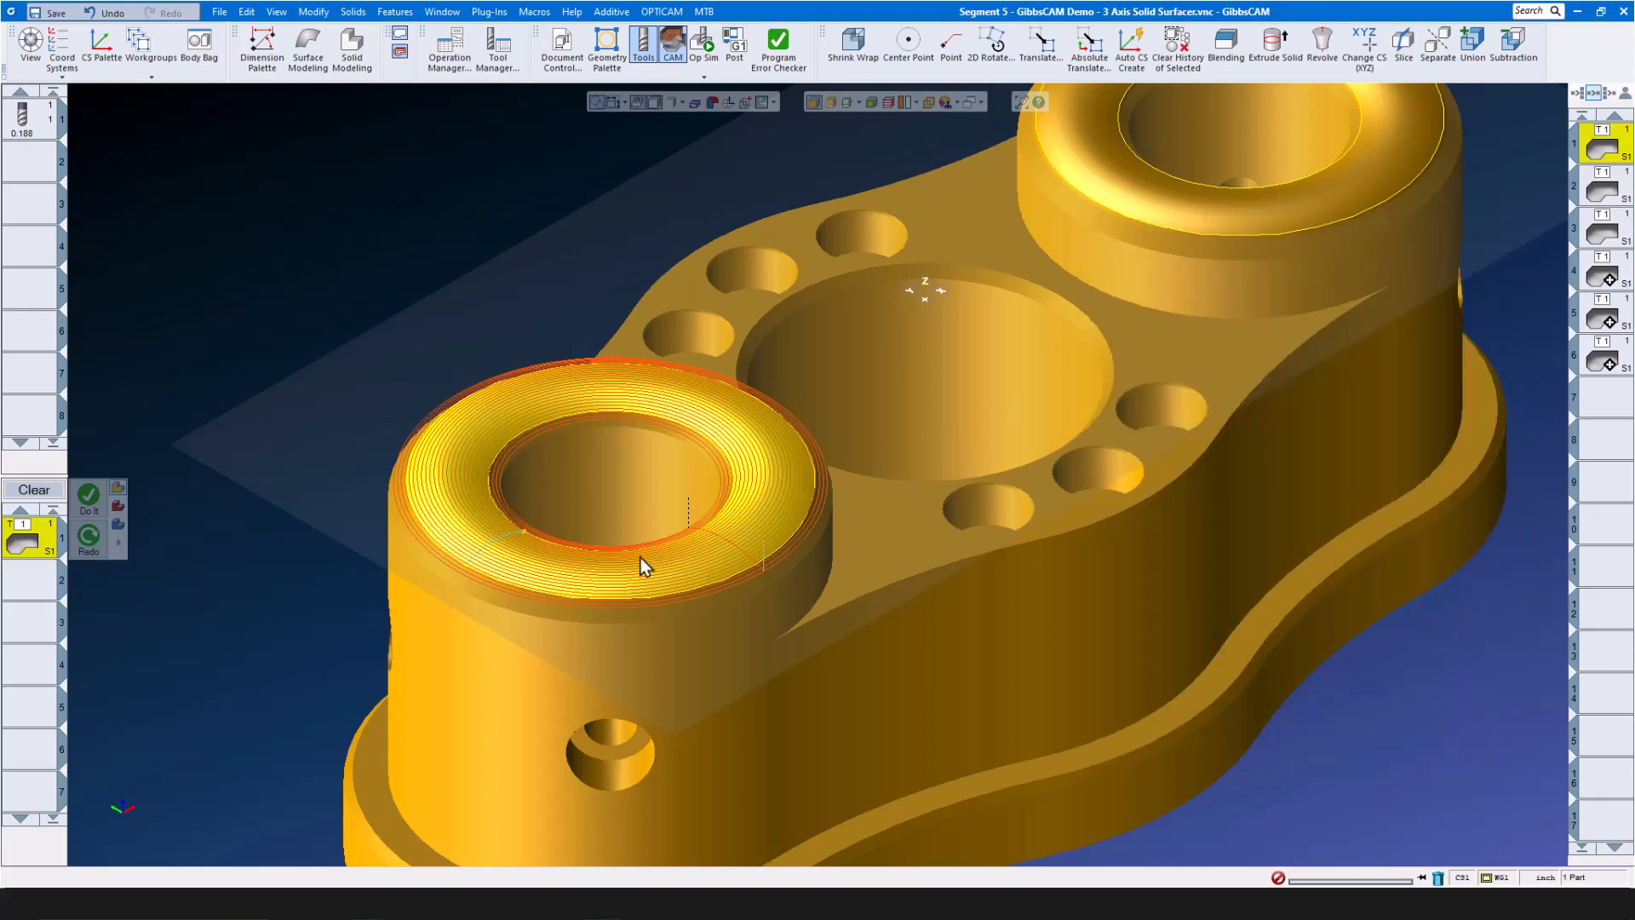
Simulate the Surface Flow Cut on the boss's rounded top, speed up the playback and close the simulation
click(703, 43)
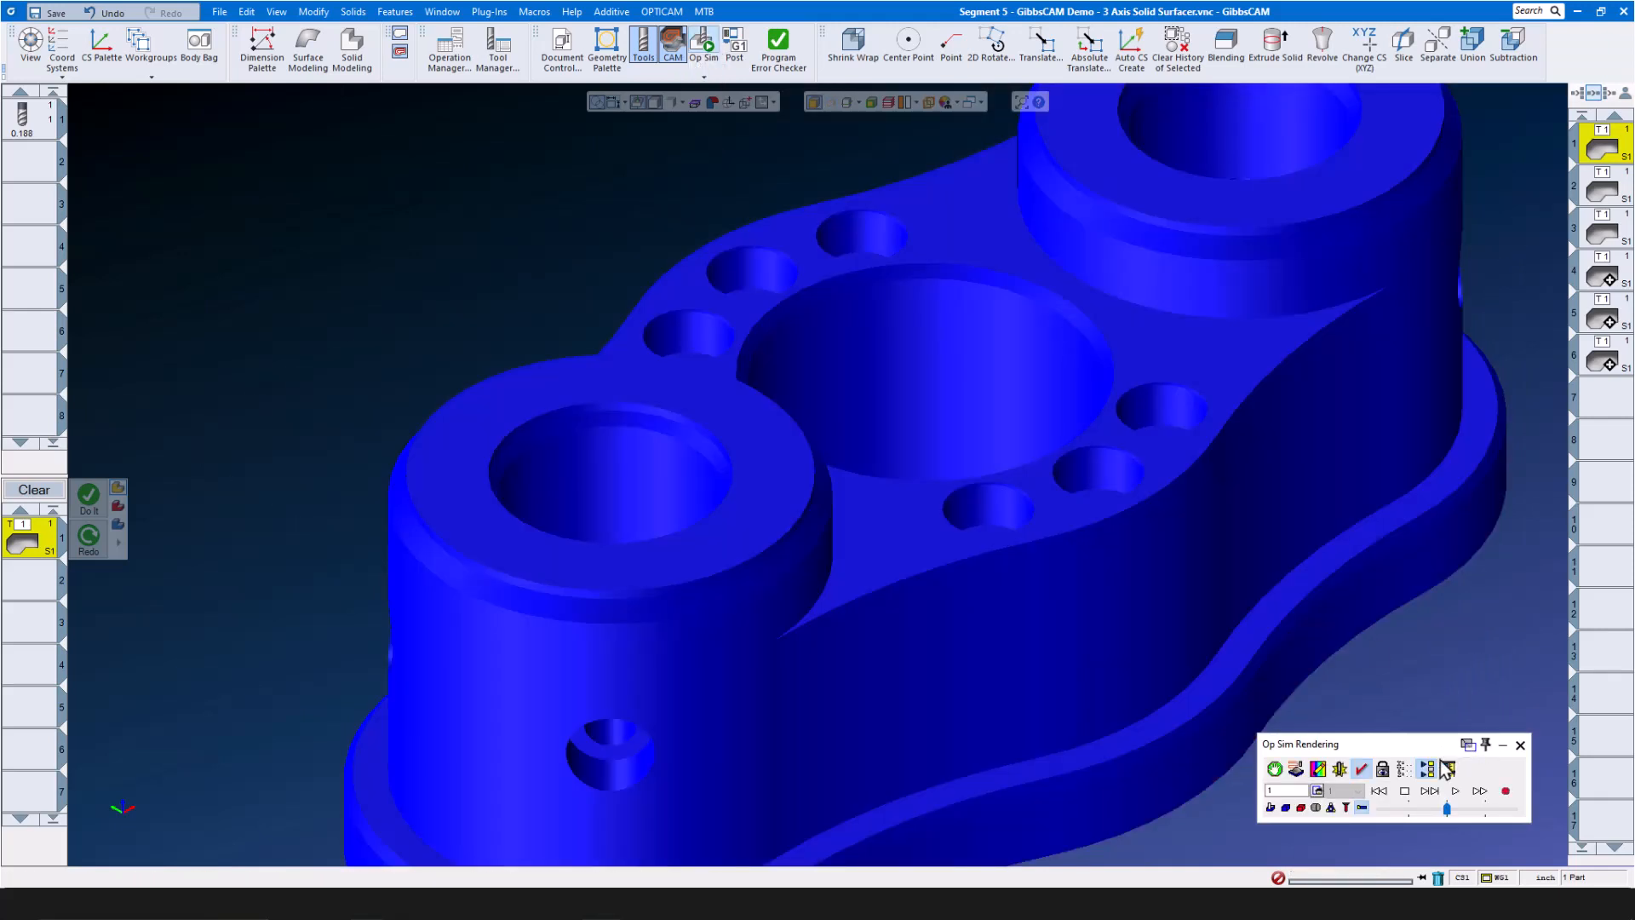
click(1386, 793)
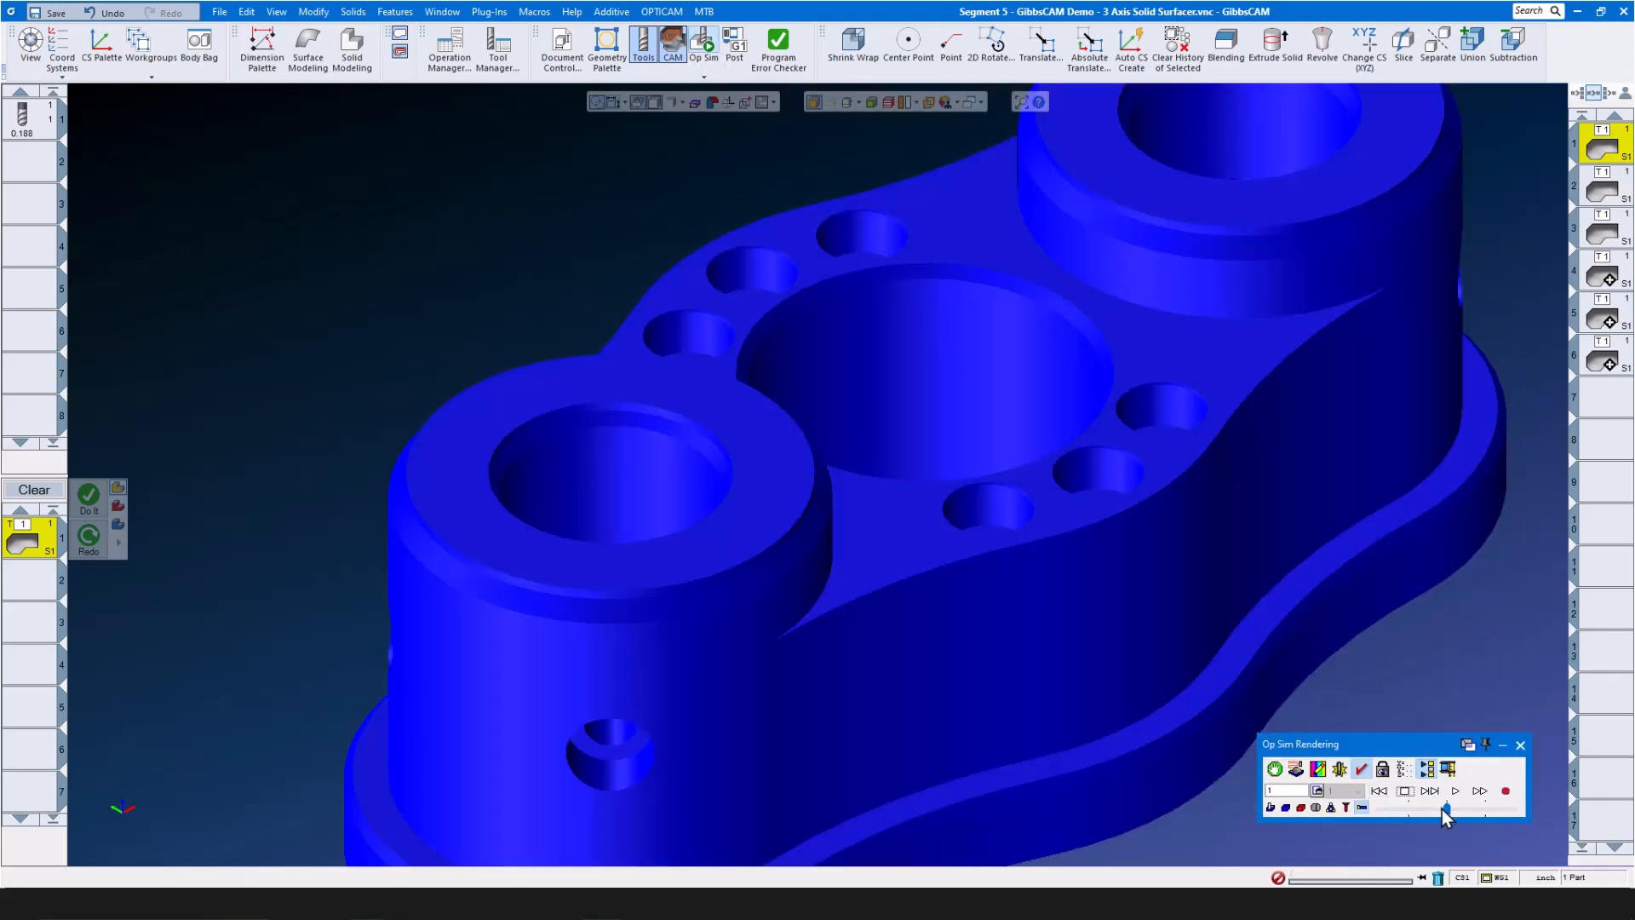
click(1456, 791)
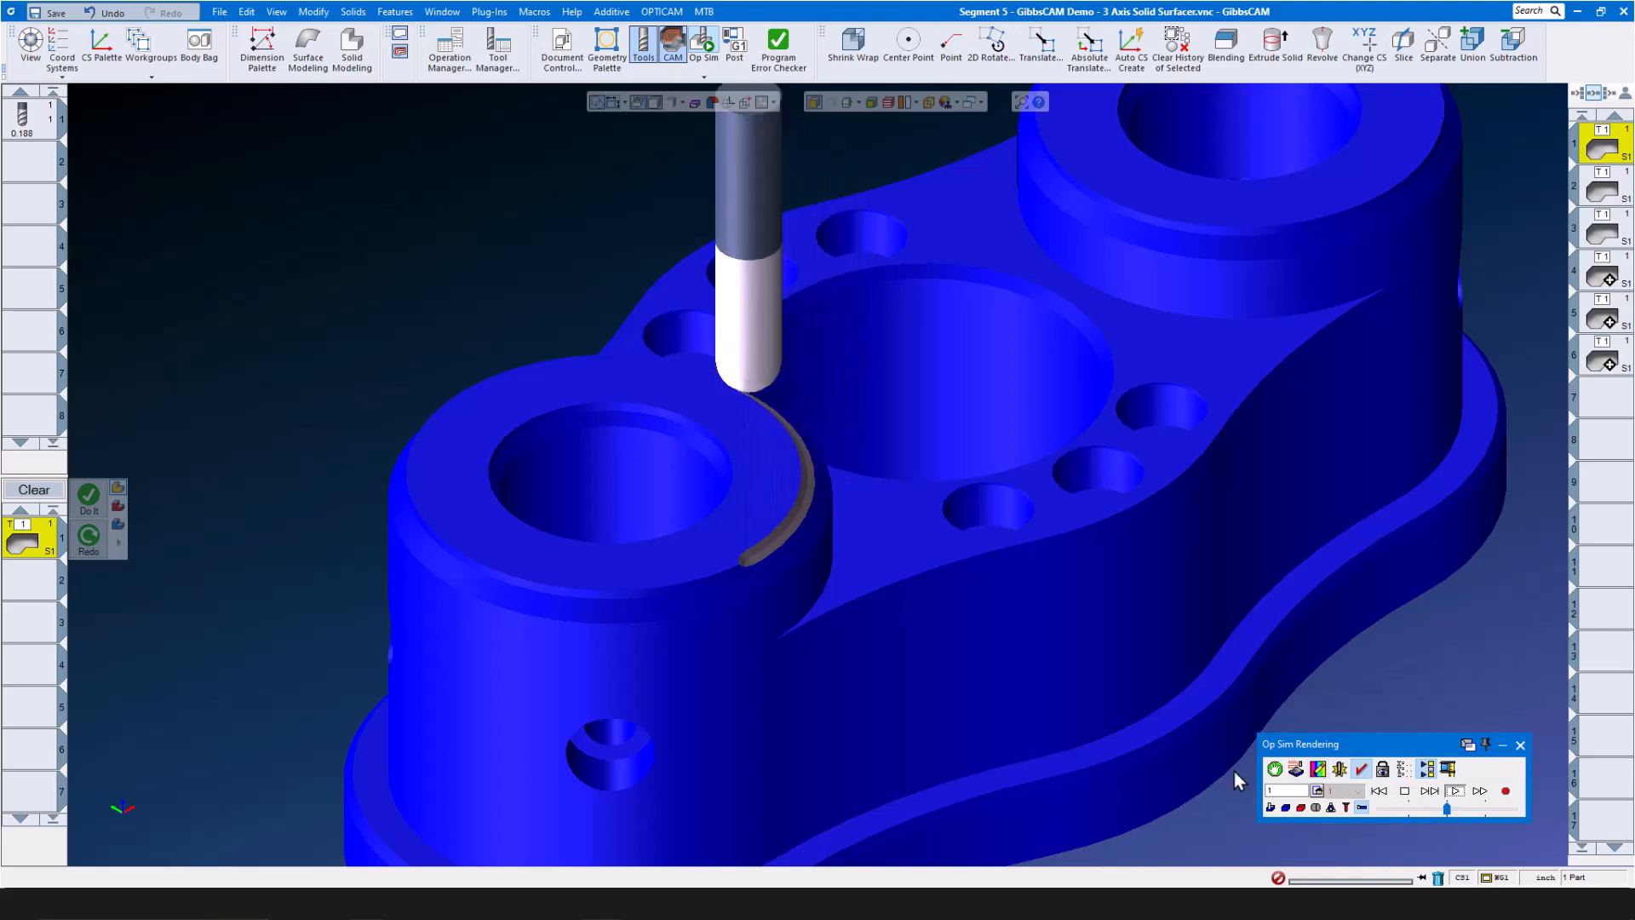
drag(1446, 816, 1458, 813)
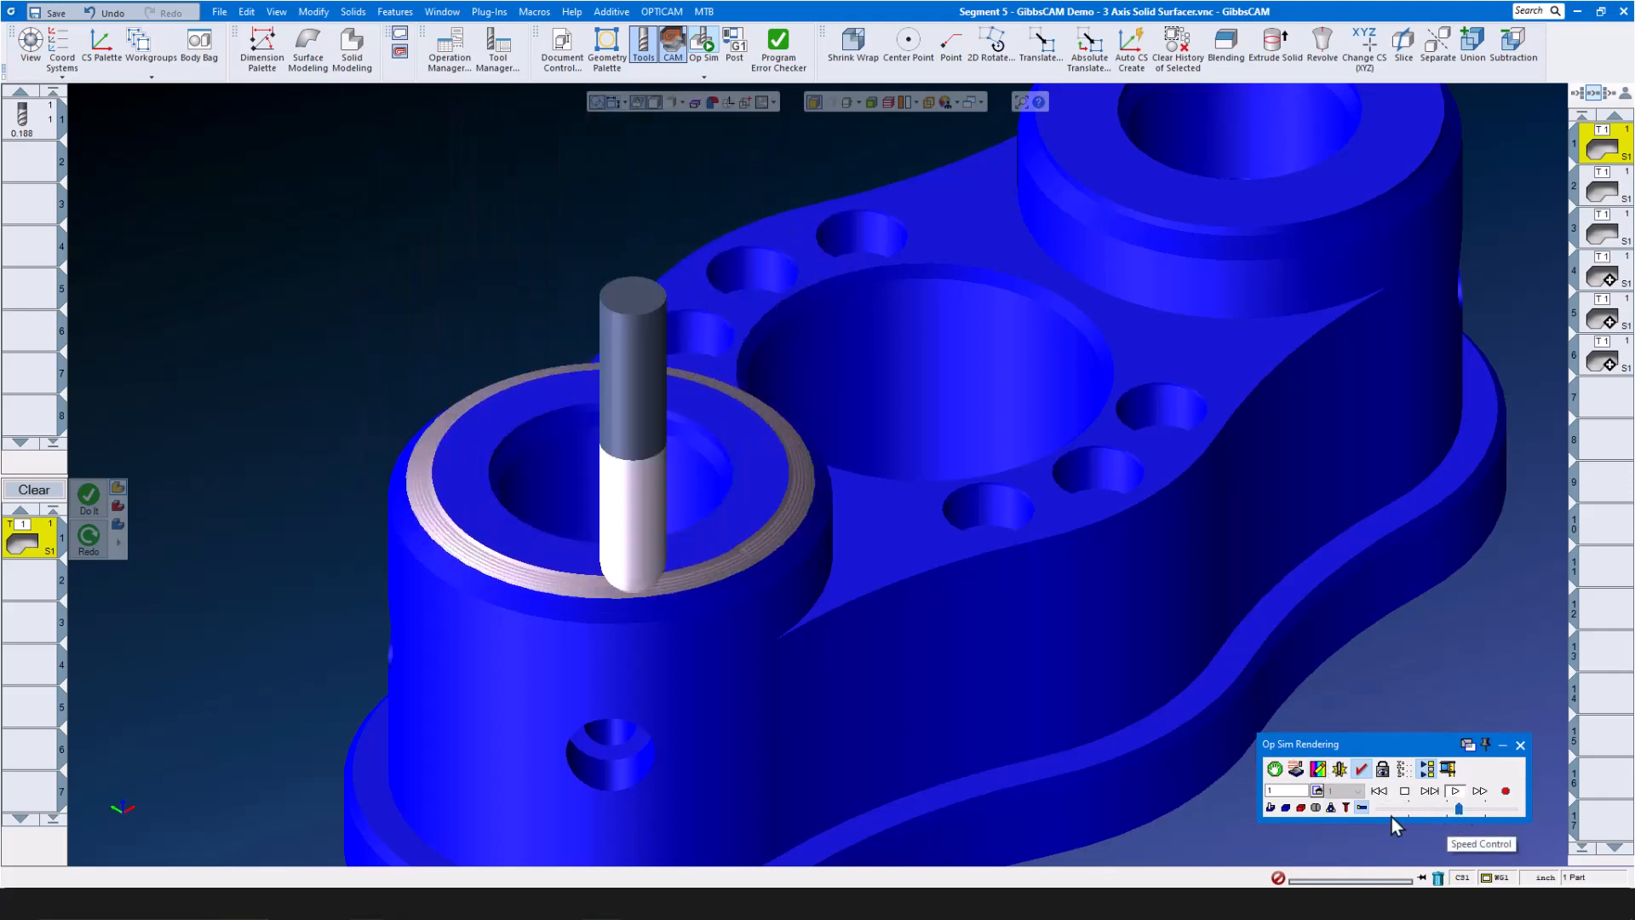
click(1521, 746)
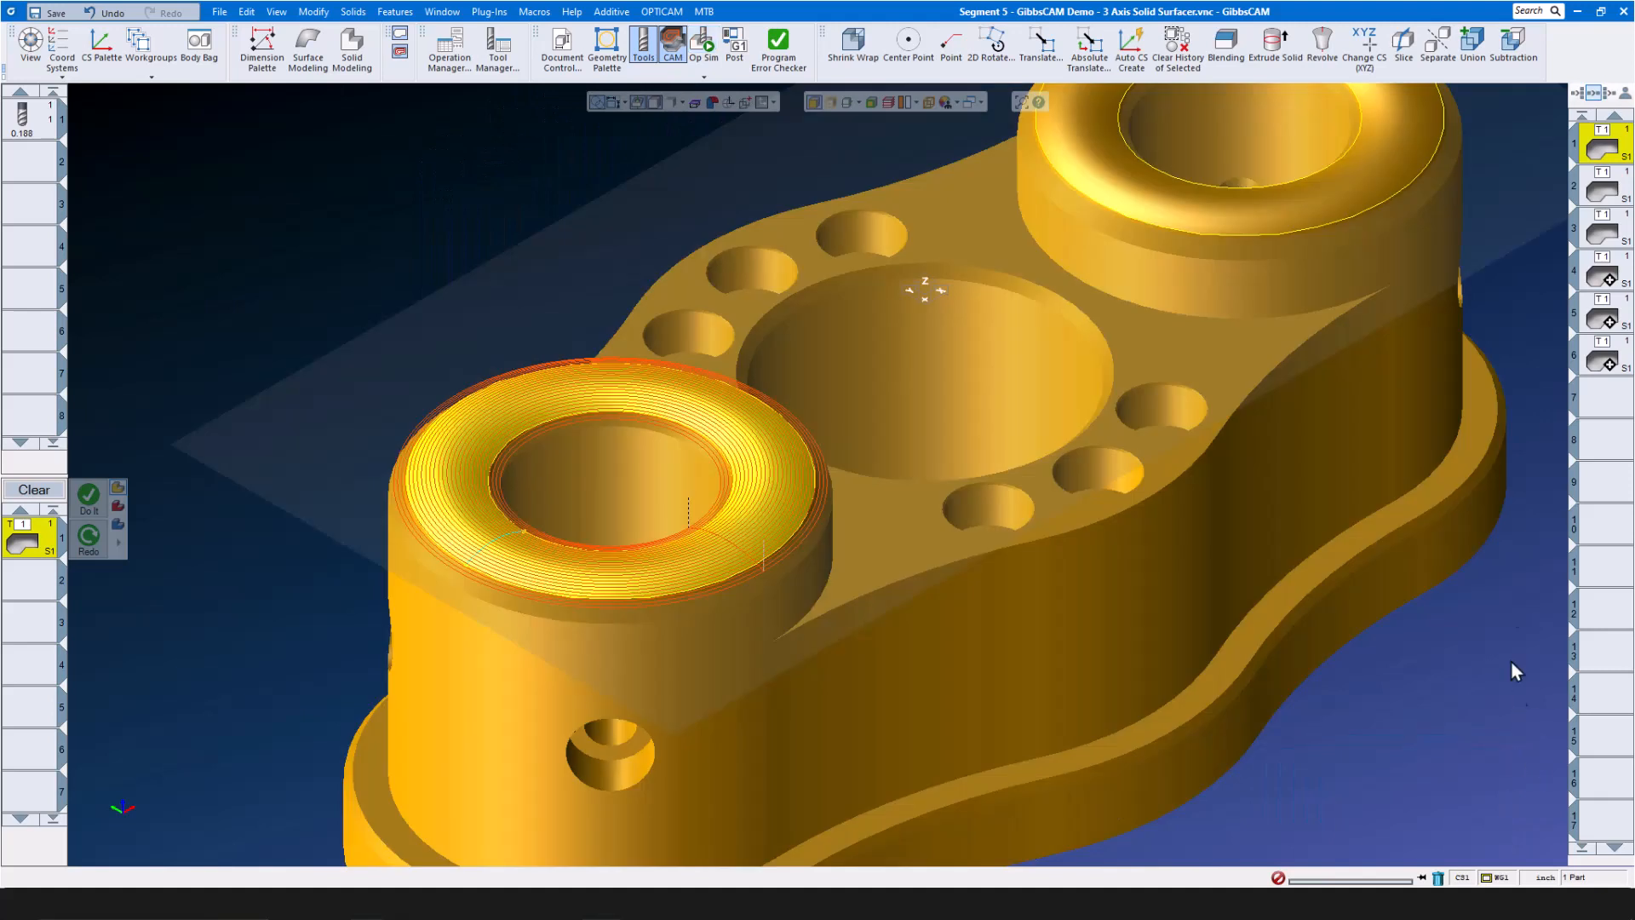
Review operation 3's Lace Cut settings, surface options and toolpath format, and simulate the operation
click(1612, 229)
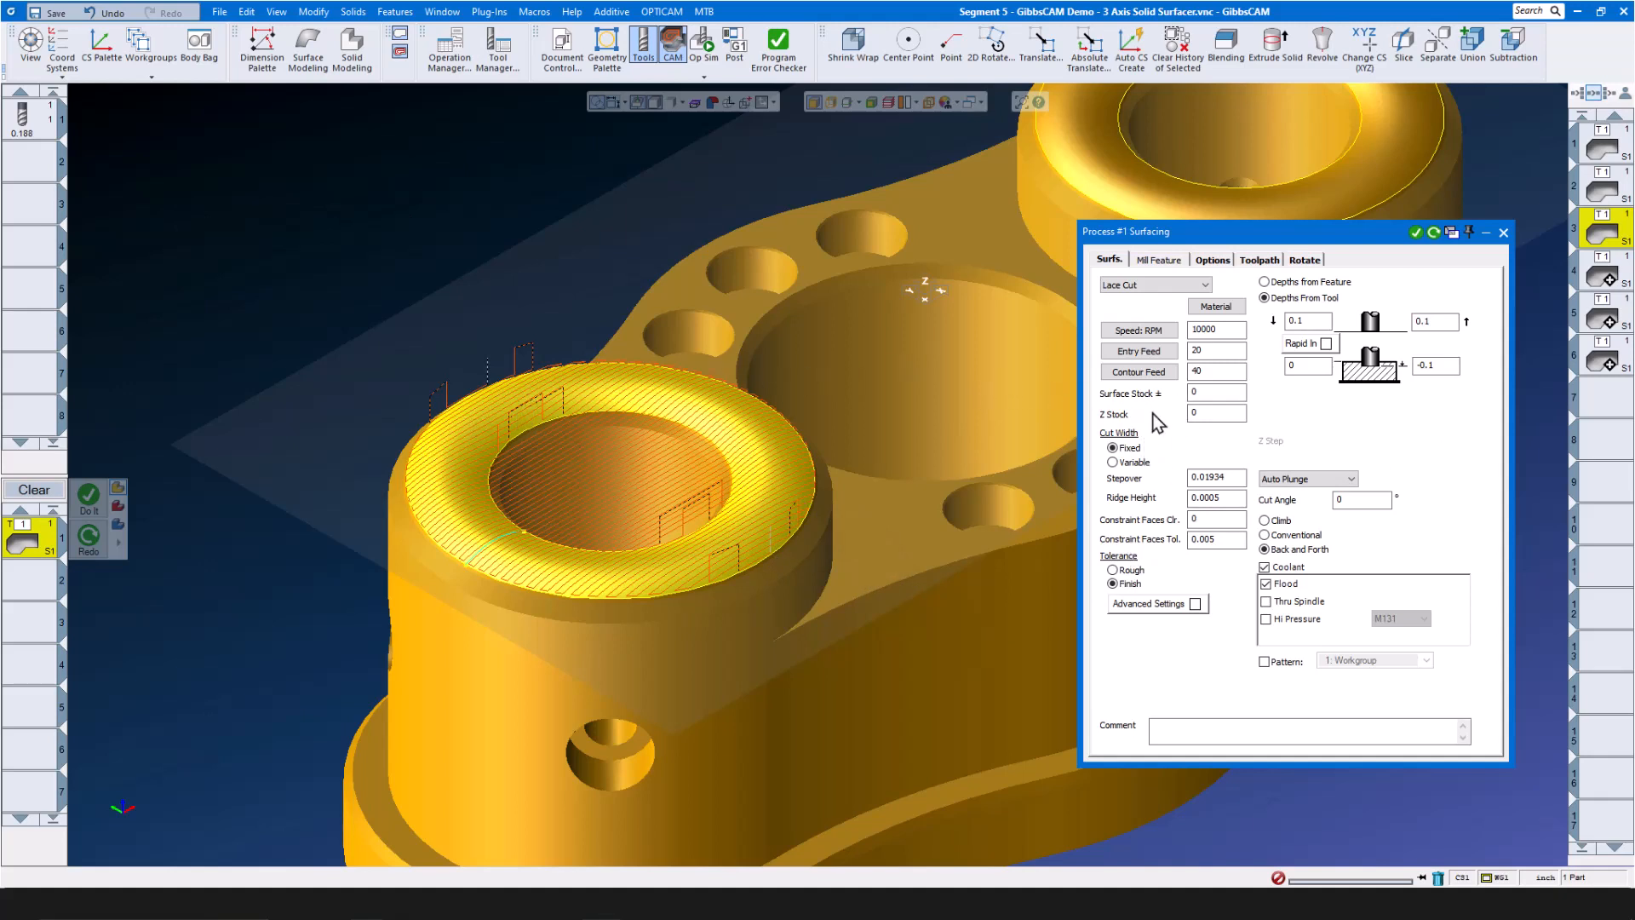
click(1213, 259)
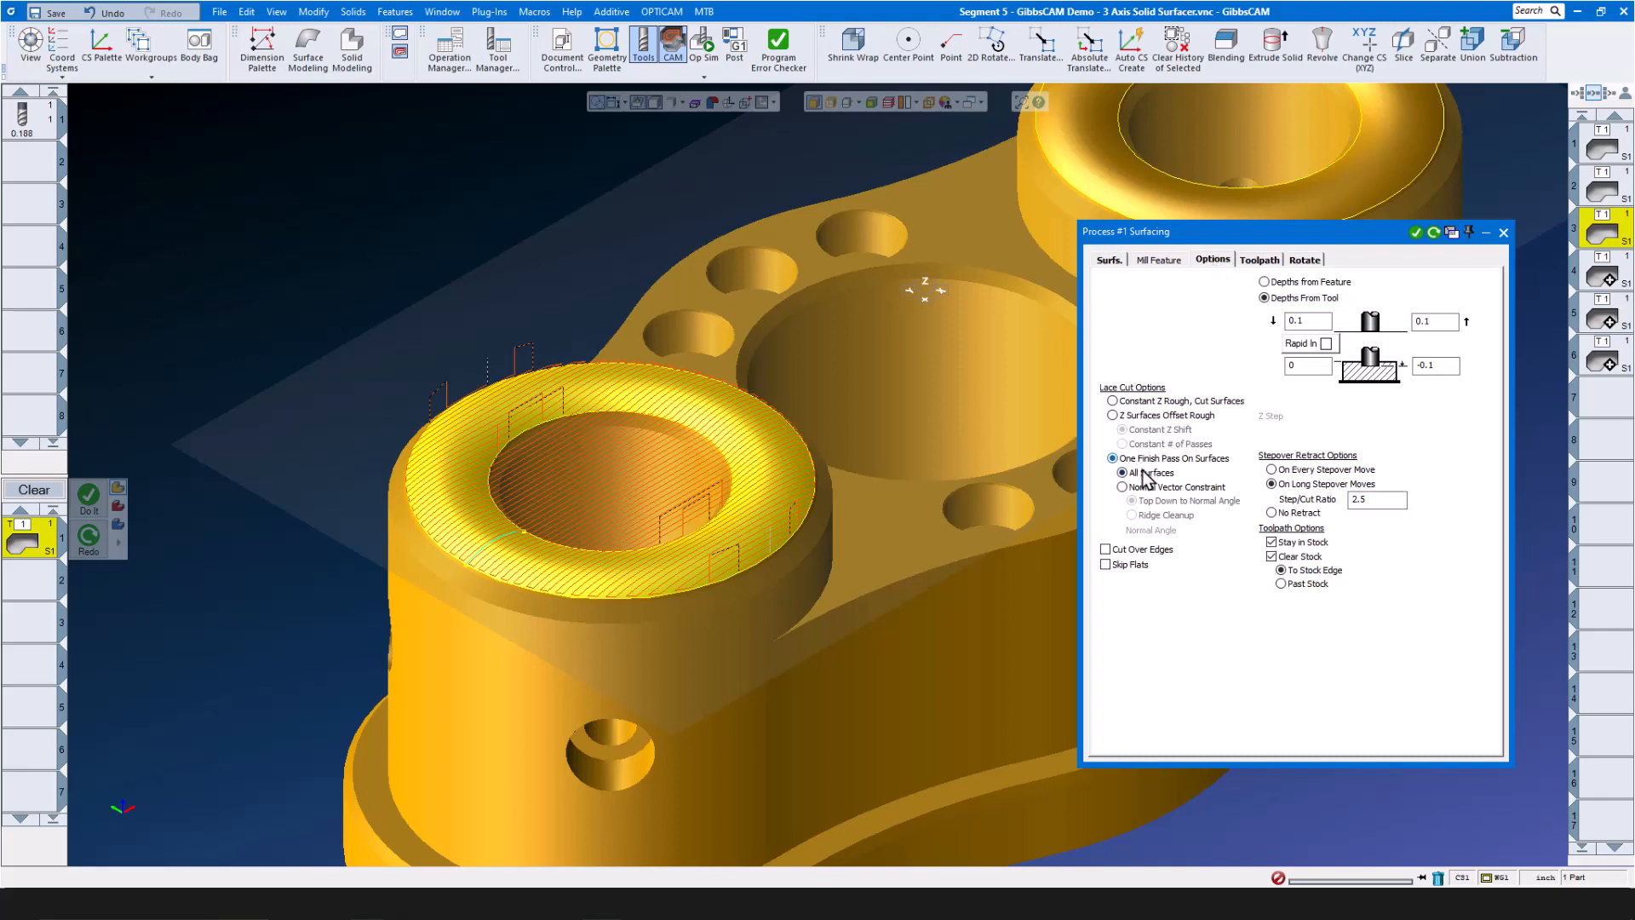
click(1244, 259)
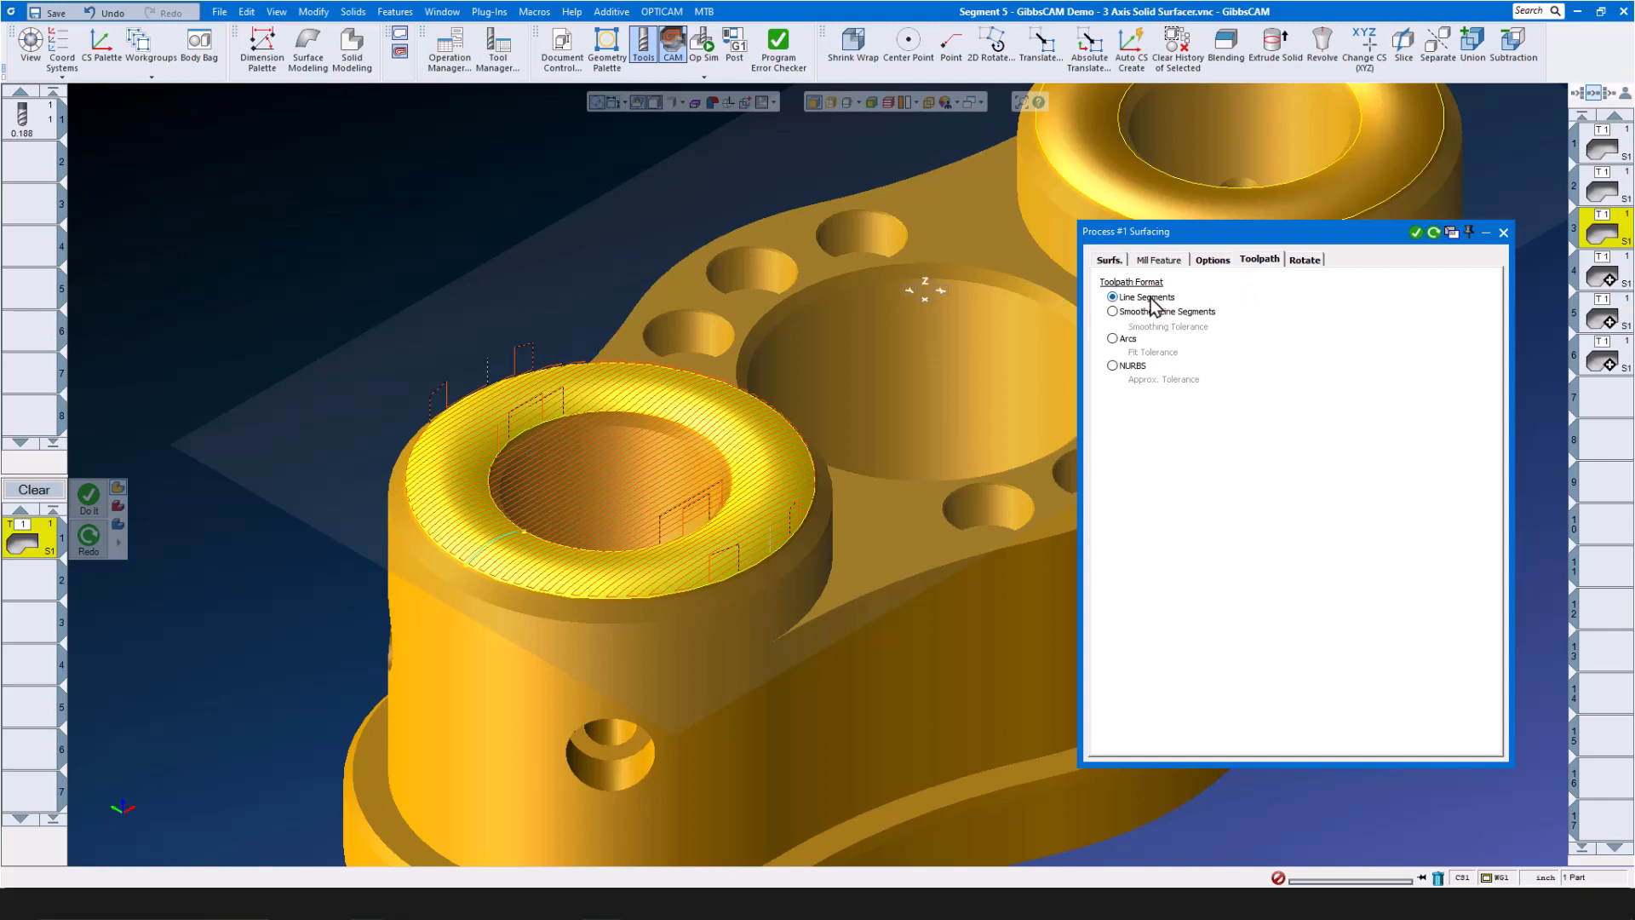
click(1108, 261)
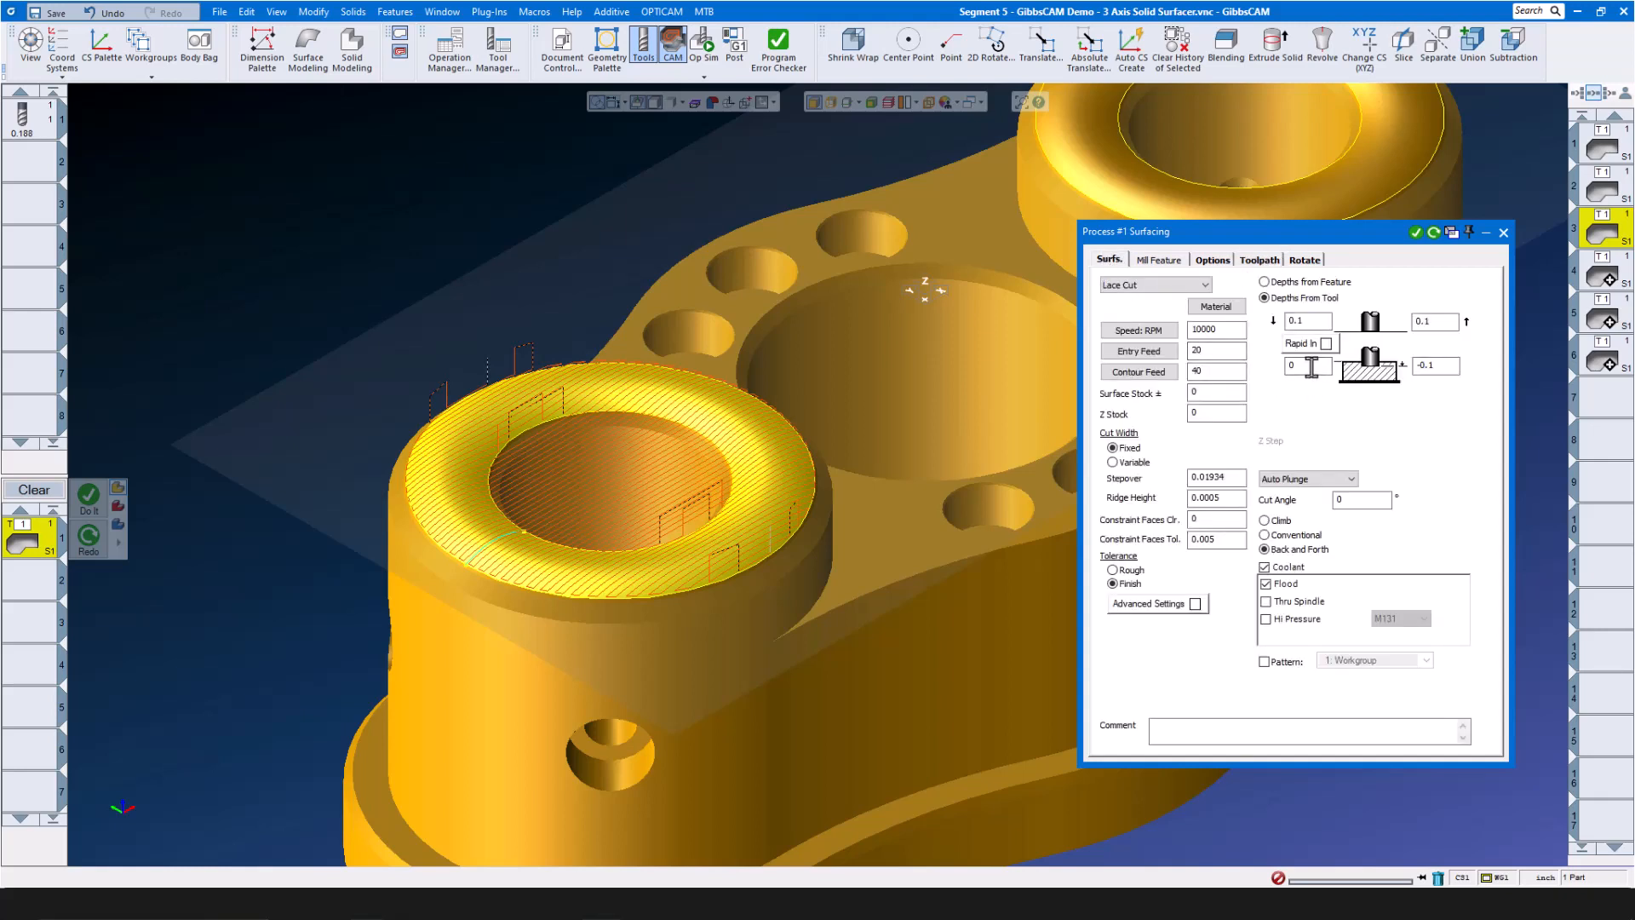
double_click(1312, 366)
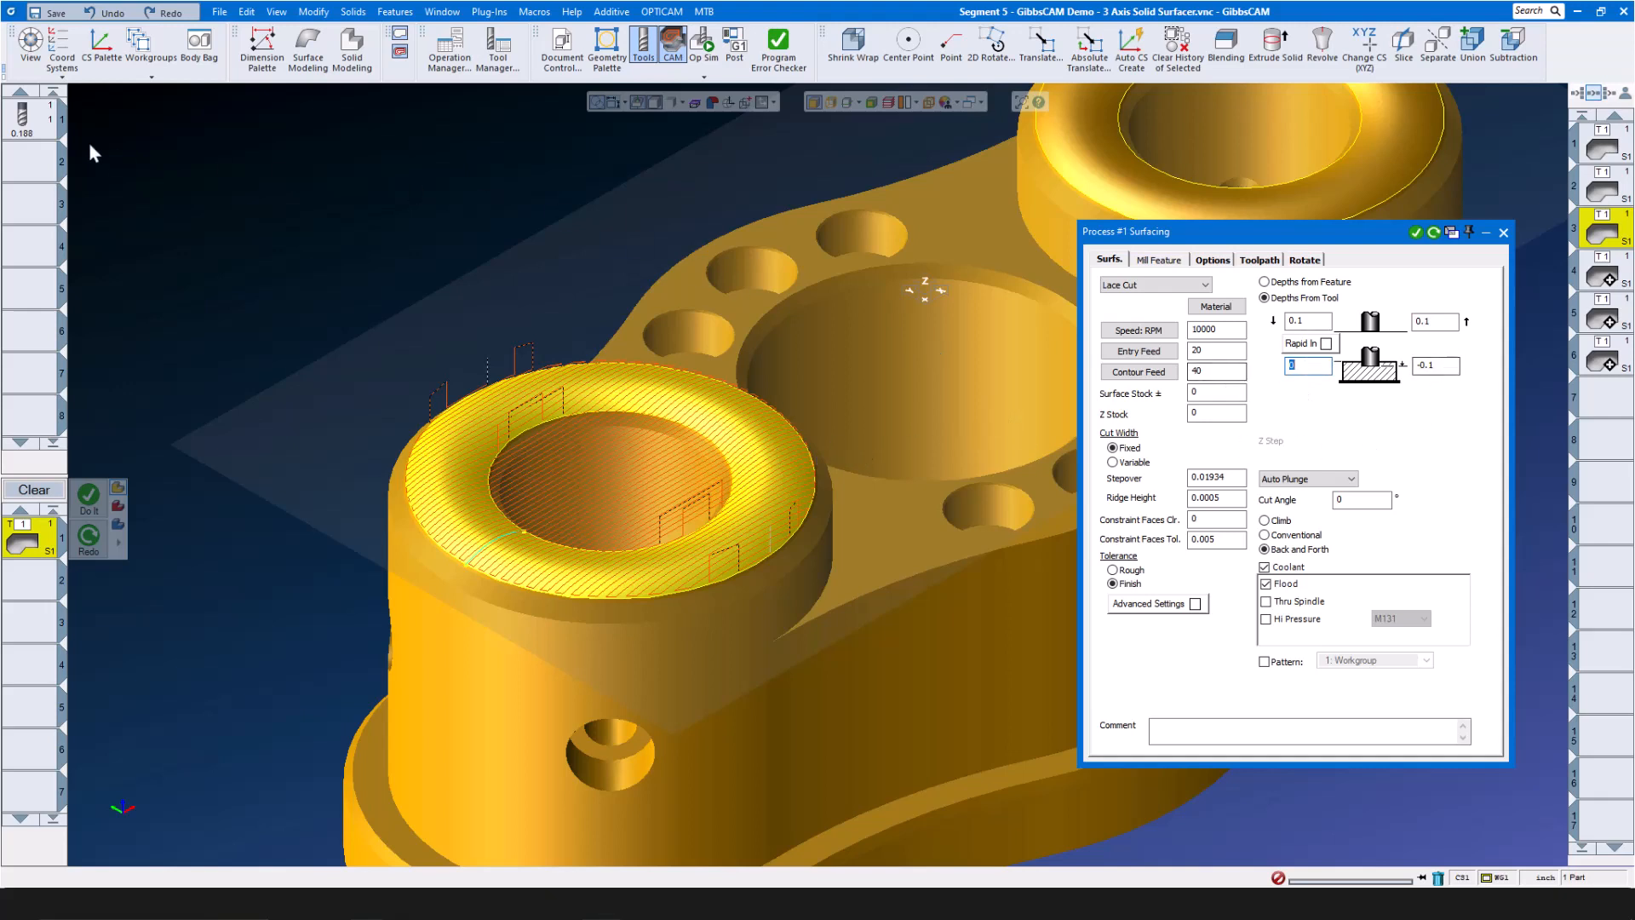
mouse_move(25, 126)
click(1504, 233)
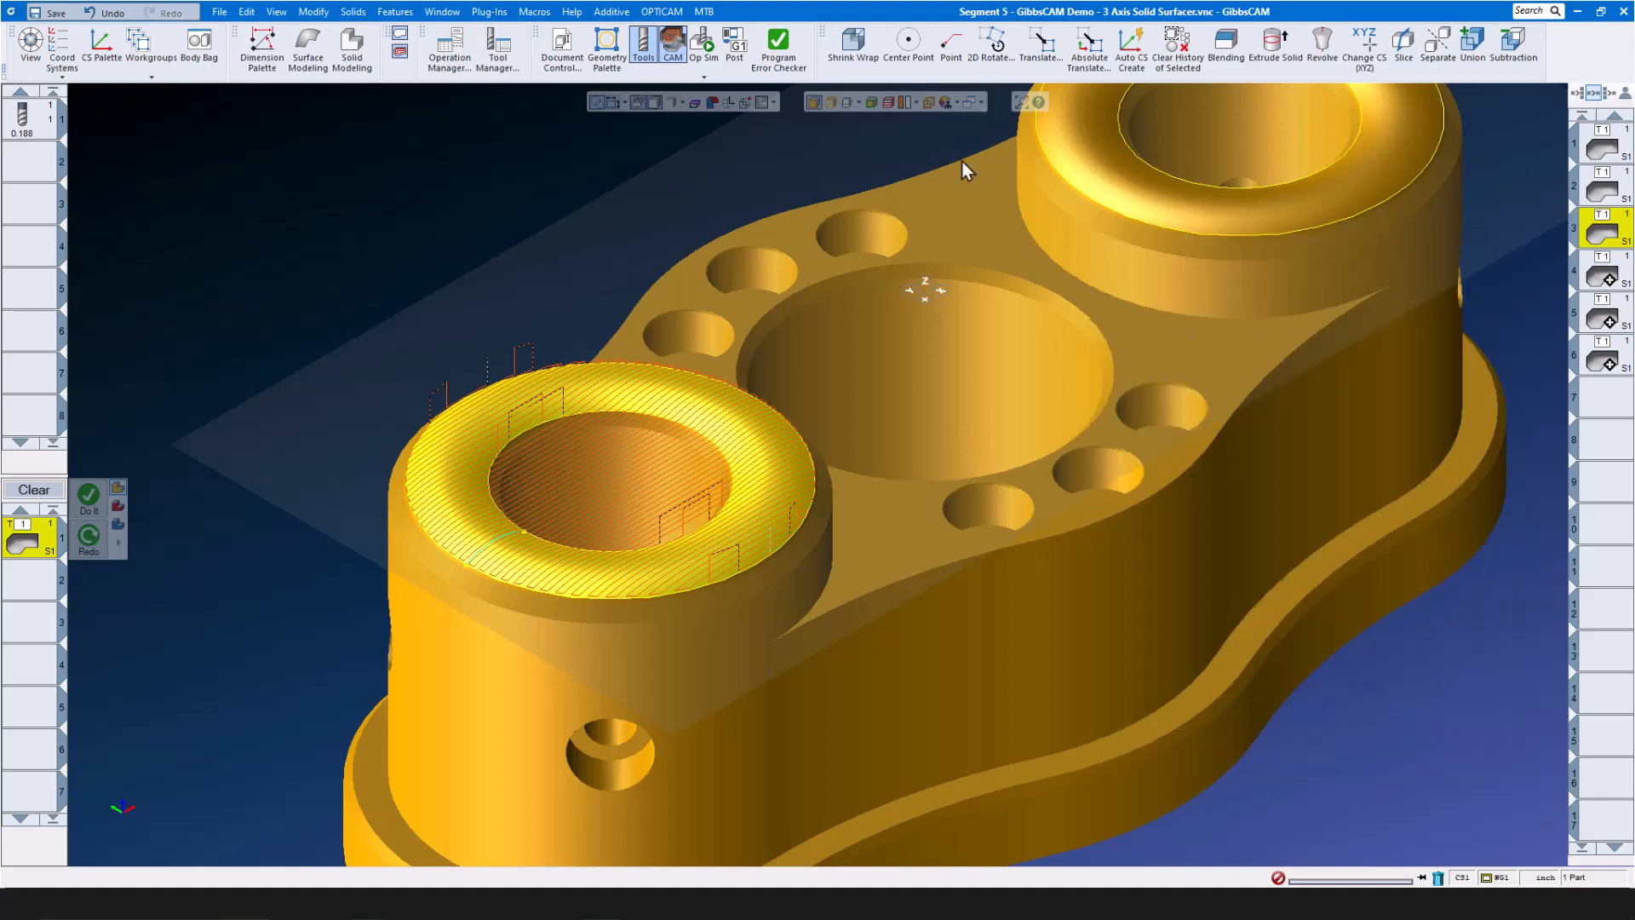
click(701, 62)
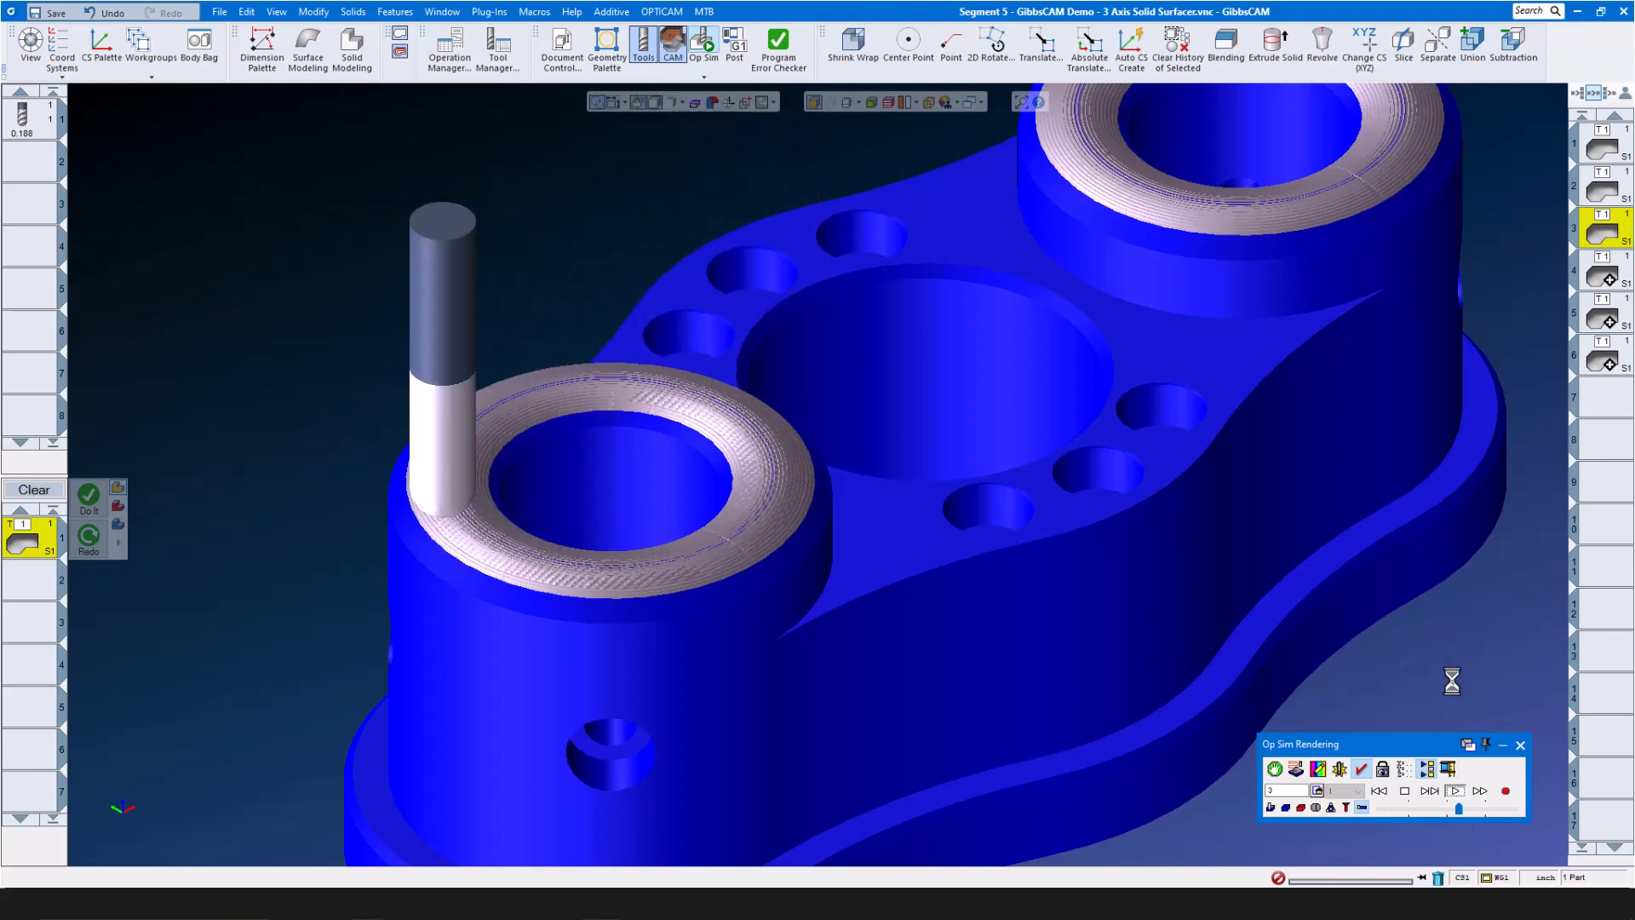
click(1520, 746)
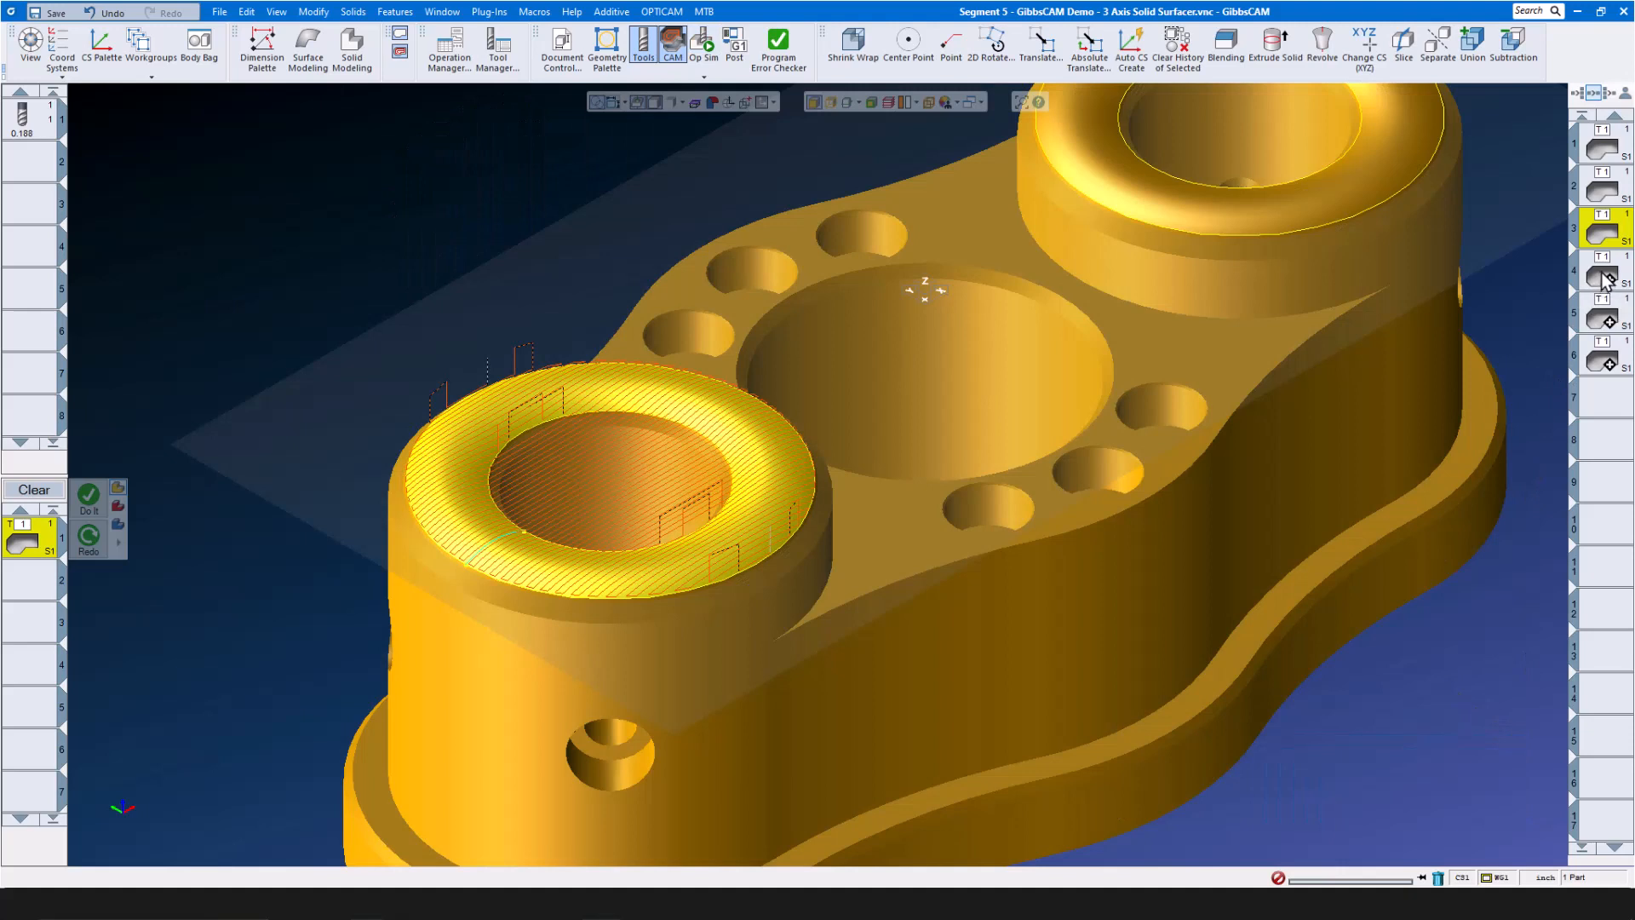
Open the Advanced 3D Machining Lace Cut process of operation 4 and inspect its surface settings, connect move options and toolpath
click(1604, 278)
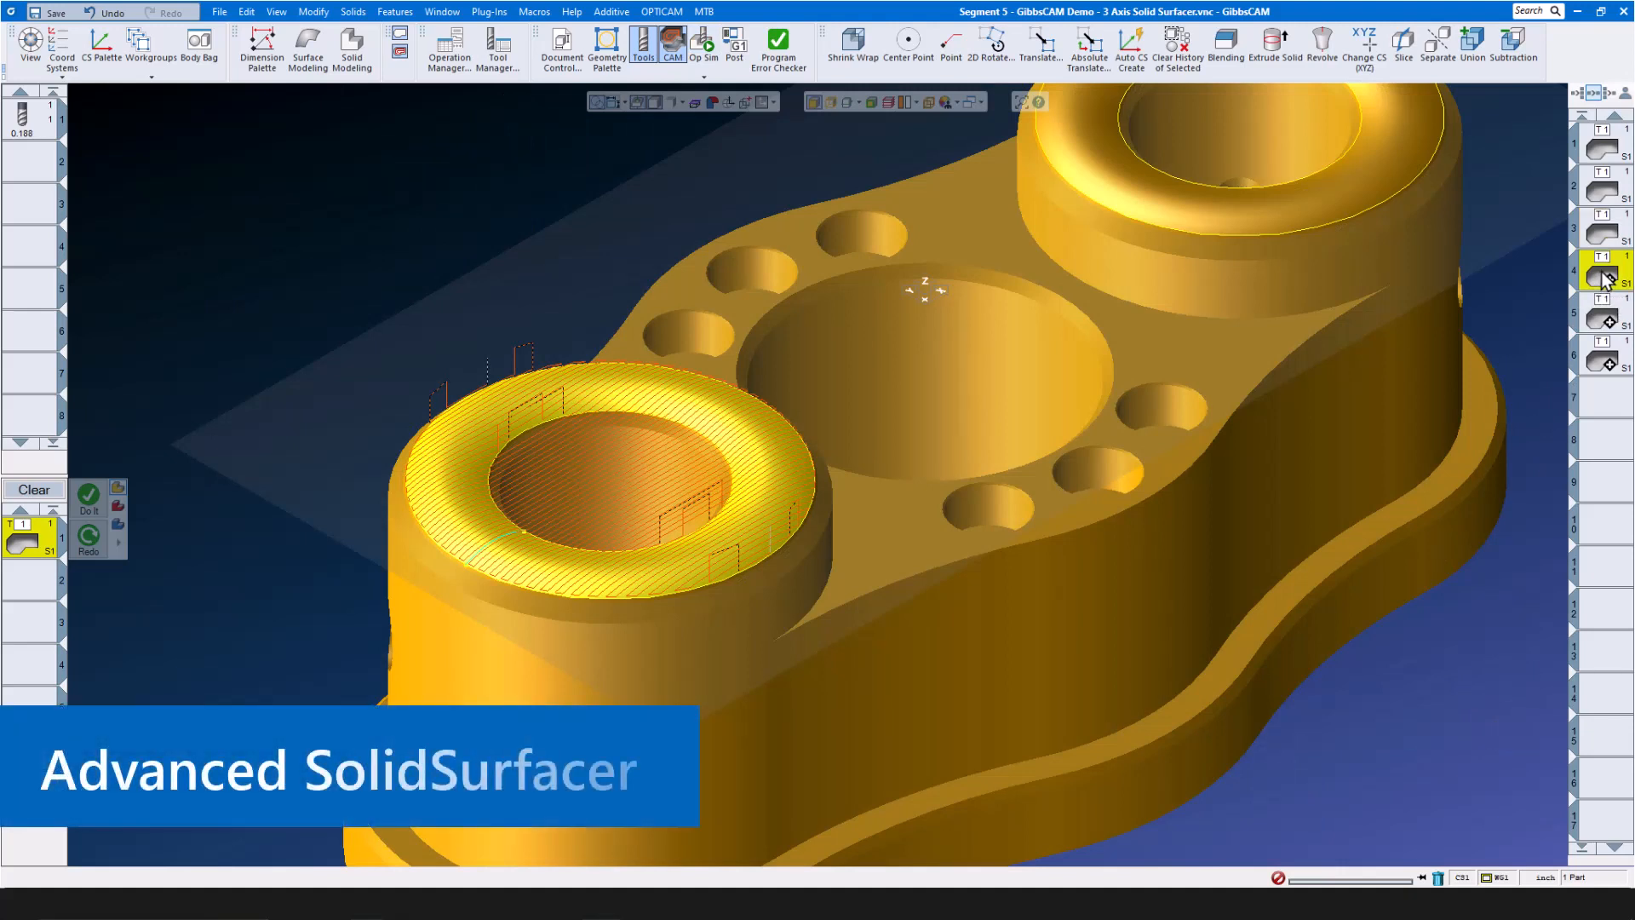
double_click(1604, 278)
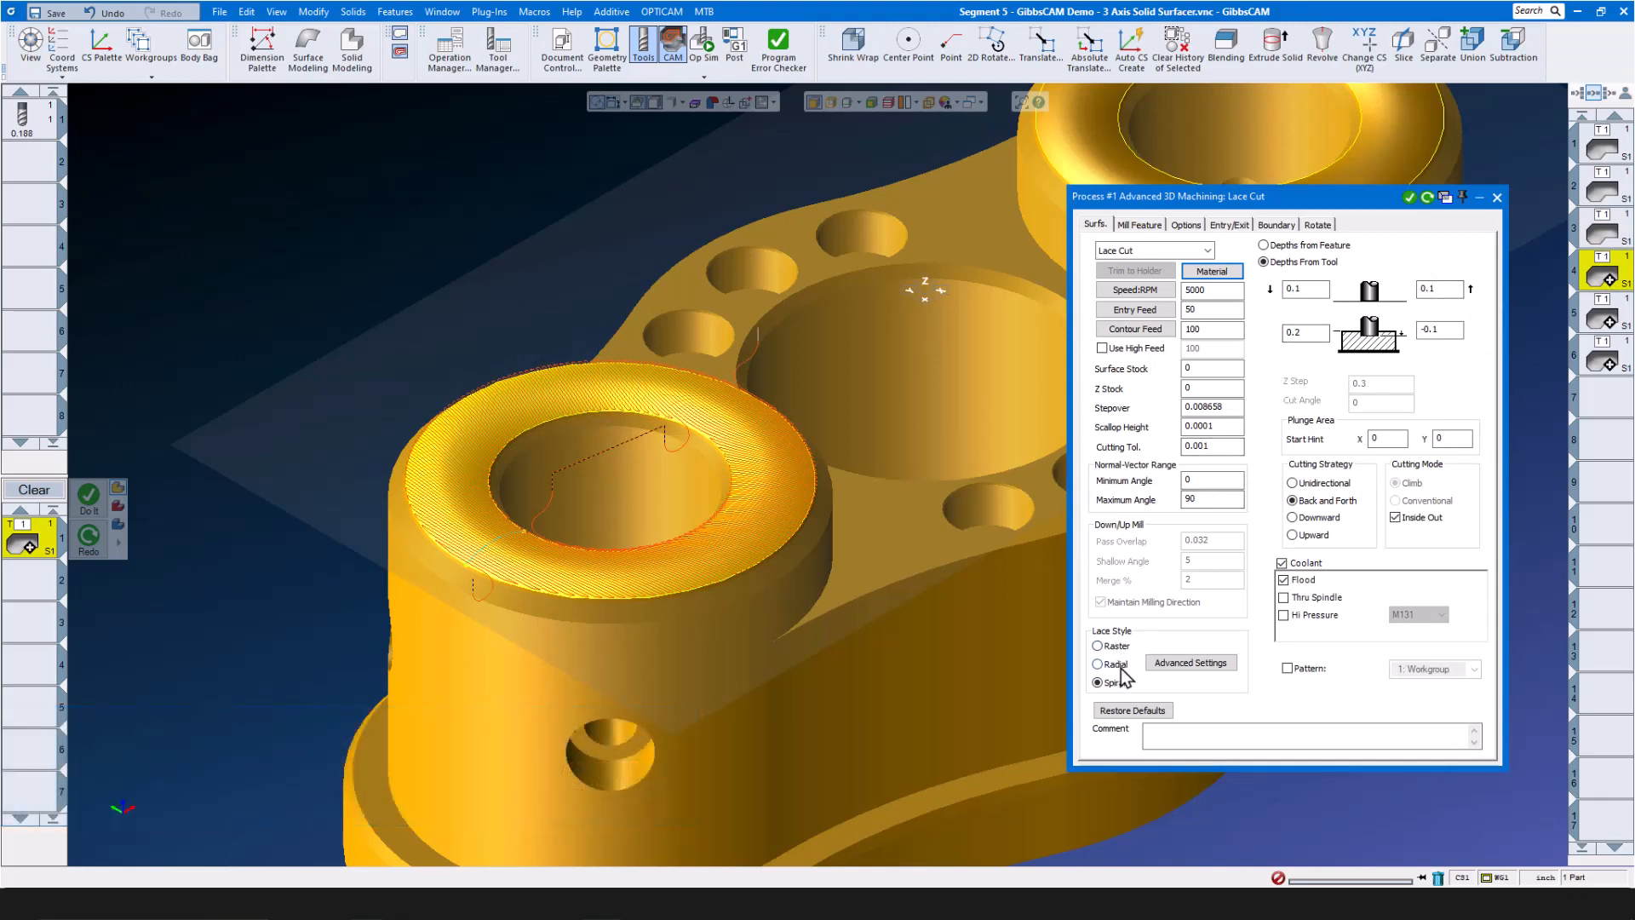
click(1186, 227)
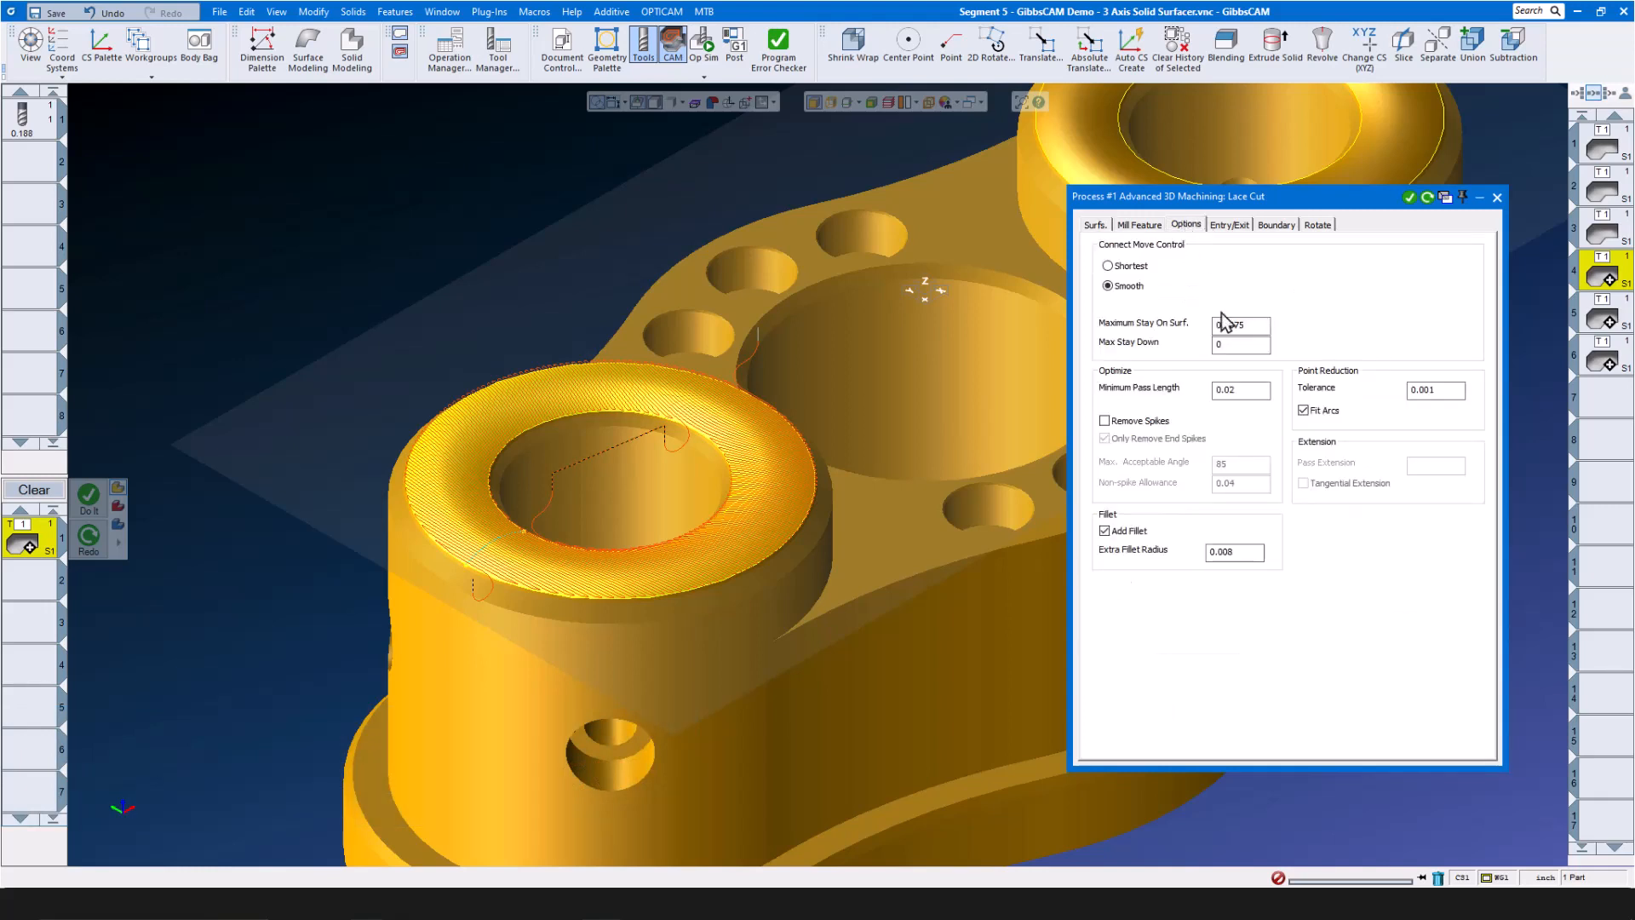
scroll(668, 587, up, 5)
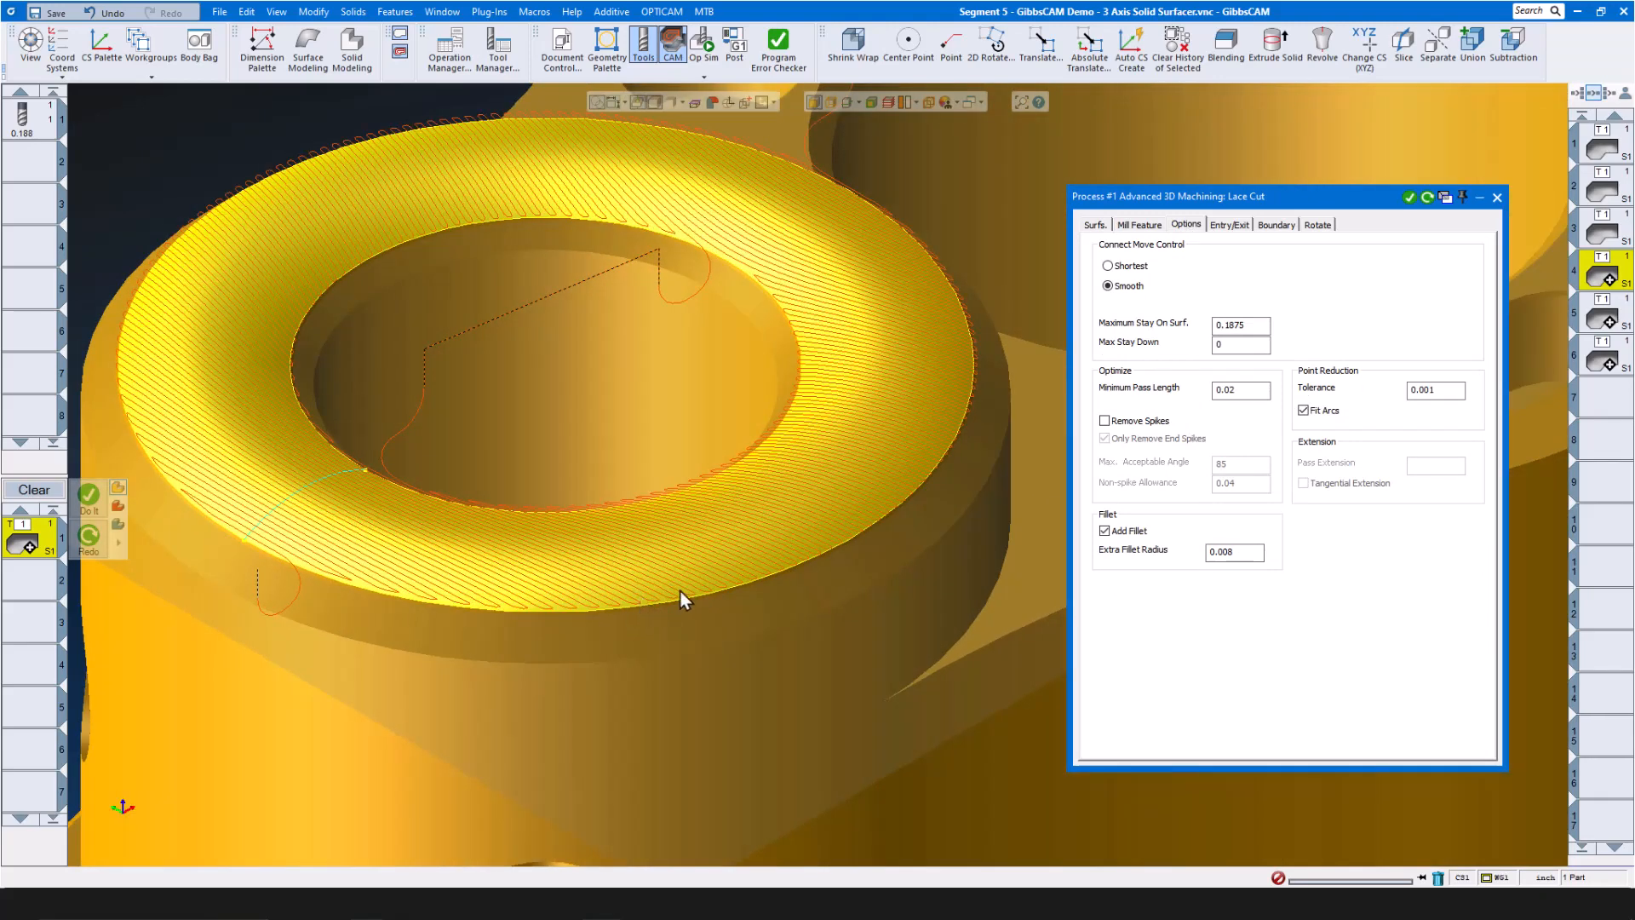
scroll(661, 601, down, 5)
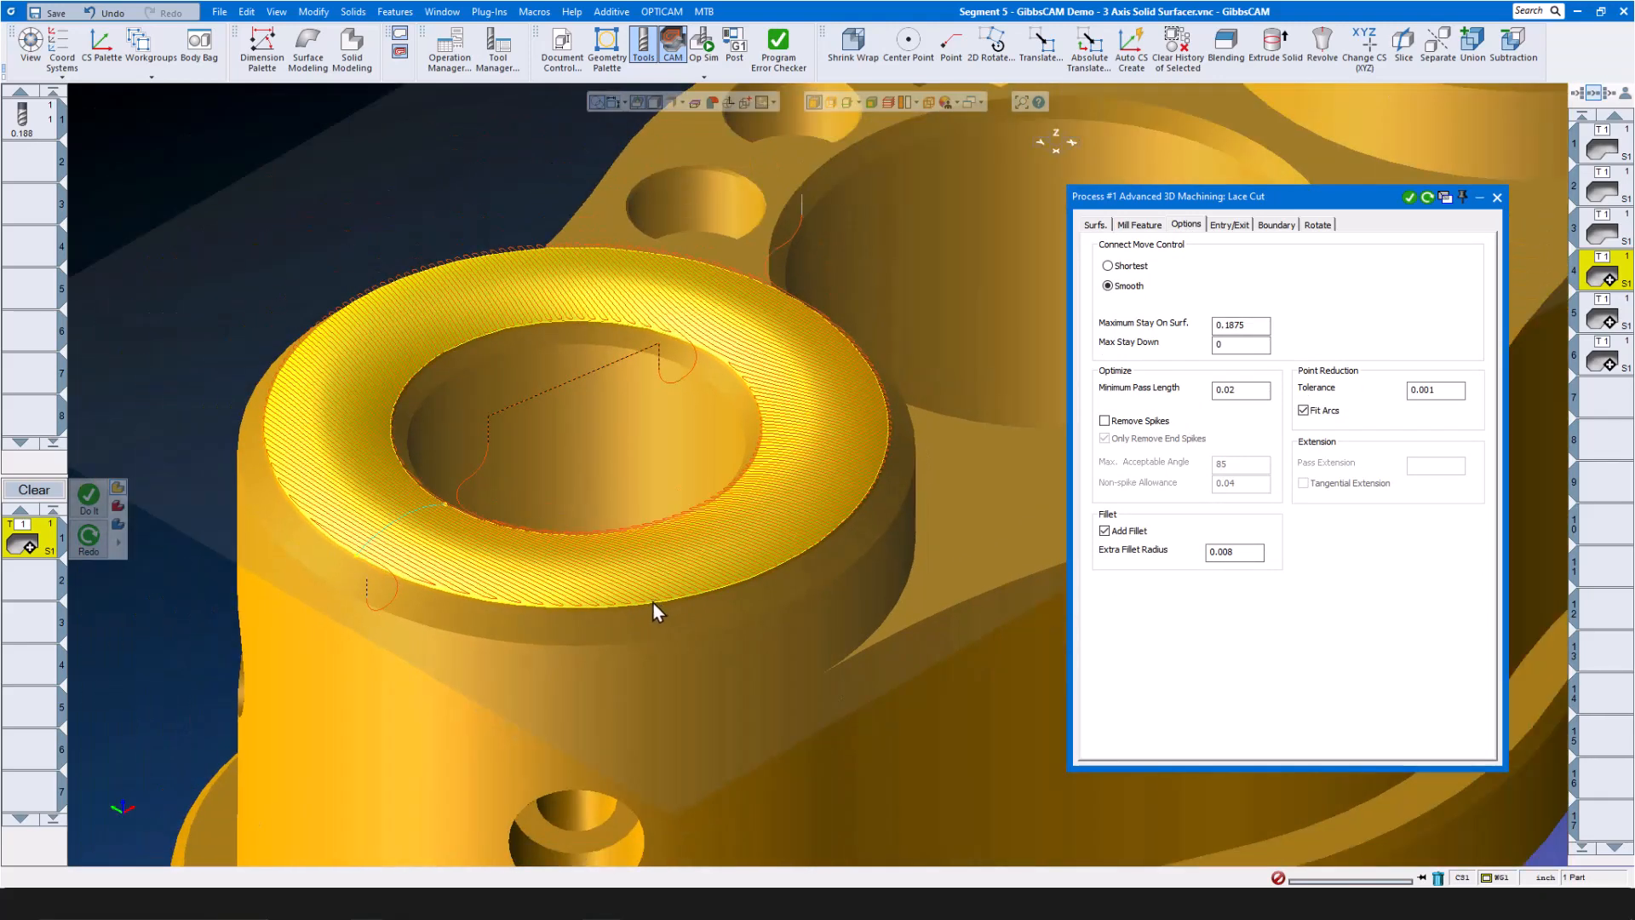
Review the Lace Cut's entry/exit and boundary settings, including the available boundary types, and close the process
click(1235, 226)
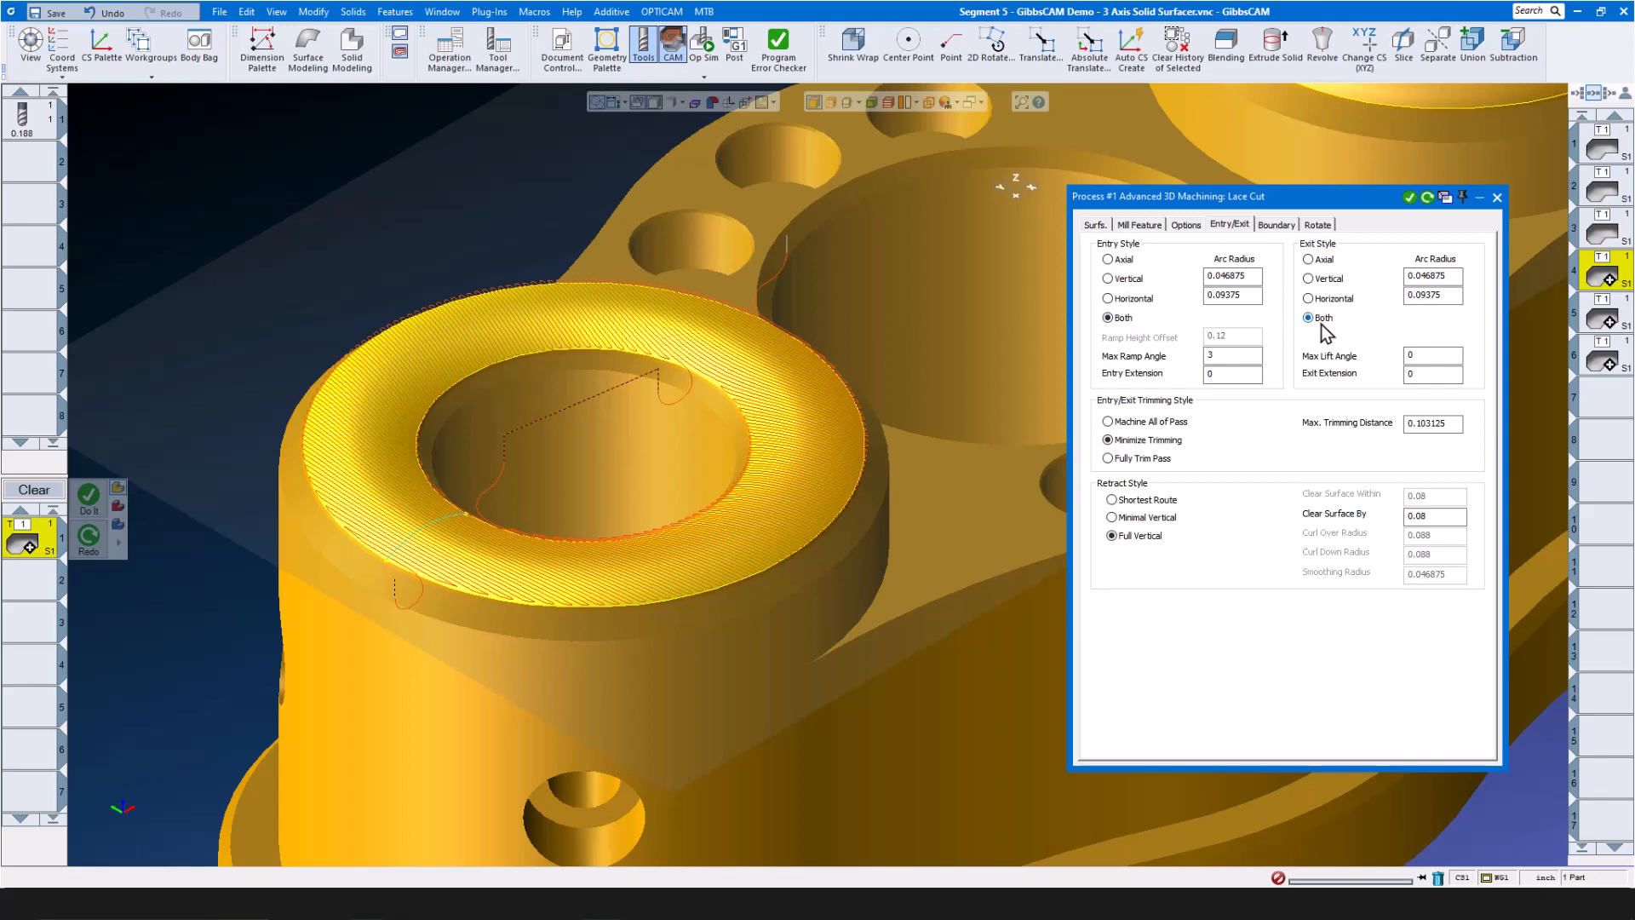
click(1277, 225)
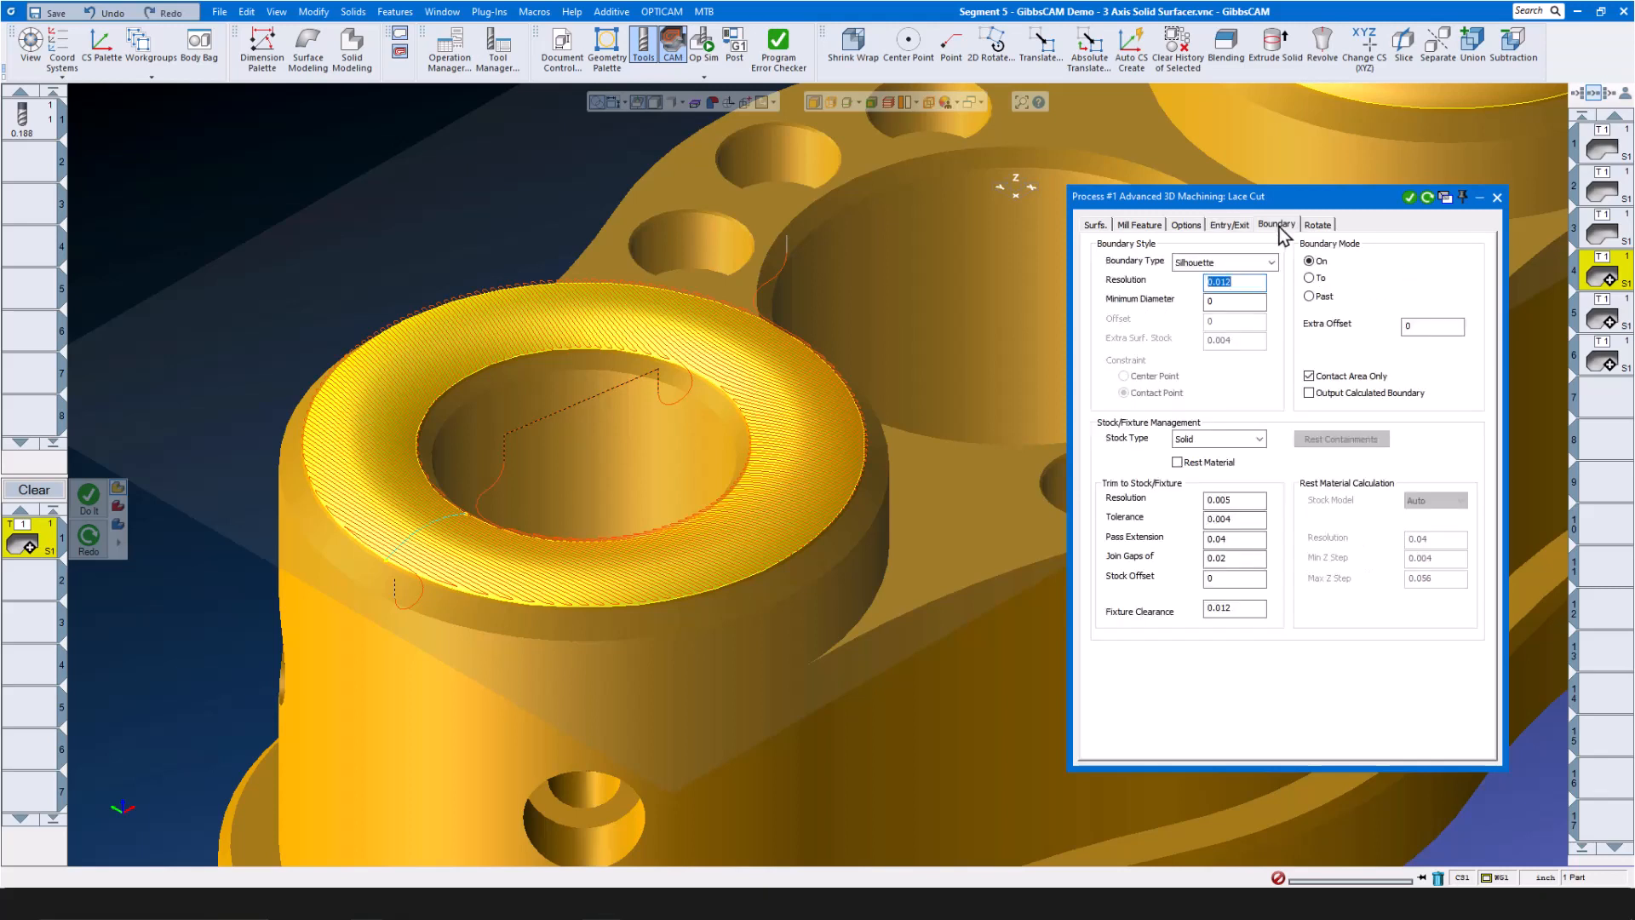
click(1273, 264)
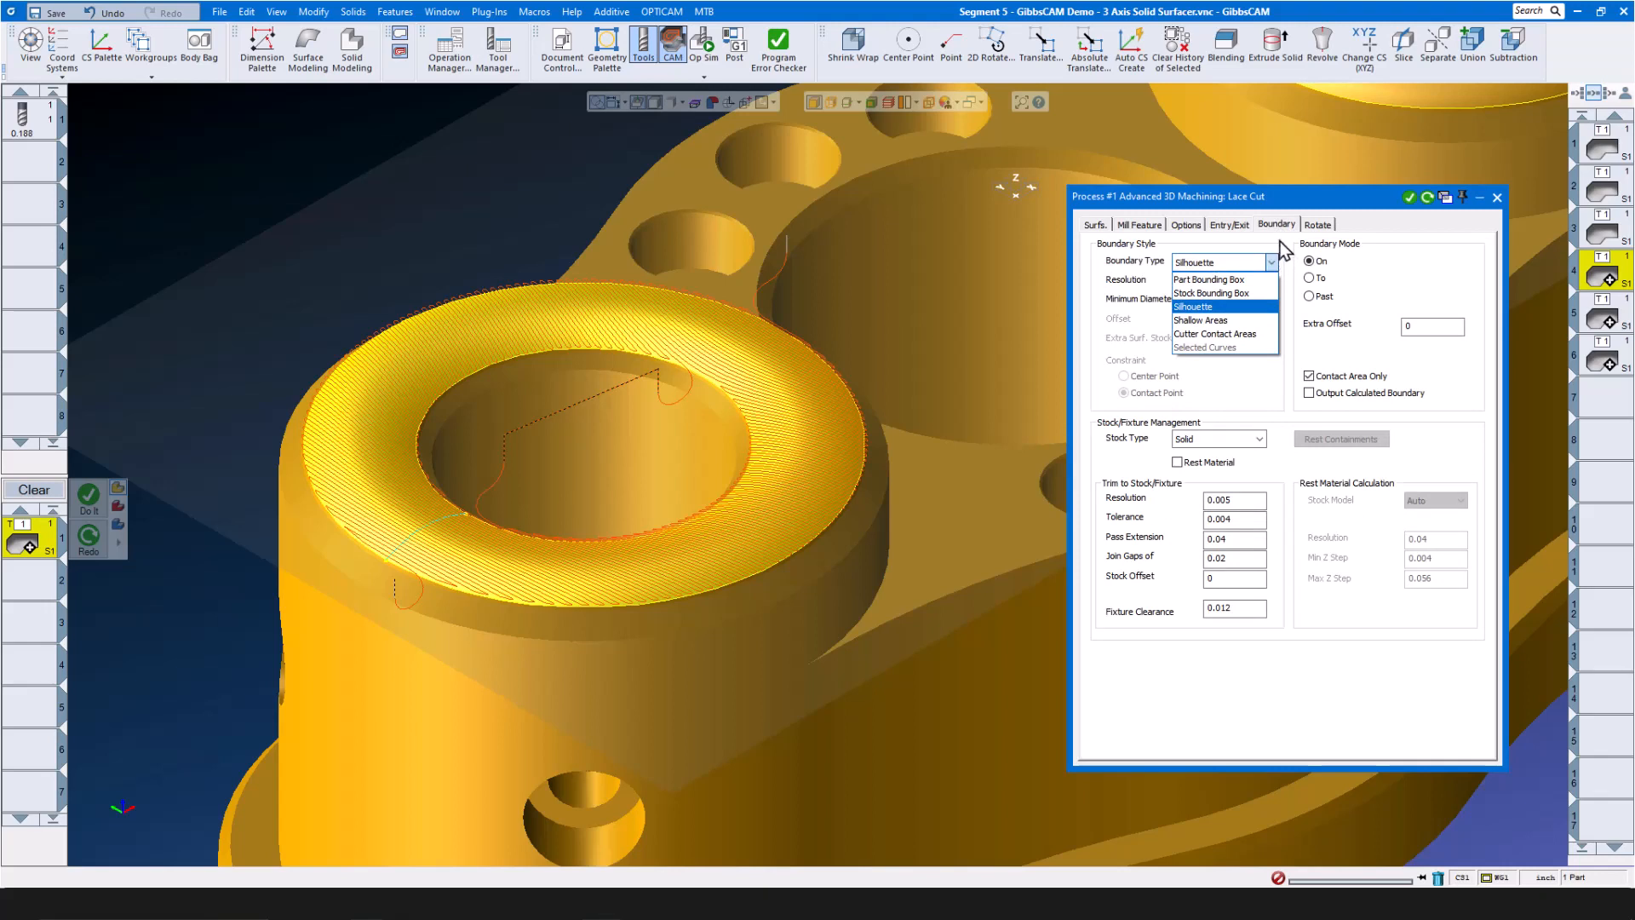
click(1281, 239)
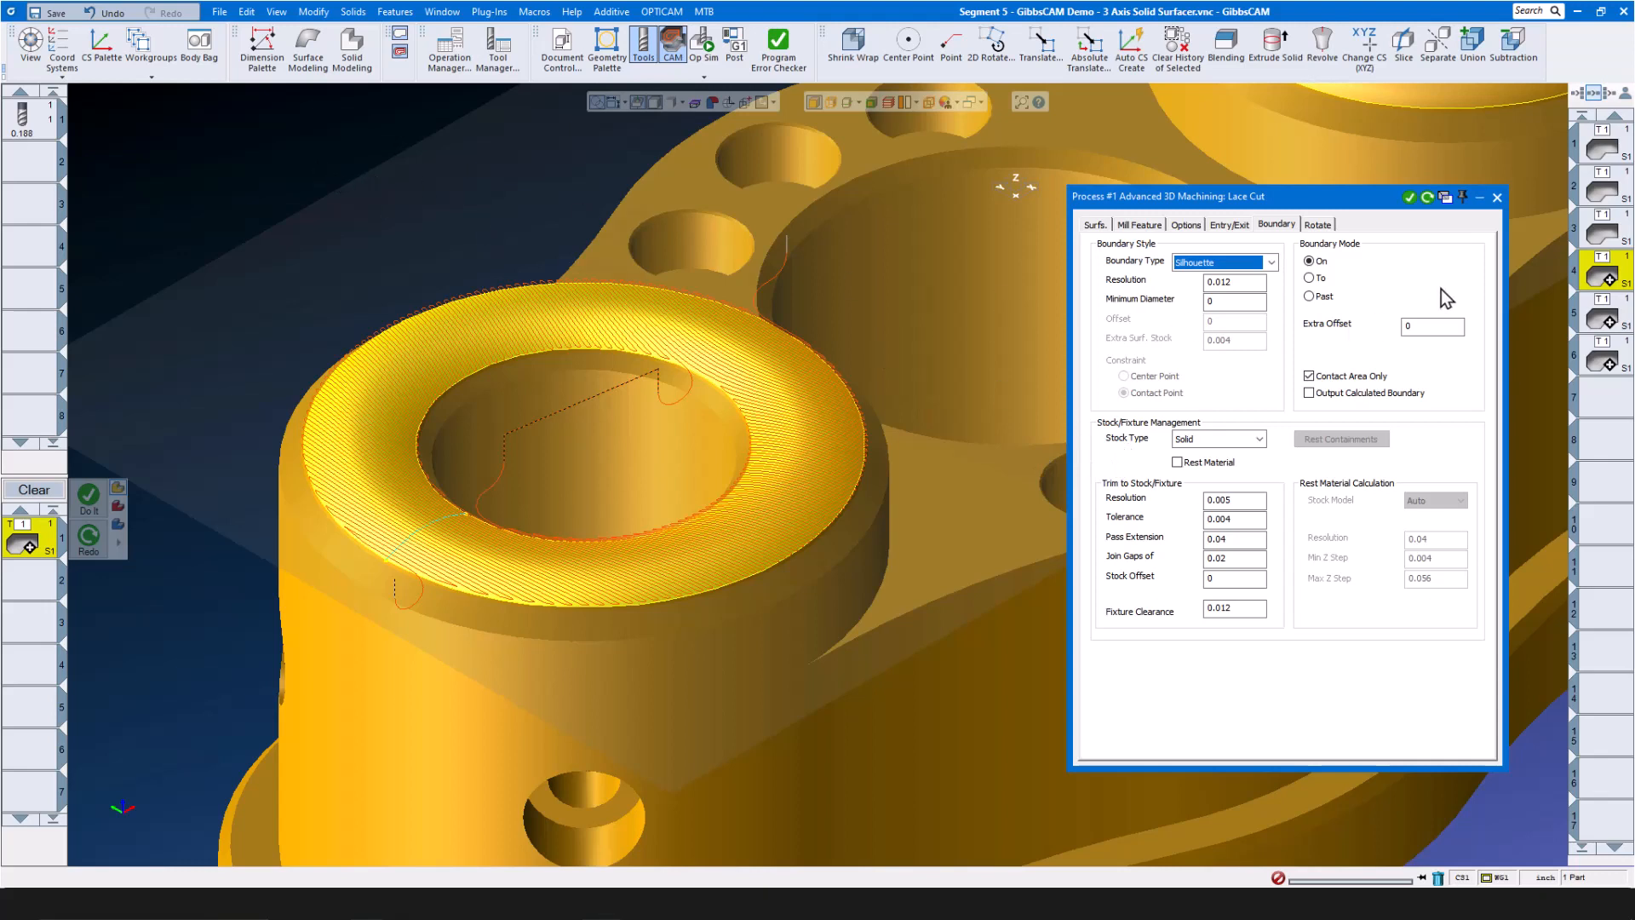
click(1497, 197)
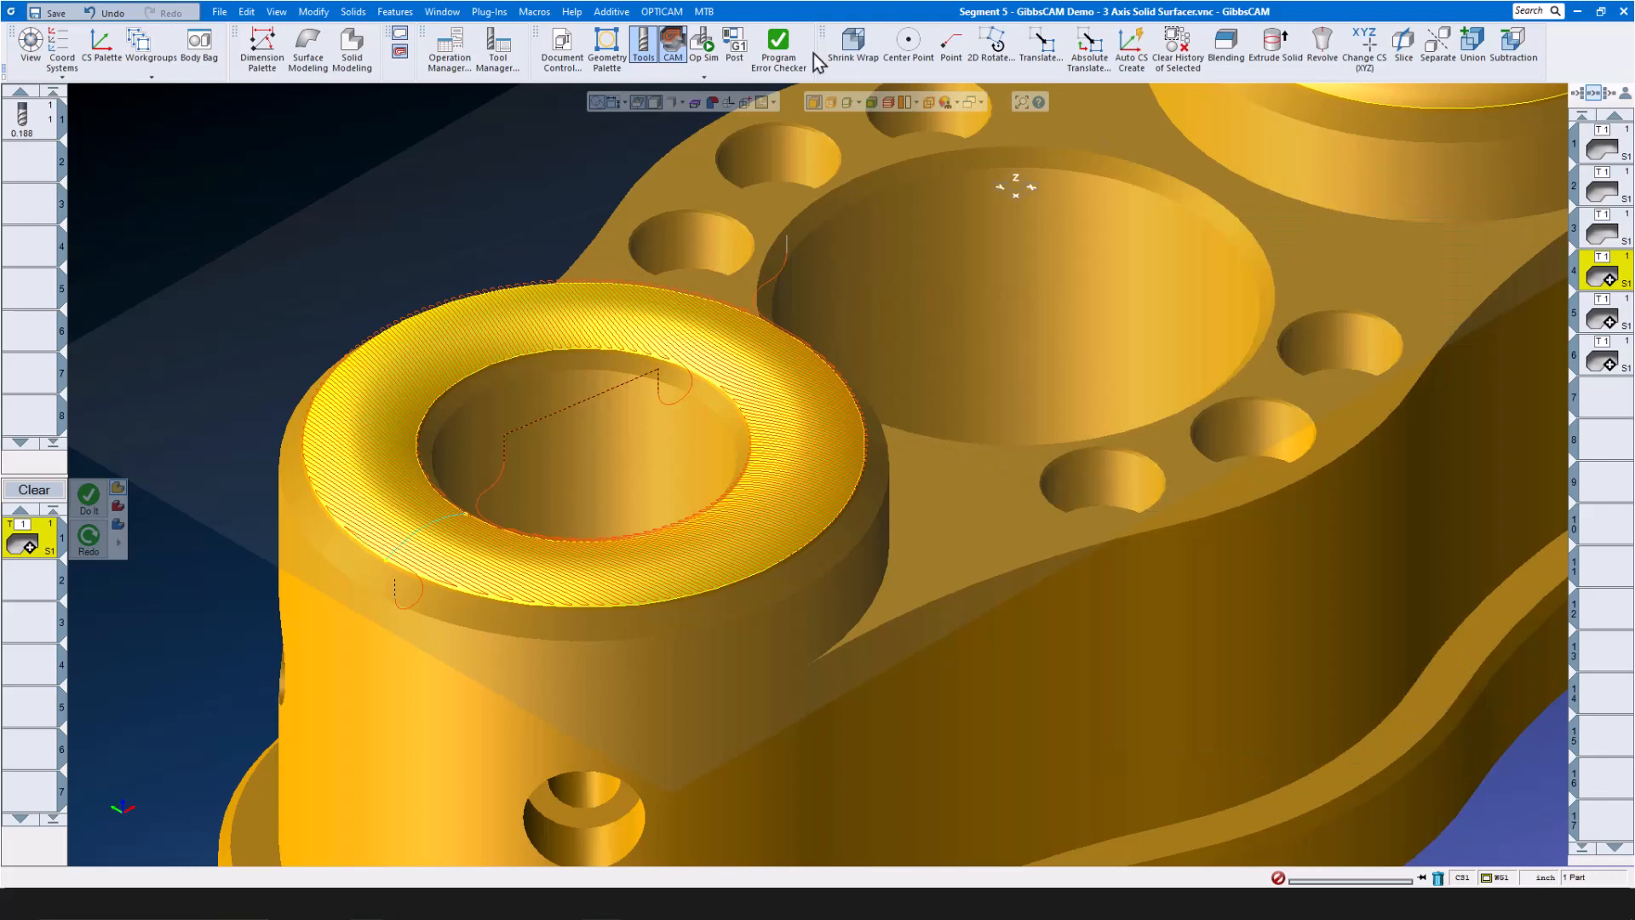
Simulate operation 4's Lace Cut on the boss's rounded top and close the simulation
click(703, 45)
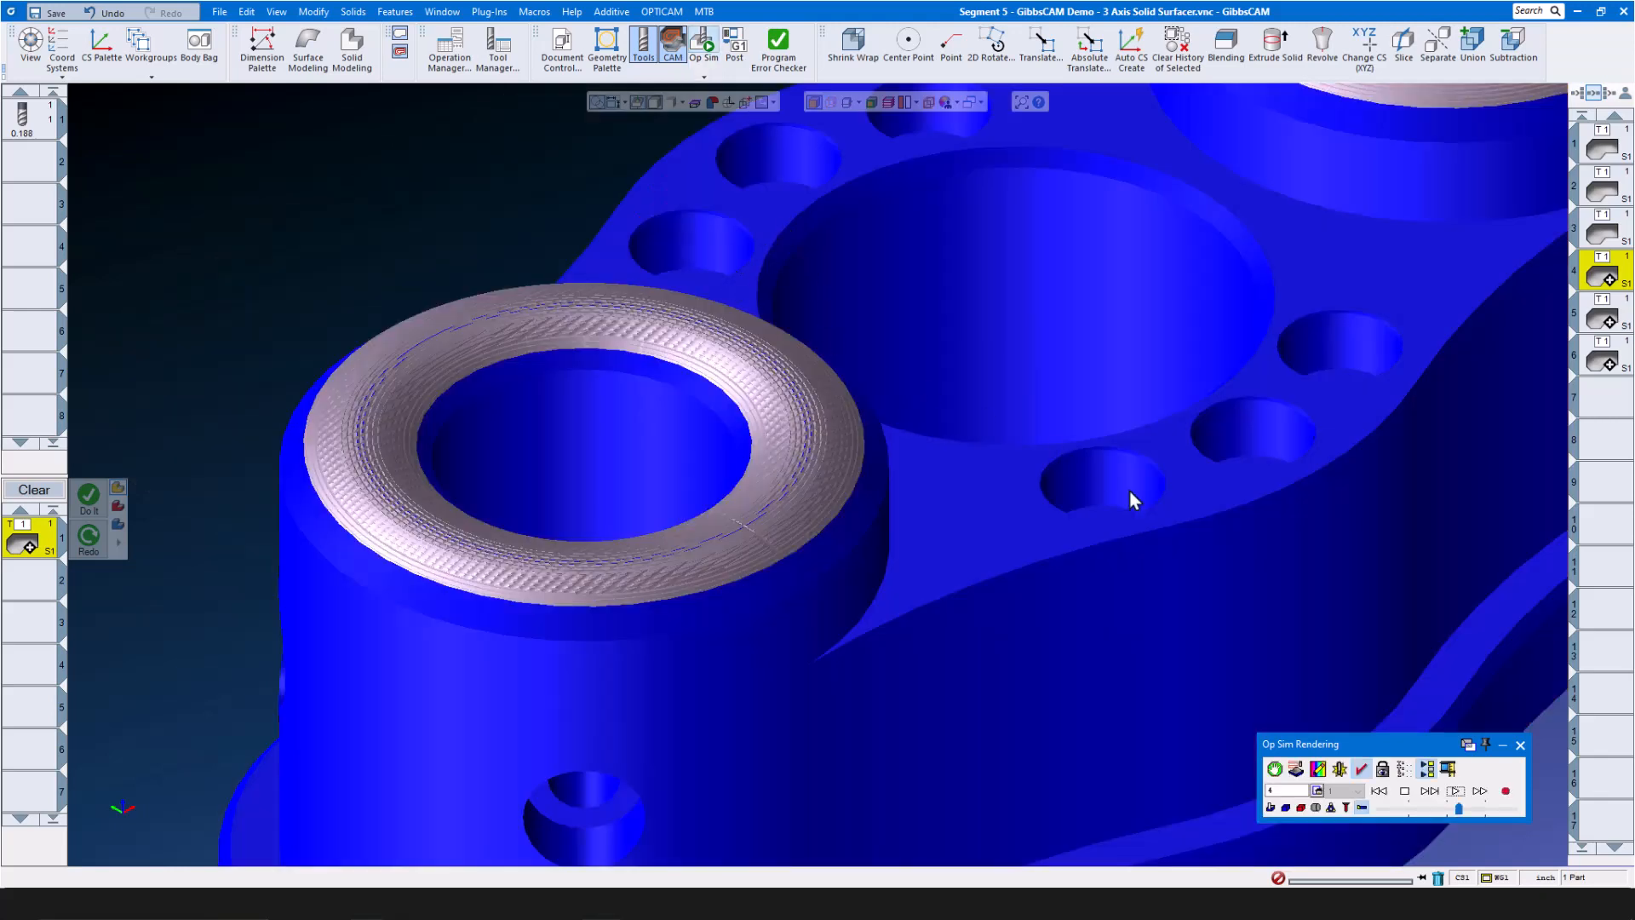
click(1455, 790)
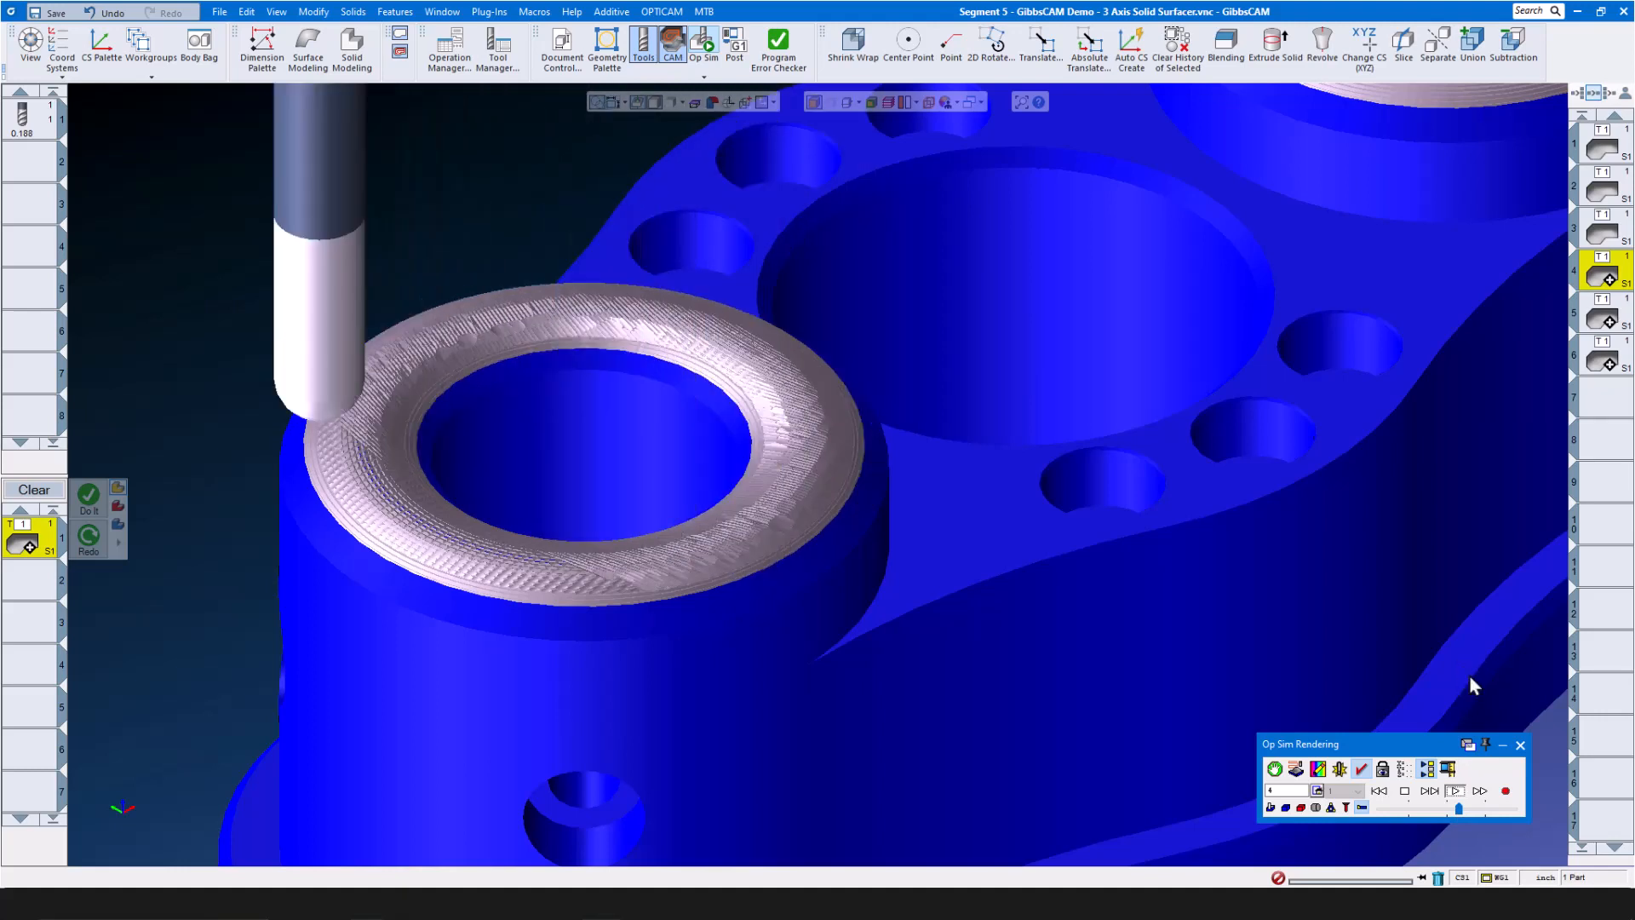
click(1521, 744)
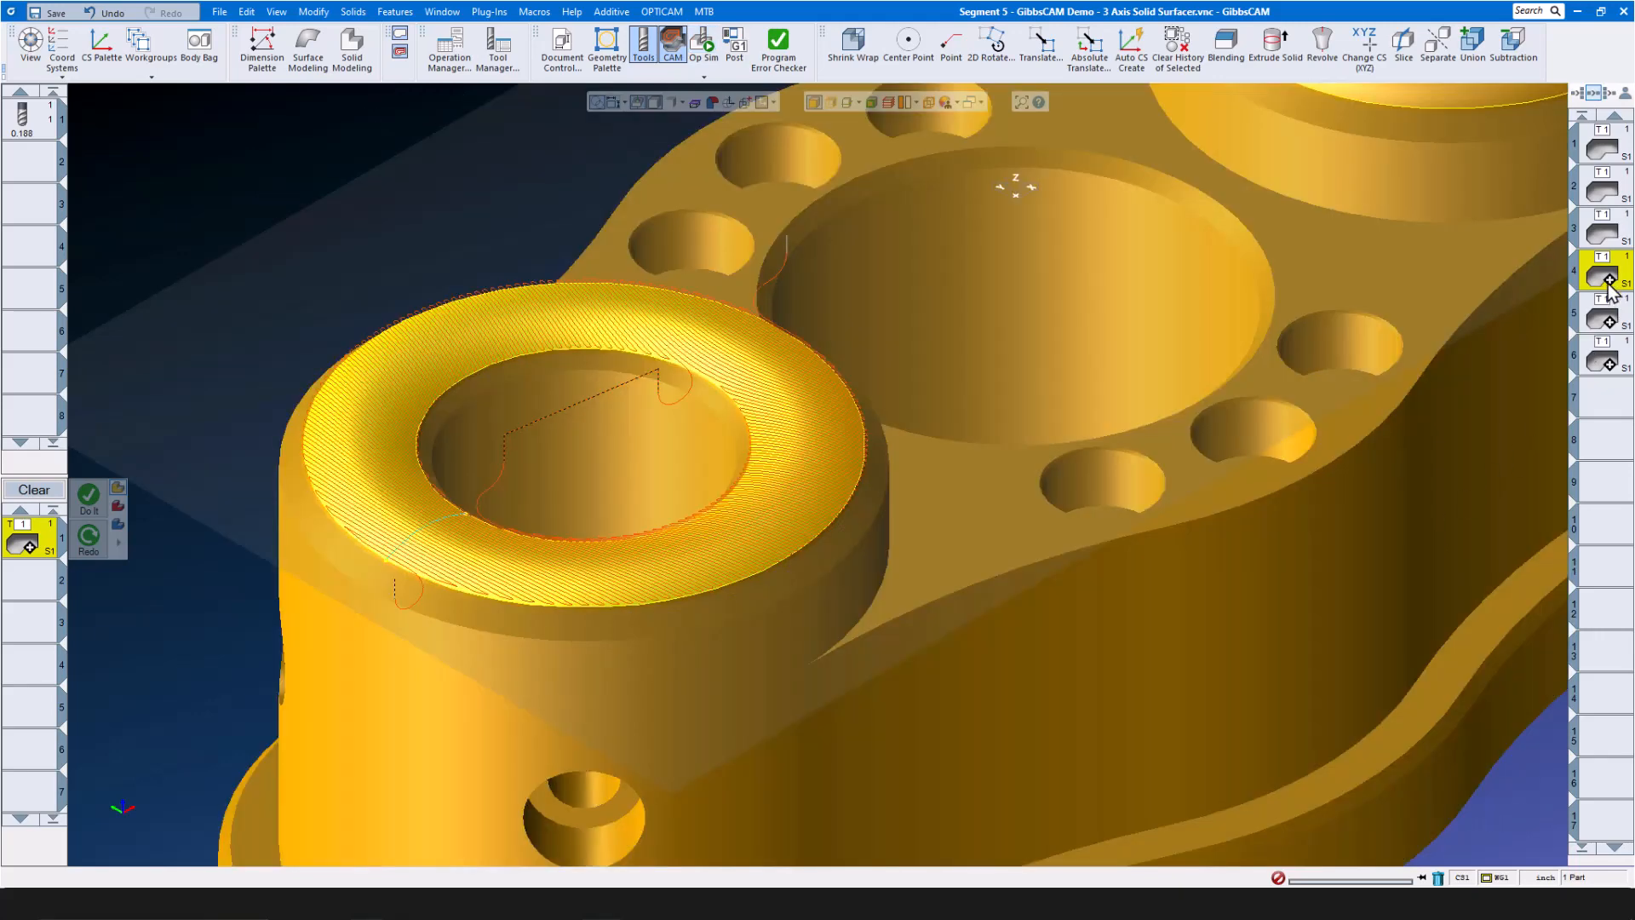
Inspect operation 5's Constant Stepover Cut, including its boundary settings, available cut types, stepover and scallop height, and close the process
double_click(1610, 282)
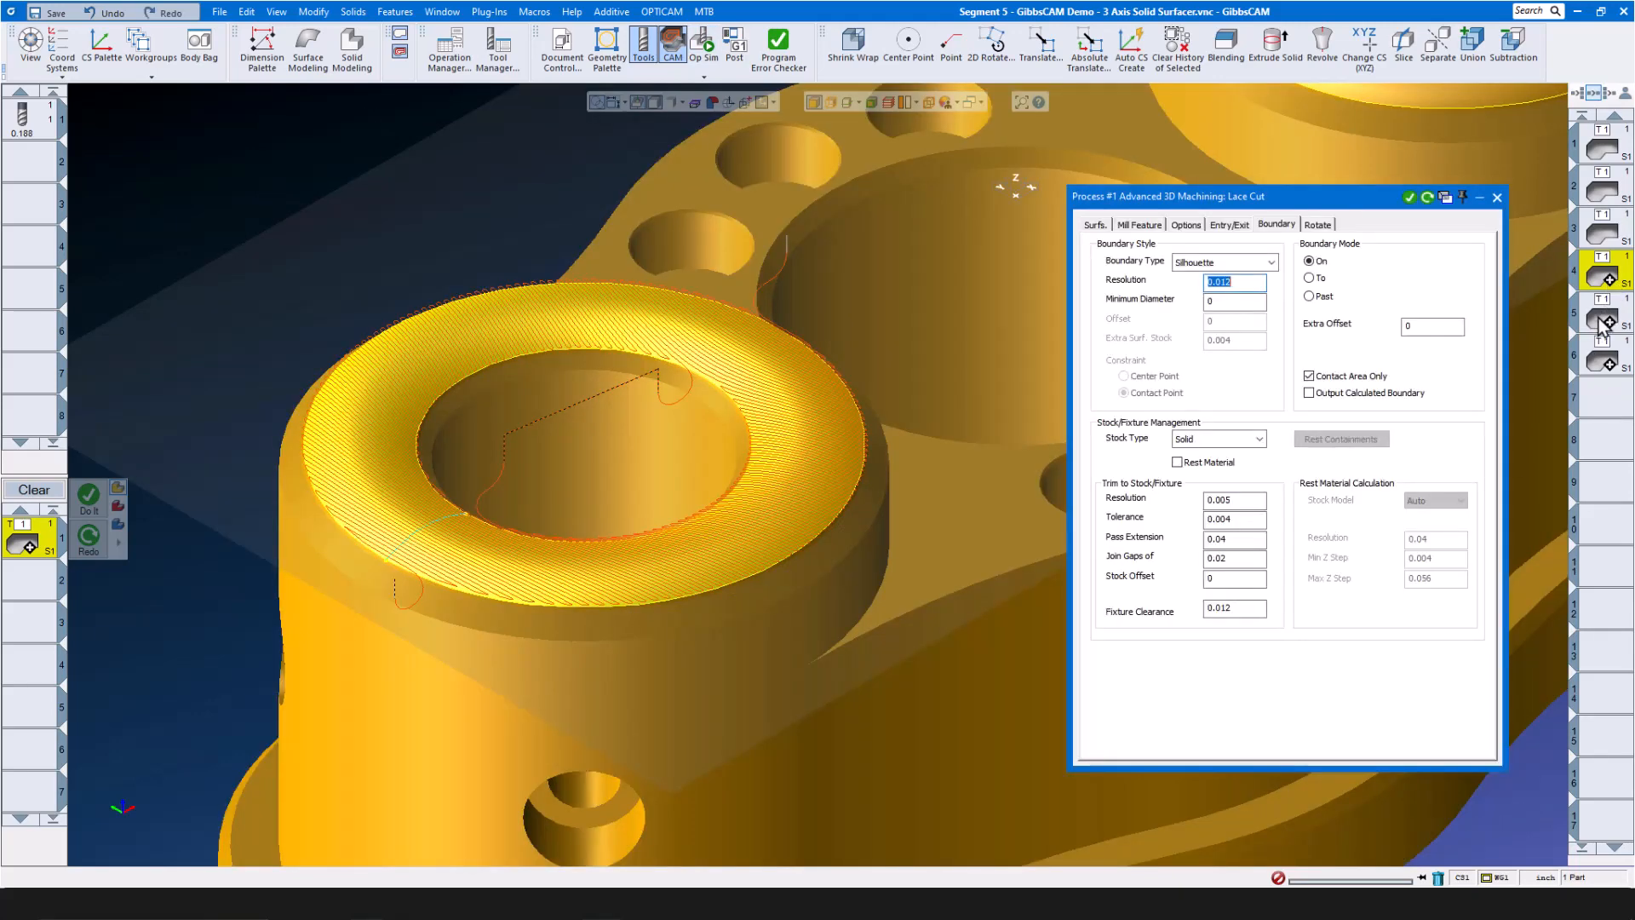
click(1607, 322)
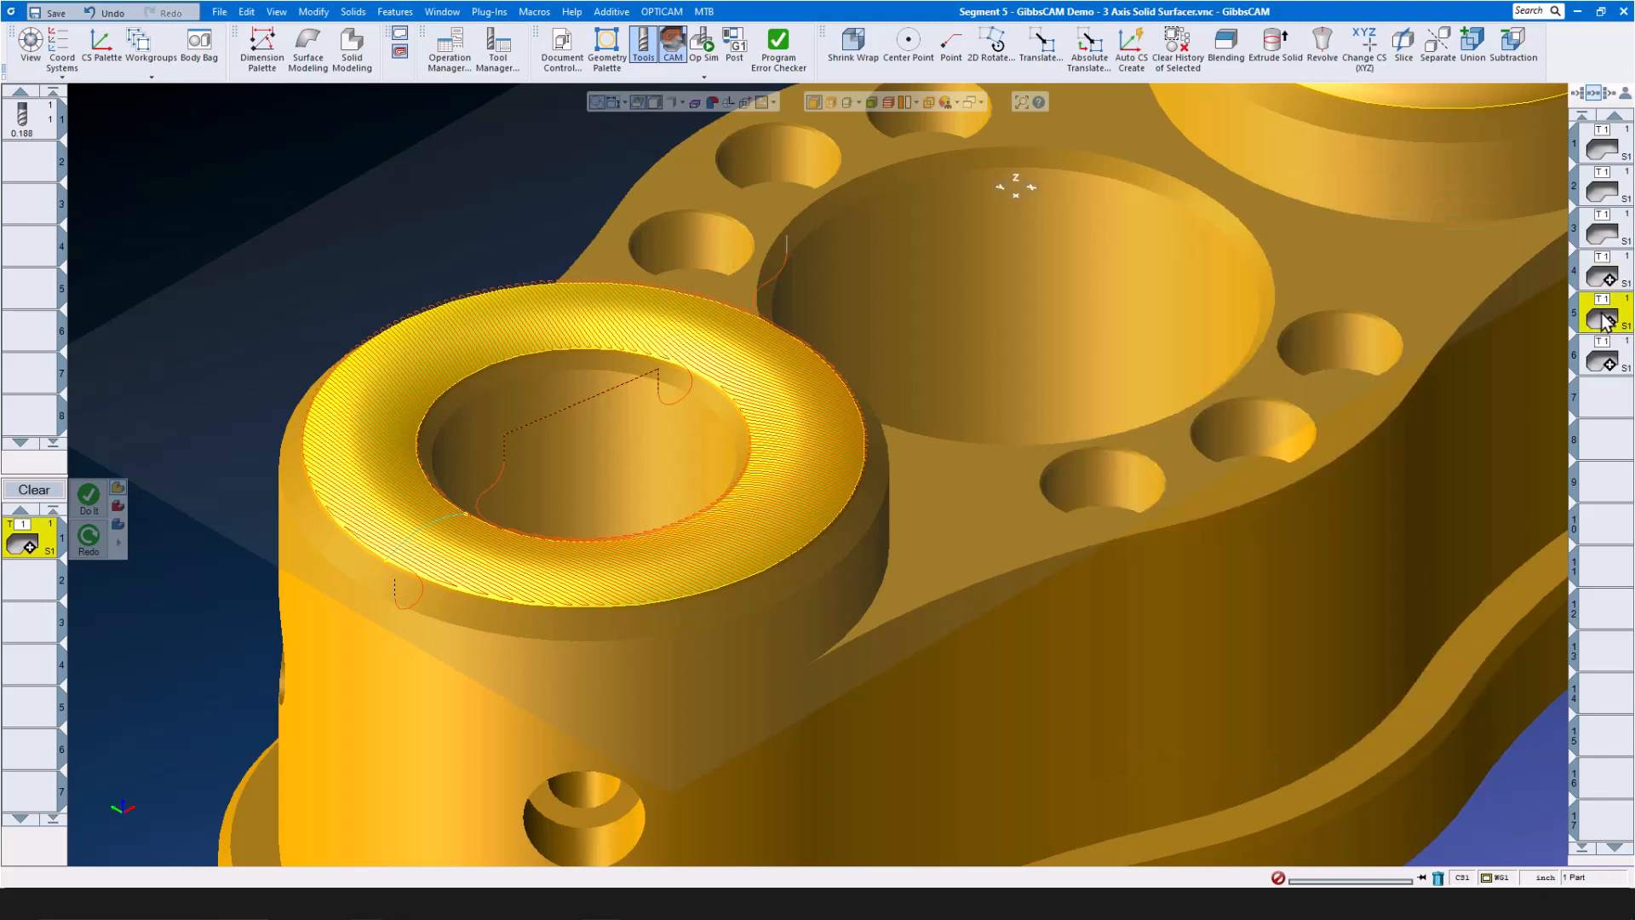
double_click(1608, 322)
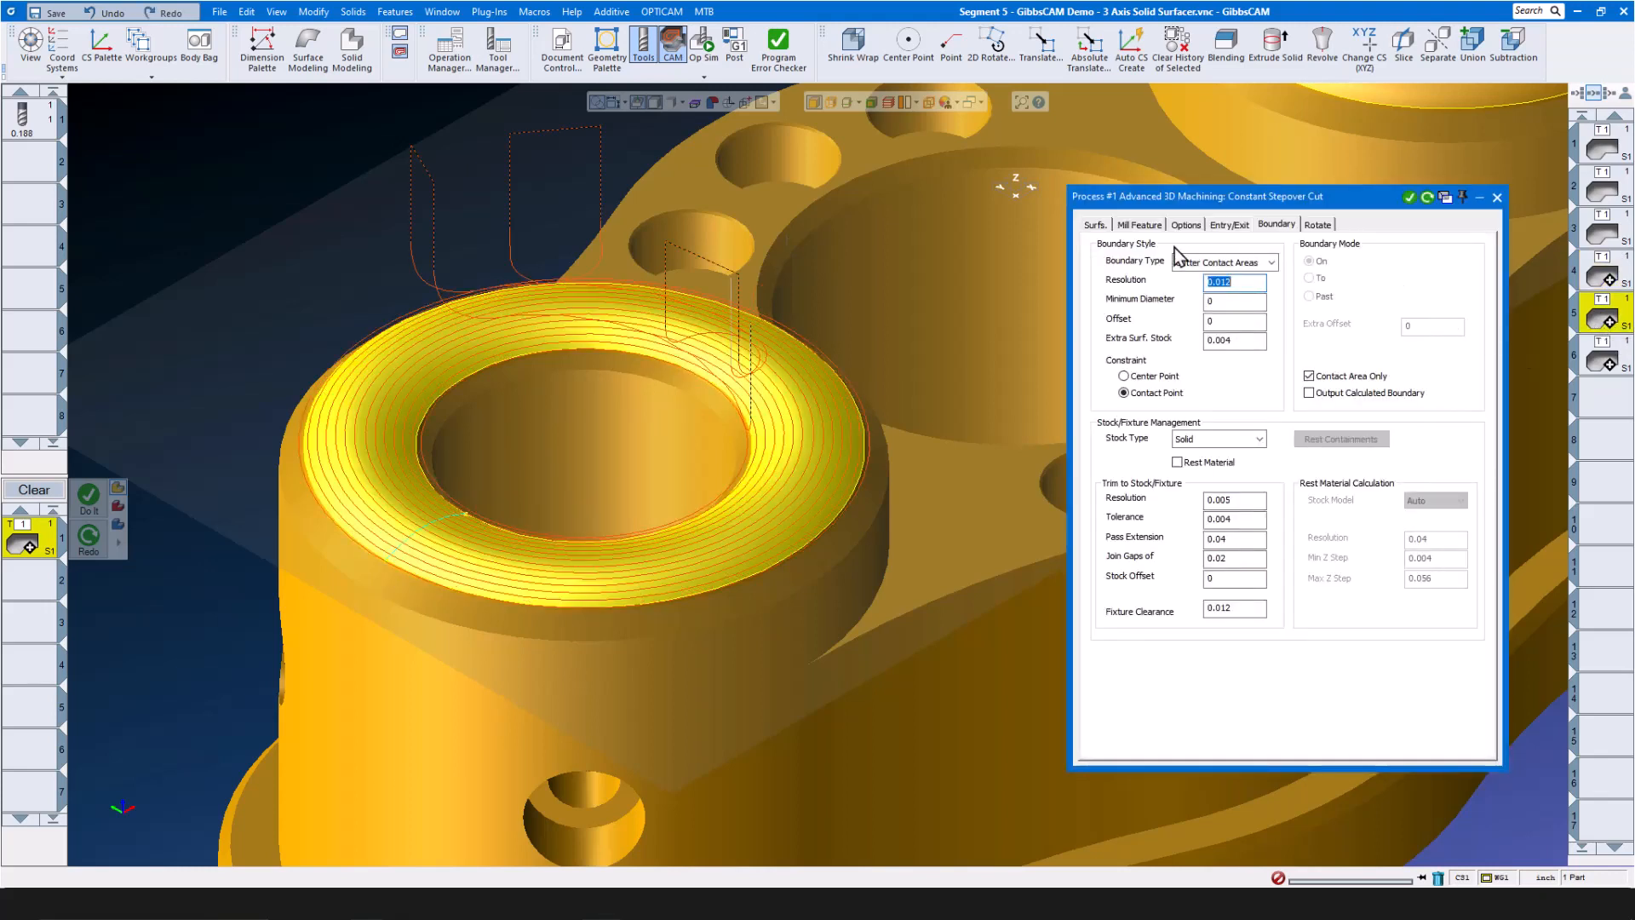
click(1095, 224)
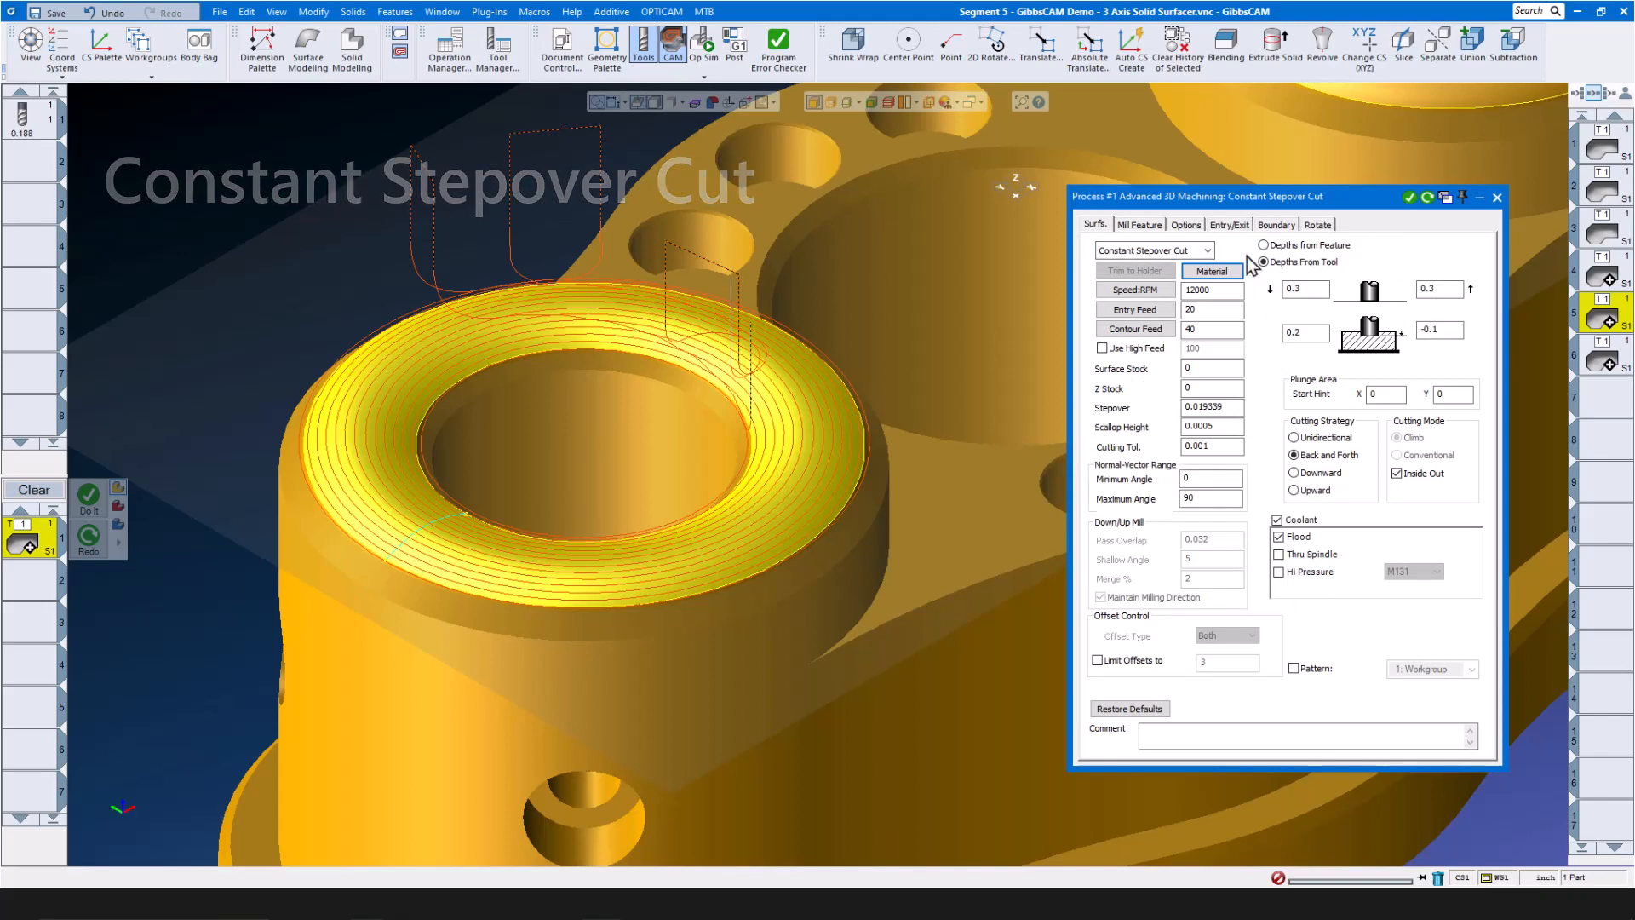
click(1210, 252)
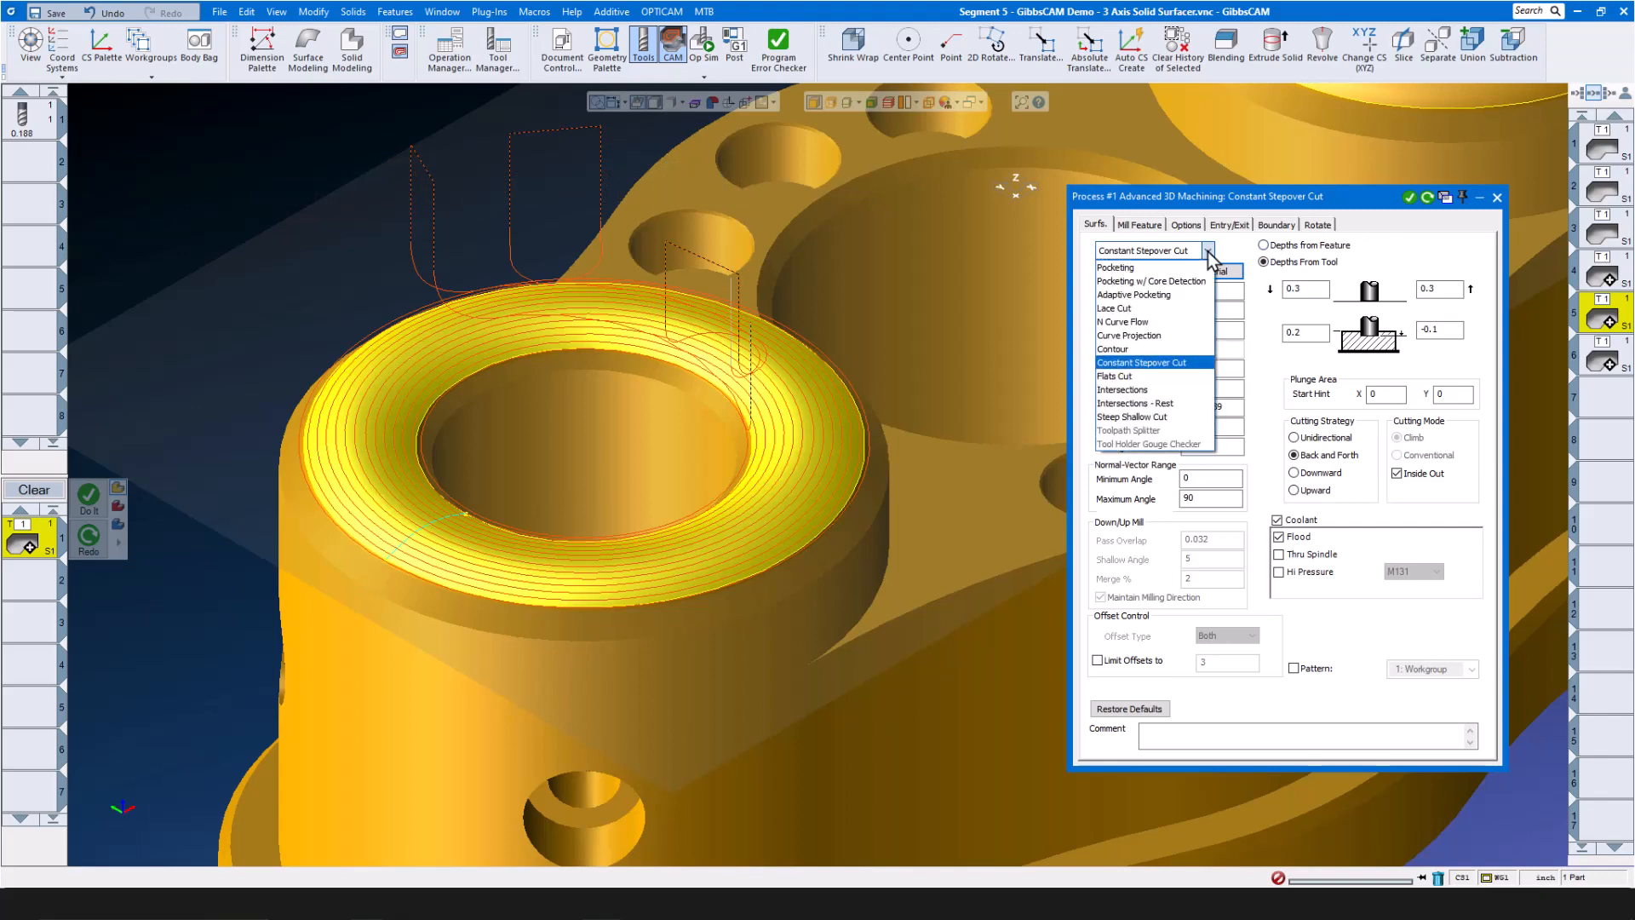
click(1383, 241)
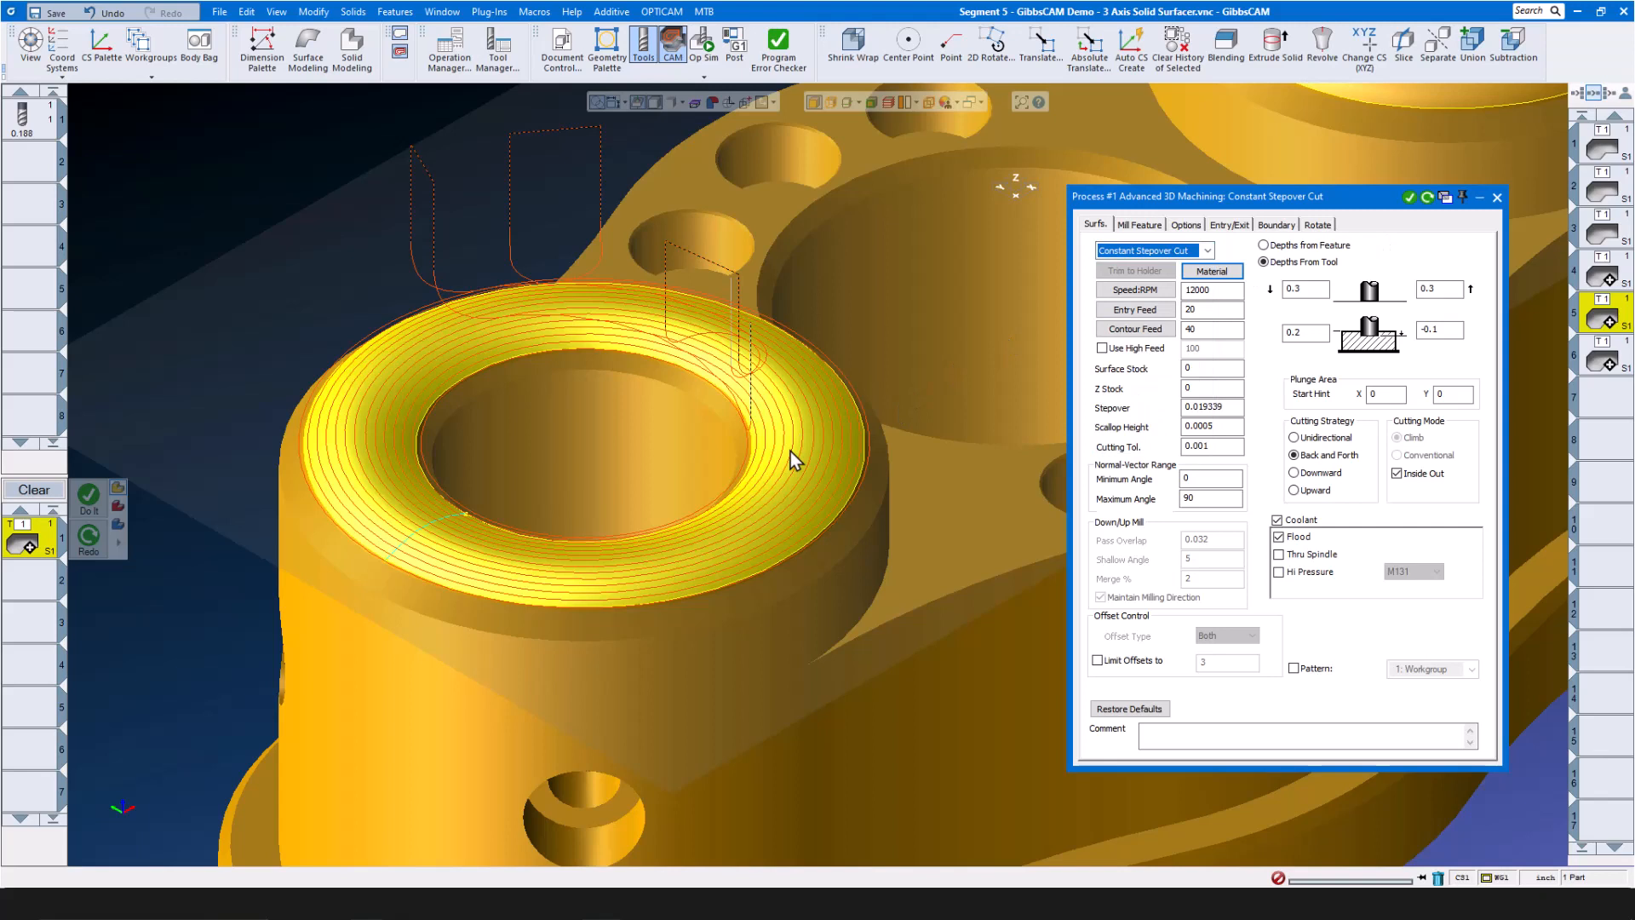
click(1231, 426)
double_click(1233, 408)
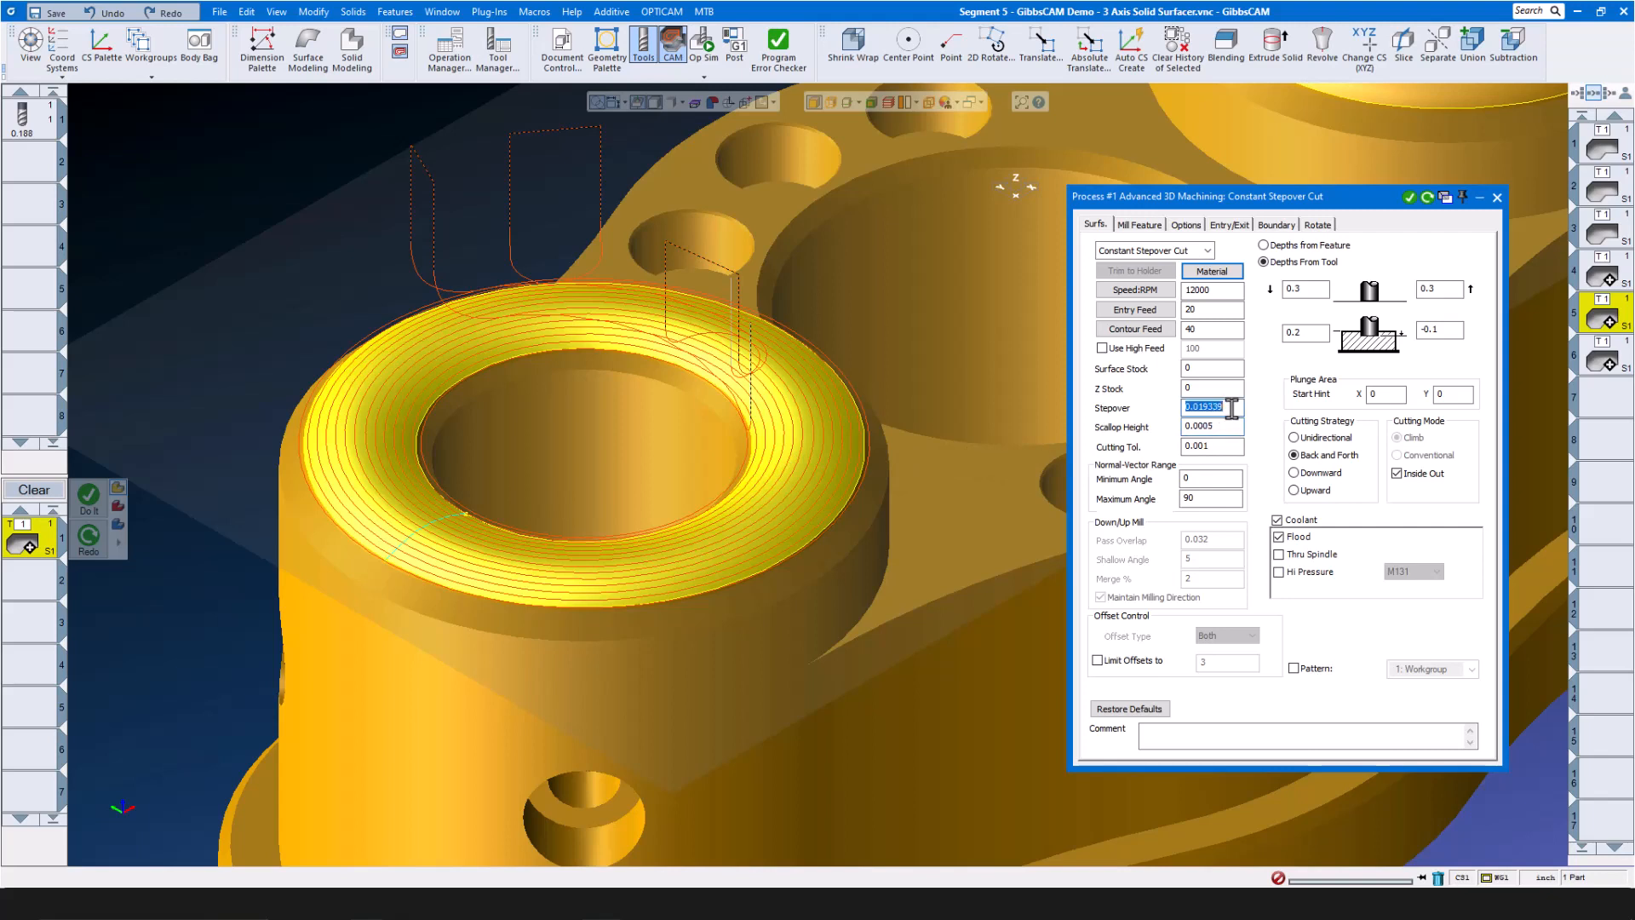
double_click(1227, 426)
click(1497, 197)
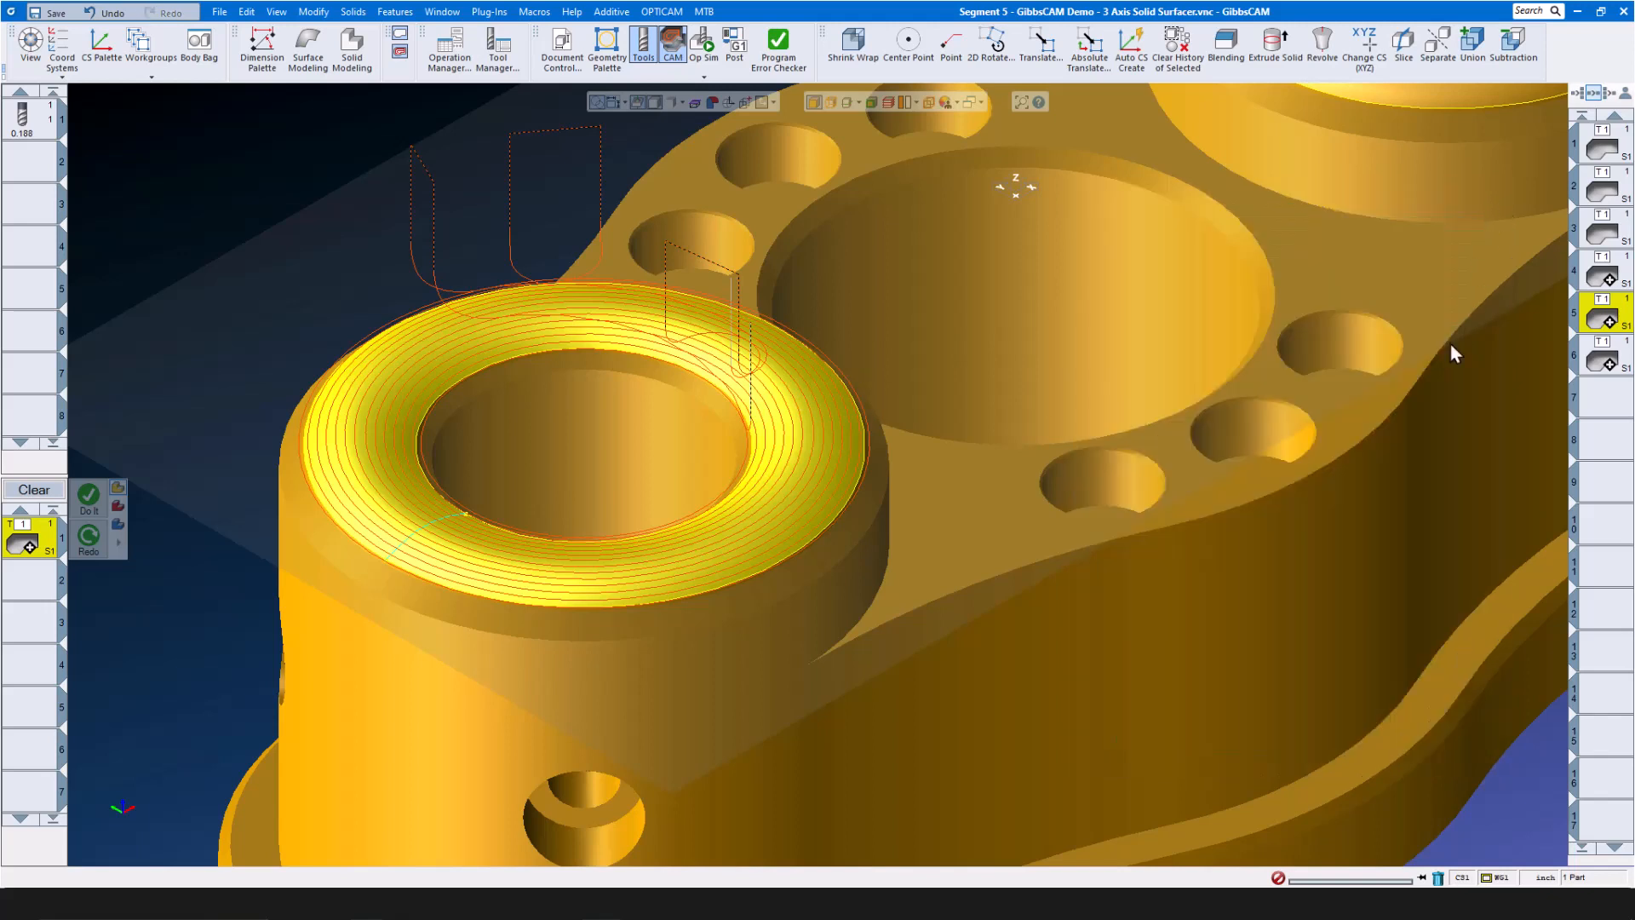
Review operation 6's Curve Projection surface settings, options, entry/exit styles and boundary, and close the process
click(1612, 362)
double_click(1612, 362)
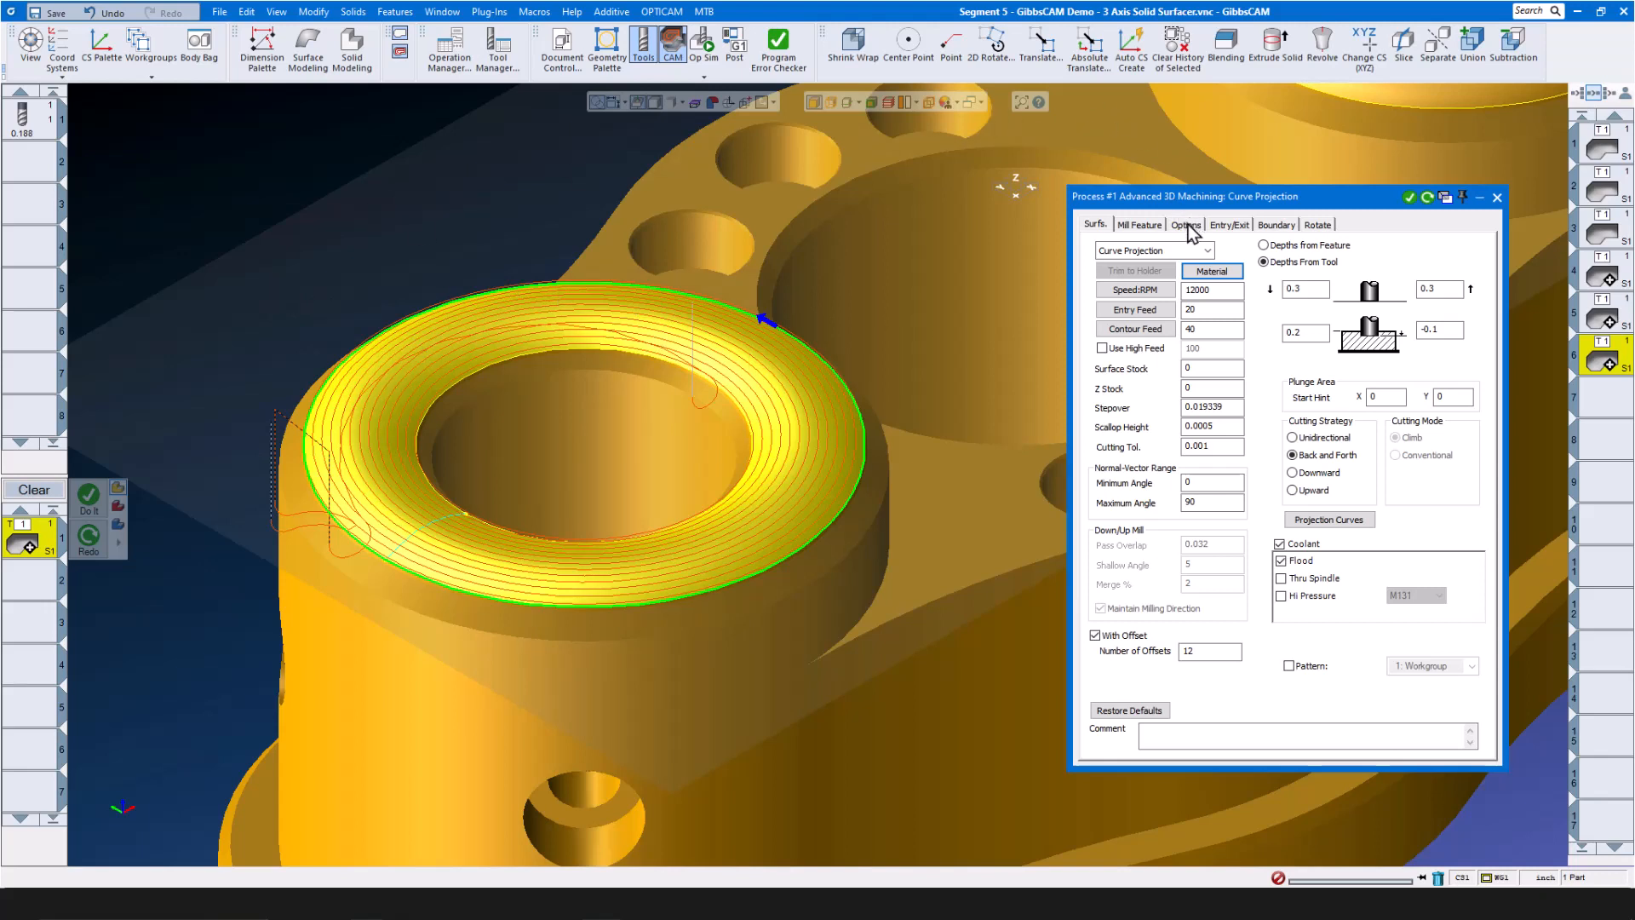
click(1186, 224)
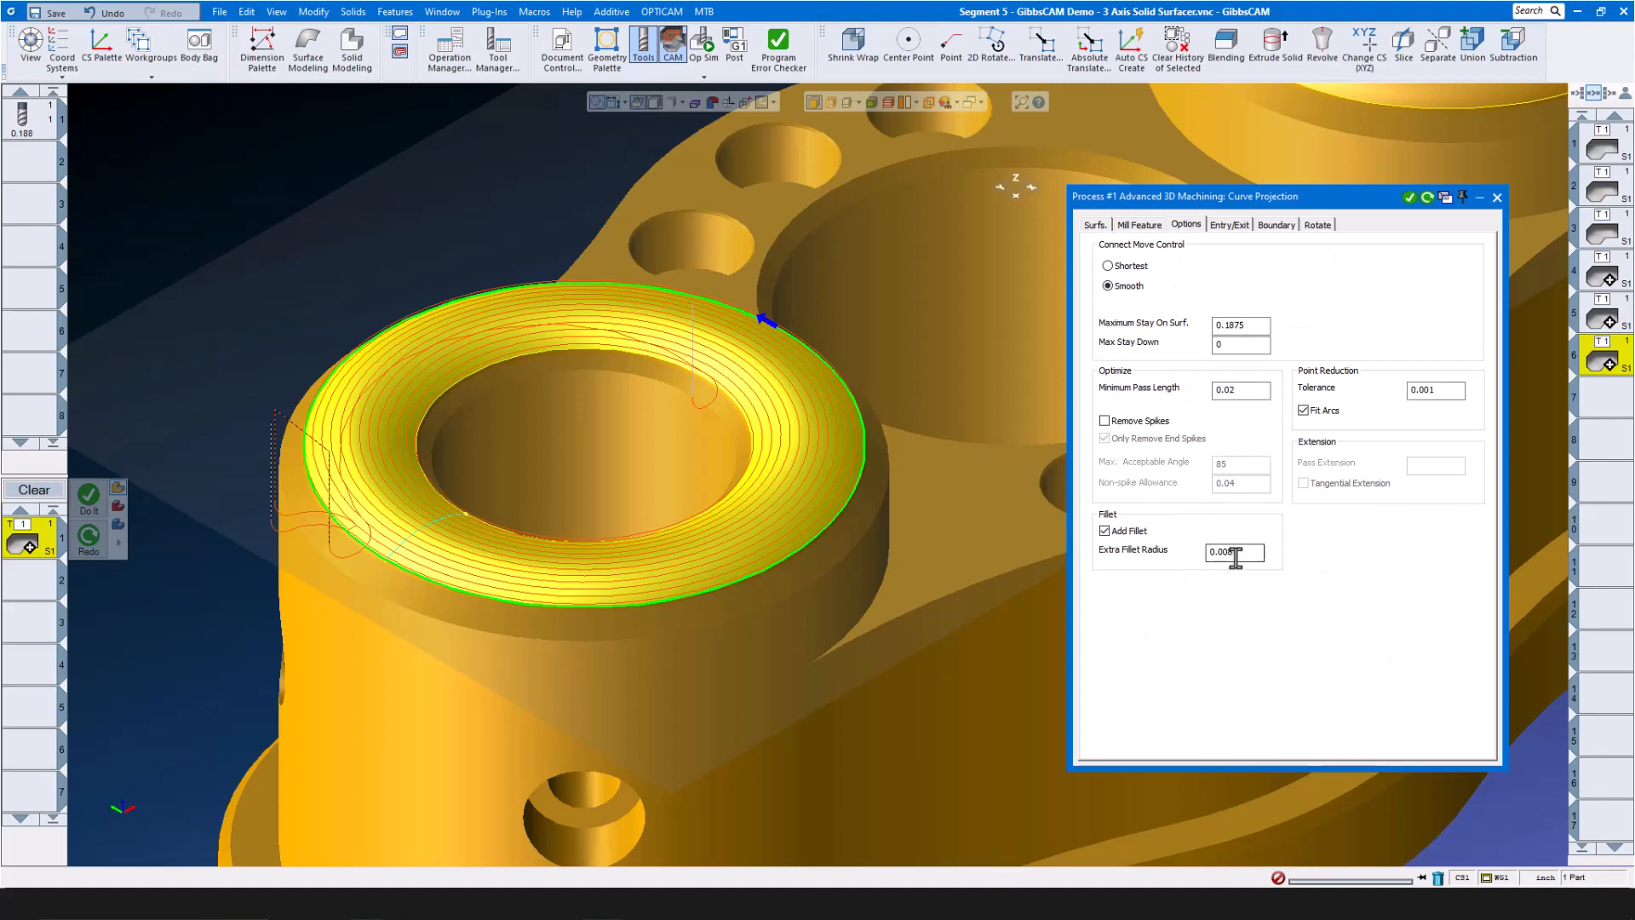
click(1231, 226)
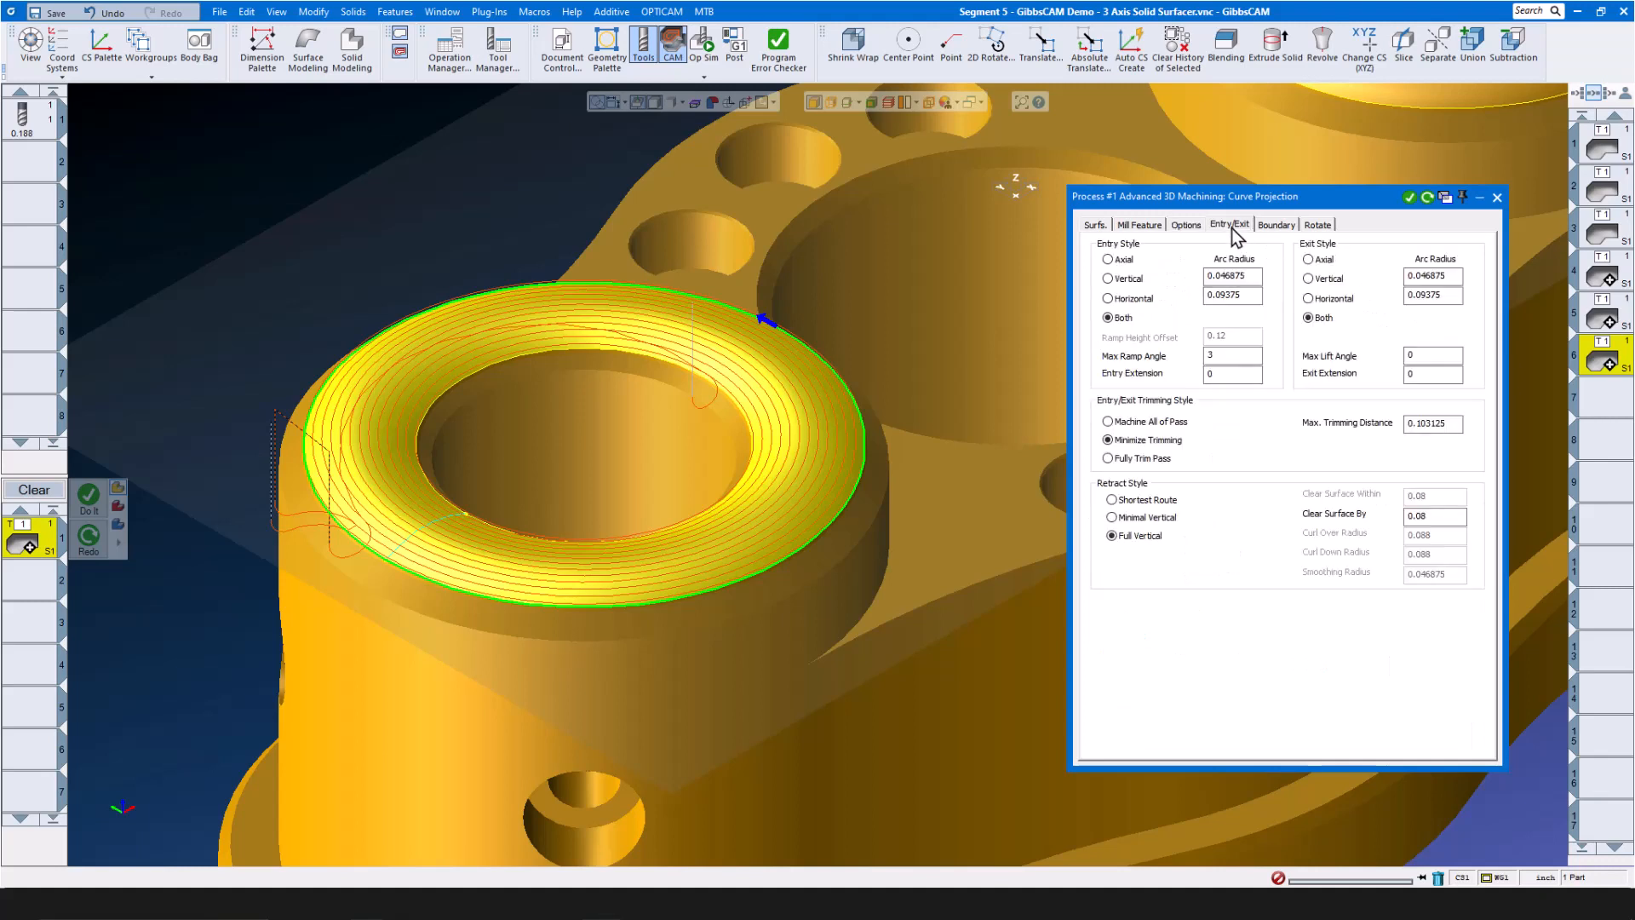
click(1276, 225)
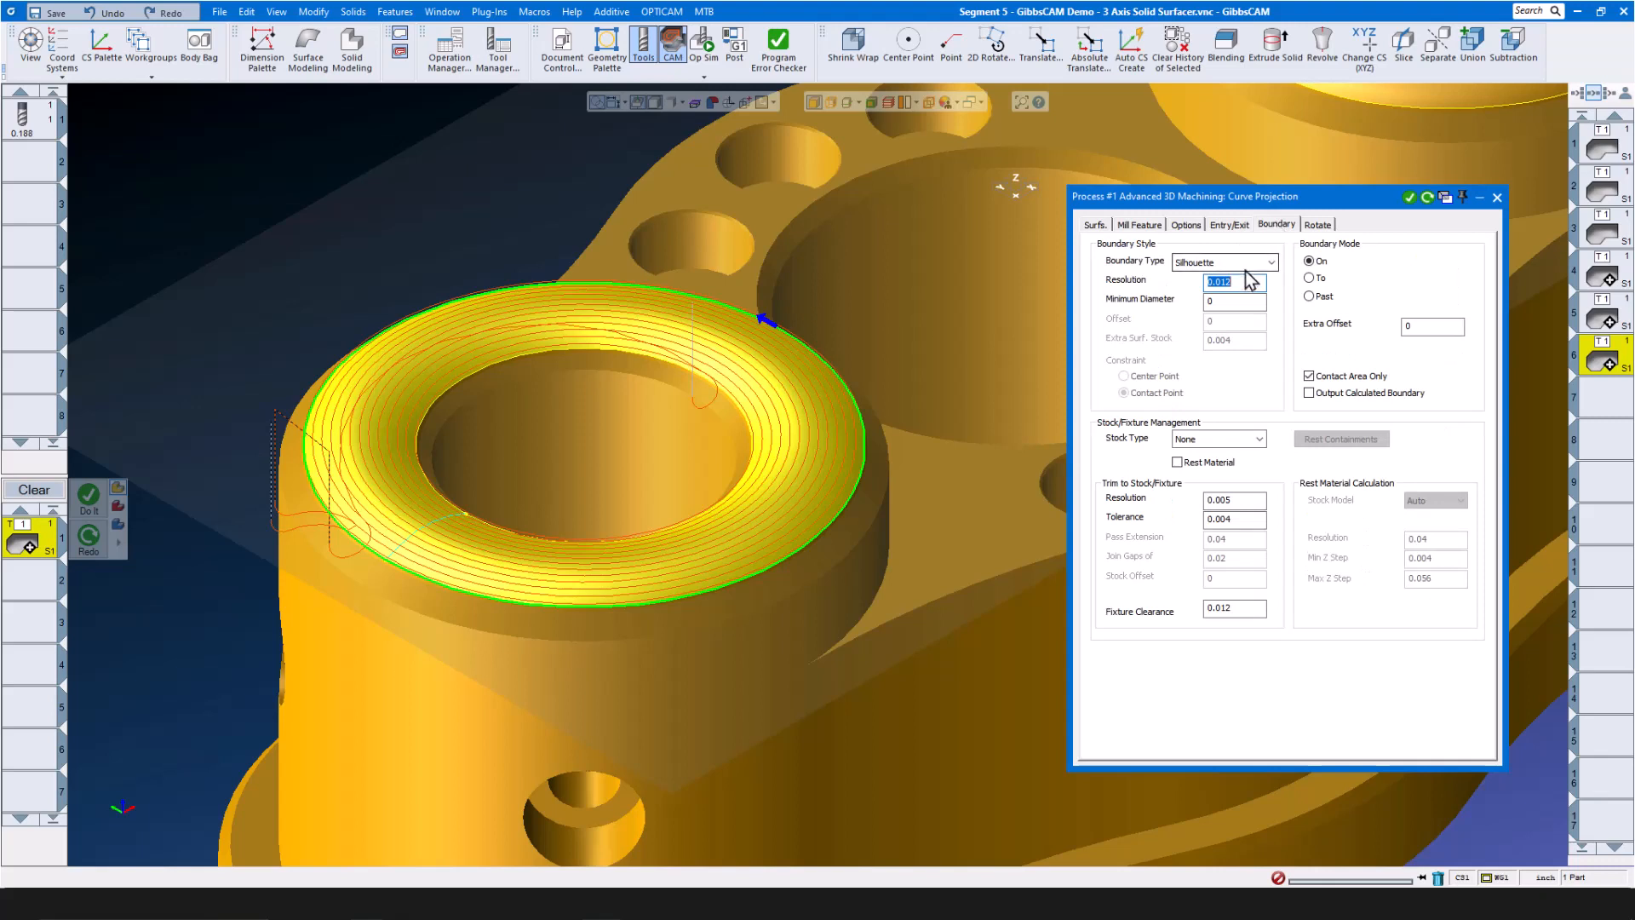
click(1496, 196)
Simulate operation 6's Curve Projection on the boss's rounded top, close the simulation and return to the process's surface settings
click(703, 43)
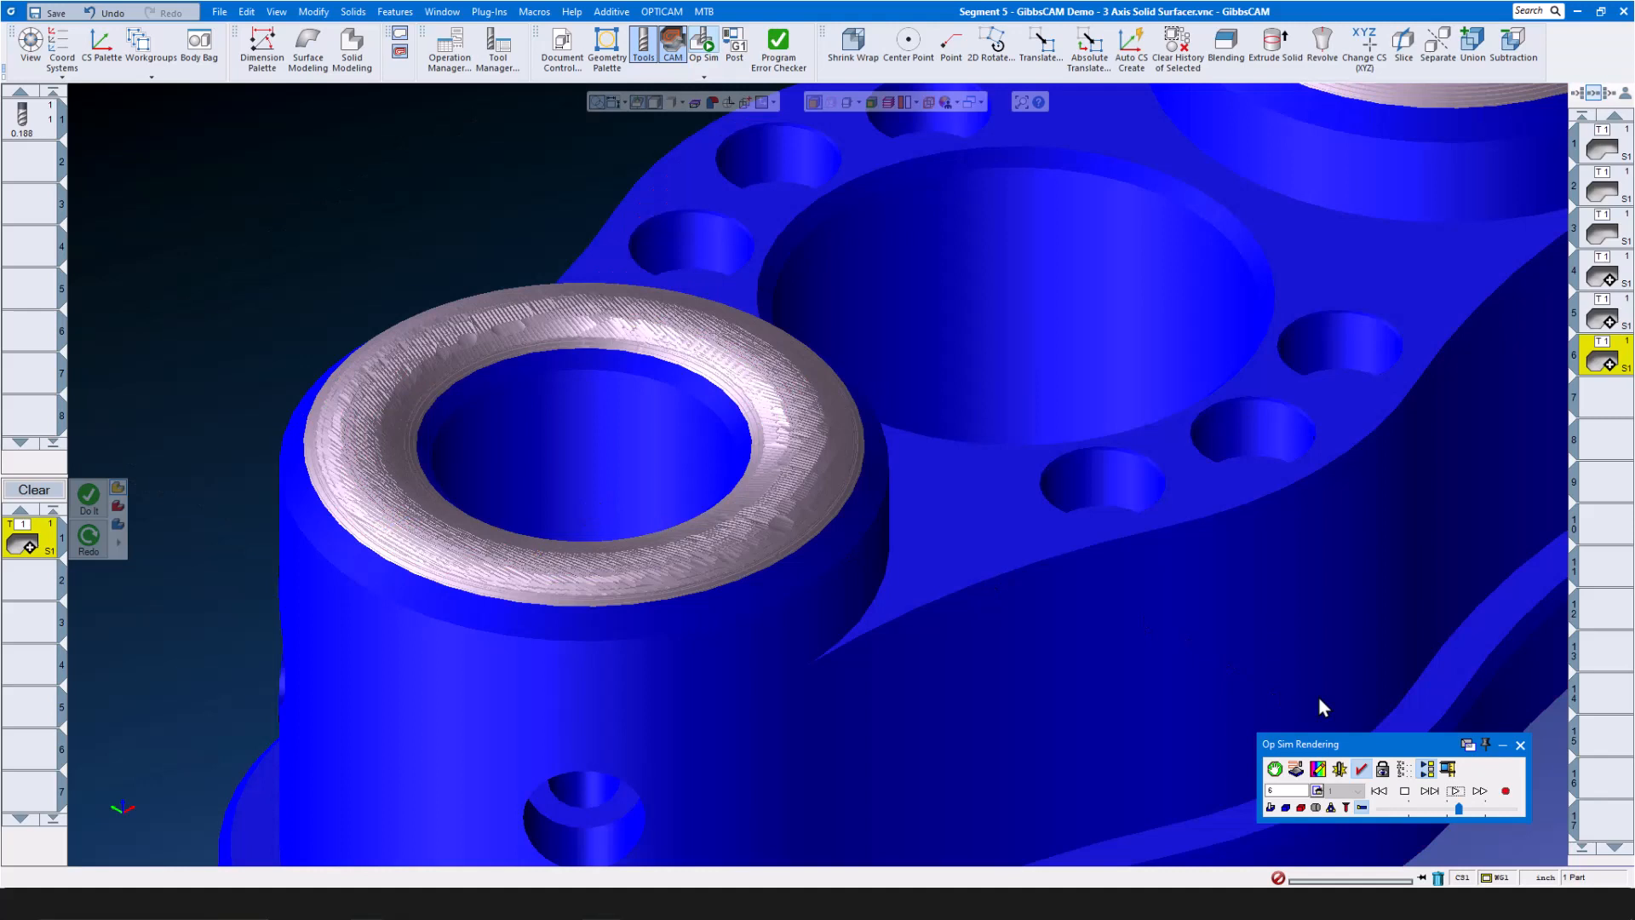
click(1455, 791)
click(1456, 790)
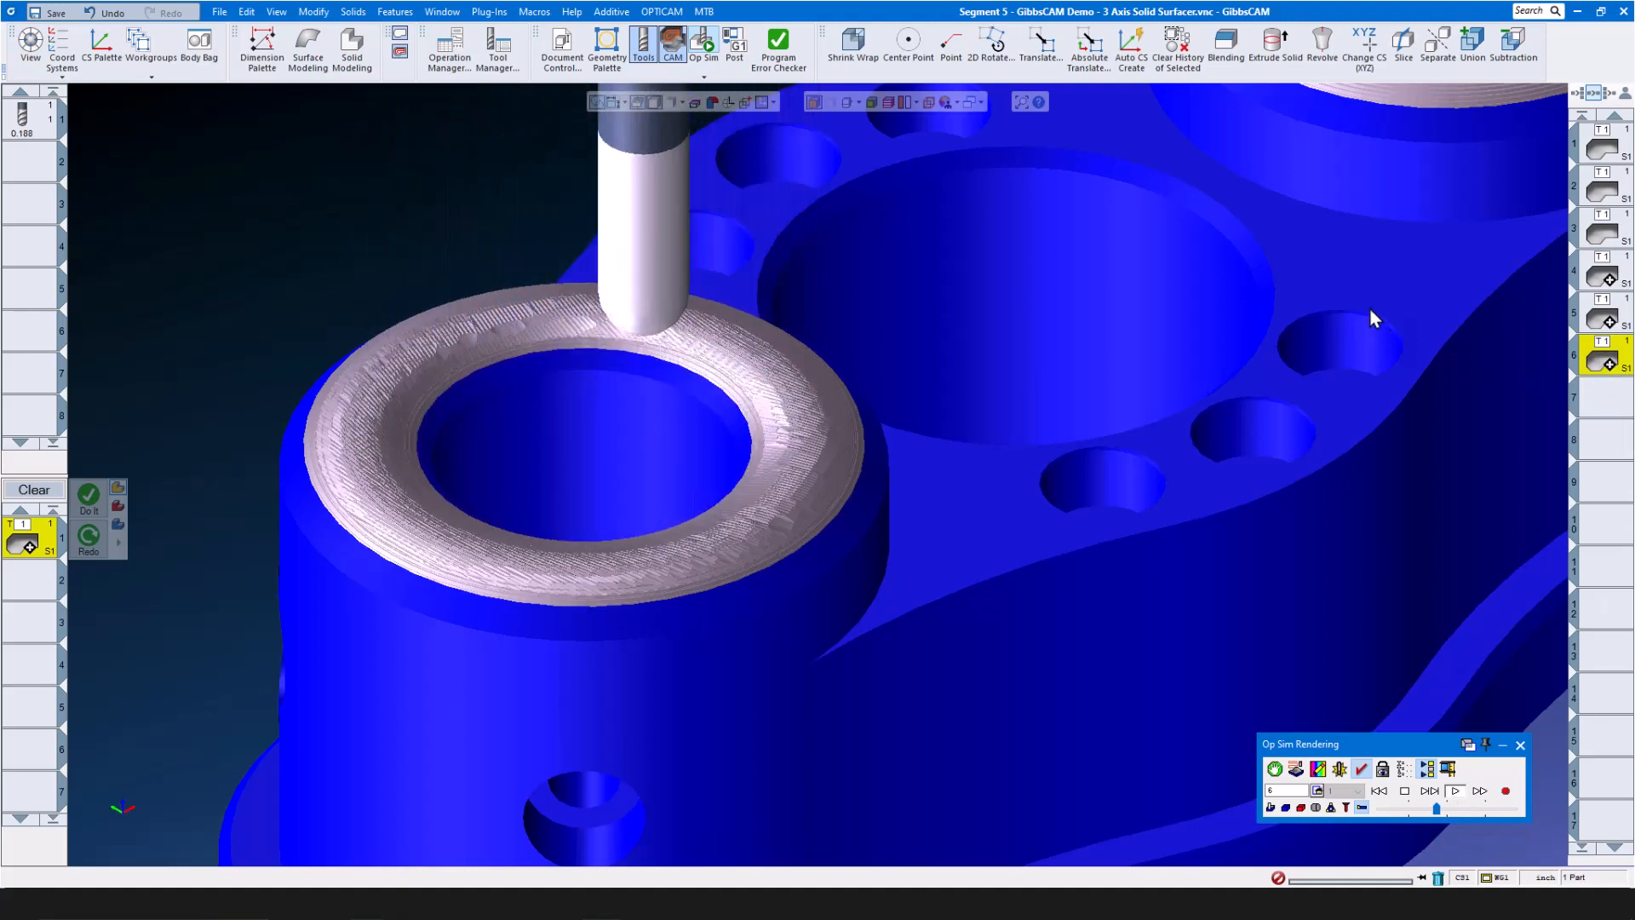
click(1520, 745)
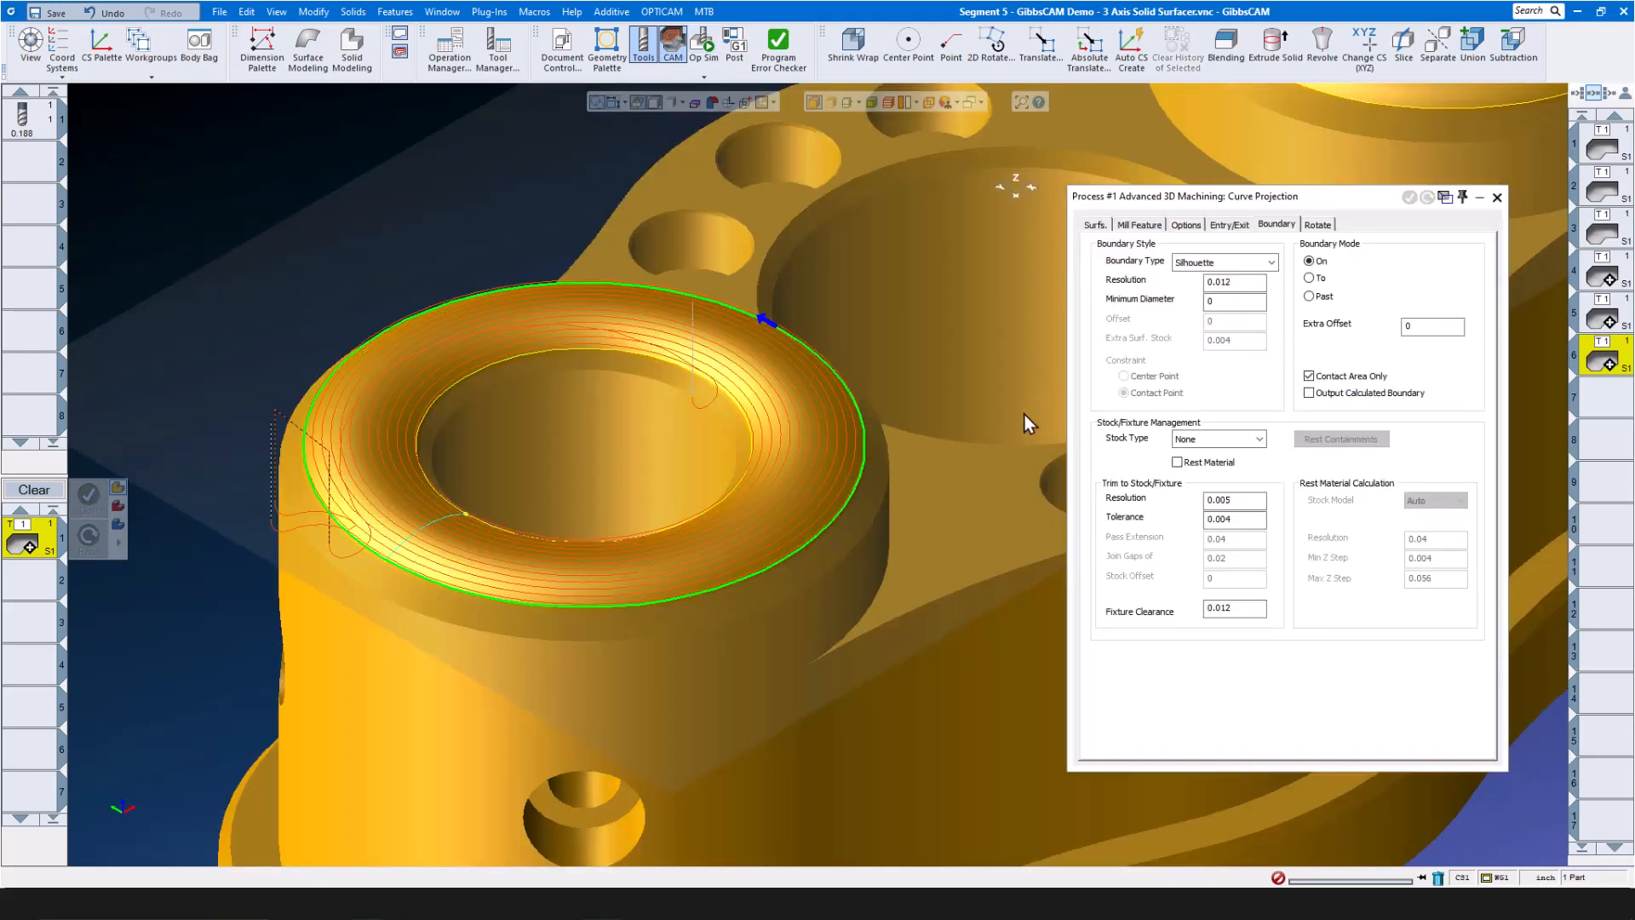
click(1095, 225)
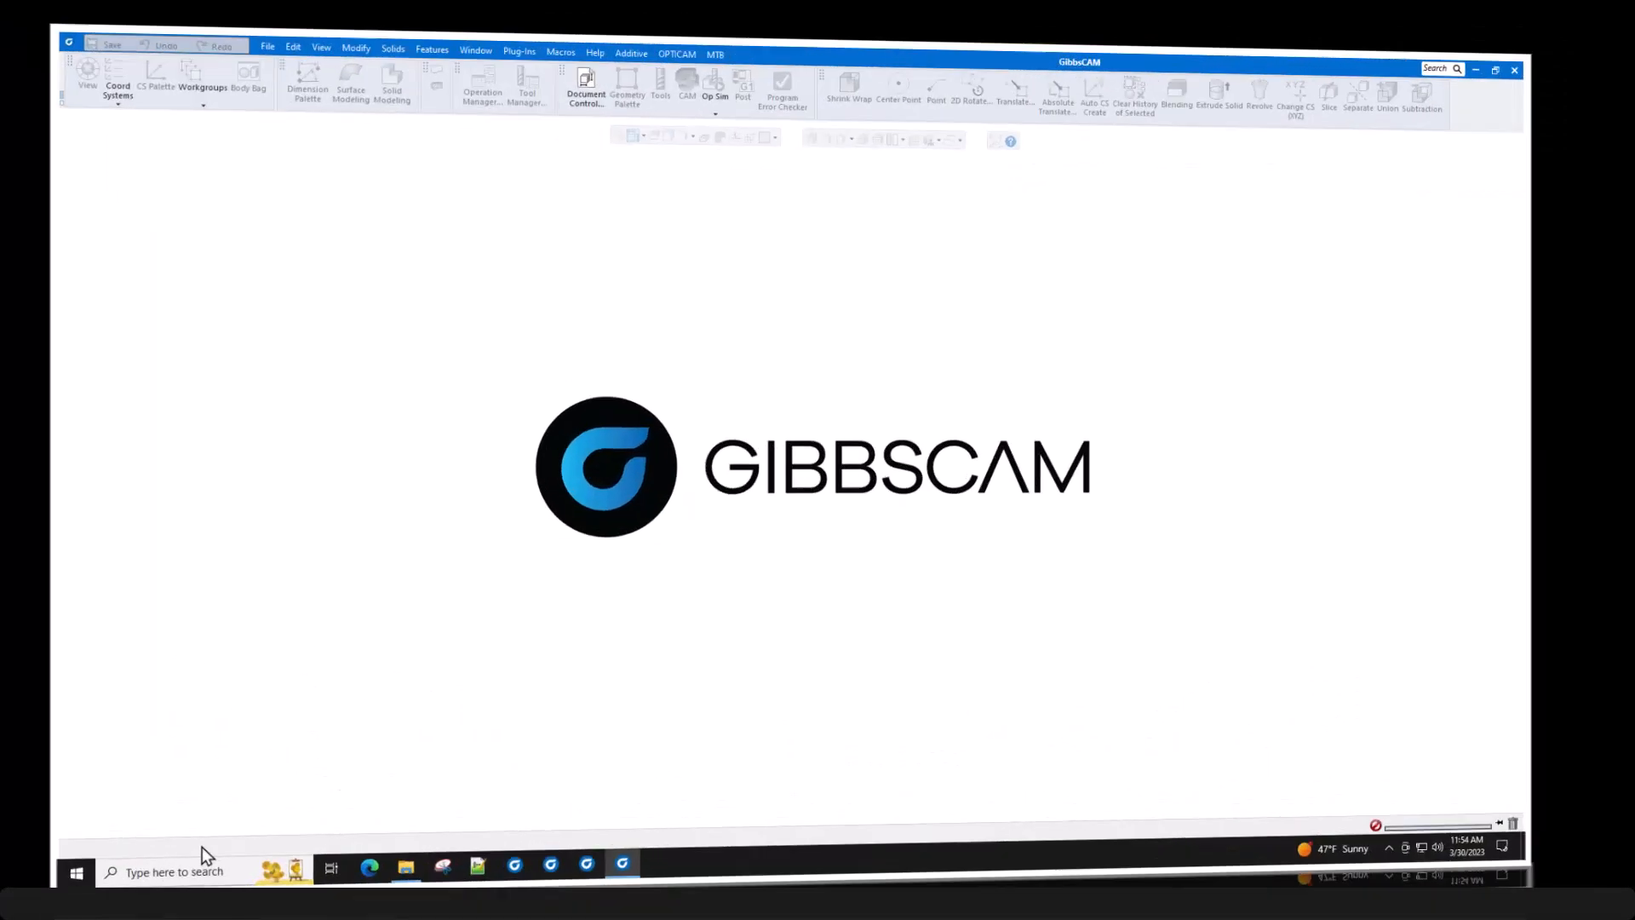
Open the part file "Segment 6 - GibbsCAM Demo - 5 Axis Programming.vnc" and check its general document settings
click(220, 12)
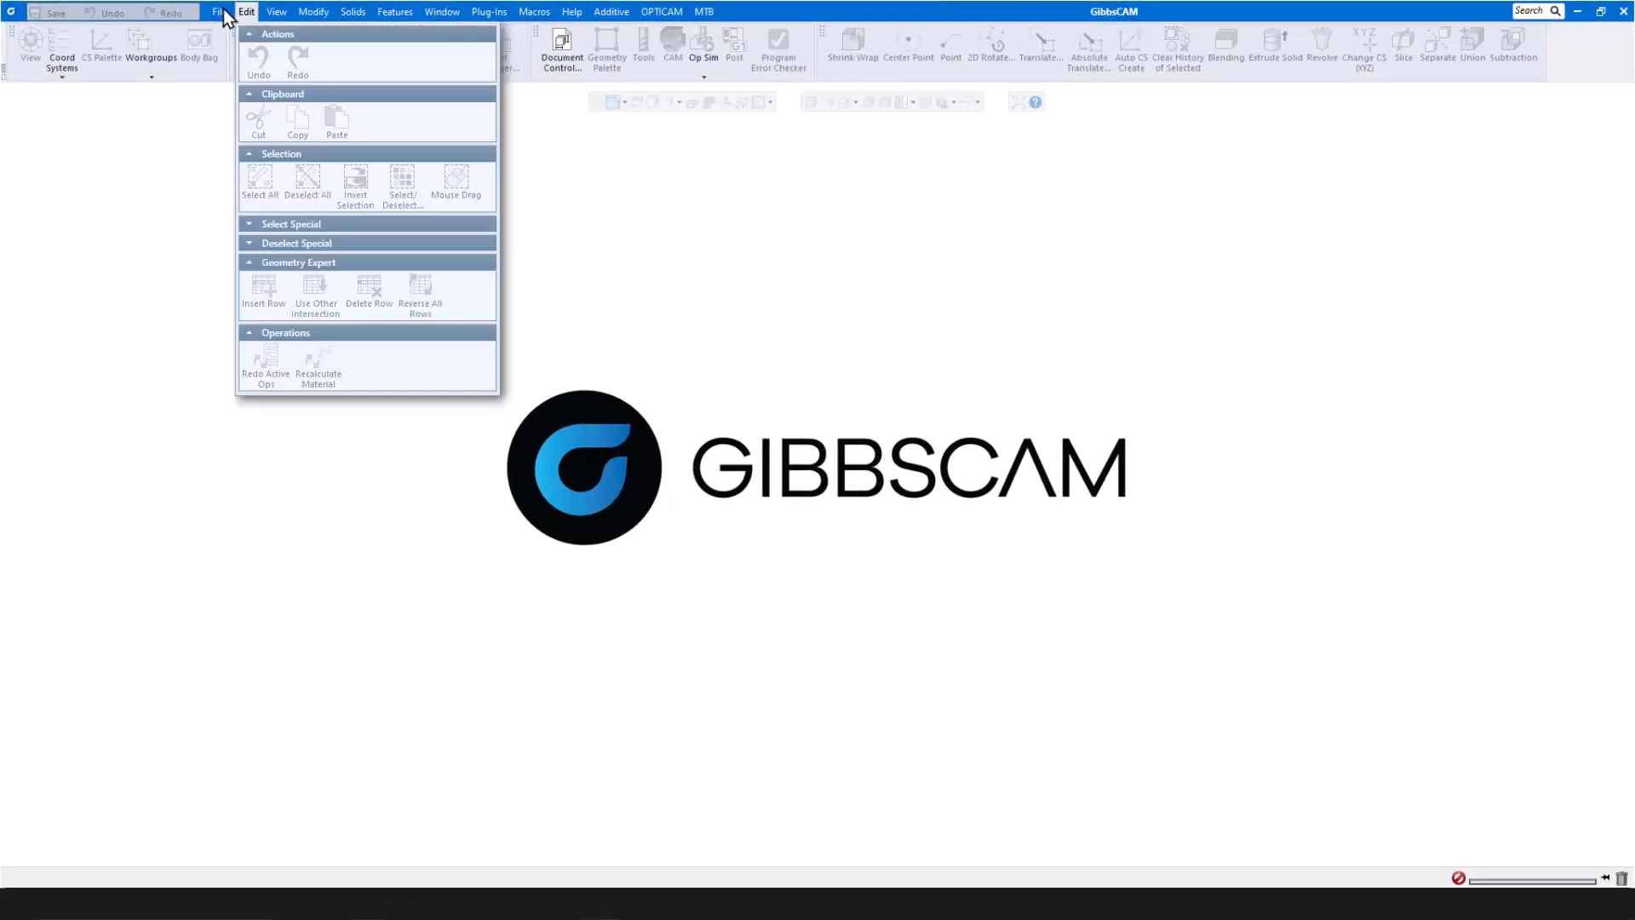
click(419, 92)
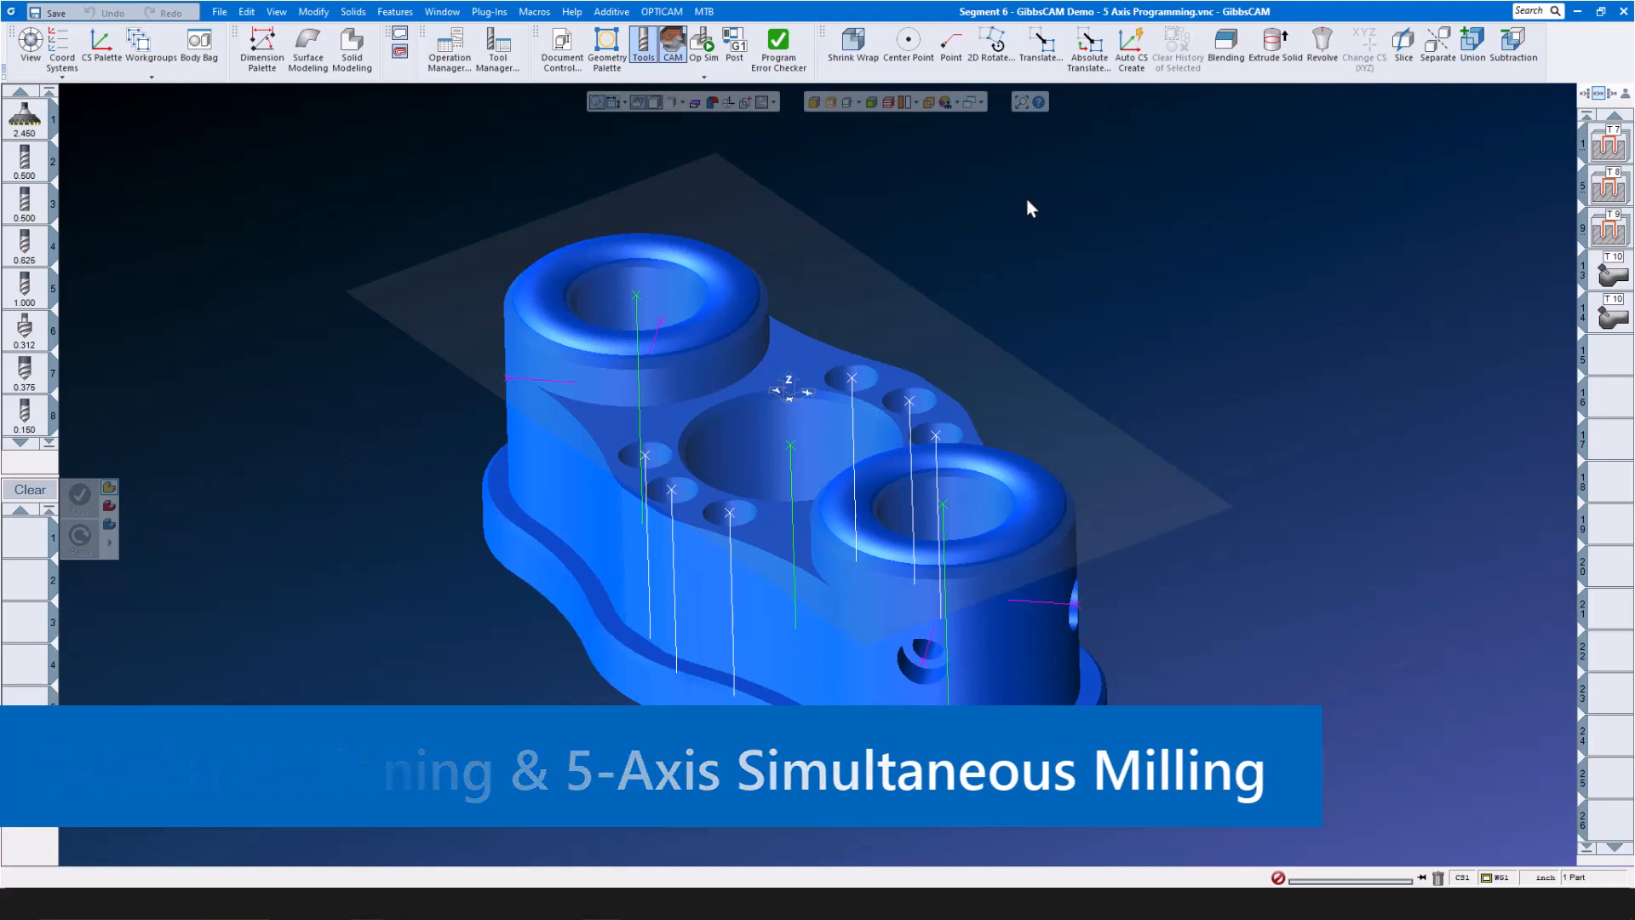
click(564, 53)
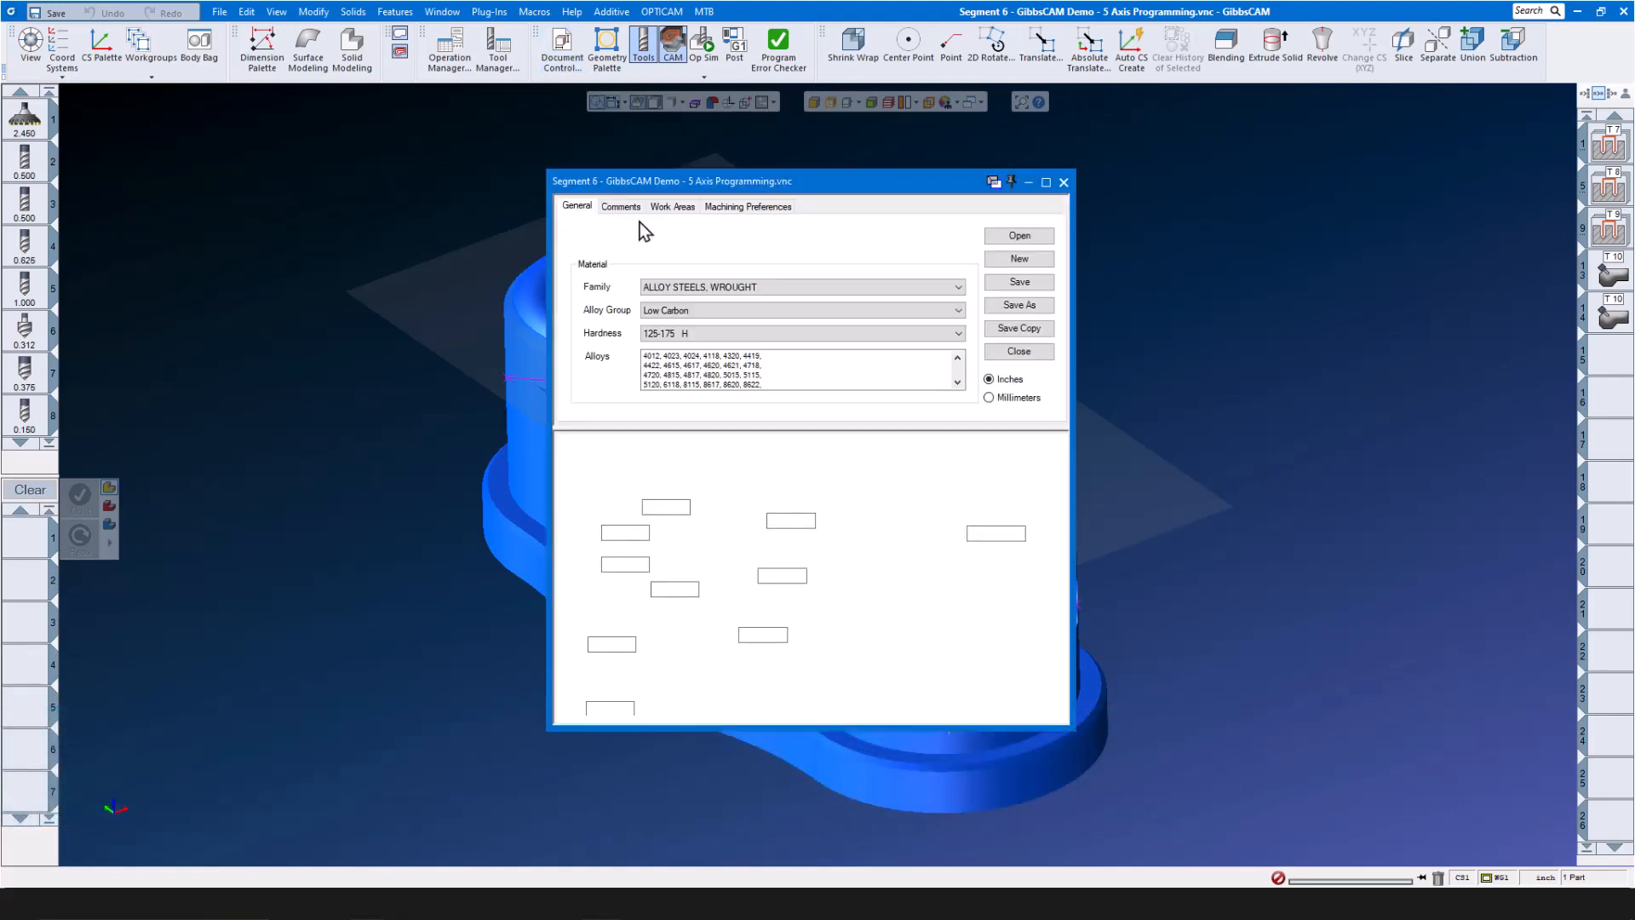
click(1064, 182)
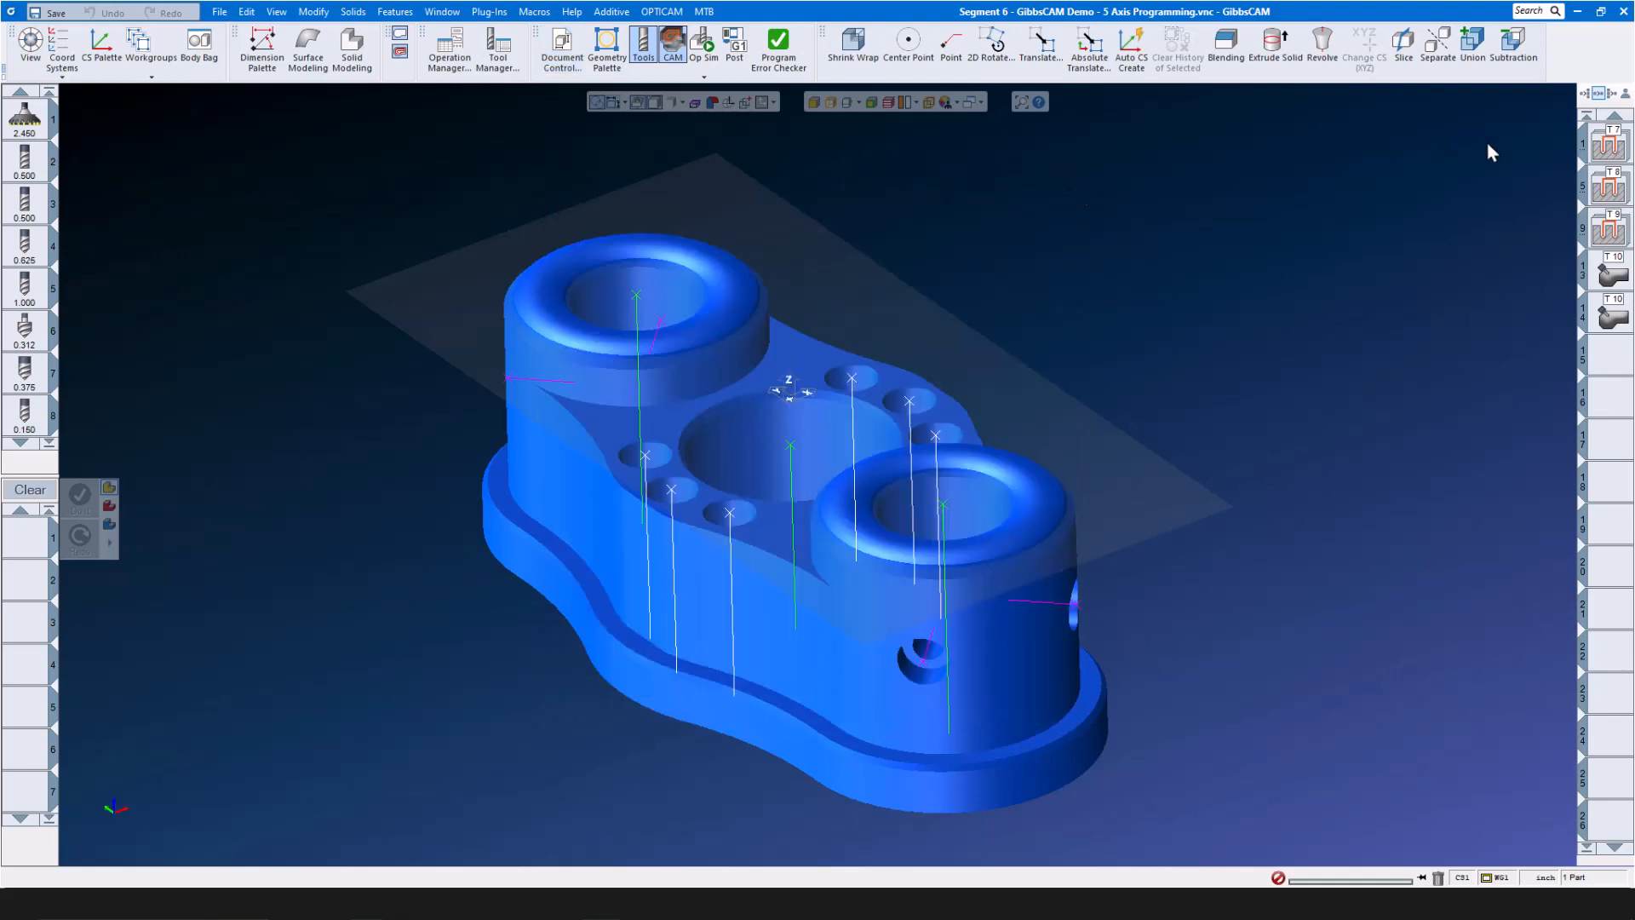
Examine the first T7 hole operation's drill settings and the part's hole list in the Hole Manager, closing both
double_click(1610, 146)
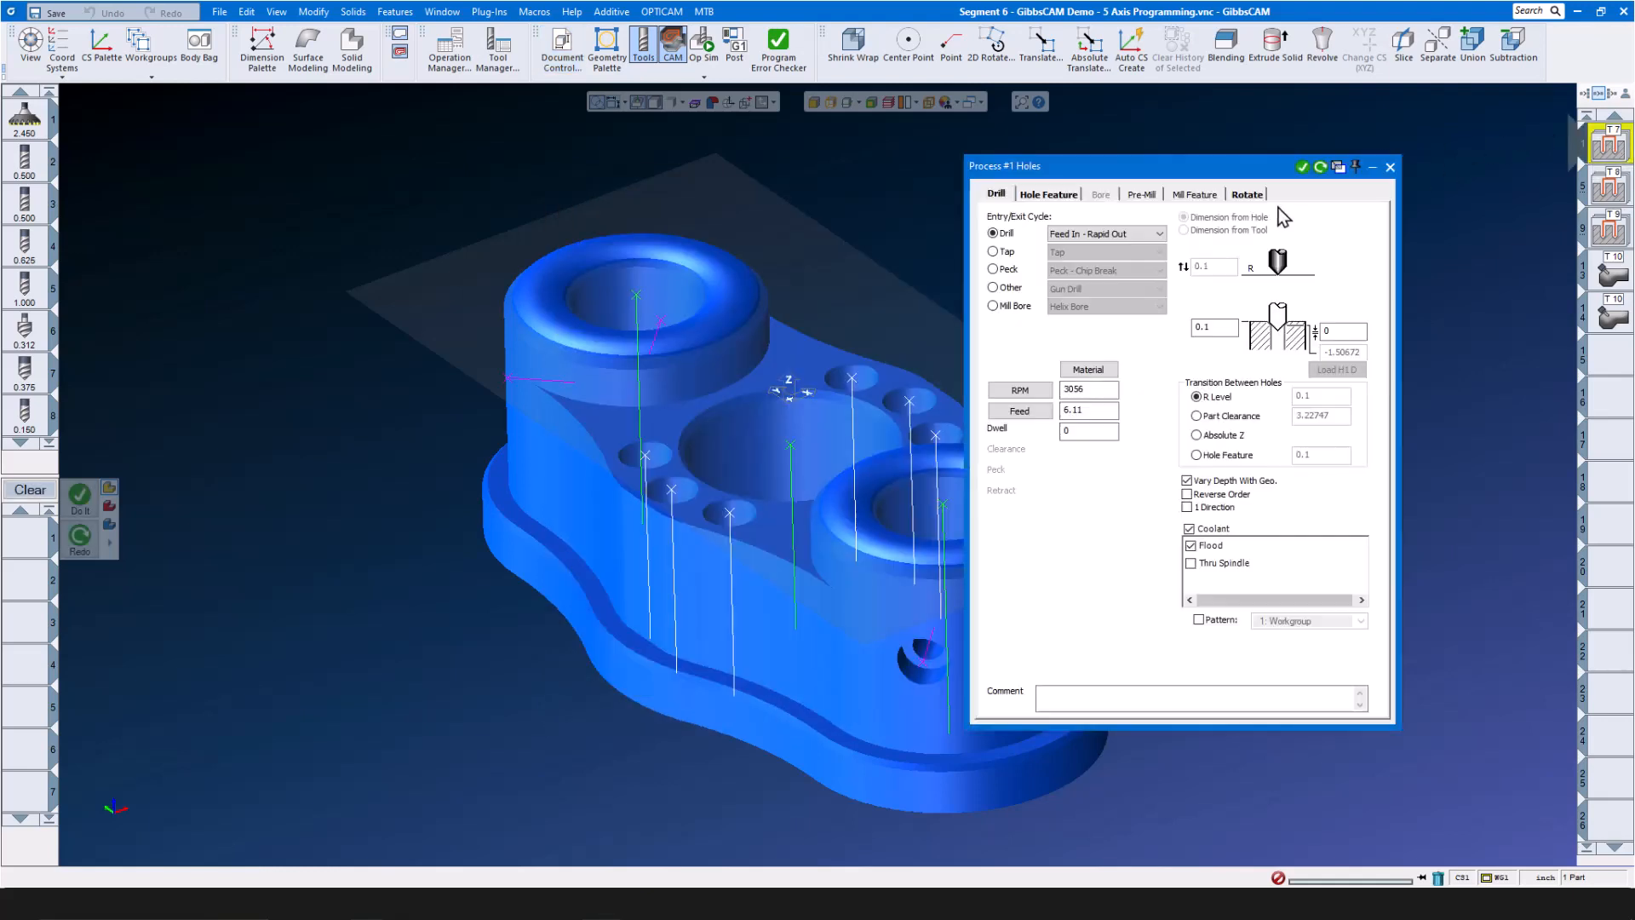
drag(1223, 166, 1277, 163)
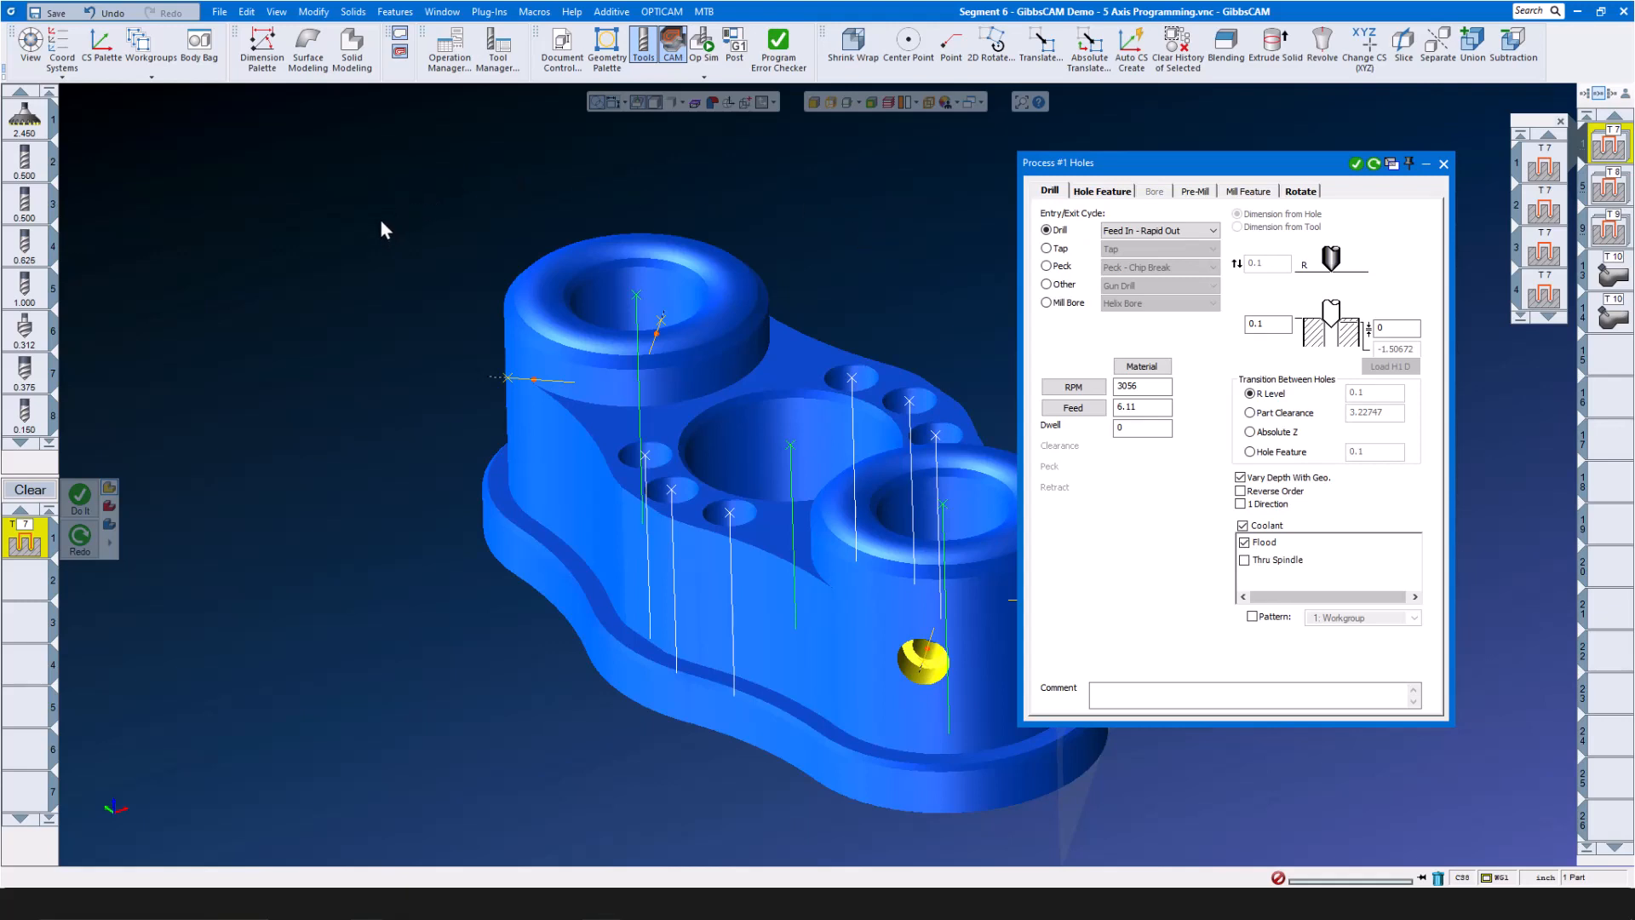
click(390, 13)
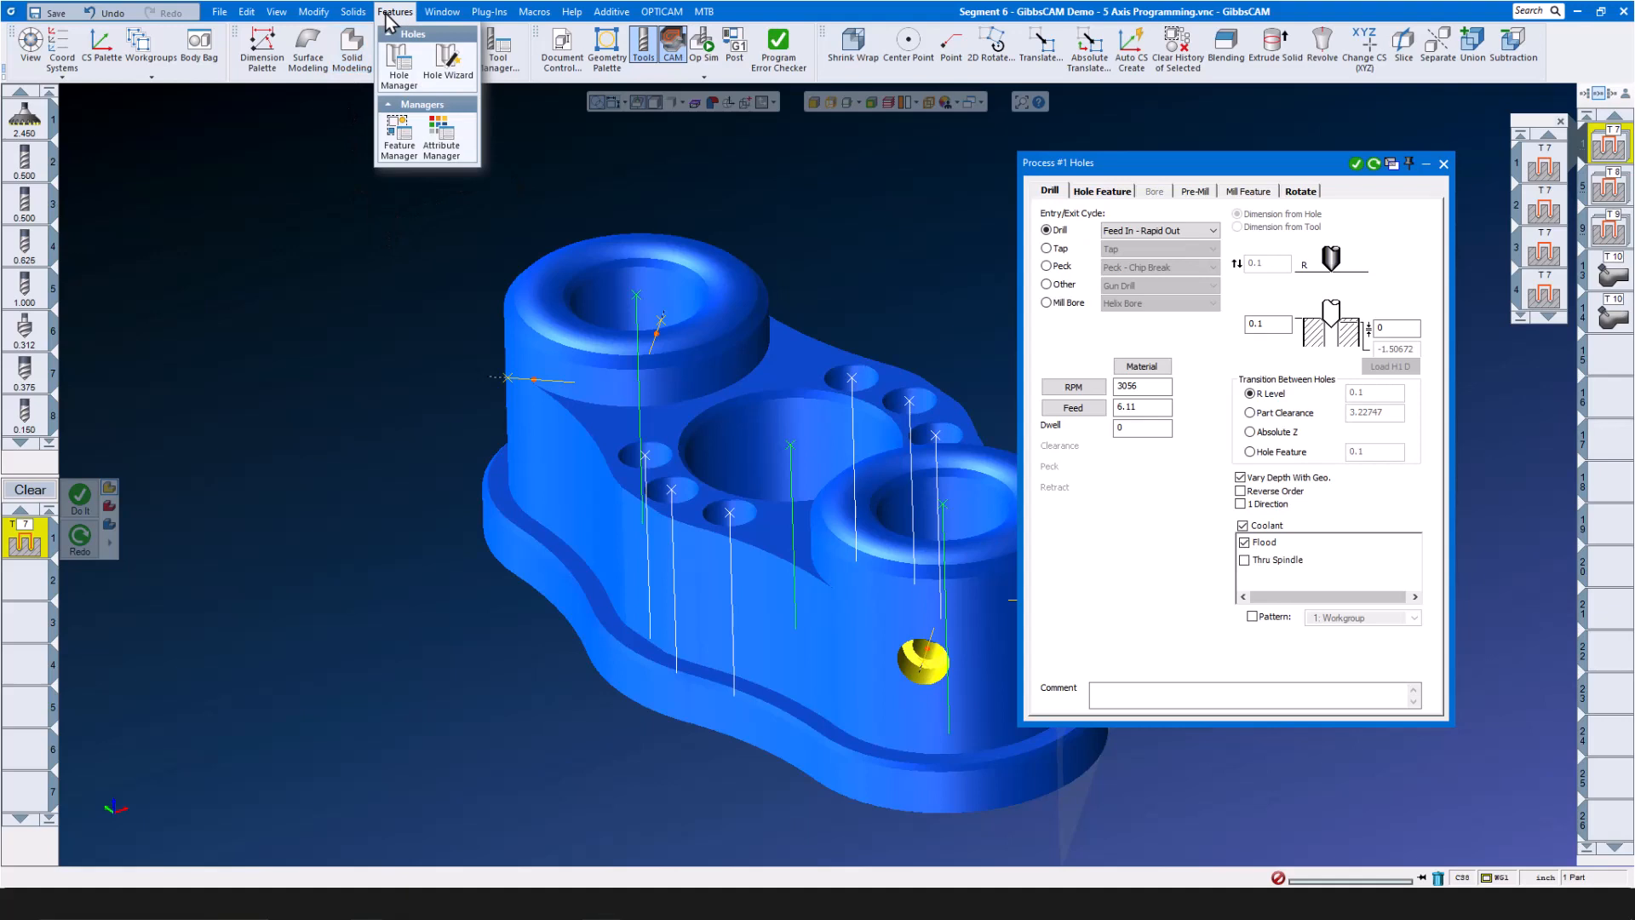
click(402, 75)
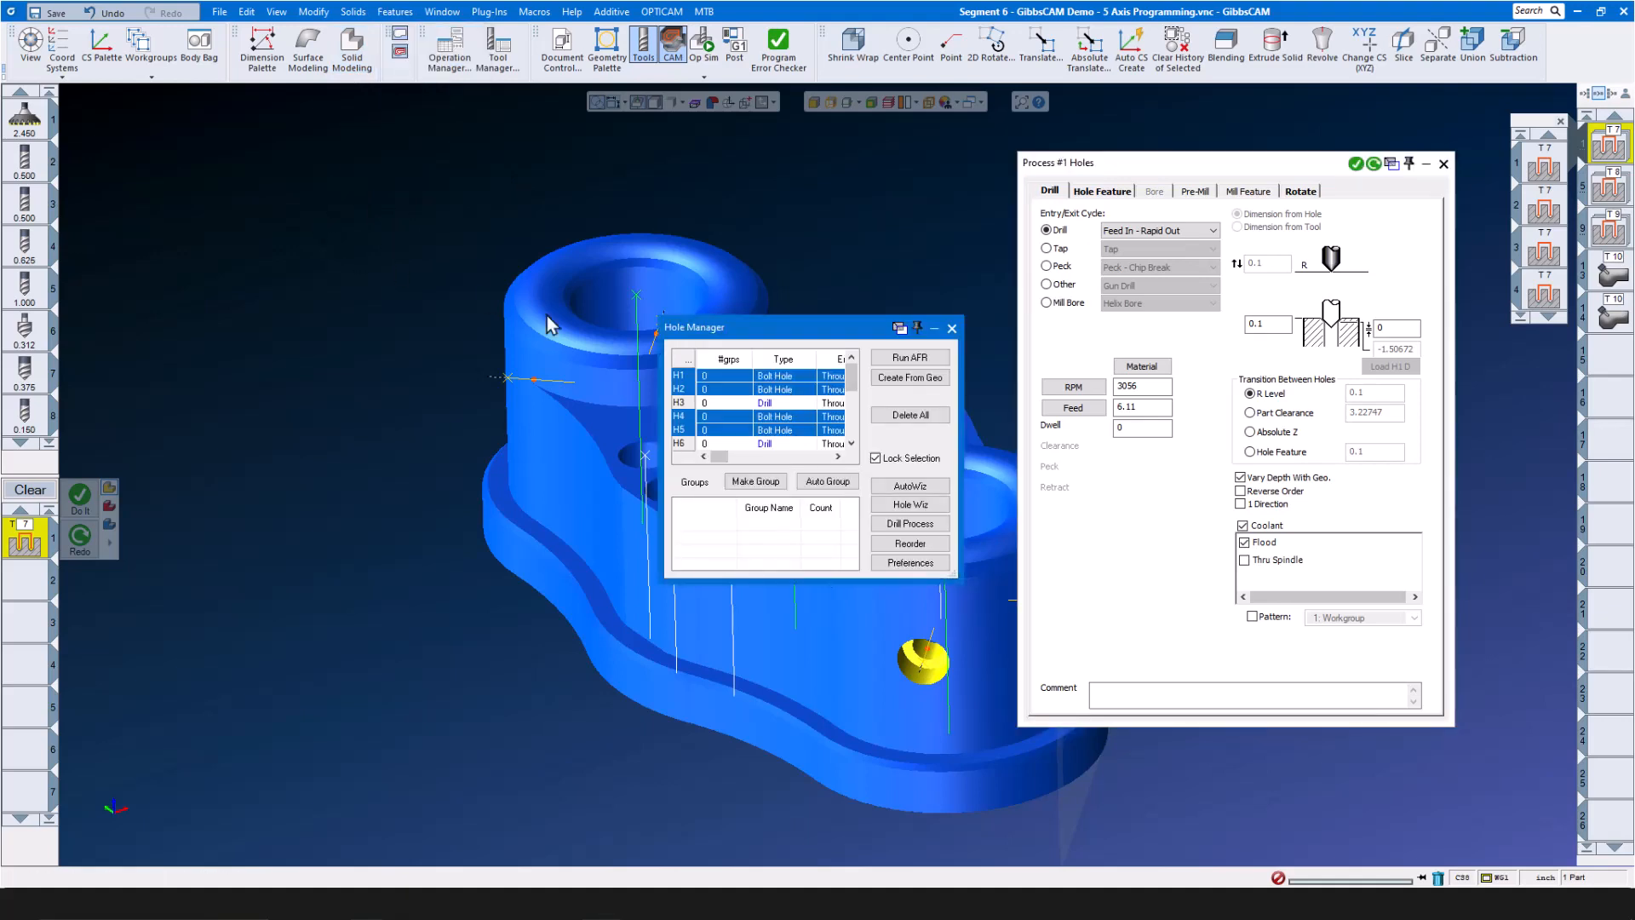
click(952, 330)
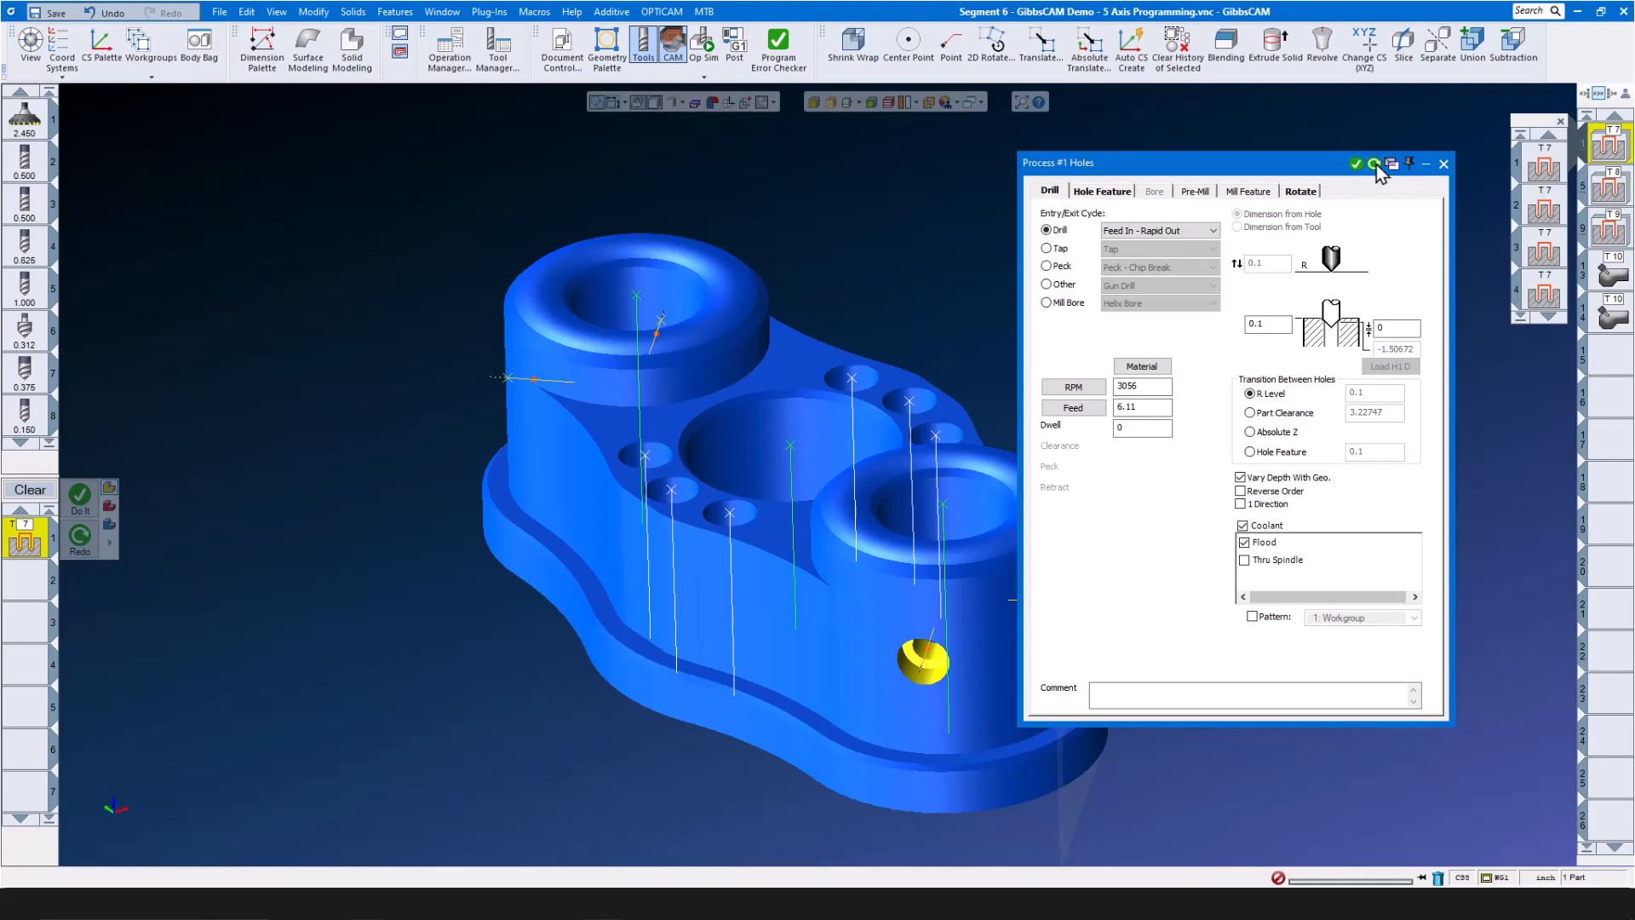
click(1444, 164)
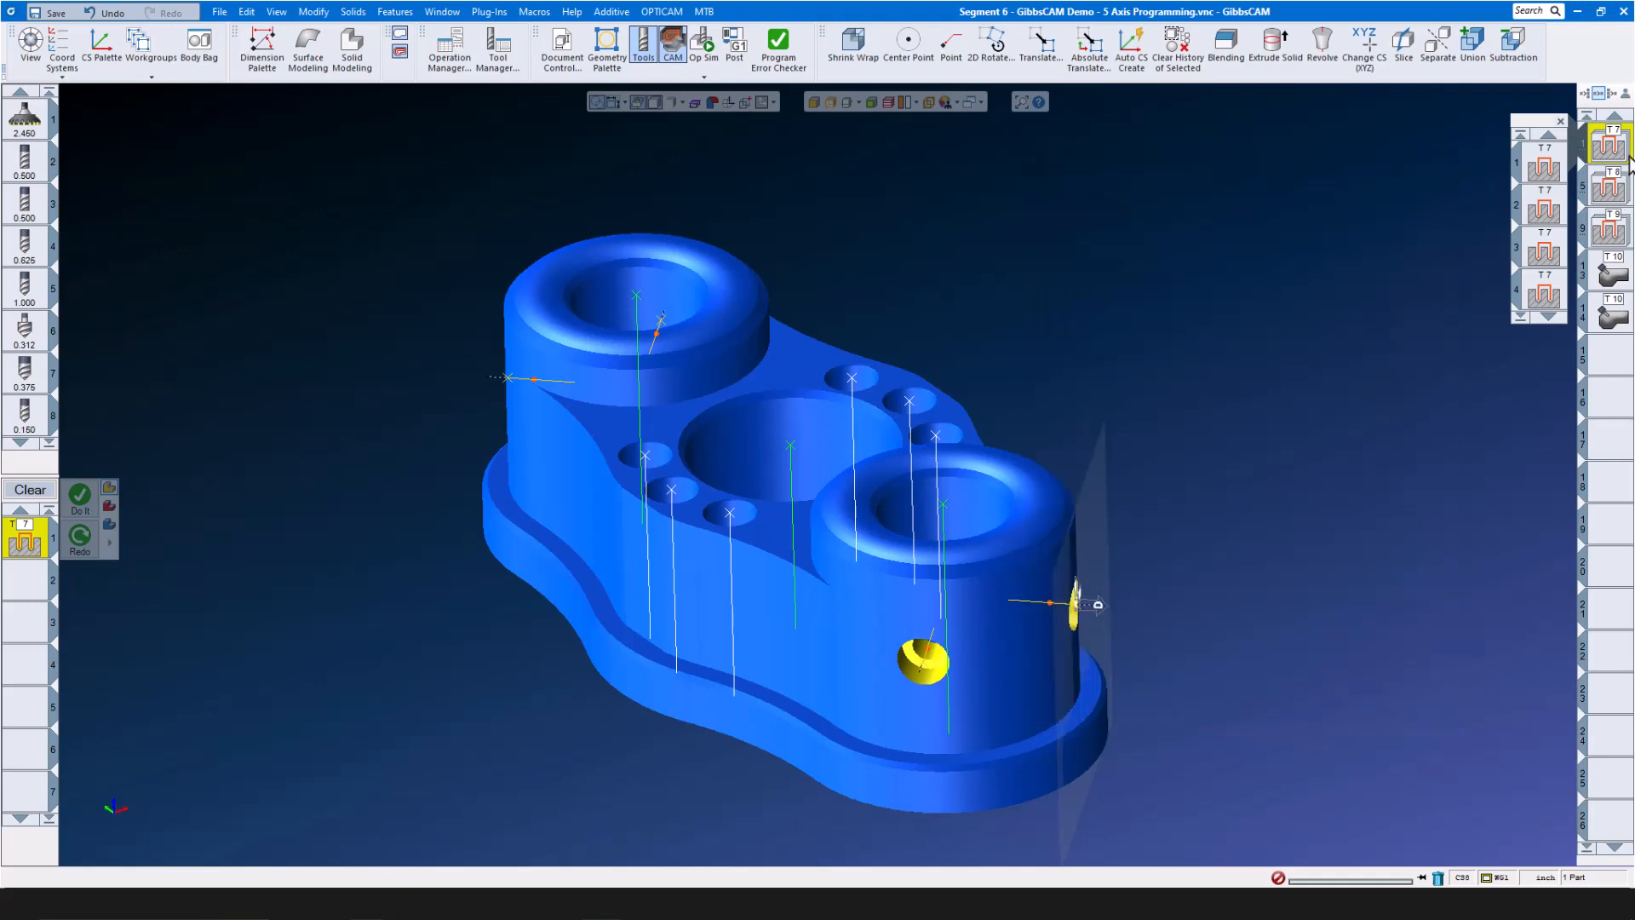
Examine the T7, T8 and T9 hole operations and their drill settings, closing the hole process
double_click(1613, 149)
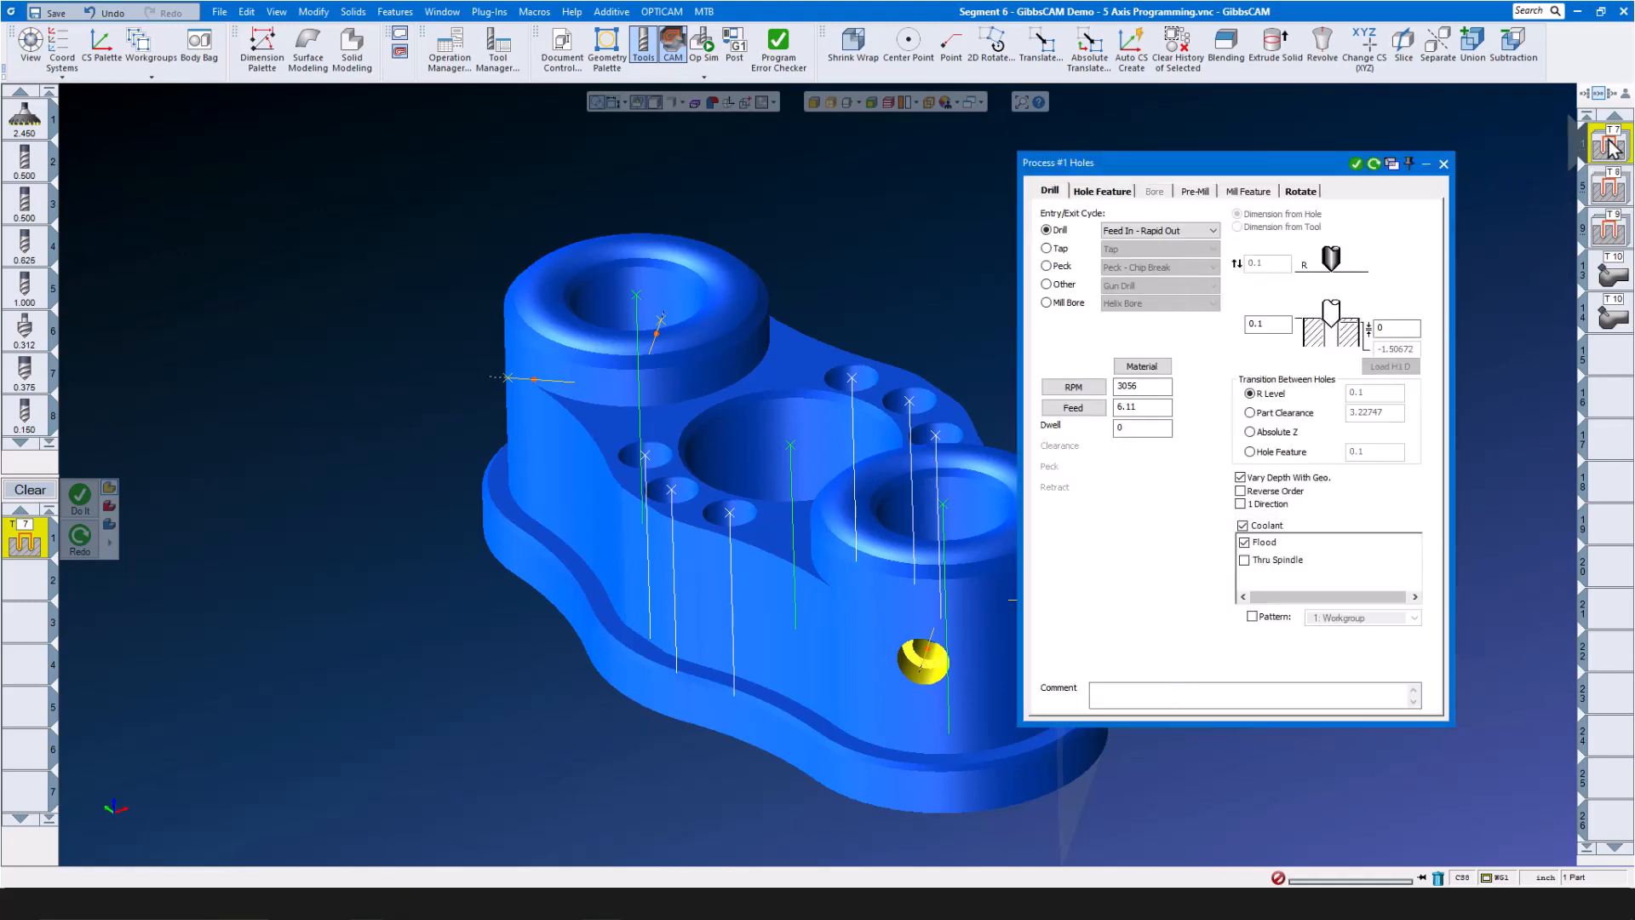
double_click(1614, 192)
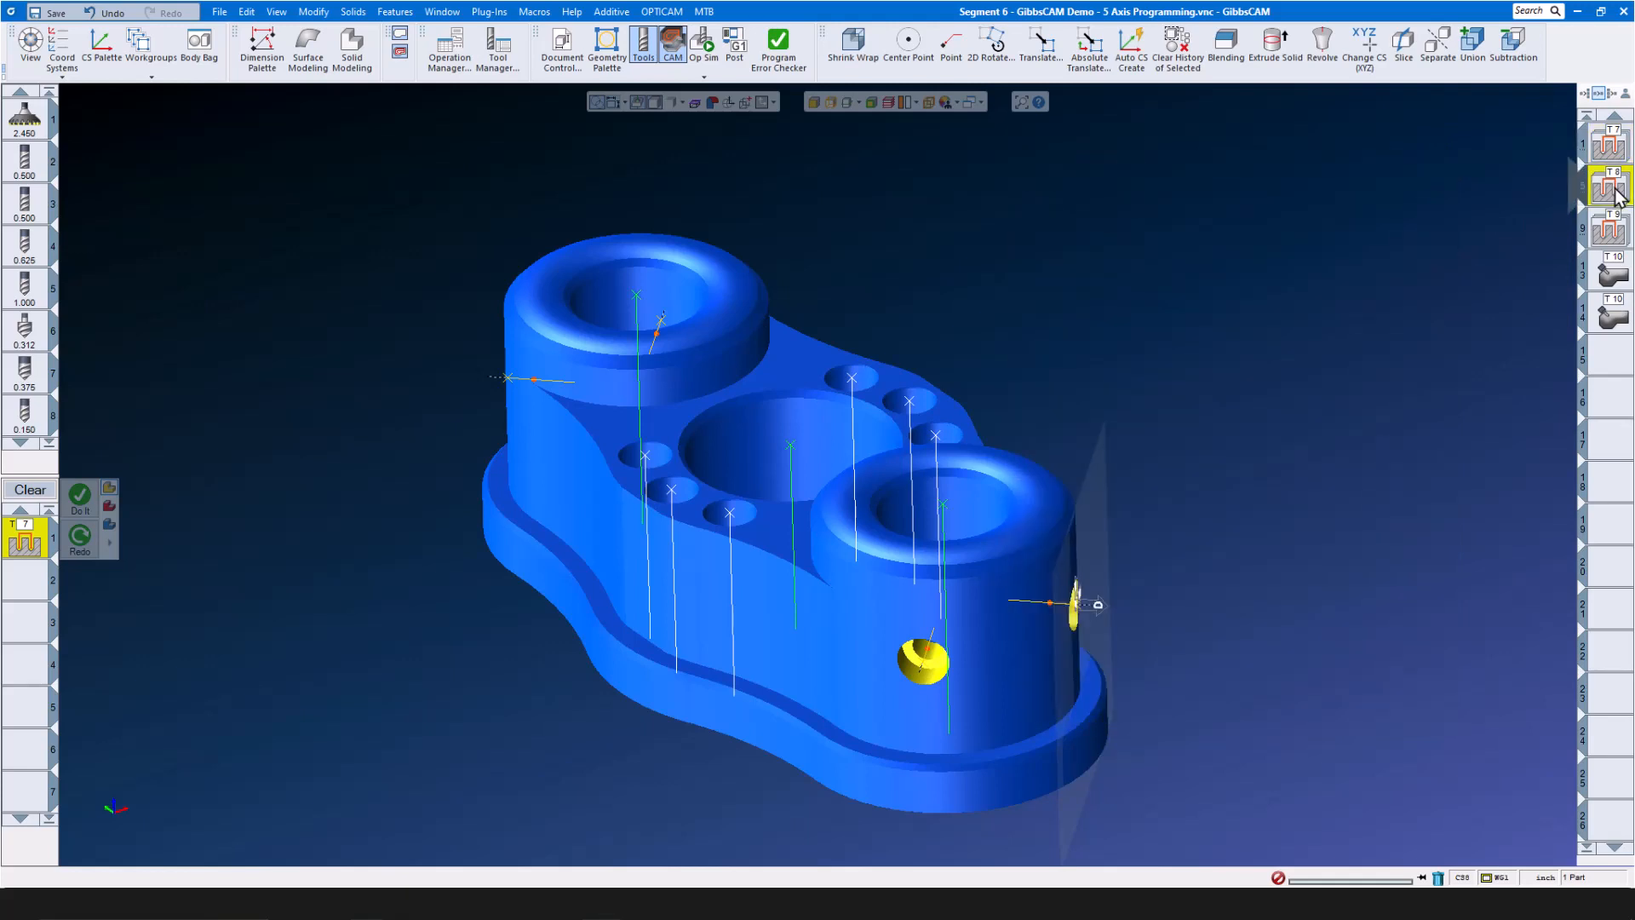
double_click(1612, 230)
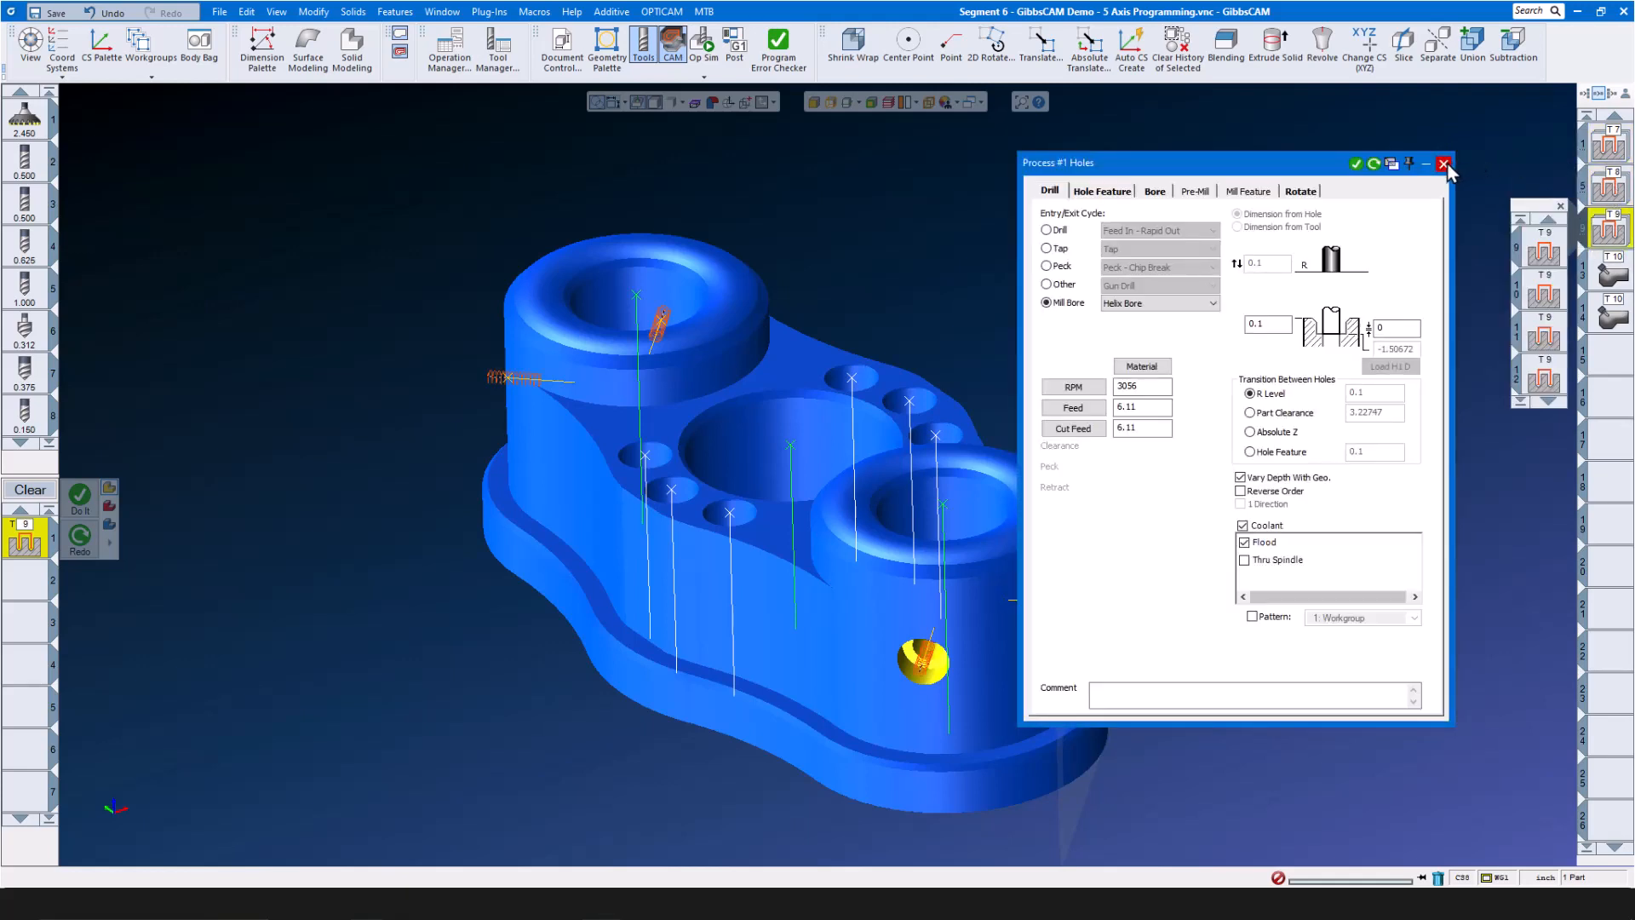
click(1444, 163)
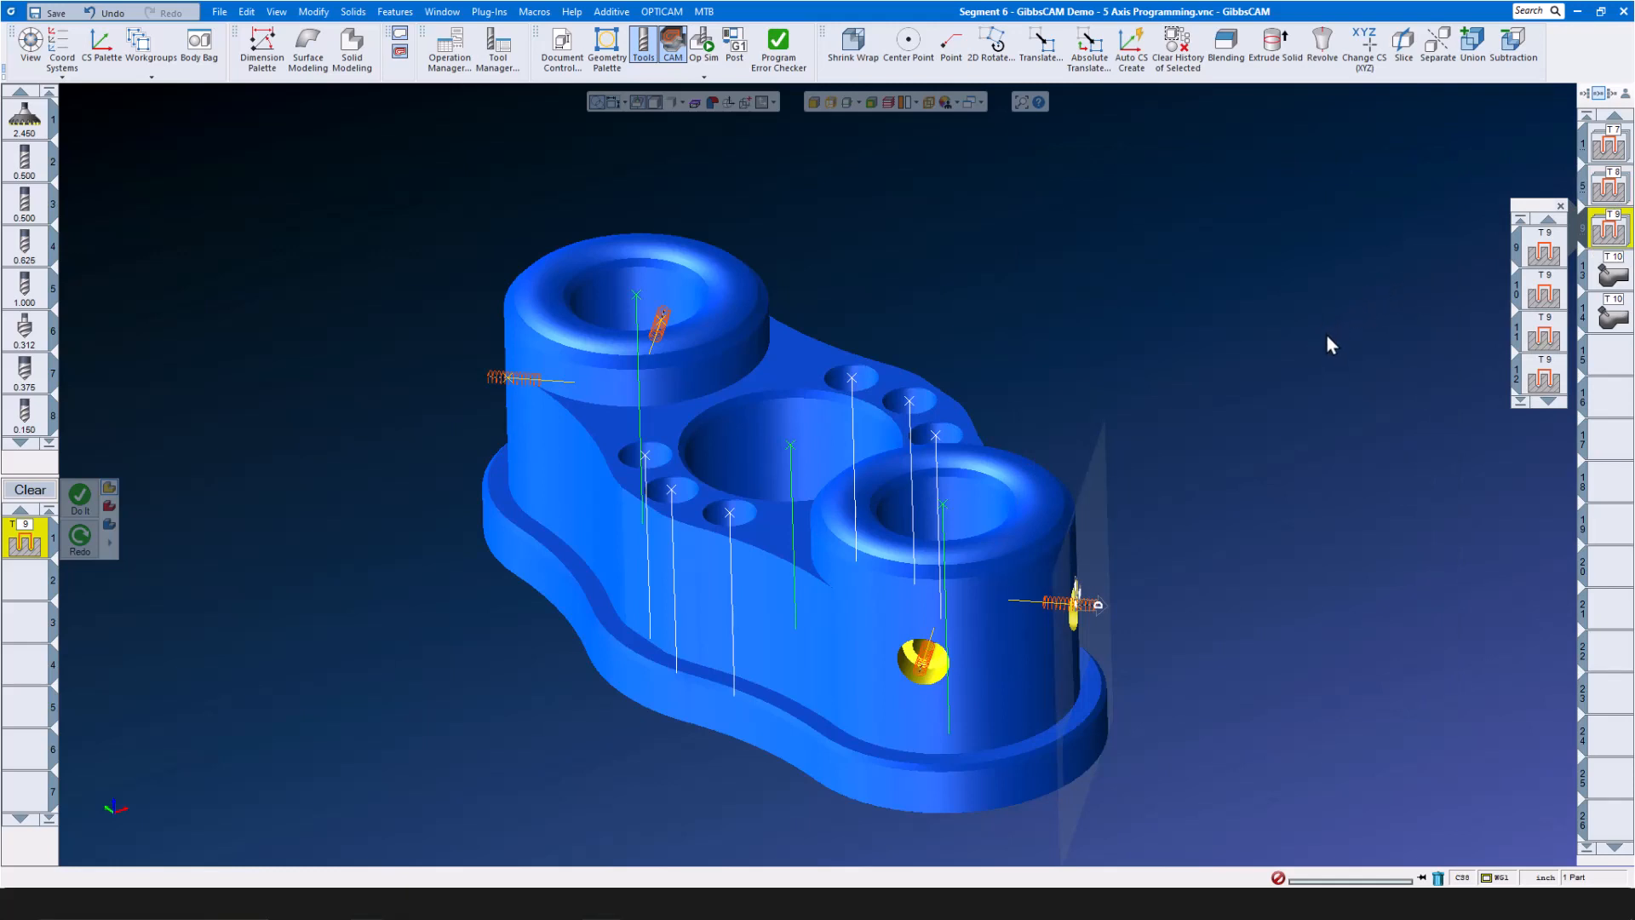
Open the first T10 5-axis operation, position its parameters clear of the part and browse the available strategies, keeping General
click(1612, 274)
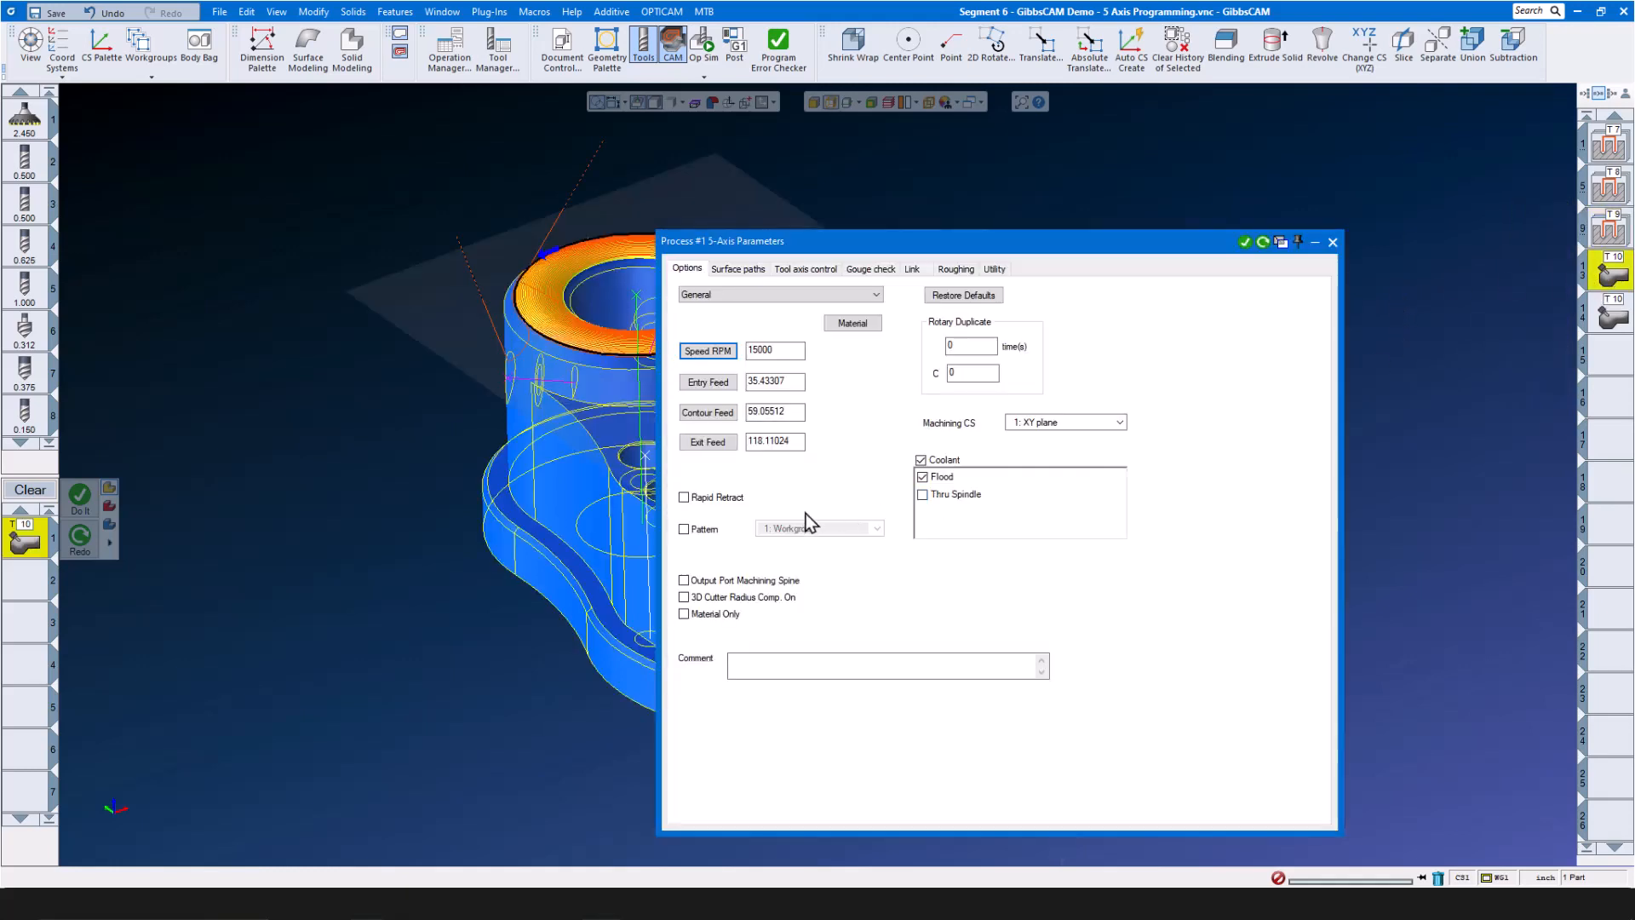
drag(1090, 251, 1177, 246)
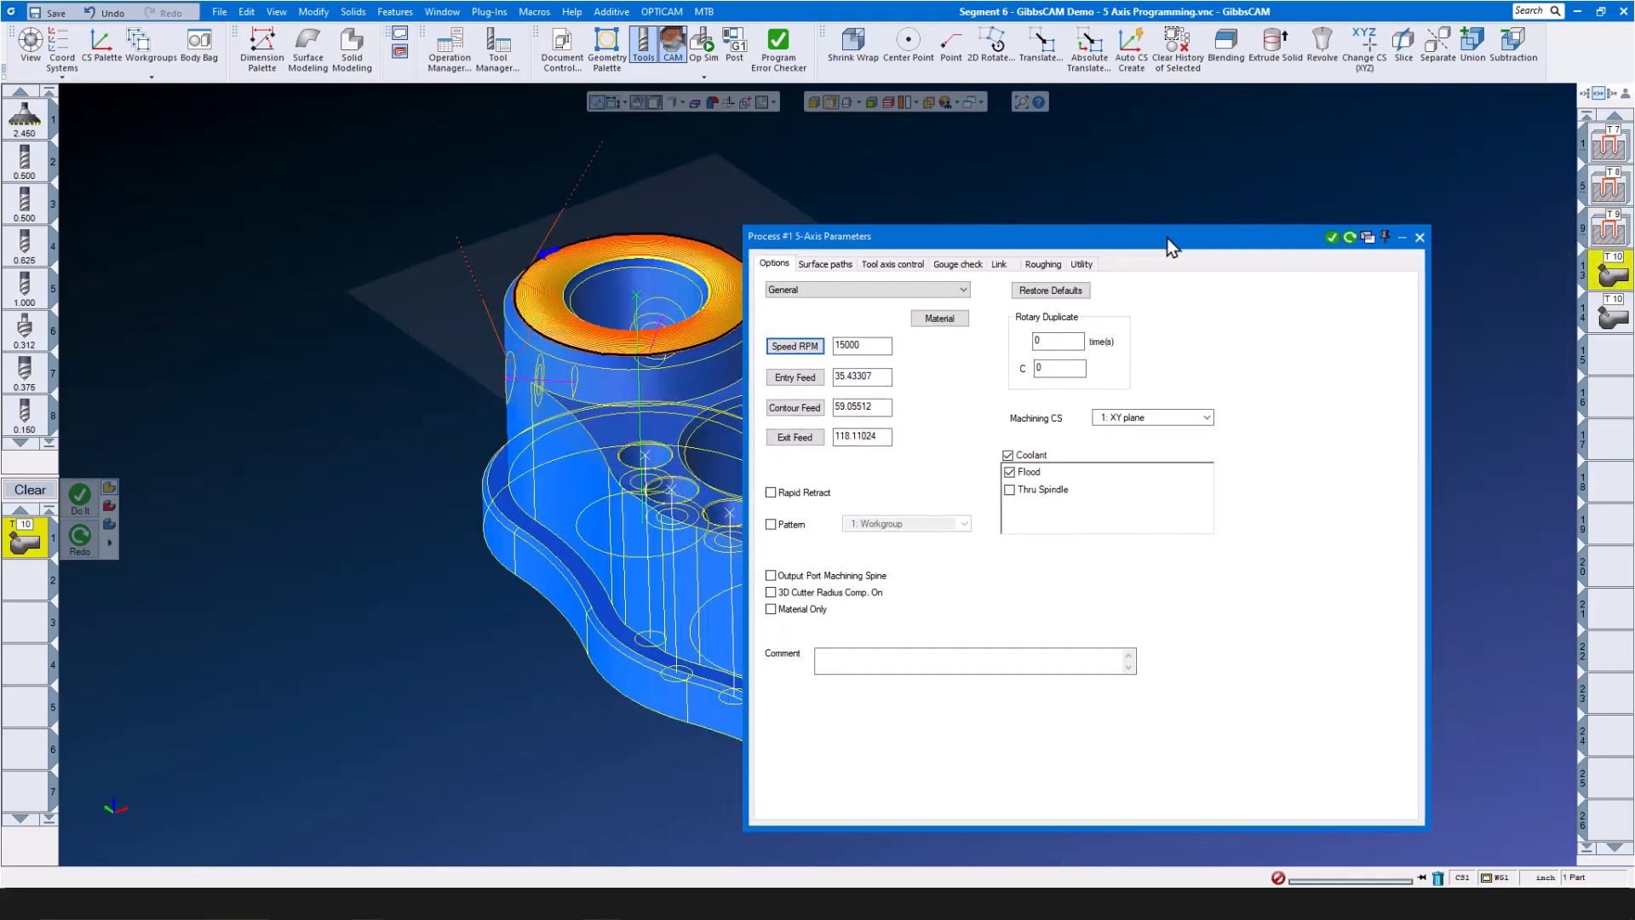
scroll(374, 397, down, 4)
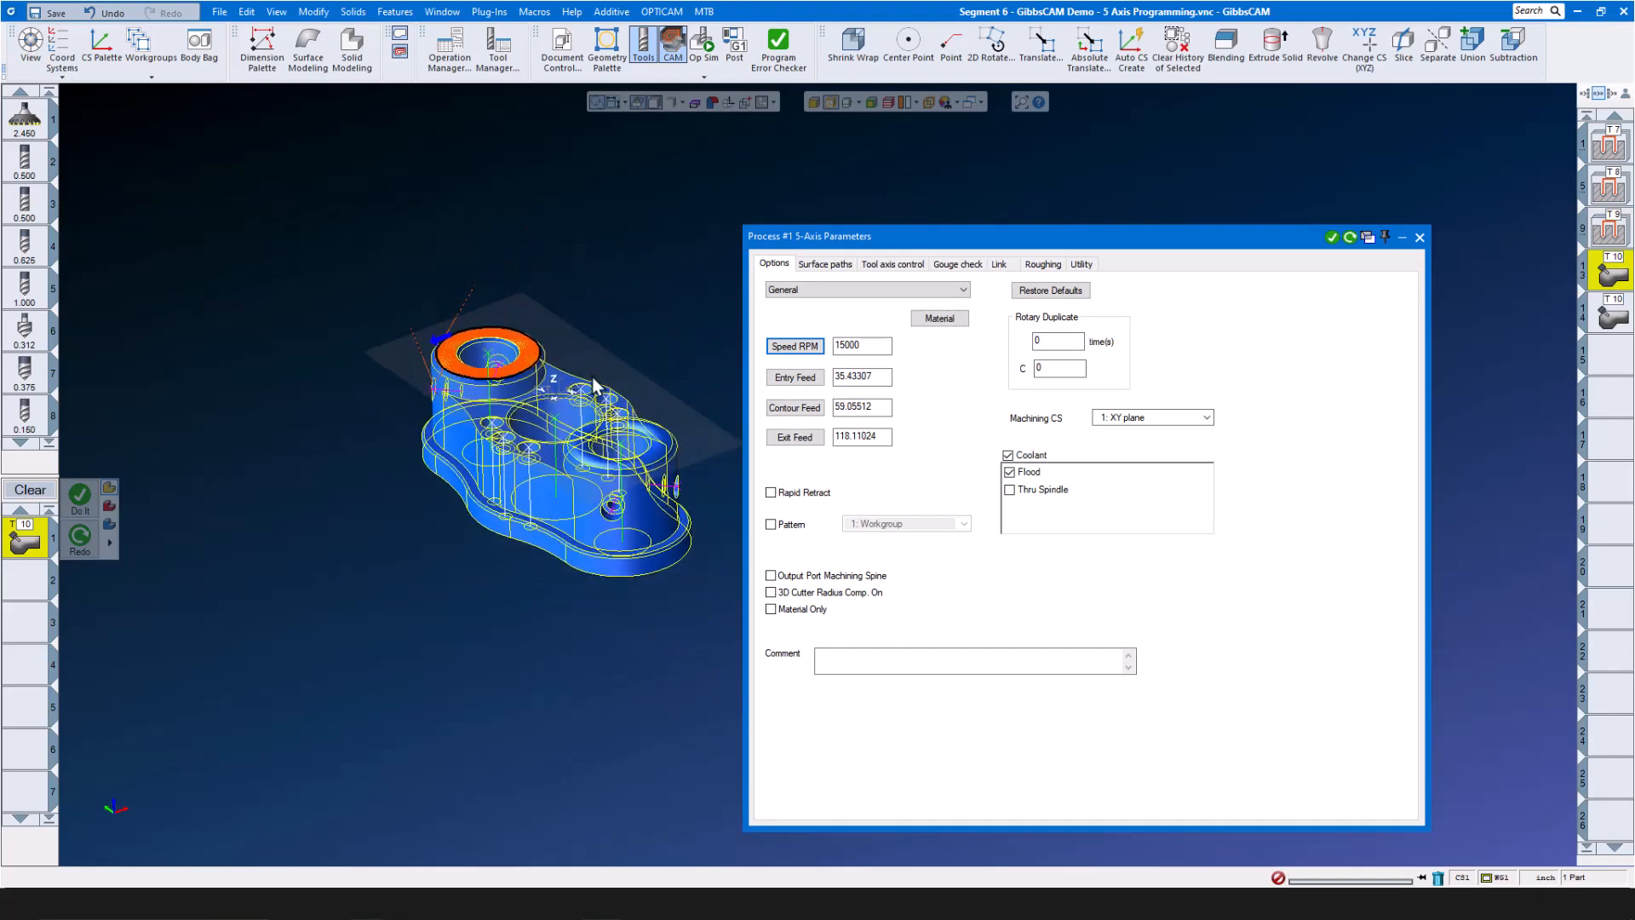
scroll(600, 376, up, 5)
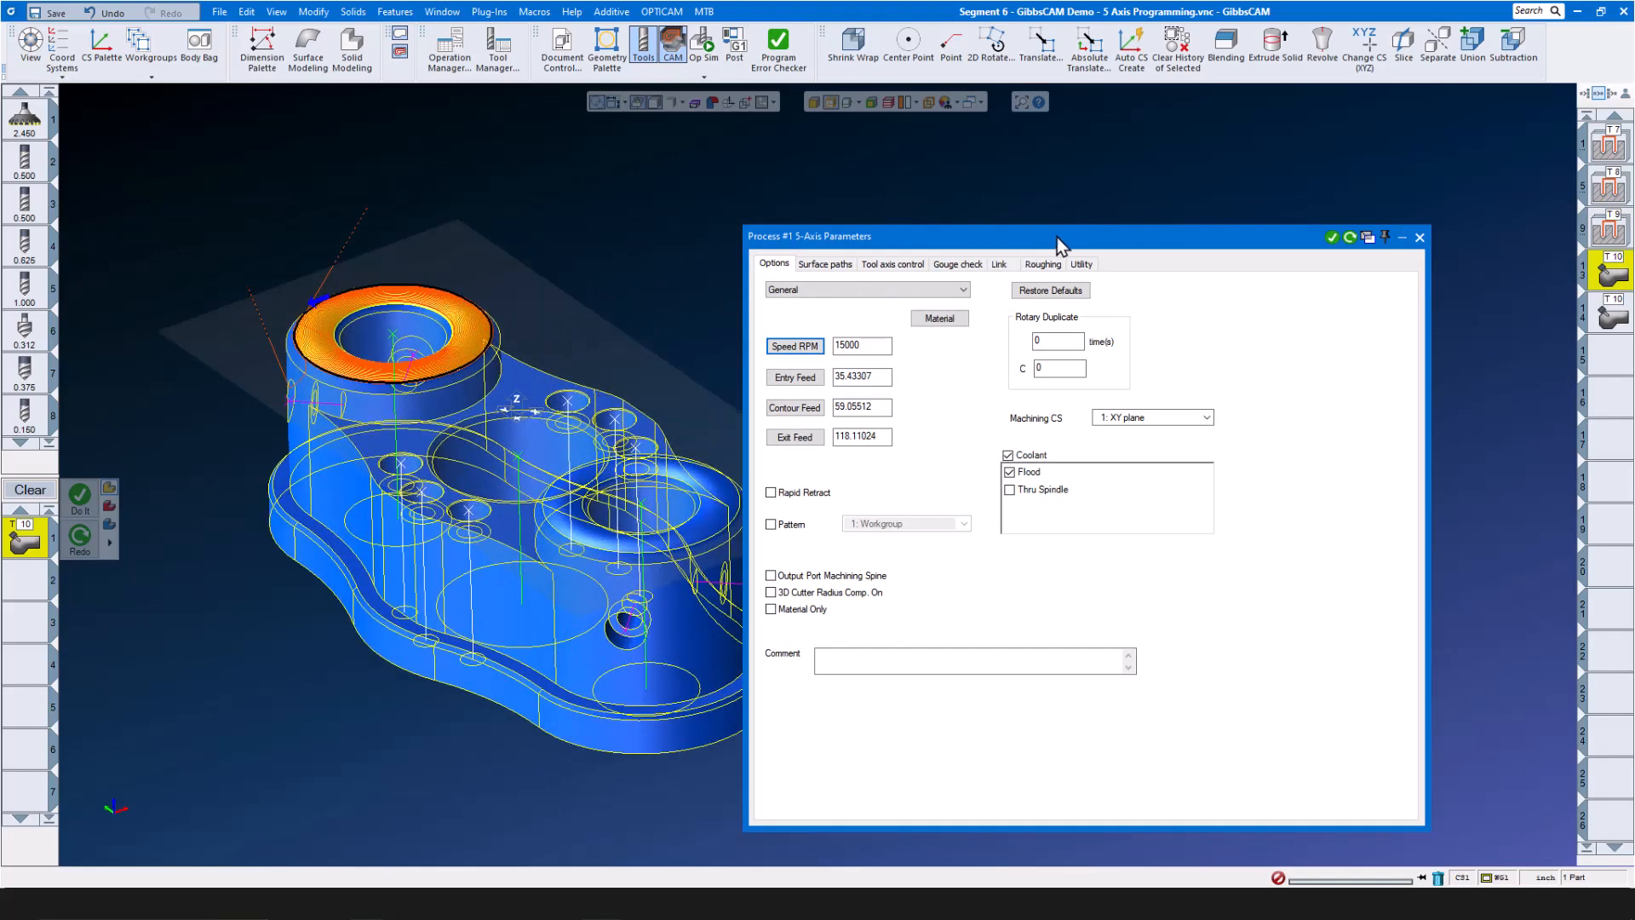
drag(1057, 236, 1142, 220)
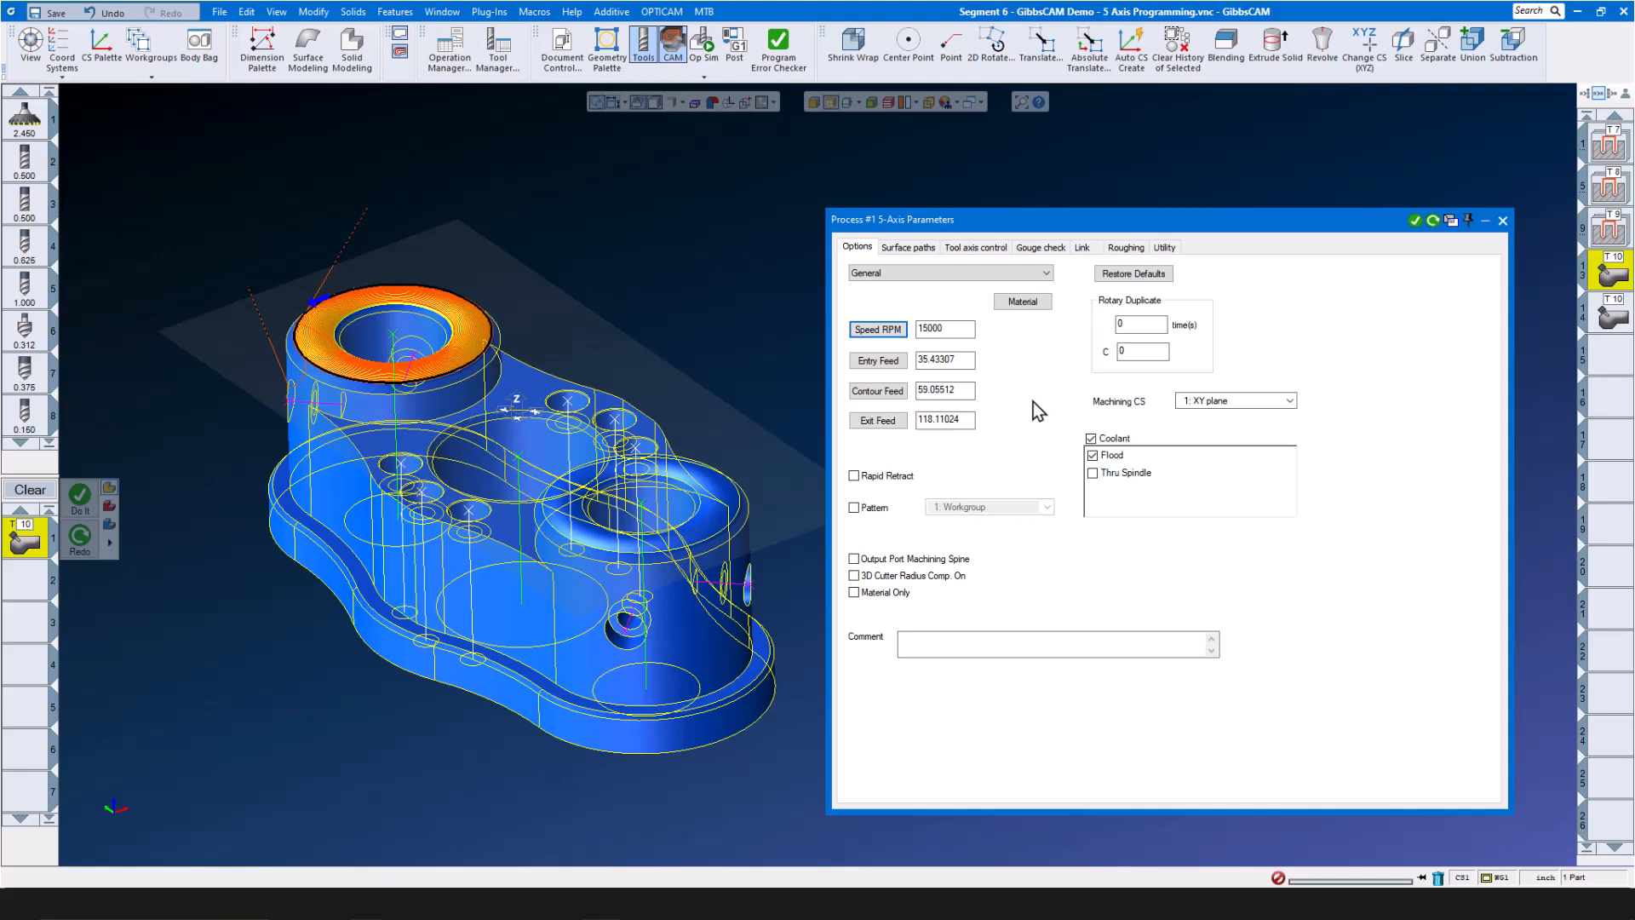
click(1051, 270)
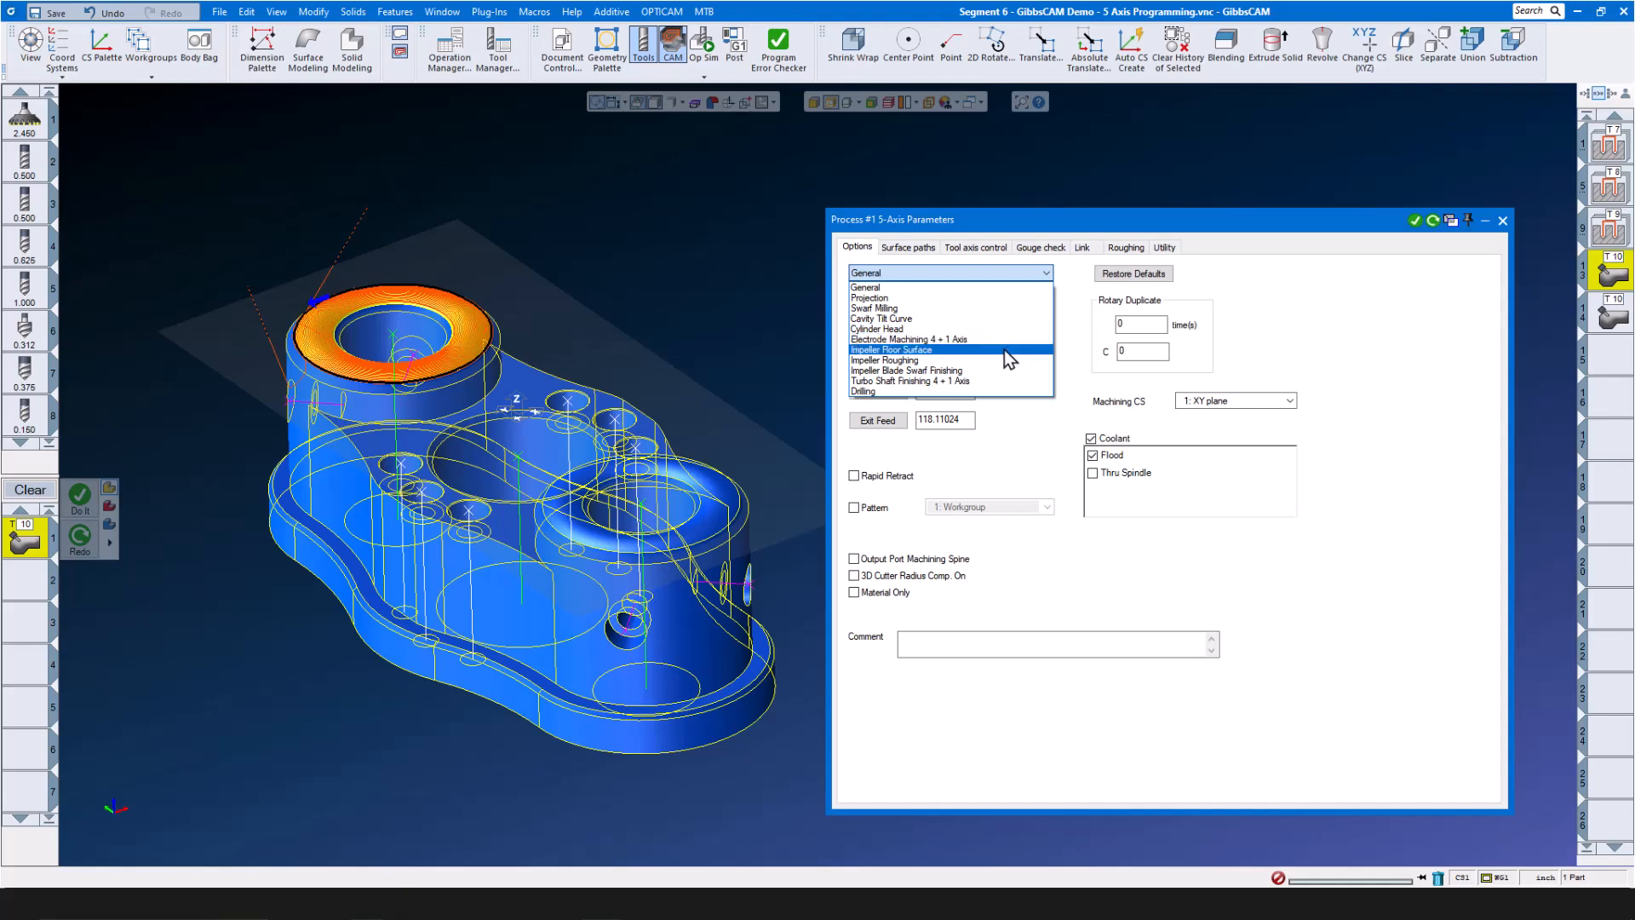
click(1246, 296)
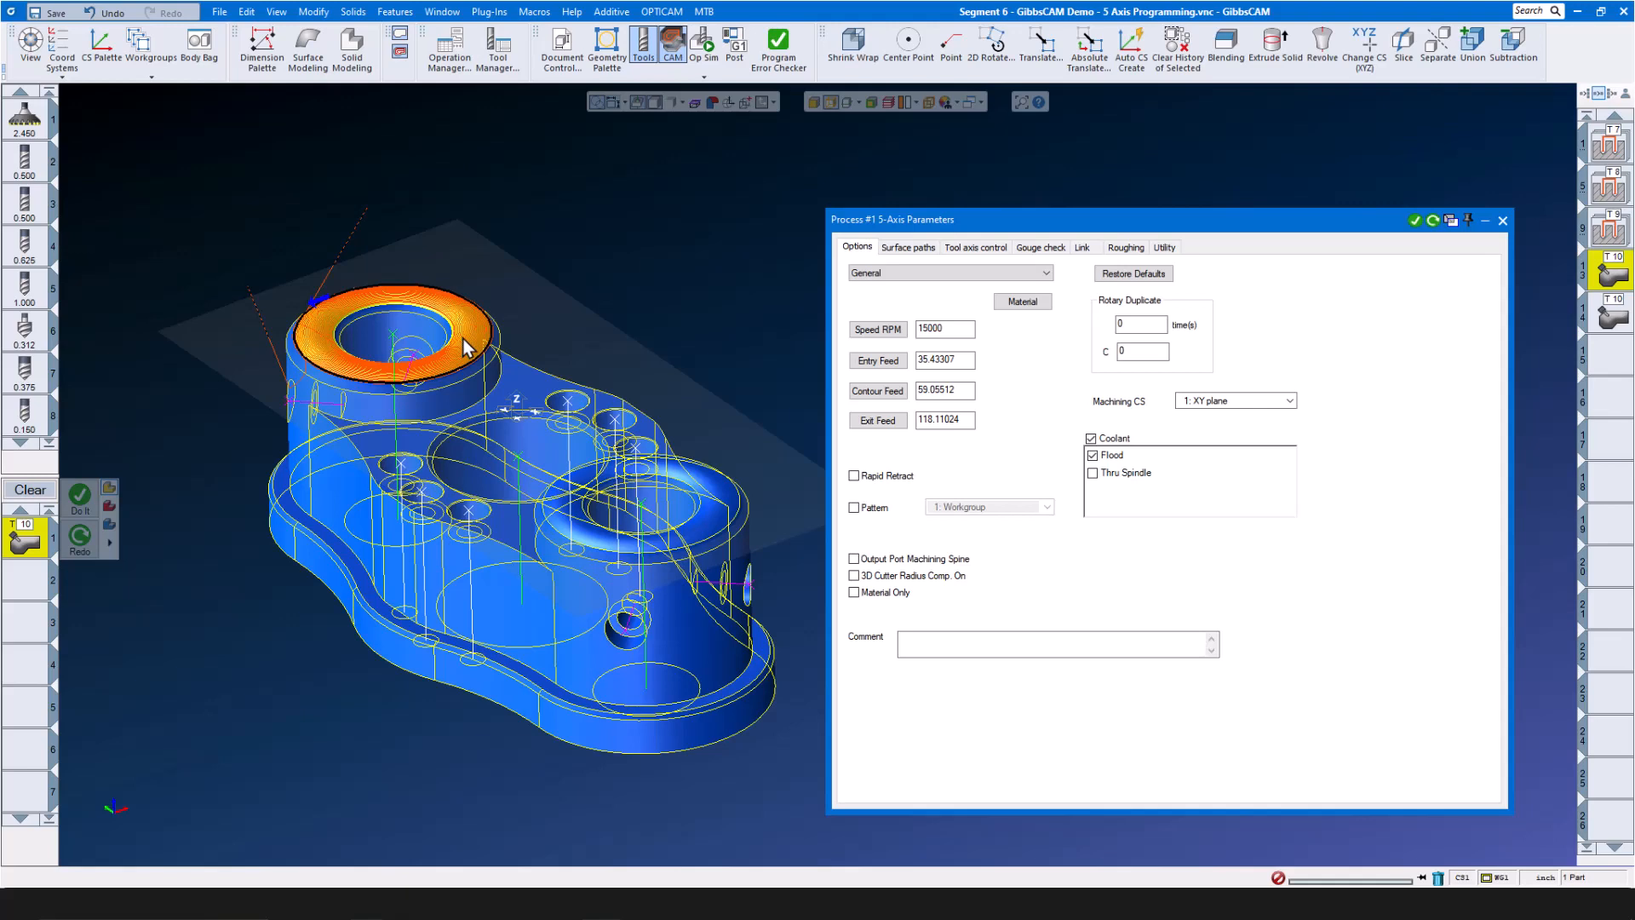
Review the first T10 operation's surface paths, including its edge curve, drive surface and drive surfaces clearance
click(909, 247)
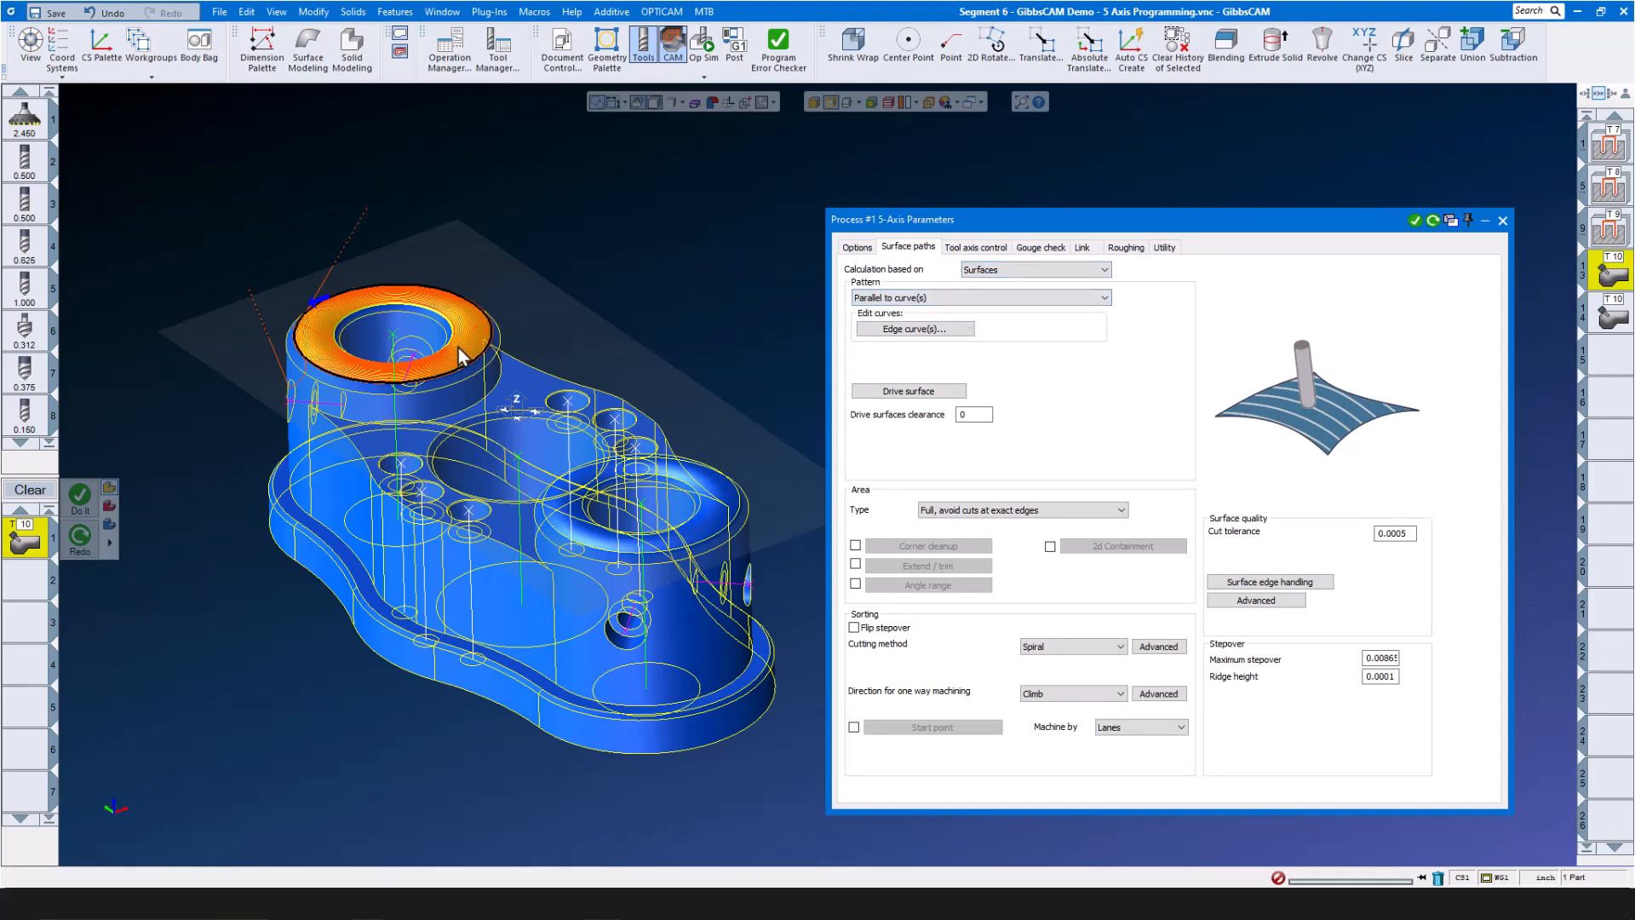
scroll(426, 328, up, 2)
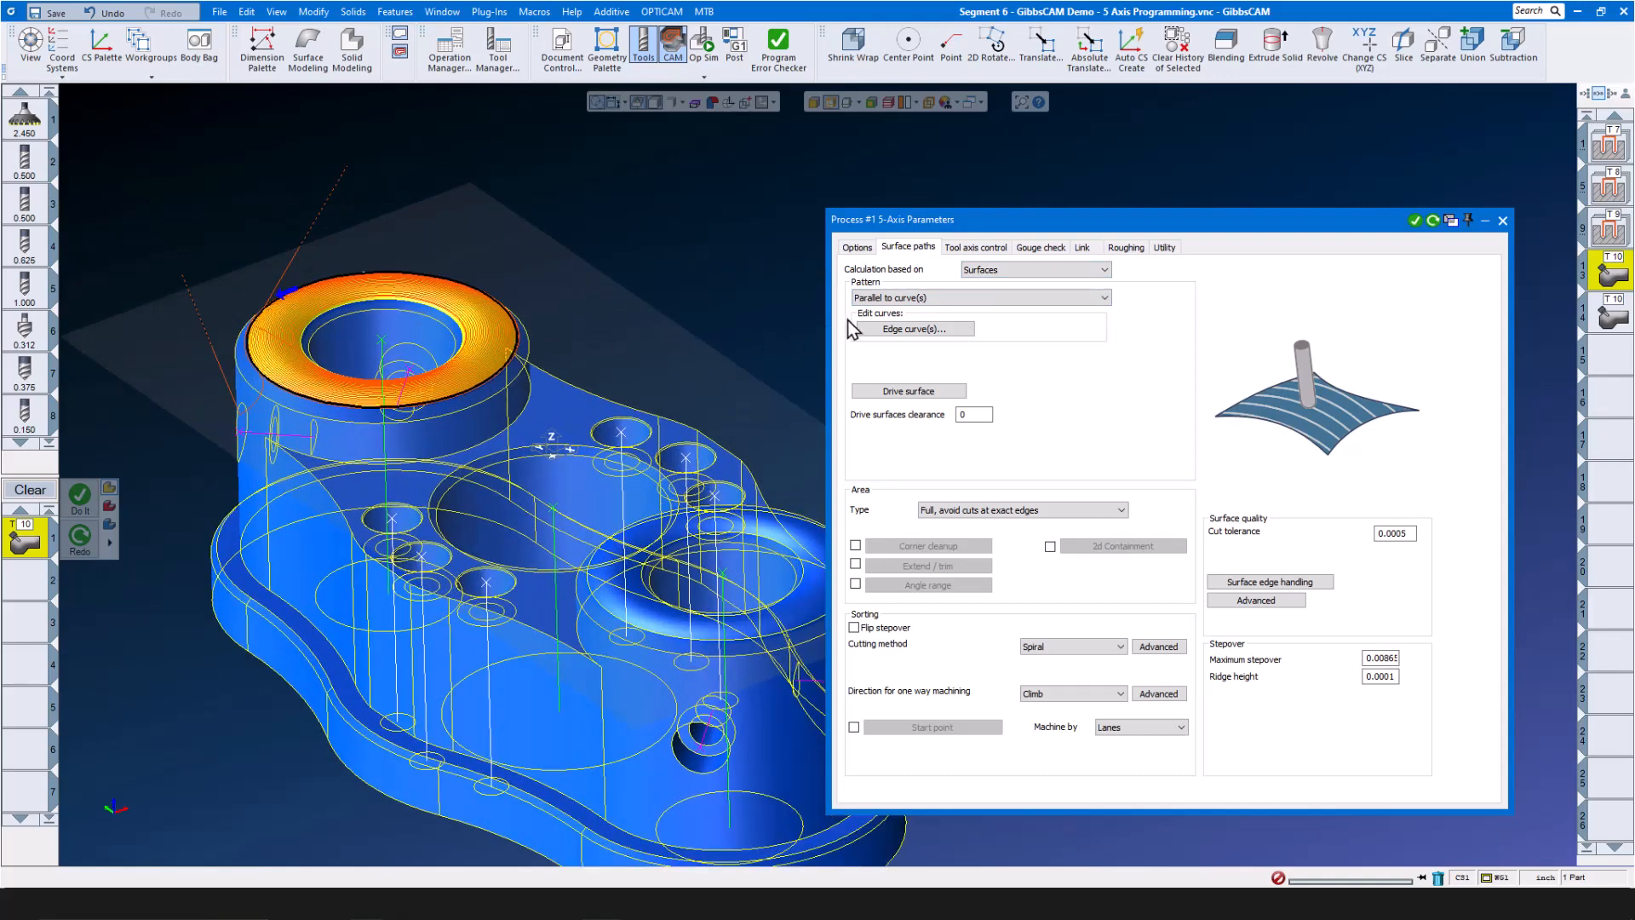
click(914, 329)
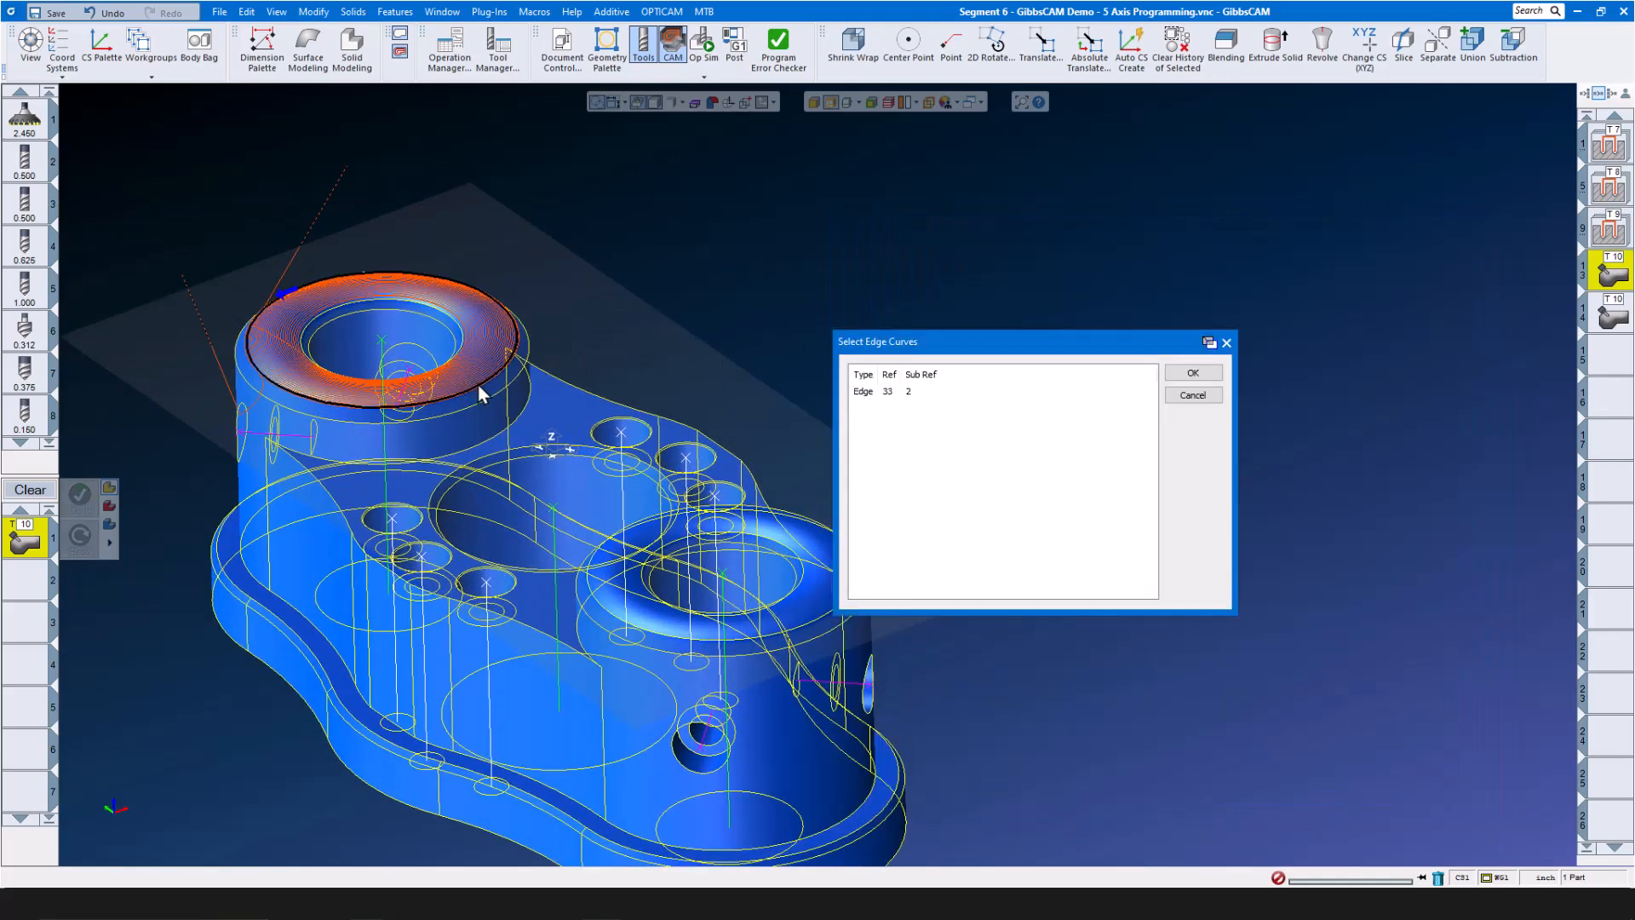
click(1175, 375)
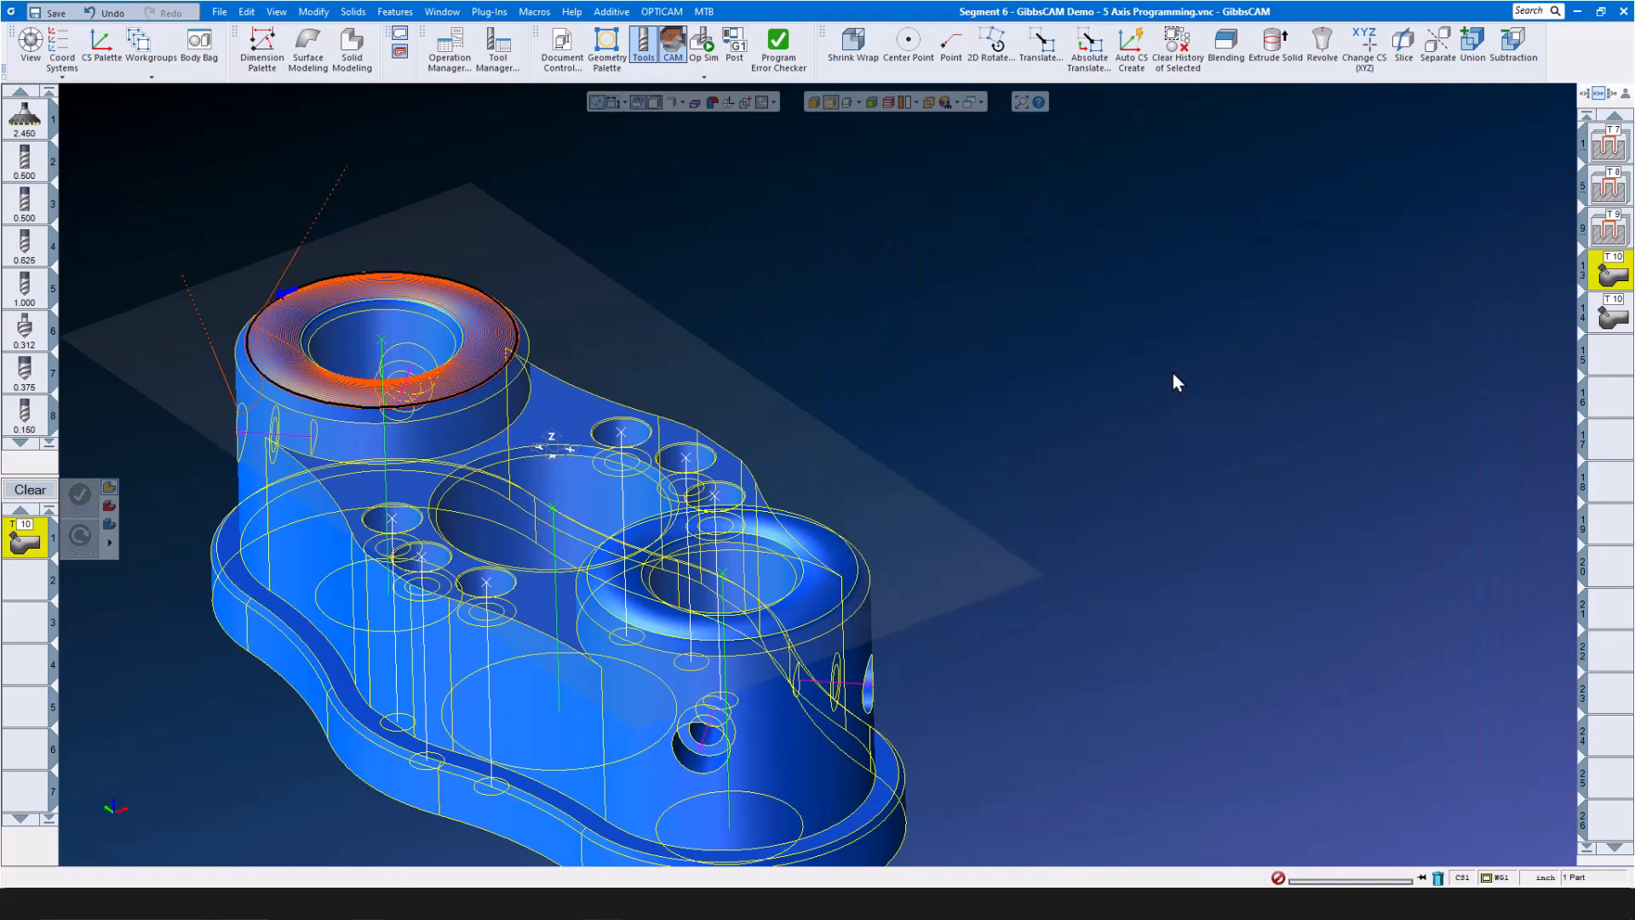
click(953, 393)
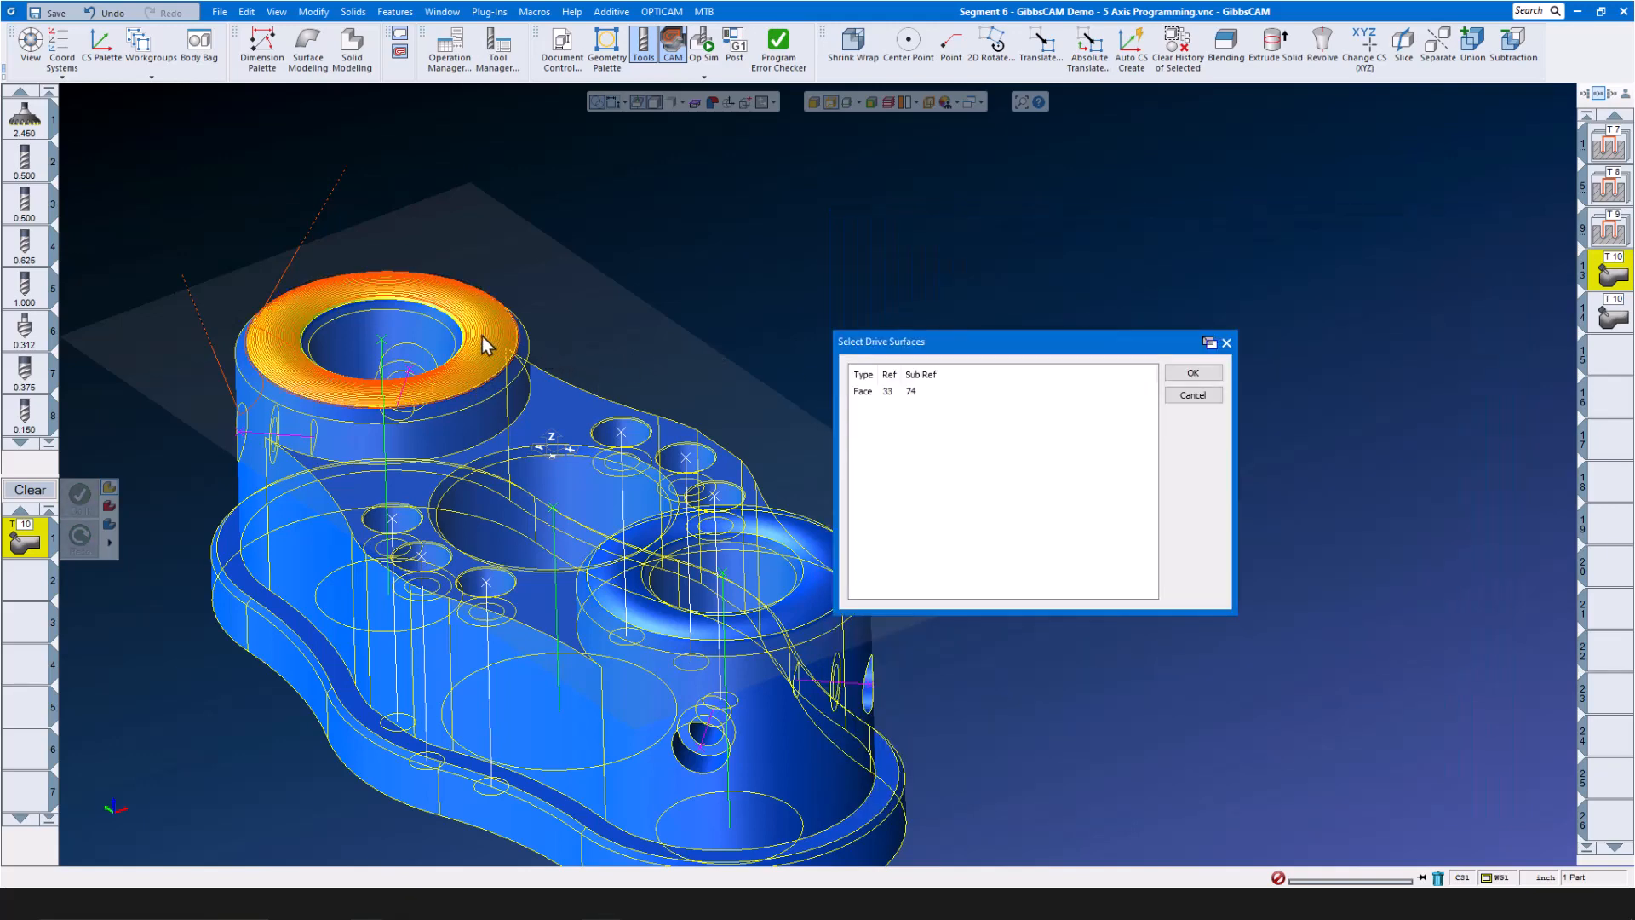
click(1192, 373)
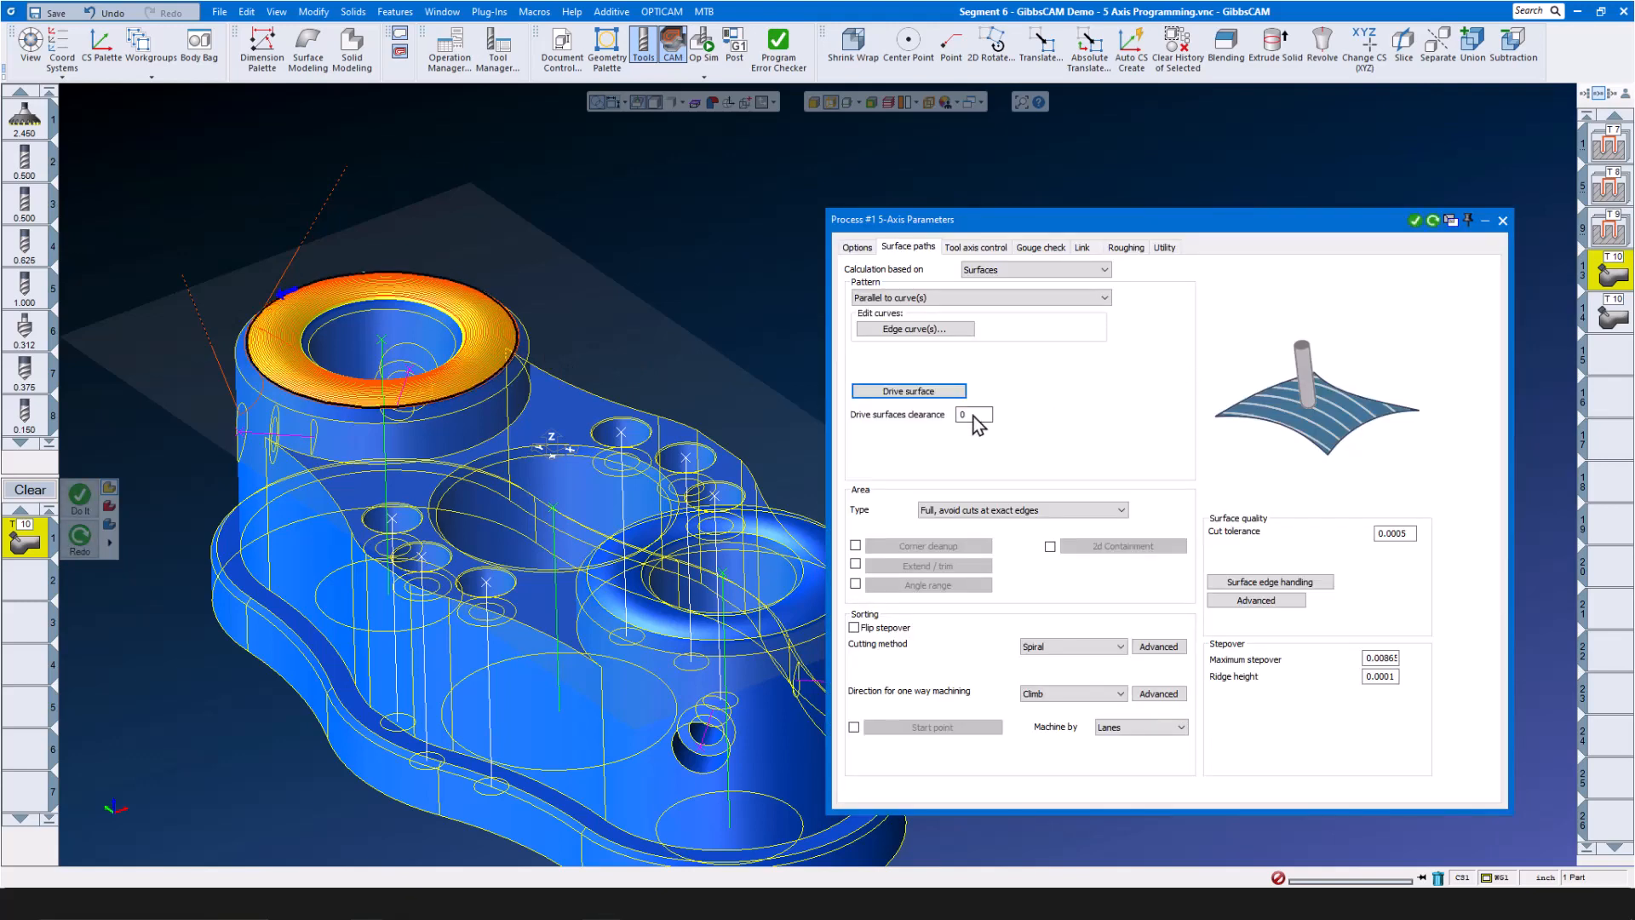
click(974, 416)
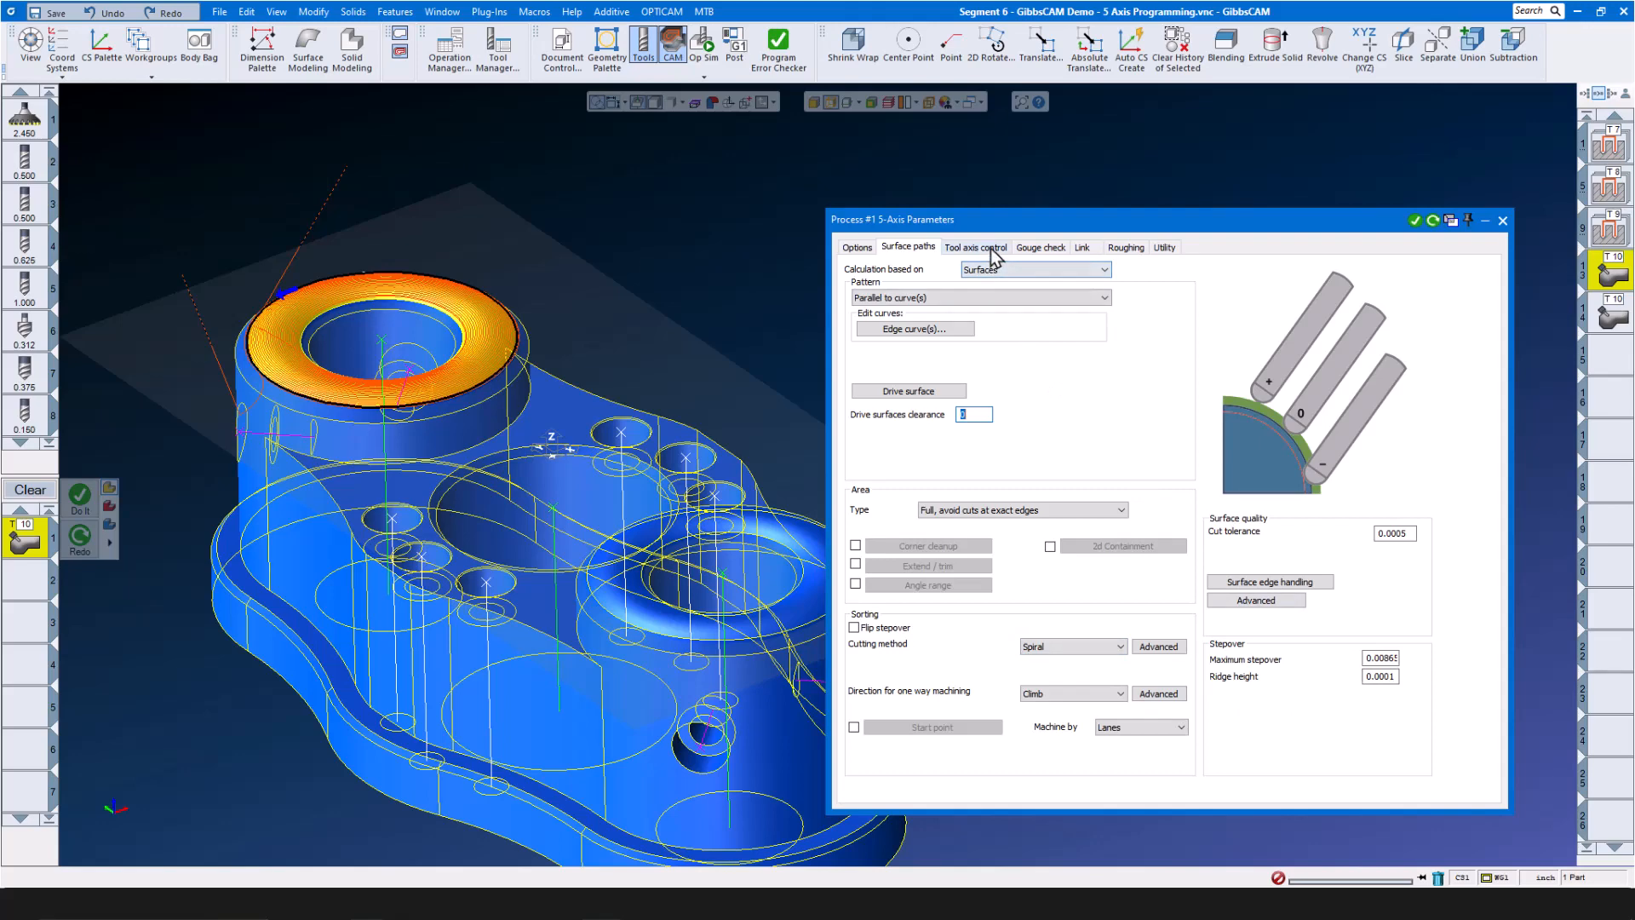
Check the first T10 operation's tool axis control and link settings, recalculate its toolpath and close the process
click(976, 247)
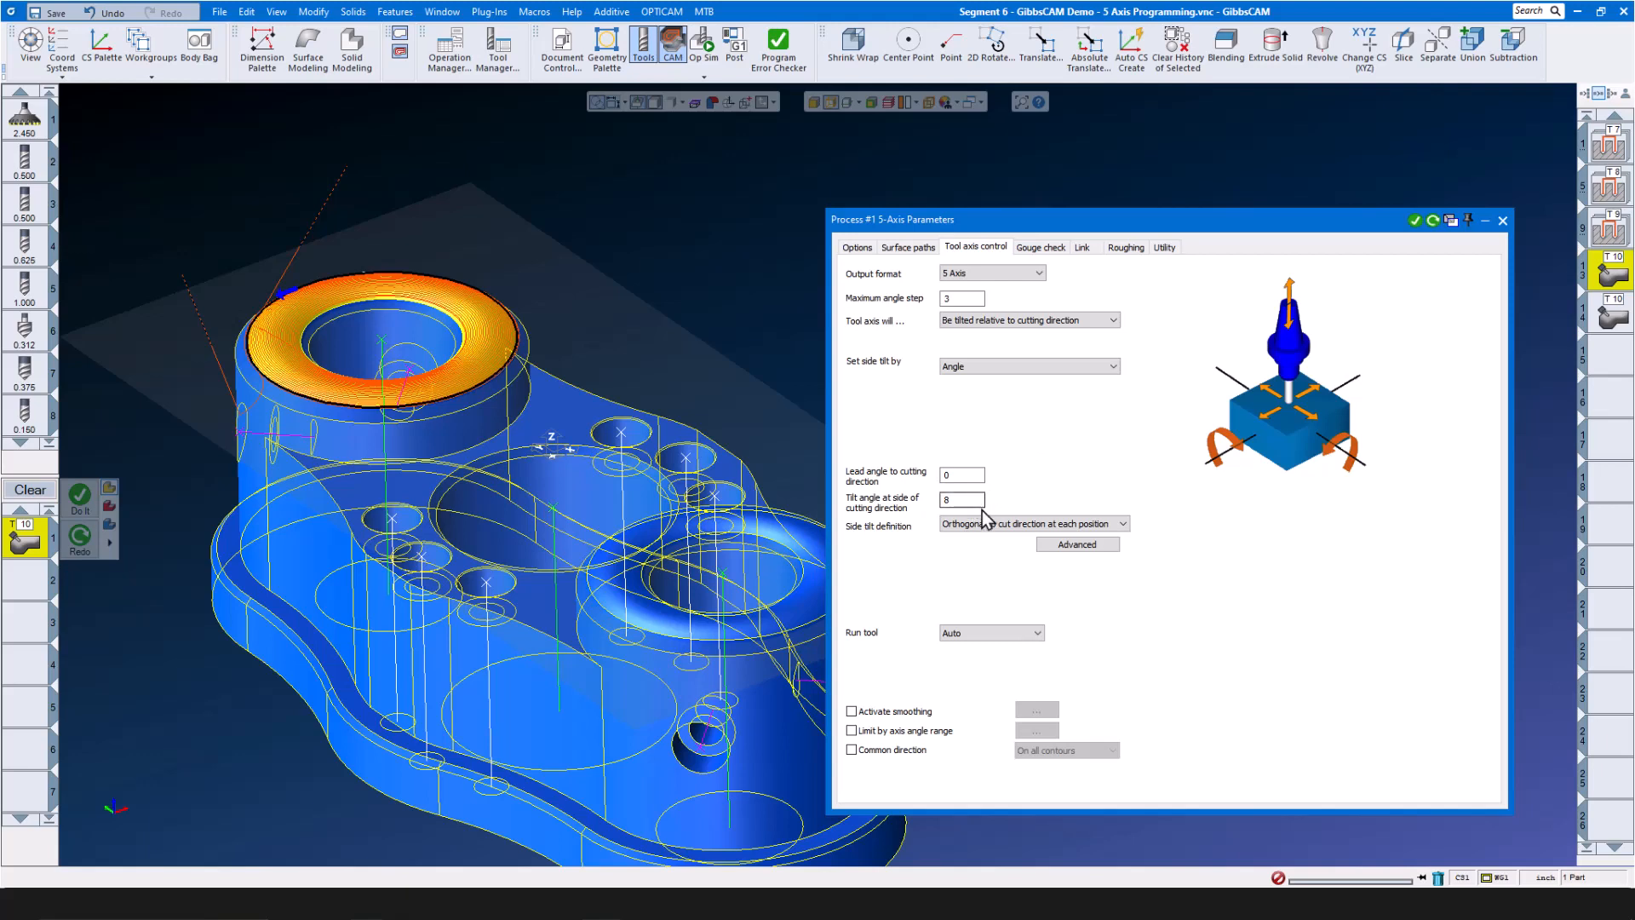
click(1083, 248)
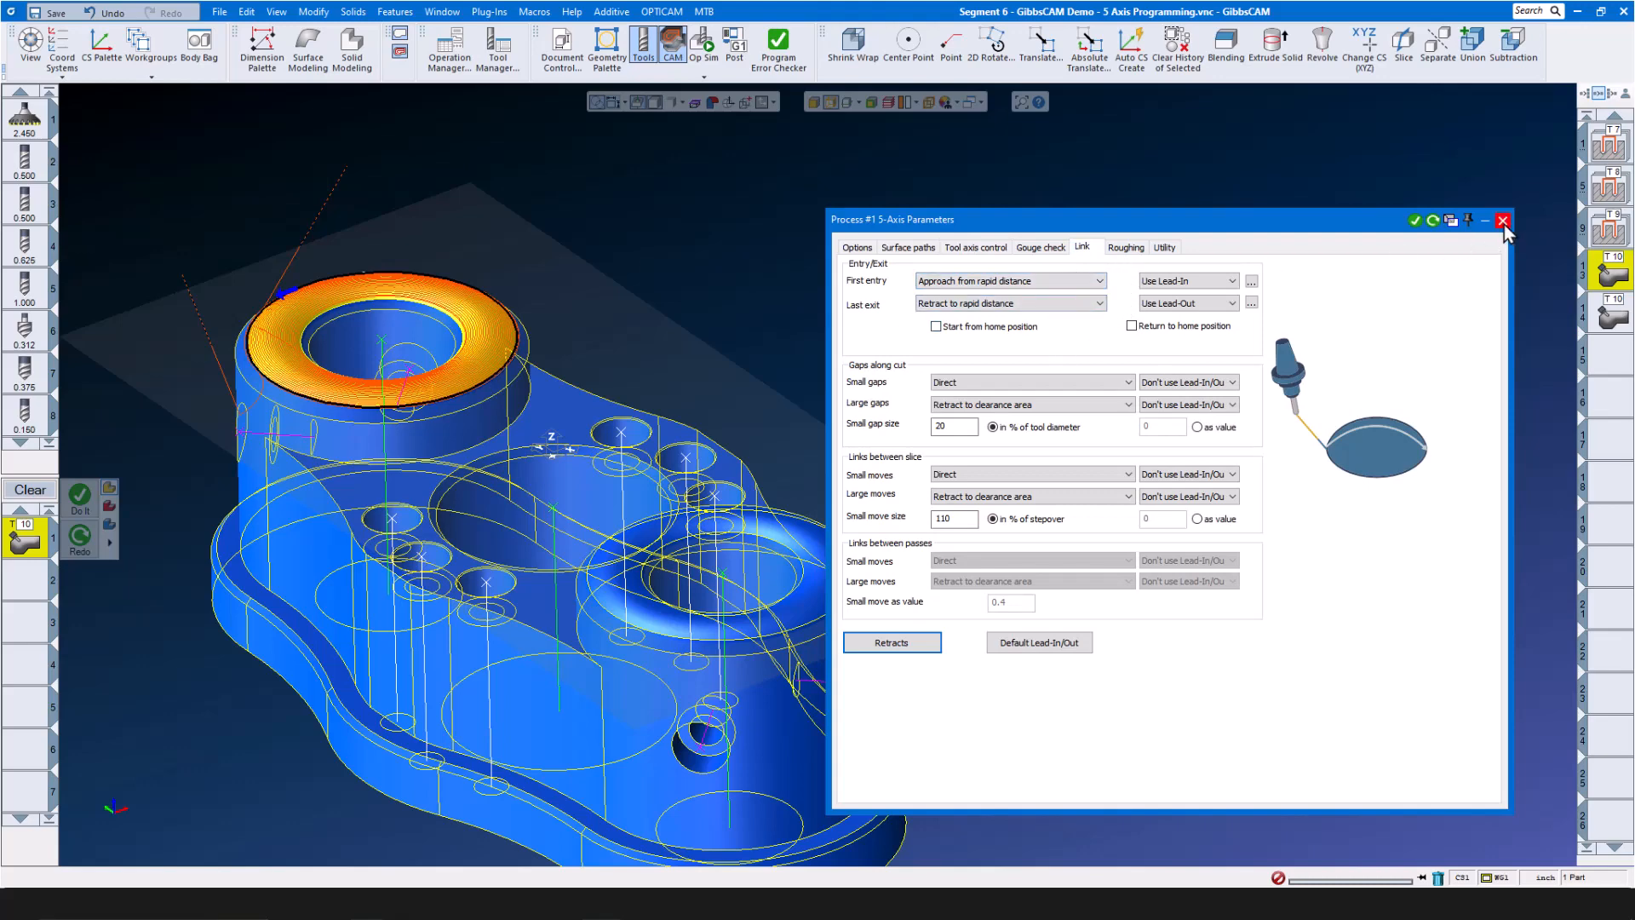
click(1433, 222)
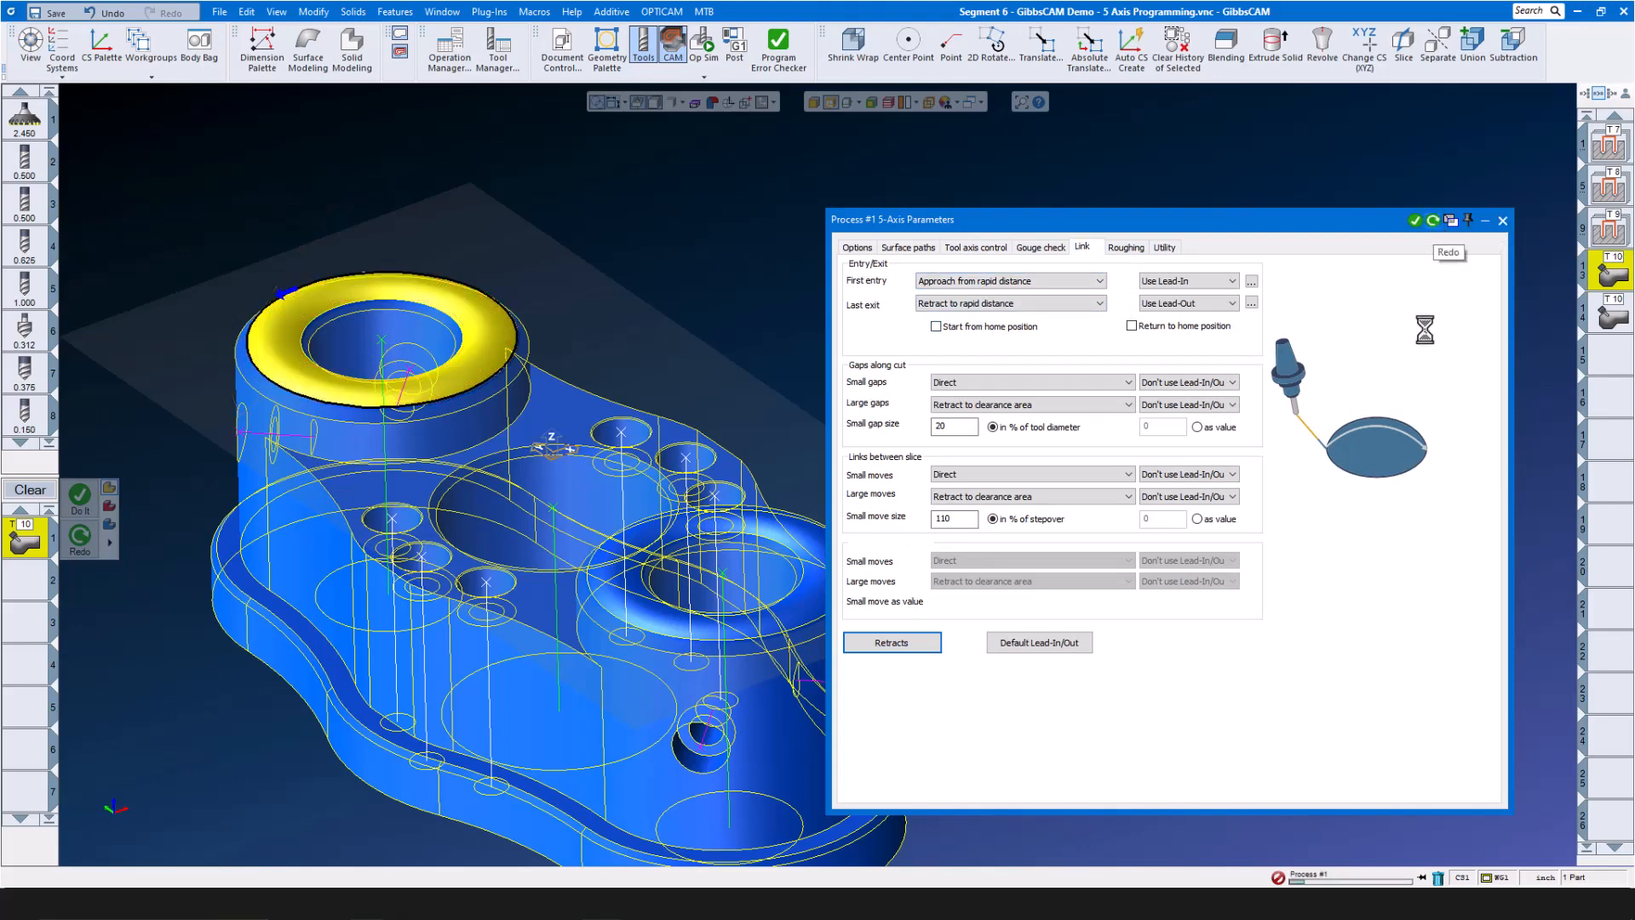
click(1503, 221)
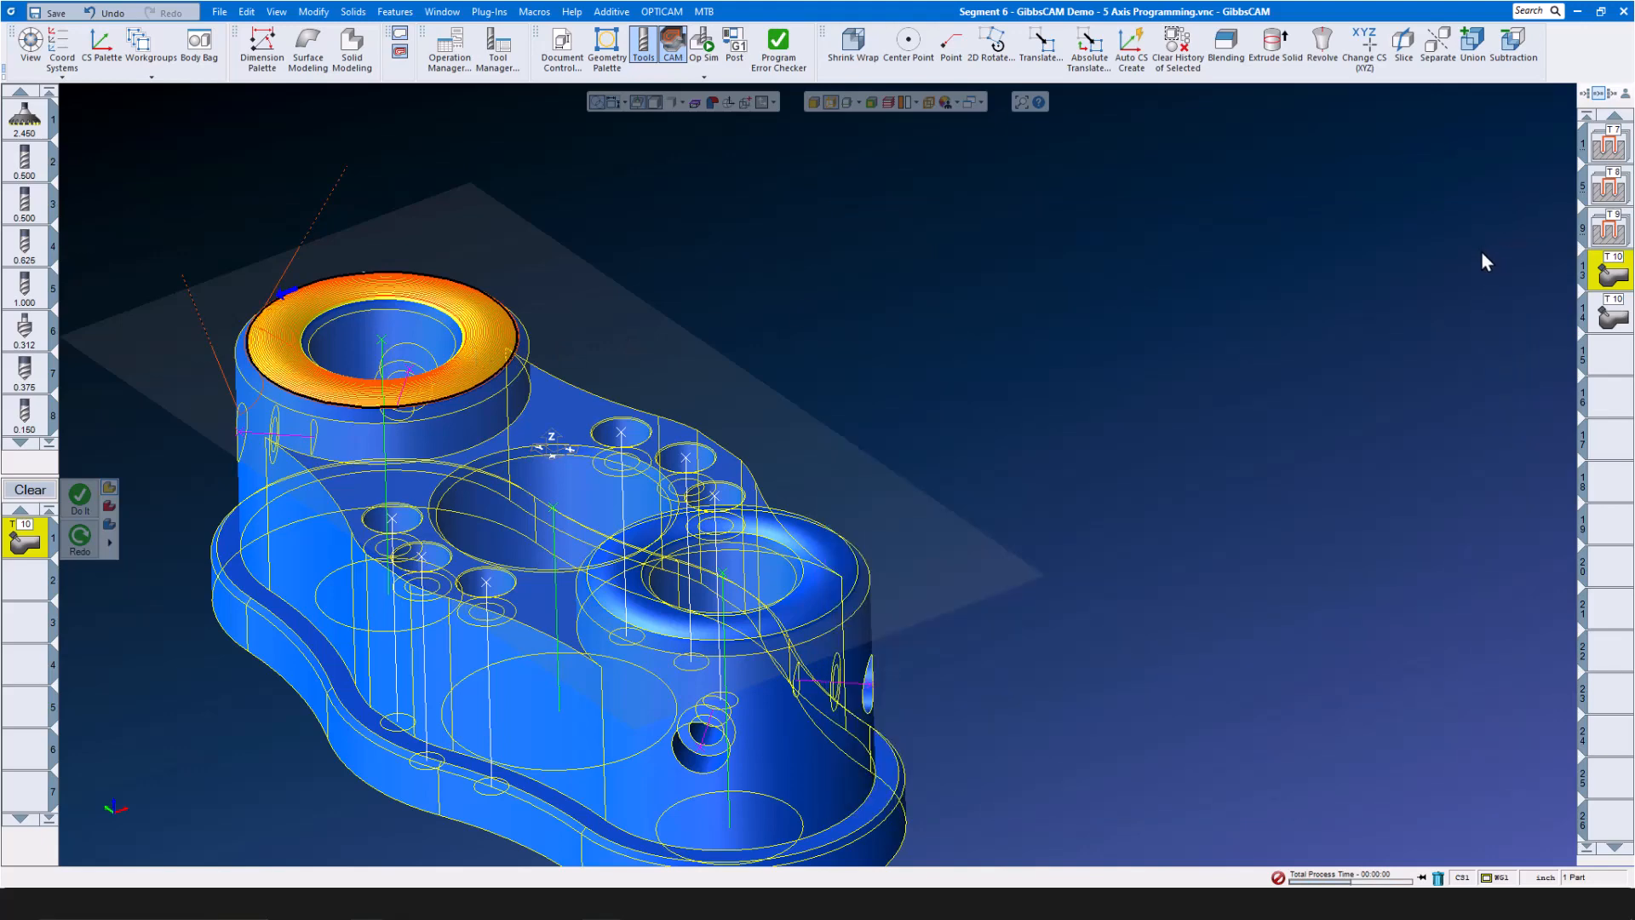
Review the second T10 operation's general options, surface paths and tool axis control, closing the process
click(1608, 317)
double_click(1608, 317)
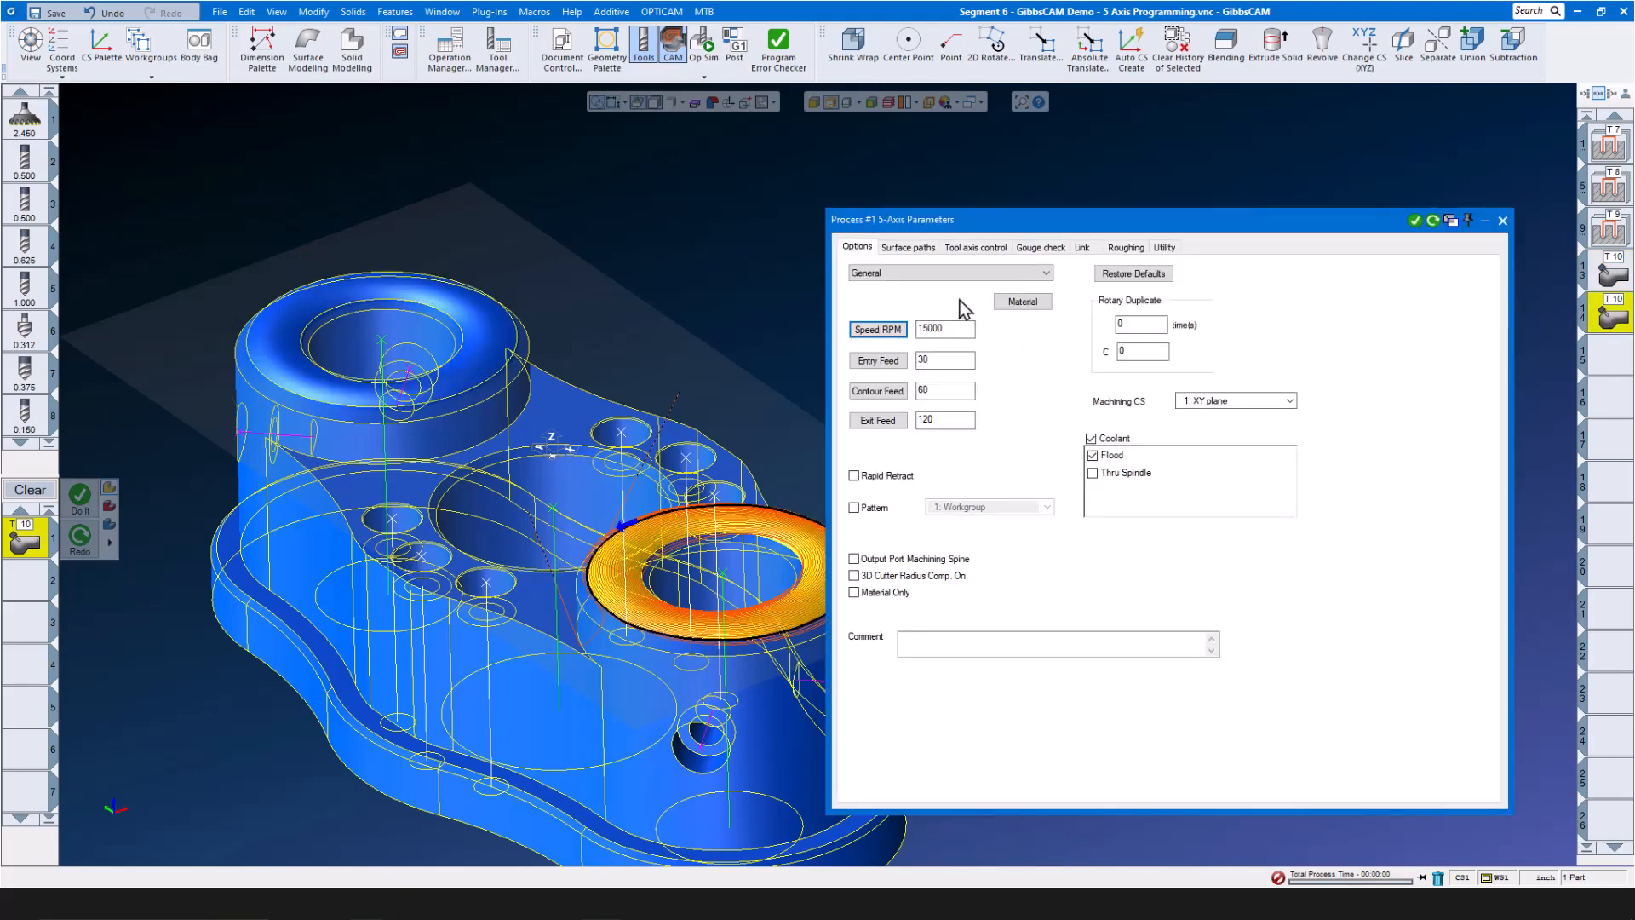
click(917, 247)
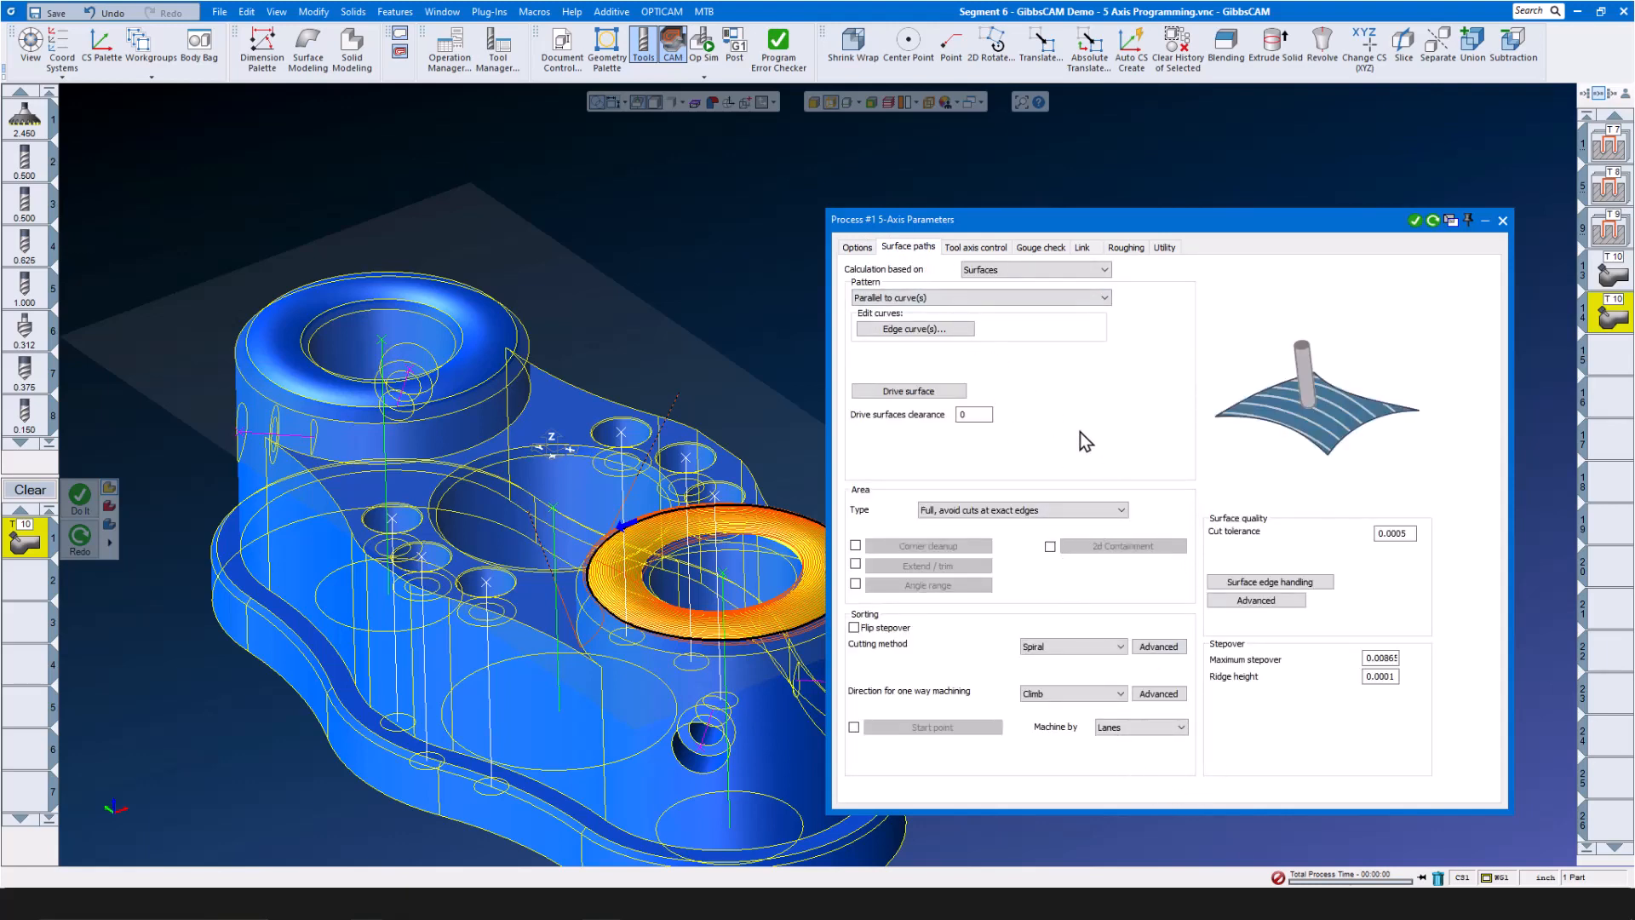
click(990, 249)
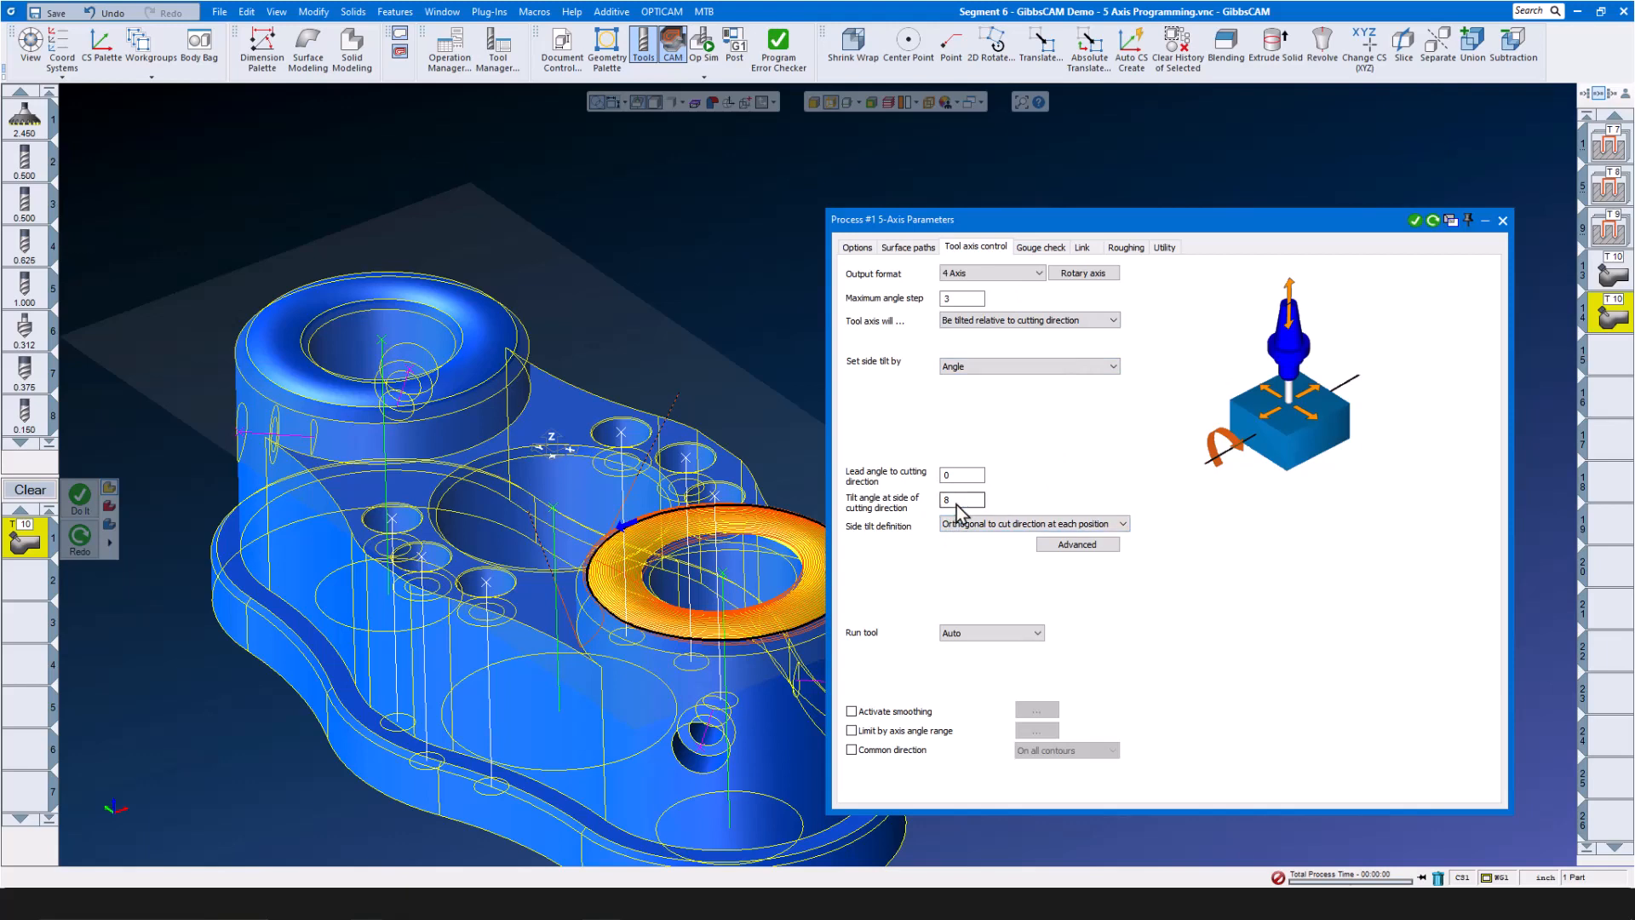
click(1502, 220)
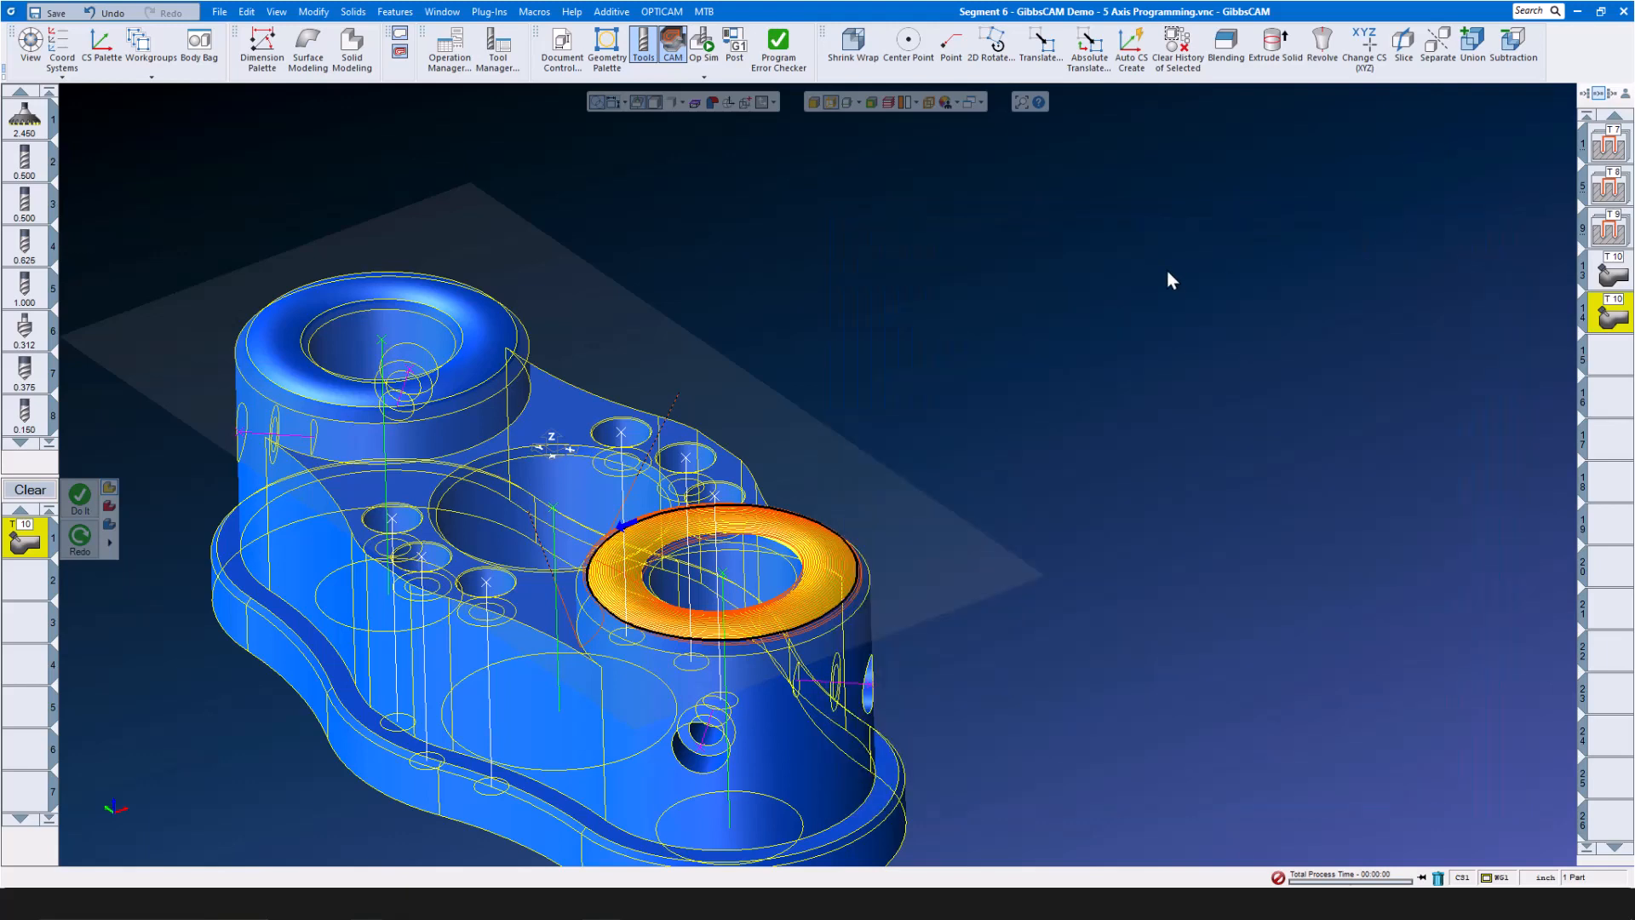
Simulate the part's hole and 5-axis surfacing operations in Op Sim with the vise visible, closing the simulation
click(706, 51)
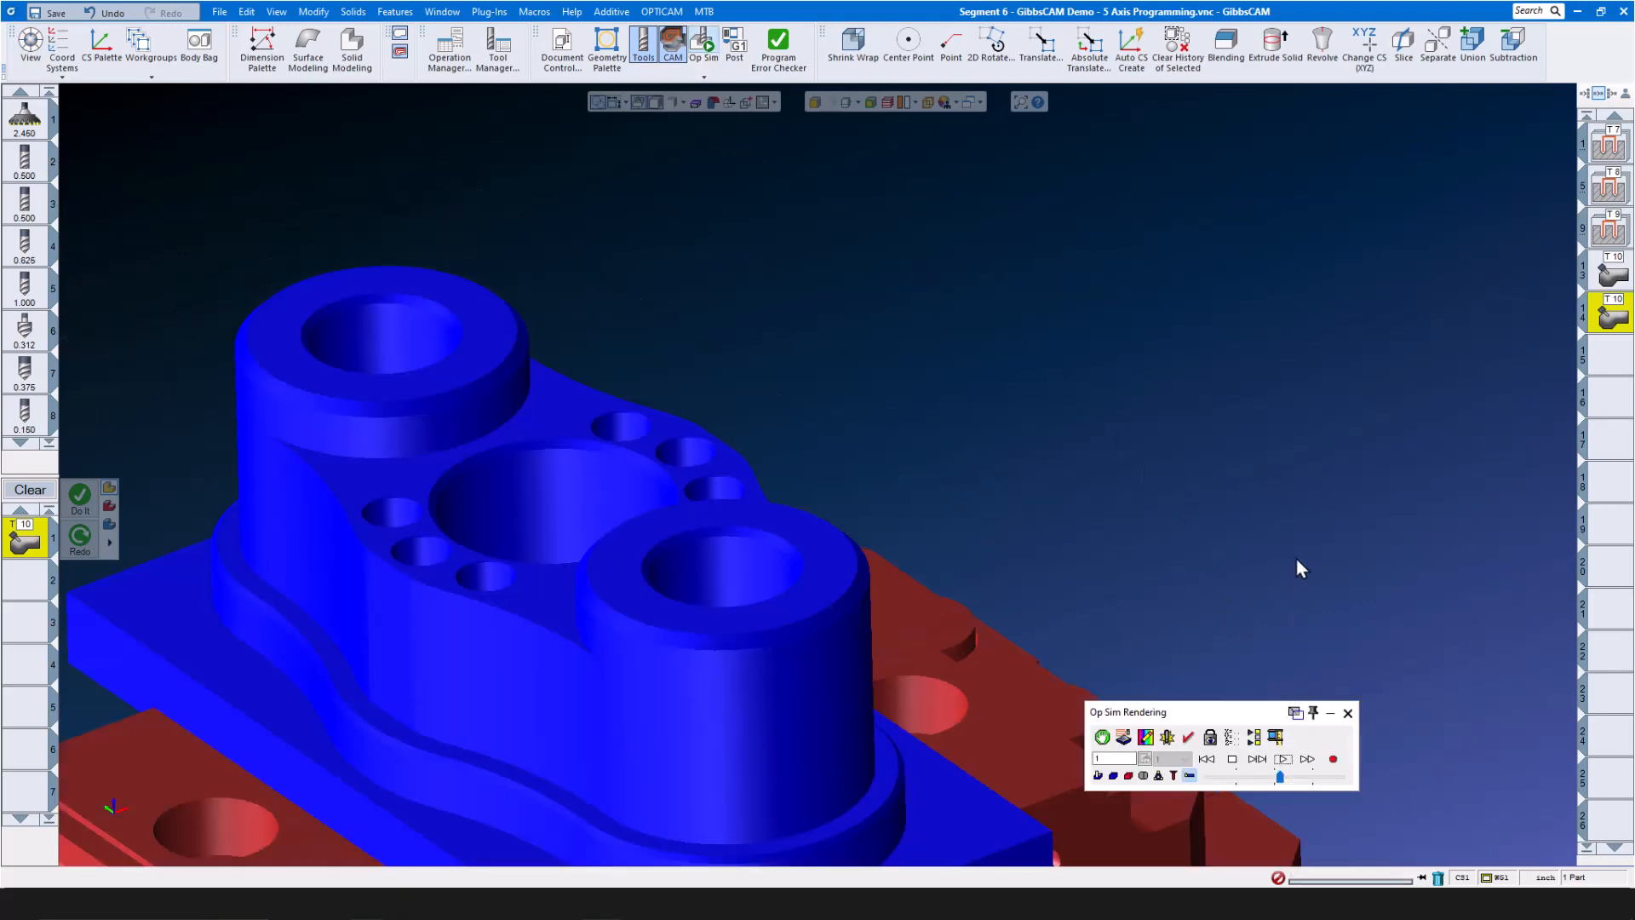
scroll(1296, 559, down, 4)
scroll(836, 563, down, 3)
scroll(875, 589, down, 2)
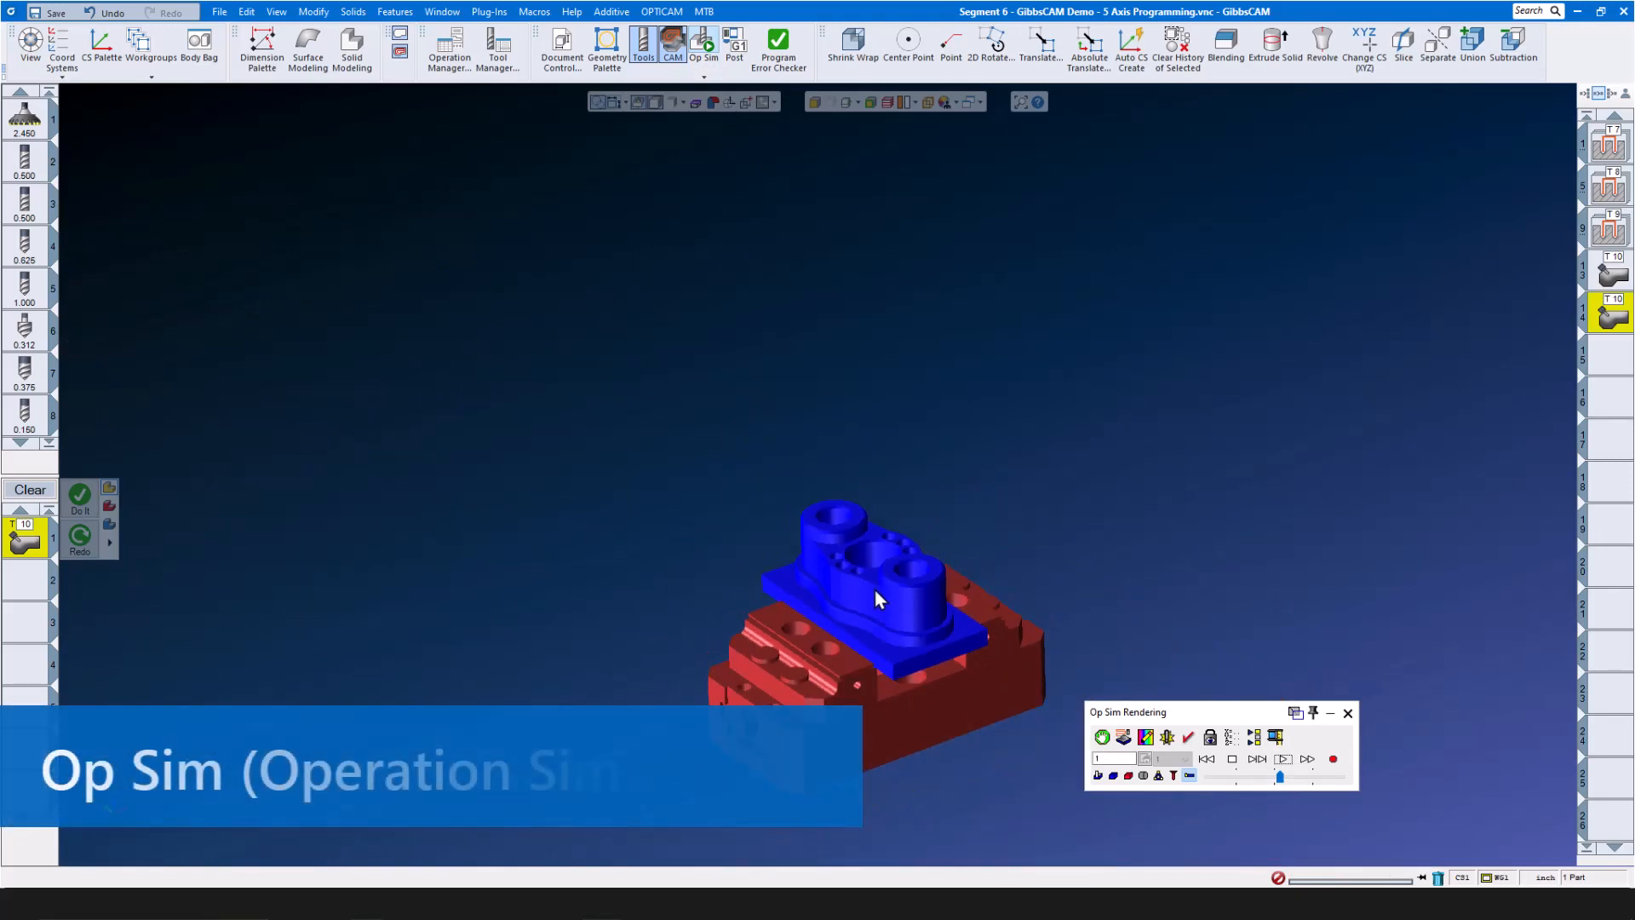
scroll(963, 707, up, 1)
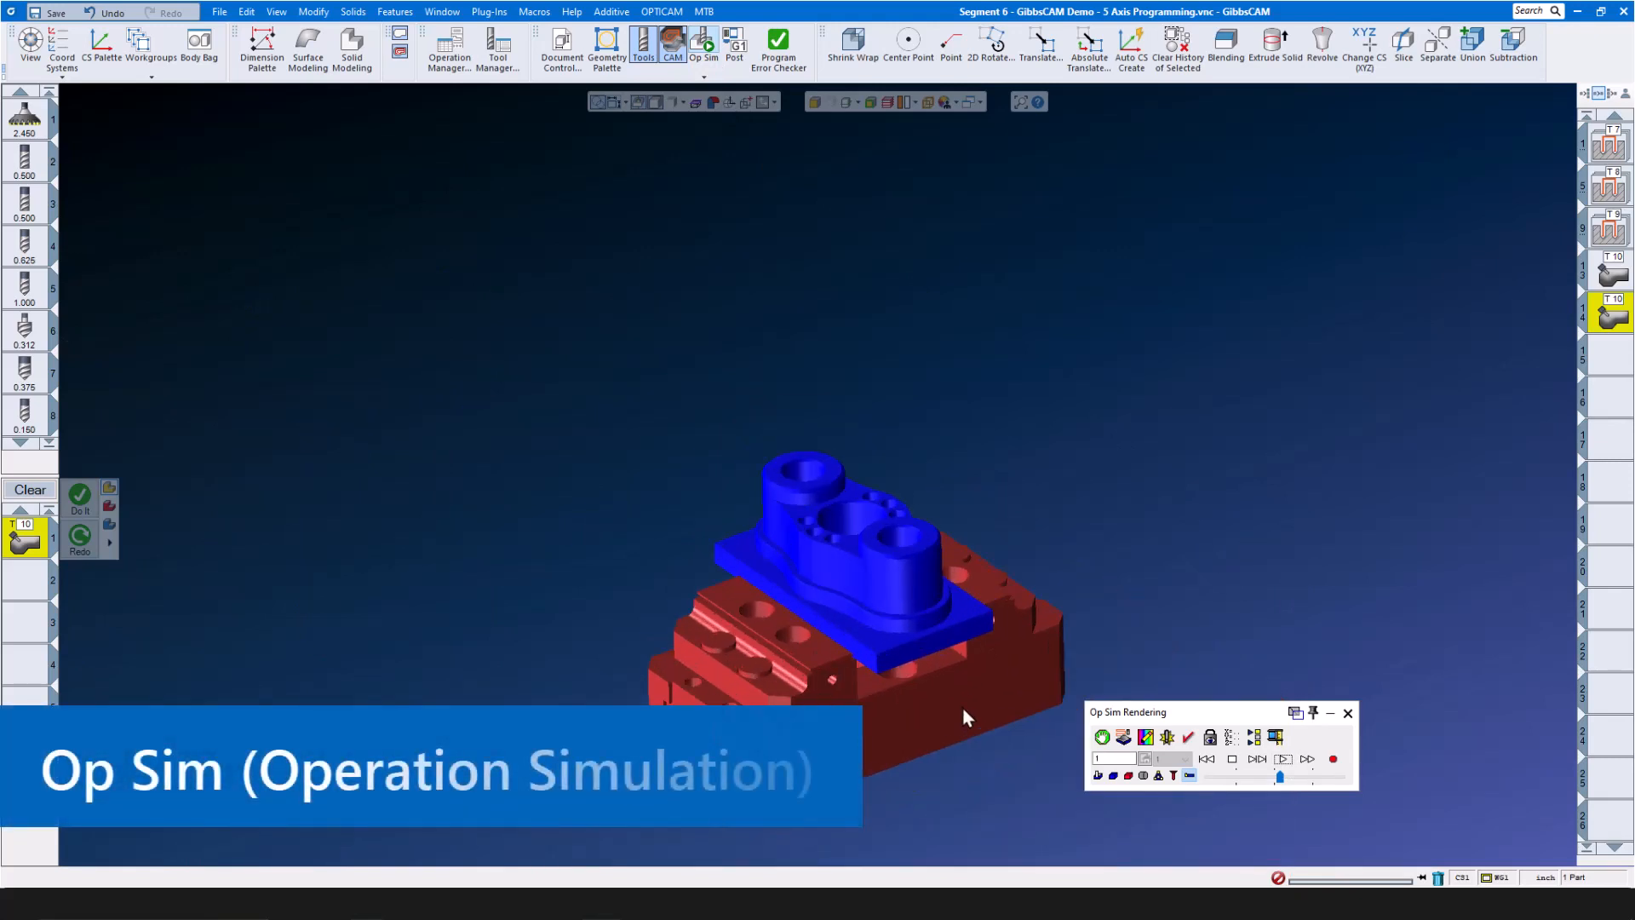
click(1285, 755)
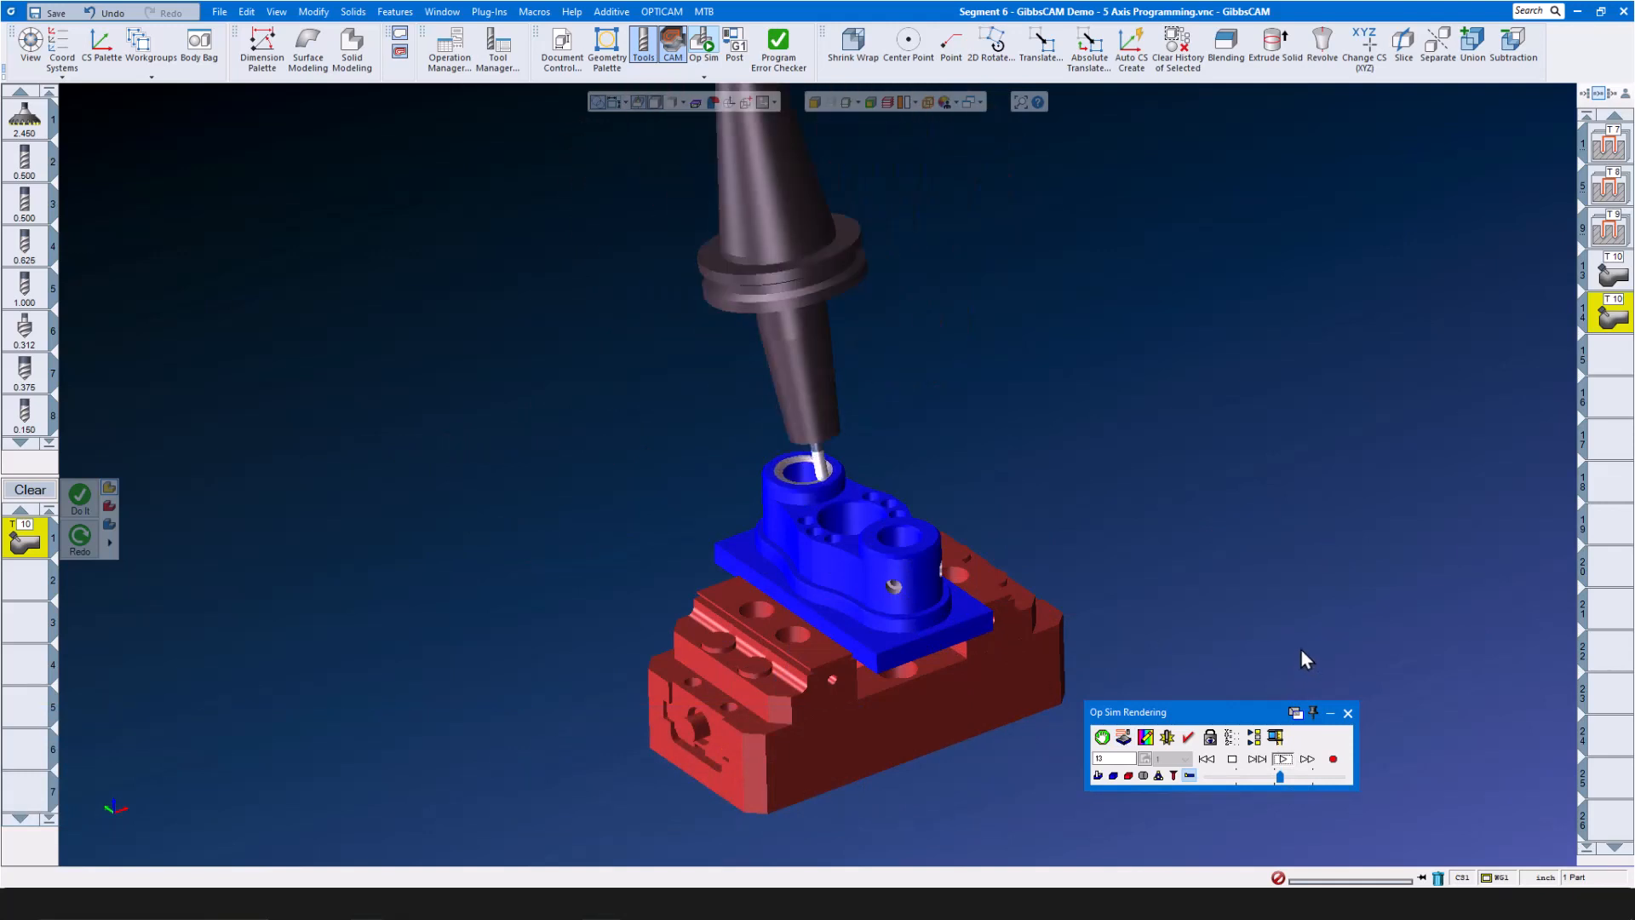
click(1347, 714)
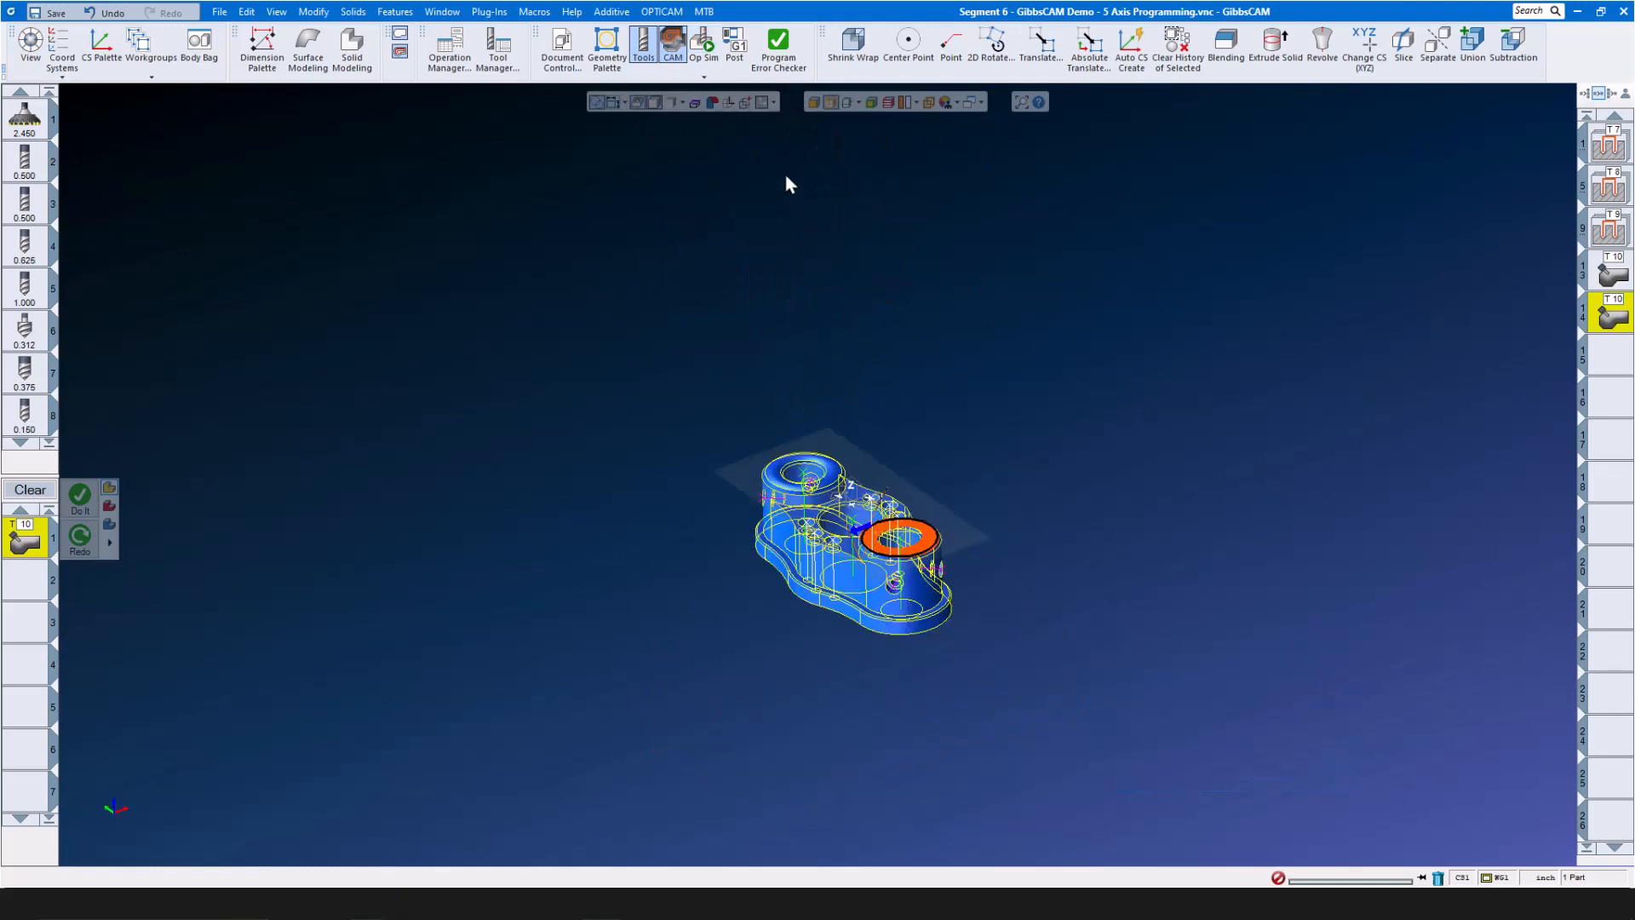
Run Machine Sim for the part's operations on the UMC 500 and examine the hole machining and table rotation up close
click(706, 80)
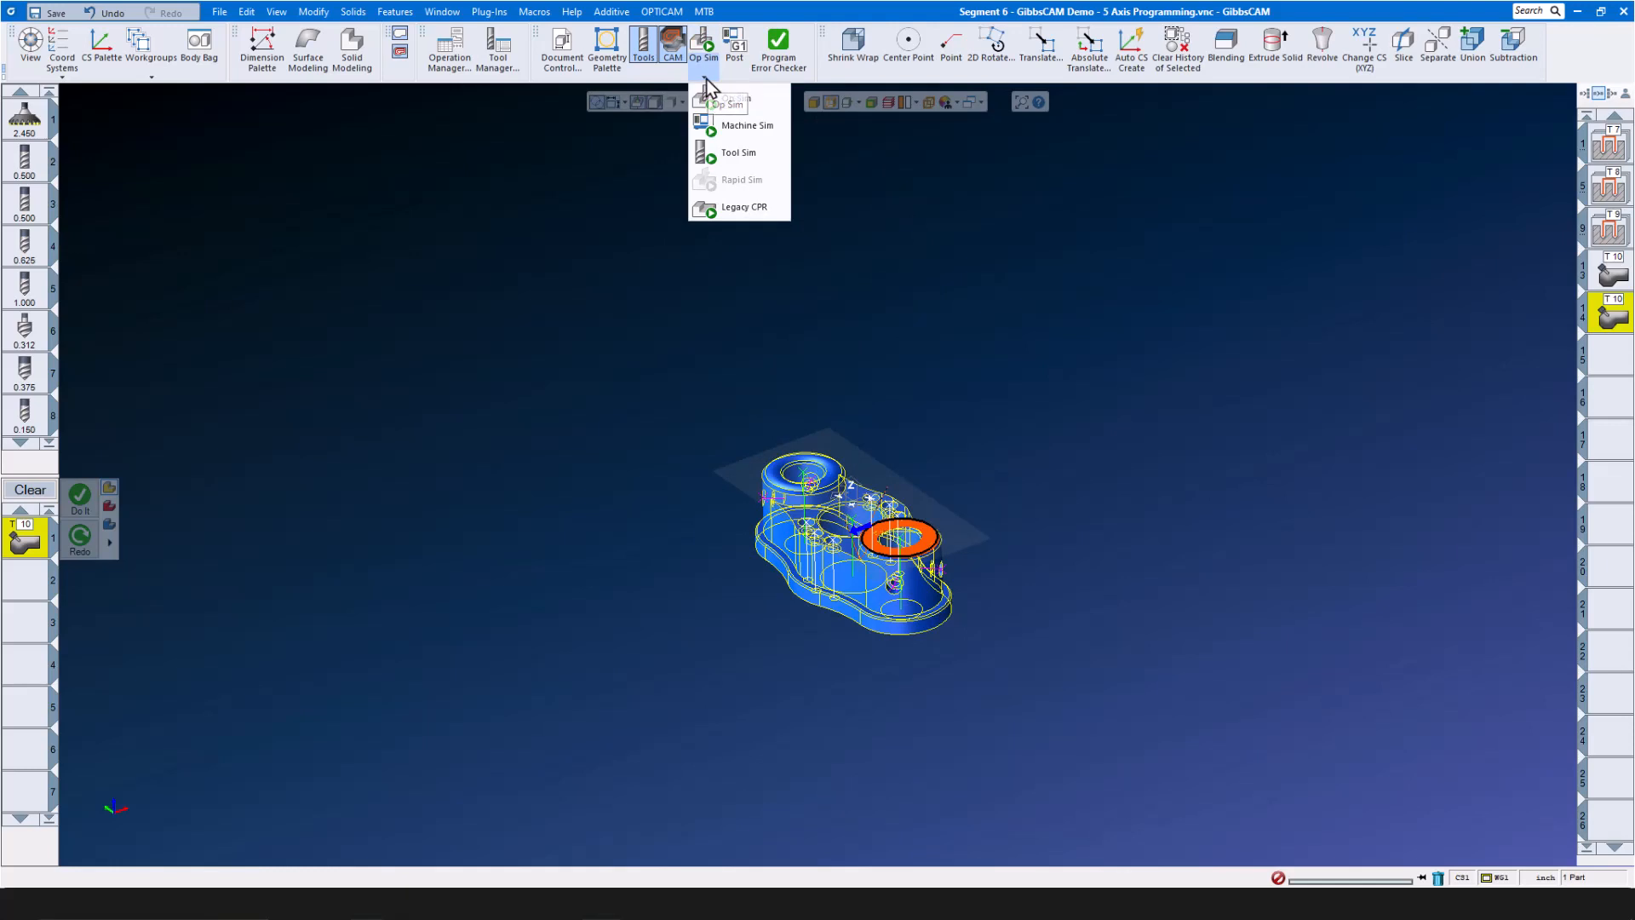
click(746, 127)
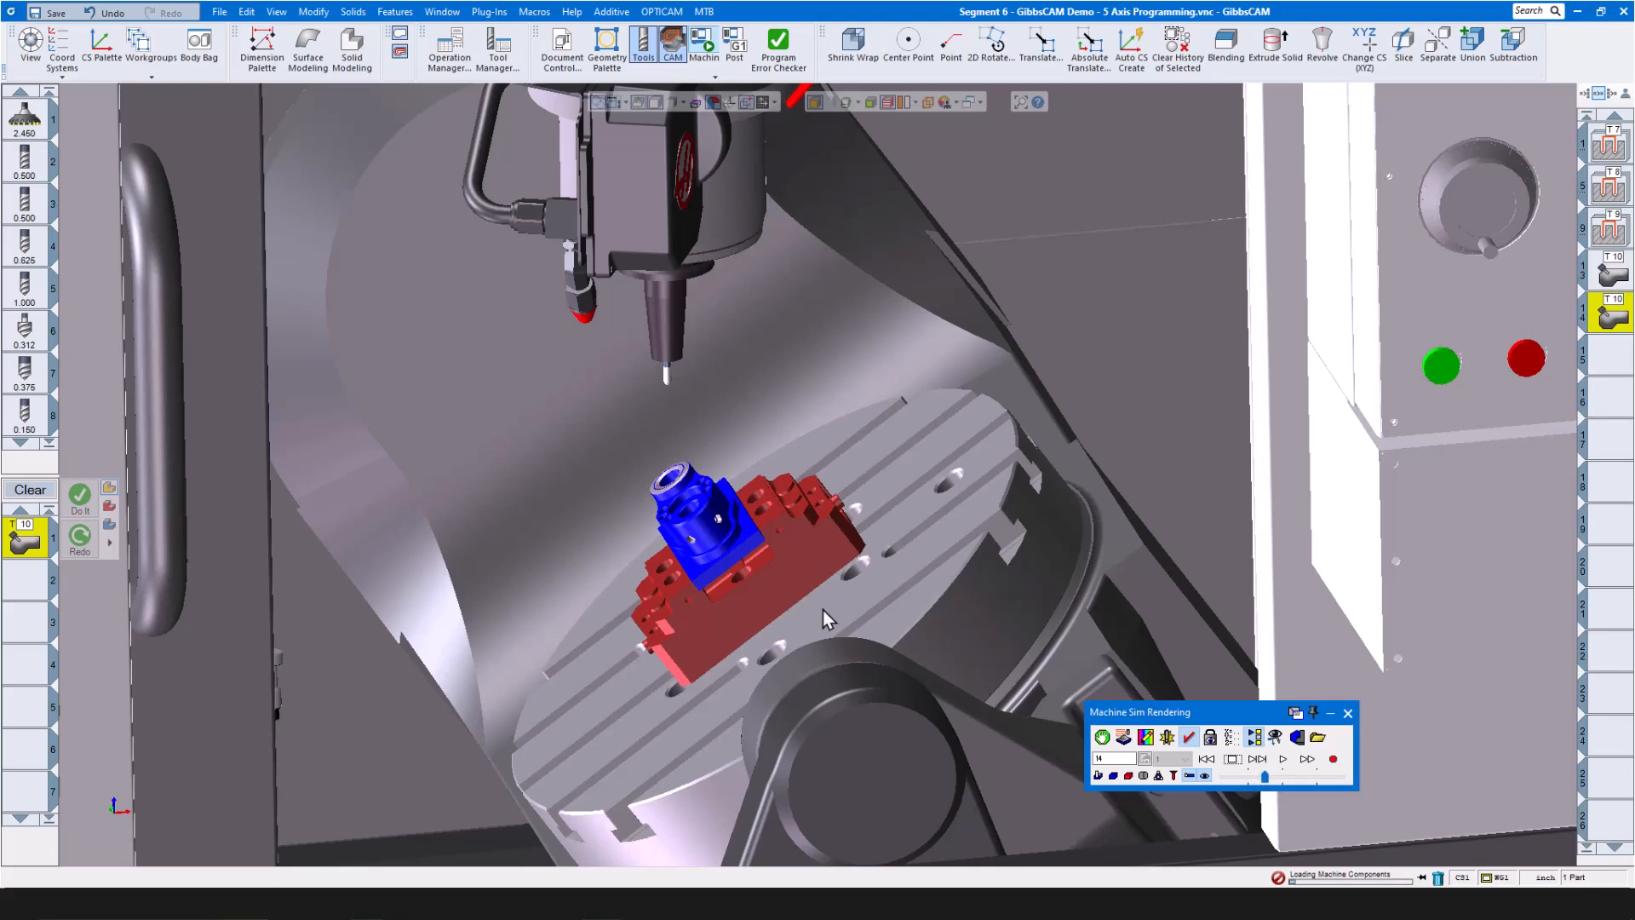
scroll(831, 622, down, 8)
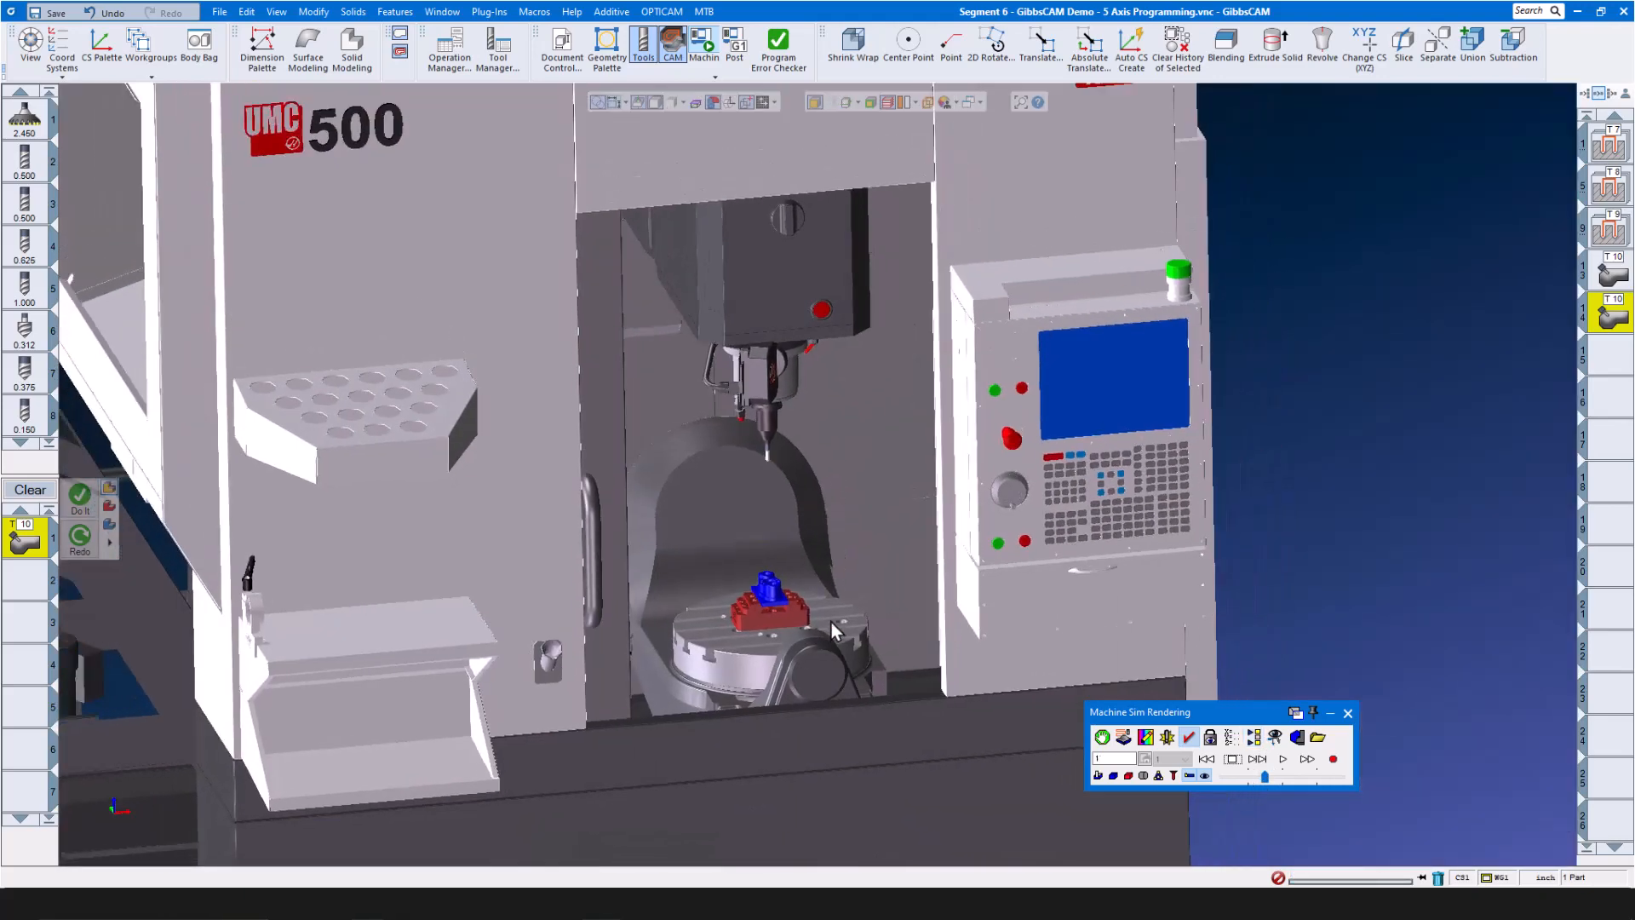
scroll(832, 622, up, 5)
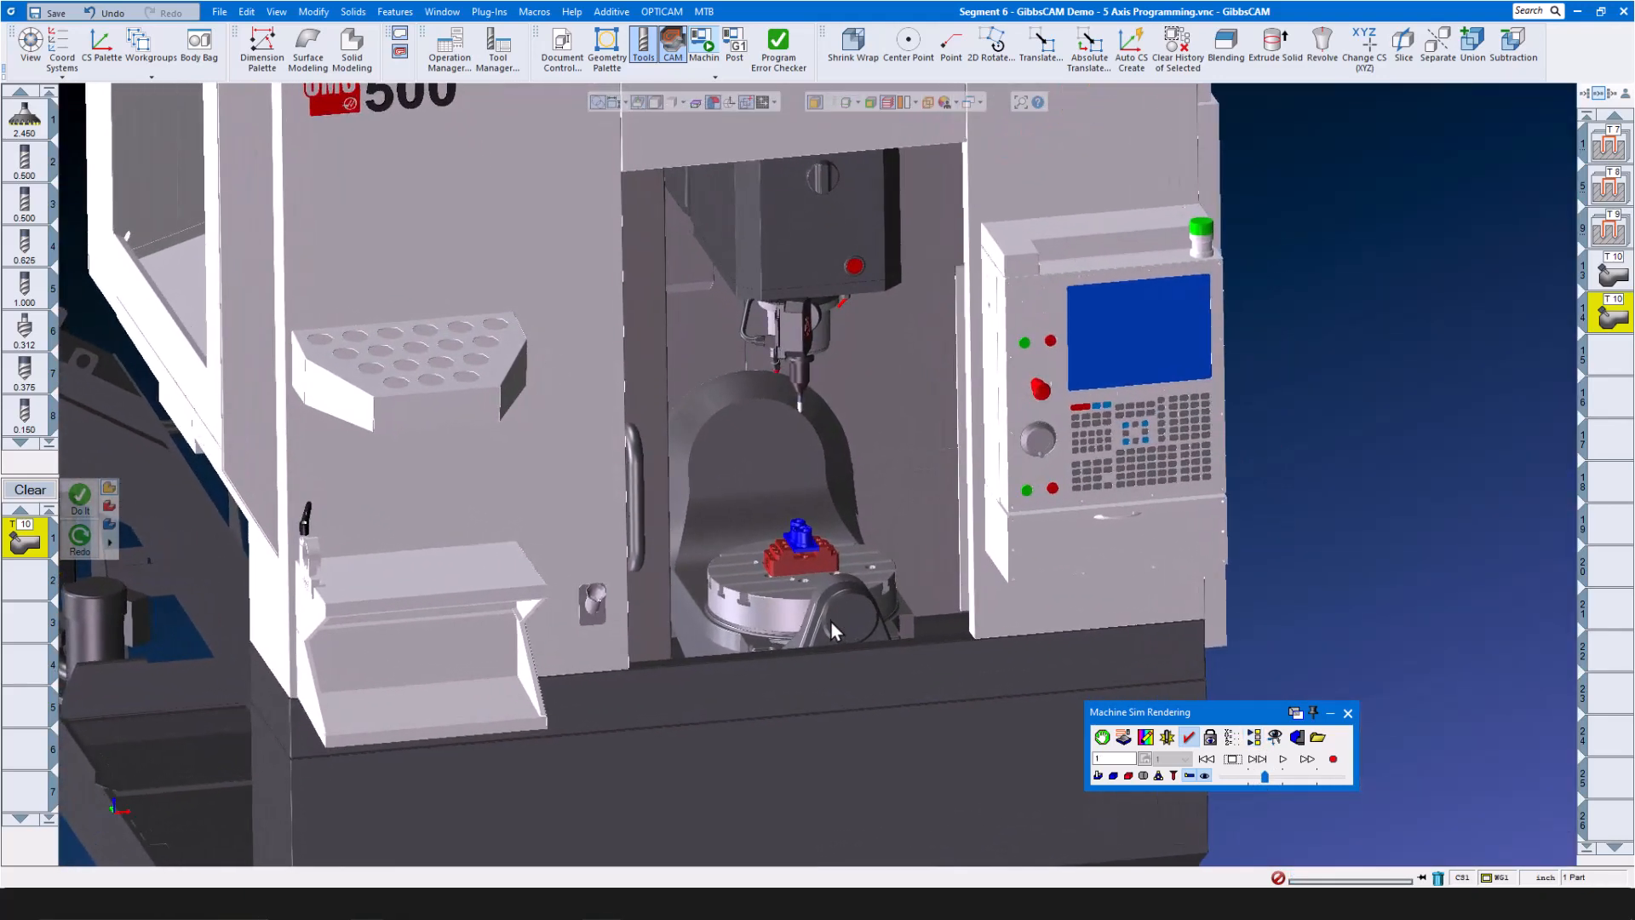
scroll(870, 626, up, 5)
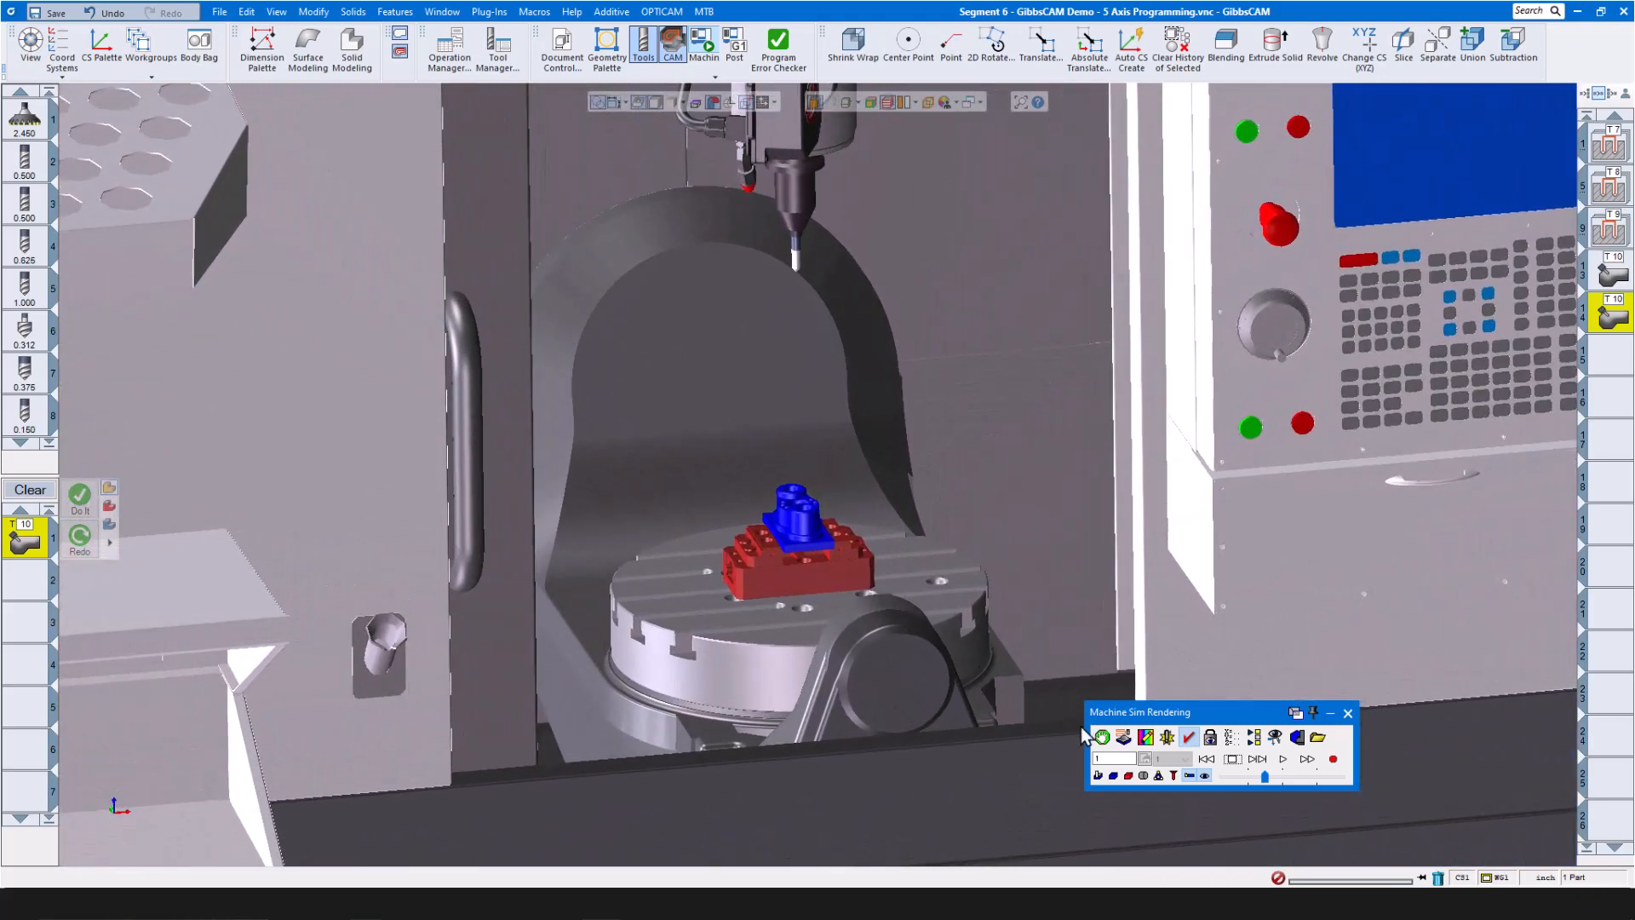
click(1287, 759)
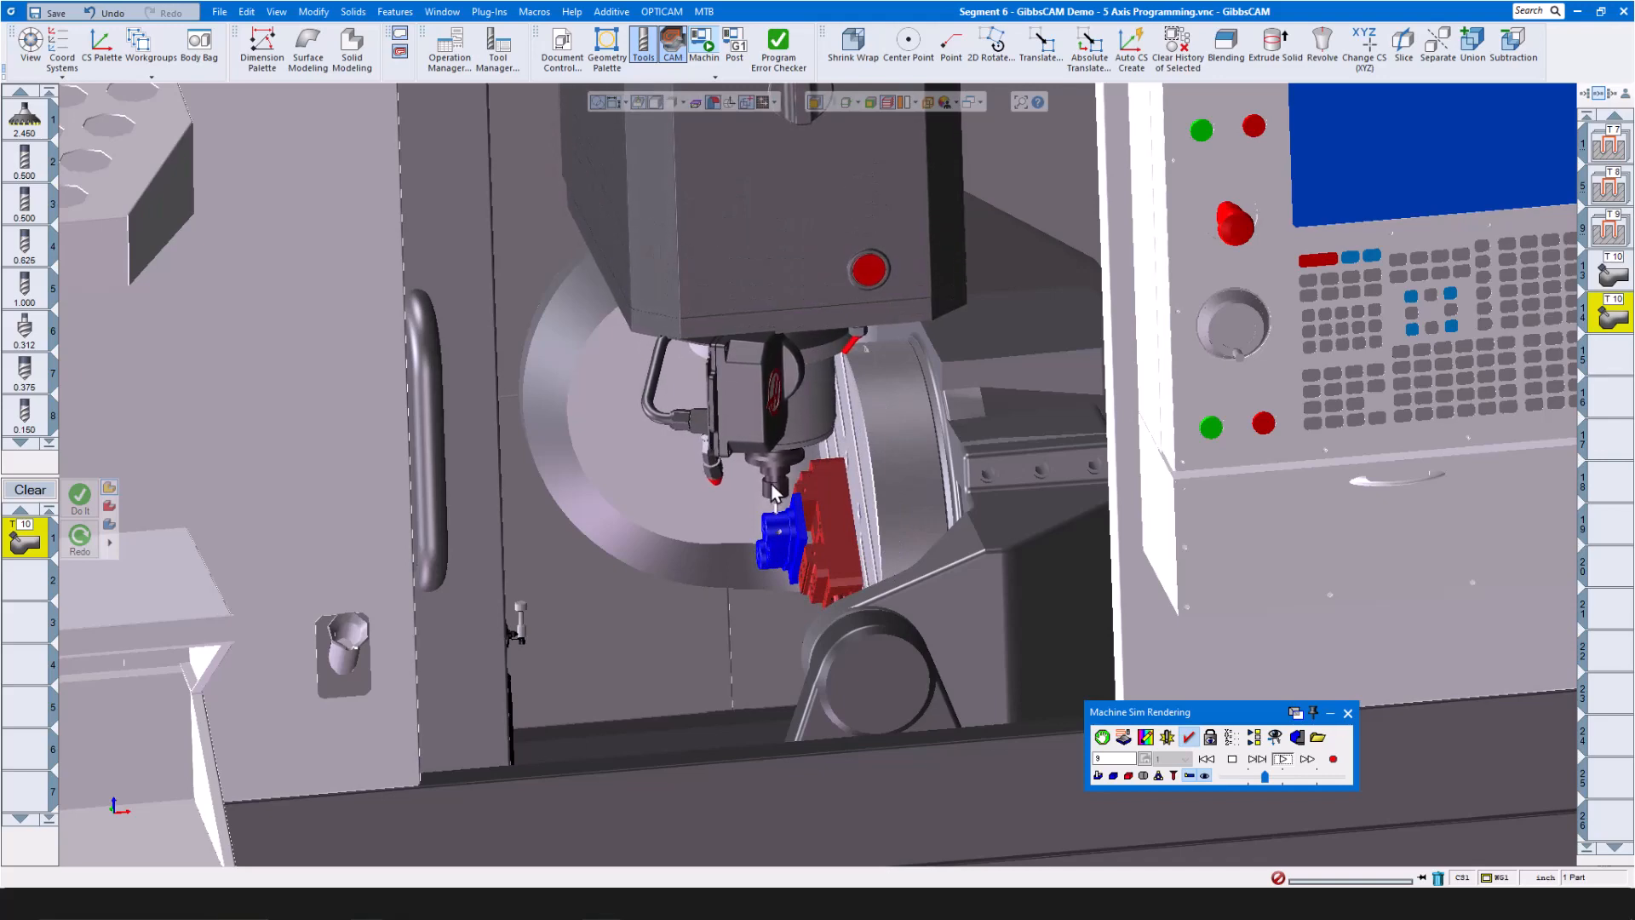
scroll(706, 595, up, 1)
scroll(707, 596, up, 1)
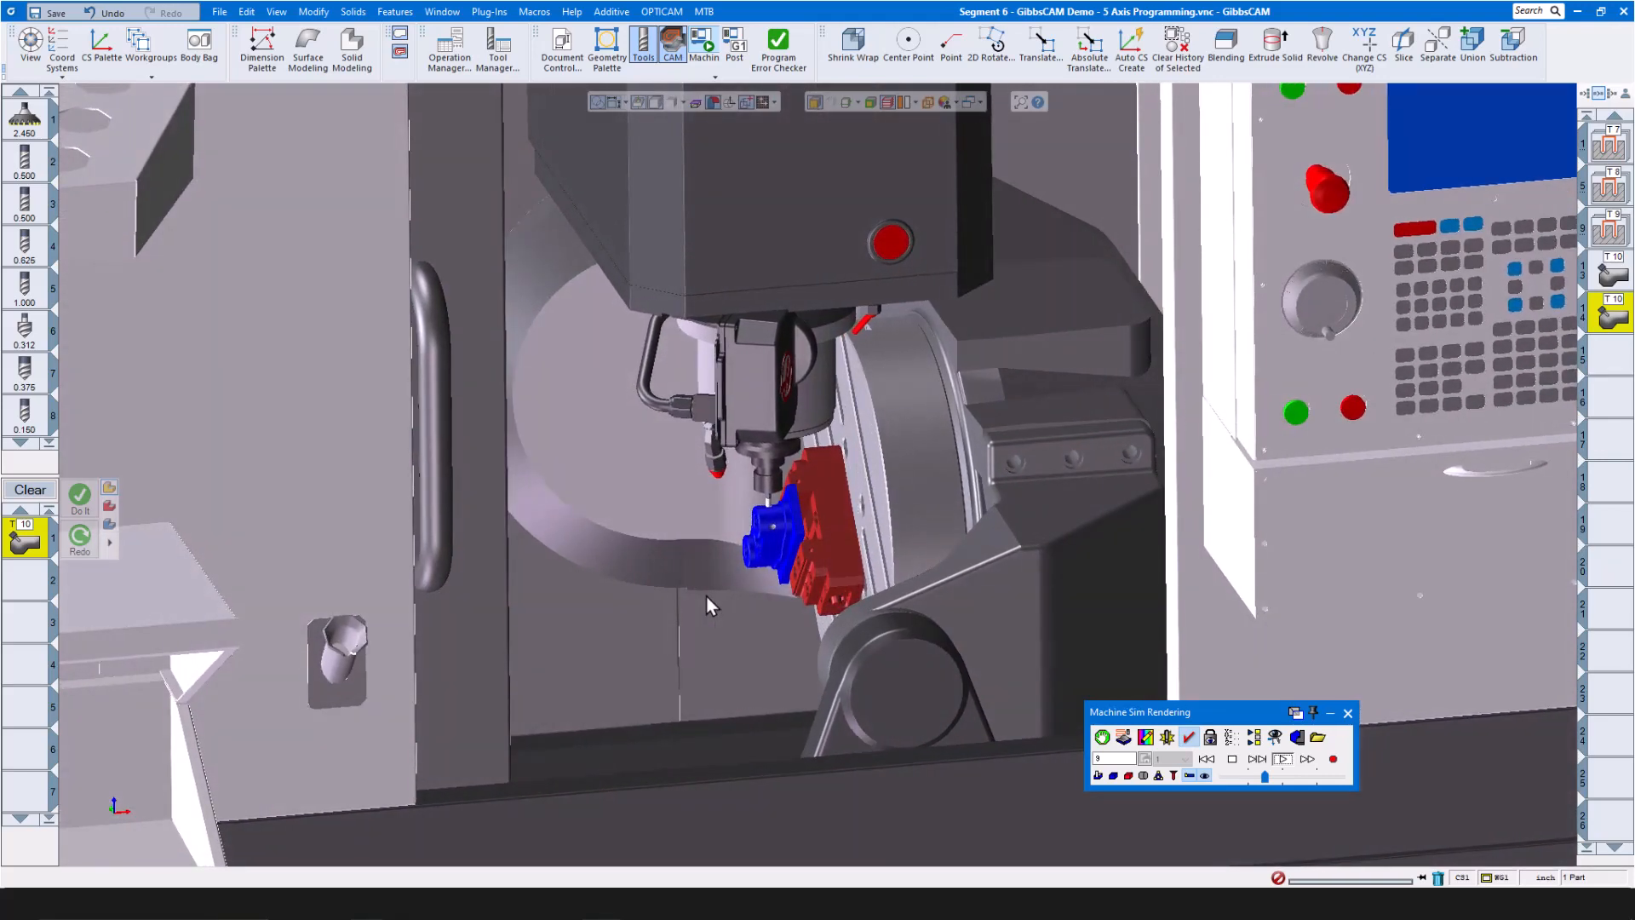
scroll(707, 596, up, 1)
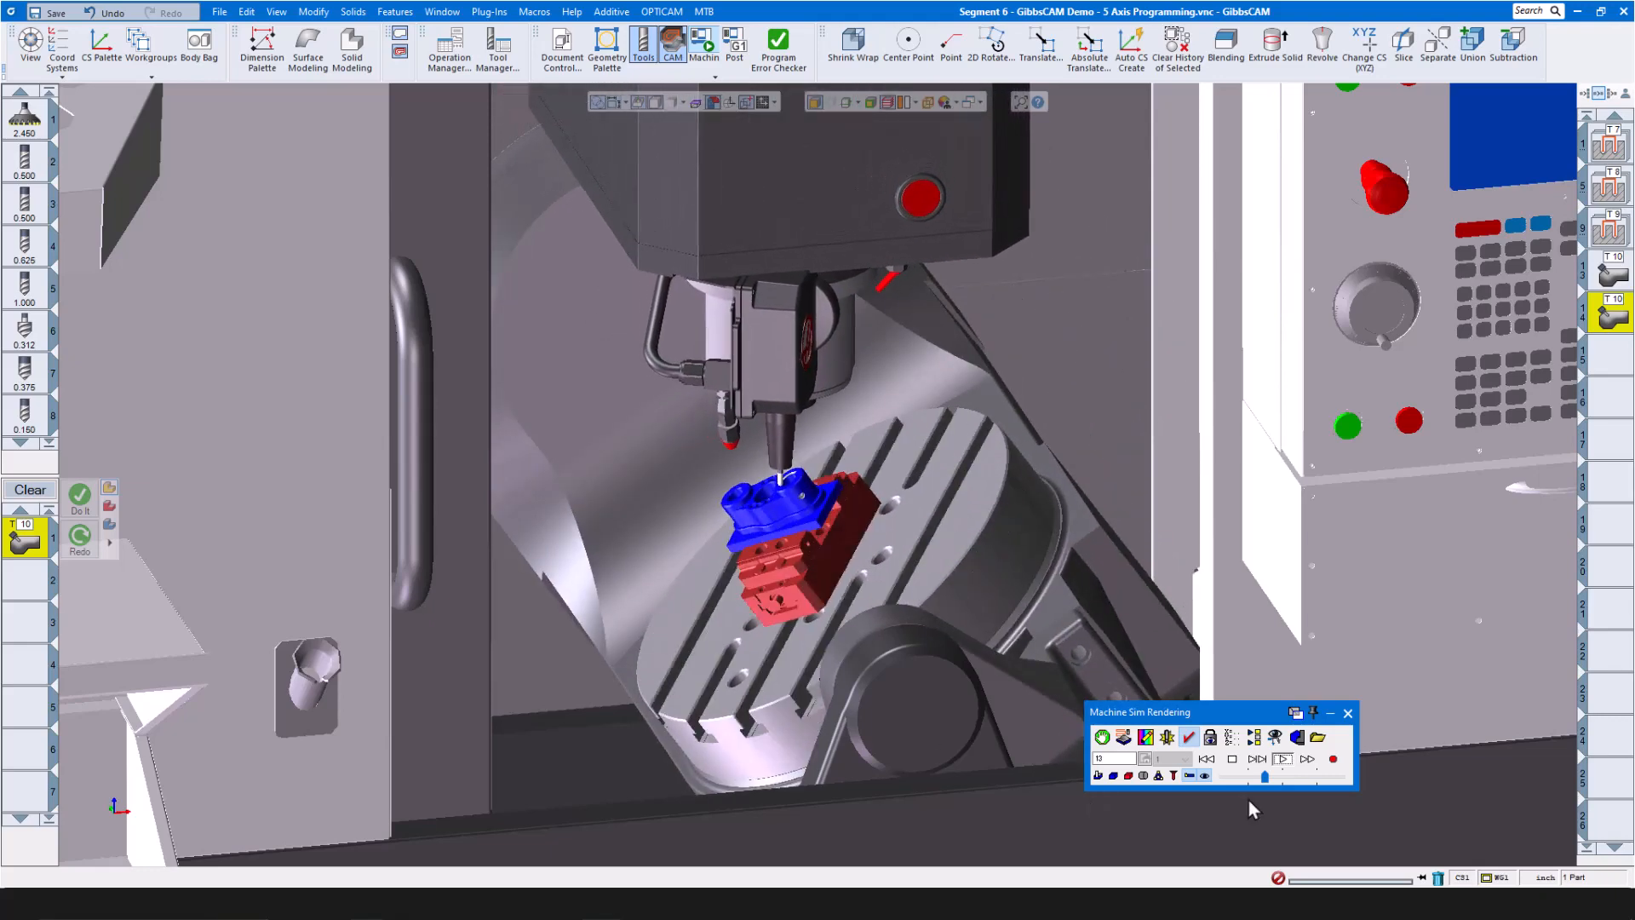
Speed up the Machine Sim playback of the first T10 operation's 5-axis surfacing, closing the simulation
drag(1265, 775, 1274, 776)
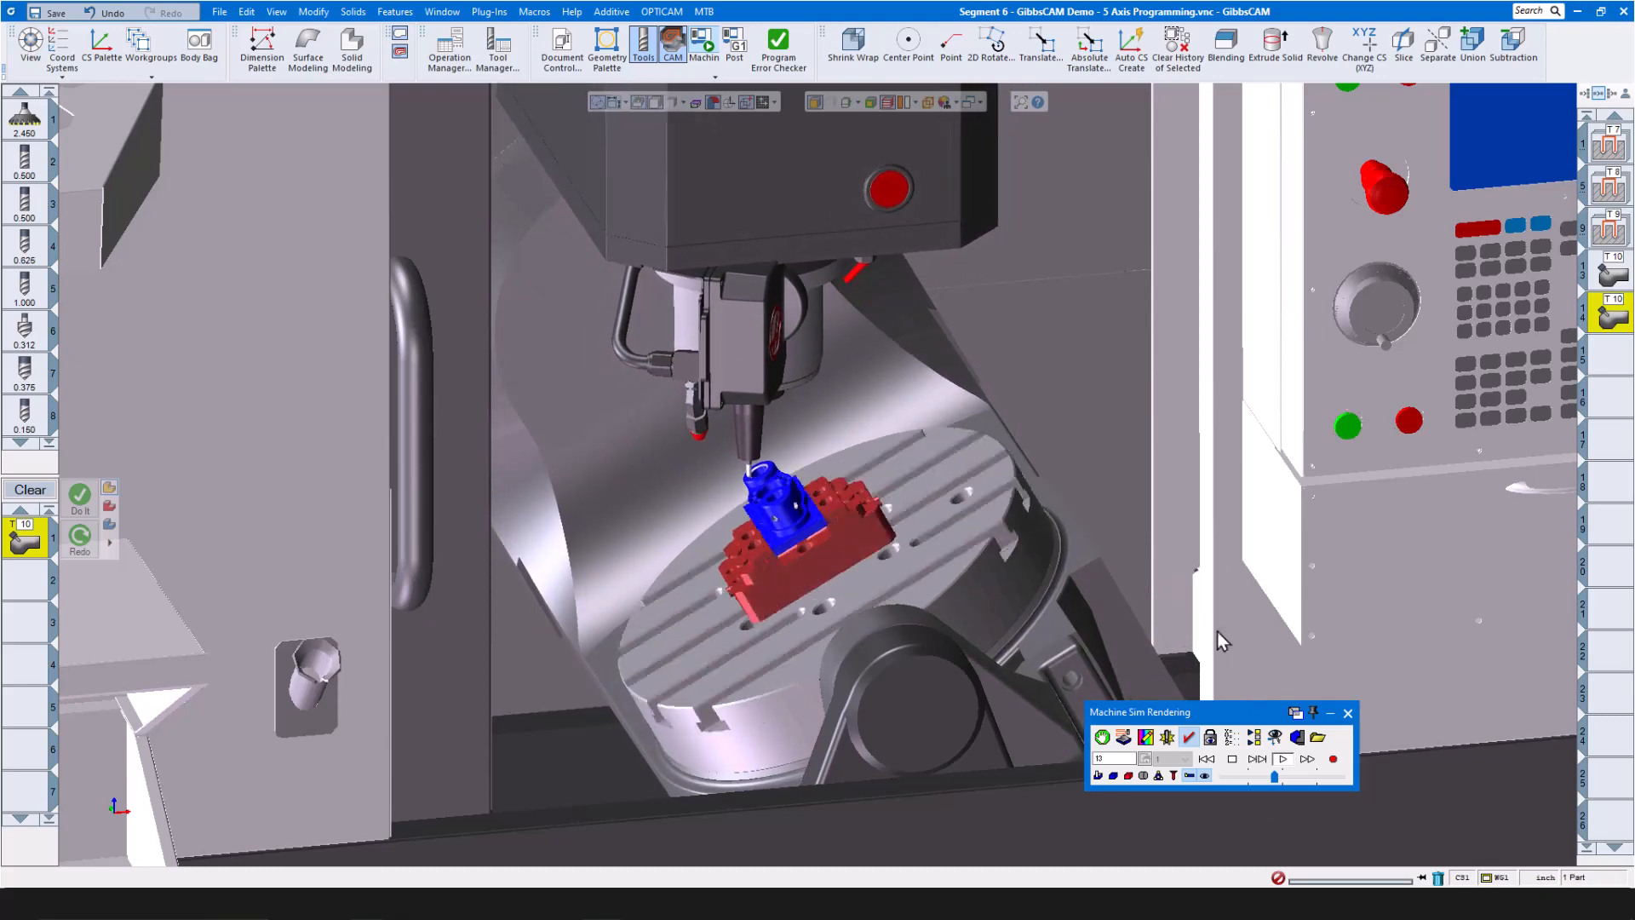
drag(1274, 776, 1284, 776)
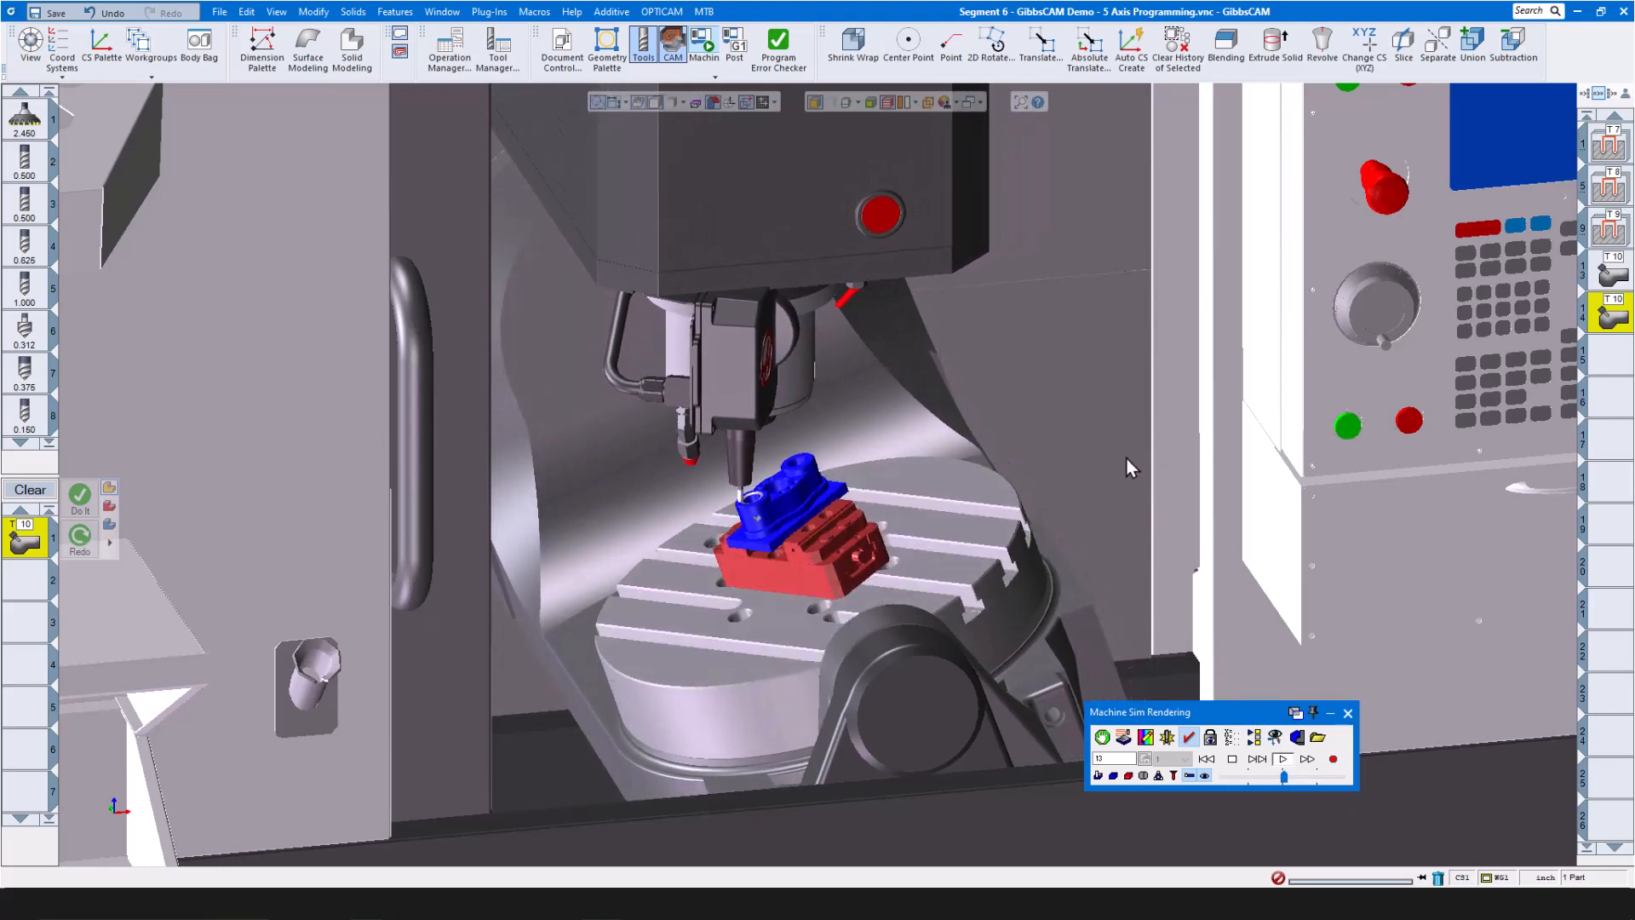
scroll(780, 491, up, 3)
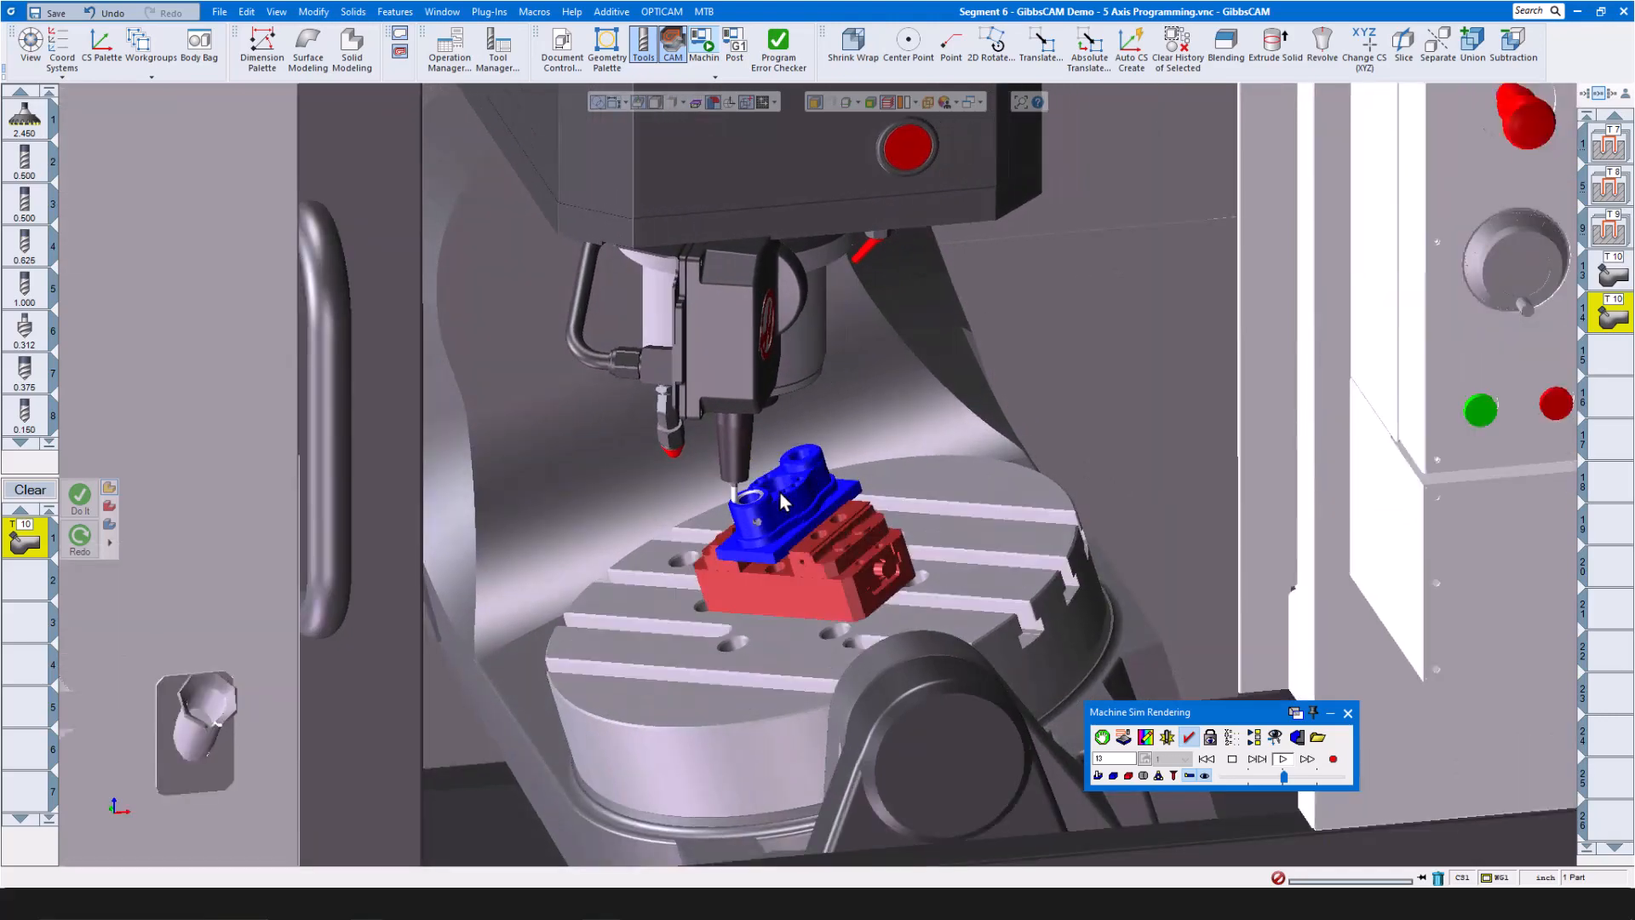
scroll(779, 493, up, 2)
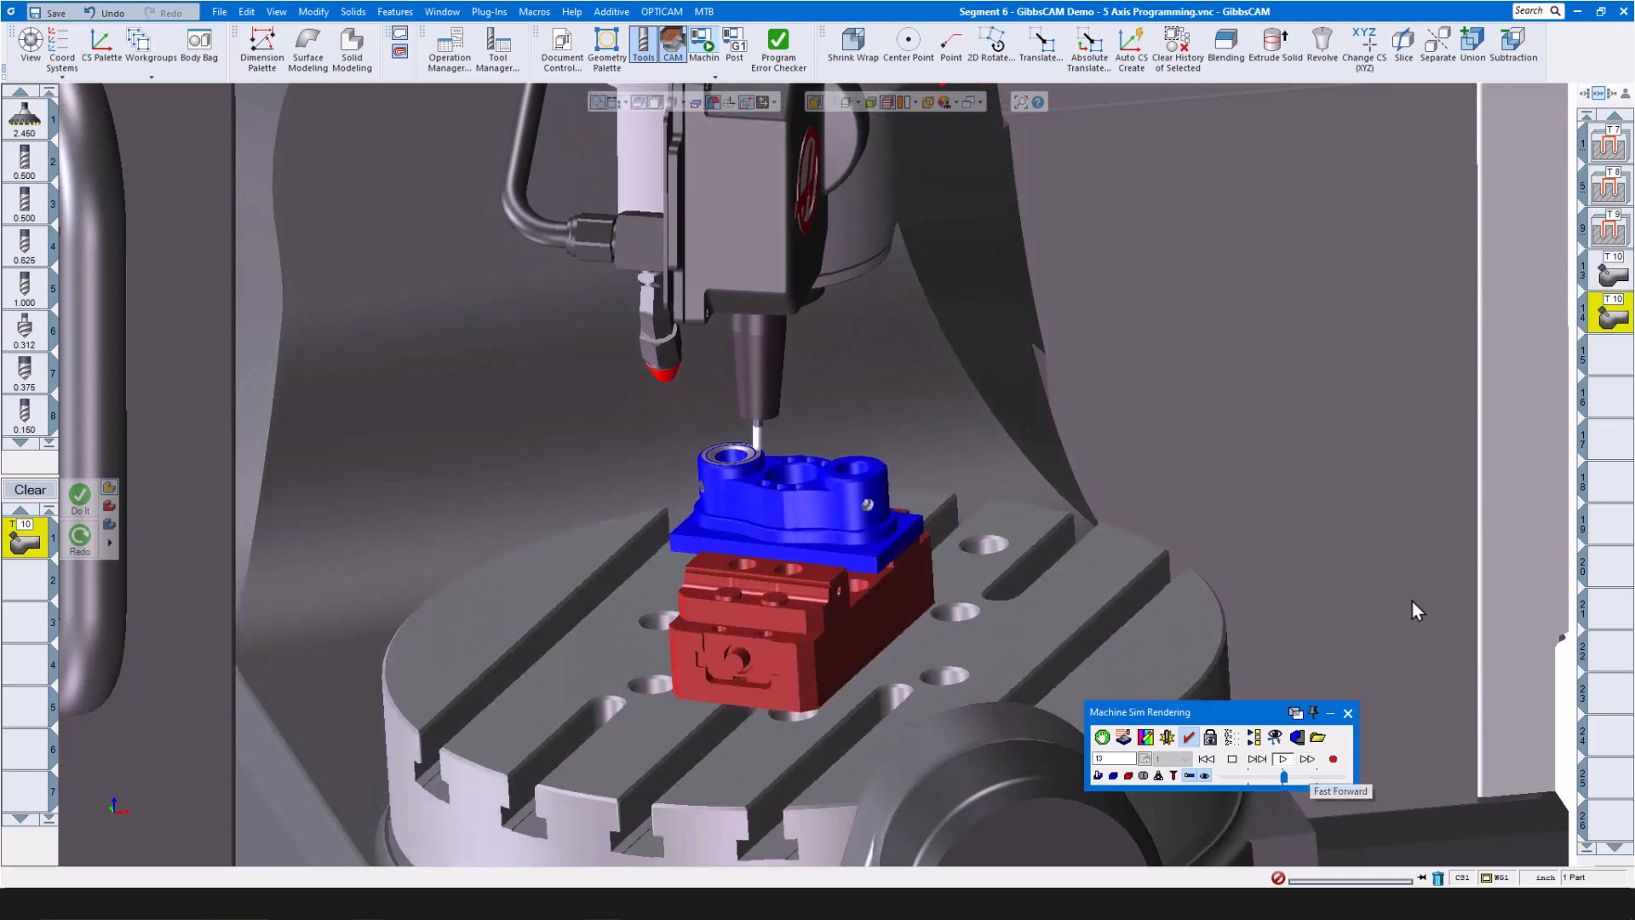
click(1348, 714)
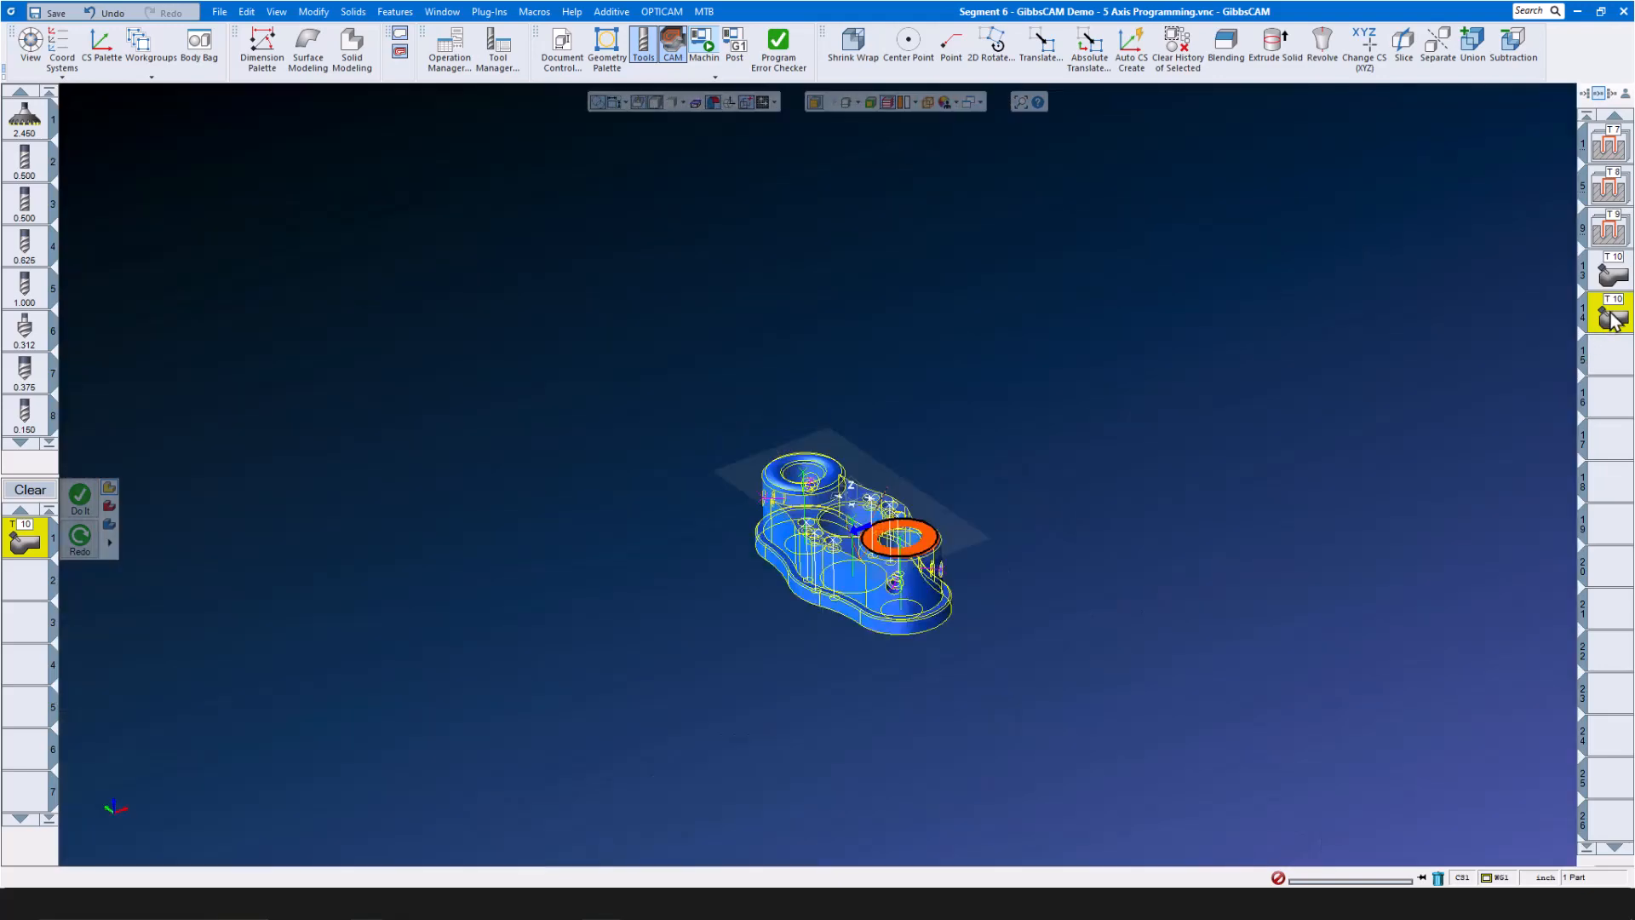
Check the second T10 operation's tool axis control settings, close the process and run Machine Sim again
double_click(1611, 316)
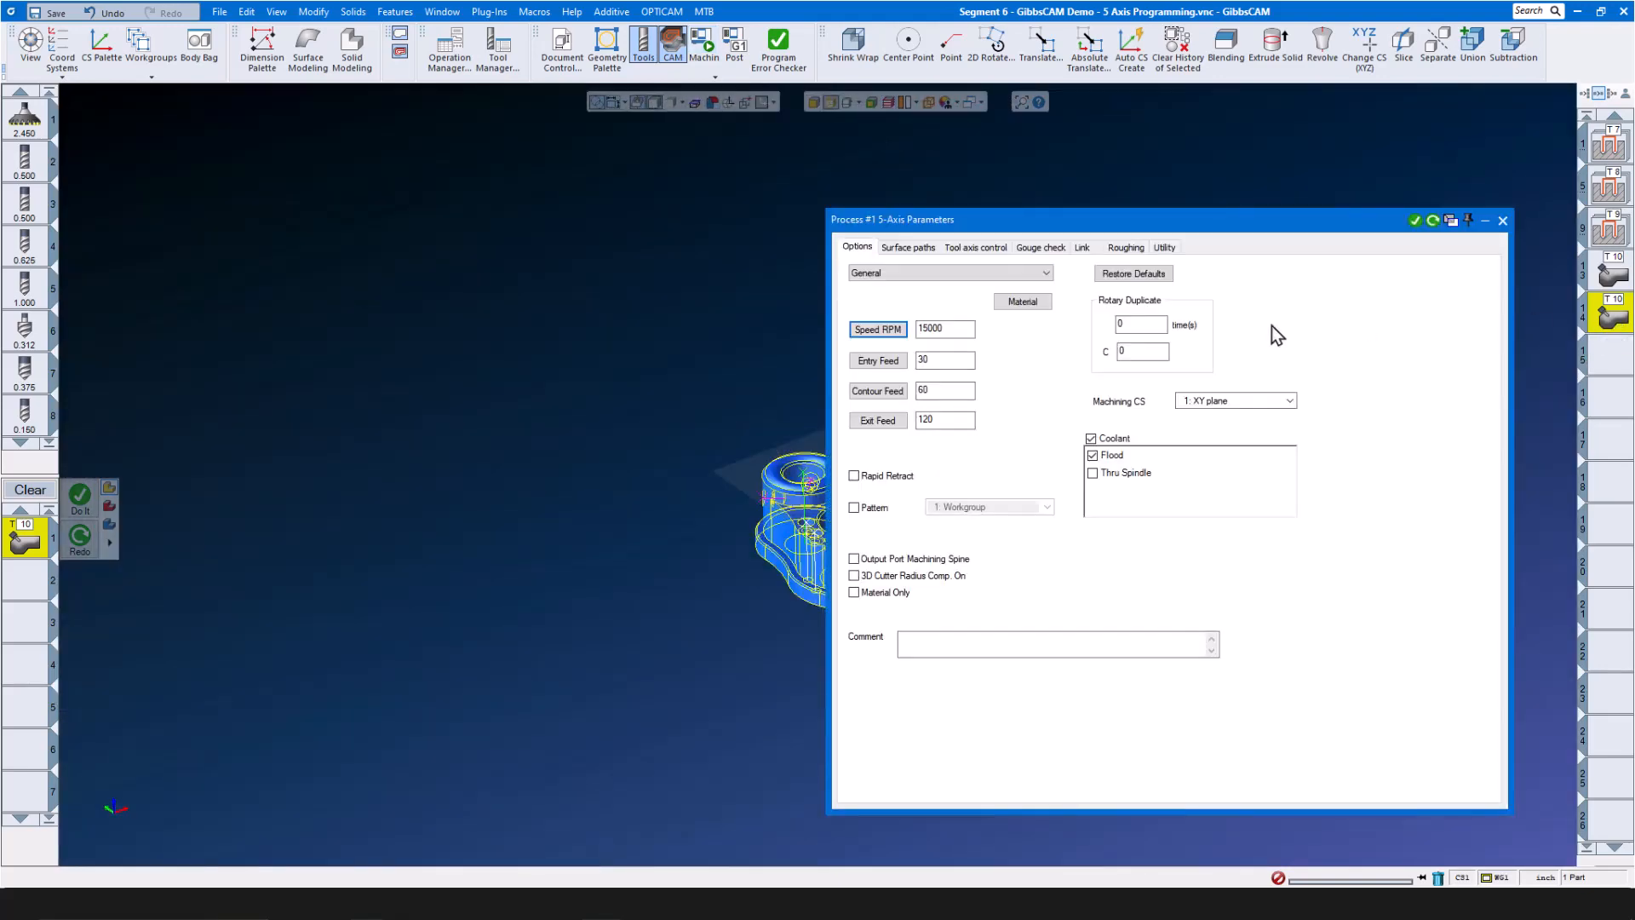
click(988, 247)
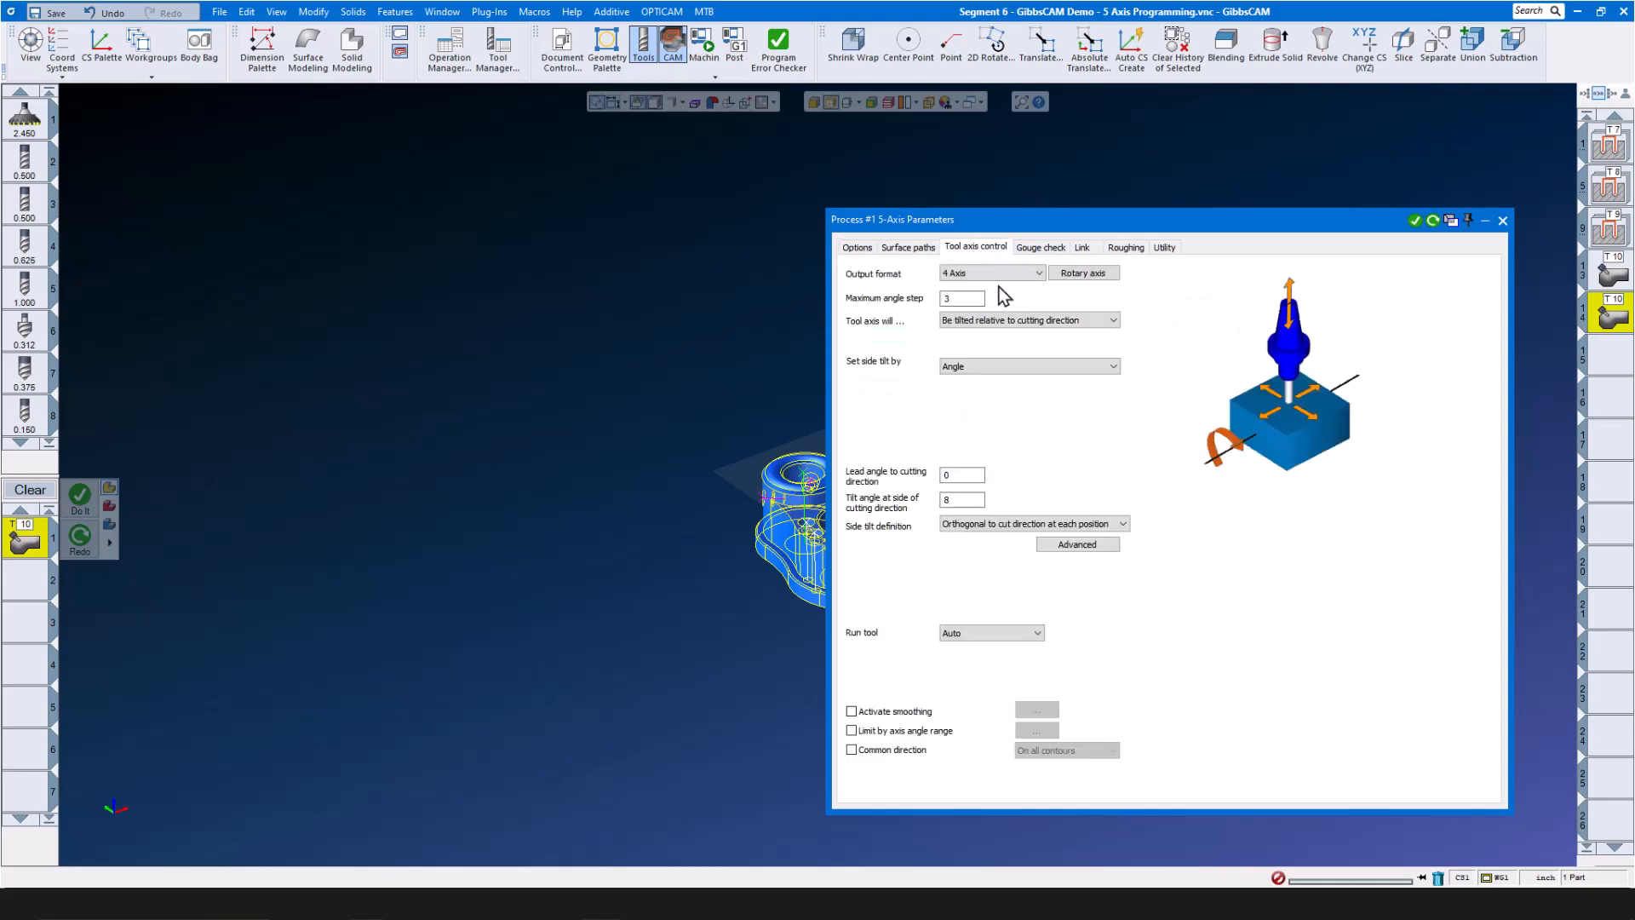
click(1502, 224)
click(712, 53)
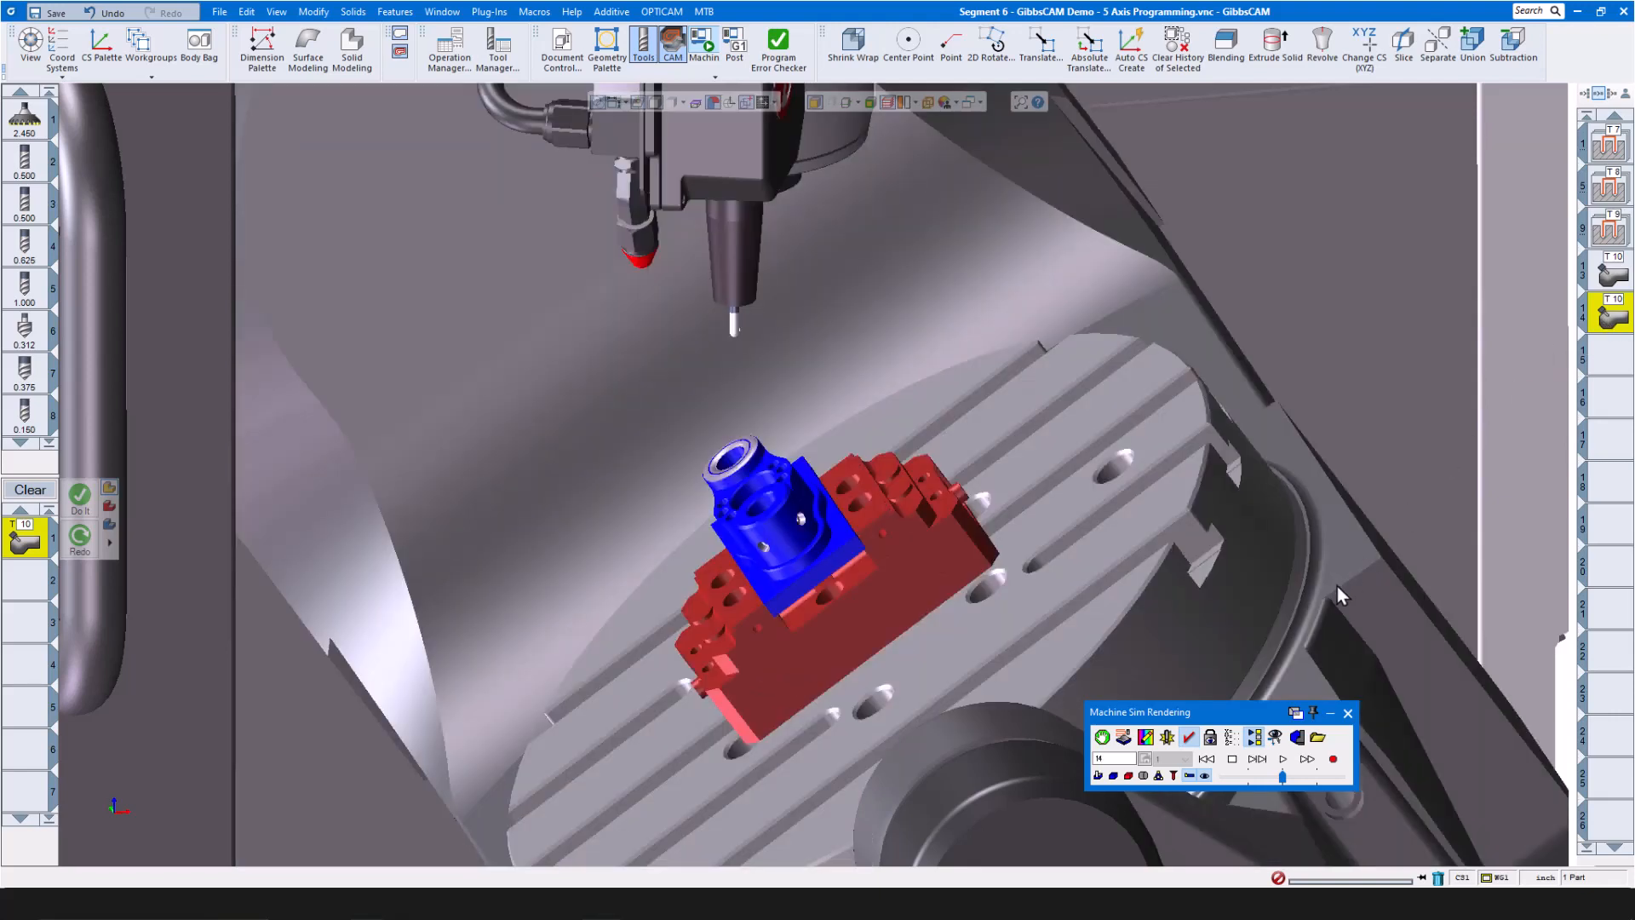
click(1282, 759)
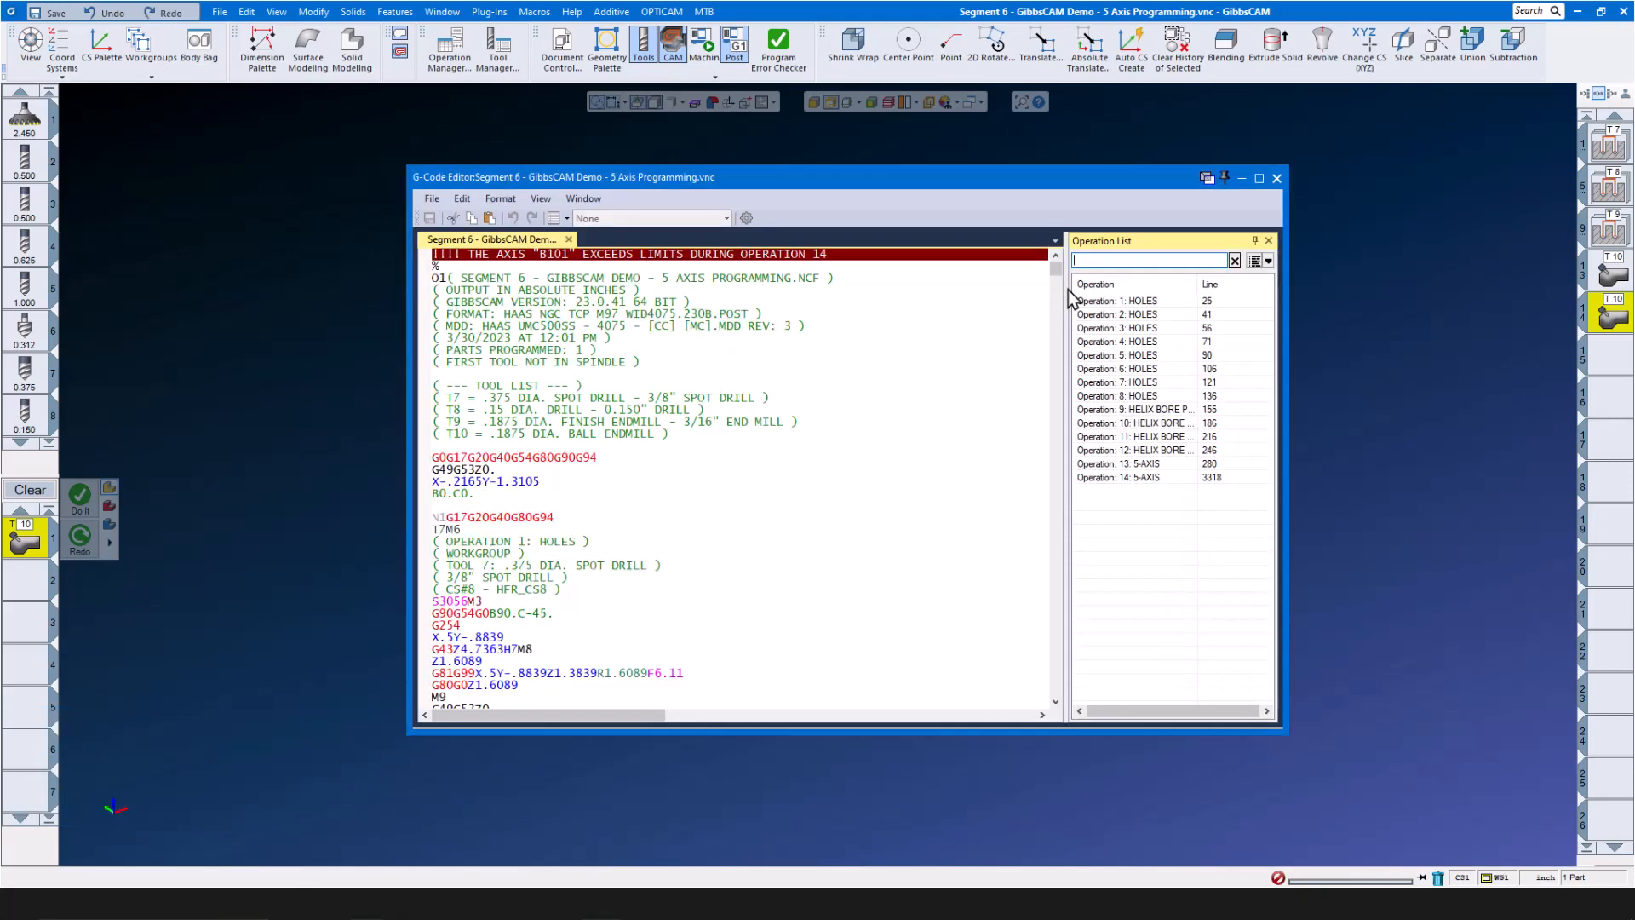
Review the posted G-code's tool list and first hole operation, and jump to the code of operation 13, 5-AXIS
scroll(685, 561, down, 2)
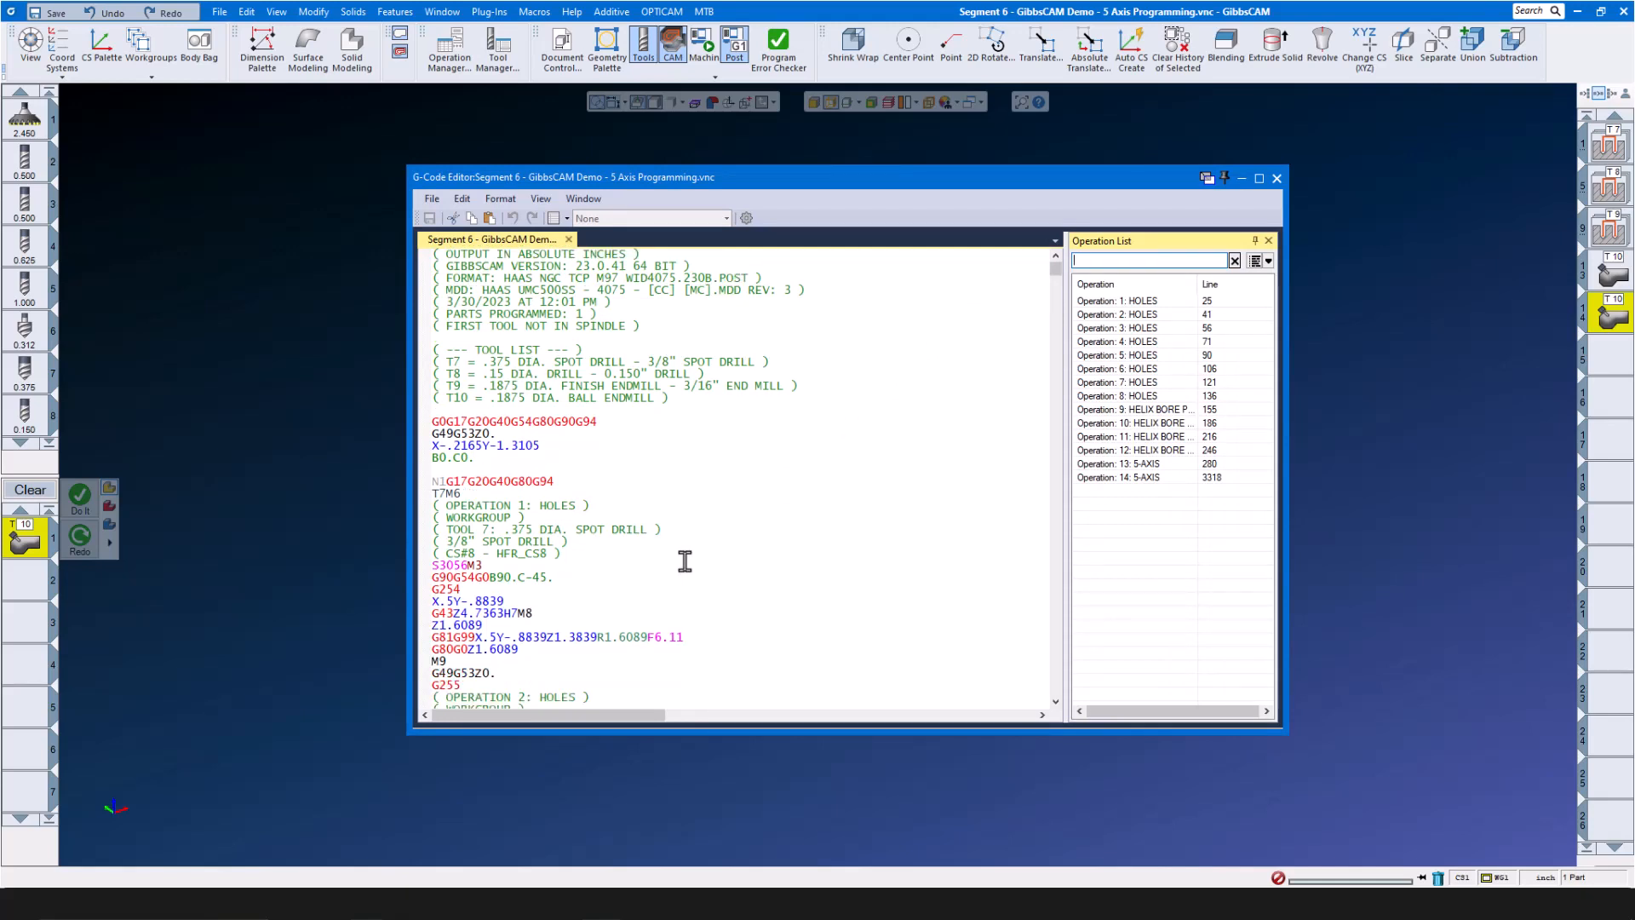
drag(477, 652, 411, 642)
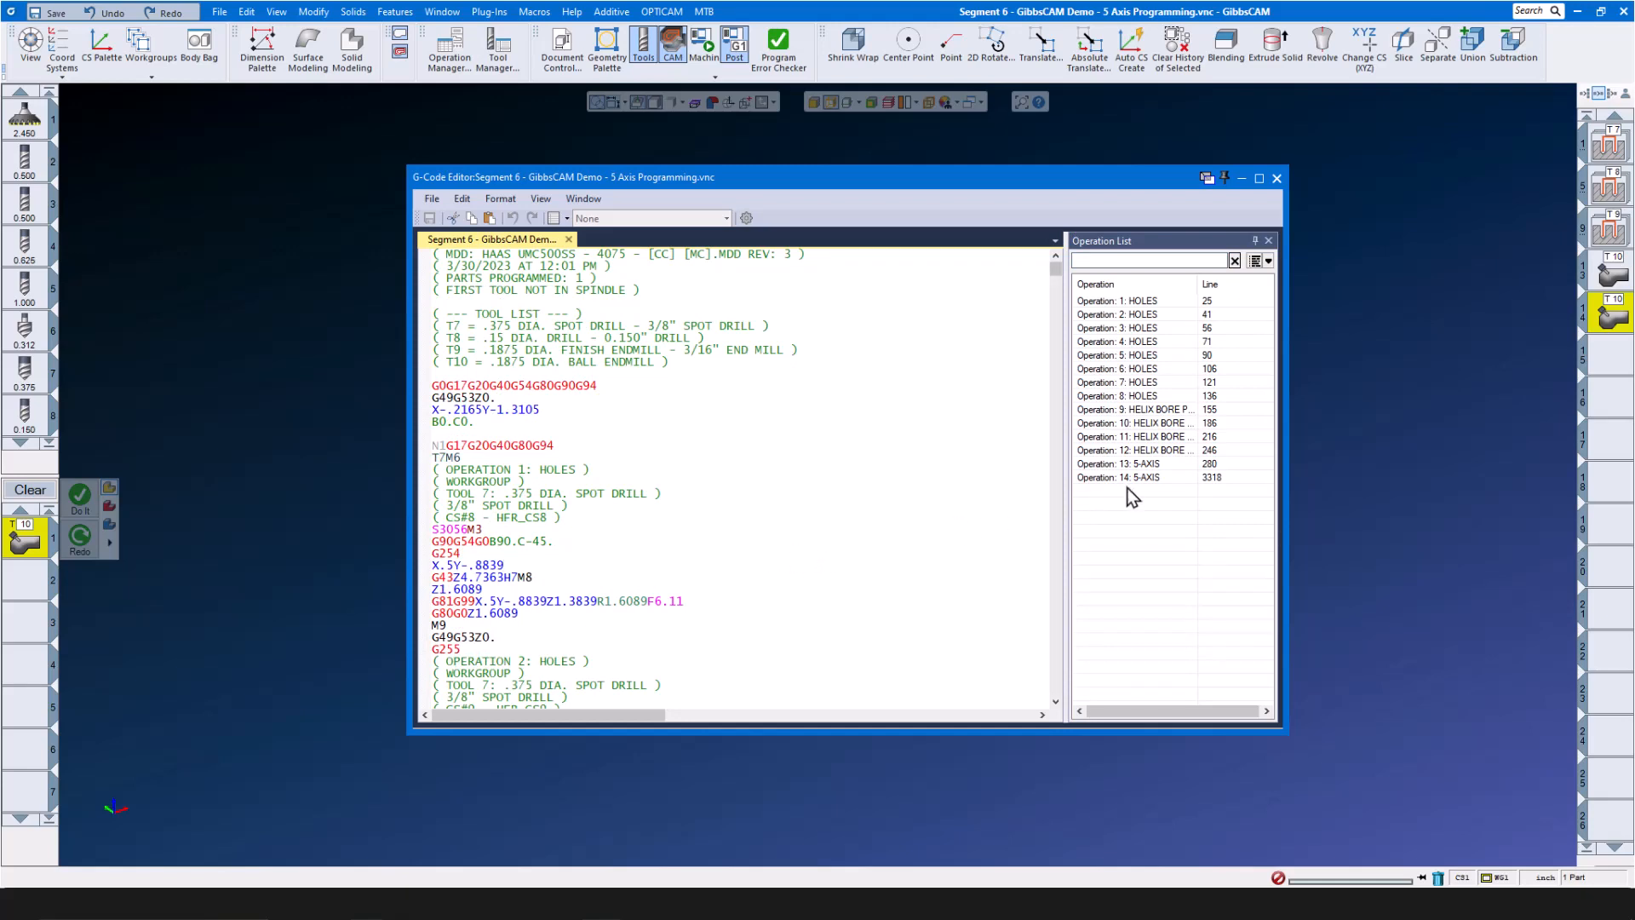
click(1142, 466)
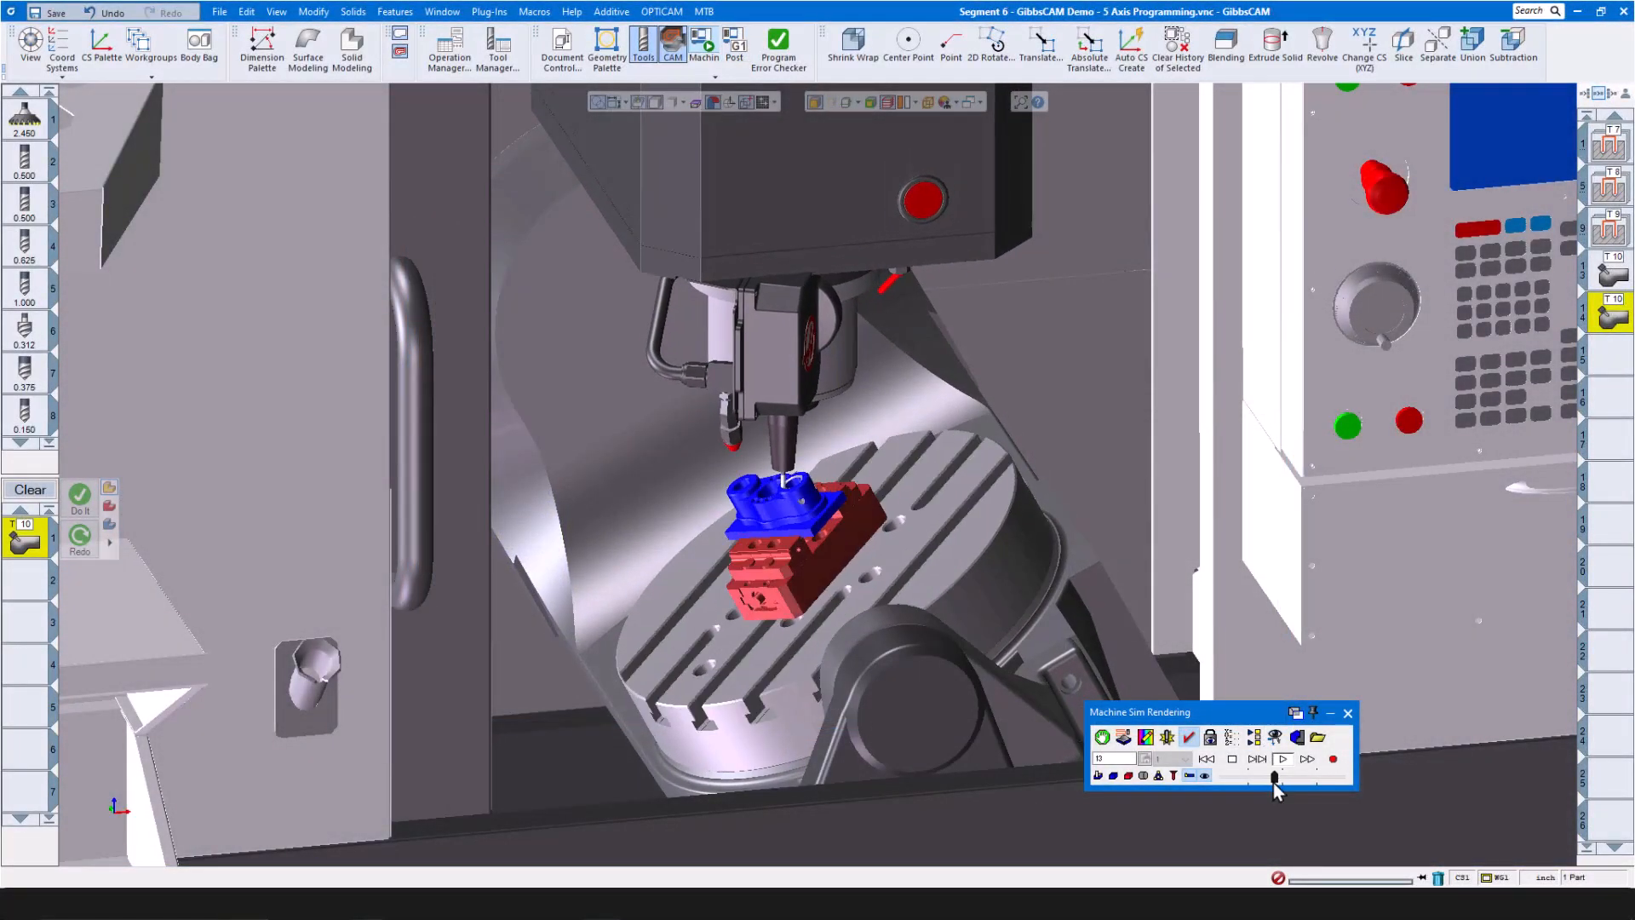
Increase the Machine Sim playback speed during operation 13 and examine the tool's motion around the part's boss
drag(1274, 782, 1285, 782)
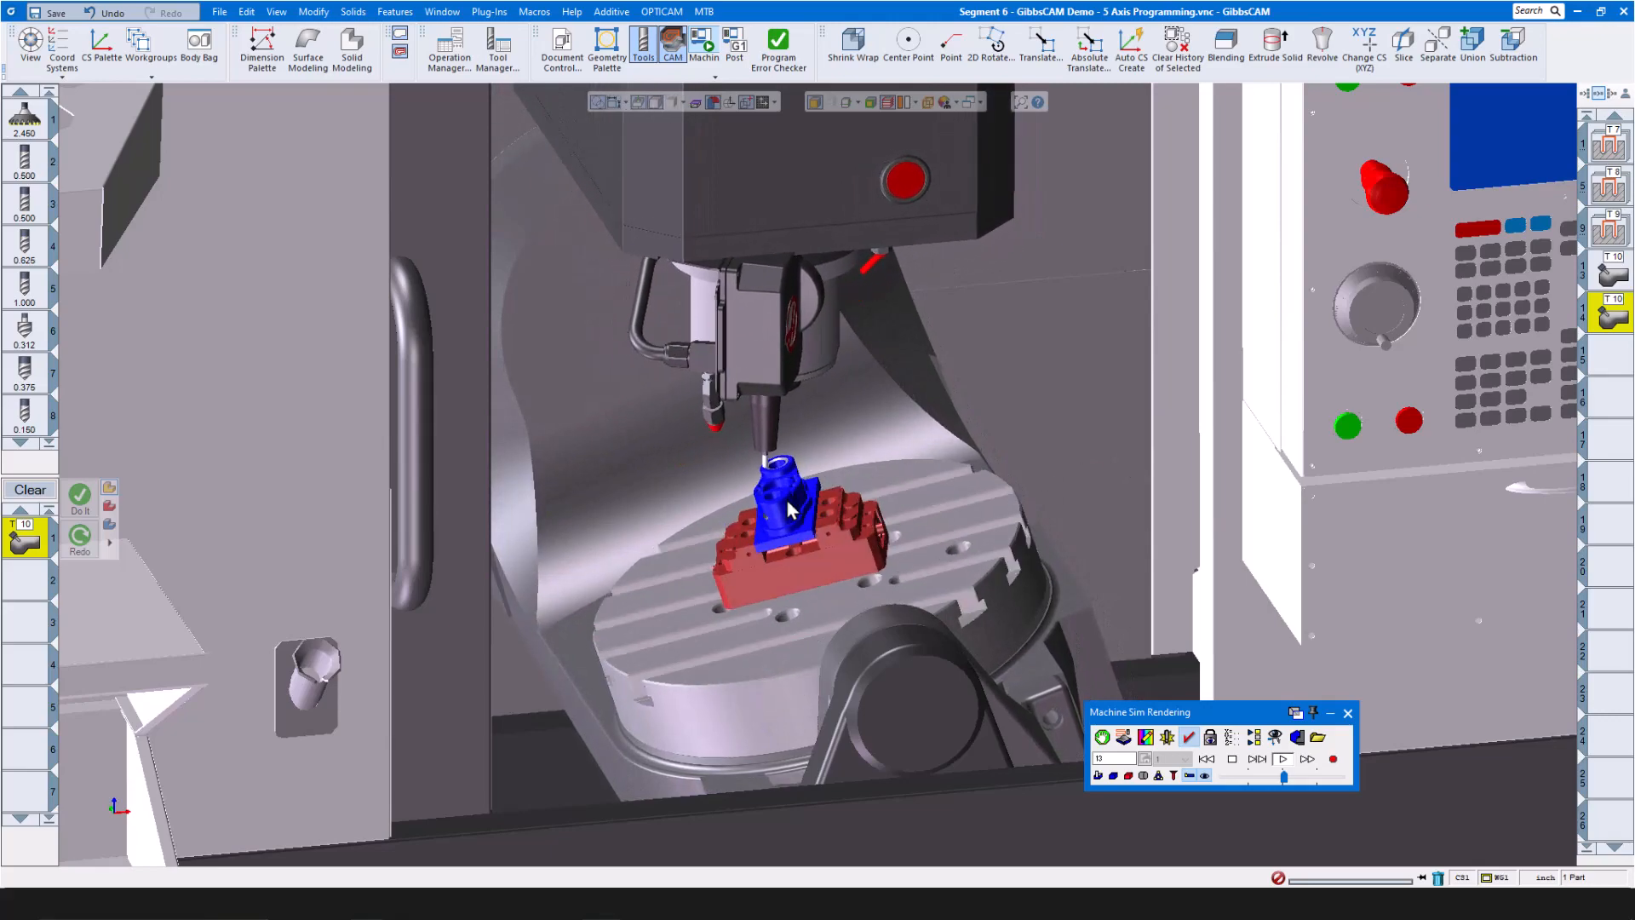
scroll(786, 506, up, 3)
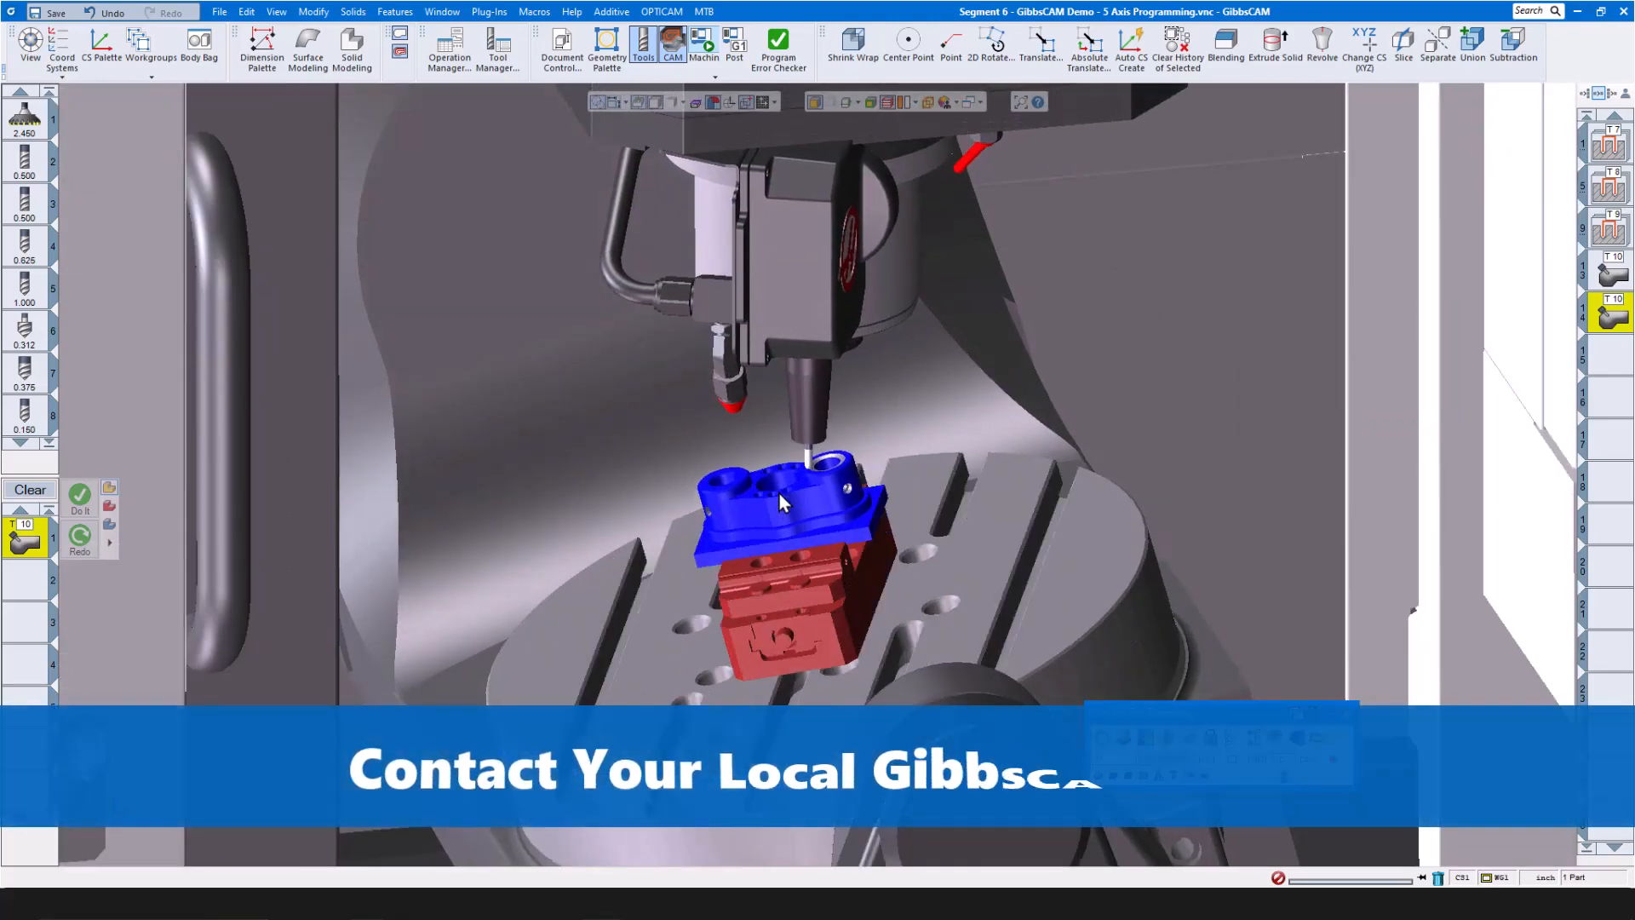
scroll(778, 492, up, 2)
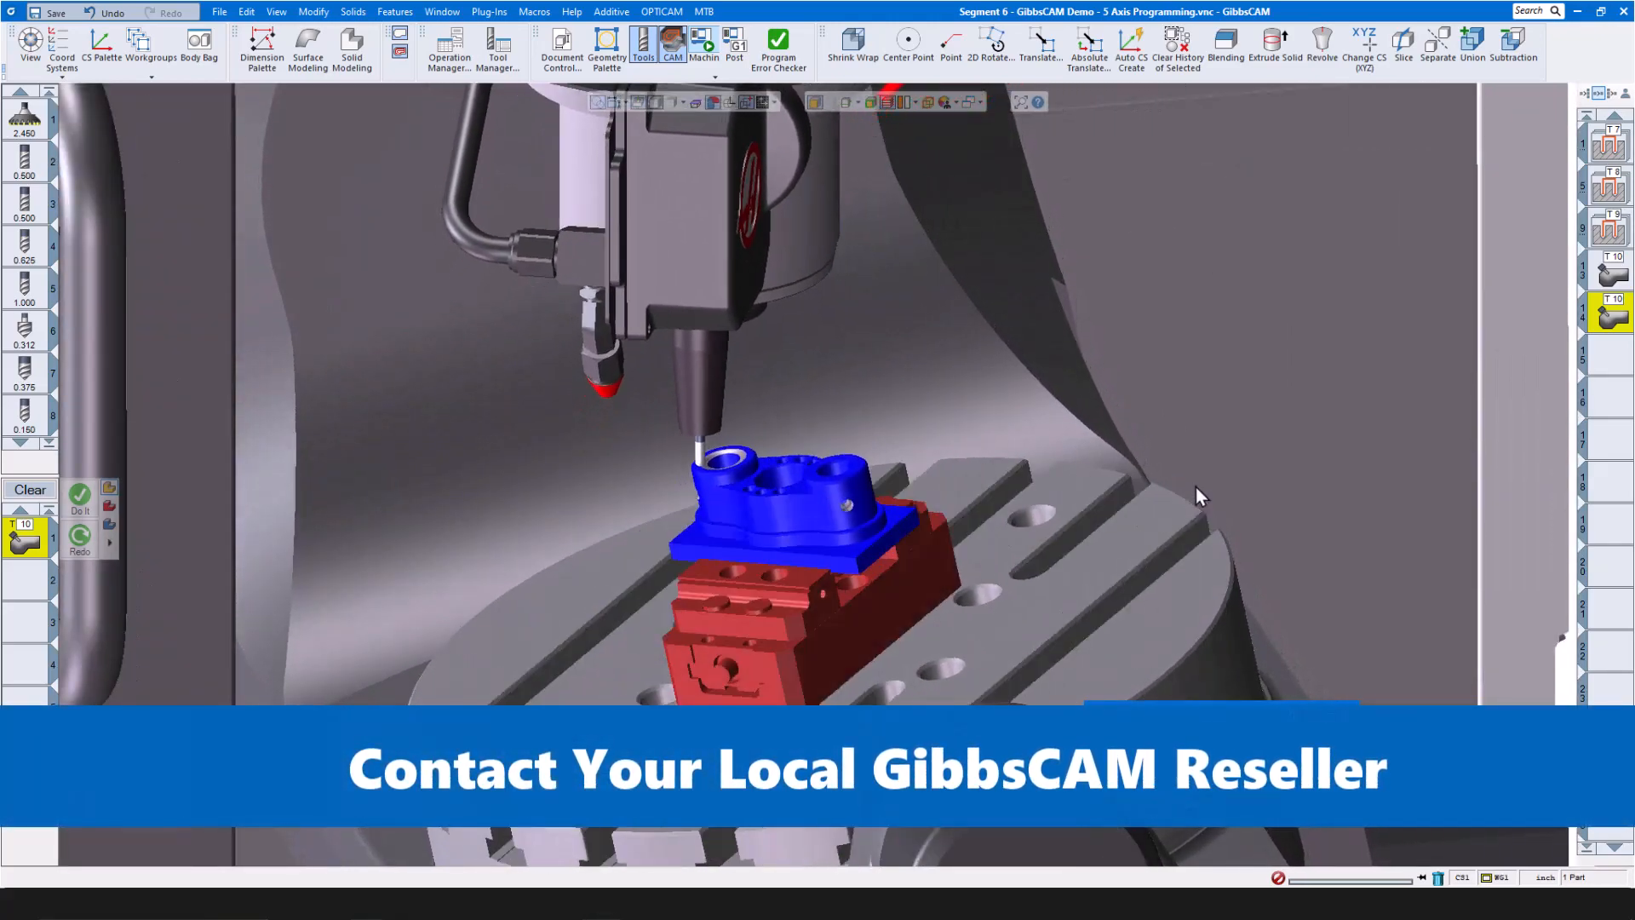